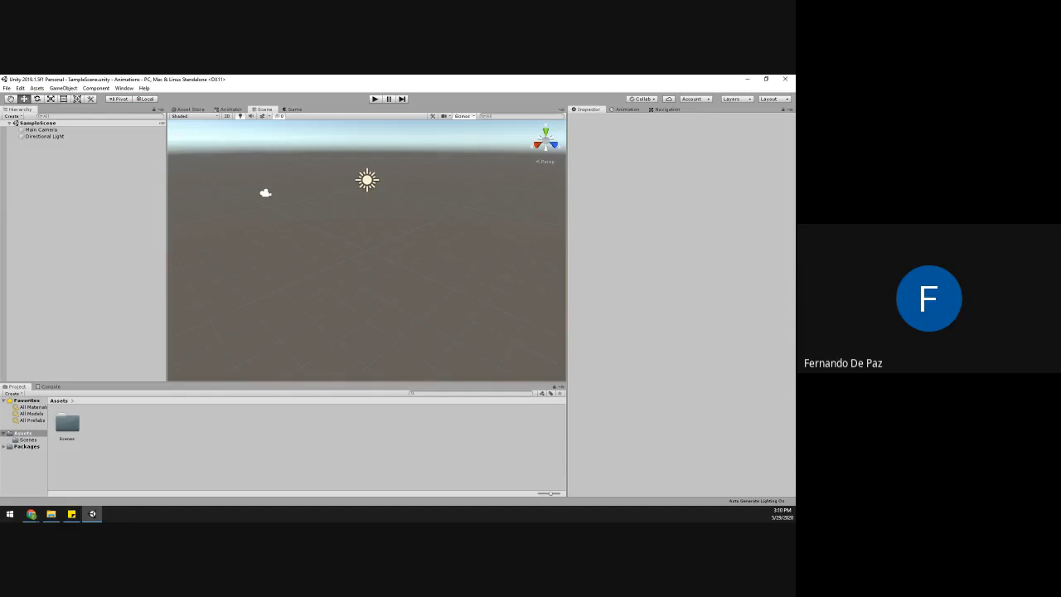
- Import the complete animationBody package, including its animations, models and scripts, into the project's Assets
{"action": "left_click_drag", "start_coordinate": [0, 440], "coordinate": [153, 424]}
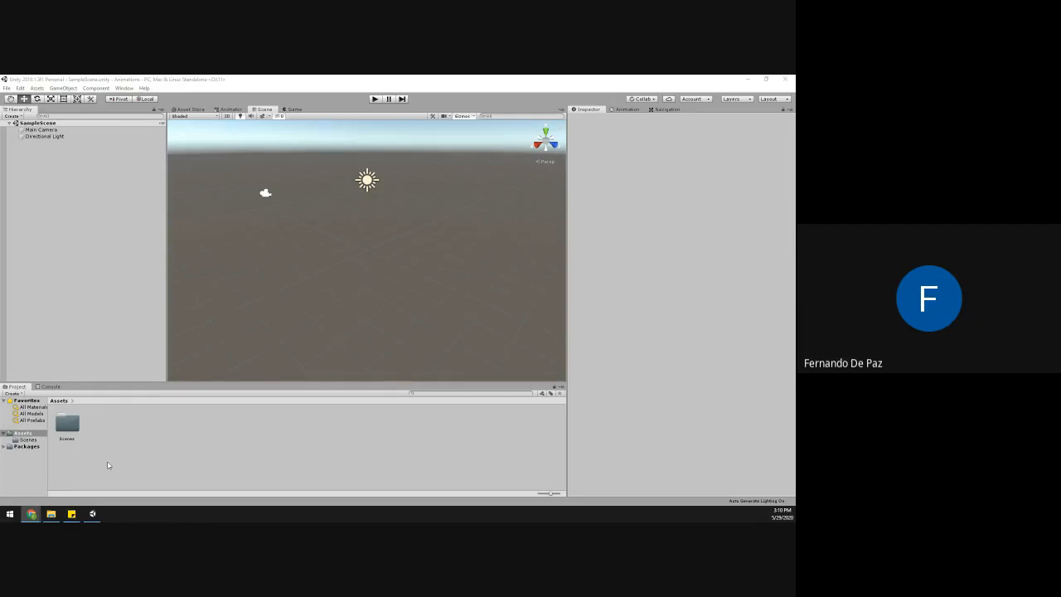
{"action": "left_click", "coordinate": [92, 514]}
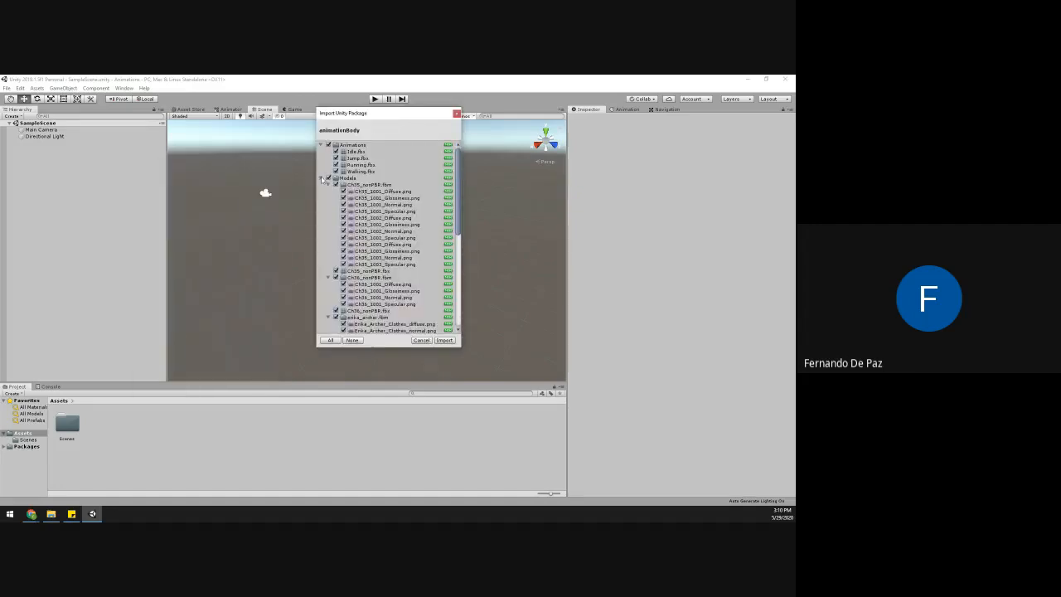
{"action": "left_click", "coordinate": [322, 178]}
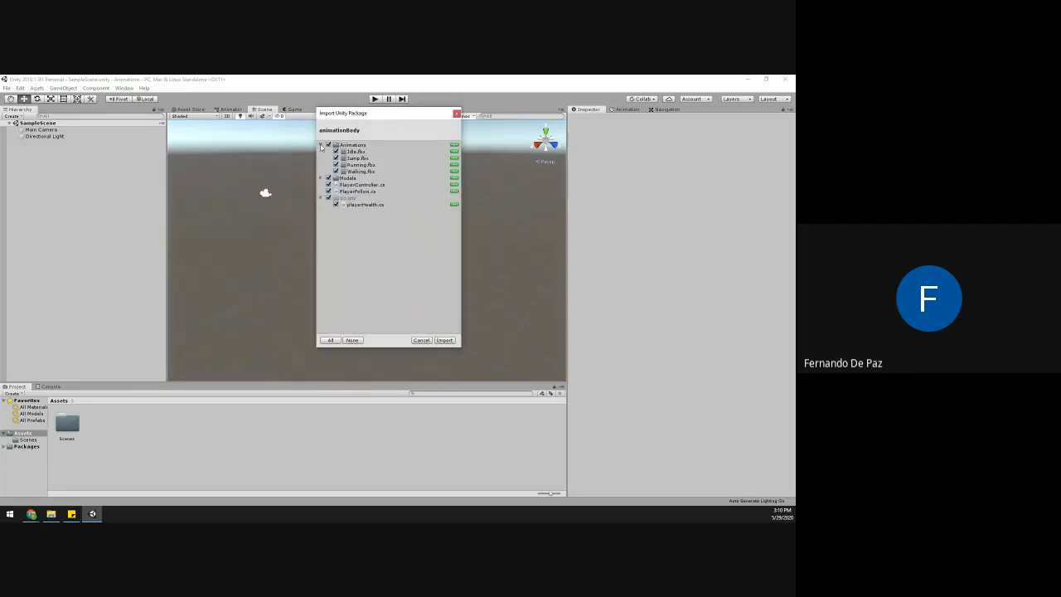
{"action": "left_click", "coordinate": [321, 145]}
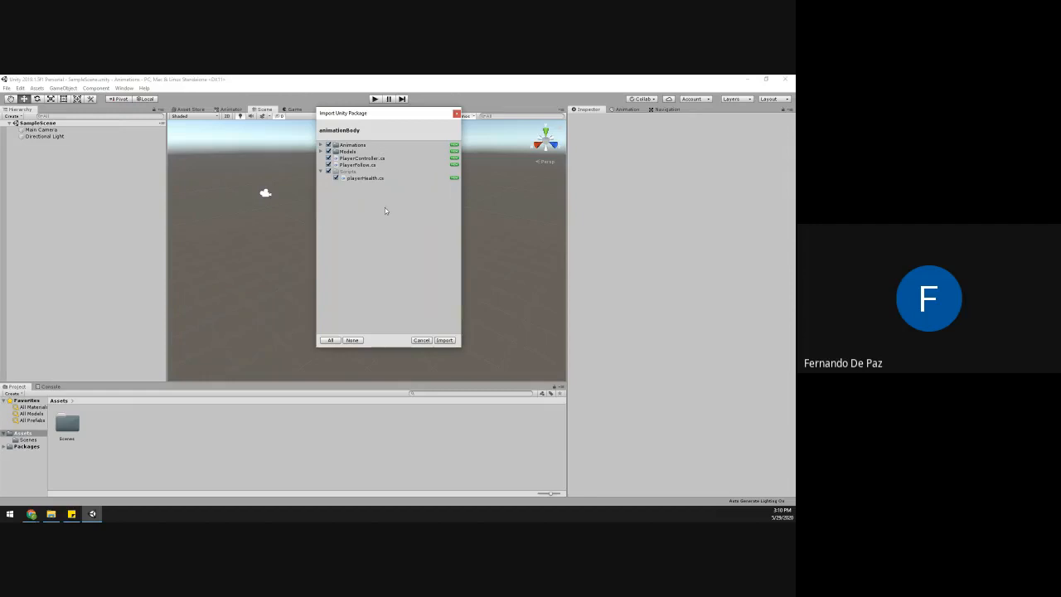
{"action": "left_click", "coordinate": [444, 339]}
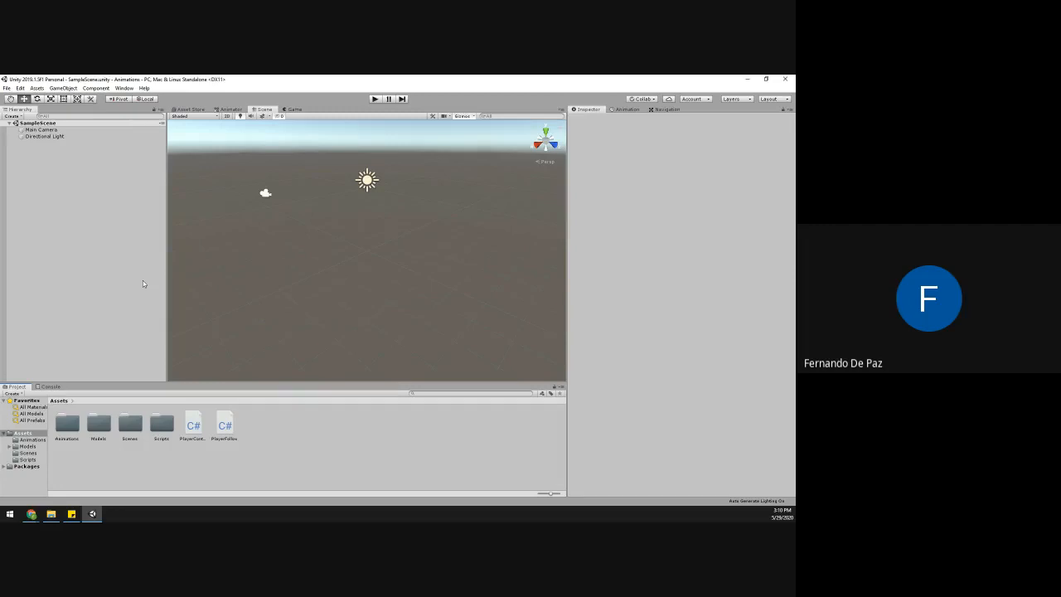
- Examine the contents of the Animations, Models, Scenes and Scripts folders in the project
{"action": "double_click", "coordinate": [68, 424]}
{"action": "left_click", "coordinate": [57, 400]}
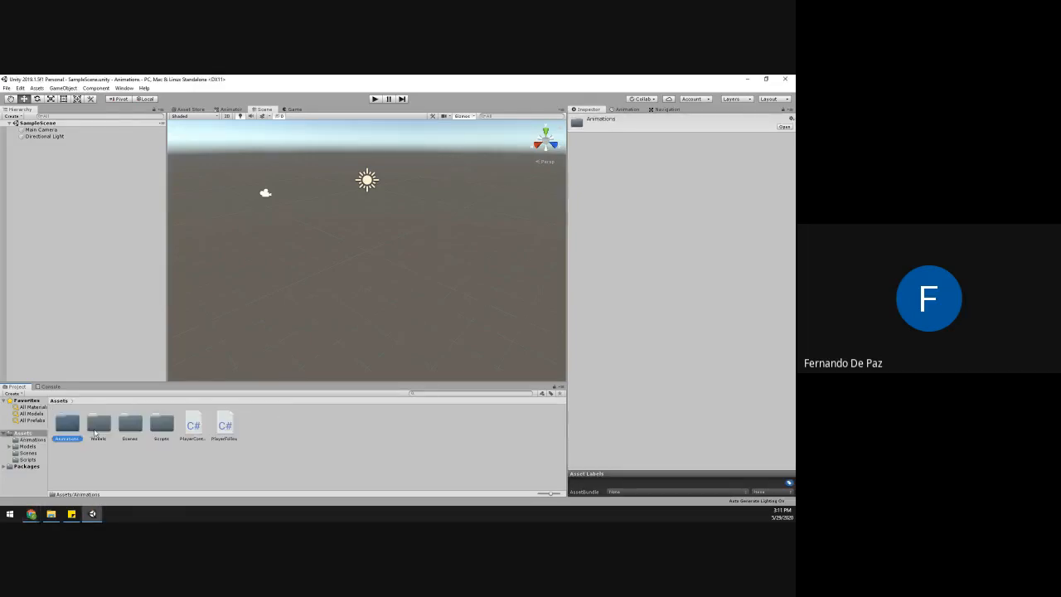
{"action": "double_click", "coordinate": [99, 423]}
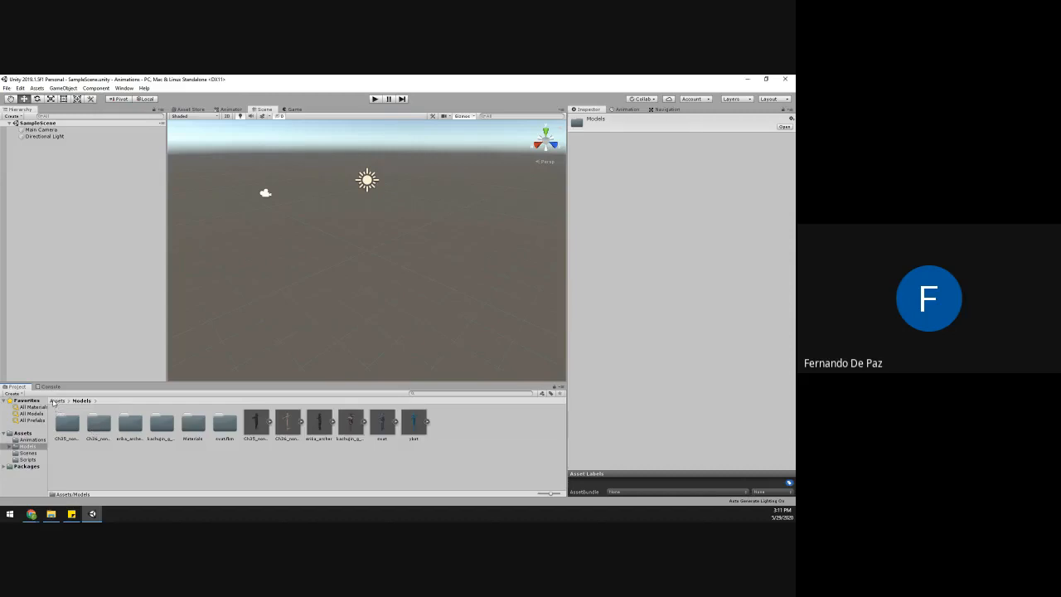
{"action": "left_click", "coordinate": [57, 401]}
{"action": "left_click", "coordinate": [132, 426]}
{"action": "double_click", "coordinate": [132, 426]}
{"action": "left_click", "coordinate": [57, 401]}
{"action": "double_click", "coordinate": [157, 425]}
{"action": "left_click", "coordinate": [54, 401]}
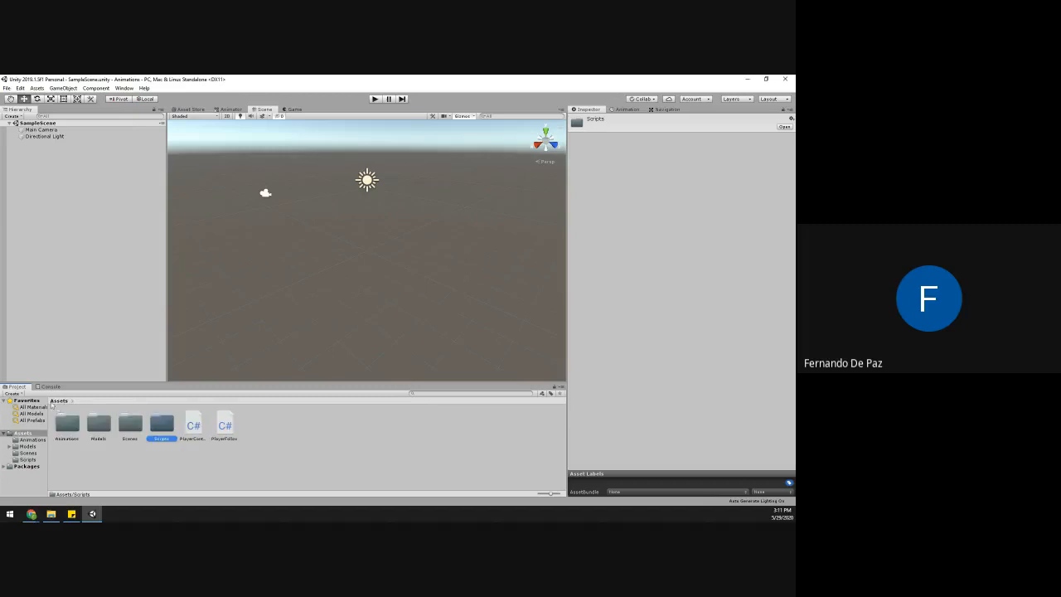
{"action": "left_click", "coordinate": [236, 478]}
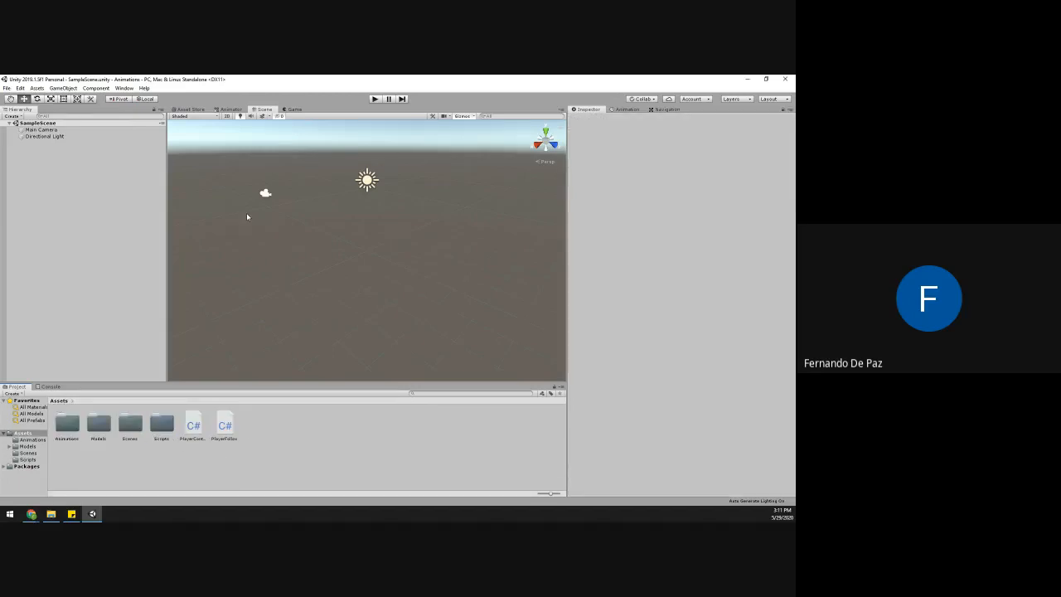
- Add a 3D plane to SampleScene
{"action": "key", "text": "alt+Tab"}
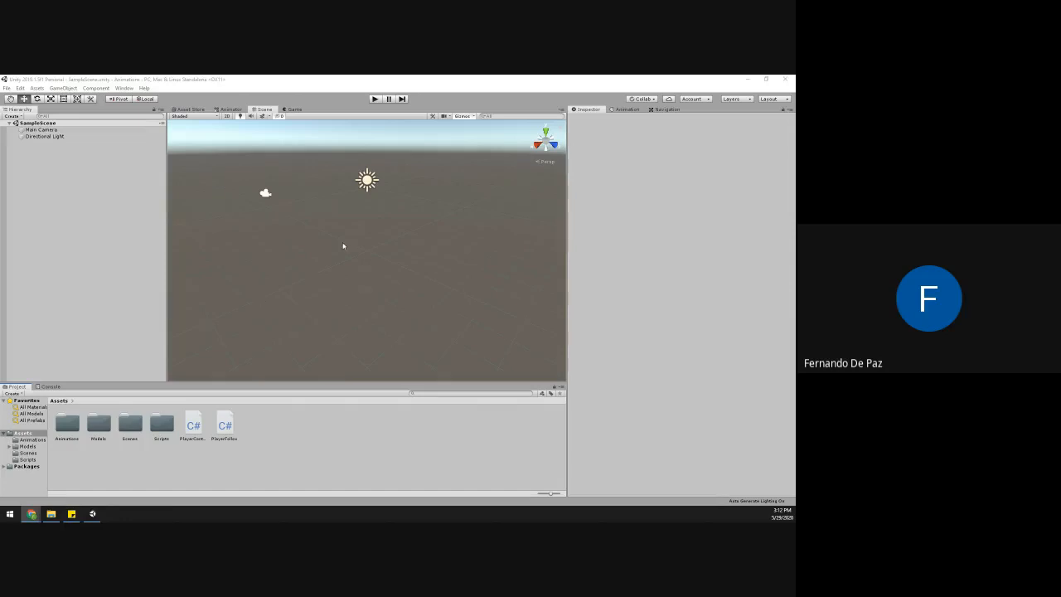
{"action": "left_click_drag", "start_coordinate": [322, 251], "coordinate": [364, 254], "text": "alt"}
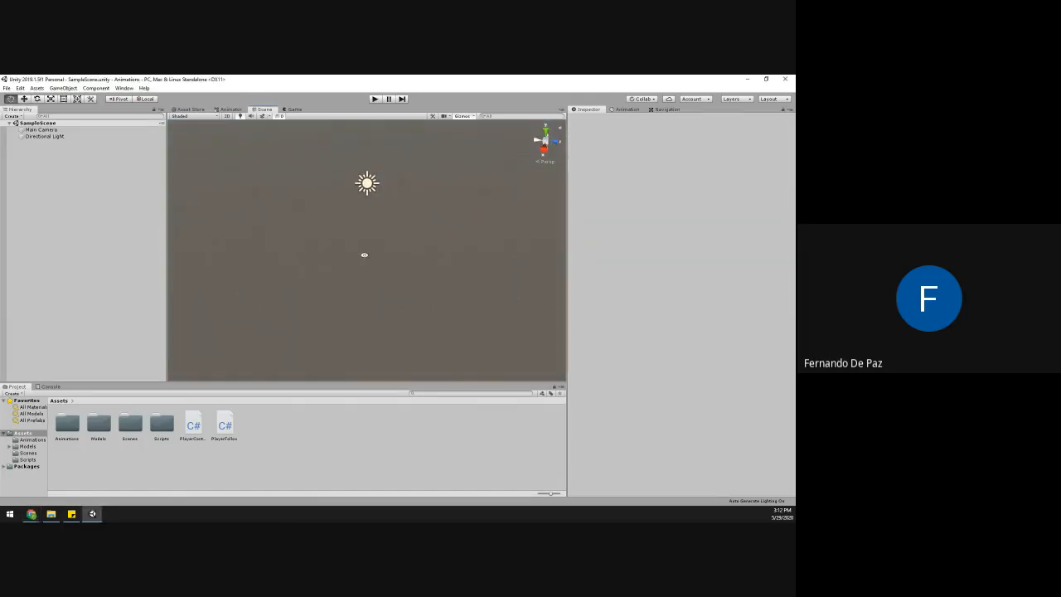
{"action": "left_click_drag", "start_coordinate": [317, 230], "coordinate": [400, 232], "text": "alt"}
{"action": "left_click_drag", "start_coordinate": [315, 225], "coordinate": [381, 261], "text": "alt"}
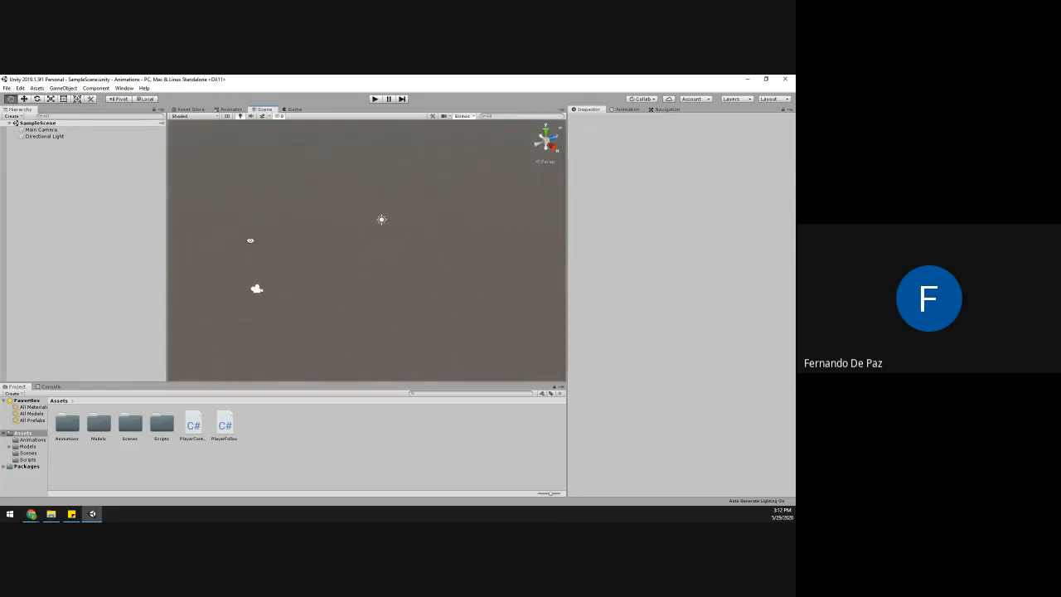
{"action": "left_click_drag", "start_coordinate": [356, 294], "coordinate": [304, 270], "text": "alt"}
{"action": "left_click", "coordinate": [61, 88]}
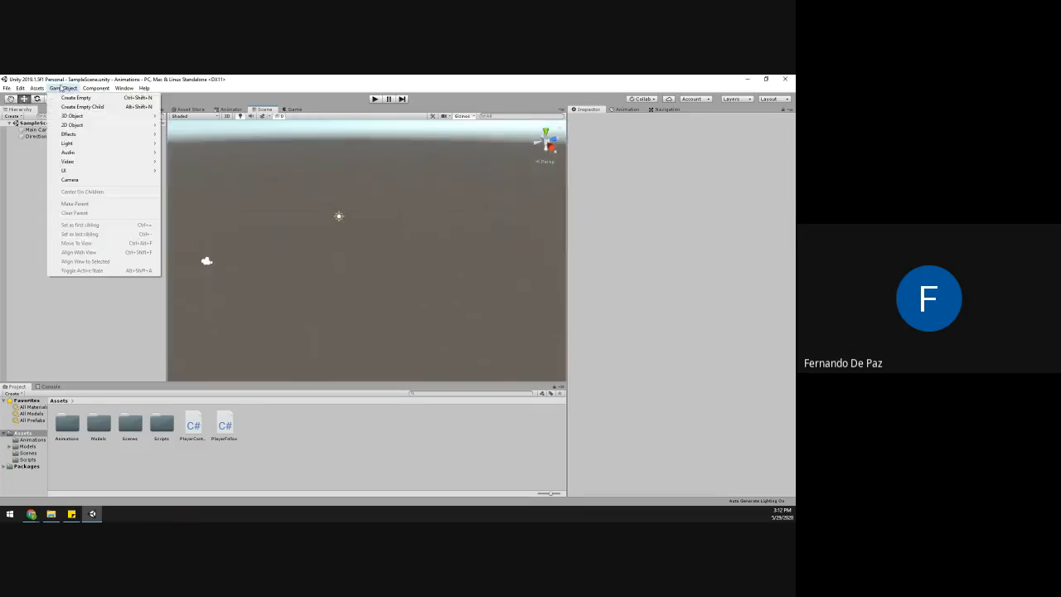
{"action": "mouse_move", "coordinate": [141, 116]}
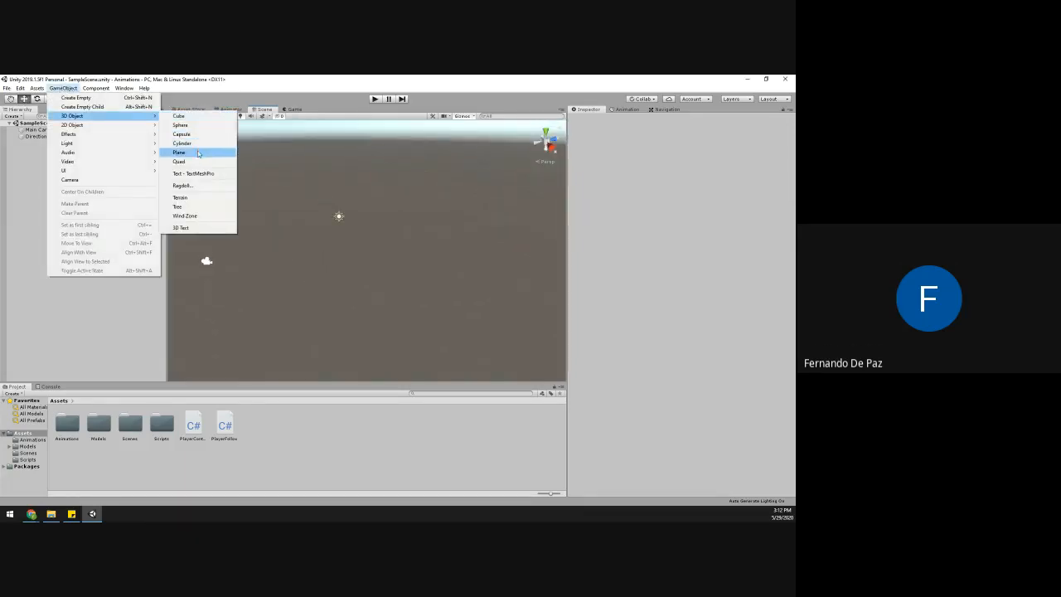
{"action": "left_click", "coordinate": [198, 152]}
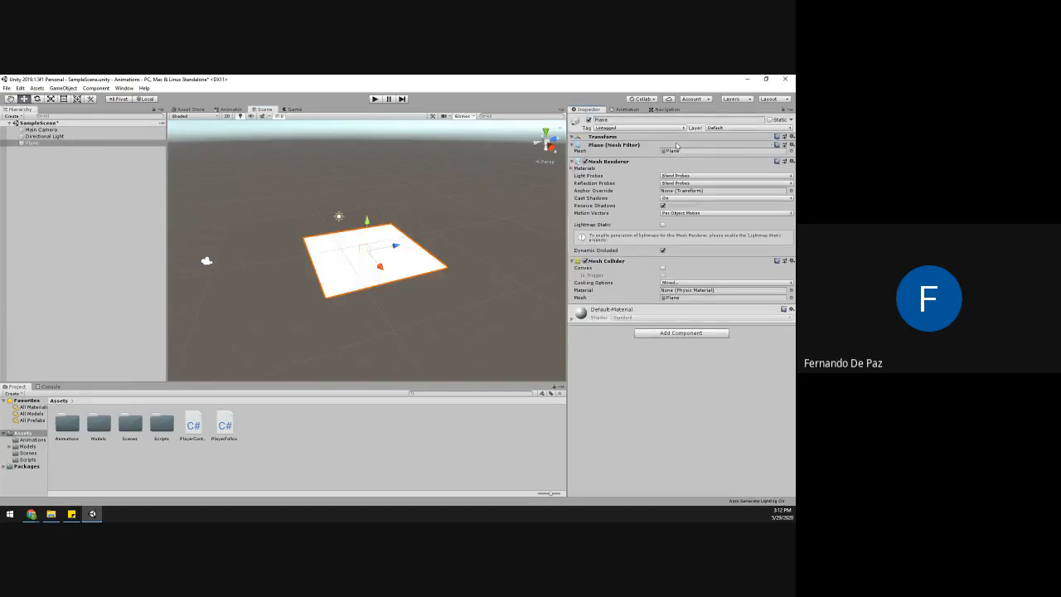
- Set the plane's position to 0, 0, 0
{"action": "left_click", "coordinate": [678, 143]}
{"action": "type", "text": "0"}
{"action": "key", "text": "Tab"}
{"action": "type", "text": "0"}
{"action": "key", "text": "Tab"}
{"action": "type", "text": "0"}
- Set the plane's scale to 5 on X, Y and Z
{"action": "key", "text": "Tab"}
{"action": "key", "text": "Tab"}
{"action": "key", "text": "Tab"}
{"action": "key", "text": "Tab"}
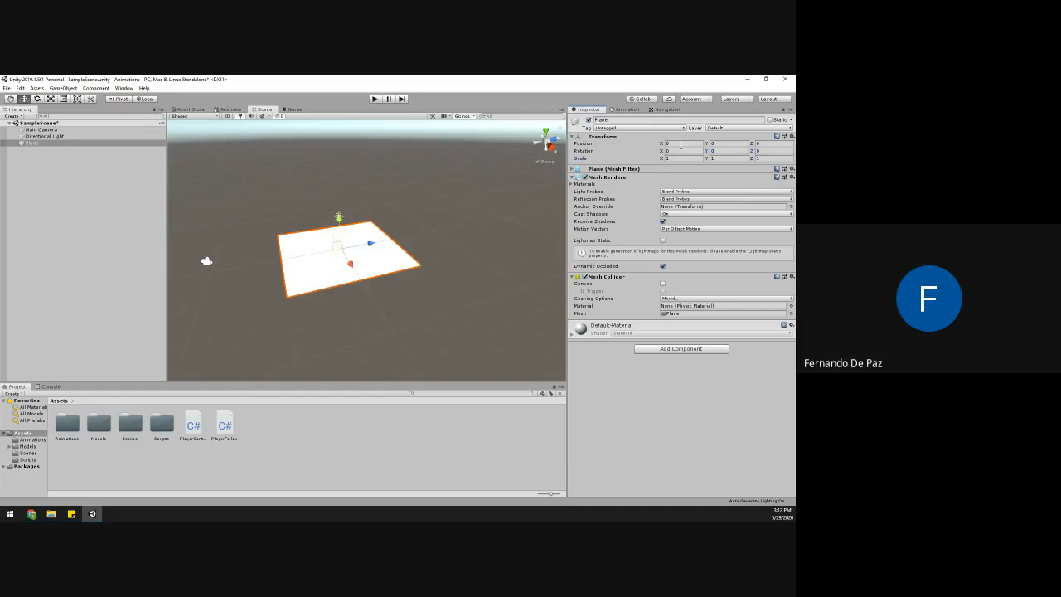
{"action": "type", "text": "5"}
{"action": "key", "text": "Tab"}
{"action": "type", "text": "5"}
{"action": "key", "text": "Tab"}
{"action": "type", "text": "5"}
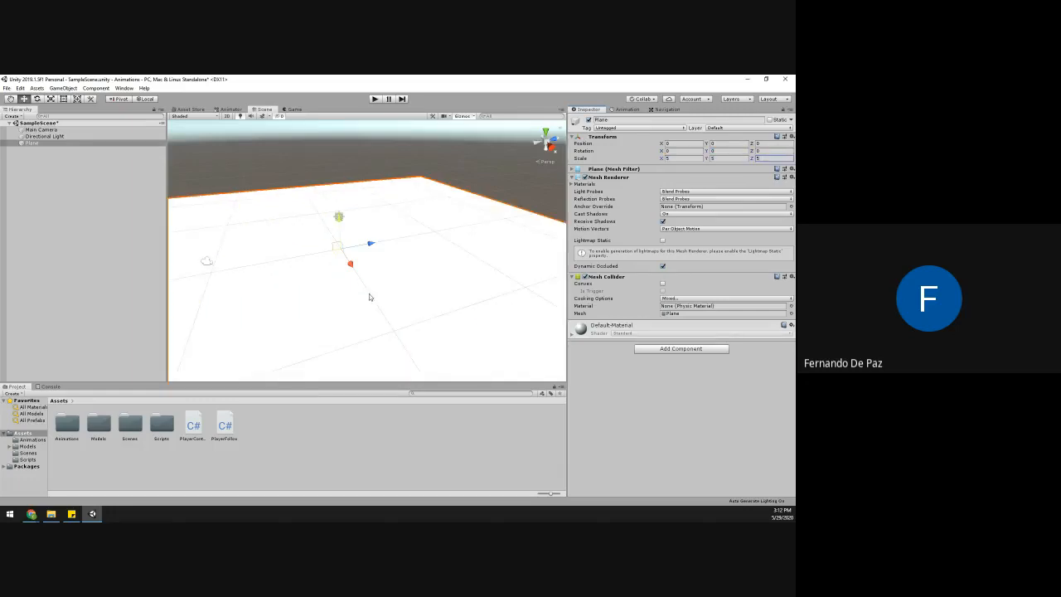
- Create a new material named green in the Assets folder
{"action": "right_click", "coordinate": [303, 434]}
{"action": "mouse_move", "coordinate": [396, 241]}
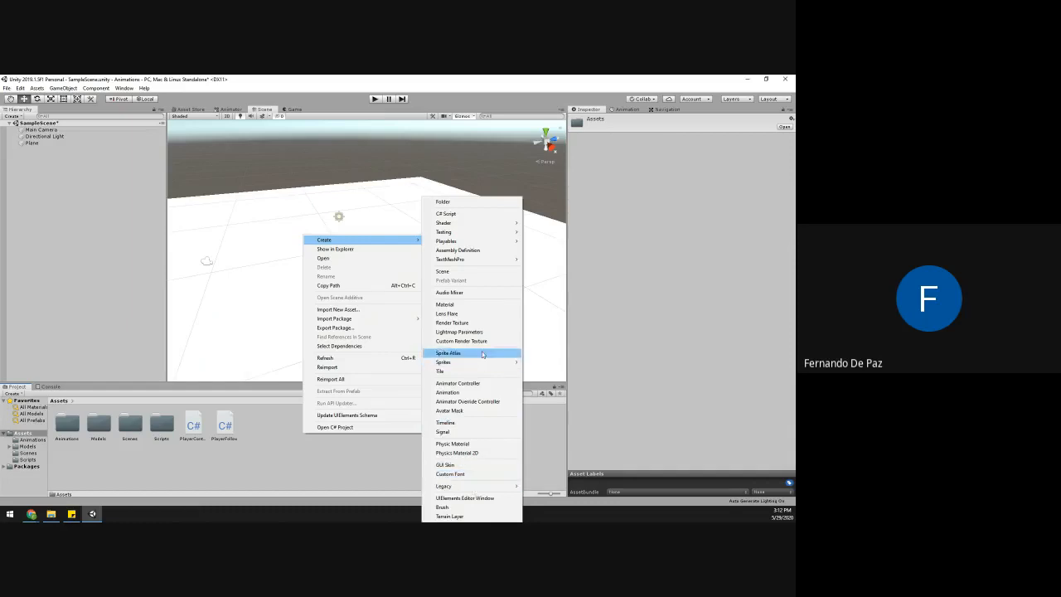
{"action": "left_click", "coordinate": [447, 304]}
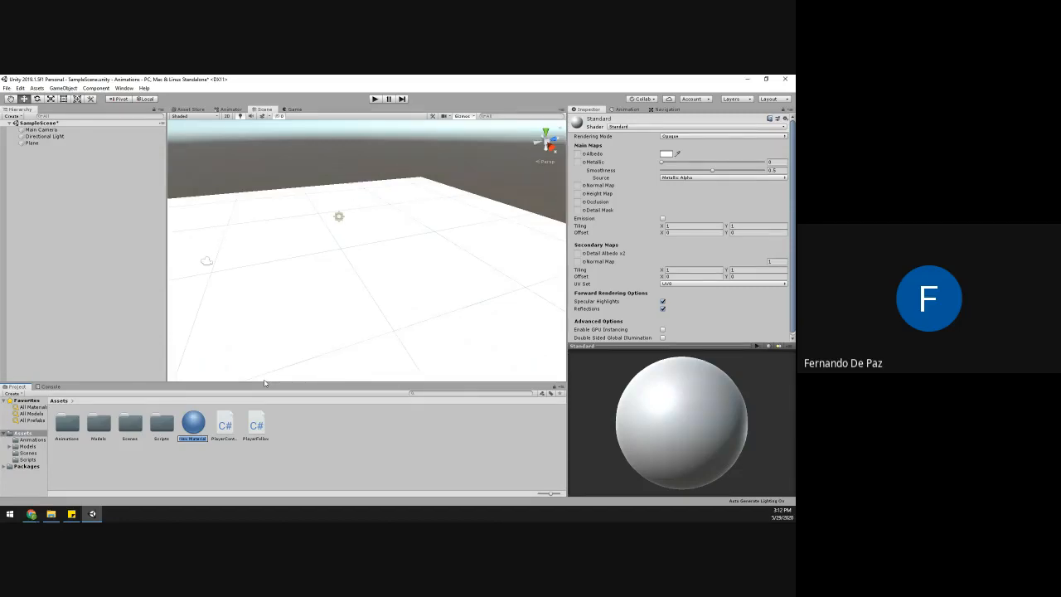
{"action": "type", "text": "green"}
{"action": "key", "text": "Return"}
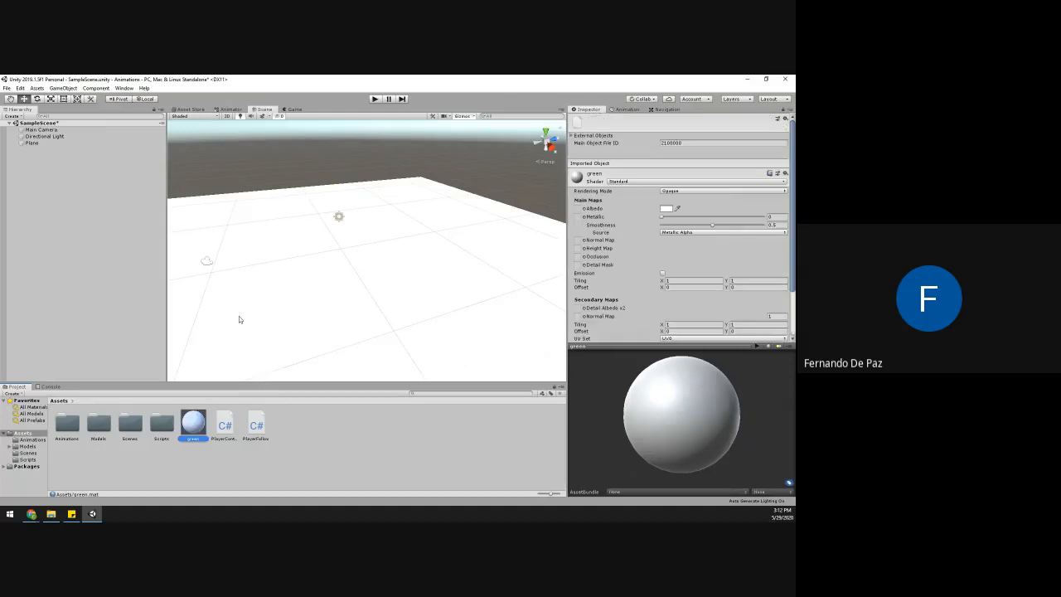
- Set the green material's albedo to a medium green for the plane and reduce its smoothness
{"action": "left_click", "coordinate": [666, 209]}
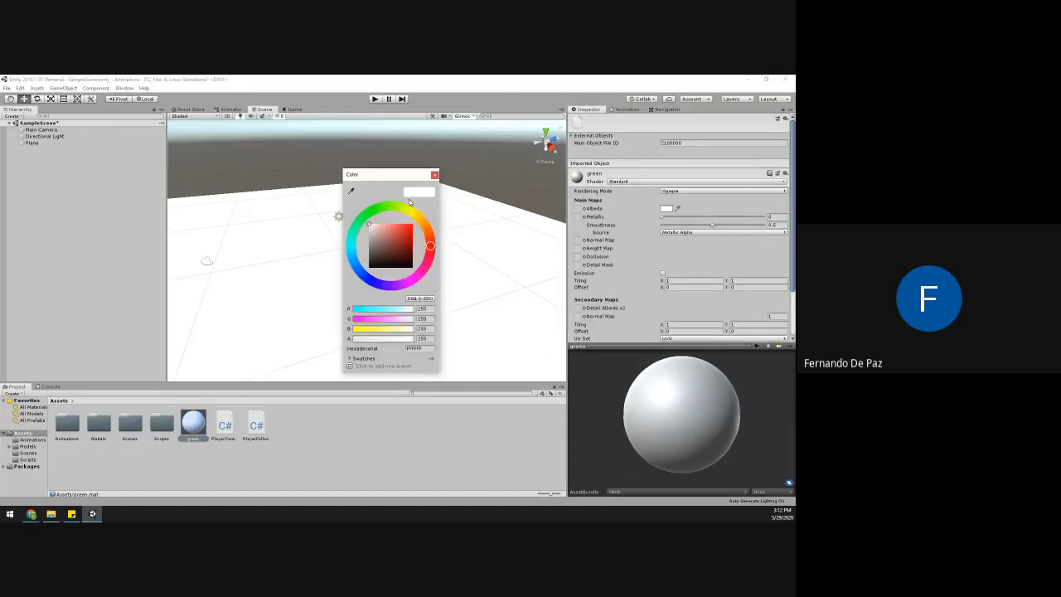
{"action": "left_click", "coordinate": [383, 207]}
{"action": "left_click_drag", "start_coordinate": [406, 254], "coordinate": [414, 241]}
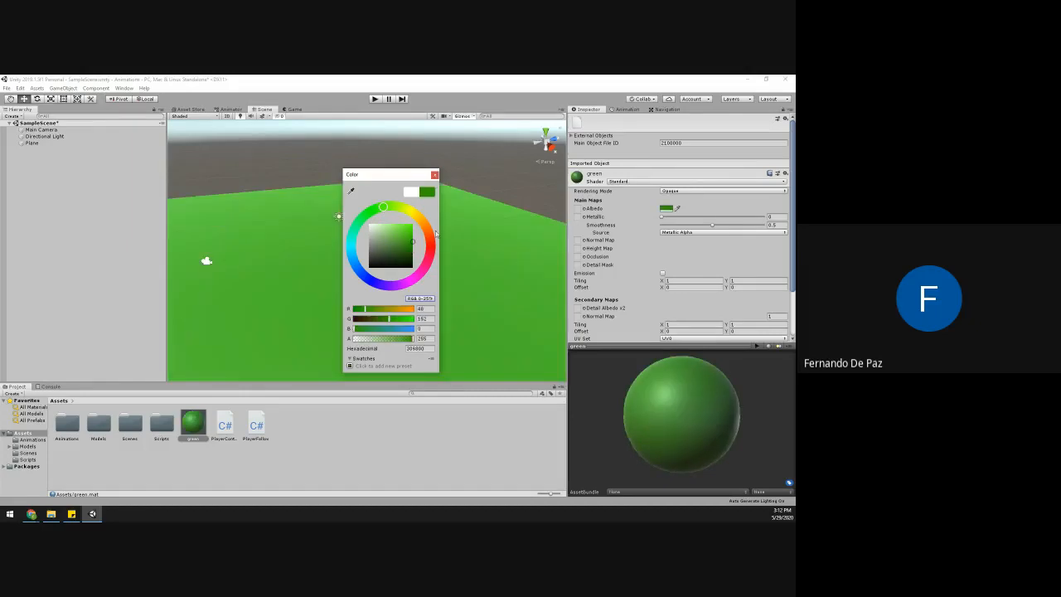
{"action": "left_click", "coordinate": [435, 175]}
{"action": "left_click_drag", "start_coordinate": [701, 225], "coordinate": [616, 227]}
{"action": "left_click", "coordinate": [487, 166]}
{"action": "left_click_drag", "start_coordinate": [418, 248], "coordinate": [303, 241], "text": "alt"}
{"action": "middle_click_drag", "start_coordinate": [303, 242], "coordinate": [405, 267]}
{"action": "left_click_drag", "start_coordinate": [405, 267], "coordinate": [362, 246], "text": "alt"}
{"action": "middle_click_drag", "start_coordinate": [457, 304], "coordinate": [414, 283]}
{"action": "left_click_drag", "start_coordinate": [414, 283], "coordinate": [328, 286], "text": "alt"}
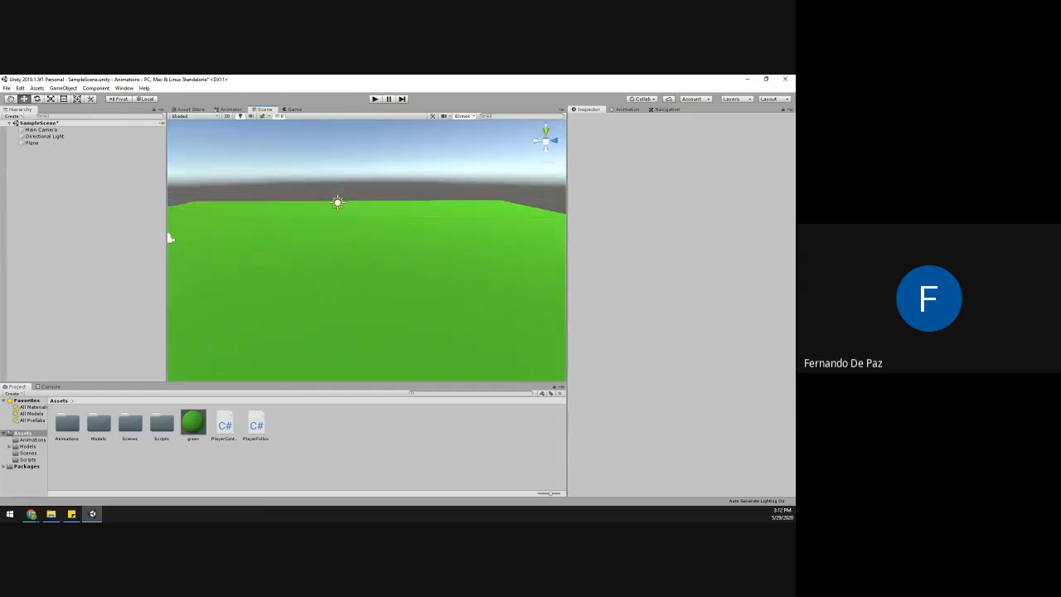
{"action": "key", "text": "alt+Tab"}
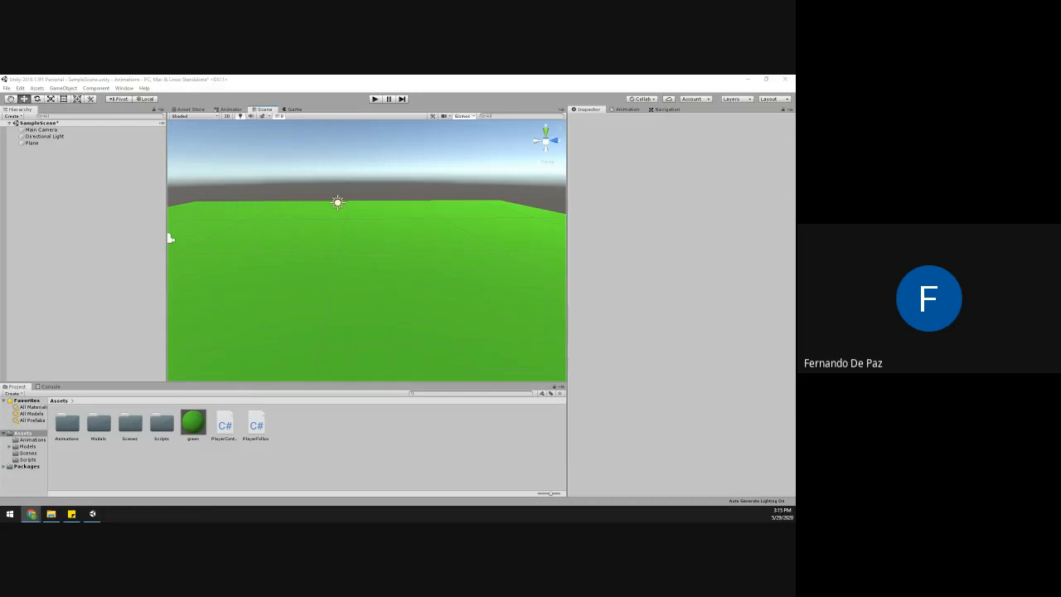
- Examine the Main Camera and its placement above the green plane from several angles
{"action": "right_click_drag", "start_coordinate": [270, 296], "coordinate": [329, 295]}
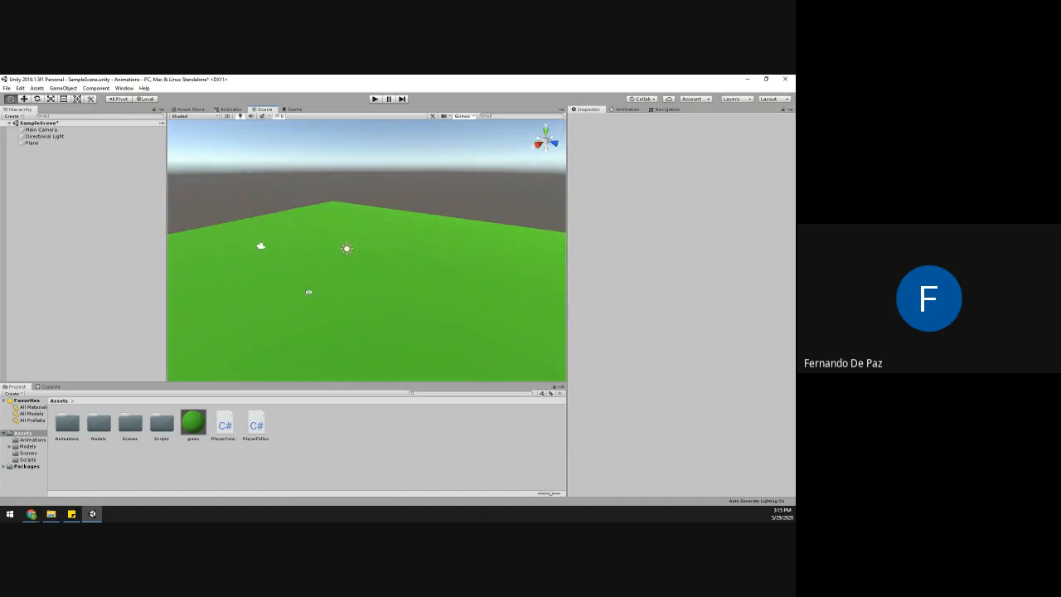
{"action": "double_click", "coordinate": [40, 129]}
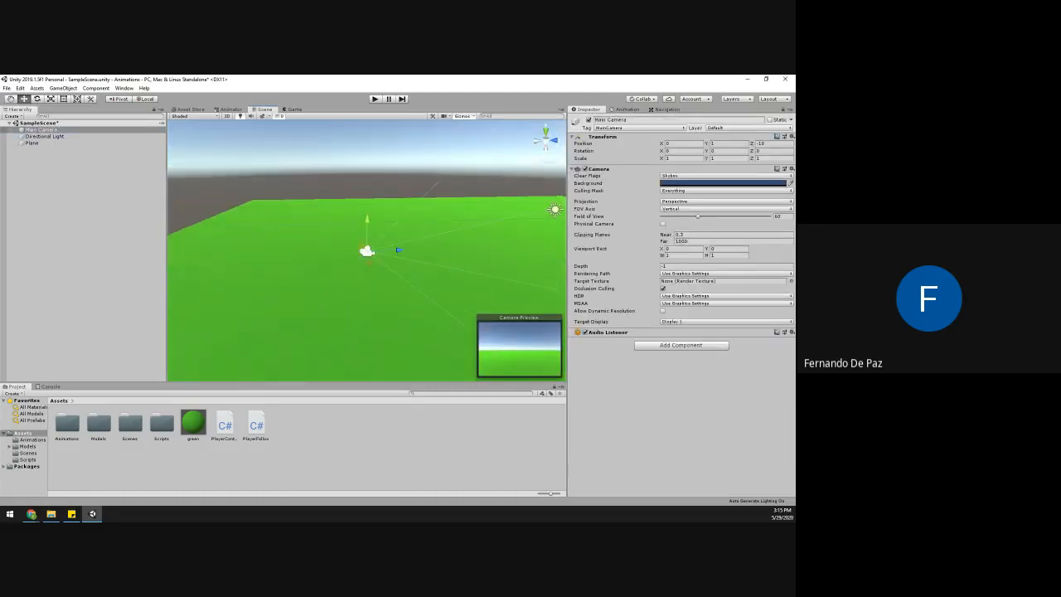
{"action": "key", "text": "alt+Tab"}
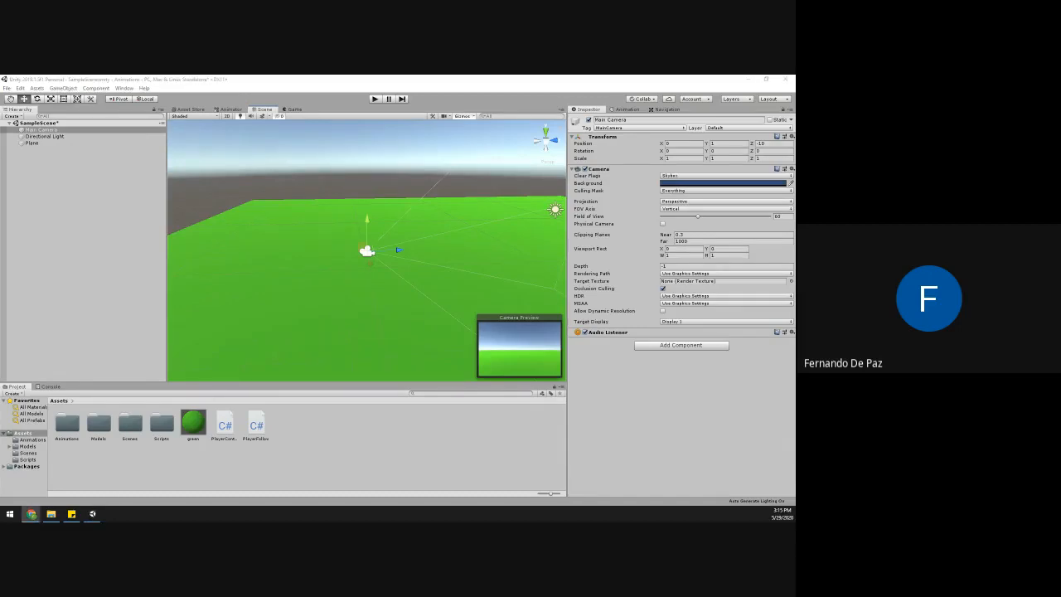
{"action": "right_click_drag", "start_coordinate": [314, 332], "coordinate": [372, 272]}
{"action": "mouse_move", "coordinate": [414, 298]}
{"action": "left_mouse_down", "text": "alt"}
{"action": "mouse_move", "coordinate": [355, 284]}
{"action": "mouse_move", "coordinate": [325, 260]}
{"action": "mouse_move", "coordinate": [420, 287]}
{"action": "left_mouse_up", "text": "alt"}
{"action": "middle_click_drag", "start_coordinate": [393, 273], "coordinate": [309, 281]}
{"action": "left_click_drag", "start_coordinate": [308, 281], "coordinate": [502, 280], "text": "alt"}
{"action": "left_click", "coordinate": [505, 277]}
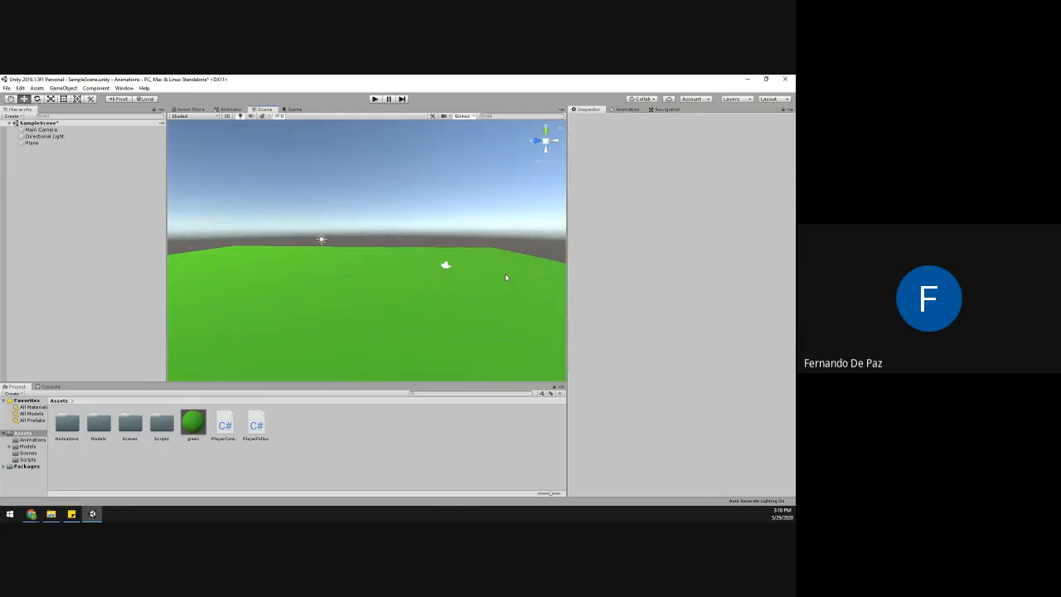
{"action": "left_click", "coordinate": [436, 310]}
{"action": "key", "text": "f"}
{"action": "left_click_drag", "start_coordinate": [433, 289], "coordinate": [221, 257], "text": "alt"}
- Open the Models folder and move the Directional Light to about X -3.5, Y 8.8, Z 6.6
{"action": "double_click", "coordinate": [99, 422]}
{"action": "left_click", "coordinate": [401, 270]}
{"action": "left_click_drag", "start_coordinate": [386, 265], "coordinate": [286, 262], "text": "alt"}
{"action": "left_click", "coordinate": [62, 137]}
{"action": "key", "text": "f"}
{"action": "left_click_drag", "start_coordinate": [376, 264], "coordinate": [587, 234], "text": "alt"}
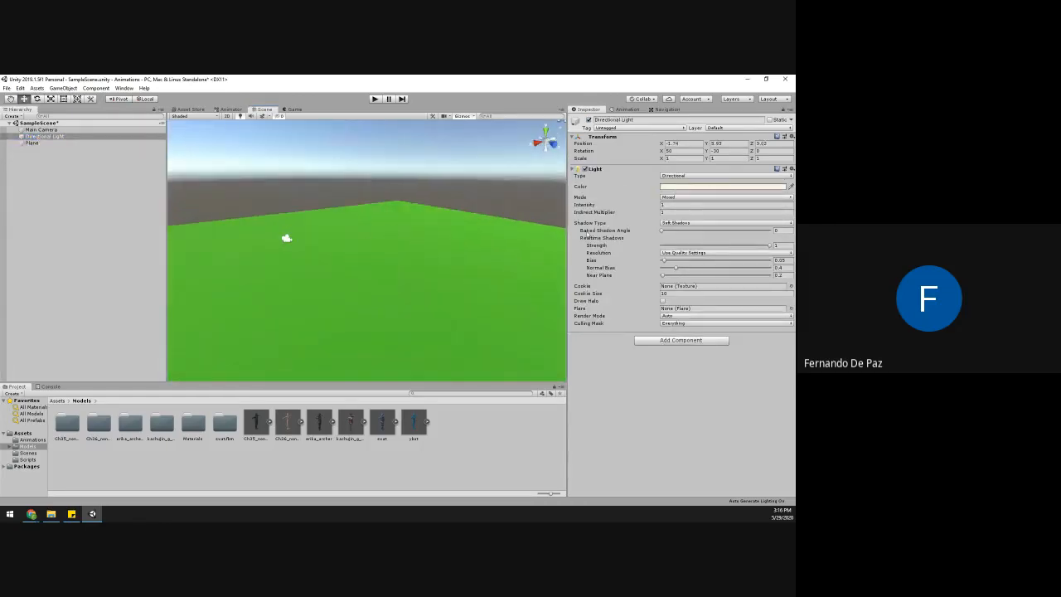
{"action": "key", "text": "alt+Tab"}
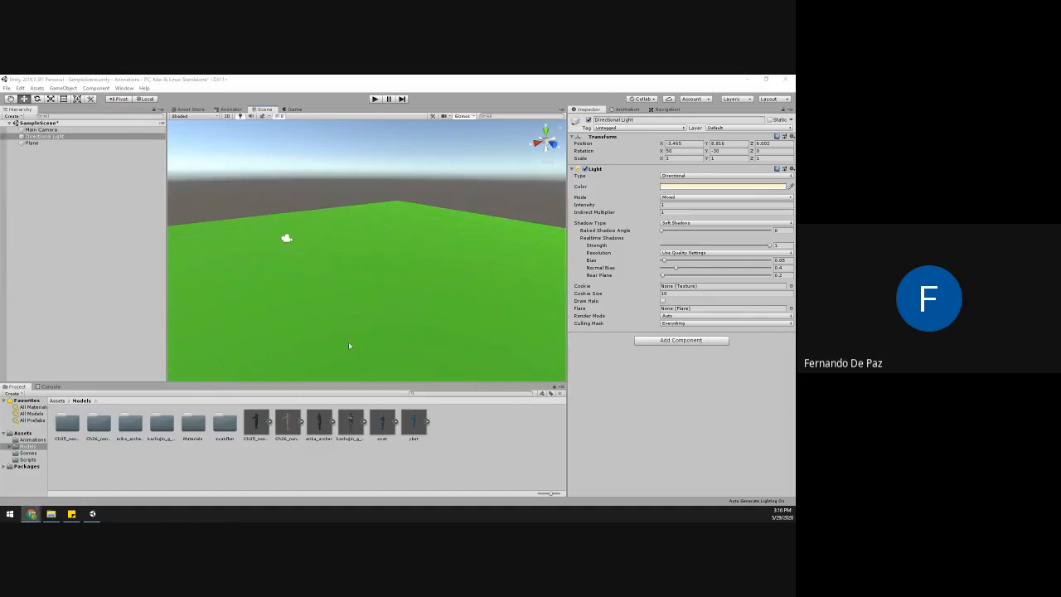
- Place the Ch35_nonPBR, Ch36_nonPBR, erika_archer, kachujin_g_rosales, swat and ybot models side by side in a row on the green plane
{"action": "middle_click_drag", "start_coordinate": [314, 312], "coordinate": [327, 324]}
{"action": "left_click_drag", "start_coordinate": [288, 378], "coordinate": [311, 325]}
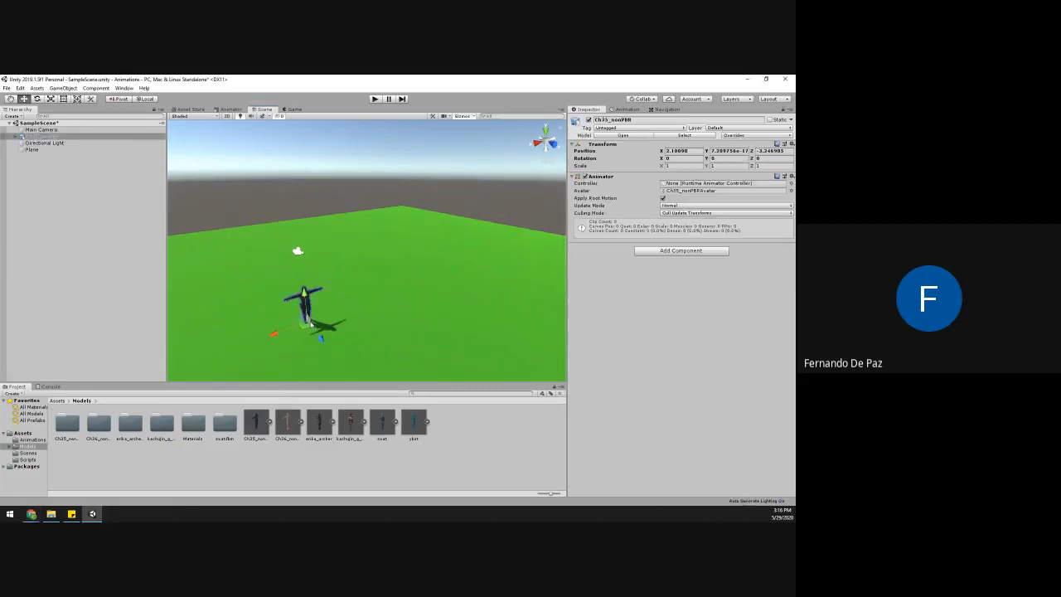
{"action": "left_click_drag", "start_coordinate": [326, 378], "coordinate": [374, 296]}
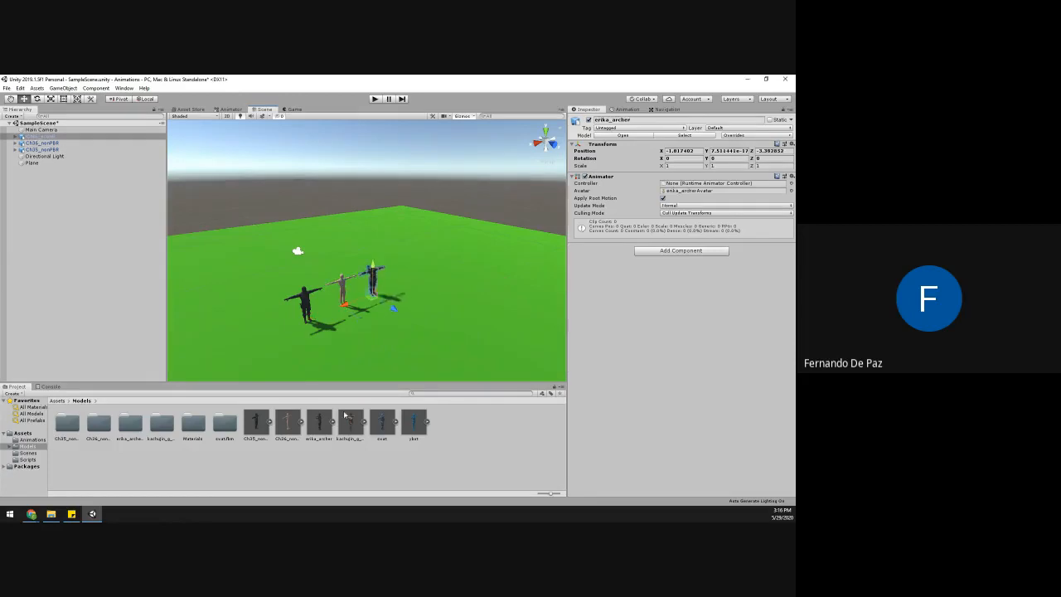
{"action": "left_click_drag", "start_coordinate": [381, 386], "coordinate": [398, 290]}
{"action": "left_click_drag", "start_coordinate": [382, 422], "coordinate": [258, 340]}
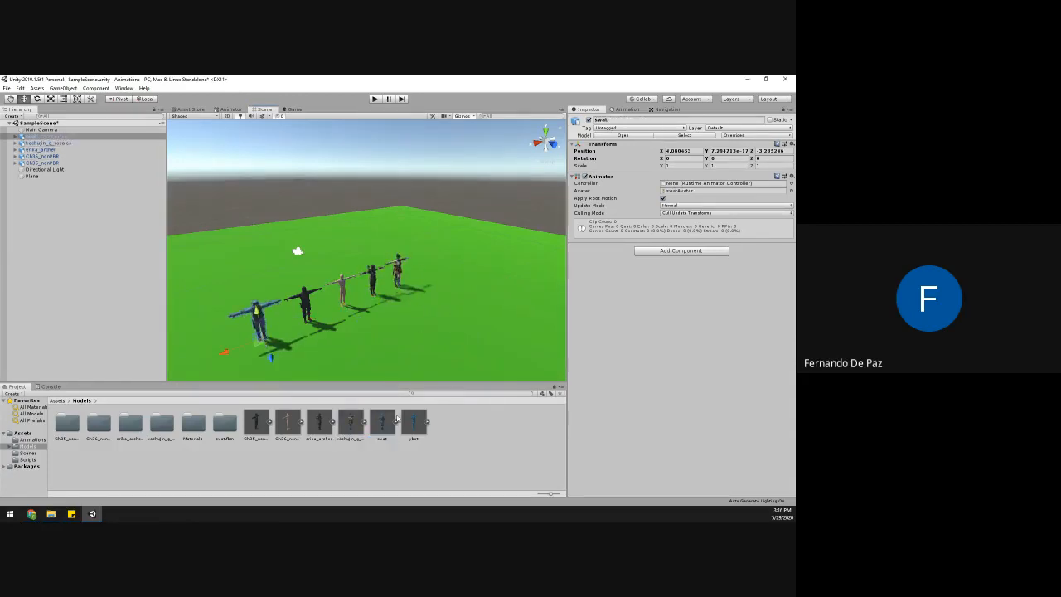
{"action": "left_click_drag", "start_coordinate": [406, 422], "coordinate": [195, 352]}
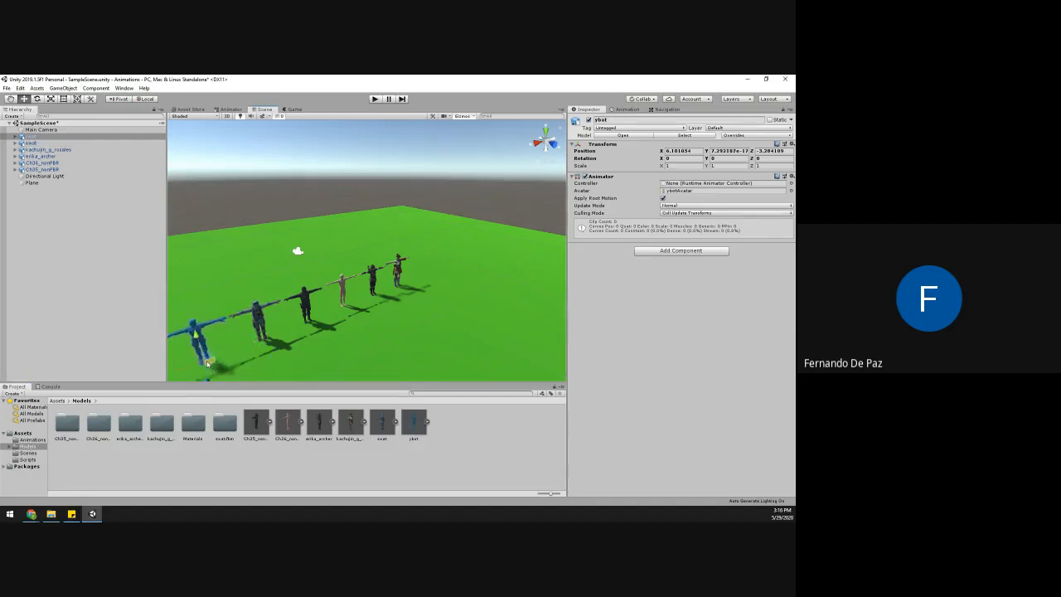
{"action": "key", "text": "f"}
{"action": "left_click_drag", "start_coordinate": [397, 336], "coordinate": [376, 285], "text": "alt"}
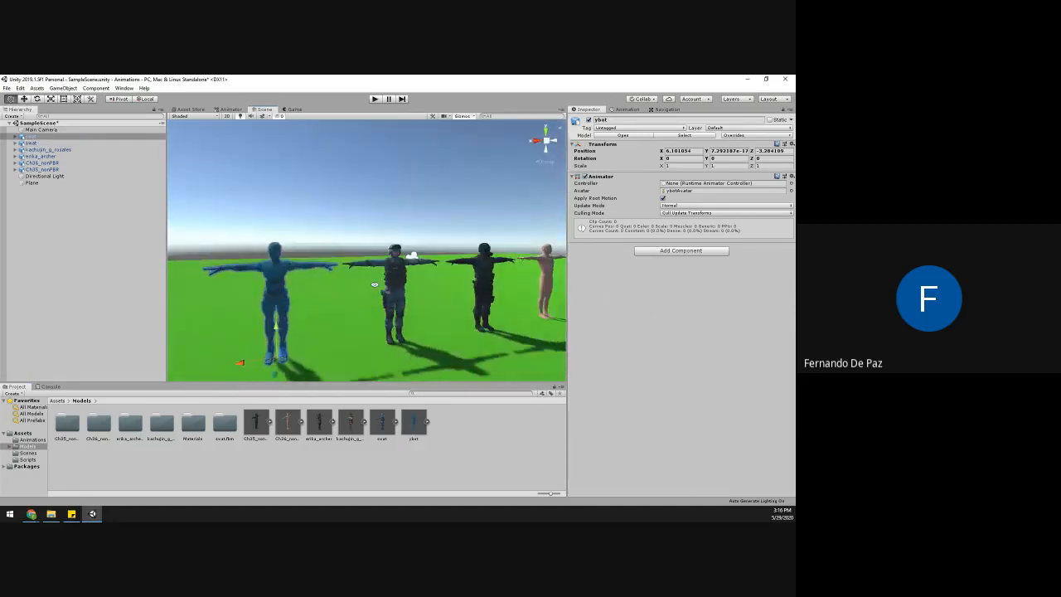
{"action": "left_click", "coordinate": [309, 210]}
{"action": "left_click_drag", "start_coordinate": [309, 210], "coordinate": [368, 285], "text": "alt"}
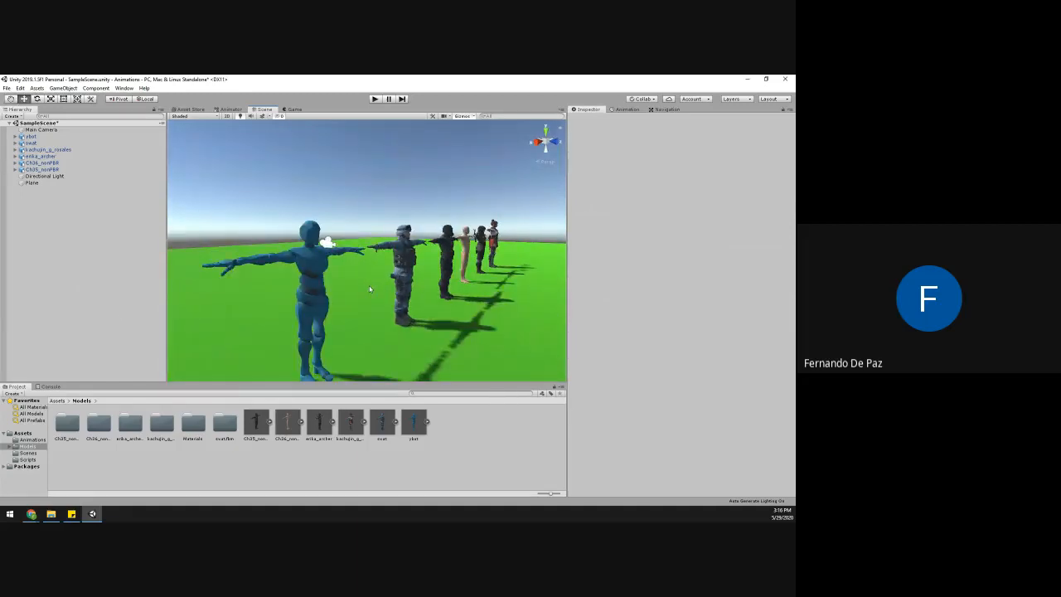
{"action": "key", "text": "alt+Tab"}
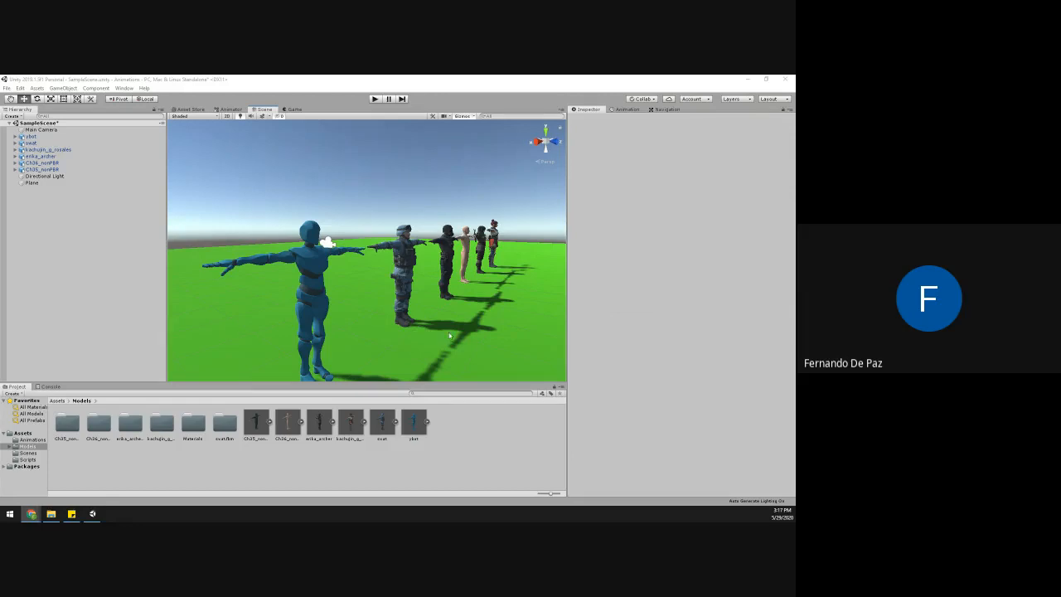
{"action": "left_click_drag", "start_coordinate": [458, 282], "coordinate": [448, 306], "text": "alt"}
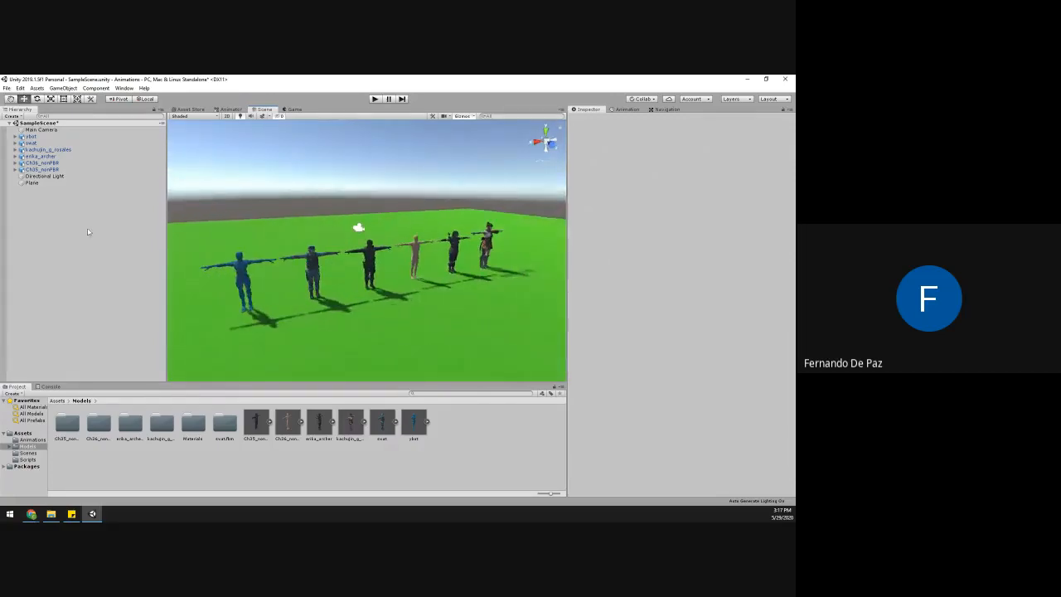
{"action": "left_click", "coordinate": [45, 176]}
{"action": "left_click", "coordinate": [456, 306]}
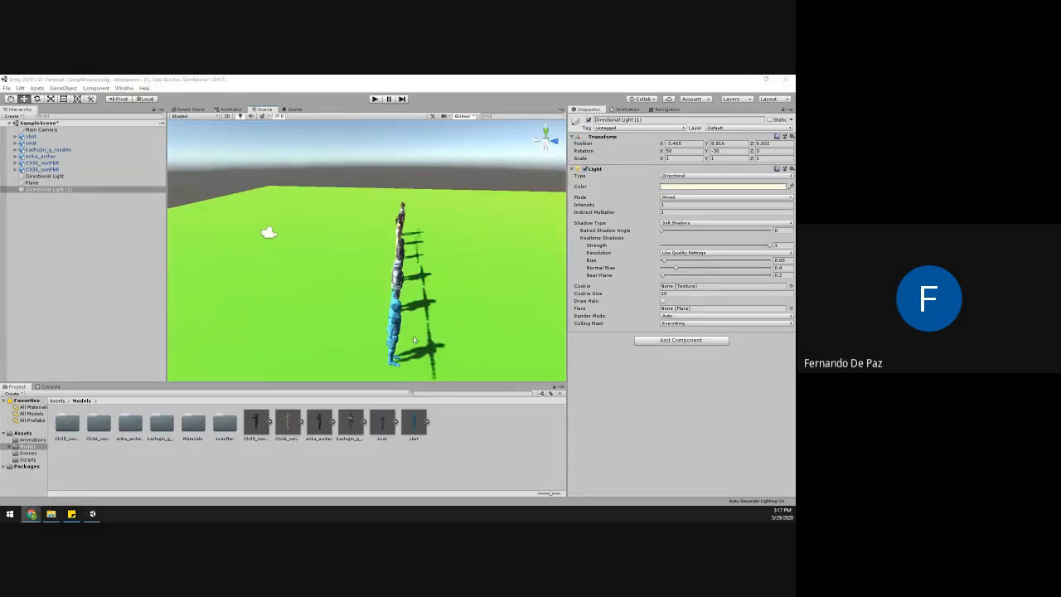
{"action": "left_click_drag", "start_coordinate": [475, 317], "coordinate": [388, 202], "text": "alt"}
{"action": "key", "text": "w"}
{"action": "right_click_drag", "start_coordinate": [388, 202], "coordinate": [169, 267]}
{"action": "key", "text": "d"}
{"action": "key", "text": "s"}
{"action": "key", "text": "a"}
{"action": "right_click", "coordinate": [43, 189]}
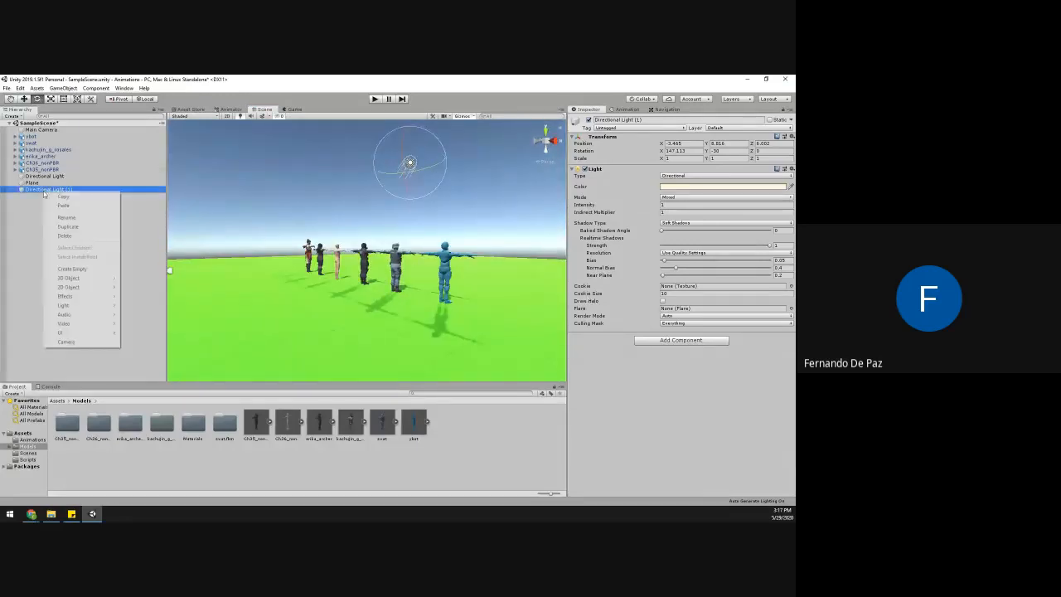
{"action": "left_click", "coordinate": [67, 233]}
- Create a cube and place it in front of the ybot model at about X 5.8, Y 0.11, Z -4.5
{"action": "left_click_drag", "start_coordinate": [402, 213], "coordinate": [324, 301], "text": "alt"}
{"action": "scroll", "coordinate": [364, 266], "scroll_direction": "down", "scroll_amount": 4}
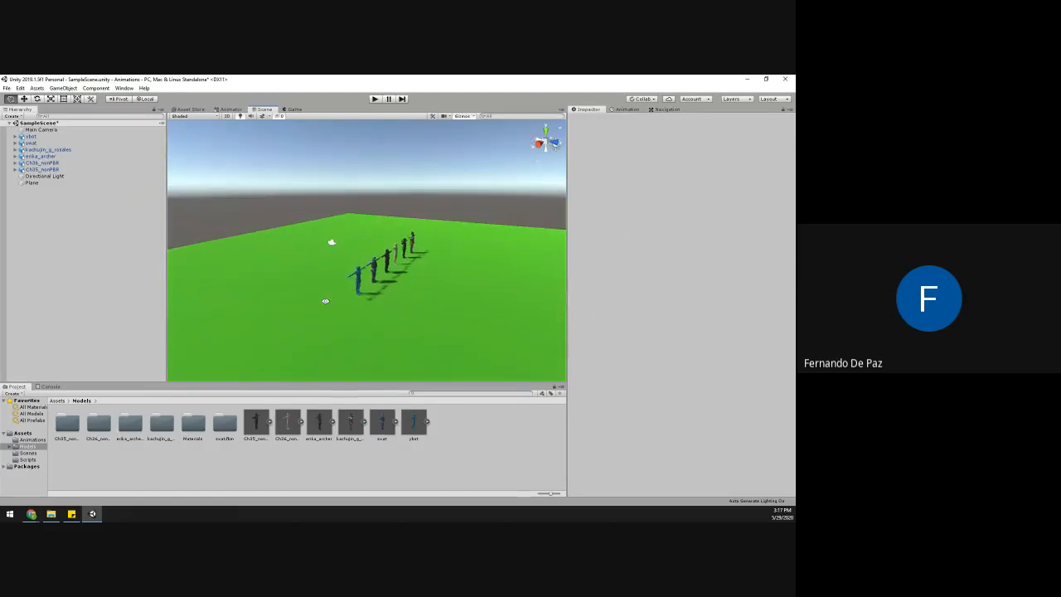
{"action": "left_click", "coordinate": [63, 87]}
{"action": "mouse_move", "coordinate": [116, 116]}
{"action": "left_click", "coordinate": [196, 122]}
{"action": "left_click_drag", "start_coordinate": [431, 274], "coordinate": [482, 291], "text": "alt"}
{"action": "mouse_move", "coordinate": [367, 228]}
{"action": "left_mouse_down"}
{"action": "mouse_move", "coordinate": [370, 276]}
{"action": "mouse_move", "coordinate": [376, 241]}
{"action": "left_mouse_up"}
{"action": "scroll", "coordinate": [375, 243], "scroll_direction": "up", "scroll_amount": 10}
{"action": "left_click_drag", "start_coordinate": [373, 290], "coordinate": [419, 382]}
{"action": "left_click_drag", "start_coordinate": [431, 326], "coordinate": [396, 308], "text": "alt"}
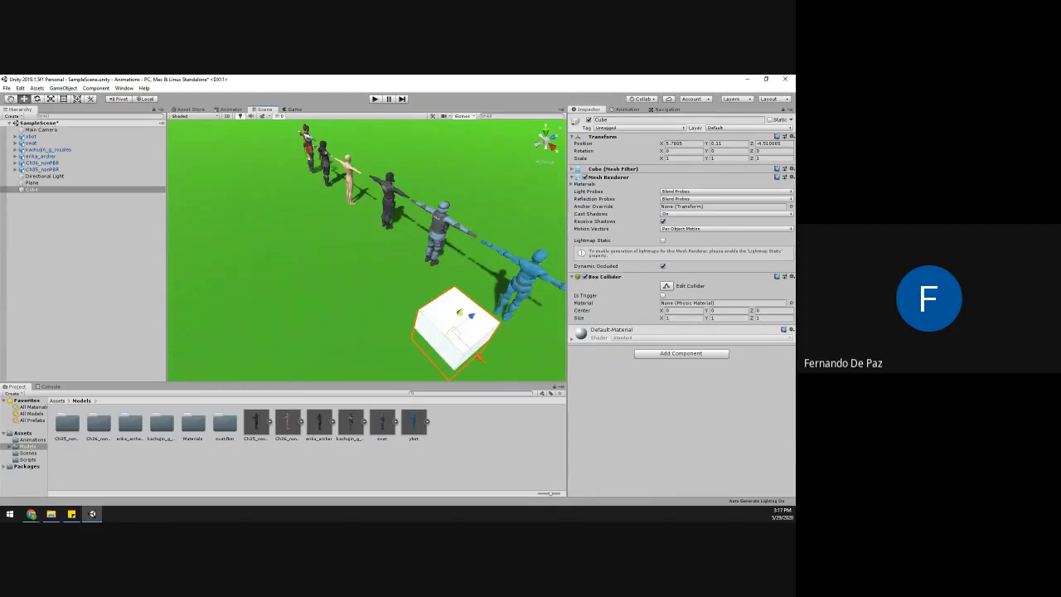
{"action": "key", "text": "alt+Tab"}
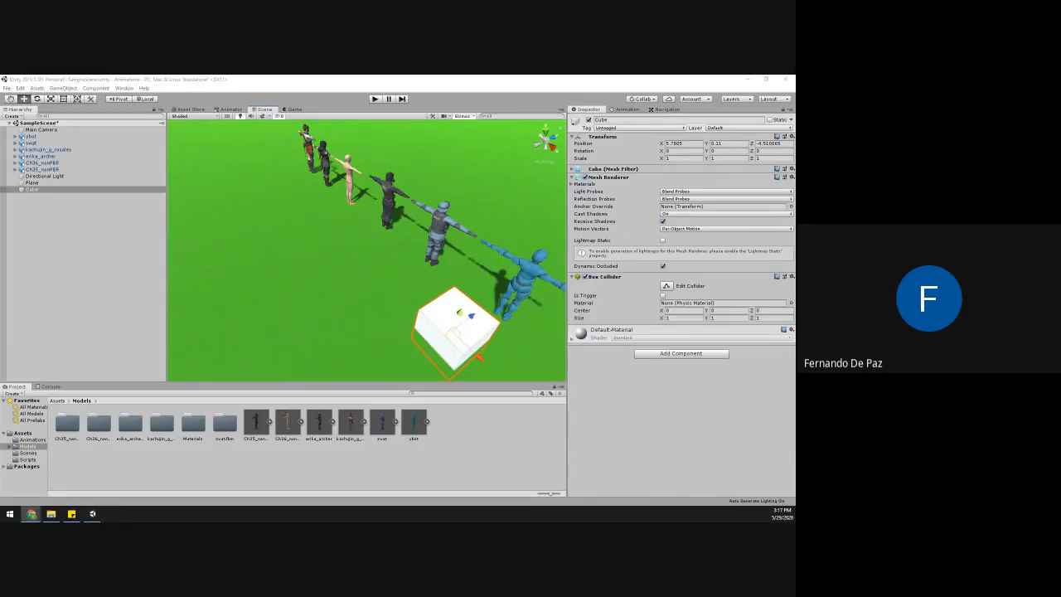
{"action": "left_click_drag", "start_coordinate": [351, 299], "coordinate": [511, 345], "text": "alt"}
{"action": "key", "text": "w"}
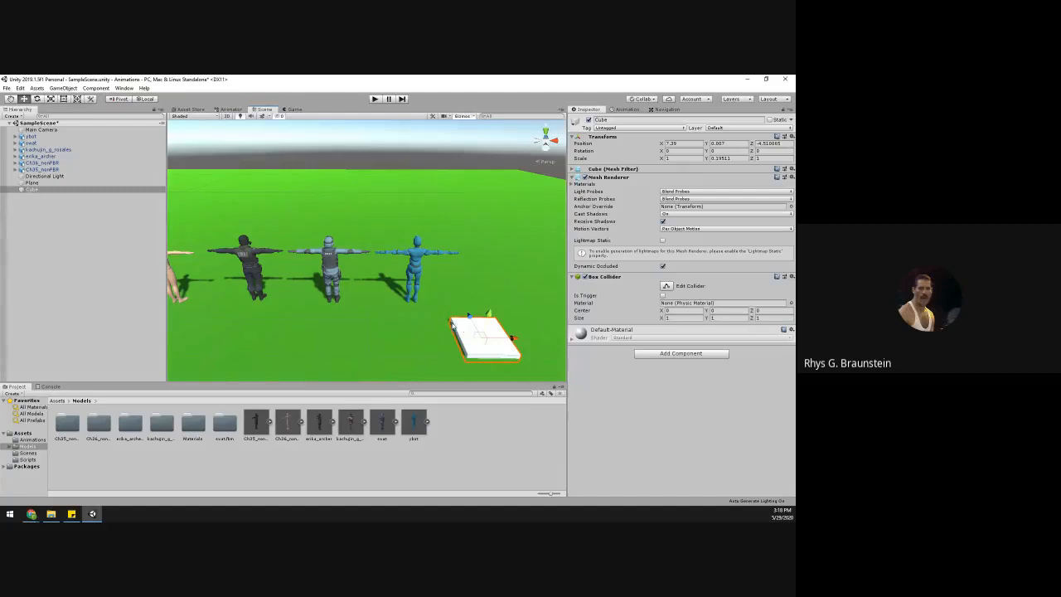
{"action": "key", "text": "ctrl+z"}
{"action": "key", "text": "ctrl+z"}
{"action": "key", "text": "ctrl+z"}
{"action": "left_click_drag", "start_coordinate": [461, 320], "coordinate": [219, 318], "text": "alt"}
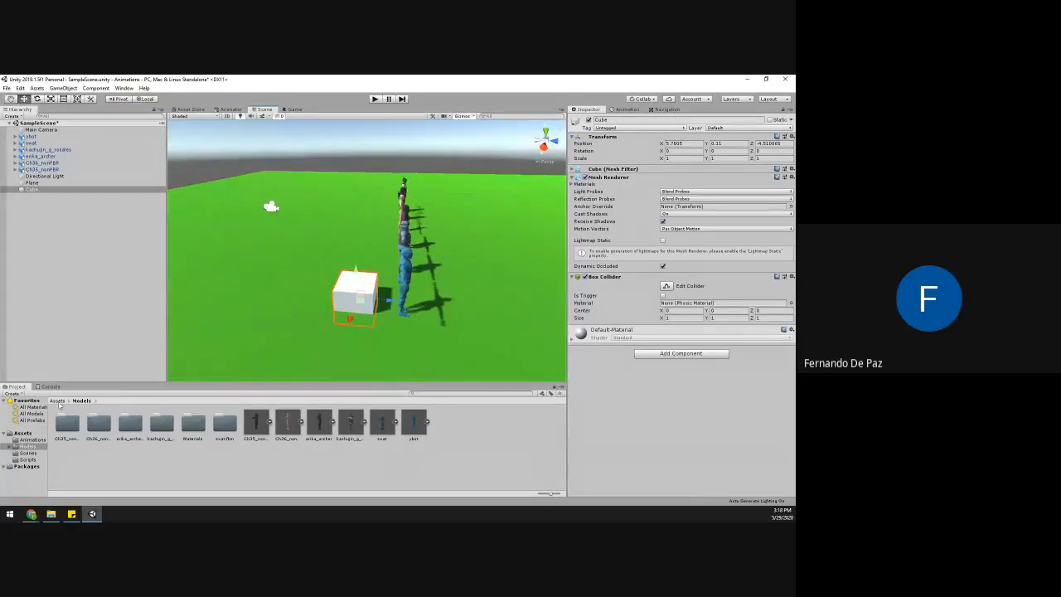
- Open the Assets folder and move the cube beside the ybot model to about X 7.3, Z -3.22
{"action": "left_click", "coordinate": [57, 400]}
{"action": "key", "text": "alt+Tab"}
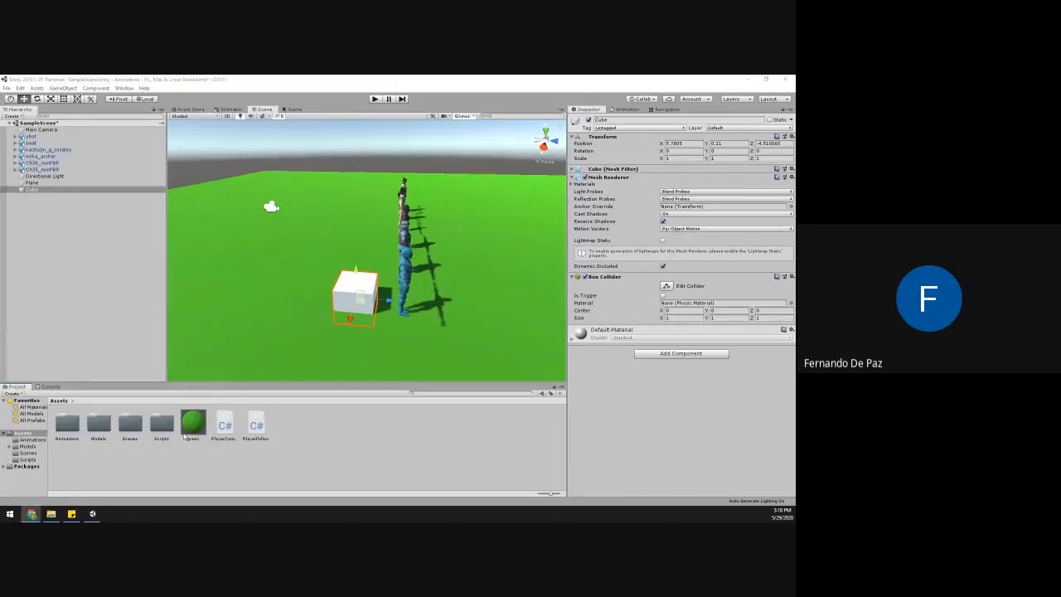
{"action": "left_click_drag", "start_coordinate": [349, 320], "coordinate": [335, 370]}
{"action": "left_click_drag", "start_coordinate": [277, 306], "coordinate": [383, 330], "text": "alt"}
{"action": "middle_click_drag", "start_coordinate": [320, 312], "coordinate": [226, 303]}
{"action": "left_click_drag", "start_coordinate": [318, 325], "coordinate": [246, 454]}
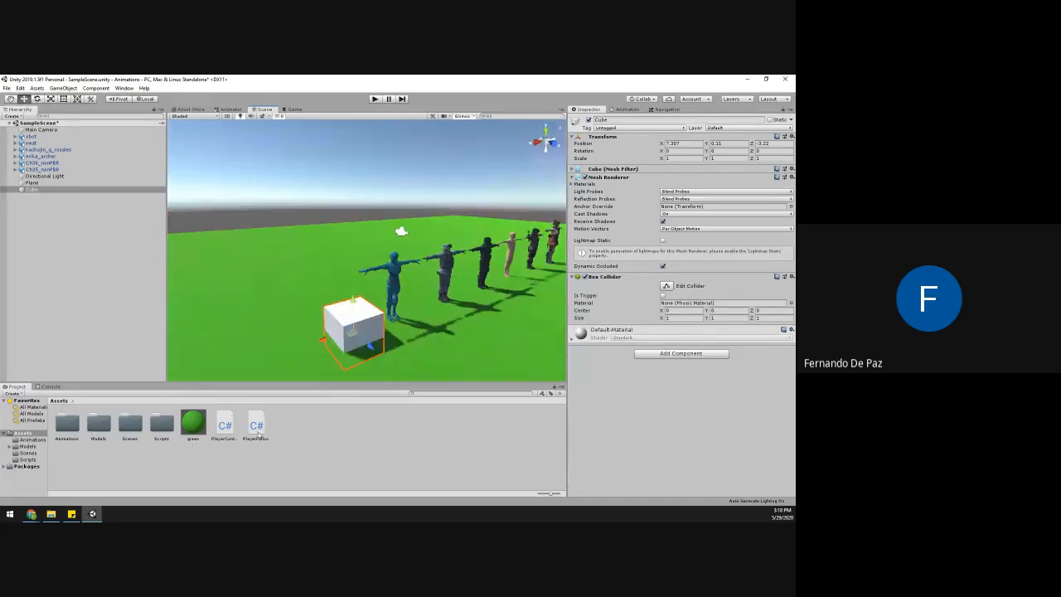
{"action": "left_click_drag", "start_coordinate": [296, 293], "coordinate": [305, 326], "text": "alt"}
{"action": "left_click", "coordinate": [305, 326]}
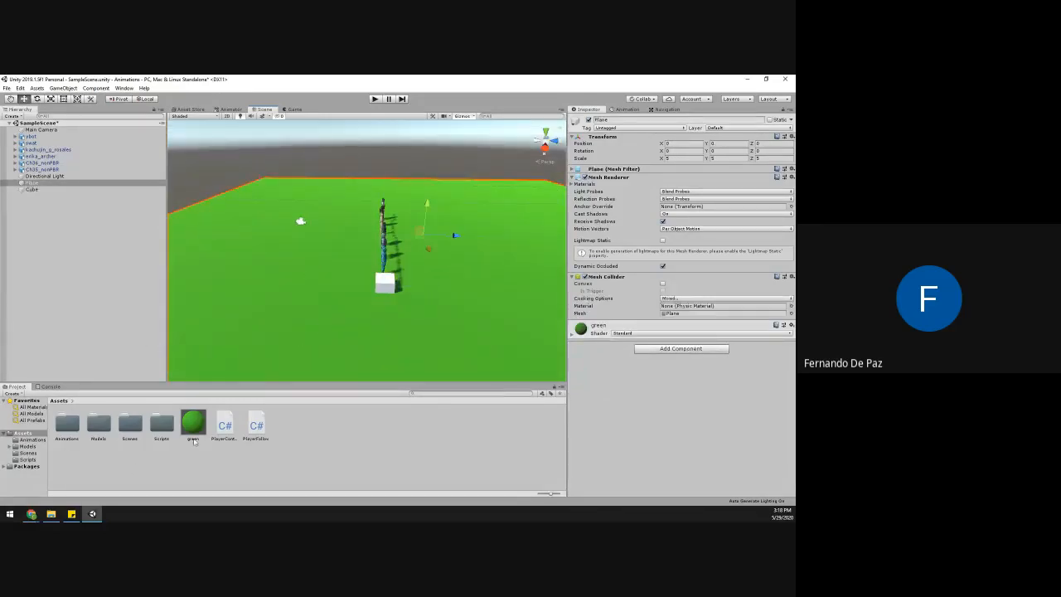
{"action": "right_click", "coordinate": [299, 418]}
{"action": "right_click", "coordinate": [285, 438]}
{"action": "mouse_move", "coordinate": [331, 248]}
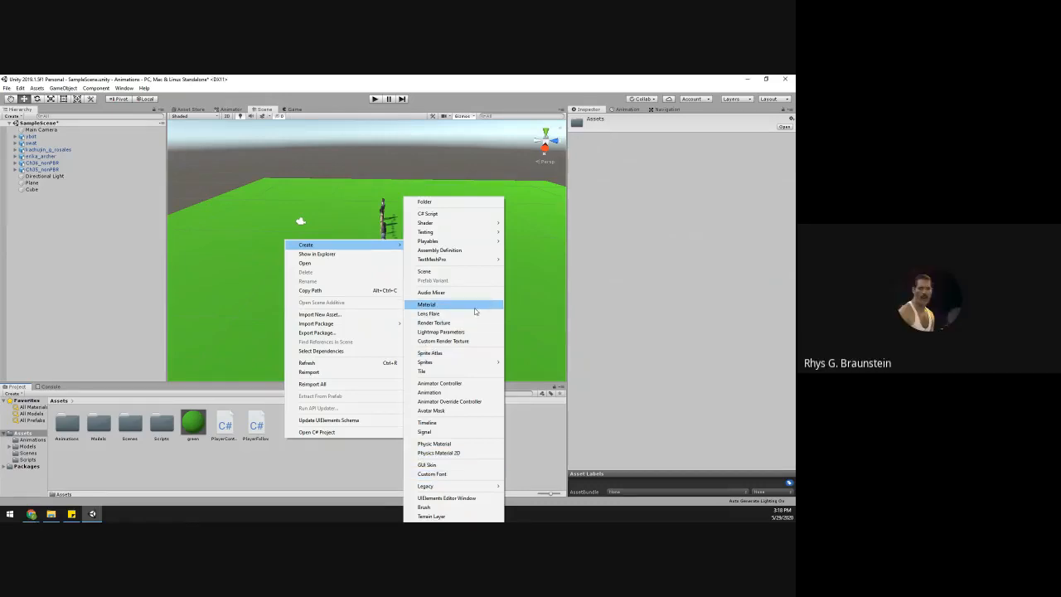
{"action": "left_click", "coordinate": [253, 472]}
{"action": "left_click_drag", "start_coordinate": [409, 293], "coordinate": [280, 298], "text": "alt"}
{"action": "middle_click_drag", "start_coordinate": [279, 298], "coordinate": [296, 318]}
{"action": "left_click_drag", "start_coordinate": [296, 319], "coordinate": [267, 298], "text": "alt"}
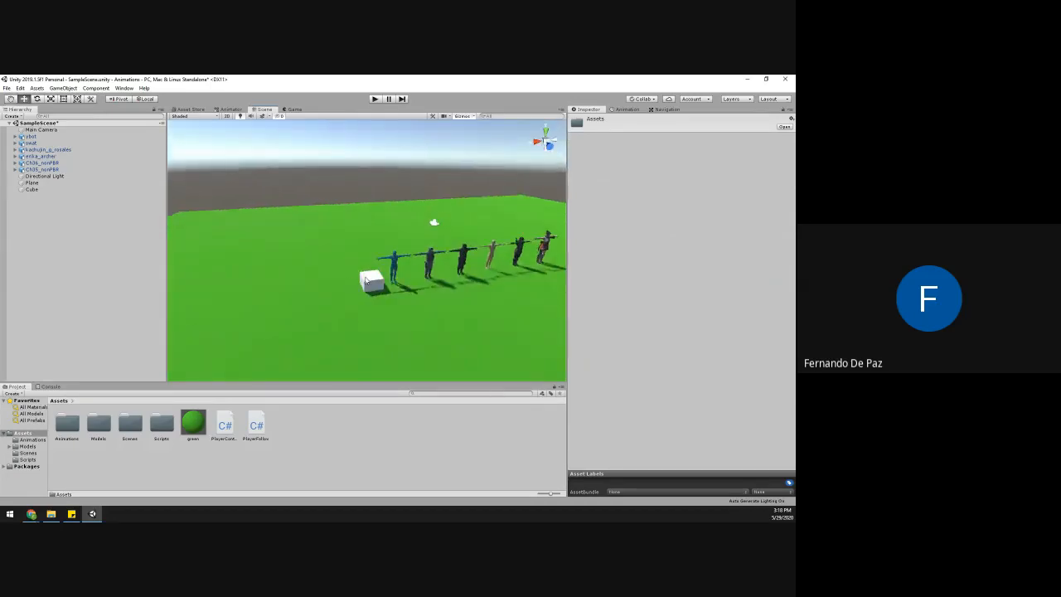
- Raise the cube onto the ground plane and shift it to about X 8.1, Y 0.5
{"action": "left_click", "coordinate": [367, 281]}
{"action": "key", "text": "f"}
{"action": "left_click_drag", "start_coordinate": [363, 269], "coordinate": [363, 238]}
{"action": "scroll", "coordinate": [356, 244], "scroll_direction": "down", "scroll_amount": 5}
{"action": "left_click_drag", "start_coordinate": [248, 290], "coordinate": [621, 359], "text": "alt"}
{"action": "left_click_drag", "start_coordinate": [458, 288], "coordinate": [512, 295], "text": "alt"}
{"action": "key", "text": "r"}
{"action": "left_click_drag", "start_coordinate": [371, 284], "coordinate": [282, 304], "text": "alt"}
{"action": "left_click_drag", "start_coordinate": [379, 256], "coordinate": [477, 220]}
{"action": "left_click_drag", "start_coordinate": [439, 263], "coordinate": [314, 227], "text": "alt"}
{"action": "key", "text": "ctrl+z"}
{"action": "key", "text": "ctrl+z"}
{"action": "left_click_drag", "start_coordinate": [389, 314], "coordinate": [367, 243], "text": "alt"}
{"action": "scroll", "coordinate": [342, 258], "scroll_direction": "up", "scroll_amount": 3}
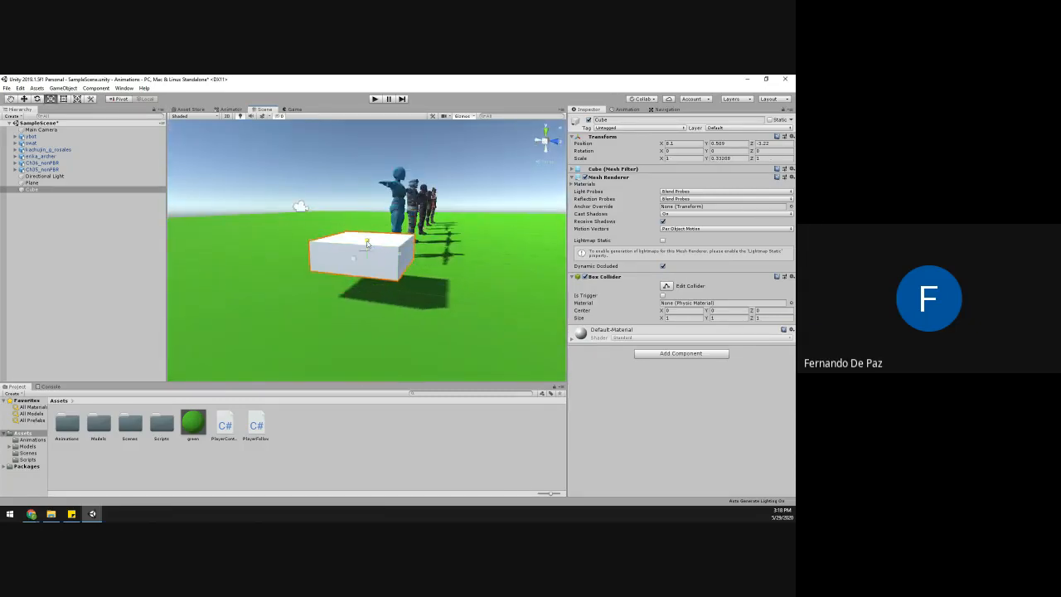
{"action": "middle_click_drag", "start_coordinate": [398, 256], "coordinate": [315, 263]}
{"action": "left_click_drag", "start_coordinate": [315, 263], "coordinate": [414, 269], "text": "alt"}
{"action": "key", "text": "ctrl+z"}
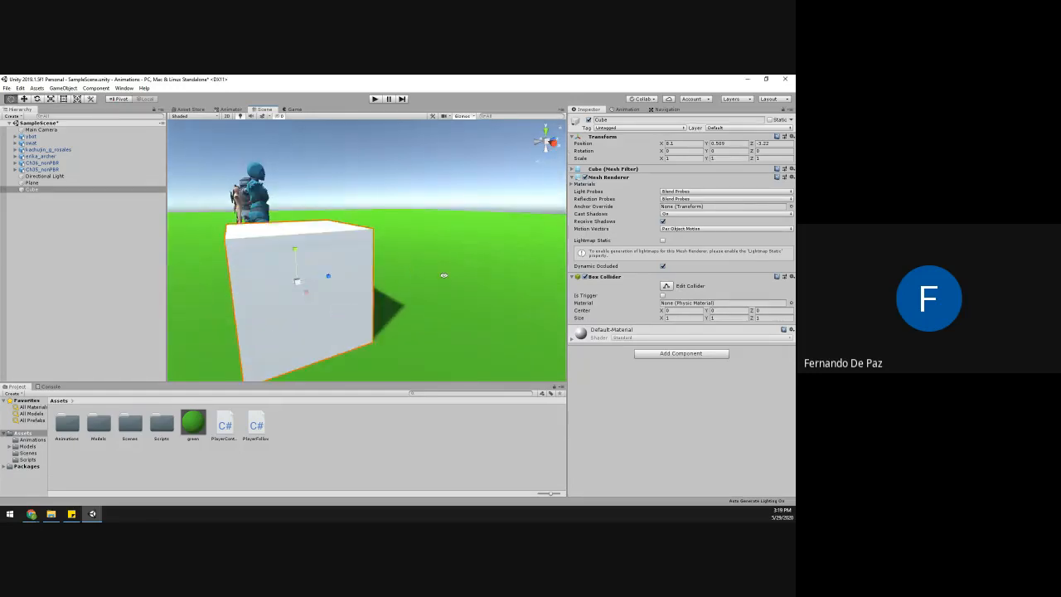
- Scale the cube uniformly to about 3.81 and move it behind the characters to about Y 1.9, Z 9.16
{"action": "scroll", "coordinate": [390, 269], "scroll_direction": "down", "scroll_amount": 5}
{"action": "left_click_drag", "start_coordinate": [355, 258], "coordinate": [515, 254]}
{"action": "scroll", "coordinate": [258, 299], "scroll_direction": "down", "scroll_amount": 5, "text": "alt"}
{"action": "left_click_drag", "start_coordinate": [392, 294], "coordinate": [437, 236]}
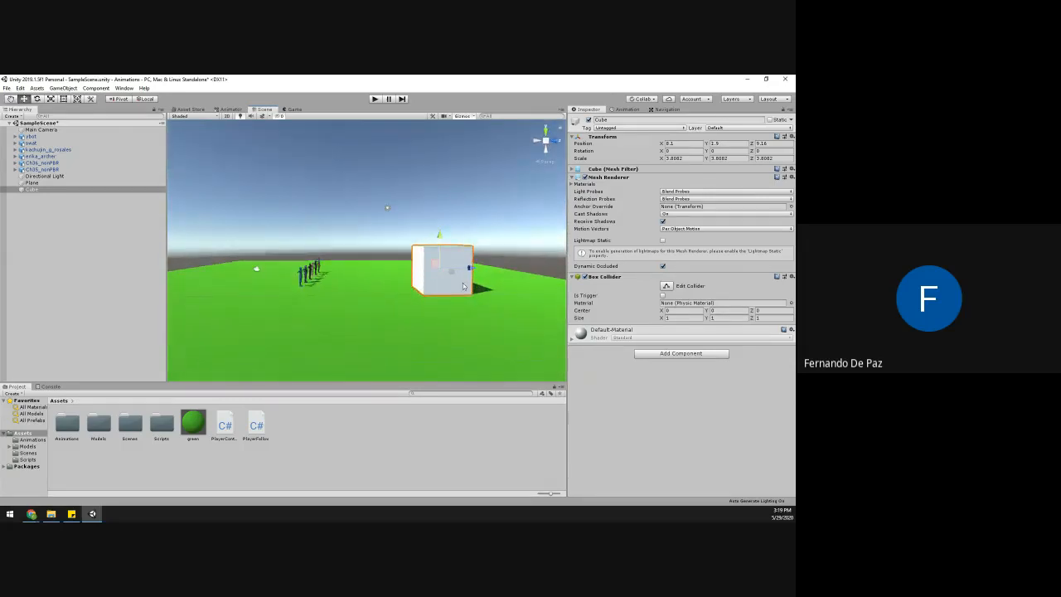
- Duplicate the large cube and place a smaller copy, scaled to about 2.33 × 2.77 × 2.33, between it and the characters at about Z 4.48
{"action": "key", "text": "ctrl+d"}
{"action": "left_click_drag", "start_coordinate": [469, 270], "coordinate": [367, 270]}
{"action": "left_click_drag", "start_coordinate": [359, 276], "coordinate": [355, 278]}
{"action": "key", "text": "w"}
{"action": "left_click_drag", "start_coordinate": [370, 237], "coordinate": [370, 248]}
{"action": "left_click_drag", "start_coordinate": [414, 280], "coordinate": [420, 281]}
{"action": "key", "text": "r"}
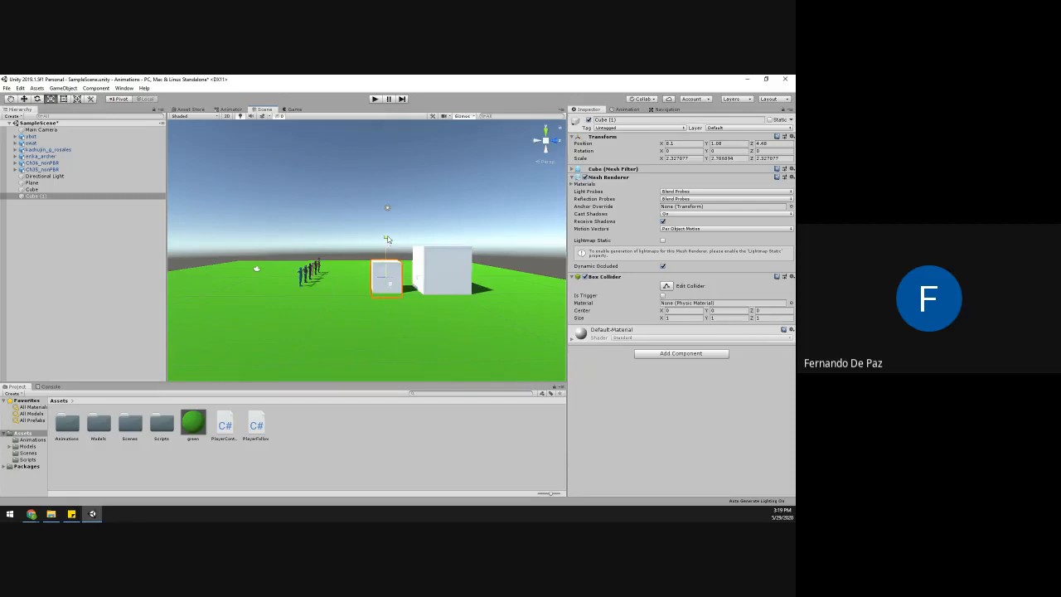
- Duplicate the medium cube and place the copy near the characters at about Y 0.95, Z 0.33, scaled to about 1.85 × 2.01 × 1.85
{"action": "left_click_drag", "start_coordinate": [387, 242], "coordinate": [366, 274], "text": "alt"}
{"action": "key", "text": "ctrl+d"}
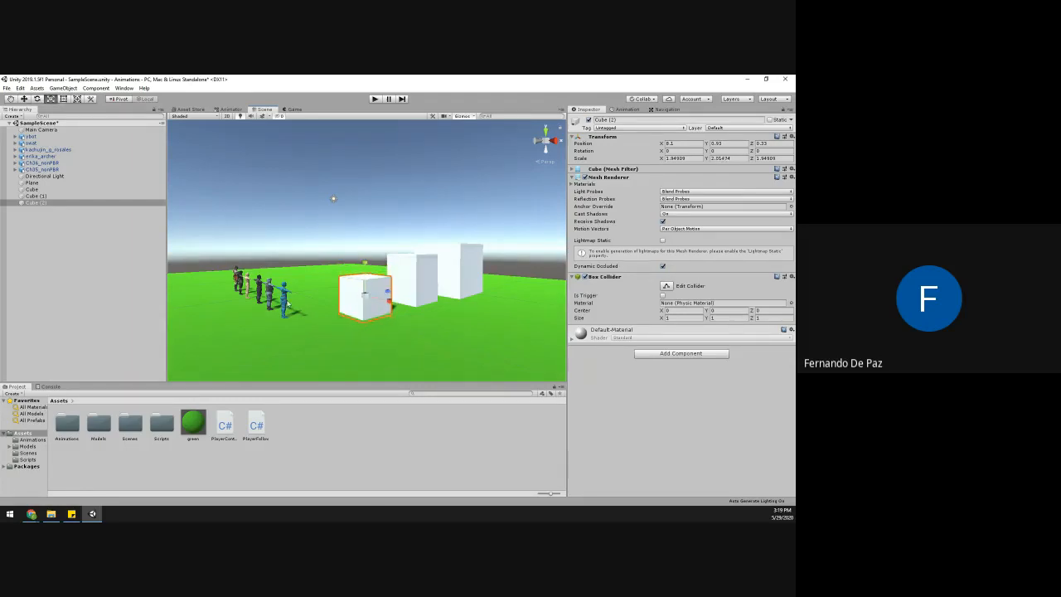
{"action": "key", "text": "alt+Tab"}
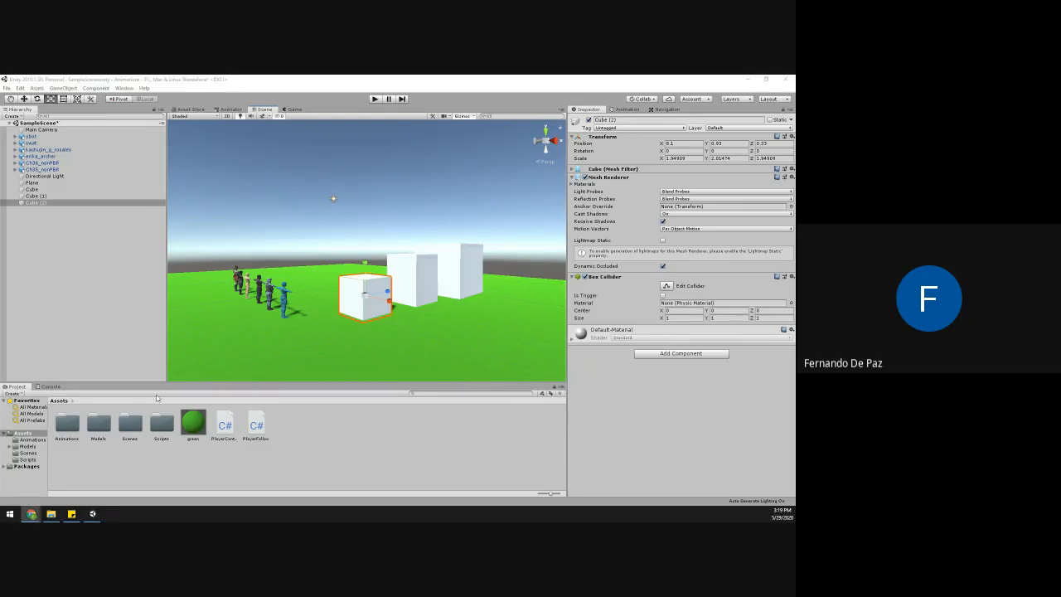
{"action": "left_click_drag", "start_coordinate": [461, 330], "coordinate": [321, 309], "text": "alt"}
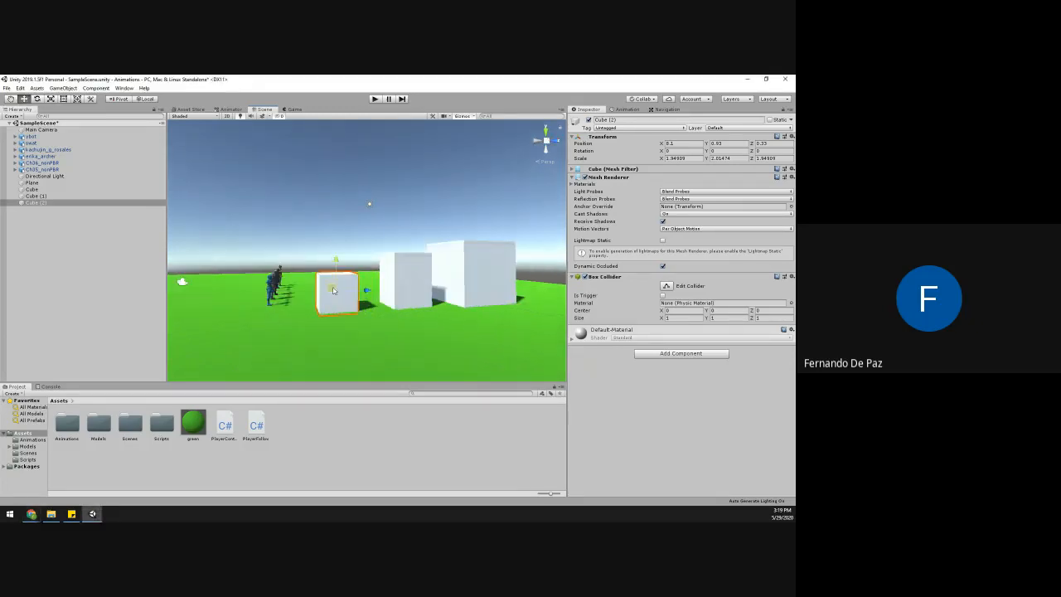
{"action": "left_click_drag", "start_coordinate": [341, 261], "coordinate": [319, 283], "text": "alt"}
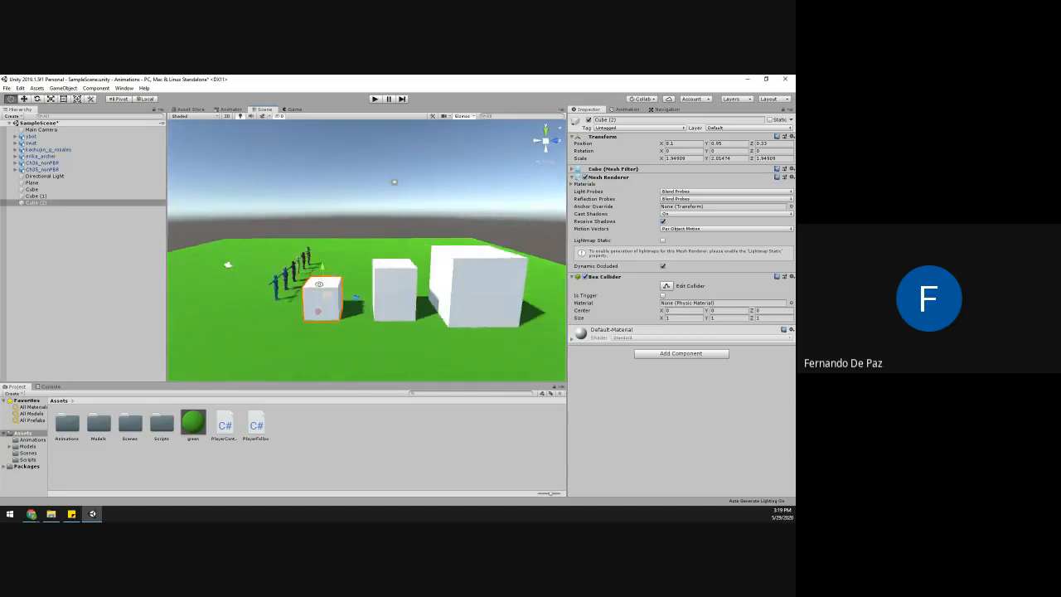
- Adjust the spacing of the three cubes, moving the largest one to about Z 9.43
{"action": "mouse_move", "coordinate": [434, 285]}
{"action": "left_mouse_down", "text": "alt"}
{"action": "mouse_move", "coordinate": [398, 258]}
{"action": "mouse_move", "coordinate": [337, 299]}
{"action": "mouse_move", "coordinate": [448, 363]}
{"action": "mouse_move", "coordinate": [166, 329]}
{"action": "mouse_move", "coordinate": [180, 301]}
{"action": "mouse_move", "coordinate": [419, 324]}
{"action": "mouse_move", "coordinate": [464, 282]}
{"action": "mouse_move", "coordinate": [390, 290]}
{"action": "mouse_move", "coordinate": [409, 305]}
{"action": "mouse_move", "coordinate": [444, 269]}
{"action": "left_mouse_up", "text": "alt"}
{"action": "left_click", "coordinate": [386, 266]}
{"action": "left_click", "coordinate": [382, 241]}
{"action": "left_click", "coordinate": [408, 305]}
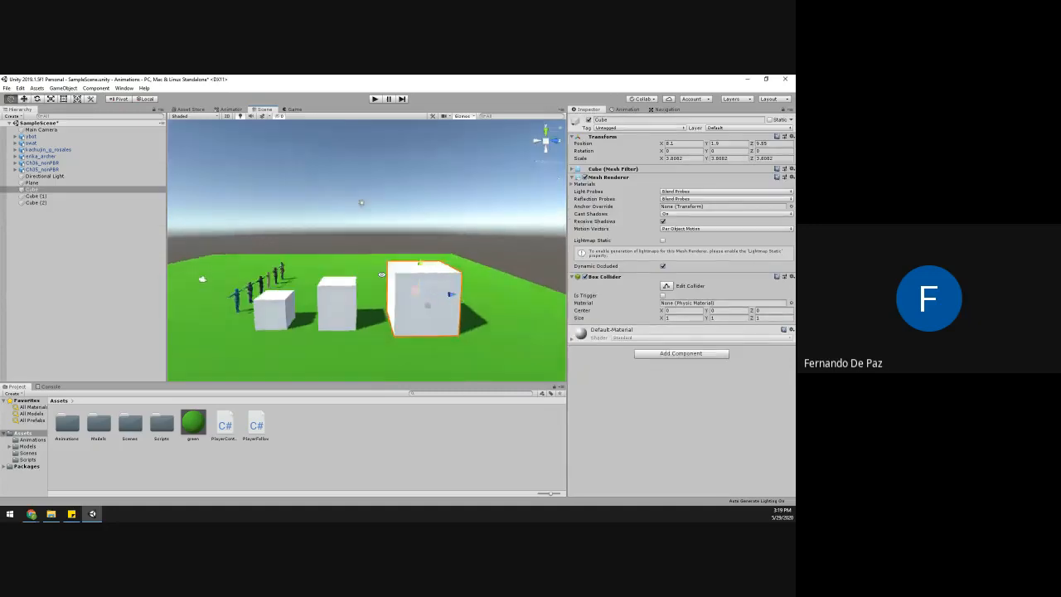
{"action": "left_click", "coordinate": [362, 243]}
{"action": "left_click_drag", "start_coordinate": [406, 329], "coordinate": [417, 306], "text": "alt"}
{"action": "left_click", "coordinate": [417, 306]}
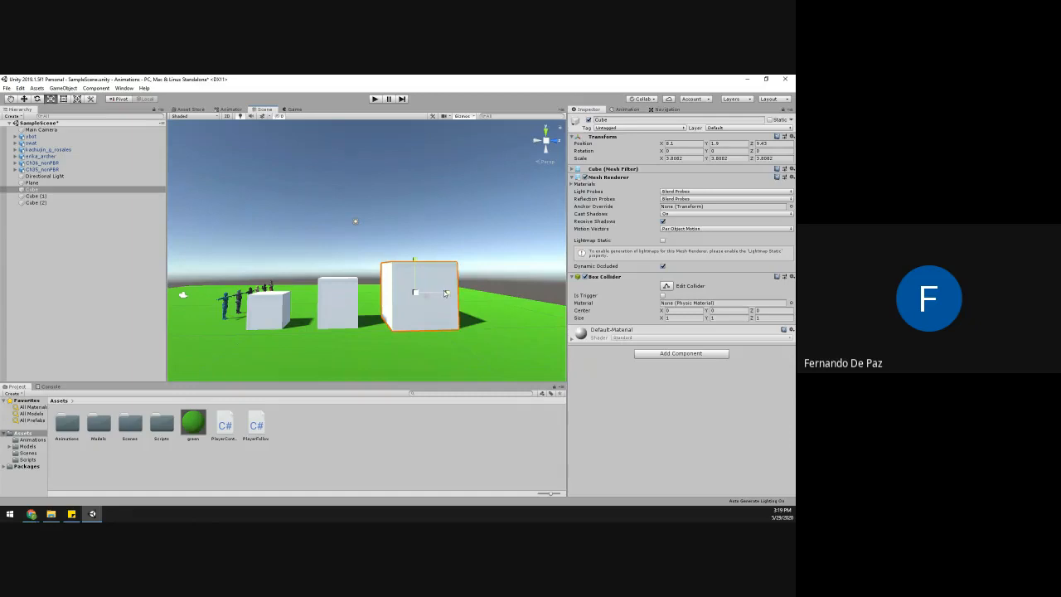
{"action": "left_click_drag", "start_coordinate": [443, 293], "coordinate": [521, 368], "text": "alt"}
- Duplicate the largest cube twice and line the copies up in a row along X, the last at about X -4.6
{"action": "left_click_drag", "start_coordinate": [440, 295], "coordinate": [331, 312], "text": "alt"}
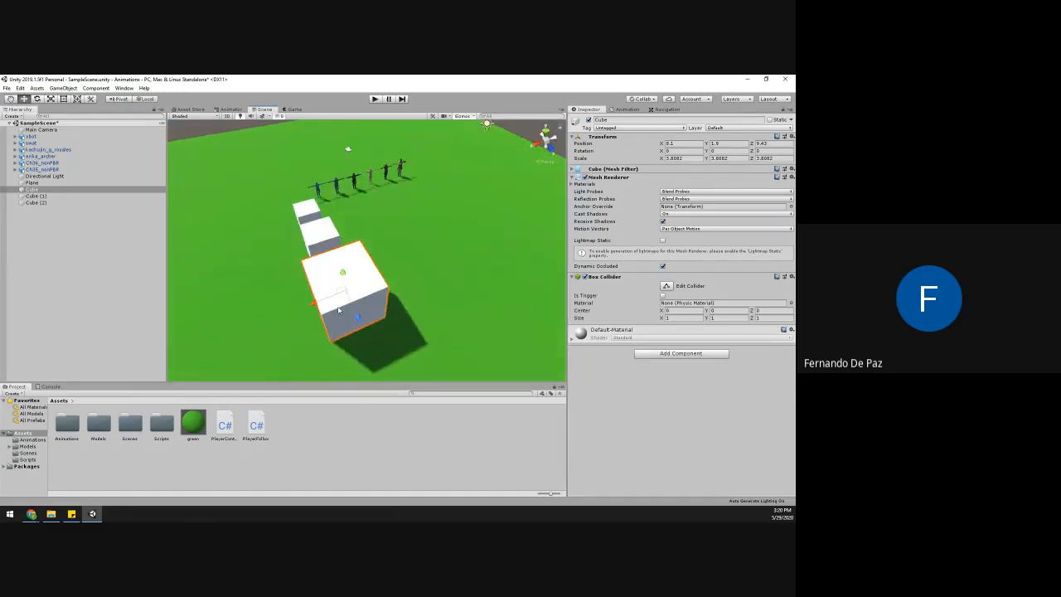
{"action": "key", "text": "ctrl+d"}
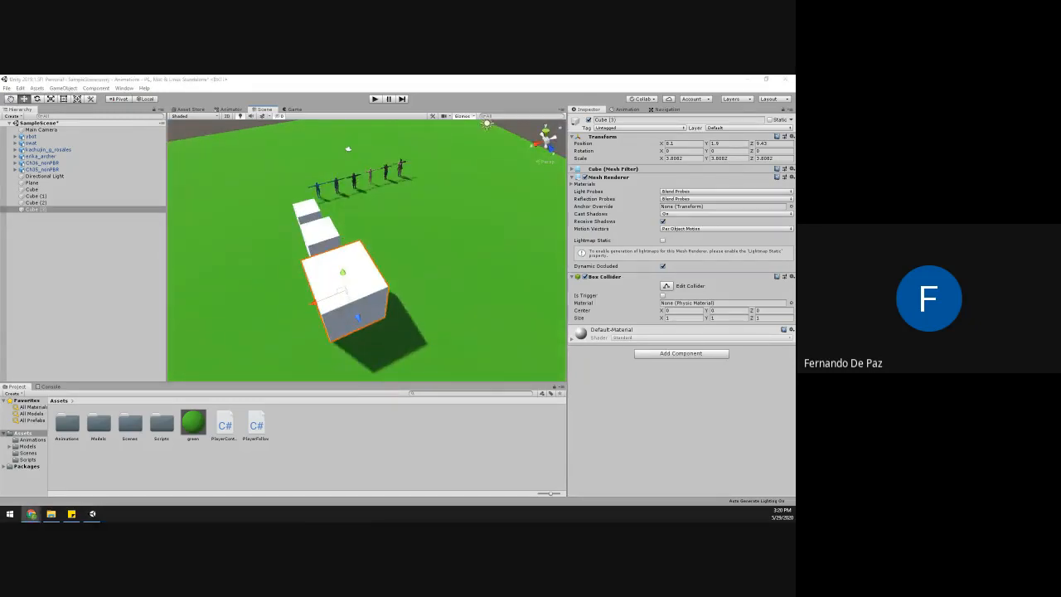
{"action": "left_click_drag", "start_coordinate": [437, 309], "coordinate": [384, 306], "text": "alt"}
{"action": "left_click_drag", "start_coordinate": [300, 291], "coordinate": [403, 295]}
{"action": "key", "text": "ctrl+d"}
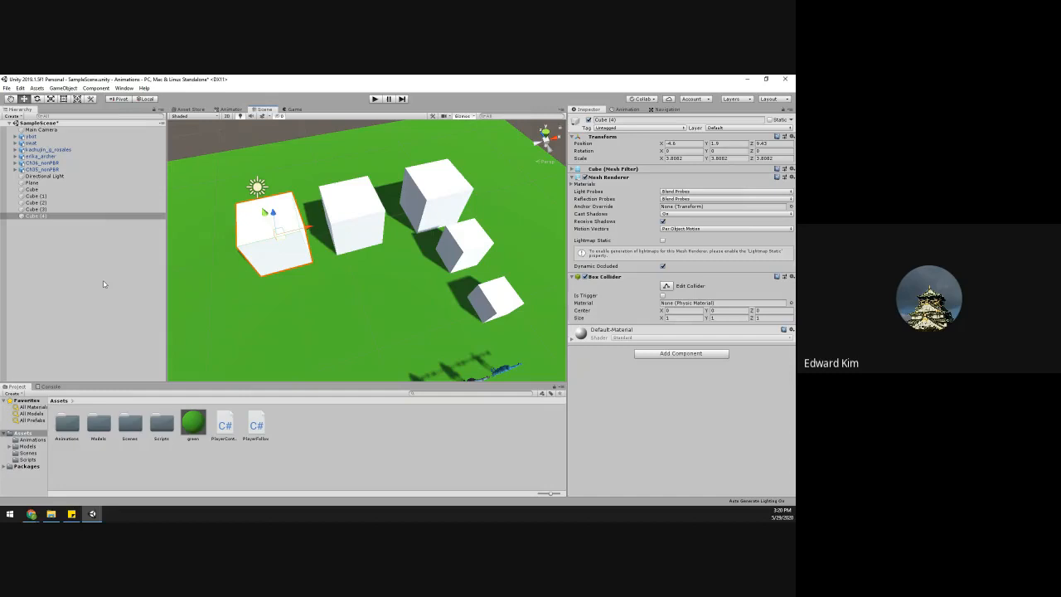
- Examine the layout of the five cubes and their position relative to the characters from several angles
{"action": "left_click_drag", "start_coordinate": [315, 261], "coordinate": [454, 236], "text": "alt"}
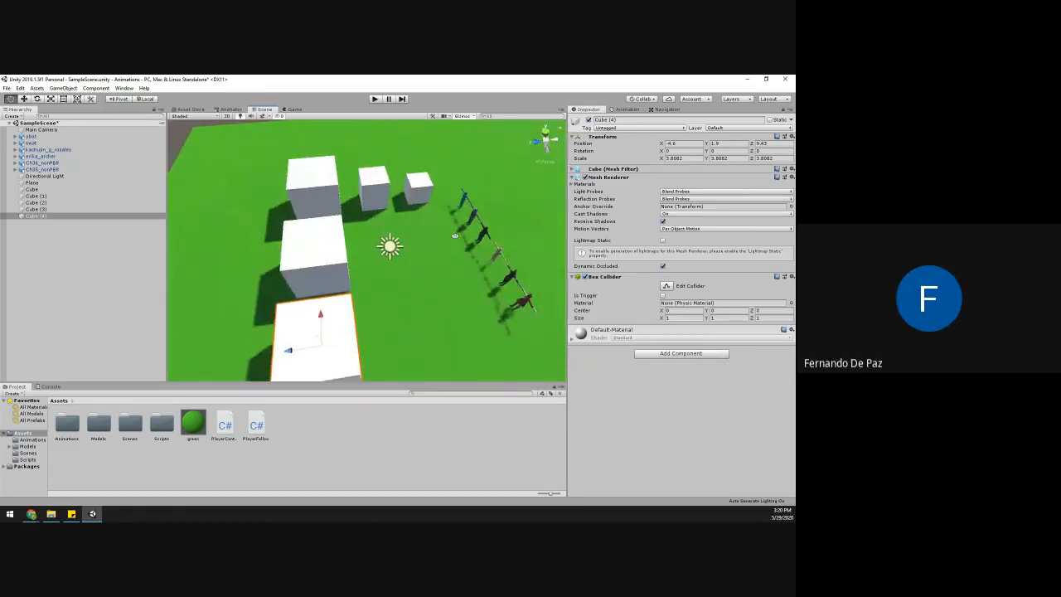
{"action": "left_click_drag", "start_coordinate": [384, 290], "coordinate": [91, 191], "text": "alt"}
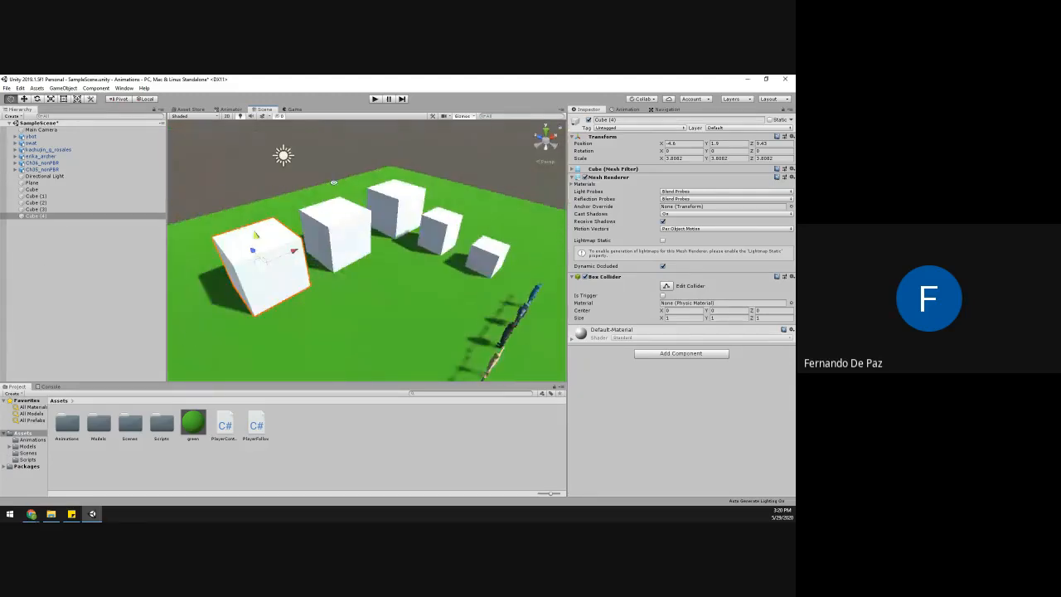
{"action": "left_click_drag", "start_coordinate": [364, 265], "coordinate": [324, 270], "text": "alt"}
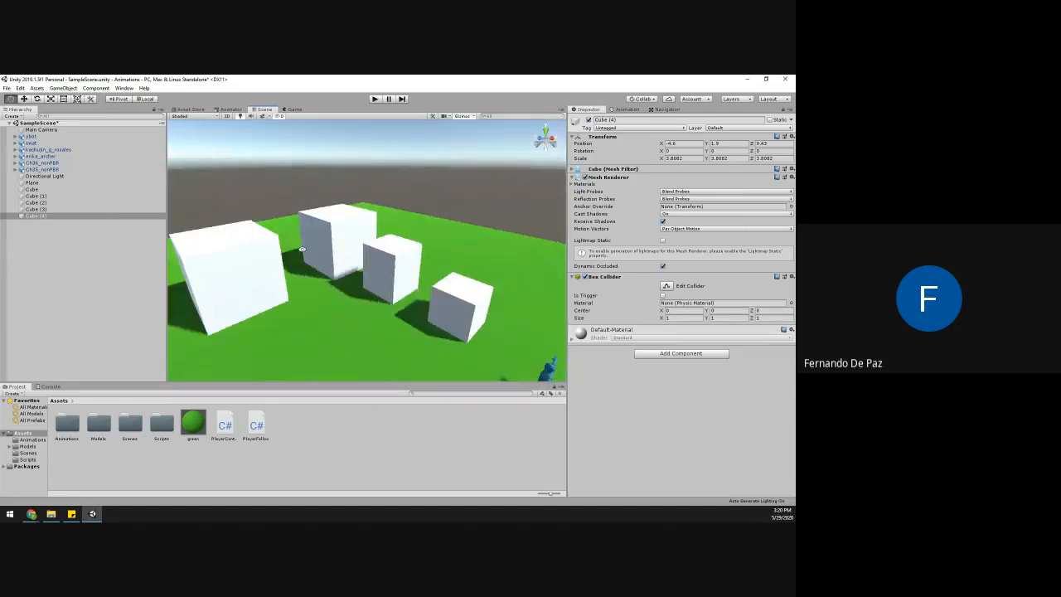
{"action": "middle_click_drag", "start_coordinate": [324, 269], "coordinate": [376, 289]}
{"action": "mouse_move", "coordinate": [375, 289]}
{"action": "left_mouse_down", "text": "alt"}
{"action": "mouse_move", "coordinate": [426, 307]}
{"action": "mouse_move", "coordinate": [256, 286]}
{"action": "mouse_move", "coordinate": [406, 294]}
{"action": "mouse_move", "coordinate": [483, 318]}
{"action": "mouse_move", "coordinate": [351, 291]}
{"action": "mouse_move", "coordinate": [372, 284]}
{"action": "left_mouse_up", "text": "alt"}
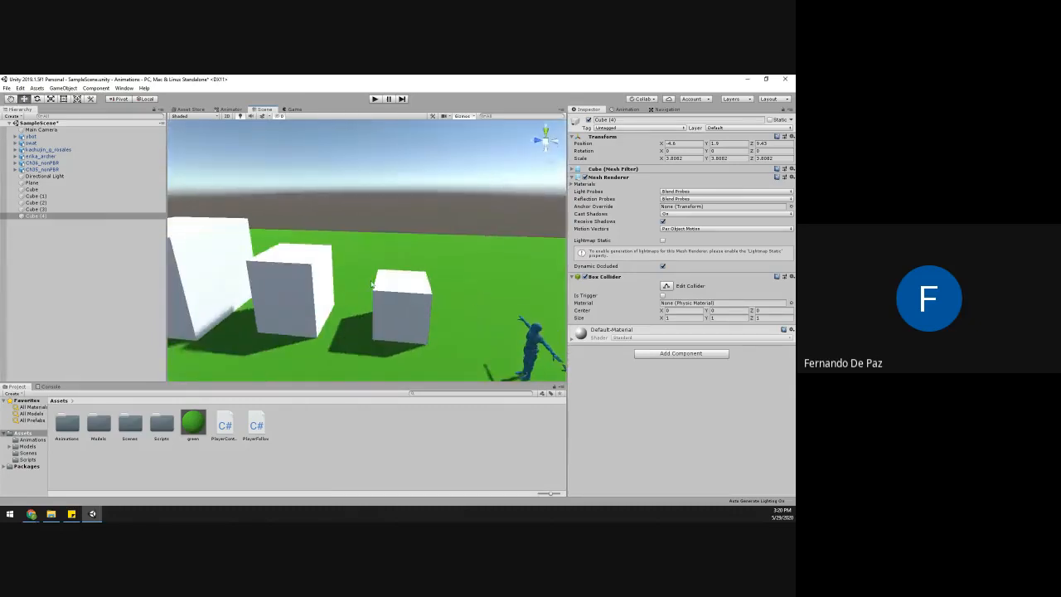
{"action": "left_click_drag", "start_coordinate": [256, 243], "coordinate": [525, 304], "text": "alt"}
{"action": "left_click_drag", "start_coordinate": [363, 270], "coordinate": [357, 304], "text": "alt"}
{"action": "left_click_drag", "start_coordinate": [272, 280], "coordinate": [524, 302], "text": "alt"}
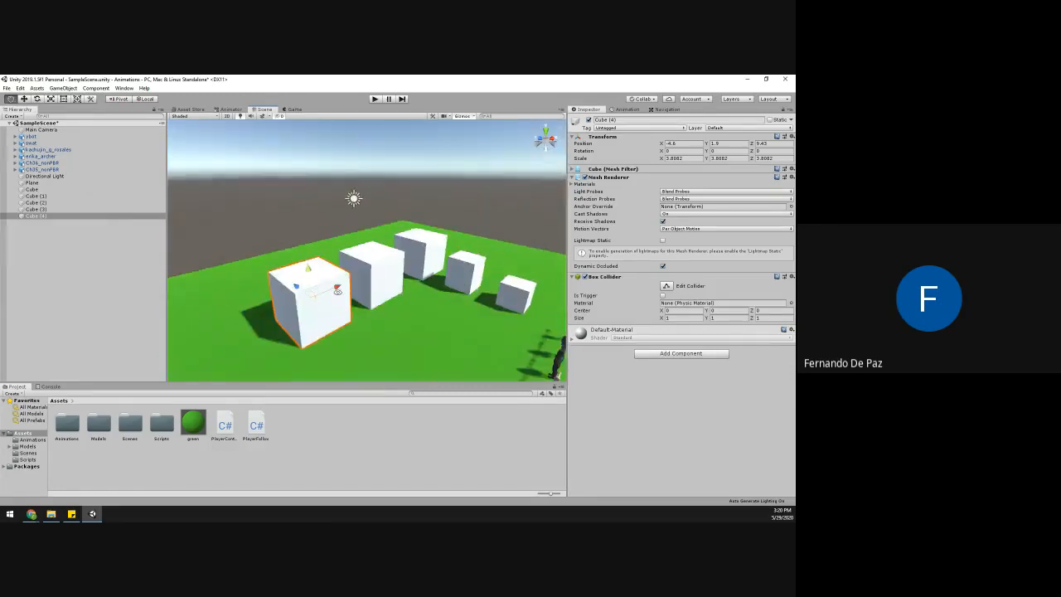
- Duplicate the two smaller cubes together and move the copies to the opposite end of the large-cube row, at about X -4.89
{"action": "left_click_drag", "start_coordinate": [337, 291], "coordinate": [504, 316], "text": "alt"}
{"action": "mouse_move", "coordinate": [309, 252]}
{"action": "left_mouse_down", "text": "alt"}
{"action": "mouse_move", "coordinate": [401, 284]}
{"action": "mouse_move", "coordinate": [302, 256]}
{"action": "left_mouse_up", "text": "alt"}
{"action": "left_click", "coordinate": [375, 209]}
{"action": "left_click", "coordinate": [404, 209], "text": "shift"}
{"action": "key", "text": "ctrl+d"}
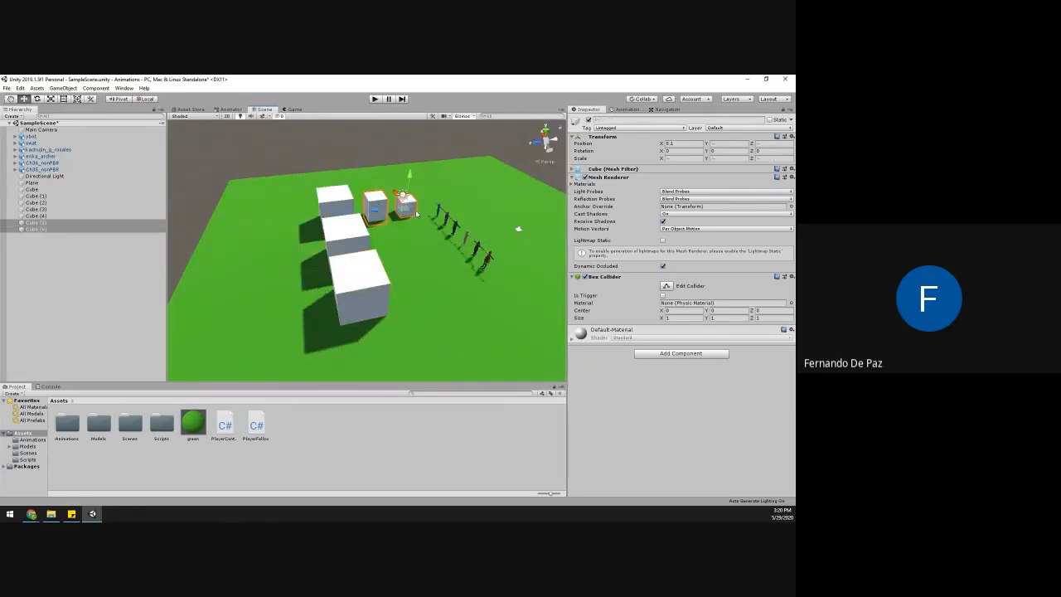
{"action": "left_click_drag", "start_coordinate": [401, 196], "coordinate": [374, 214]}
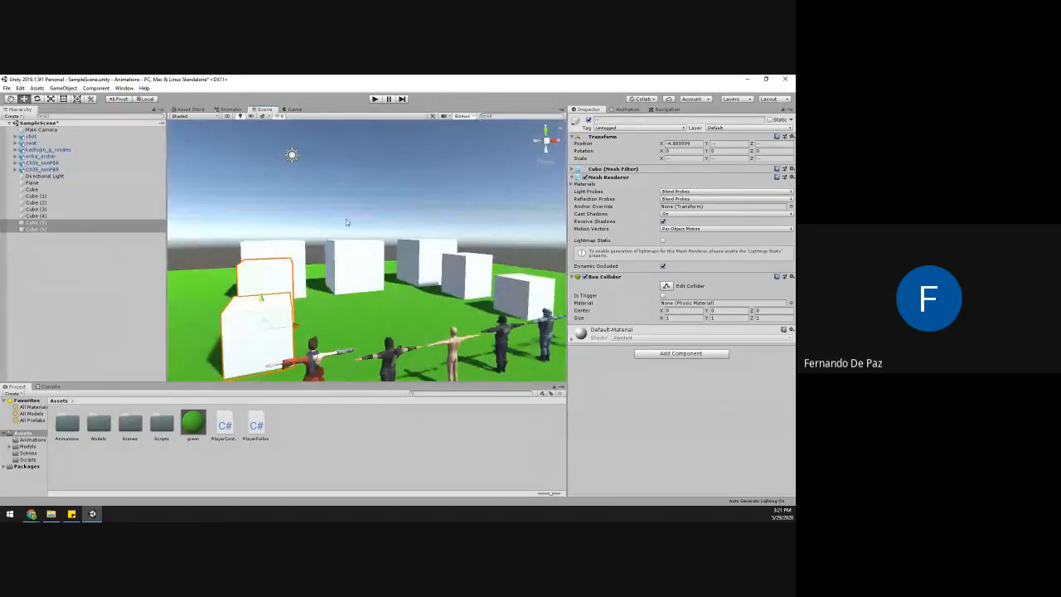
- Examine the arrangement of the seven cubes around the row of characters from several angles
{"action": "left_click", "coordinate": [341, 209]}
{"action": "left_click_drag", "start_coordinate": [310, 258], "coordinate": [282, 287], "text": "alt"}
{"action": "left_click_drag", "start_coordinate": [317, 318], "coordinate": [362, 318], "text": "alt"}
{"action": "left_click", "coordinate": [369, 286]}
{"action": "left_click", "coordinate": [363, 277]}
{"action": "left_click", "coordinate": [363, 277]}
{"action": "left_click_drag", "start_coordinate": [363, 270], "coordinate": [379, 146]}
{"action": "left_click", "coordinate": [281, 304]}
{"action": "left_click", "coordinate": [358, 174]}
{"action": "left_click_drag", "start_coordinate": [386, 207], "coordinate": [335, 256], "text": "alt"}
{"action": "scroll", "coordinate": [370, 255], "scroll_direction": "down", "scroll_amount": 6, "text": "alt"}
{"action": "left_click_drag", "start_coordinate": [301, 225], "coordinate": [487, 318]}
{"action": "left_click", "coordinate": [378, 224]}
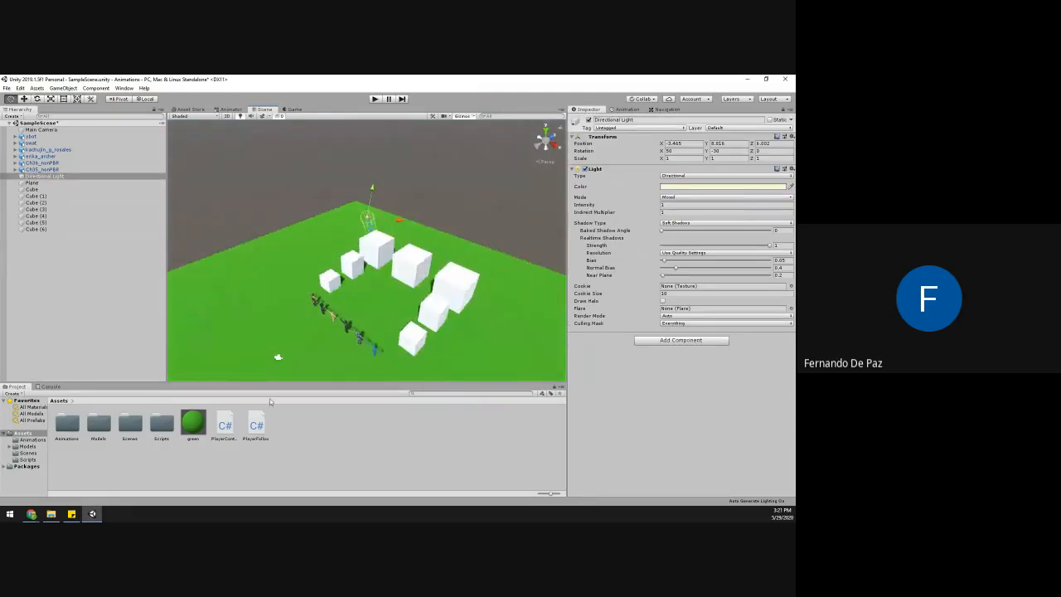
- Create a new material named blue in the Assets folder
{"action": "right_click", "coordinate": [301, 453]}
{"action": "mouse_move", "coordinate": [381, 259]}
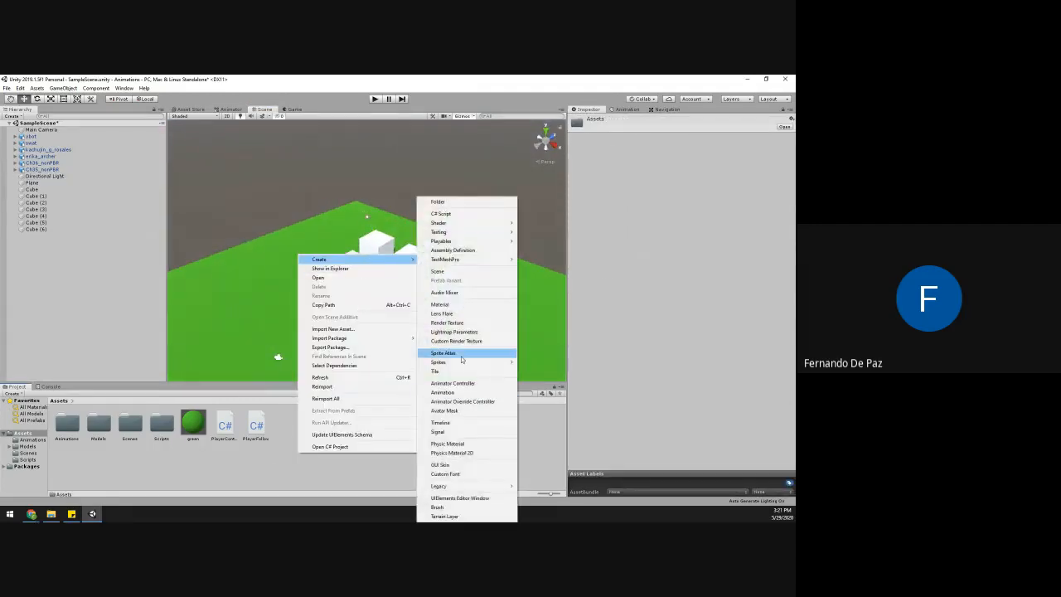
{"action": "left_click", "coordinate": [461, 304]}
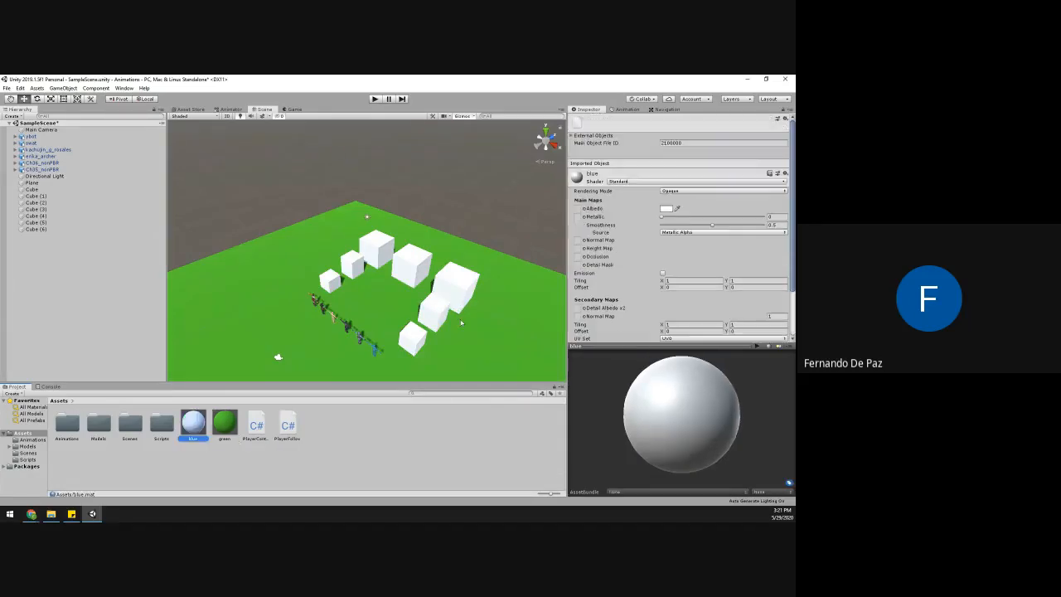
{"action": "right_click", "coordinate": [195, 435]}
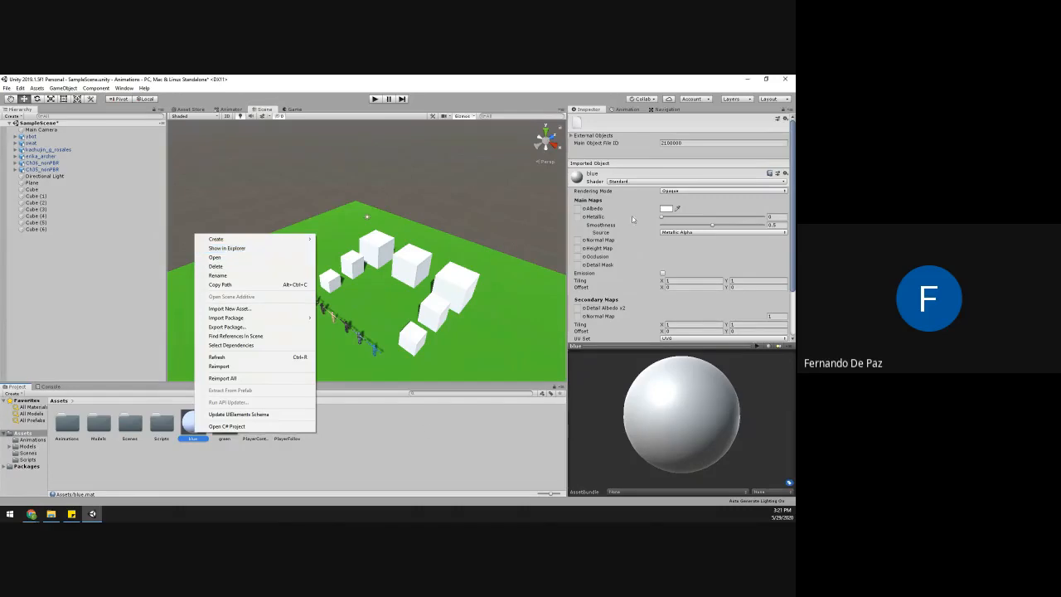
- Give the blue material a deep blue albedo colour and set its metallic and smoothness values to 1
{"action": "left_click", "coordinate": [666, 209]}
{"action": "left_click", "coordinate": [666, 209]}
{"action": "left_click_drag", "start_coordinate": [390, 251], "coordinate": [396, 285]}
{"action": "left_click_drag", "start_coordinate": [402, 248], "coordinate": [426, 201]}
{"action": "left_click_drag", "start_coordinate": [396, 285], "coordinate": [373, 282]}
{"action": "left_click_drag", "start_coordinate": [410, 236], "coordinate": [429, 243]}
{"action": "left_click", "coordinate": [434, 174]}
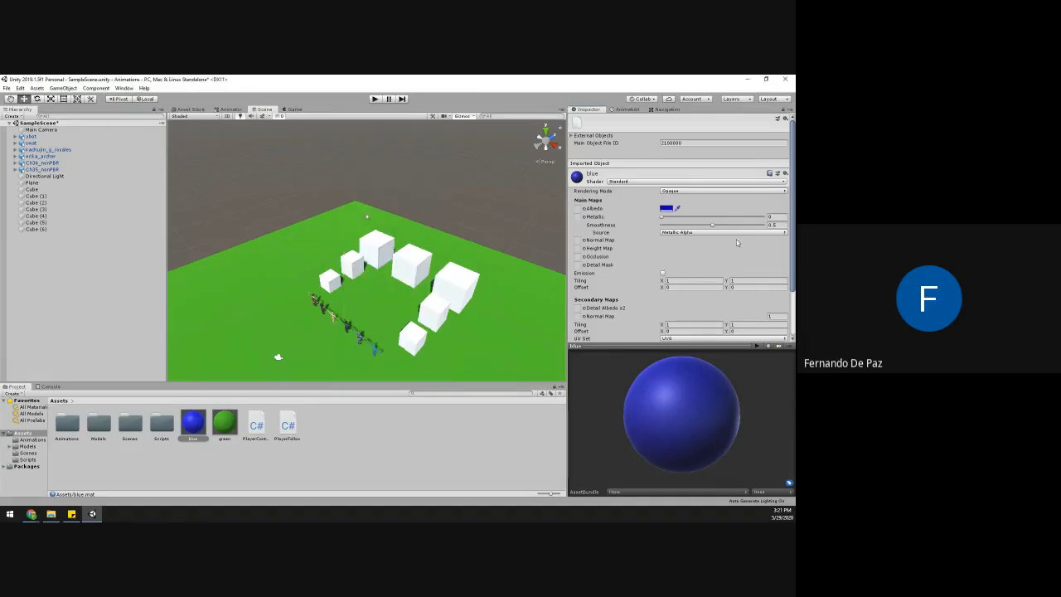
{"action": "left_click_drag", "start_coordinate": [664, 218], "coordinate": [786, 225]}
- Apply the blue material to all seven cubes at once
{"action": "left_click_drag", "start_coordinate": [471, 307], "coordinate": [383, 256], "text": "alt"}
{"action": "scroll", "coordinate": [406, 277], "scroll_direction": "up", "scroll_amount": 4}
{"action": "middle_click_drag", "start_coordinate": [433, 308], "coordinate": [425, 296]}
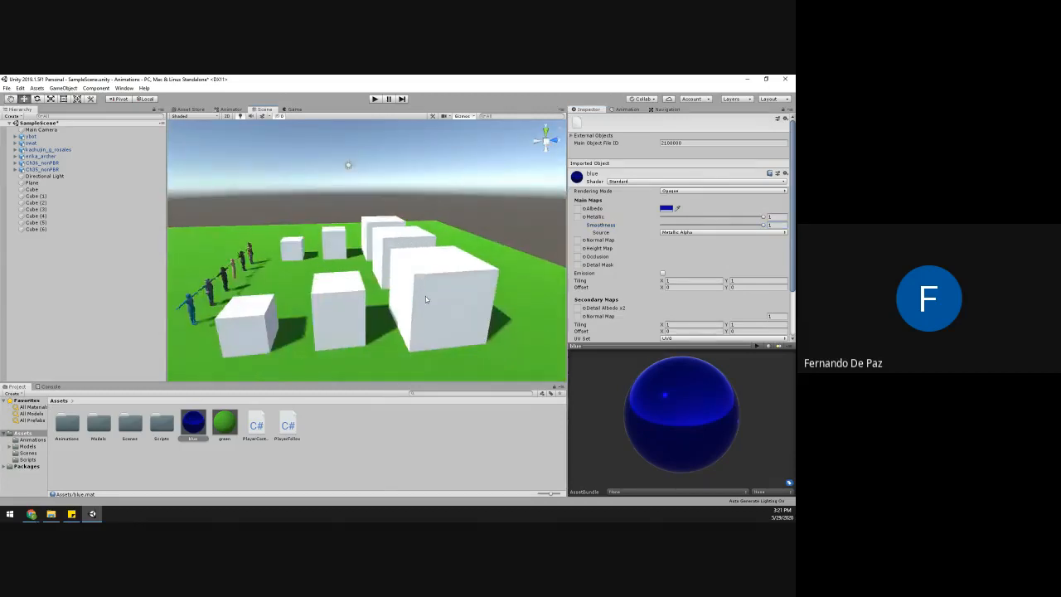
{"action": "left_click", "coordinate": [49, 230]}
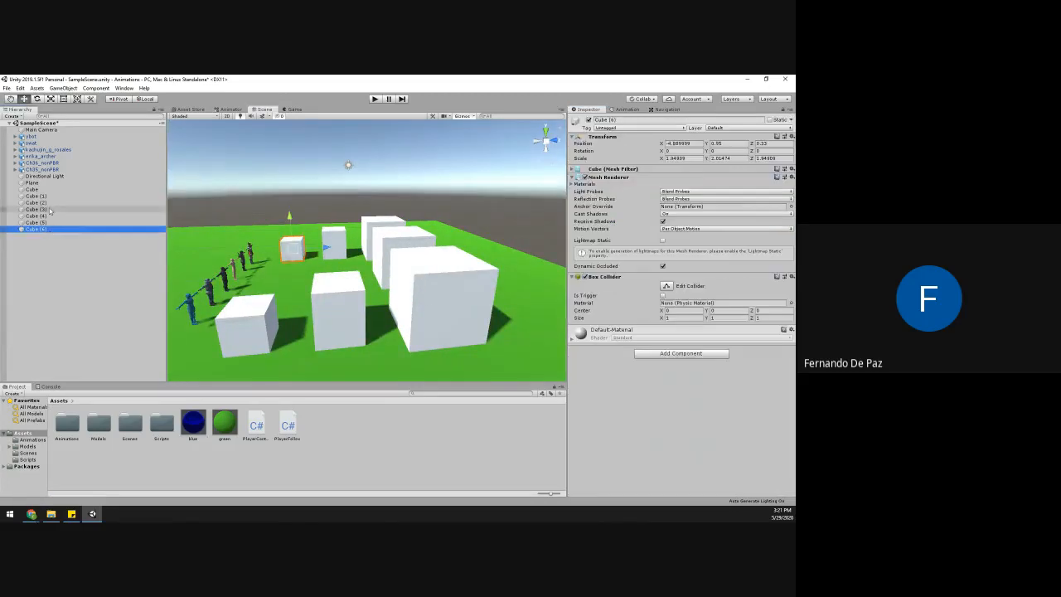
{"action": "left_click", "coordinate": [32, 189], "text": "shift"}
{"action": "left_click", "coordinate": [654, 443]}
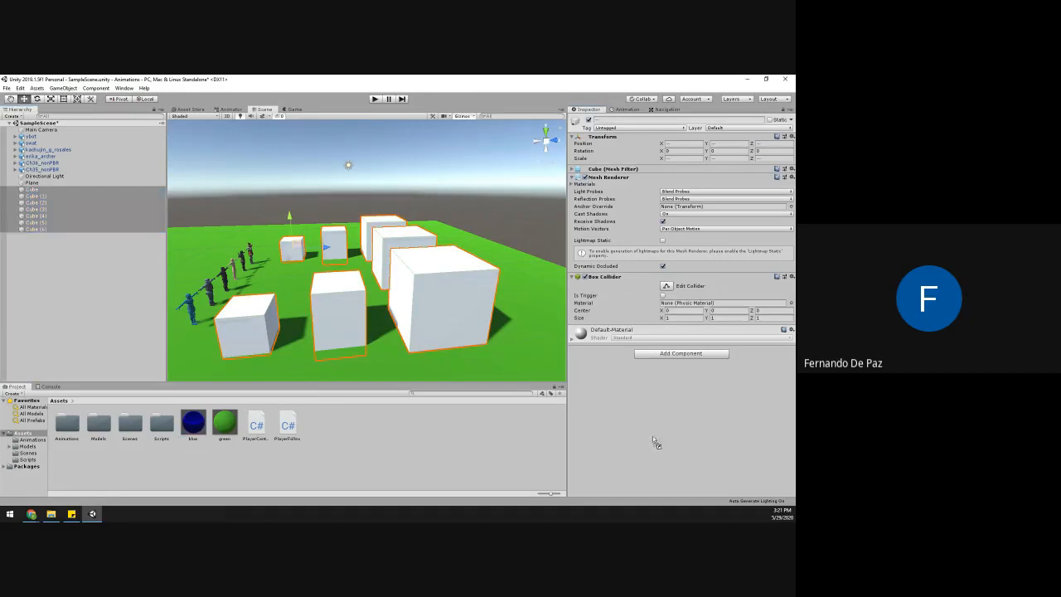
{"action": "left_click_drag", "start_coordinate": [584, 356], "coordinate": [584, 386]}
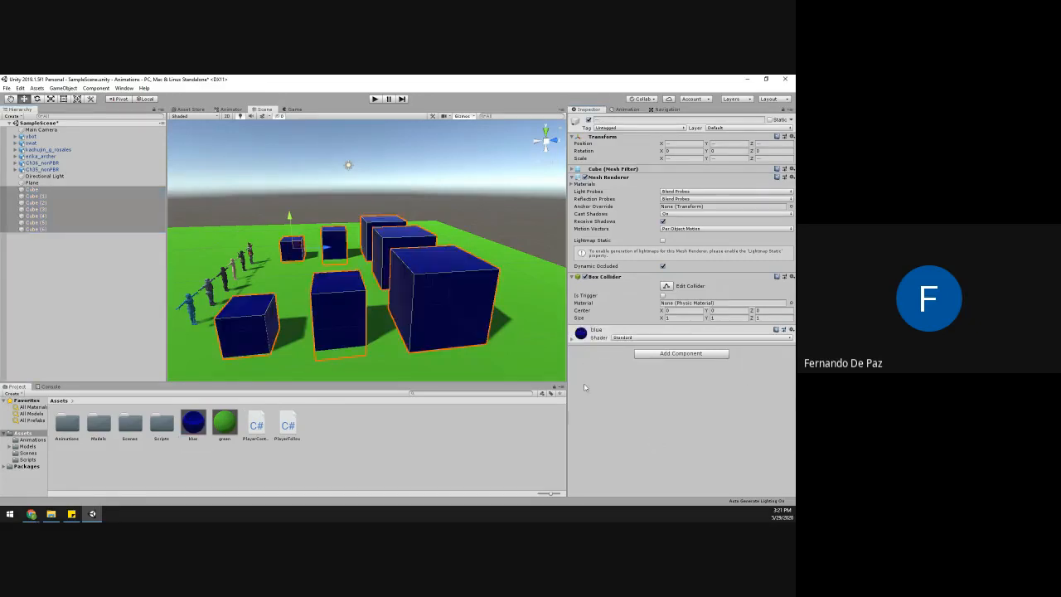
- Move the Main Camera up and forward past the characters to about Y 4.34, Z 5.81
{"action": "left_click_drag", "start_coordinate": [339, 327], "coordinate": [236, 270], "text": "alt"}
{"action": "left_click", "coordinate": [372, 217]}
{"action": "left_click_drag", "start_coordinate": [372, 282], "coordinate": [329, 311], "text": "alt"}
{"action": "left_click", "coordinate": [52, 130]}
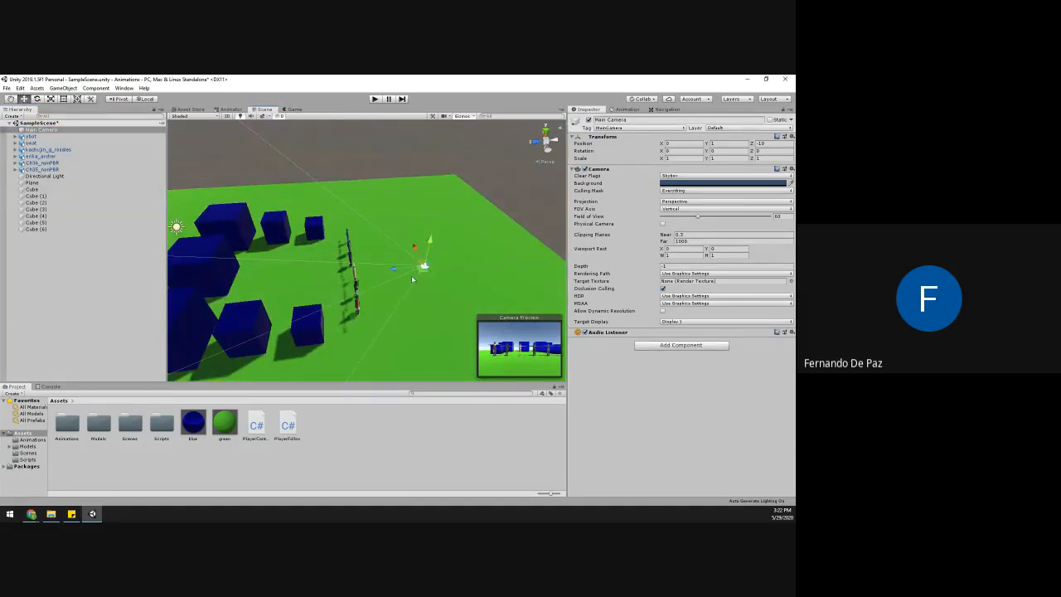
{"action": "left_click_drag", "start_coordinate": [406, 278], "coordinate": [324, 238], "text": "alt"}
{"action": "left_click_drag", "start_coordinate": [392, 286], "coordinate": [276, 238]}
{"action": "key", "text": "f"}
- Run the scene to preview the Main Camera's view, and stop playback
{"action": "left_click", "coordinate": [374, 99]}
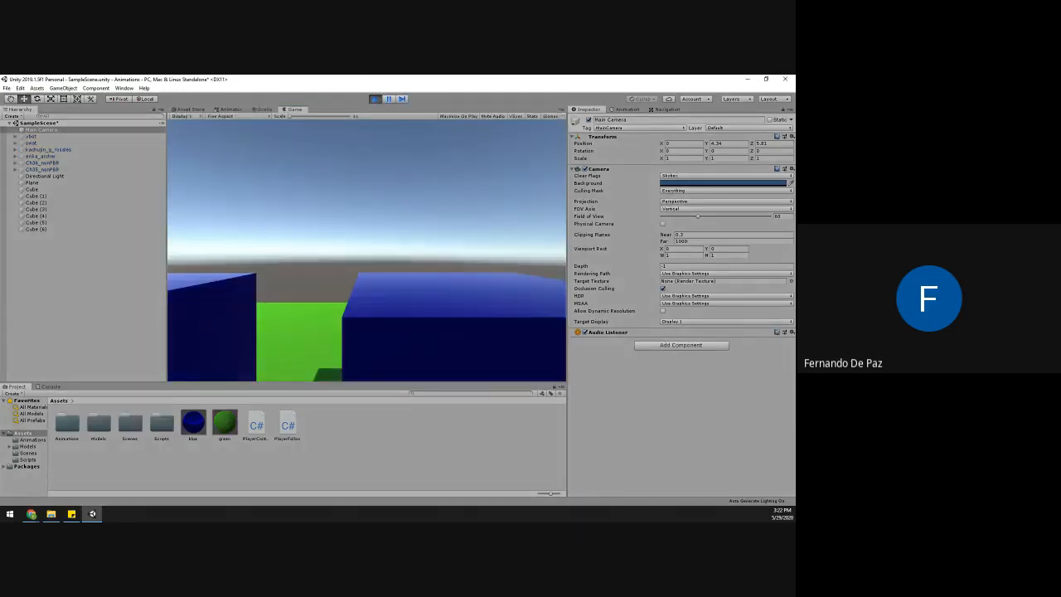
{"action": "key", "text": "alt+Tab"}
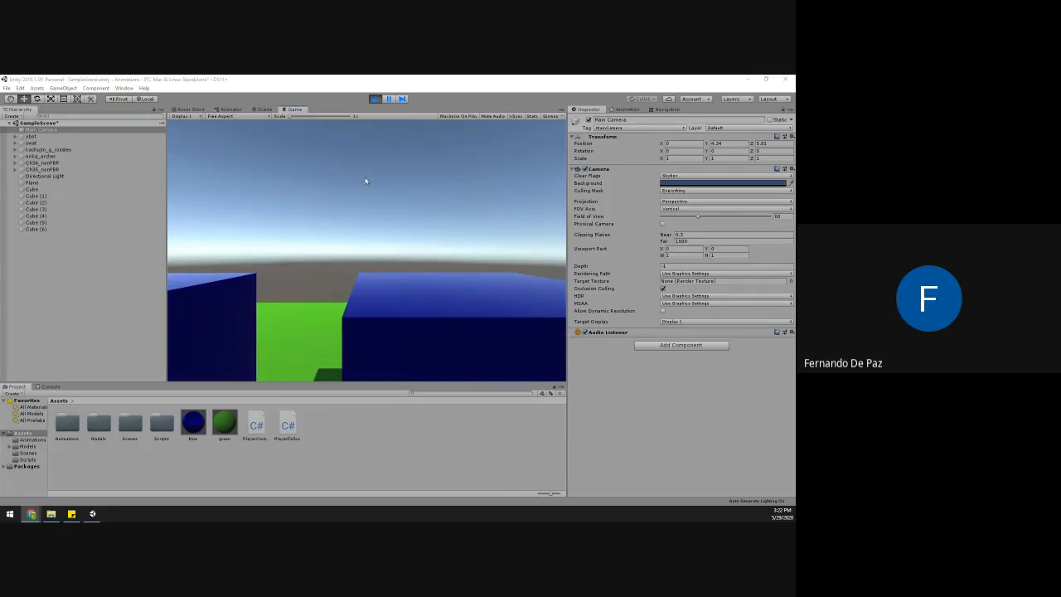
{"action": "left_click", "coordinate": [374, 99]}
- Undo the last two Main Camera moves and check its placement relative to the cubes
{"action": "scroll", "coordinate": [410, 242], "scroll_direction": "down", "scroll_amount": 3}
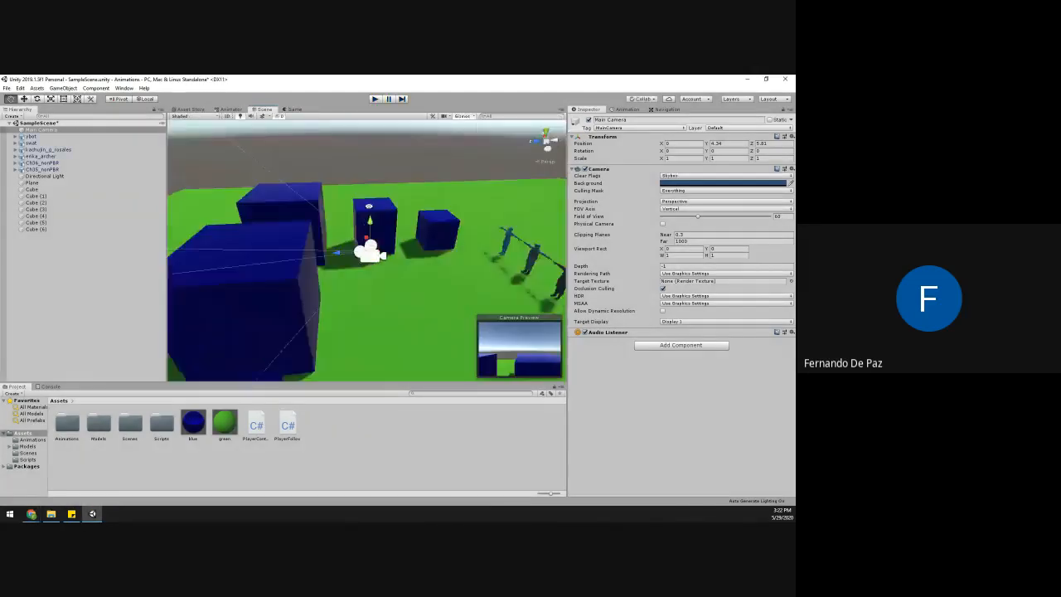
{"action": "key", "text": "ctrl+z"}
{"action": "key", "text": "ctrl+z"}
{"action": "left_click_drag", "start_coordinate": [422, 233], "coordinate": [379, 265], "text": "alt"}
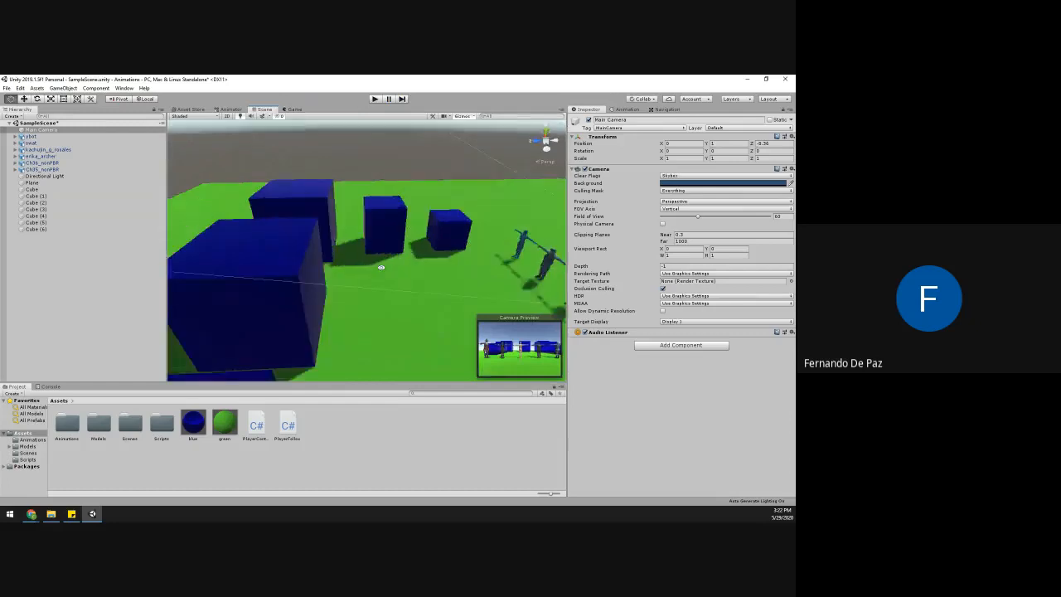
{"action": "scroll", "coordinate": [379, 265], "scroll_direction": "down", "scroll_amount": 5}
{"action": "left_click_drag", "start_coordinate": [450, 246], "coordinate": [654, 191], "text": "alt"}
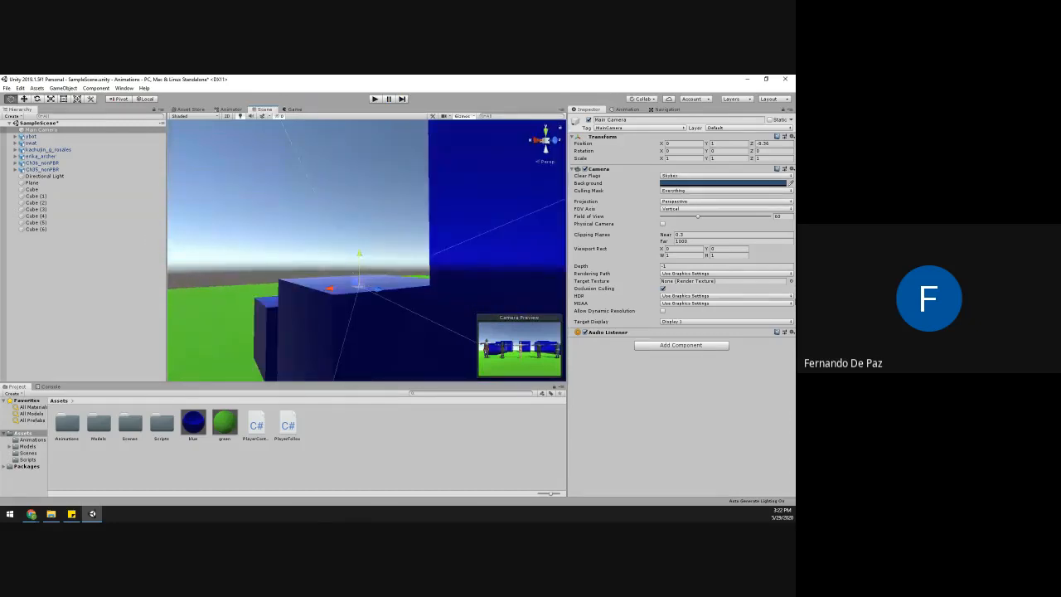
{"action": "left_click_drag", "start_coordinate": [549, 261], "coordinate": [424, 274], "text": "alt"}
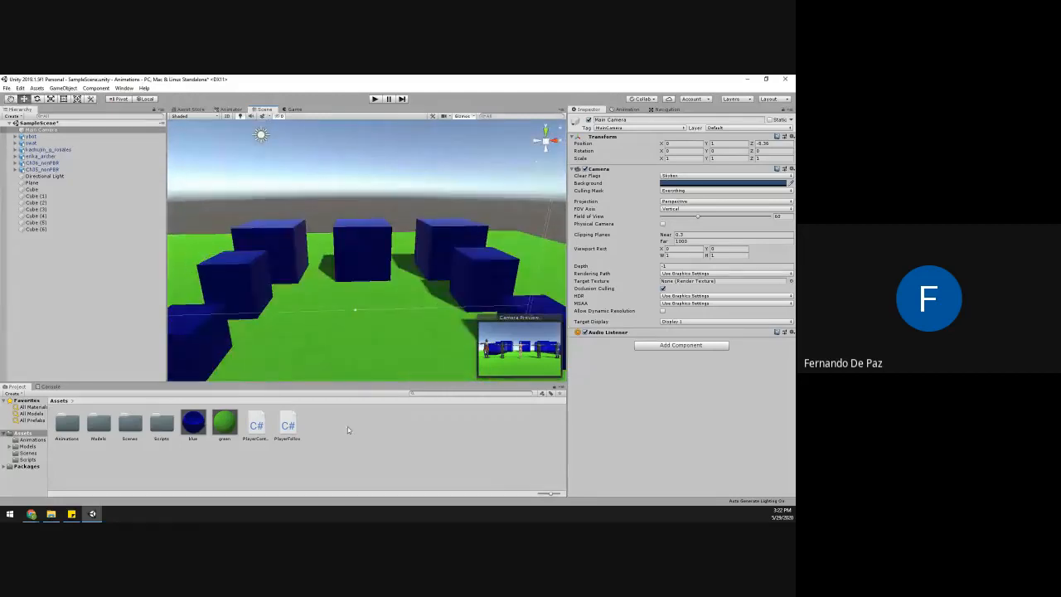
- Create another material in the Assets folder and name it red
{"action": "right_click", "coordinate": [349, 426]}
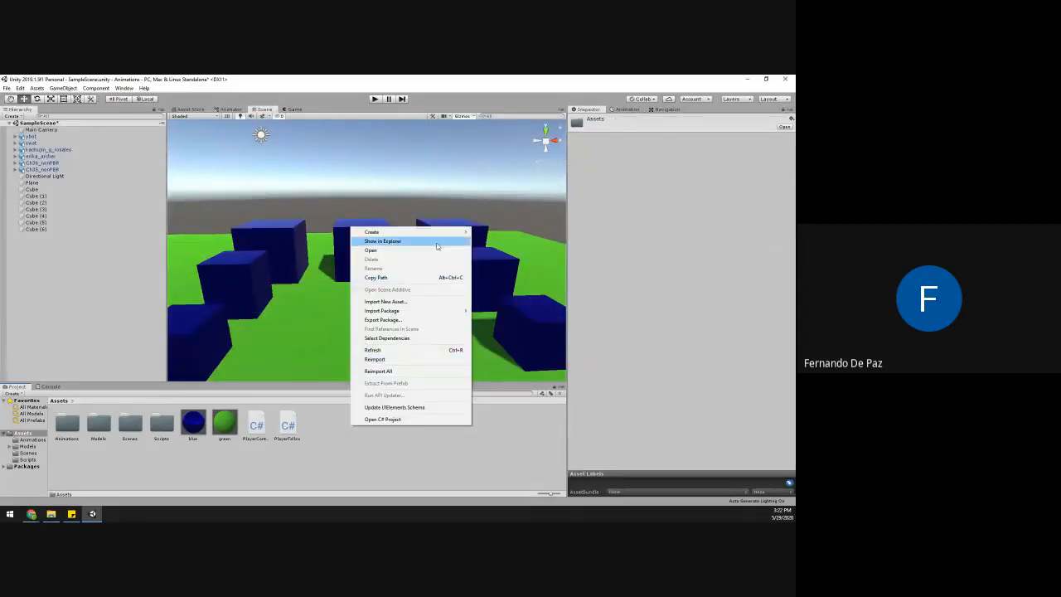
{"action": "mouse_move", "coordinate": [439, 233]}
{"action": "left_click", "coordinate": [522, 304]}
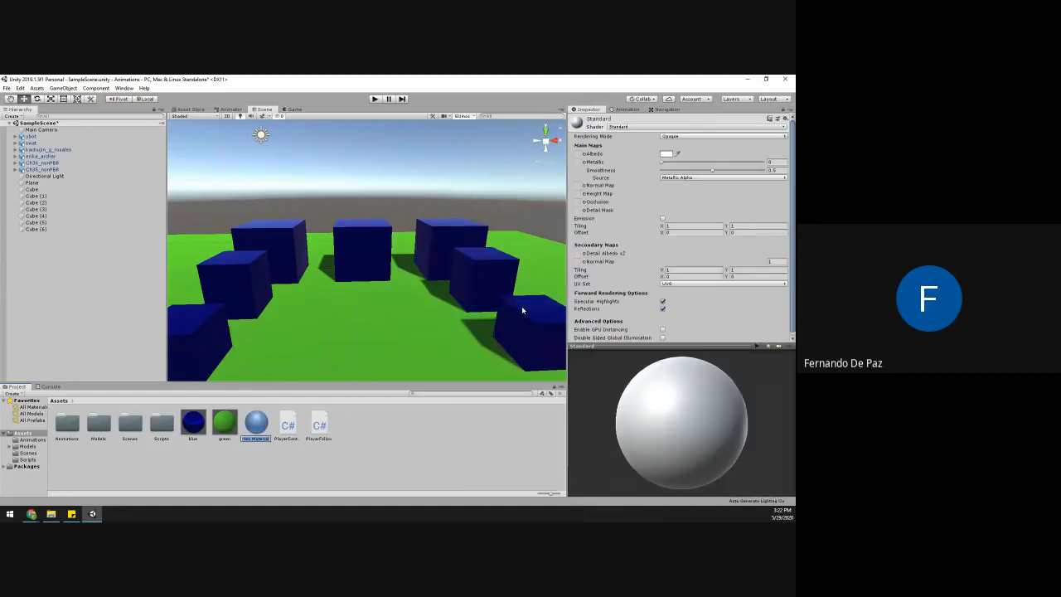
{"action": "type", "text": "red"}
{"action": "key", "text": "Return"}
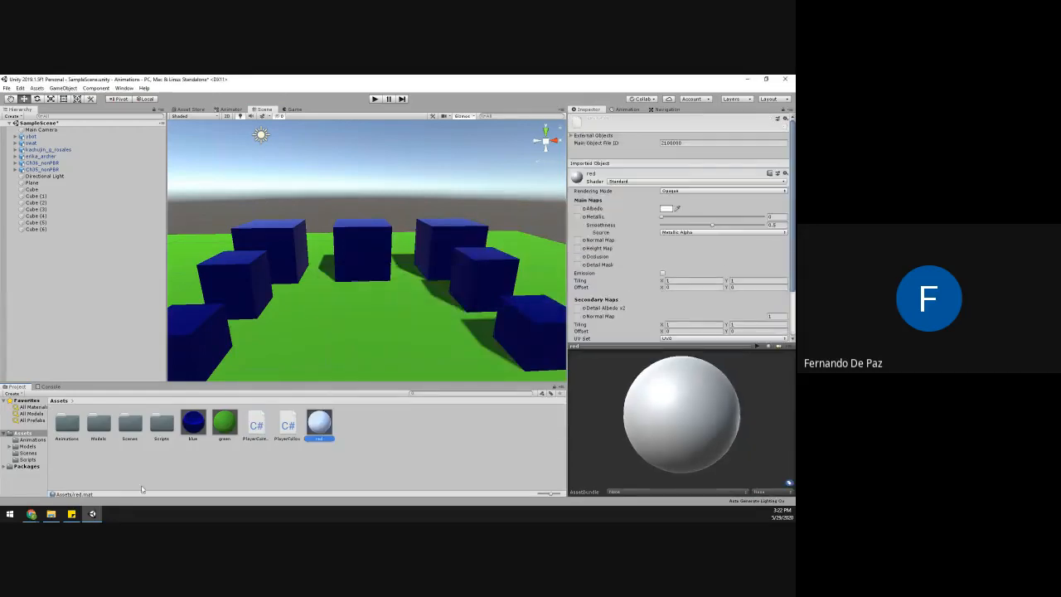
- Give the red material a bright red albedo colour and set its metallic and smoothness values to 1
{"action": "left_click", "coordinate": [665, 210]}
{"action": "left_click_drag", "start_coordinate": [400, 240], "coordinate": [411, 229]}
{"action": "left_click", "coordinate": [439, 174]}
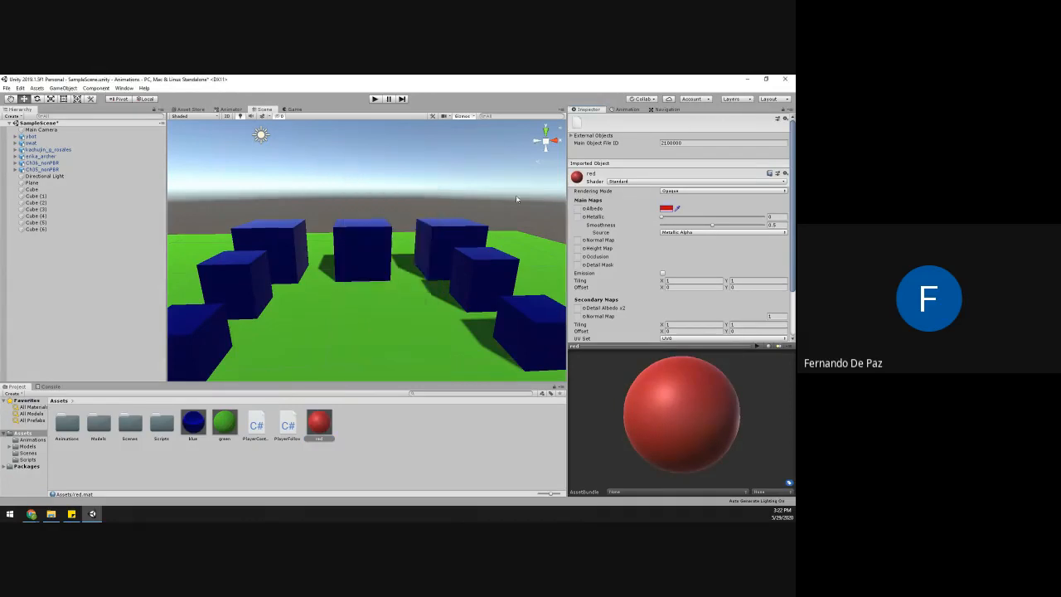
{"action": "left_click_drag", "start_coordinate": [660, 216], "coordinate": [765, 225]}
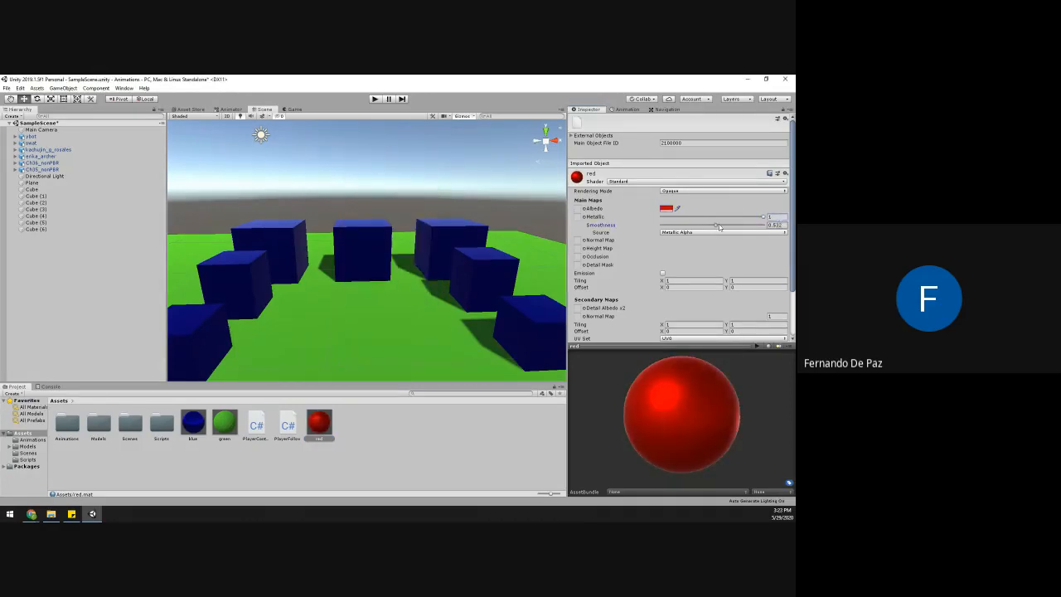
- Apply the red material to every second cube so that red and blue alternate
{"action": "left_click_drag", "start_coordinate": [322, 430], "coordinate": [258, 286]}
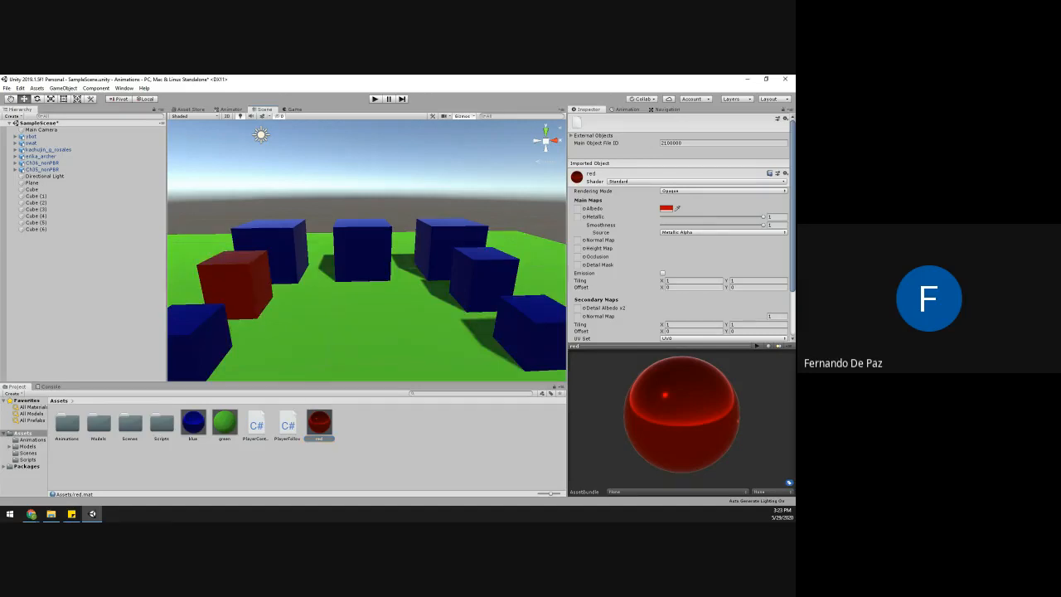
{"action": "key", "text": "alt+Tab"}
{"action": "left_click_drag", "start_coordinate": [320, 424], "coordinate": [243, 431]}
{"action": "left_click_drag", "start_coordinate": [319, 422], "coordinate": [328, 352]}
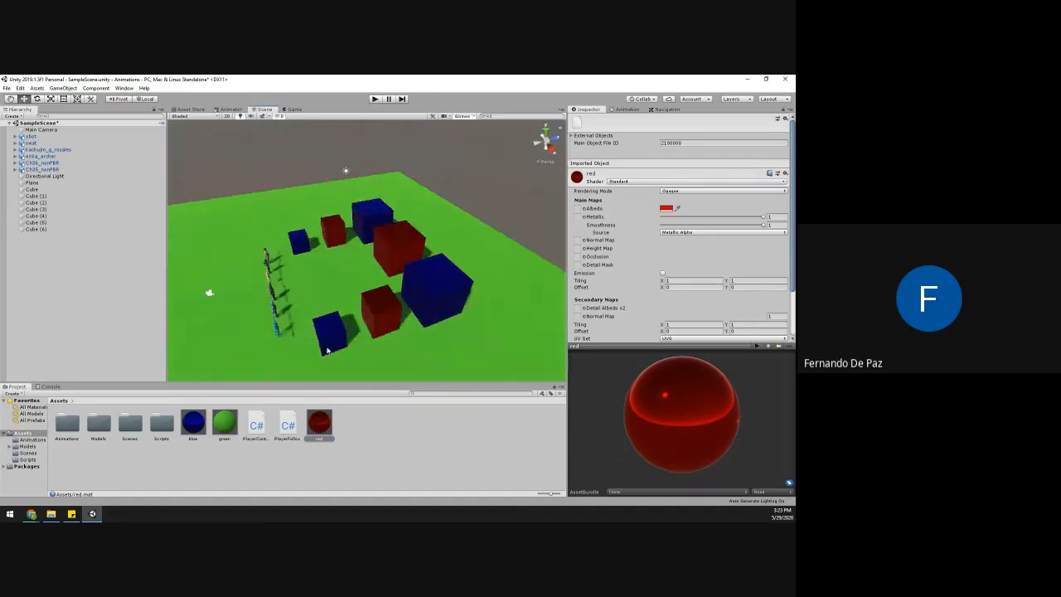
- Delete all seven cubes from the scene, keeping the plane and the characters
{"action": "left_click", "coordinate": [33, 183]}
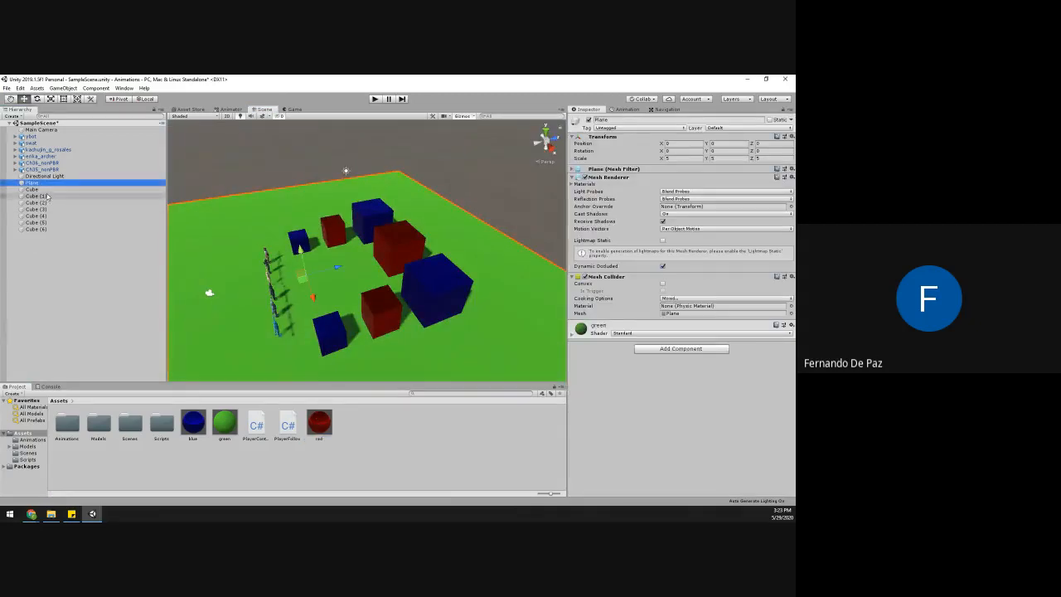
{"action": "left_click", "coordinate": [31, 188]}
{"action": "left_click", "coordinate": [36, 228], "text": "shift"}
{"action": "key", "text": "Delete"}
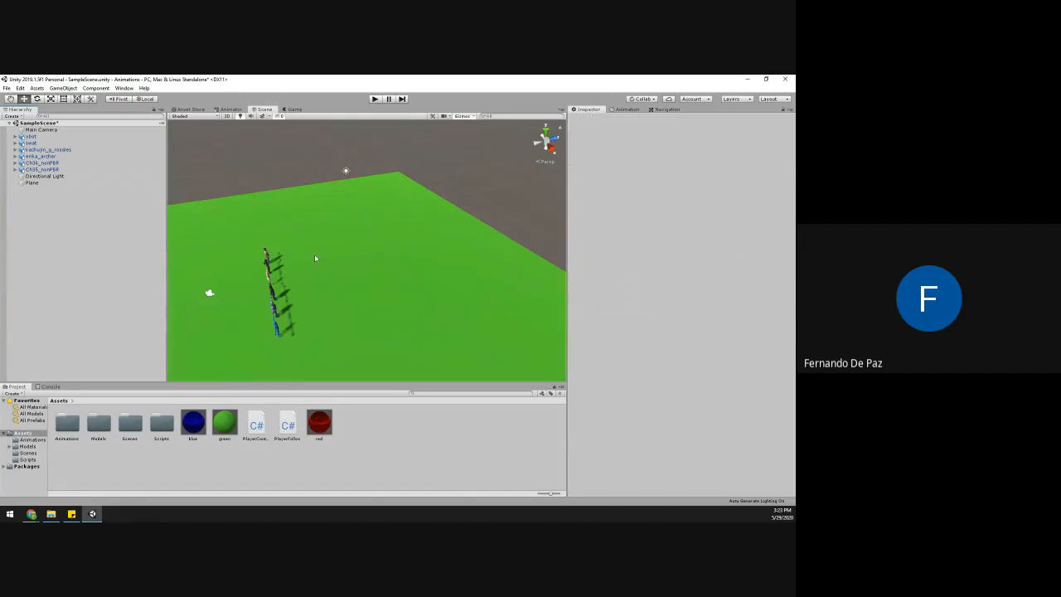
- Examine the ground plane and the row of characters from several angles, focusing on the ybot model
{"action": "left_click_drag", "start_coordinate": [304, 229], "coordinate": [406, 259], "text": "alt"}
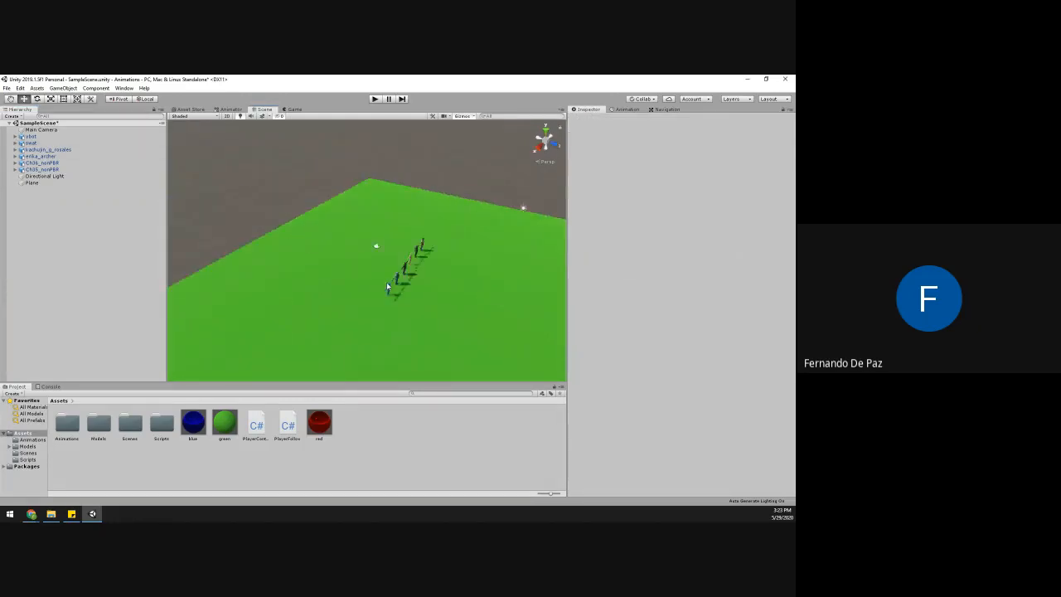
{"action": "left_click", "coordinate": [393, 285]}
{"action": "scroll", "coordinate": [391, 297], "scroll_direction": "down", "scroll_amount": 7}
{"action": "left_click_drag", "start_coordinate": [390, 298], "coordinate": [320, 262], "text": "alt"}
{"action": "left_click", "coordinate": [100, 137]}
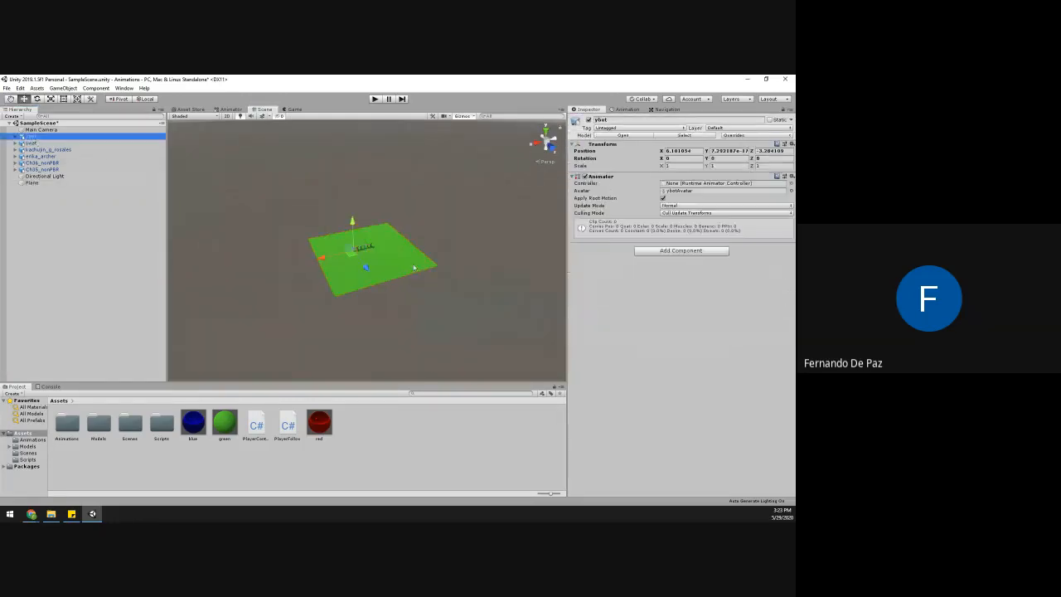
{"action": "key", "text": "f"}
{"action": "left_click_drag", "start_coordinate": [480, 319], "coordinate": [471, 258], "text": "alt"}
{"action": "scroll", "coordinate": [440, 304], "scroll_direction": "up", "scroll_amount": 5}
{"action": "left_click", "coordinate": [440, 206]}
{"action": "scroll", "coordinate": [440, 206], "scroll_direction": "down", "scroll_amount": 4}
{"action": "left_click_drag", "start_coordinate": [451, 220], "coordinate": [478, 258], "text": "alt"}
{"action": "scroll", "coordinate": [350, 252], "scroll_direction": "down", "scroll_amount": 3}
{"action": "left_click", "coordinate": [31, 136]}
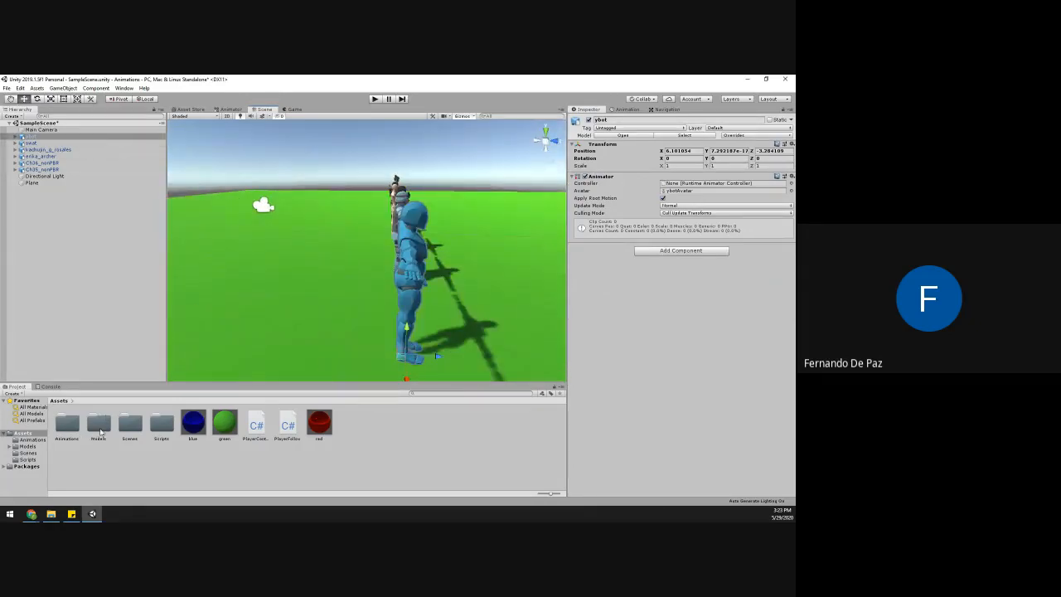
- Open the Models folder and inspect the Ch35_nonPBR model from several angles in an enlarged preview
{"action": "double_click", "coordinate": [98, 425]}
{"action": "left_click", "coordinate": [256, 424]}
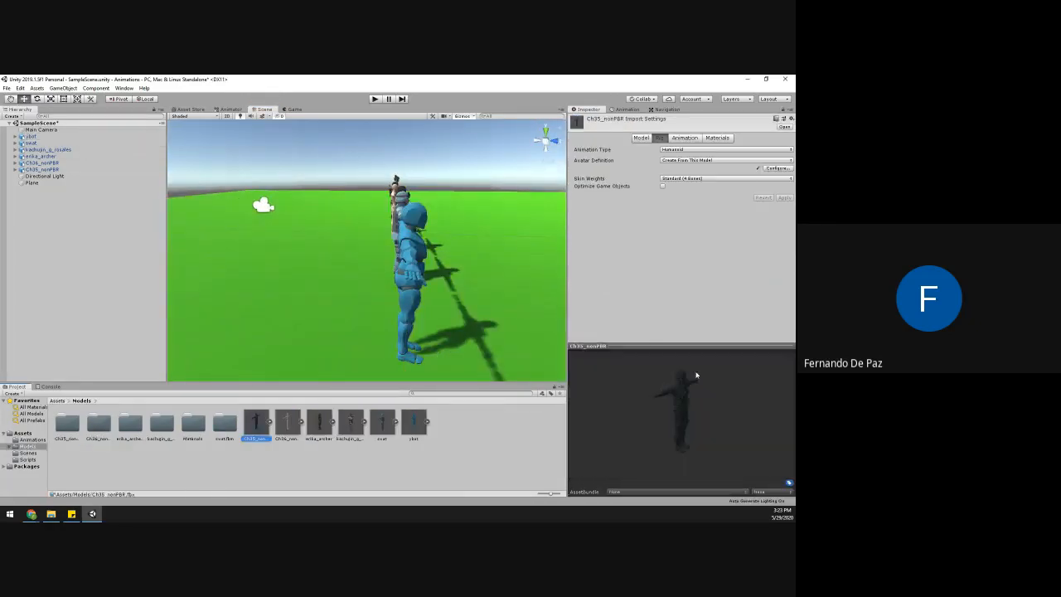
{"action": "left_click_drag", "start_coordinate": [688, 345], "coordinate": [663, 247]}
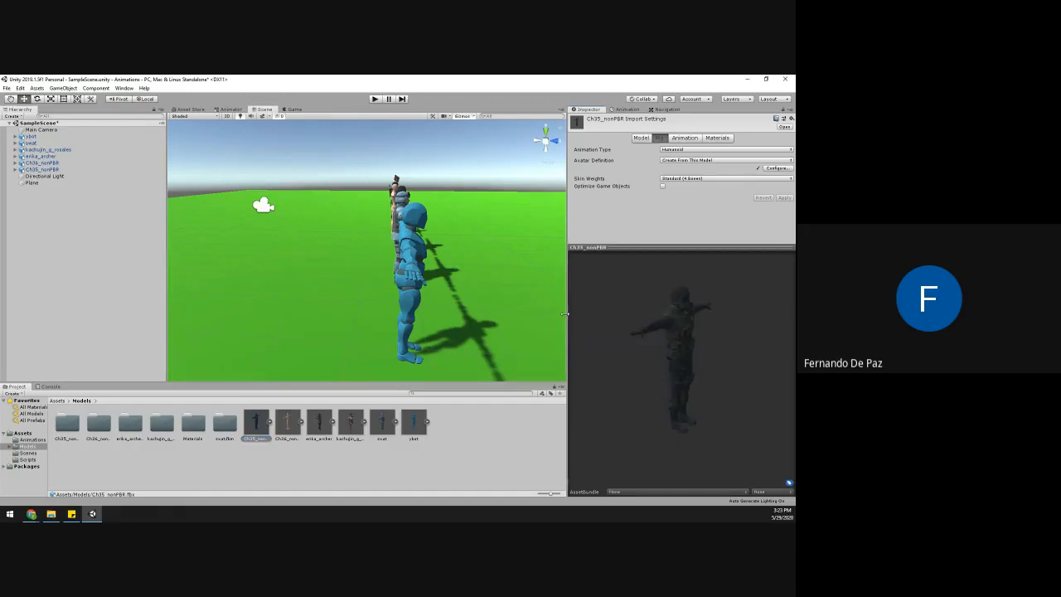
{"action": "left_click_drag", "start_coordinate": [564, 313], "coordinate": [470, 314]}
{"action": "left_click_drag", "start_coordinate": [561, 327], "coordinate": [479, 415]}
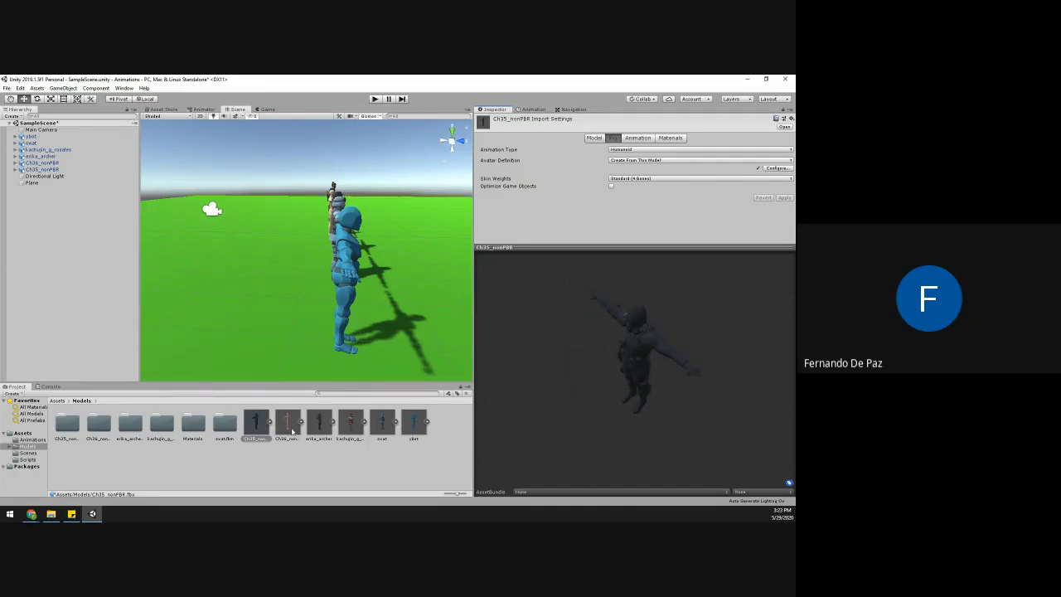
{"action": "left_click_drag", "start_coordinate": [611, 384], "coordinate": [692, 373]}
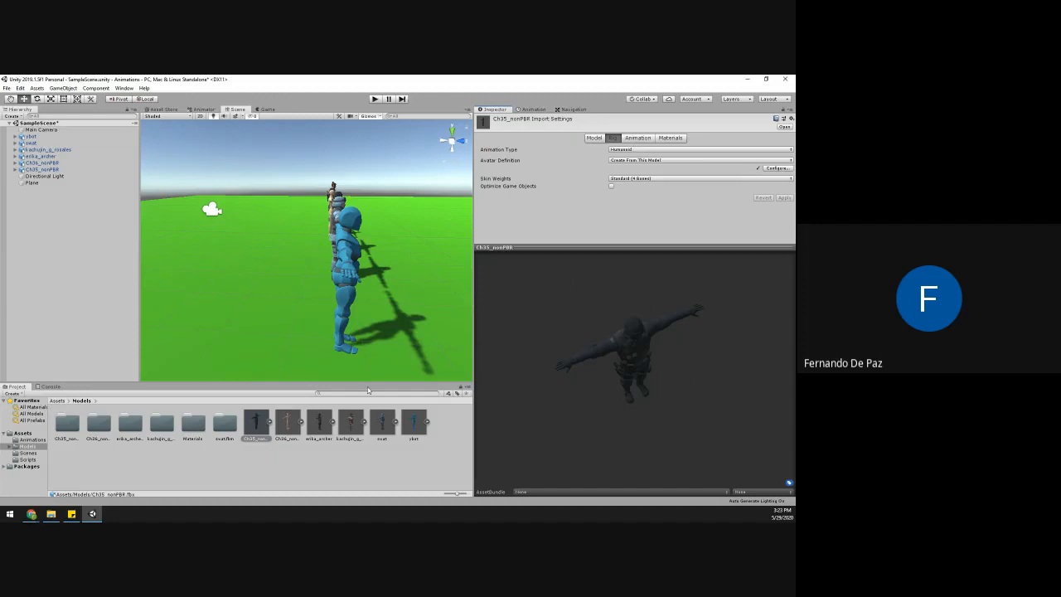
{"action": "left_click_drag", "start_coordinate": [524, 413], "coordinate": [334, 426]}
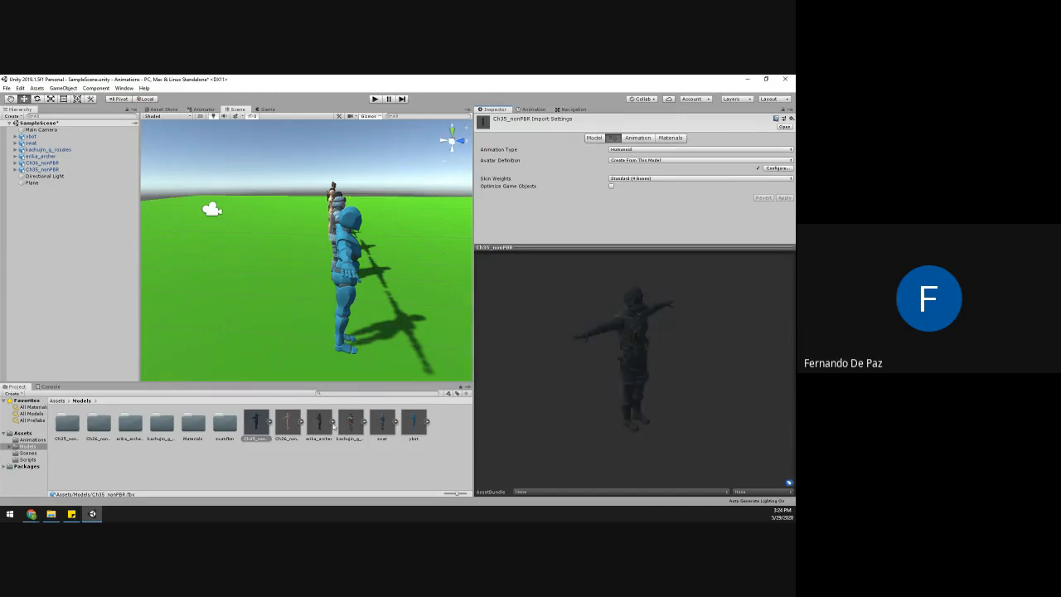
- Inspect the Ch36_nonPBR, erika_archer, kachujin_g_rosales and swat models in the preview, rotating each one
{"action": "left_click", "coordinate": [286, 423]}
{"action": "left_click_drag", "start_coordinate": [608, 351], "coordinate": [425, 372]}
{"action": "left_click", "coordinate": [319, 423]}
{"action": "left_click_drag", "start_coordinate": [619, 362], "coordinate": [396, 408]}
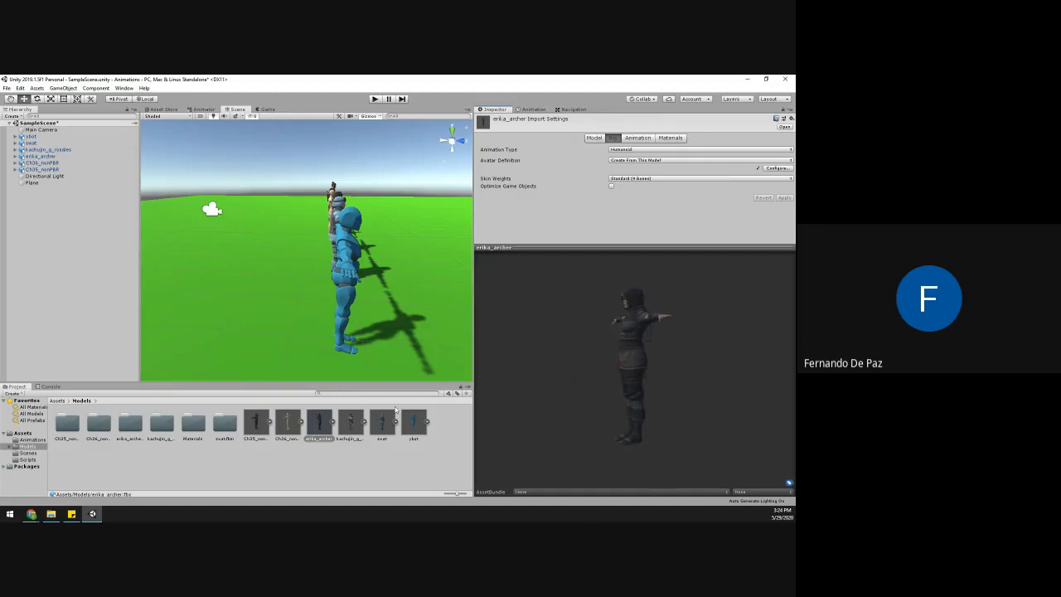
{"action": "left_click", "coordinate": [352, 423]}
{"action": "left_click_drag", "start_coordinate": [655, 364], "coordinate": [447, 399]}
{"action": "left_click", "coordinate": [382, 424]}
{"action": "left_click_drag", "start_coordinate": [552, 429], "coordinate": [394, 370]}
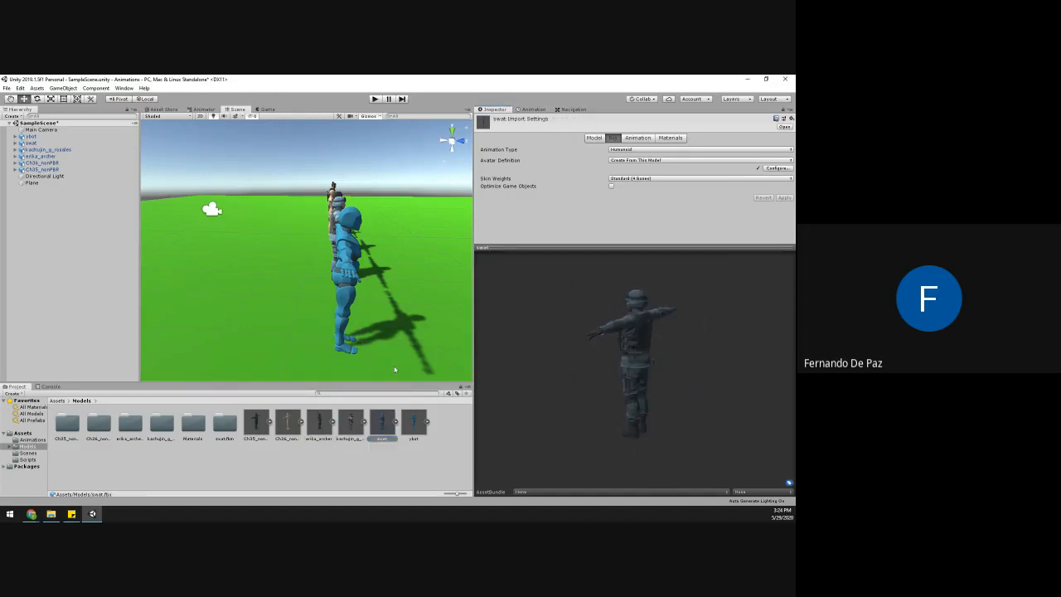
- Inspect the ybot model in the preview, and delete all six character models from the scene
{"action": "left_click", "coordinate": [419, 426]}
{"action": "mouse_move", "coordinate": [605, 386]}
{"action": "left_mouse_down"}
{"action": "mouse_move", "coordinate": [733, 355]}
{"action": "mouse_move", "coordinate": [538, 343]}
{"action": "mouse_move", "coordinate": [619, 348]}
{"action": "mouse_move", "coordinate": [651, 377]}
{"action": "mouse_move", "coordinate": [487, 368]}
{"action": "mouse_move", "coordinate": [737, 395]}
{"action": "mouse_move", "coordinate": [547, 351]}
{"action": "mouse_move", "coordinate": [615, 372]}
{"action": "mouse_move", "coordinate": [660, 314]}
{"action": "mouse_move", "coordinate": [514, 372]}
{"action": "mouse_move", "coordinate": [726, 379]}
{"action": "mouse_move", "coordinate": [610, 403]}
{"action": "left_mouse_up"}
{"action": "left_click", "coordinate": [42, 169]}
{"action": "left_click", "coordinate": [41, 131], "text": "shift"}
{"action": "left_click", "coordinate": [38, 136]}
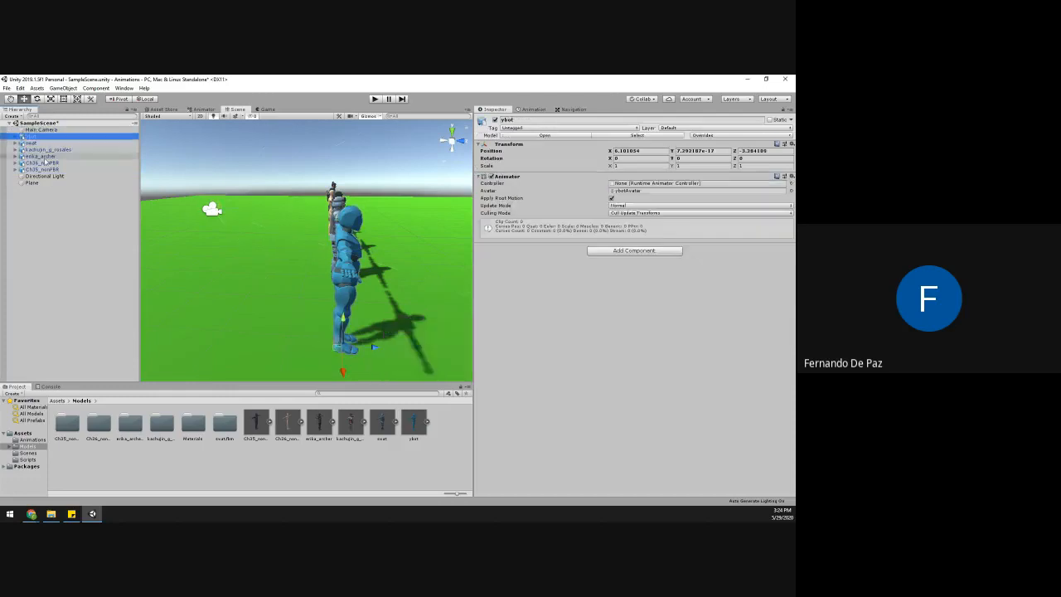
{"action": "left_click", "coordinate": [41, 169], "text": "shift"}
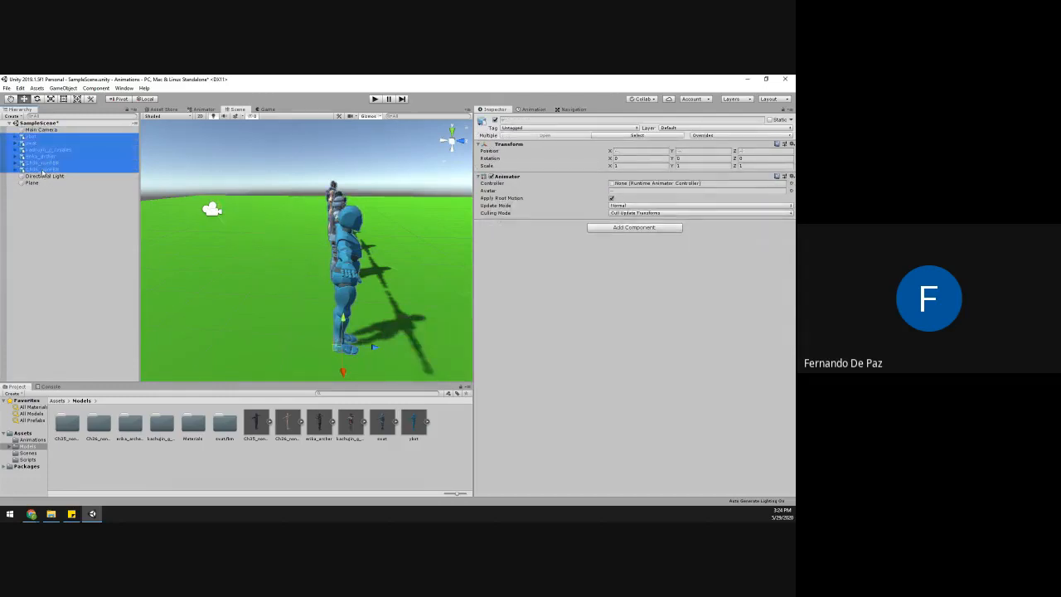
{"action": "key", "text": "Delete"}
{"action": "left_click_drag", "start_coordinate": [295, 231], "coordinate": [186, 241], "text": "alt"}
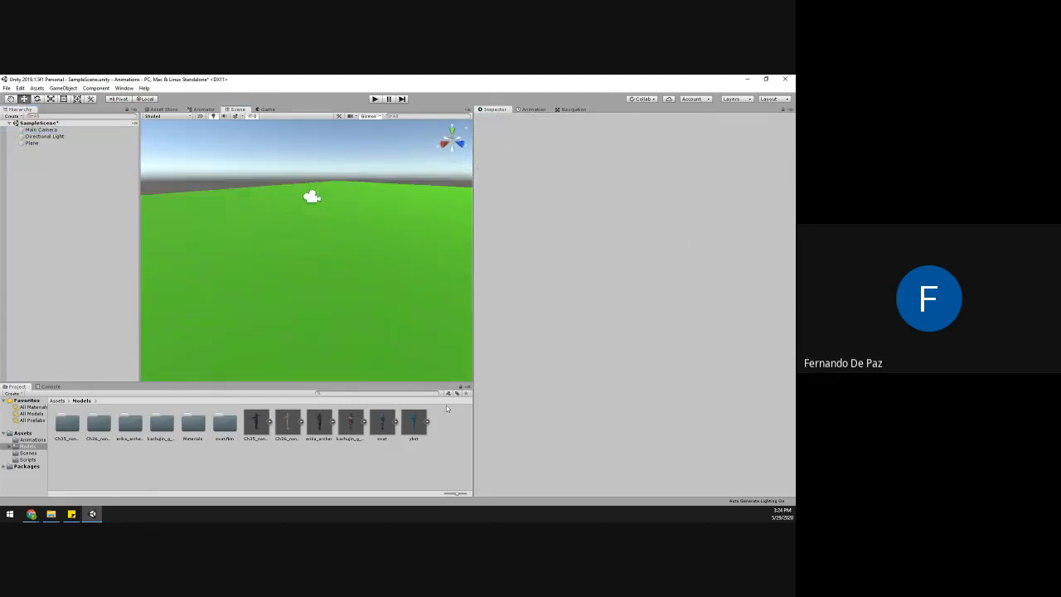
{"action": "left_click_drag", "start_coordinate": [323, 253], "coordinate": [322, 333], "text": "alt"}
- Return to the main Assets folder and focus the scene view on the Main Camera
{"action": "left_click", "coordinate": [59, 401]}
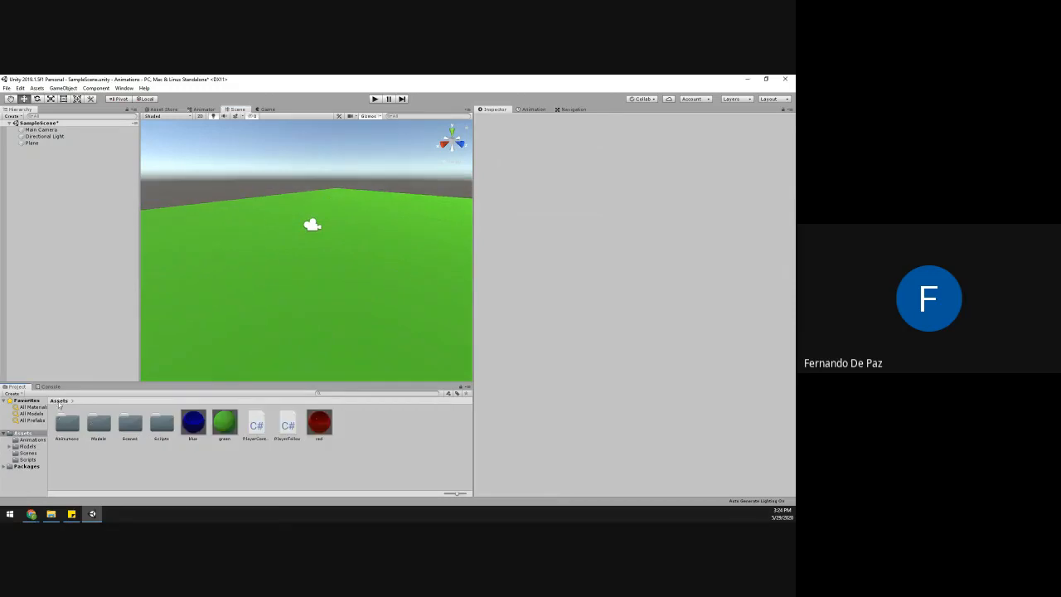
{"action": "left_click_drag", "start_coordinate": [291, 273], "coordinate": [347, 275], "text": "alt"}
{"action": "left_click", "coordinate": [241, 211]}
{"action": "key", "text": "f"}
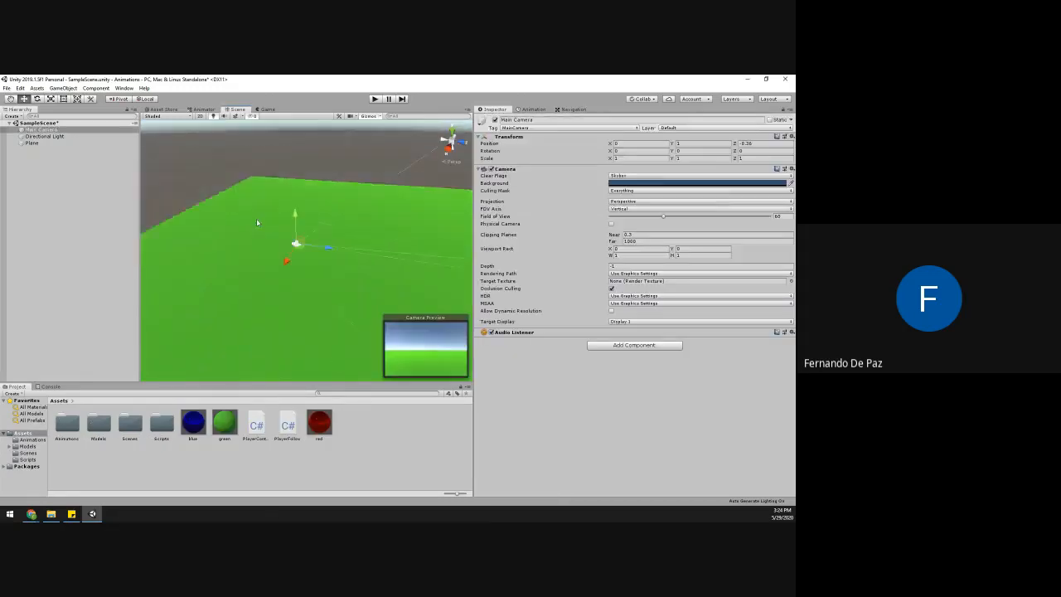
{"action": "scroll", "coordinate": [253, 251], "scroll_direction": "up", "scroll_amount": 3}
{"action": "left_click_drag", "start_coordinate": [258, 271], "coordinate": [232, 248], "text": "alt"}
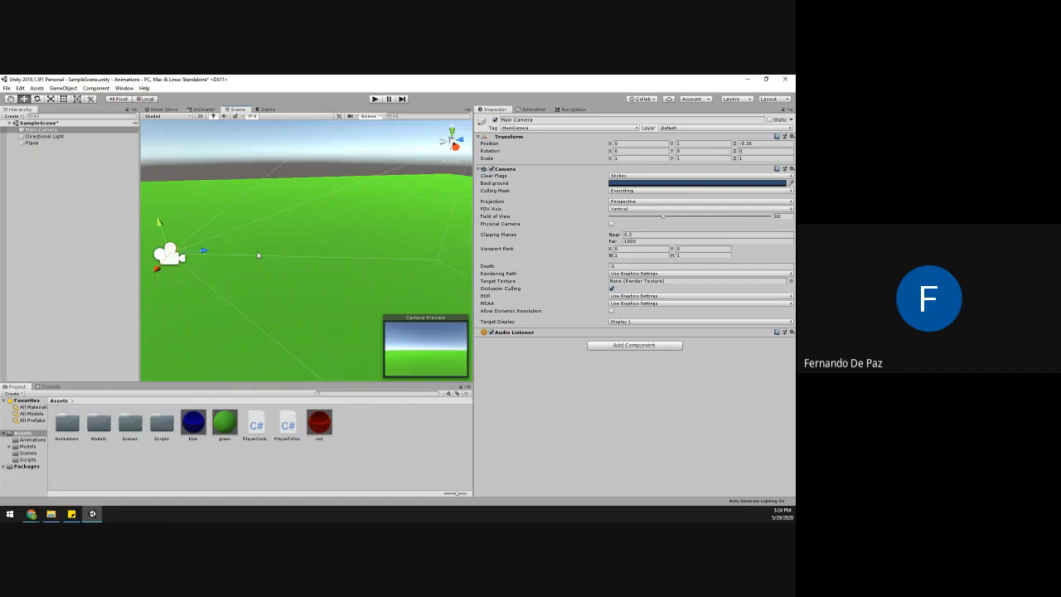
{"action": "left_click", "coordinate": [45, 189]}
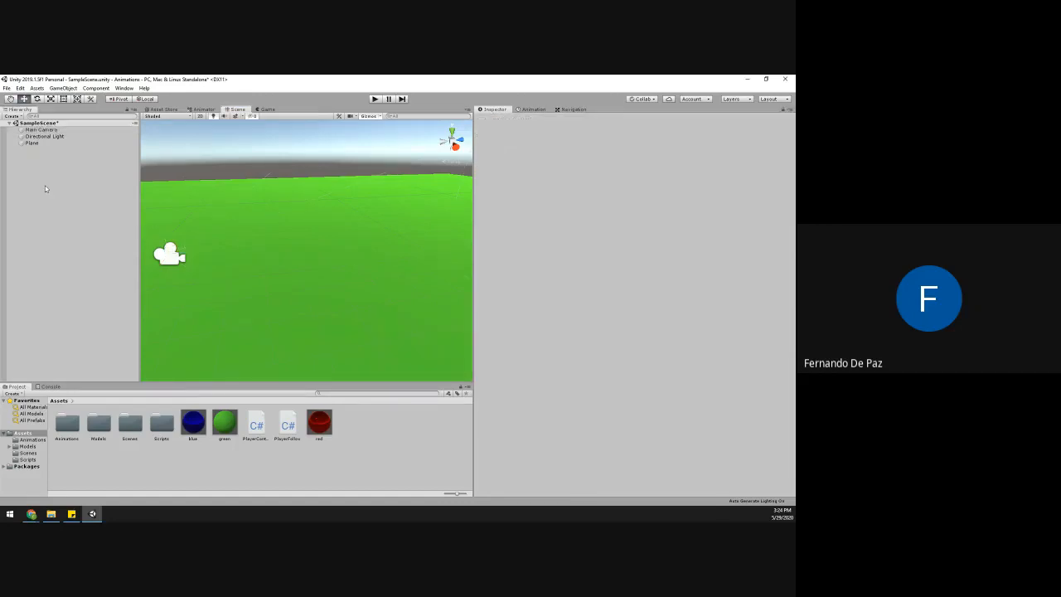
{"action": "left_click", "coordinate": [63, 88]}
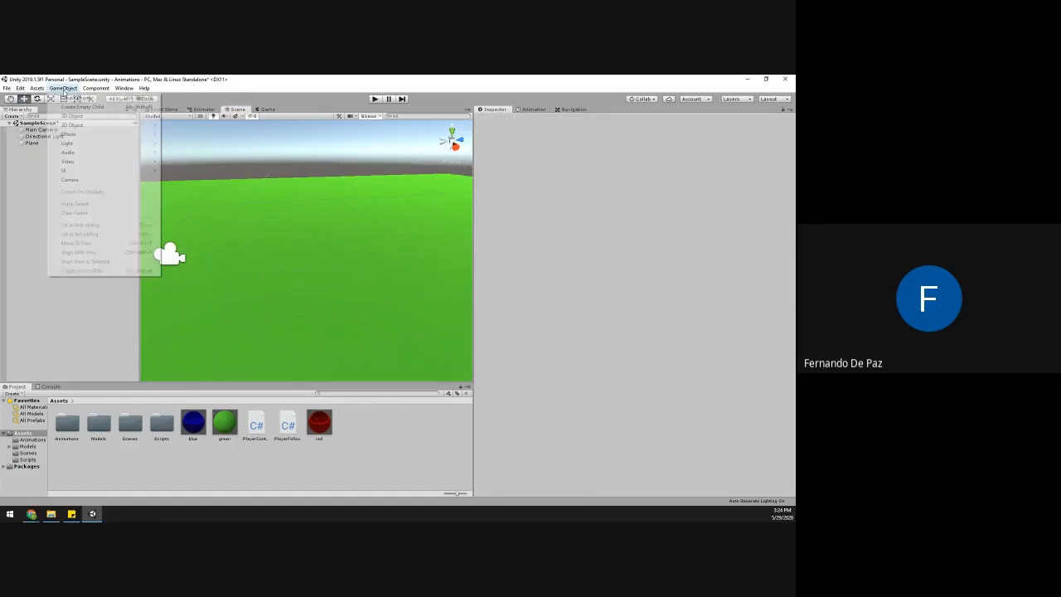
{"action": "mouse_move", "coordinate": [82, 116]}
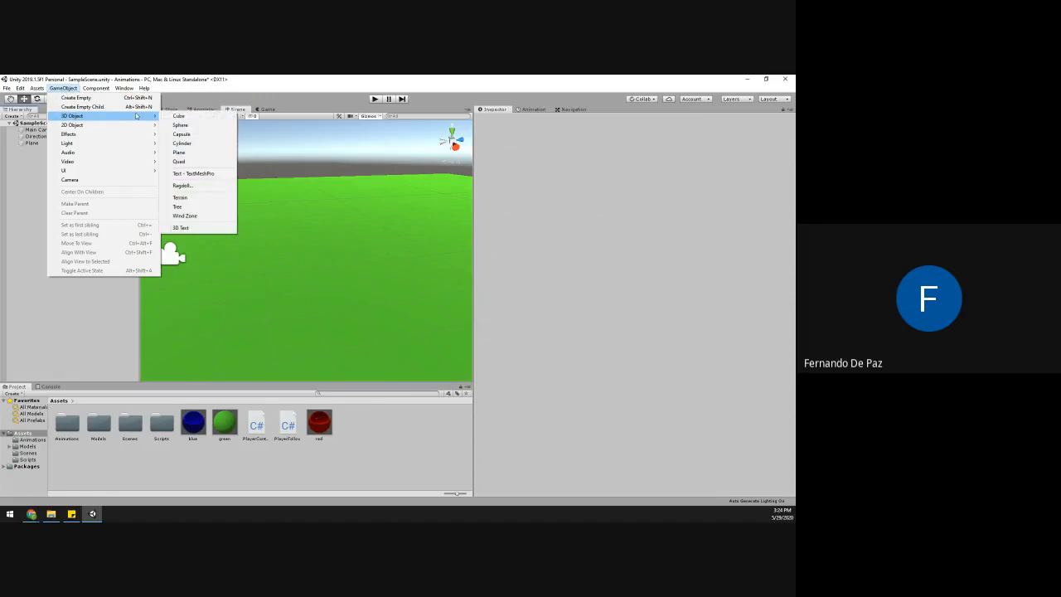
{"action": "left_click", "coordinate": [197, 144]}
{"action": "key", "text": "ctrl+z"}
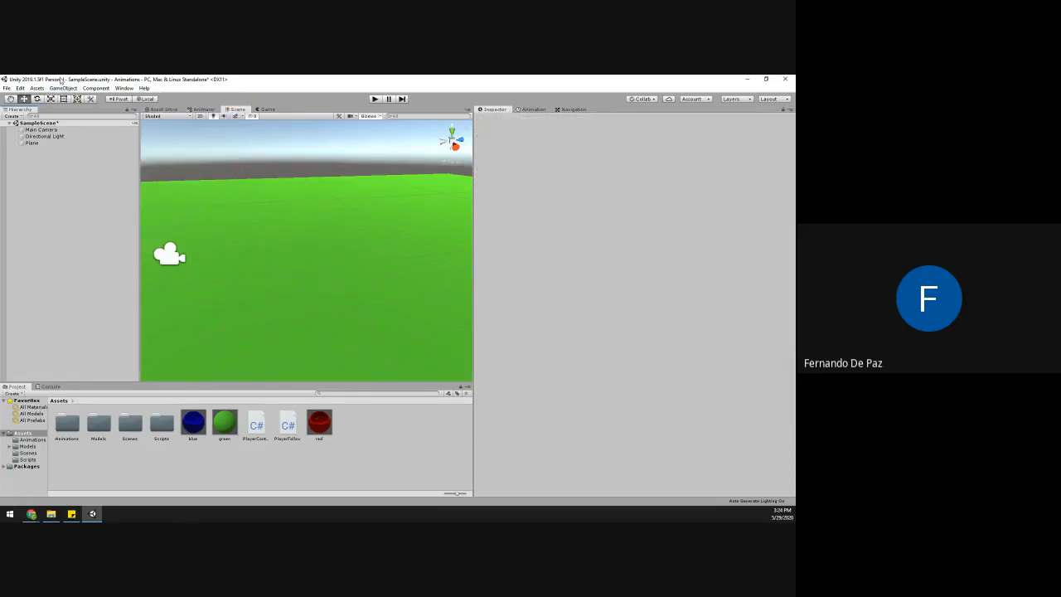
- Add a 3D capsule to the scene
{"action": "left_click", "coordinate": [66, 88]}
{"action": "mouse_move", "coordinate": [116, 117]}
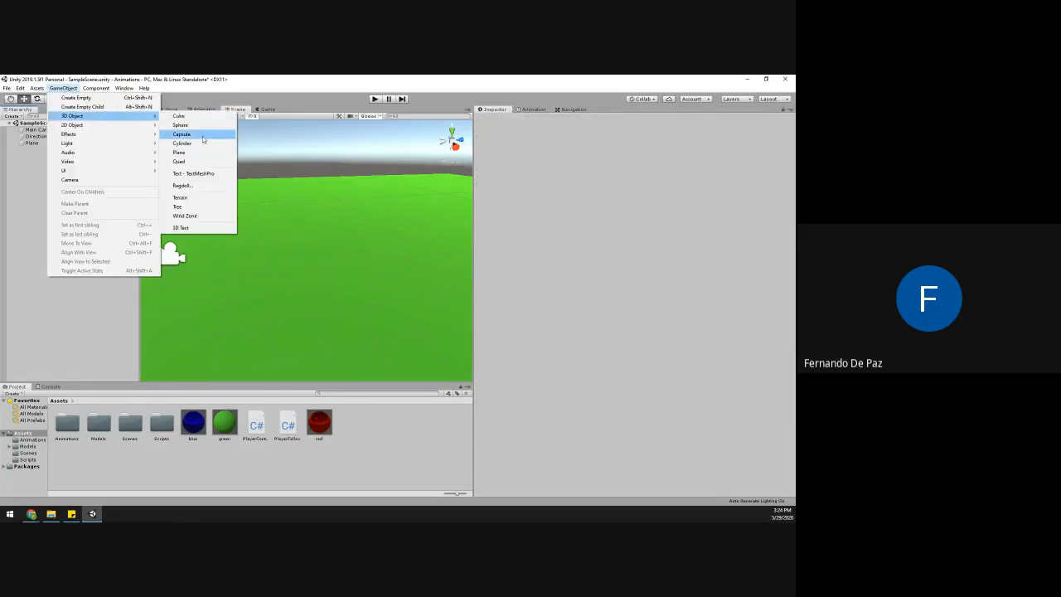
{"action": "left_click", "coordinate": [203, 137]}
{"action": "key", "text": "alt+Tab"}
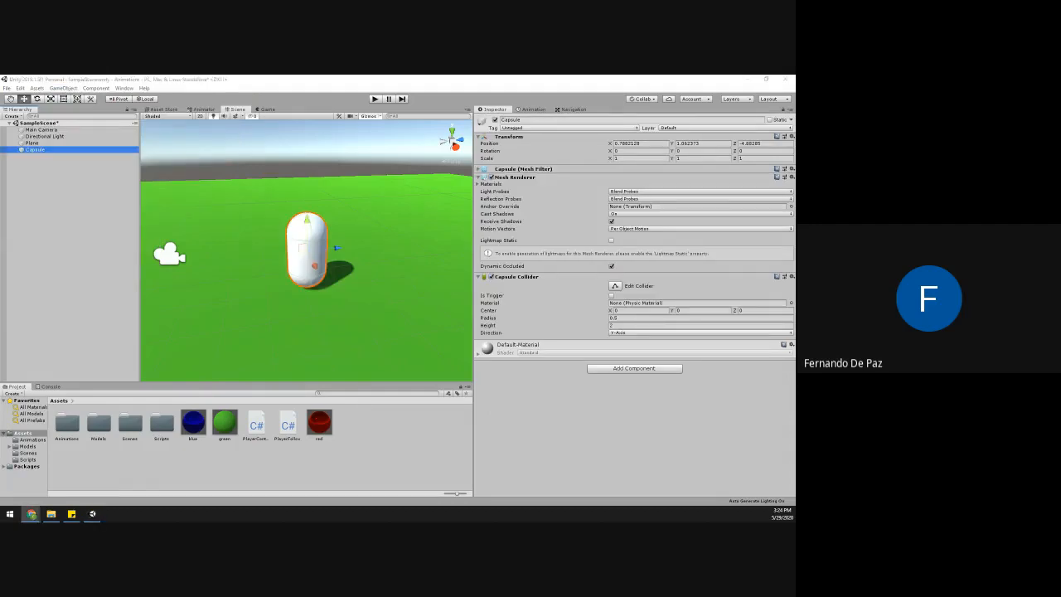
- Attach the PlayerController script from the Assets folder to the capsule
{"action": "left_click_drag", "start_coordinate": [414, 283], "coordinate": [580, 277], "text": "alt"}
{"action": "scroll", "coordinate": [319, 262], "scroll_direction": "up", "scroll_amount": 3}
{"action": "left_click_drag", "start_coordinate": [319, 262], "coordinate": [93, 264], "text": "alt"}
{"action": "left_click_drag", "start_coordinate": [294, 317], "coordinate": [230, 306], "text": "alt"}
{"action": "middle_click_drag", "start_coordinate": [230, 305], "coordinate": [288, 302]}
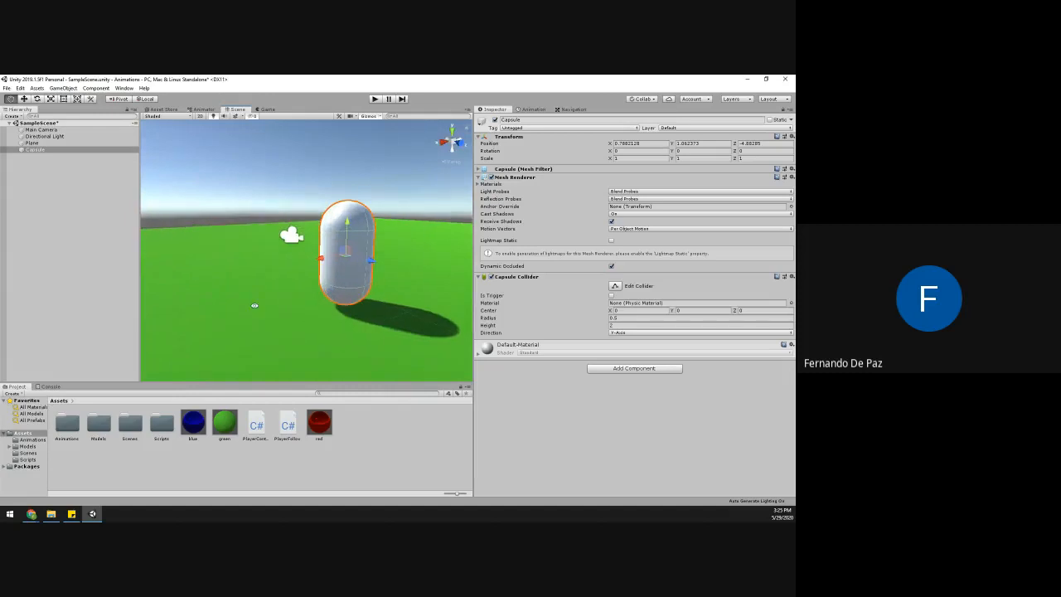
{"action": "left_click_drag", "start_coordinate": [255, 304], "coordinate": [360, 315], "text": "alt"}
{"action": "middle_click_drag", "start_coordinate": [327, 351], "coordinate": [249, 366]}
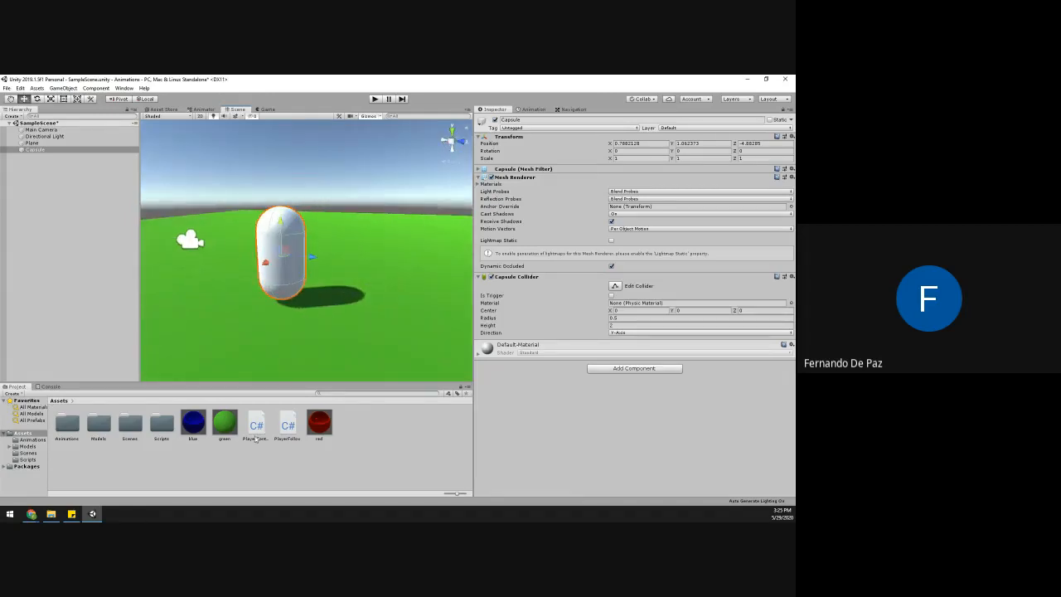
{"action": "left_click_drag", "start_coordinate": [559, 413], "coordinate": [560, 411]}
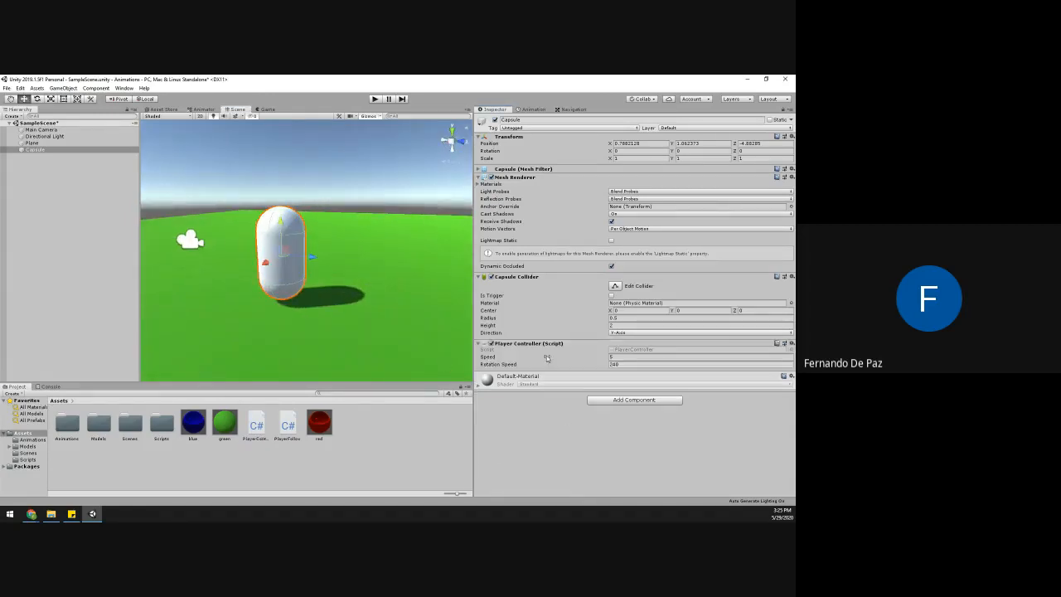
- Add a Character Controller component and a Rigidbody component to the capsule
{"action": "left_click", "coordinate": [633, 400]}
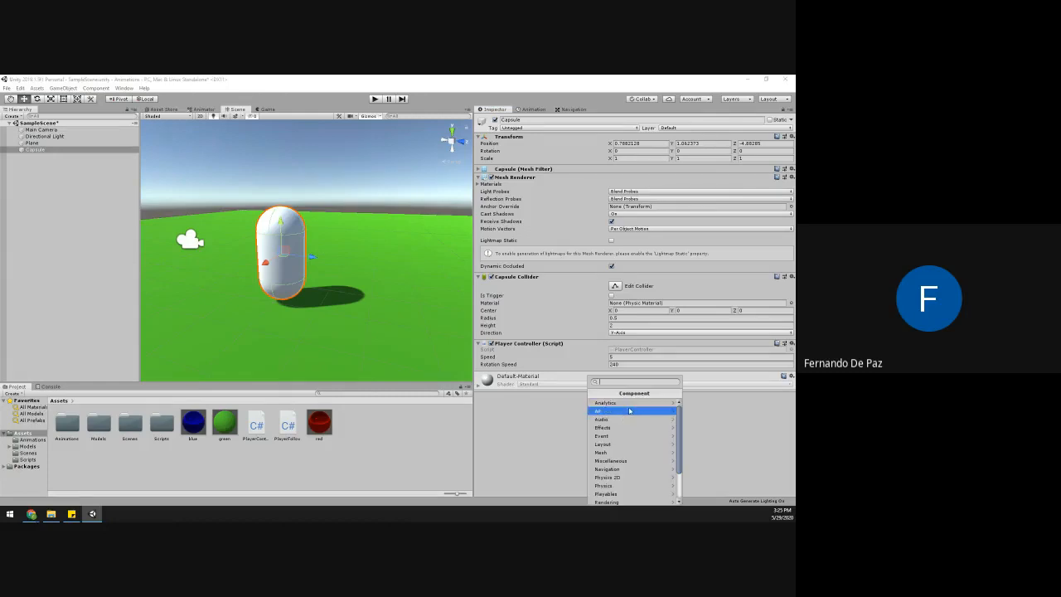
{"action": "type", "text": "char"}
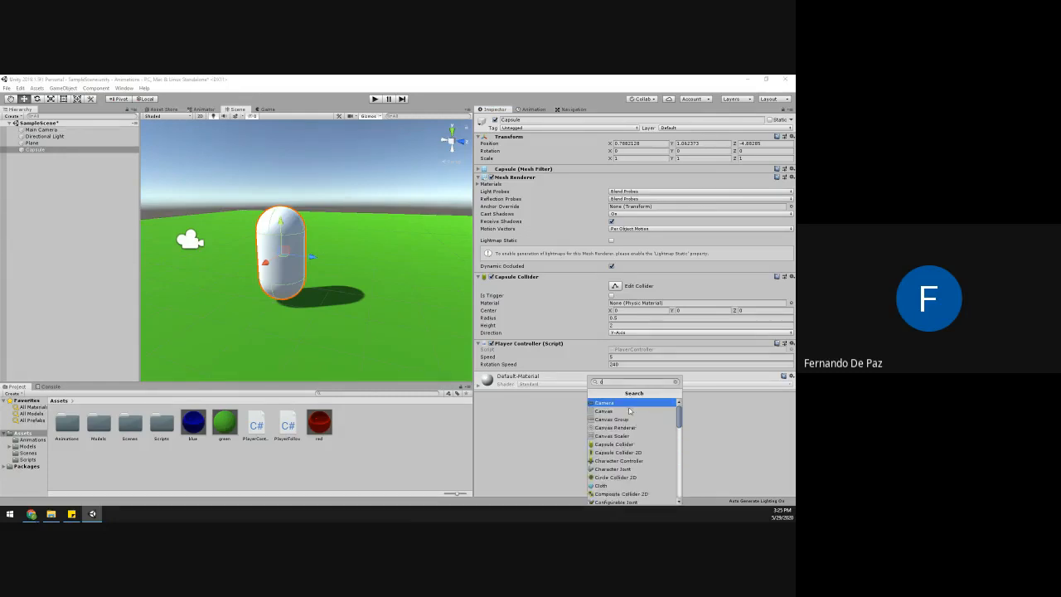
{"action": "key", "text": "Return"}
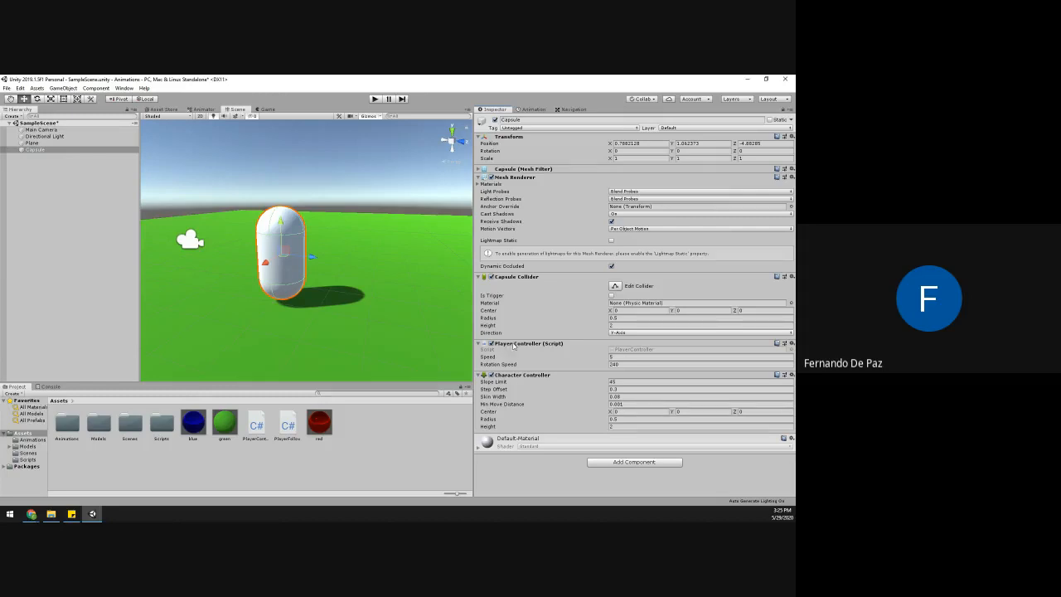
{"action": "left_click", "coordinate": [634, 461]}
{"action": "type", "text": "rigidbody"}
{"action": "key", "text": "Return"}
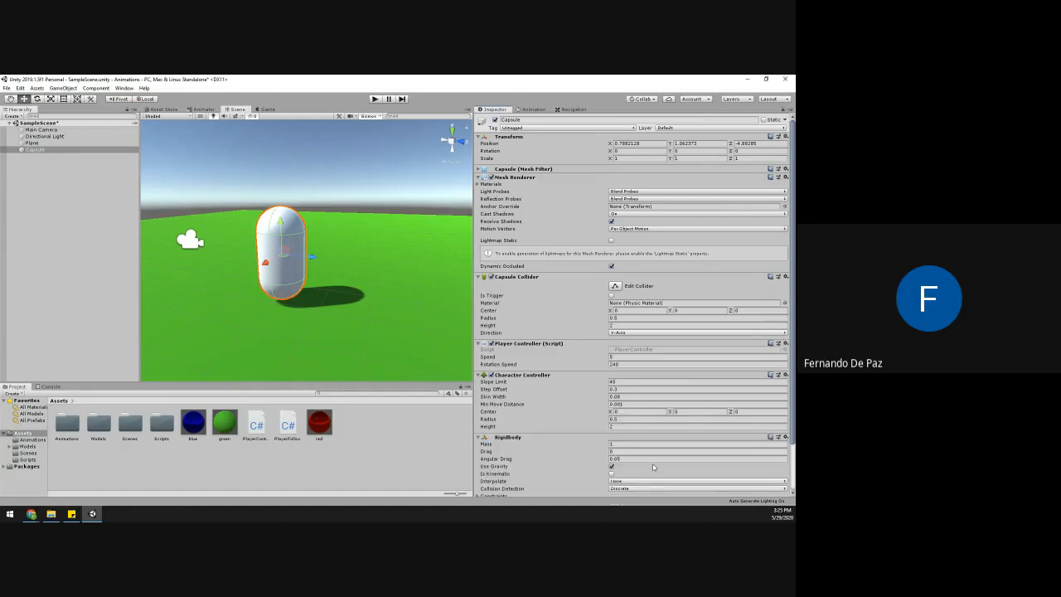
- Constrain the capsule's Rigidbody by freezing its Y position and its rotation on X, Y and Z
{"action": "scroll", "coordinate": [652, 466], "scroll_direction": "down", "scroll_amount": 3}
{"action": "left_click", "coordinate": [478, 443]}
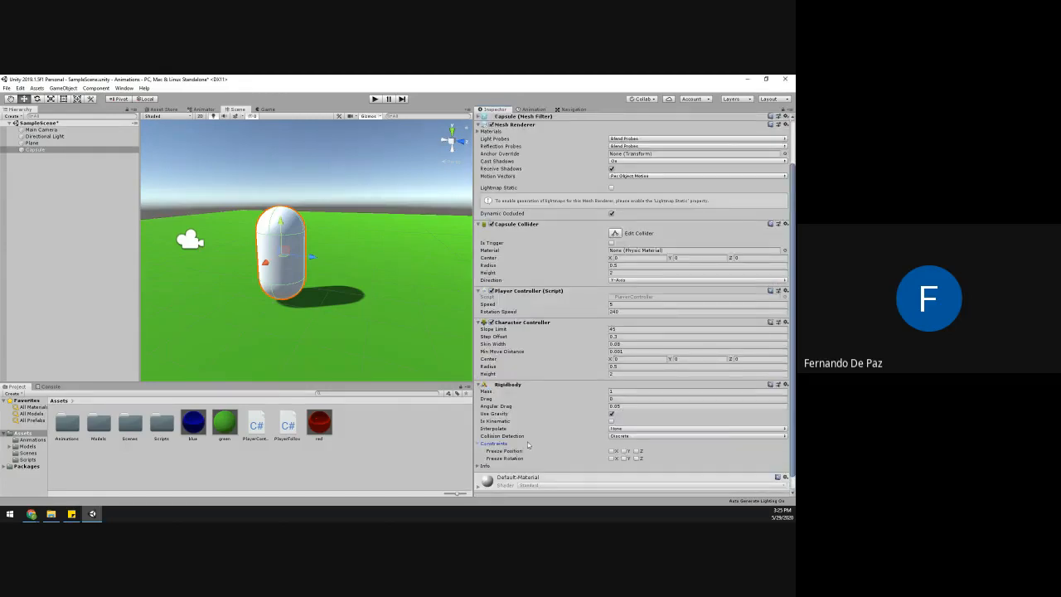
{"action": "left_click", "coordinate": [612, 443]}
{"action": "left_click", "coordinate": [624, 443]}
{"action": "left_click", "coordinate": [636, 443]}
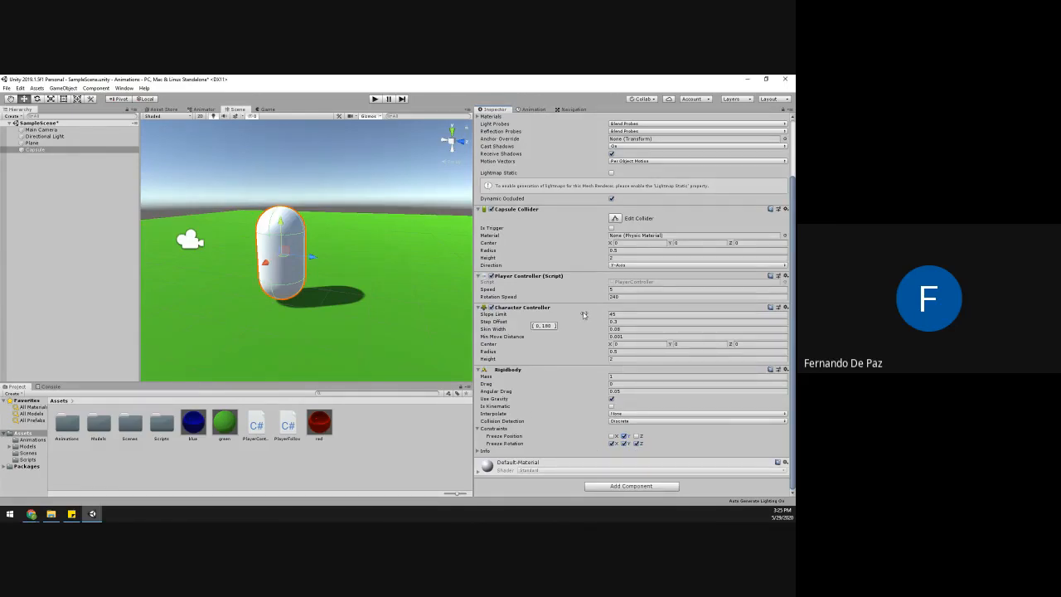
{"action": "left_click_drag", "start_coordinate": [295, 291], "coordinate": [209, 278], "text": "alt"}
{"action": "left_click_drag", "start_coordinate": [298, 265], "coordinate": [377, 302], "text": "alt"}
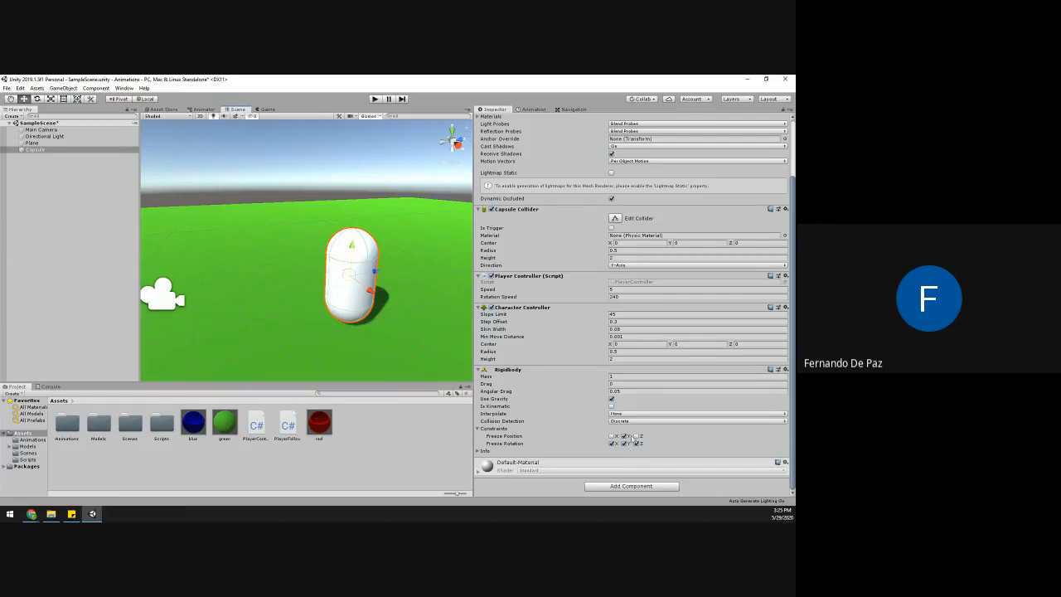
{"action": "key", "text": "alt+Tab"}
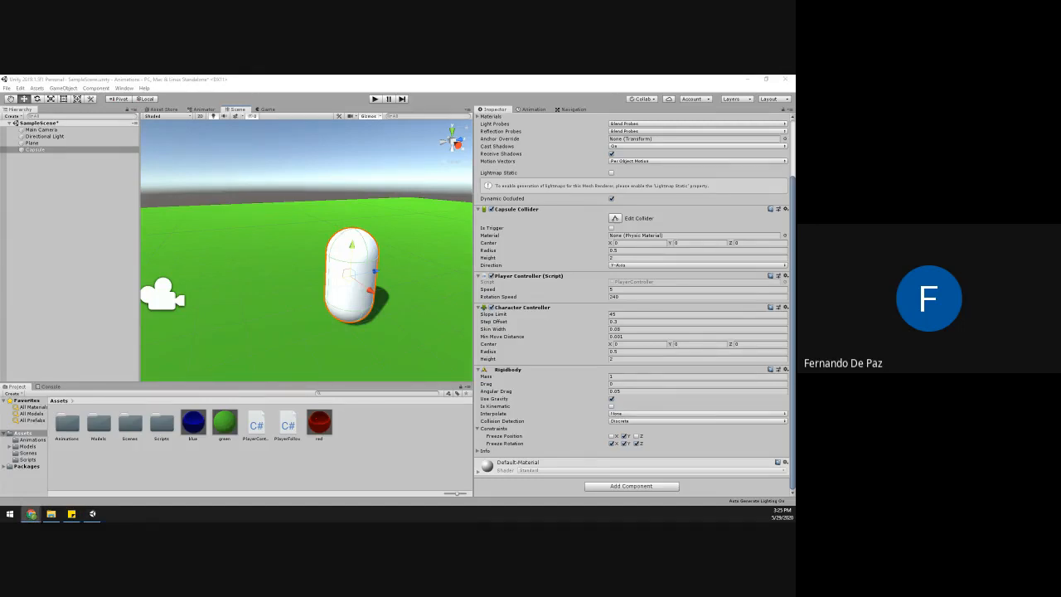
{"action": "mouse_move", "coordinate": [377, 303]}
{"action": "left_mouse_down", "text": "alt"}
{"action": "mouse_move", "coordinate": [293, 275]}
{"action": "mouse_move", "coordinate": [236, 233]}
{"action": "mouse_move", "coordinate": [265, 209]}
{"action": "mouse_move", "coordinate": [254, 229]}
{"action": "mouse_move", "coordinate": [421, 321]}
{"action": "mouse_move", "coordinate": [373, 312]}
{"action": "left_mouse_up", "text": "alt"}
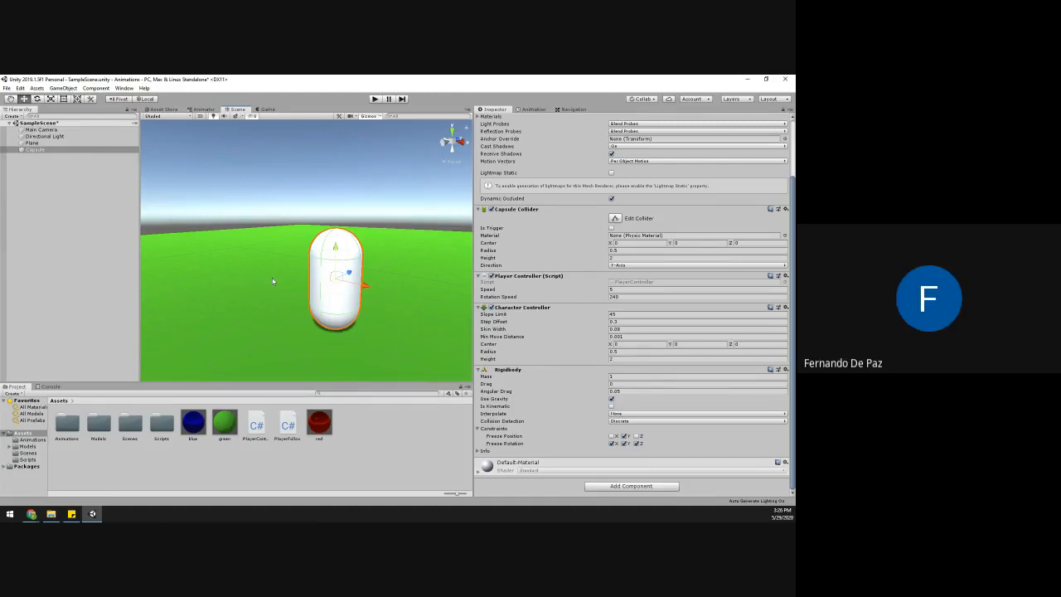
{"action": "left_click_drag", "start_coordinate": [344, 305], "coordinate": [203, 313], "text": "alt"}
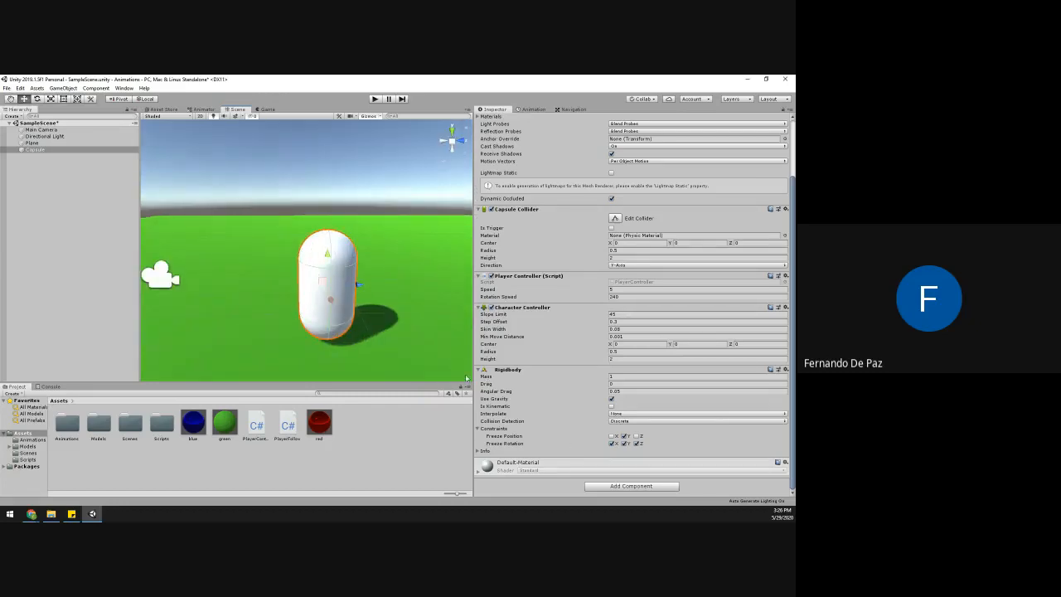
- Make the Main Camera a child of the capsule
{"action": "left_click_drag", "start_coordinate": [290, 319], "coordinate": [271, 288], "text": "alt"}
{"action": "left_click", "coordinate": [177, 276]}
{"action": "key", "text": "f"}
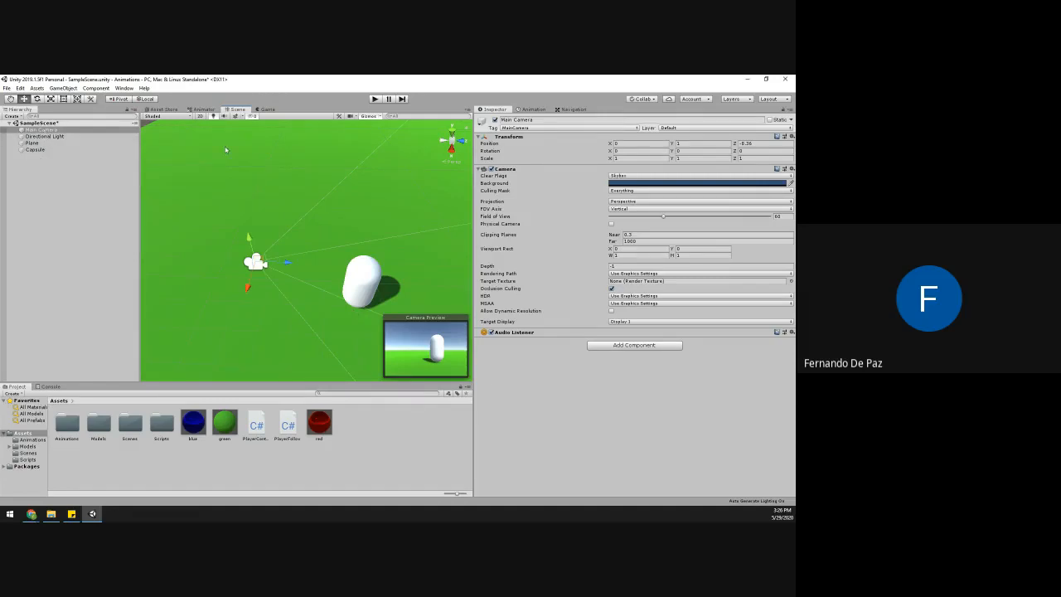
{"action": "left_click", "coordinate": [40, 131]}
{"action": "left_click_drag", "start_coordinate": [40, 133], "coordinate": [54, 151]}
- Set the Main Camera's position to 0 on X, Y and Z so it sits at the capsule's centre
{"action": "left_click", "coordinate": [630, 143]}
{"action": "type", "text": "0"}
{"action": "key", "text": "Tab"}
{"action": "type", "text": "0"}
{"action": "key", "text": "Tab"}
{"action": "type", "text": "0"}
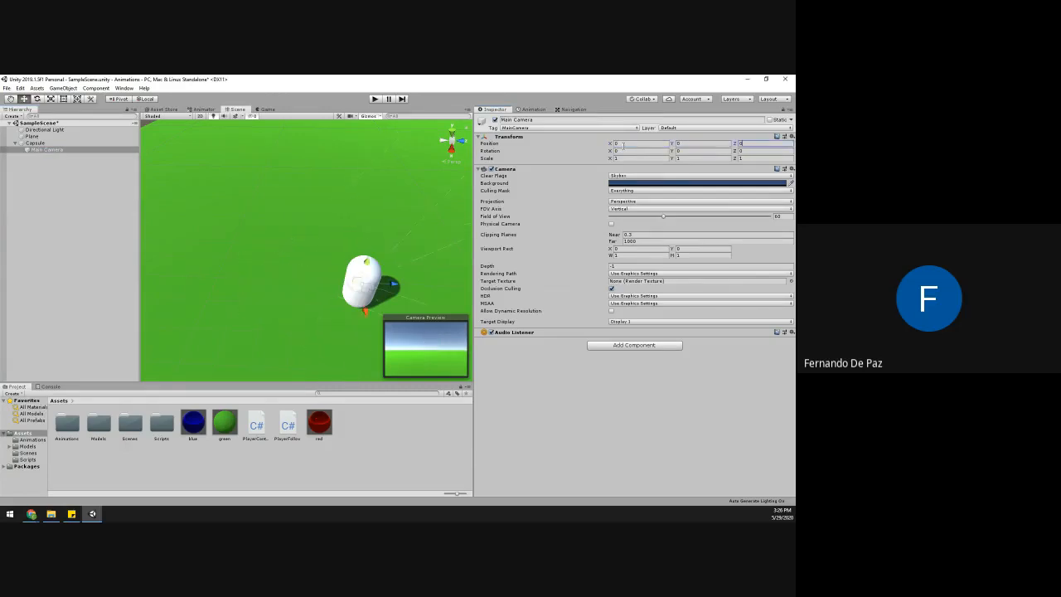
- Move the camera behind and above the capsule and unparent it, at about X 0.79, Y 2.04, Z -8.40
{"action": "left_click_drag", "start_coordinate": [395, 271], "coordinate": [276, 264]}
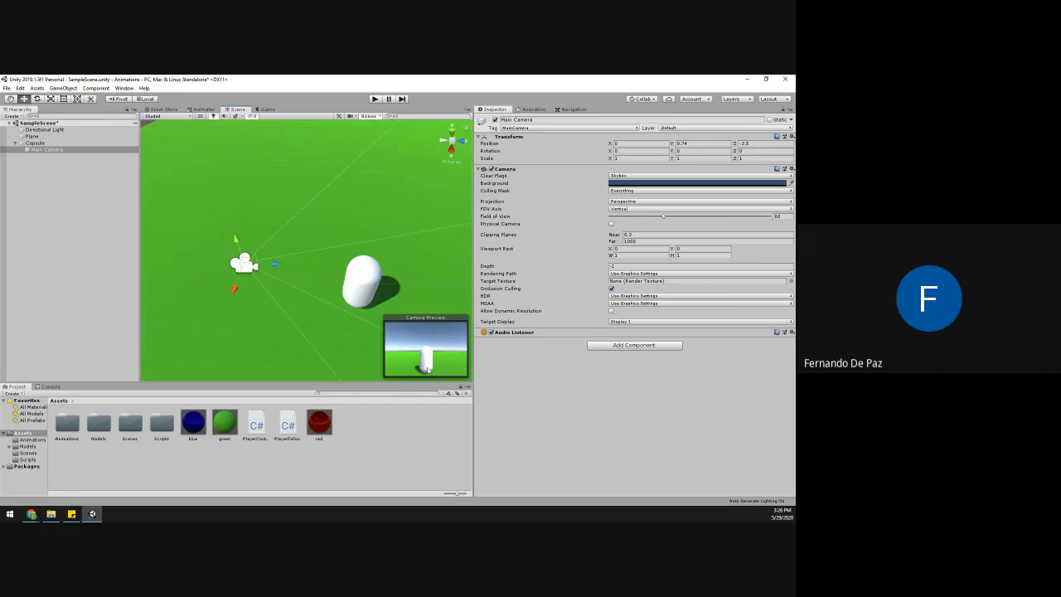
{"action": "mouse_move", "coordinate": [276, 263]}
{"action": "left_mouse_down"}
{"action": "mouse_move", "coordinate": [227, 232]}
{"action": "mouse_move", "coordinate": [270, 260]}
{"action": "left_mouse_up"}
{"action": "mouse_move", "coordinate": [39, 152]}
{"action": "left_mouse_down"}
{"action": "mouse_move", "coordinate": [47, 238]}
{"action": "mouse_move", "coordinate": [41, 149]}
{"action": "left_mouse_up"}
{"action": "left_click", "coordinate": [39, 142]}
{"action": "left_click", "coordinate": [40, 149]}
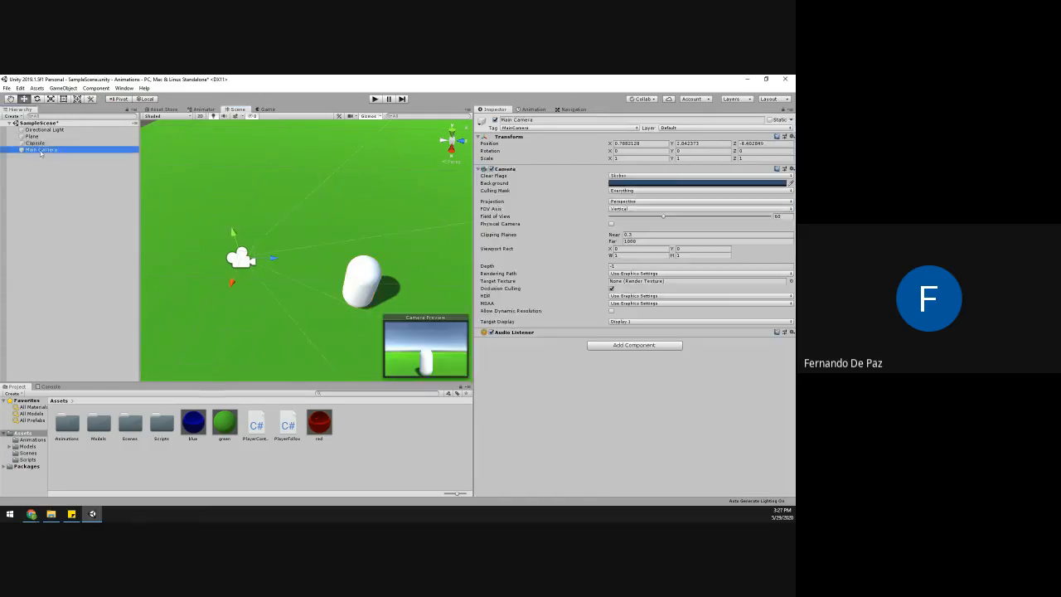
- Attach the PlayerFollow script from the Assets folder to the Main Camera
{"action": "left_click", "coordinate": [39, 142]}
{"action": "left_click", "coordinate": [40, 150]}
{"action": "left_click_drag", "start_coordinate": [327, 274], "coordinate": [433, 286], "text": "alt"}
{"action": "right_click_drag", "start_coordinate": [433, 286], "coordinate": [275, 260], "text": "alt"}
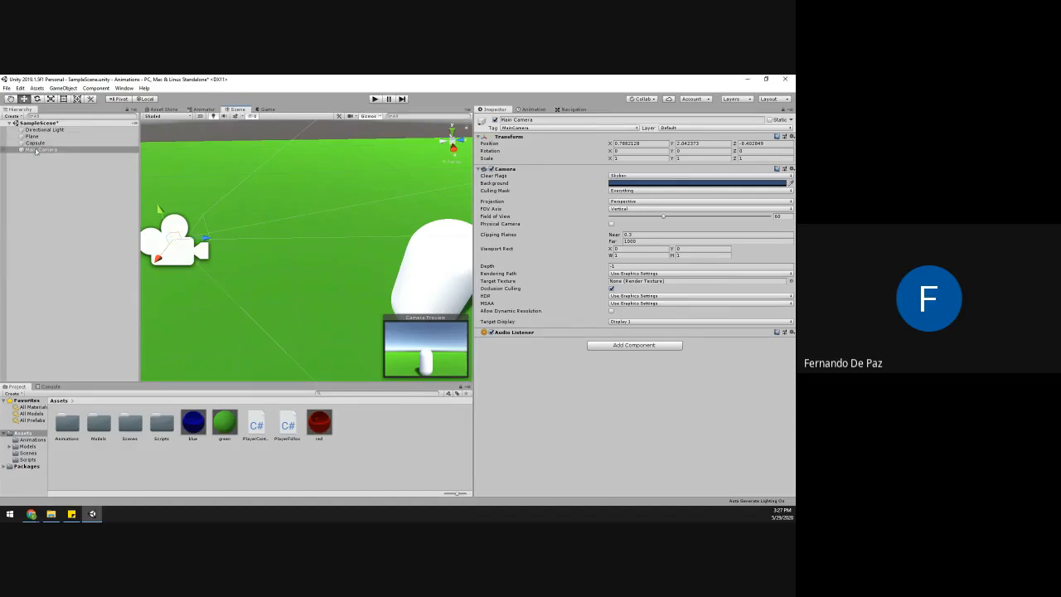
{"action": "left_click_drag", "start_coordinate": [29, 153], "coordinate": [68, 222]}
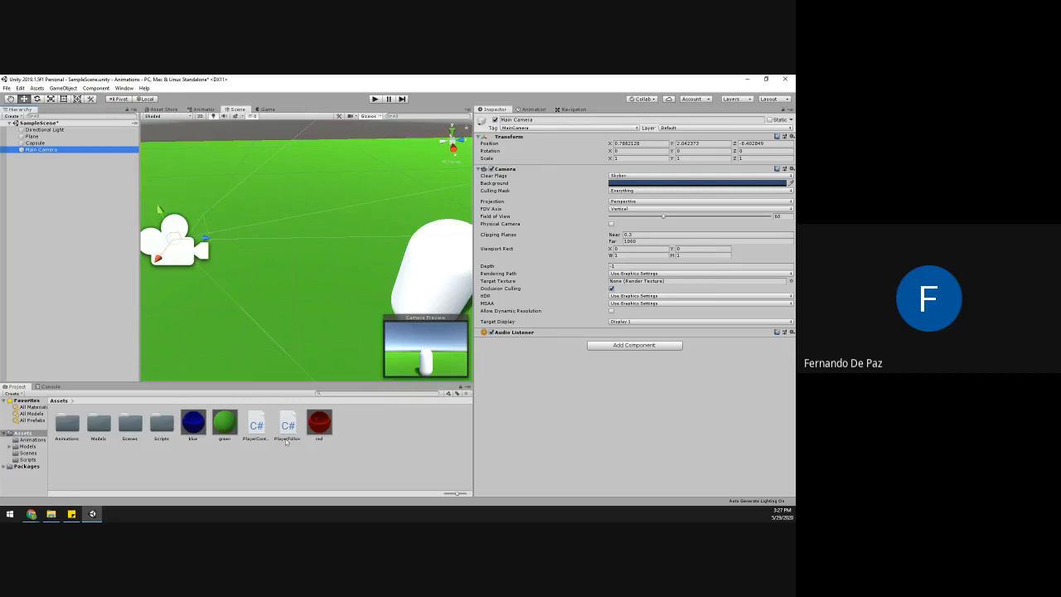
{"action": "left_click_drag", "start_coordinate": [288, 424], "coordinate": [580, 365]}
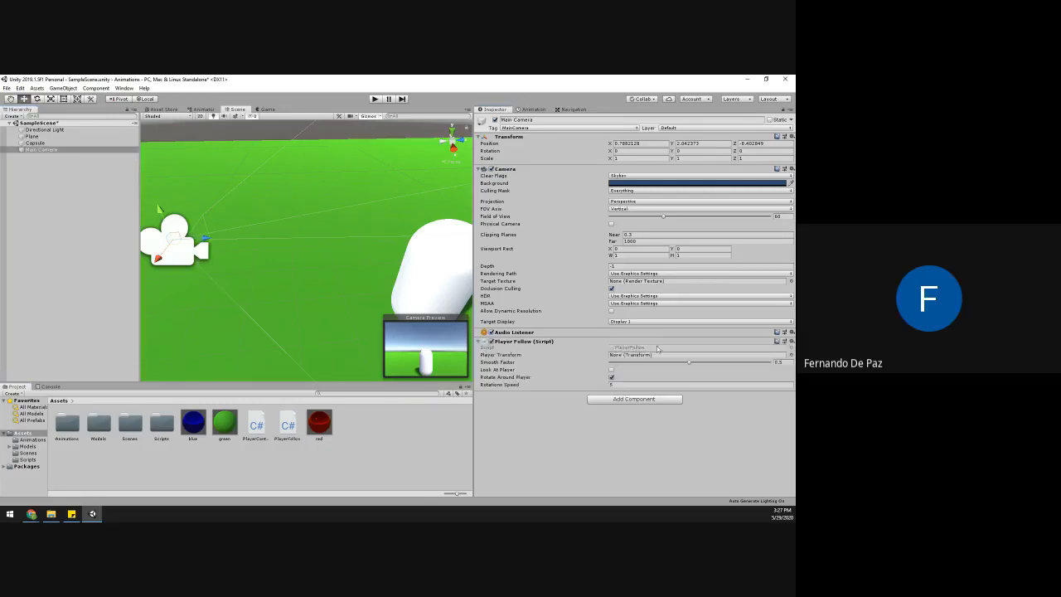
- Examine the camera's placement relative to the capsule from different angles, ending with the Main Camera selected
{"action": "left_click_drag", "start_coordinate": [356, 291], "coordinate": [291, 238], "text": "alt"}
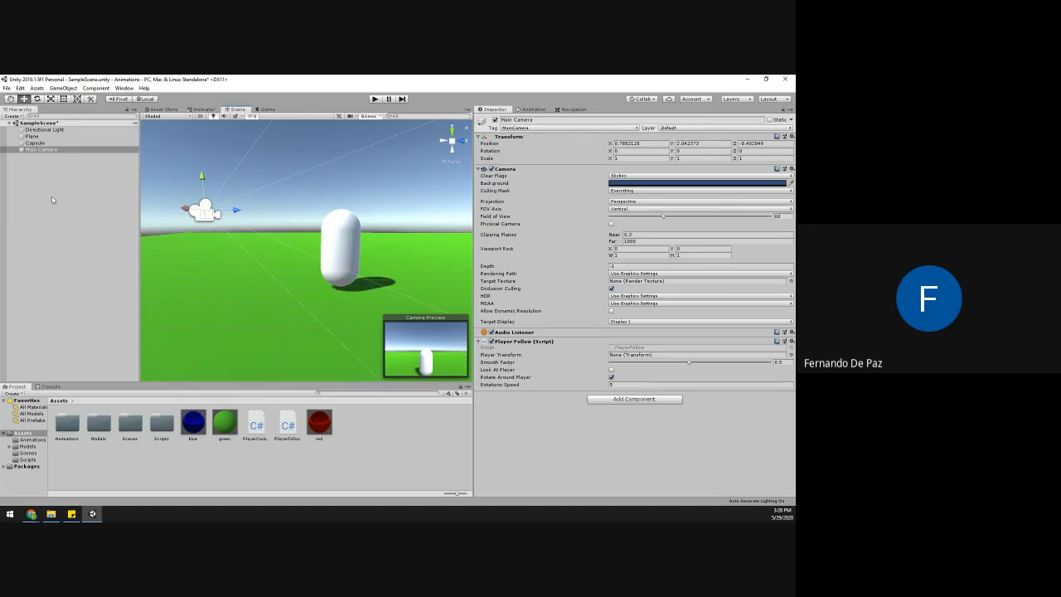
{"action": "left_click_drag", "start_coordinate": [407, 229], "coordinate": [281, 253], "text": "alt"}
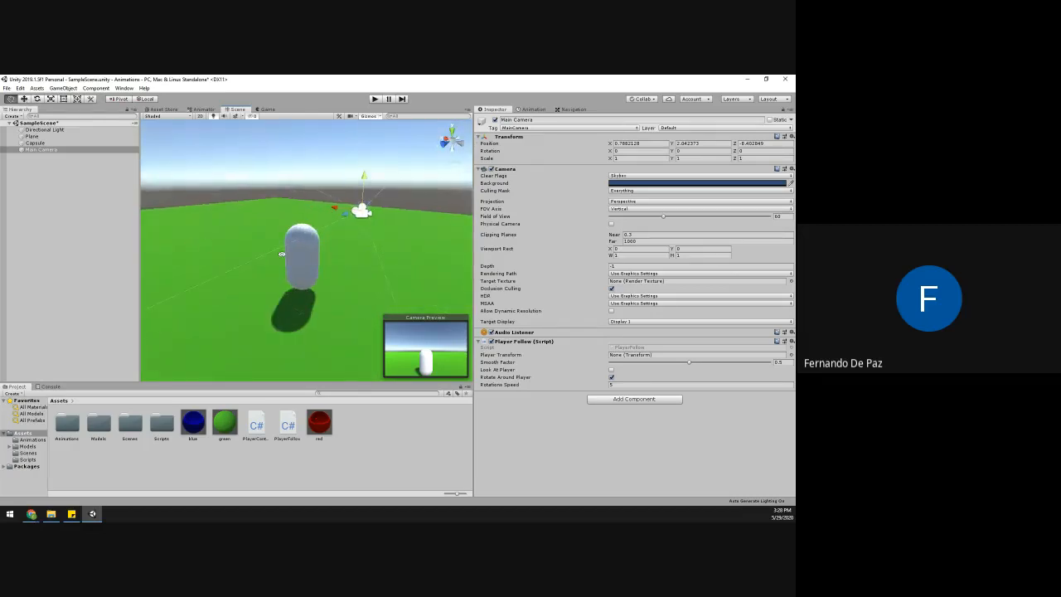
{"action": "left_click", "coordinate": [314, 266]}
{"action": "left_click", "coordinate": [41, 149]}
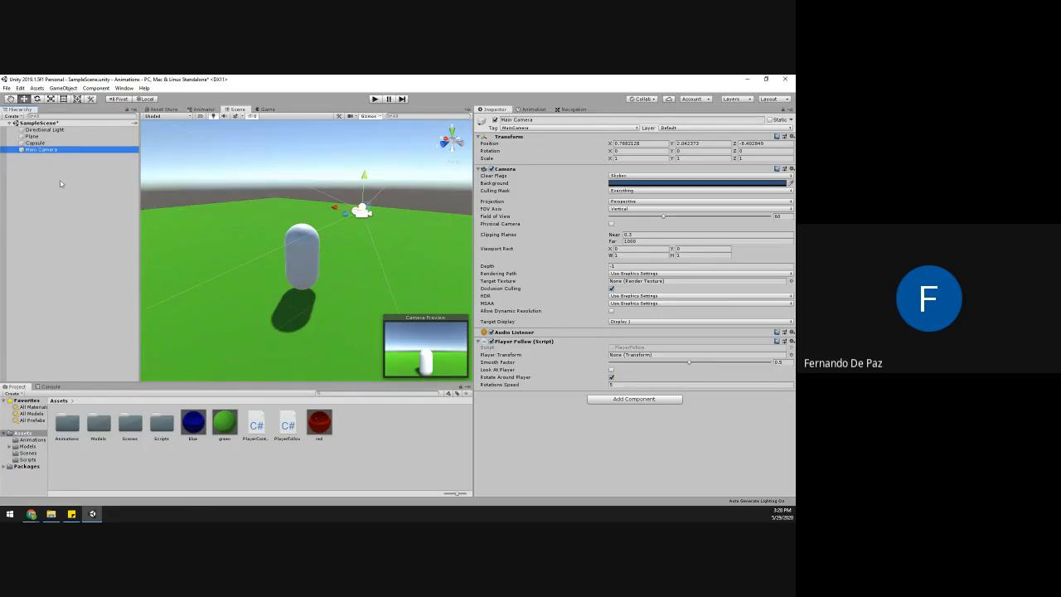
- Review the capsule's Rigidbody position and rotation constraints, then reselect the Main Camera
{"action": "left_click_drag", "start_coordinate": [222, 178], "coordinate": [377, 219], "text": "alt"}
{"action": "left_click_drag", "start_coordinate": [269, 211], "coordinate": [315, 237], "text": "alt"}
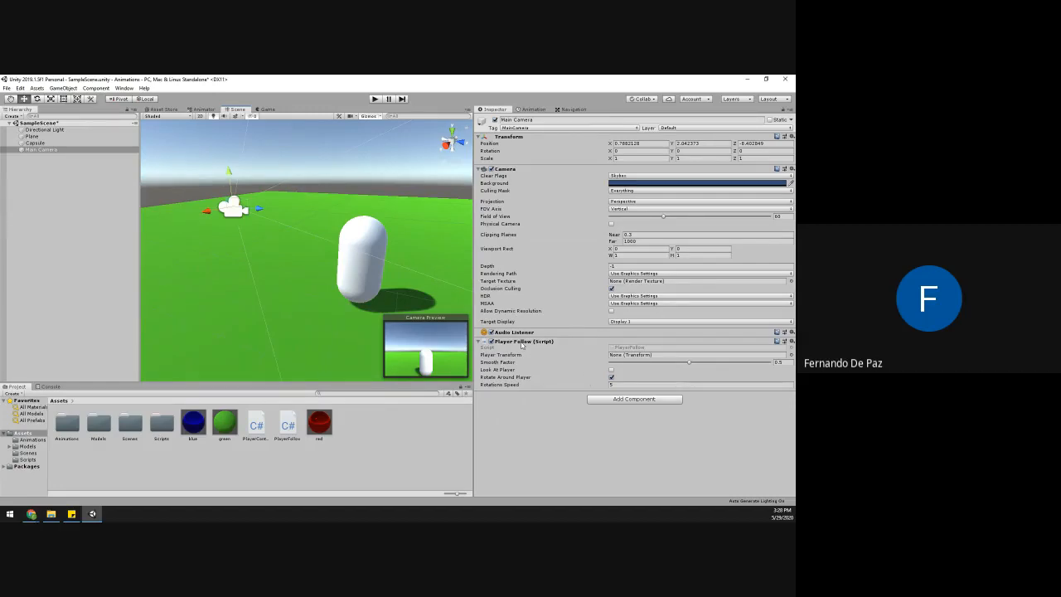
{"action": "left_click", "coordinate": [52, 143]}
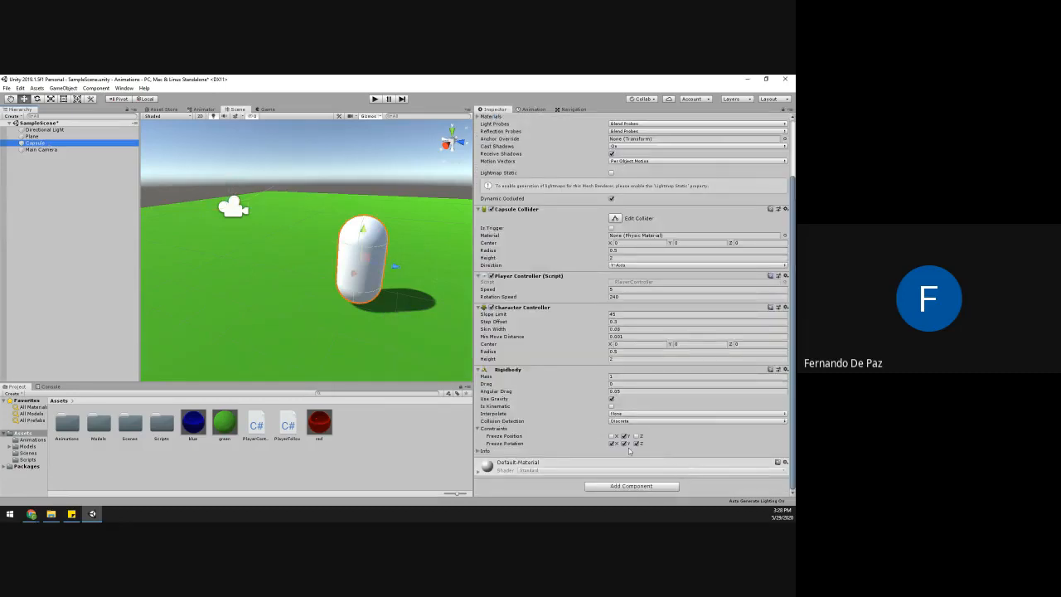
{"action": "left_click", "coordinate": [612, 444]}
{"action": "left_click", "coordinate": [43, 150]}
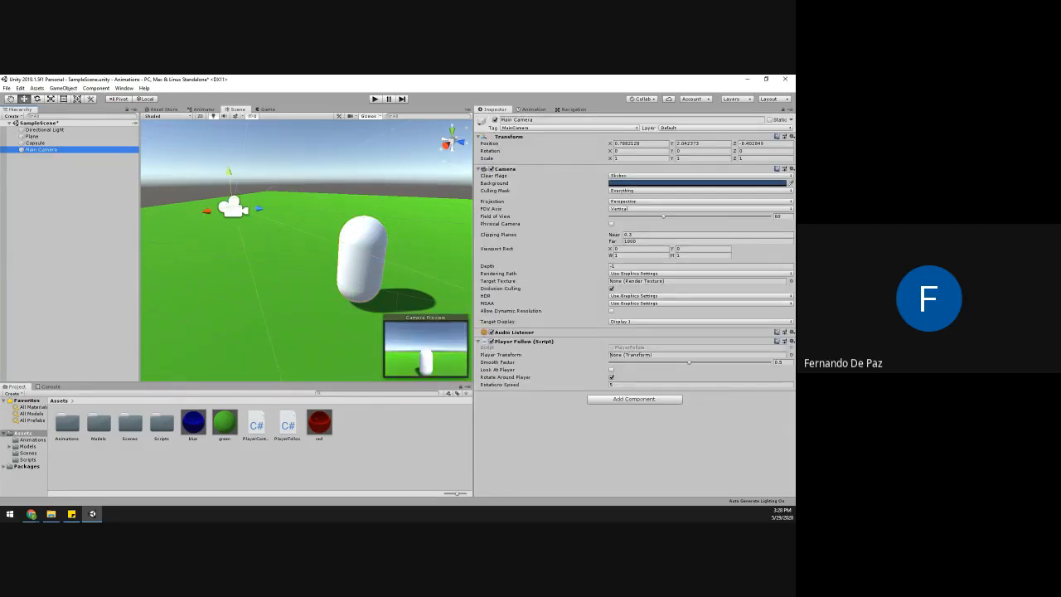
- Create an empty child object under the Capsule and name it View Target
{"action": "left_click", "coordinate": [35, 143]}
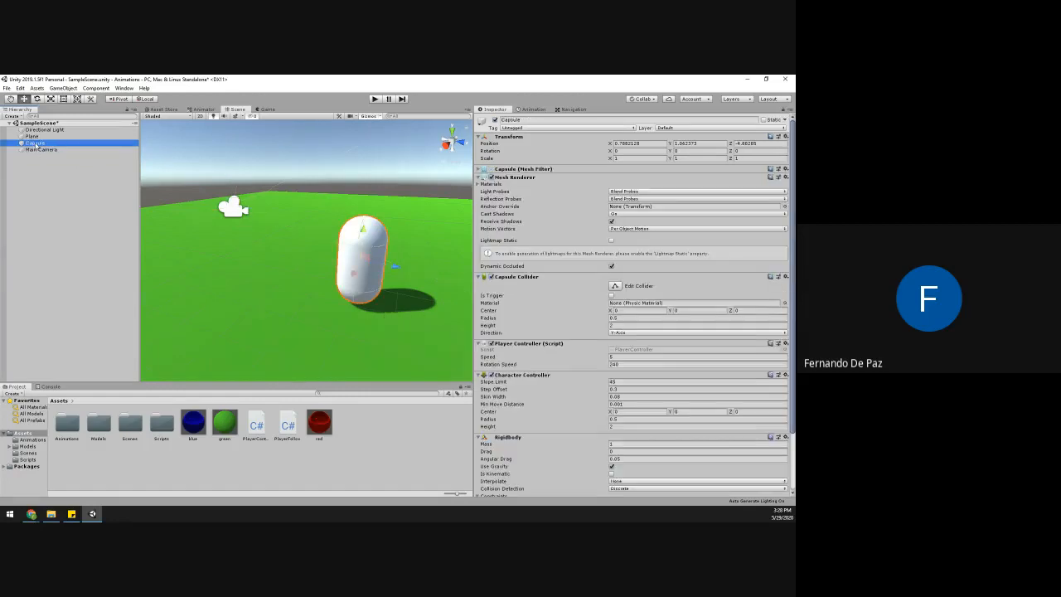
{"action": "right_click", "coordinate": [35, 142]}
{"action": "left_click", "coordinate": [58, 228]}
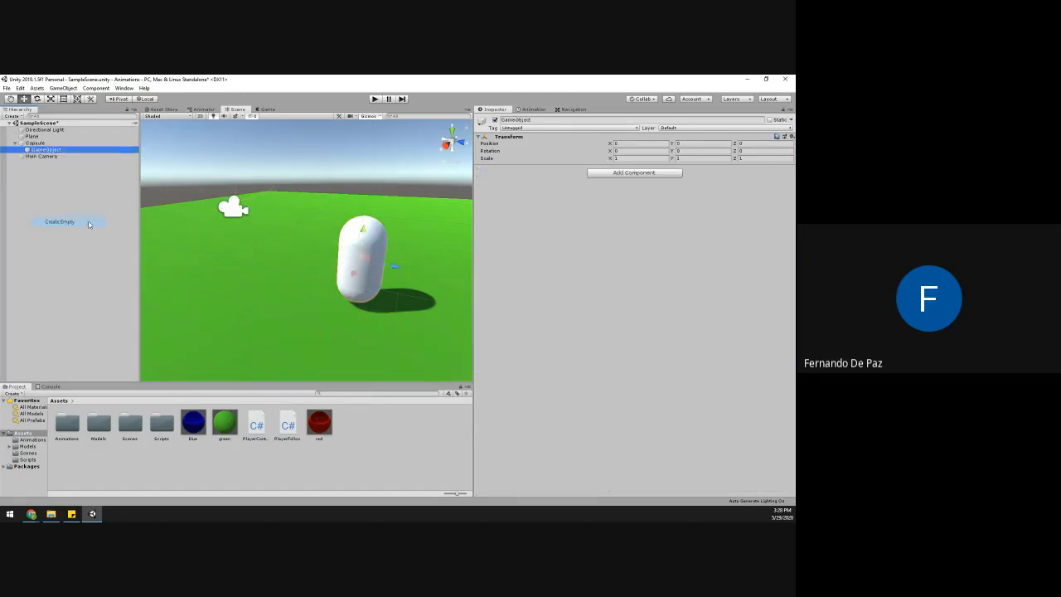
{"action": "left_click", "coordinate": [500, 128]}
{"action": "left_click", "coordinate": [535, 121]}
{"action": "left_click", "coordinate": [534, 121]}
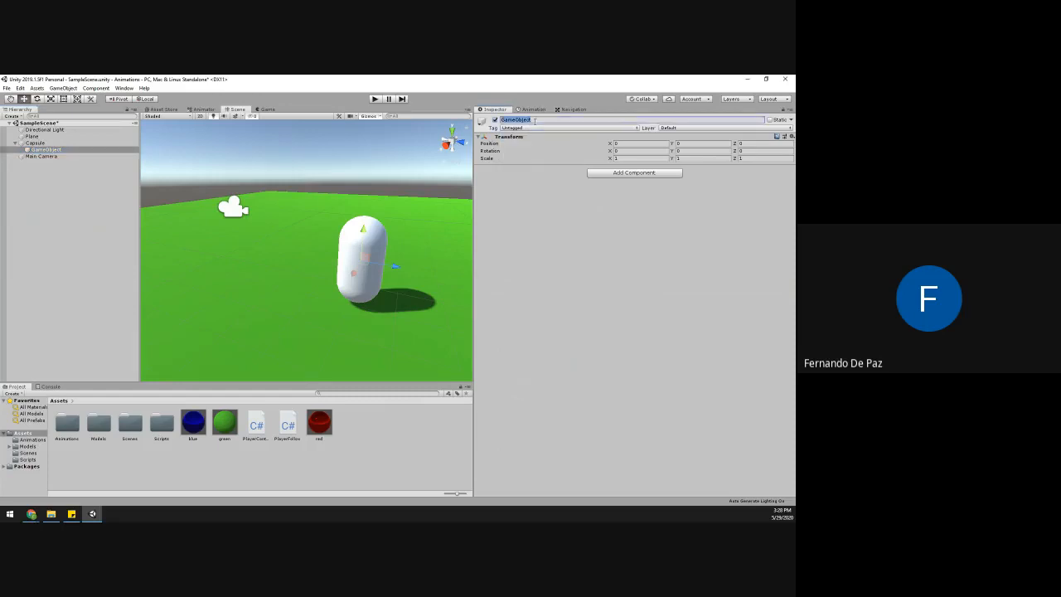
{"action": "type", "text": "View Target"}
{"action": "key", "text": "Return"}
- Give View Target a red label icon and raise it near the capsule's top, at about Y 0.68
{"action": "left_click", "coordinate": [482, 121]}
{"action": "left_click", "coordinate": [512, 147]}
{"action": "left_click", "coordinate": [498, 126]}
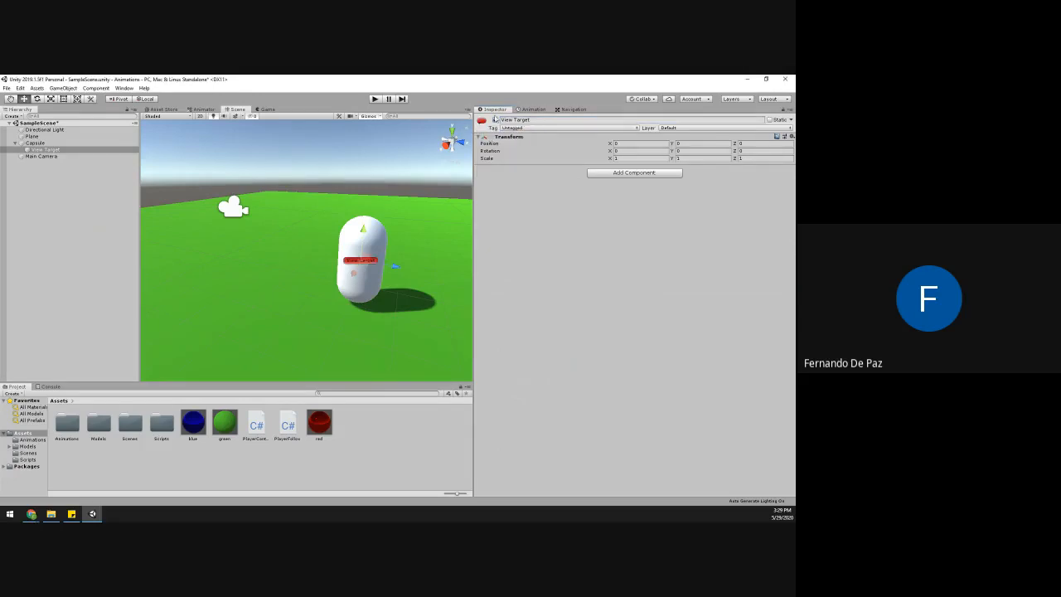
{"action": "left_click_drag", "start_coordinate": [393, 282], "coordinate": [357, 199], "text": "alt"}
{"action": "left_click_drag", "start_coordinate": [362, 241], "coordinate": [331, 192], "text": "alt"}
{"action": "left_click_drag", "start_coordinate": [250, 204], "coordinate": [369, 222], "text": "alt"}
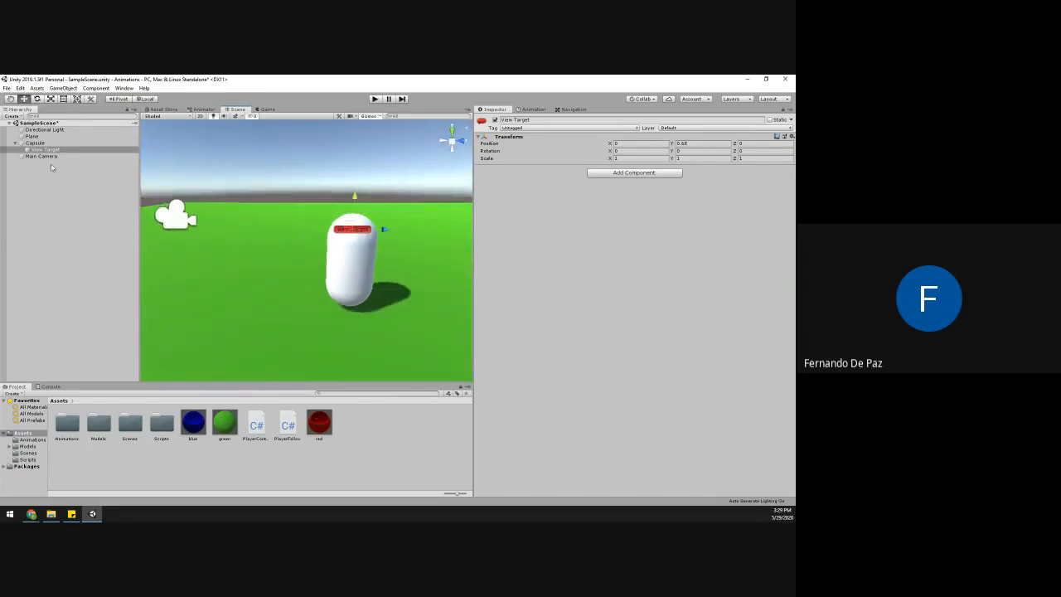
- Assign View Target as the Main Camera's Player Transform in Player Follow and enable Look At Player
{"action": "left_click", "coordinate": [36, 157]}
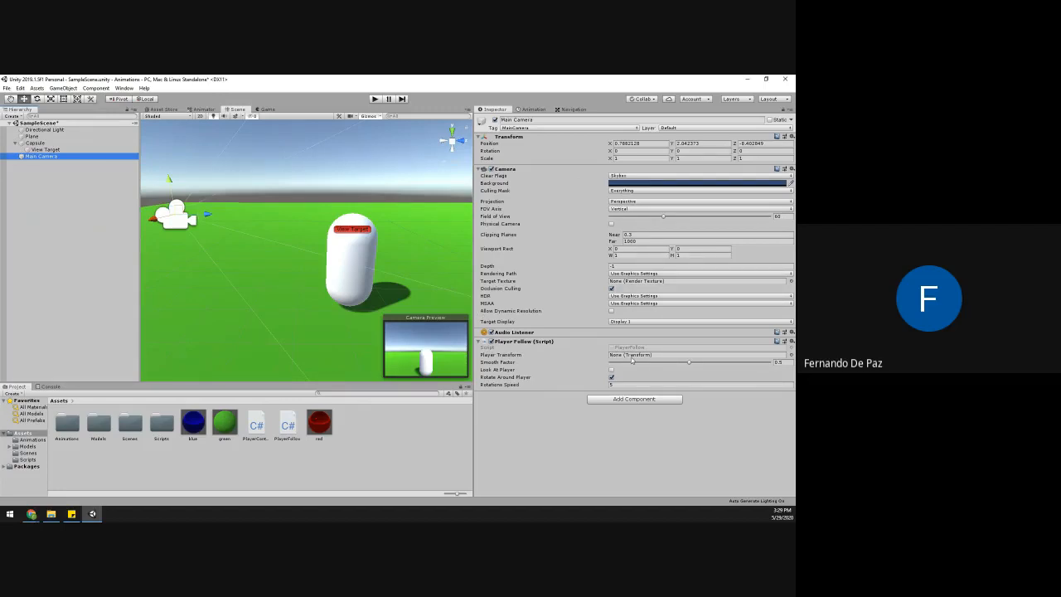
{"action": "left_click_drag", "start_coordinate": [36, 156], "coordinate": [638, 358]}
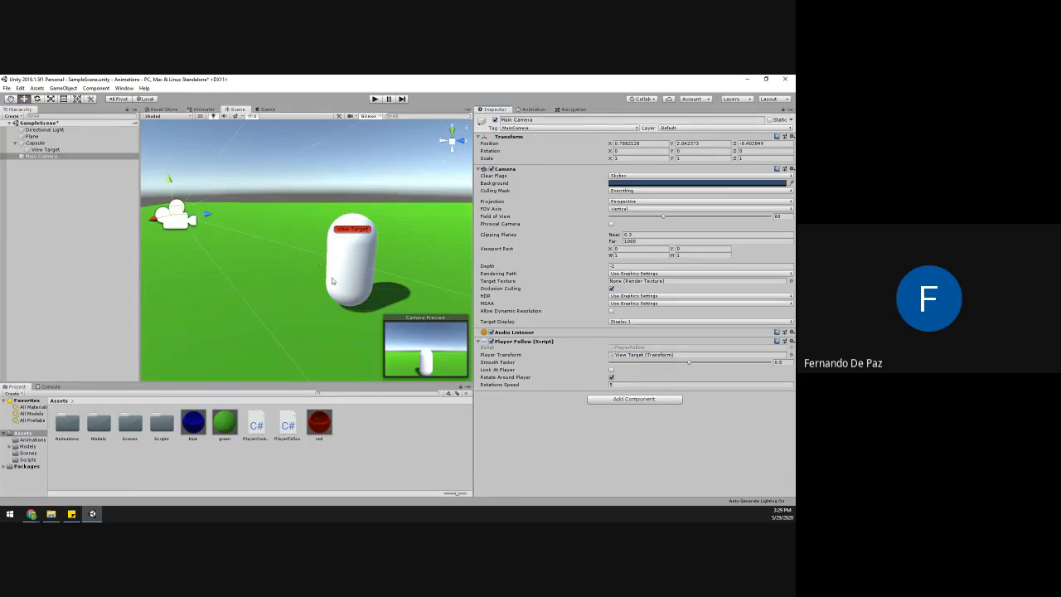
{"action": "left_click", "coordinate": [611, 368]}
- Play-test the scene to check how the camera follows and rotates around the capsule, and stop the test
{"action": "left_click", "coordinate": [374, 99]}
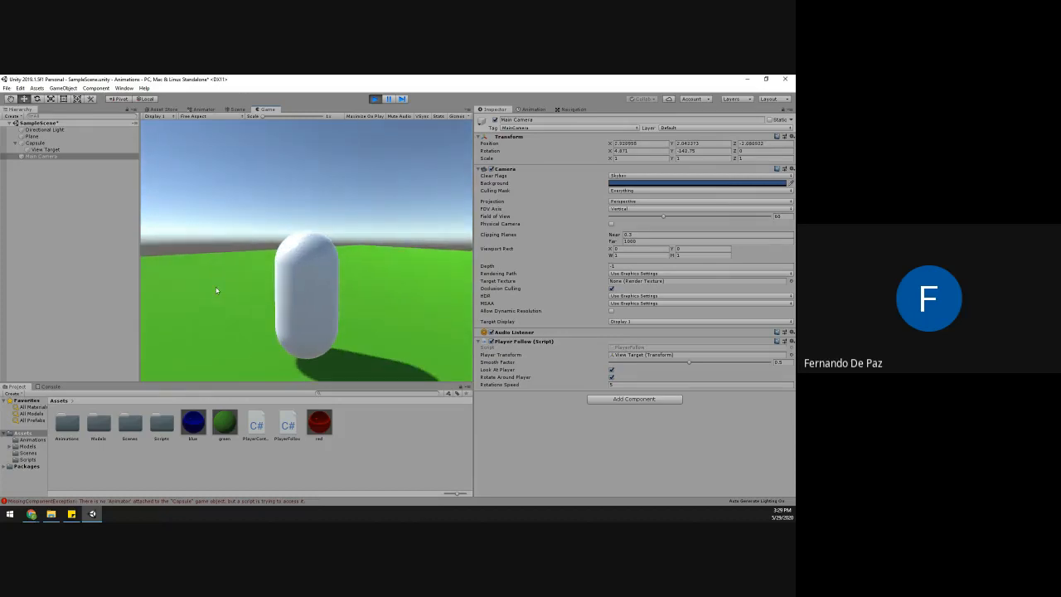
{"action": "left_click", "coordinate": [374, 99]}
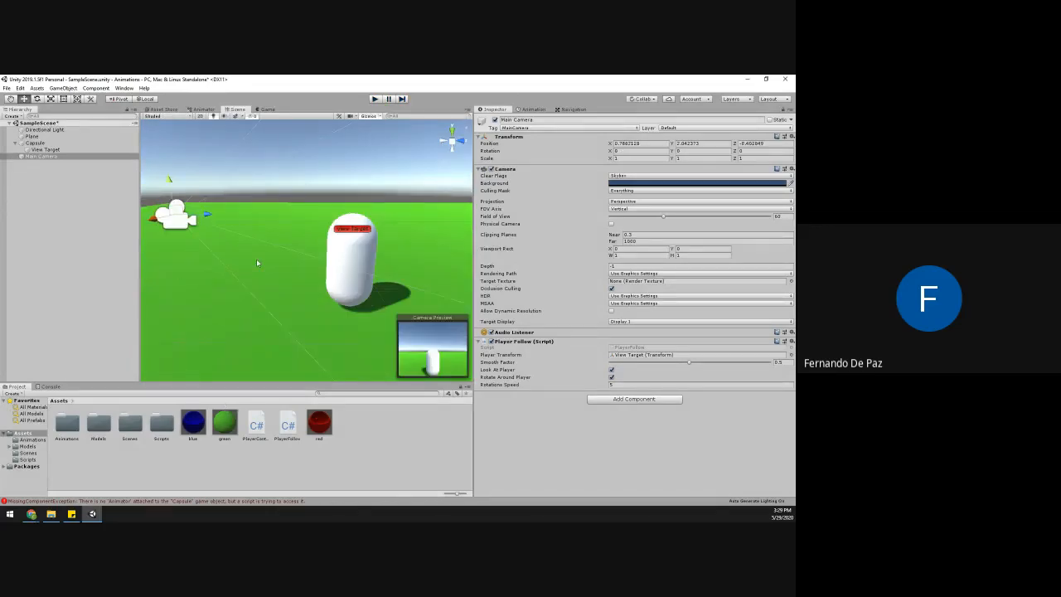
{"action": "left_click", "coordinate": [31, 513]}
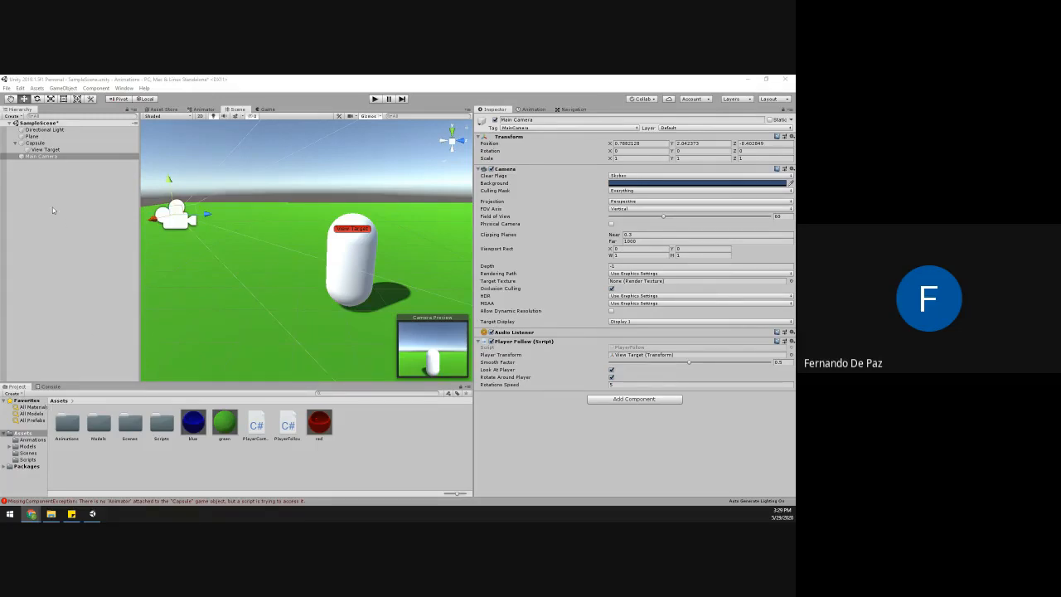
{"action": "left_click", "coordinate": [49, 150]}
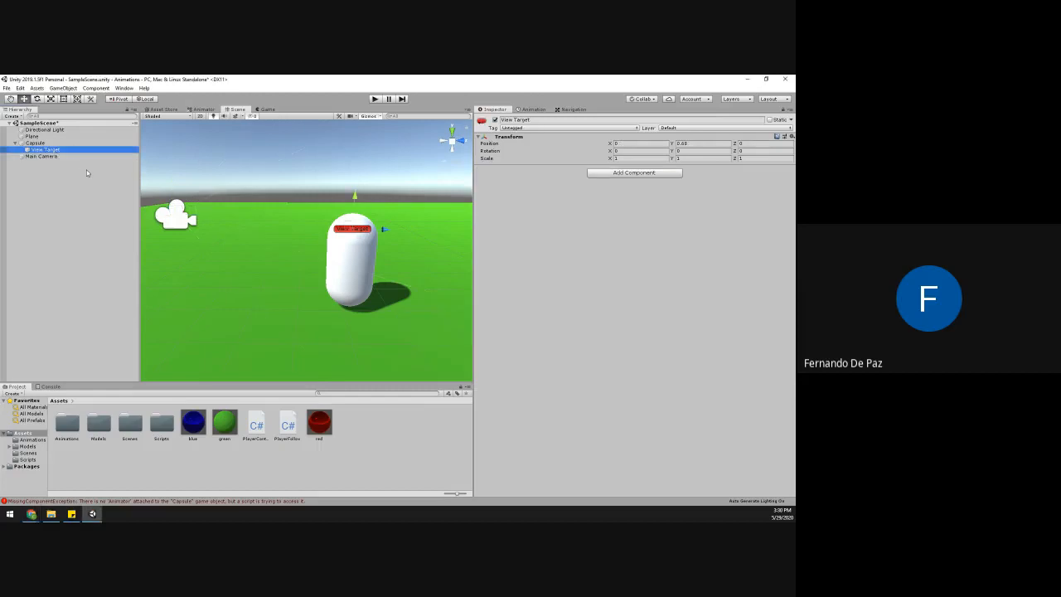
{"action": "right_click", "coordinate": [38, 144]}
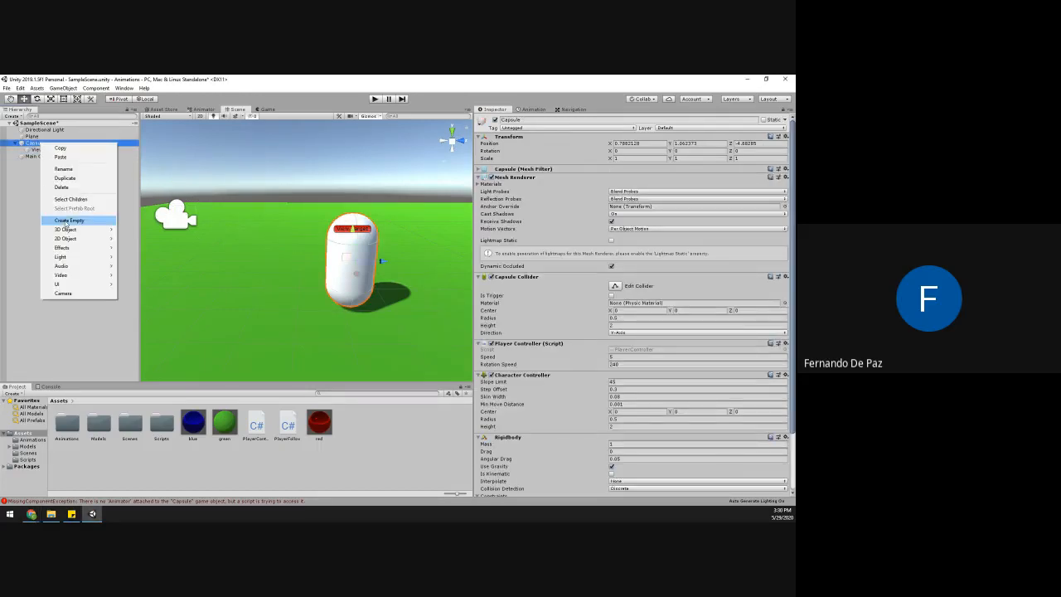
{"action": "left_click", "coordinate": [22, 202]}
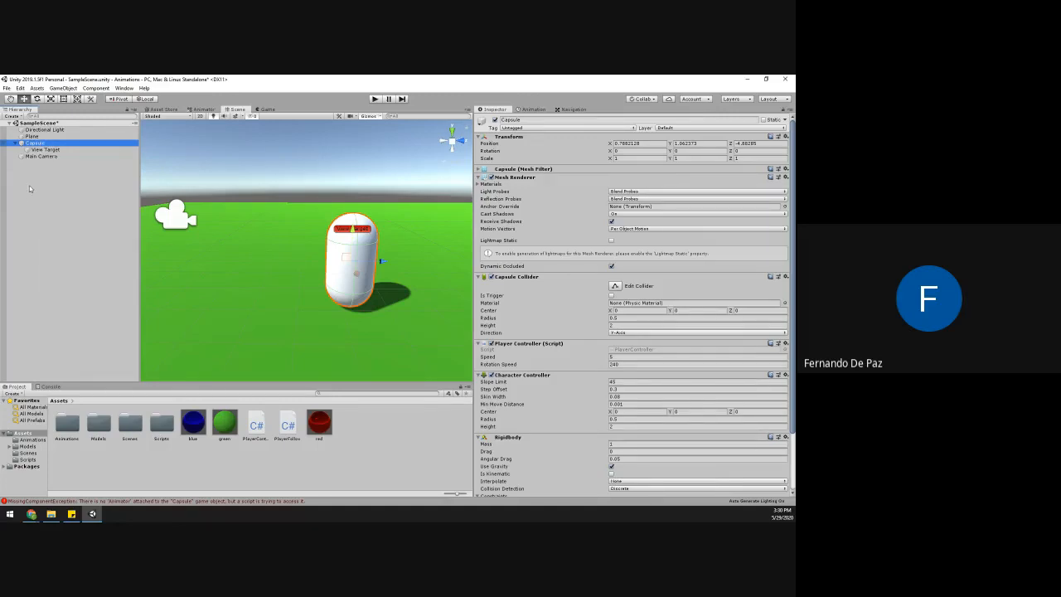
- Clear View Target's red icon and give it an orange label icon instead
{"action": "left_click", "coordinate": [46, 151]}
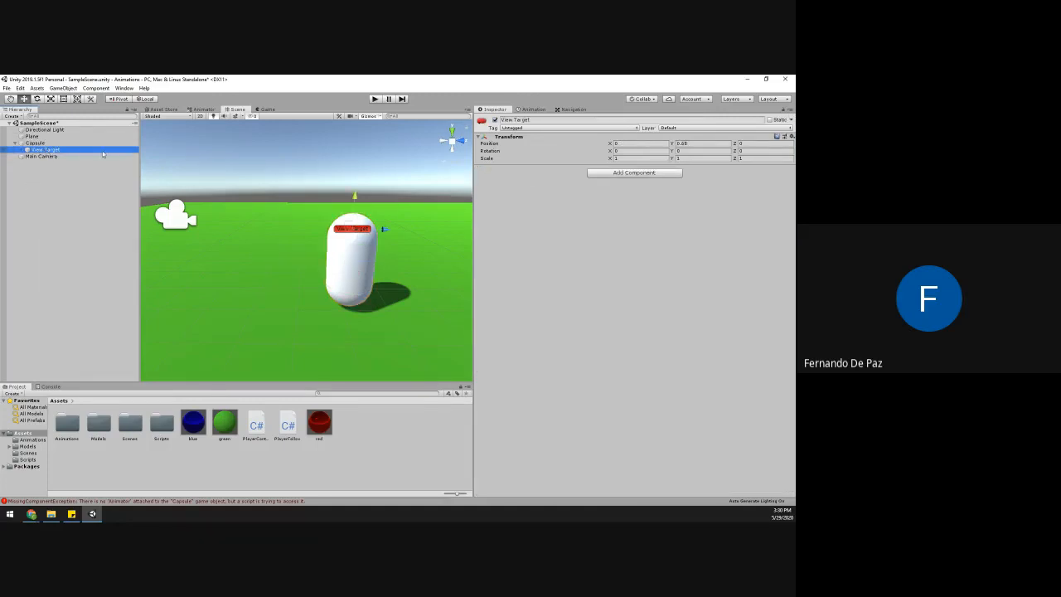
{"action": "left_click", "coordinate": [544, 118]}
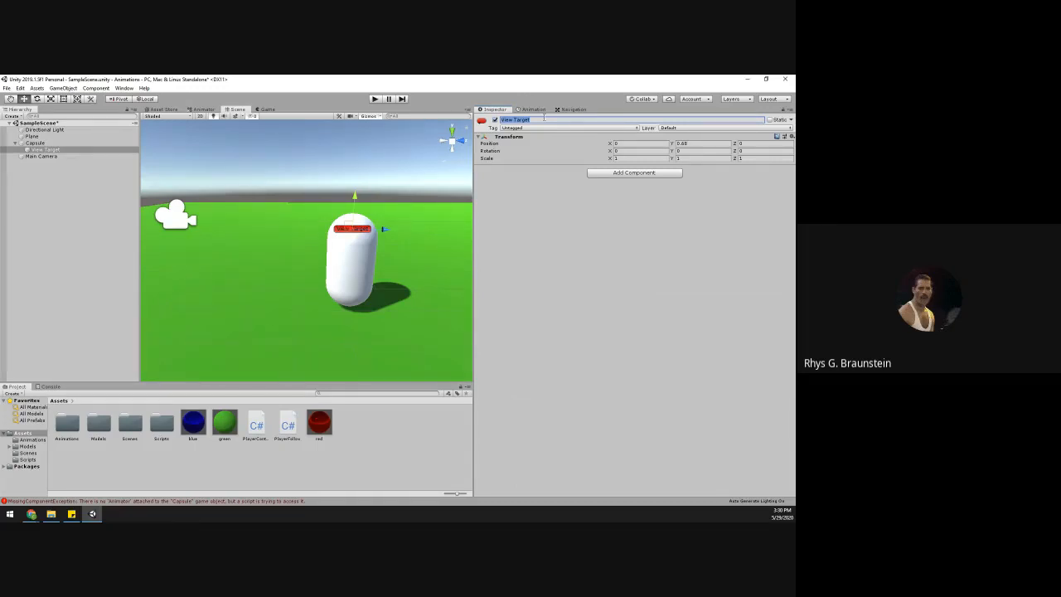
{"action": "left_click", "coordinate": [482, 121]}
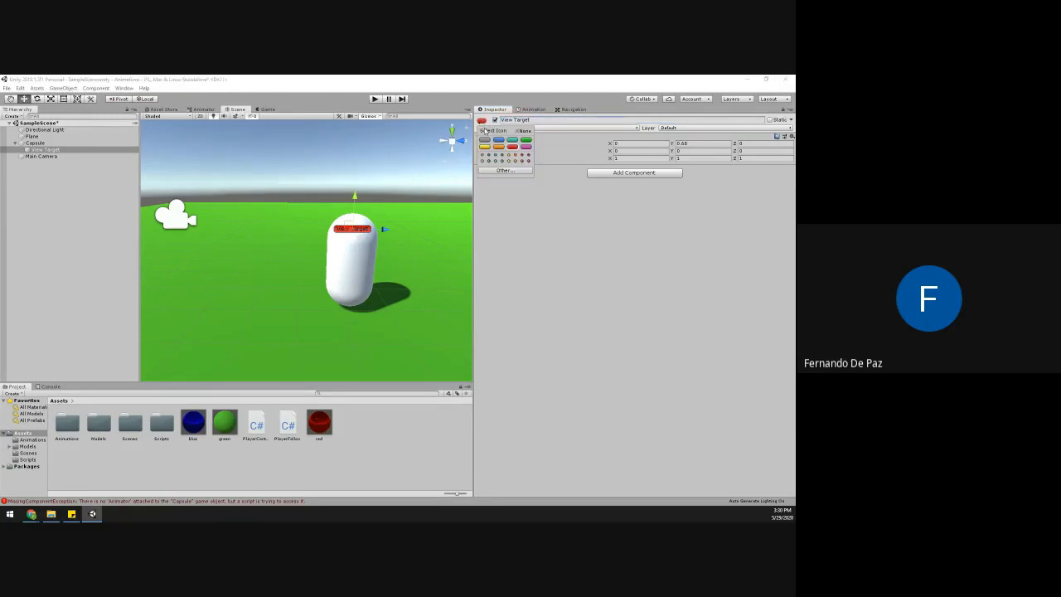
{"action": "left_click", "coordinate": [524, 131]}
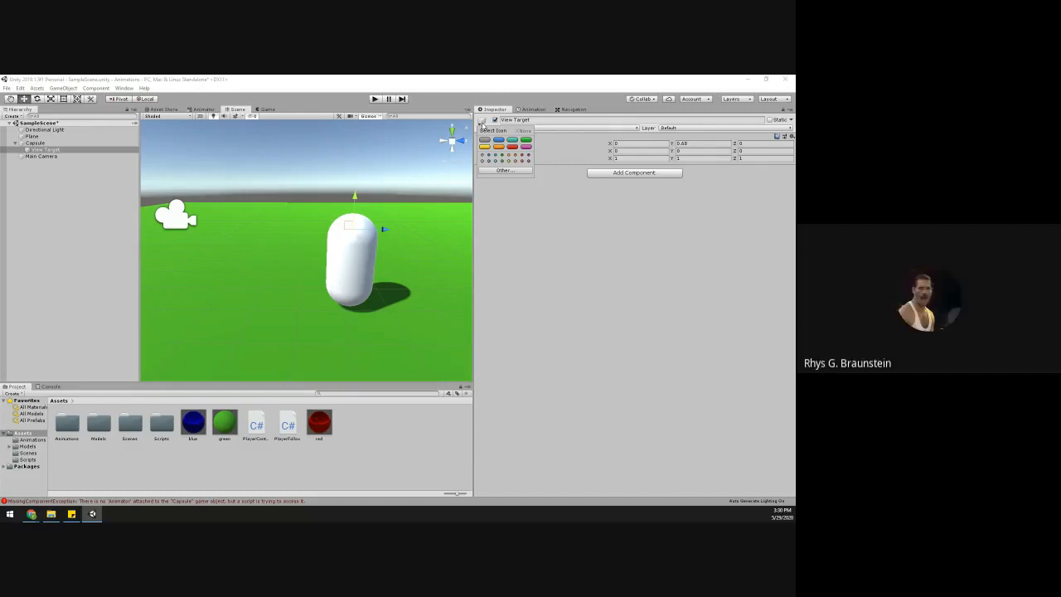
{"action": "left_click", "coordinate": [498, 146]}
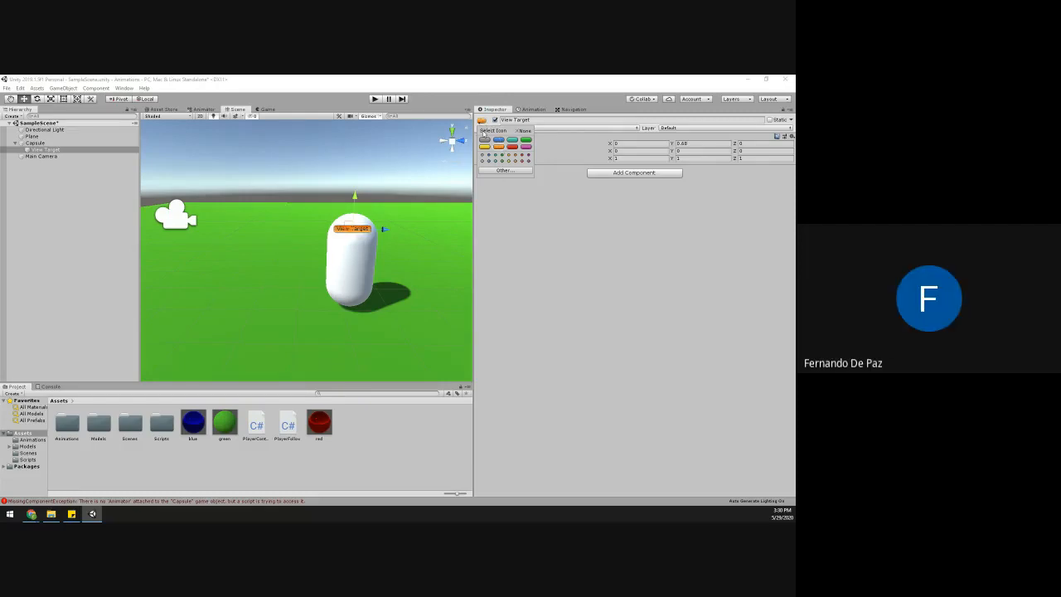
{"action": "left_click", "coordinate": [557, 237]}
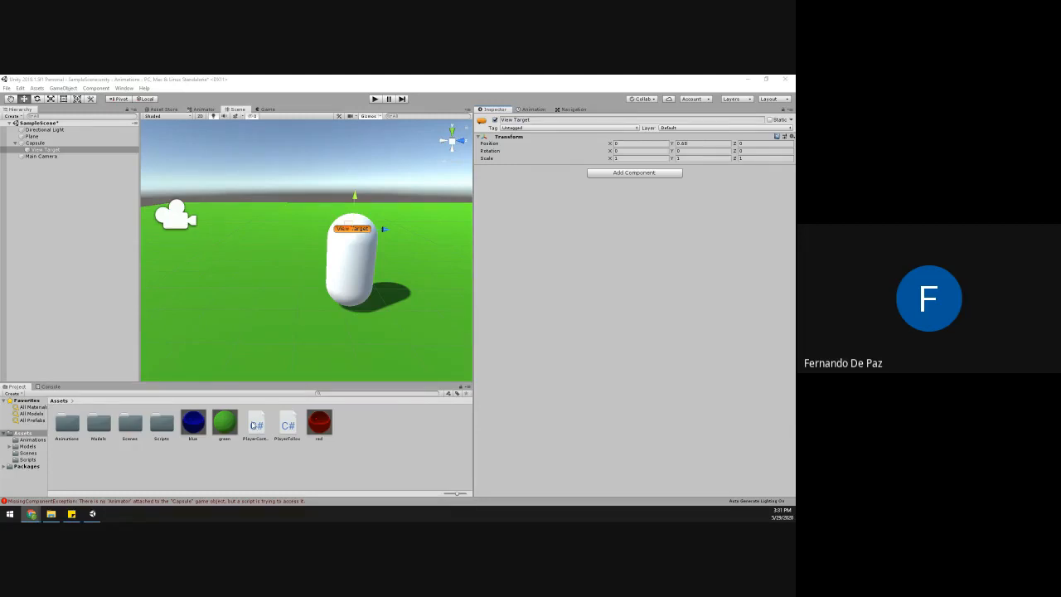
- Open the PlayerController script in Visual Studio and examine its rotation, grounded-movement and gravity code
{"action": "double_click", "coordinate": [253, 424]}
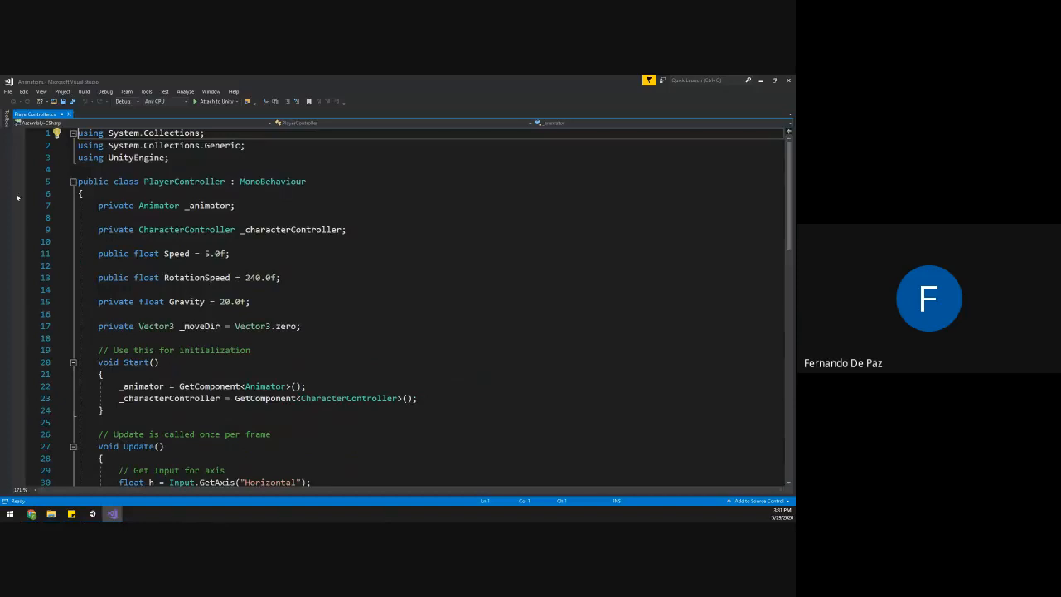
{"action": "scroll", "coordinate": [237, 312], "scroll_direction": "down", "scroll_amount": 11}
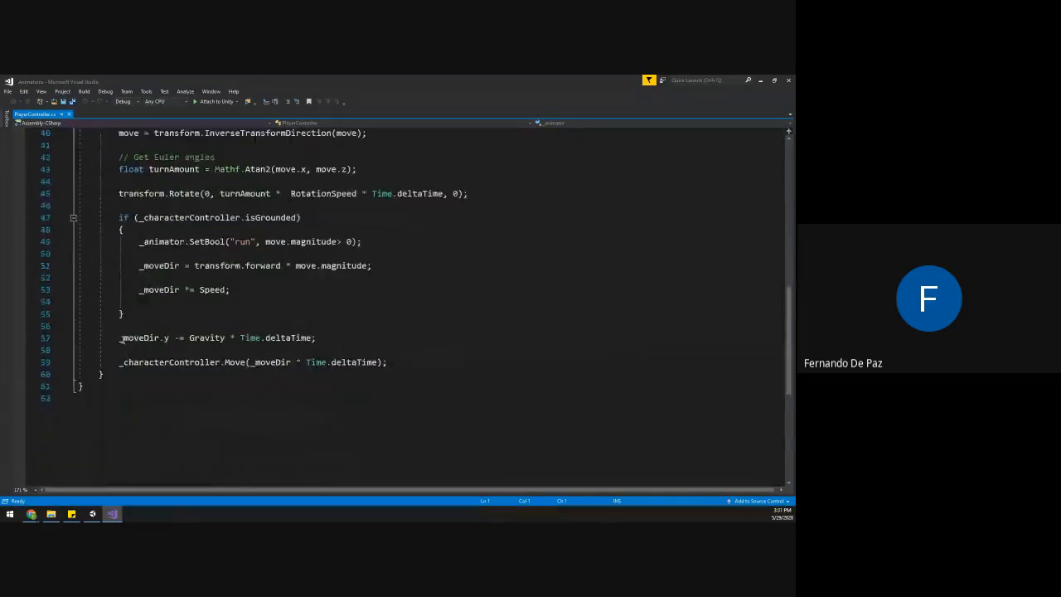
{"action": "scroll", "coordinate": [182, 273], "scroll_direction": "up", "scroll_amount": 2}
{"action": "scroll", "coordinate": [249, 332], "scroll_direction": "down", "scroll_amount": 4}
{"action": "scroll", "coordinate": [201, 313], "scroll_direction": "up", "scroll_amount": 2}
{"action": "scroll", "coordinate": [201, 313], "scroll_direction": "down", "scroll_amount": 2}
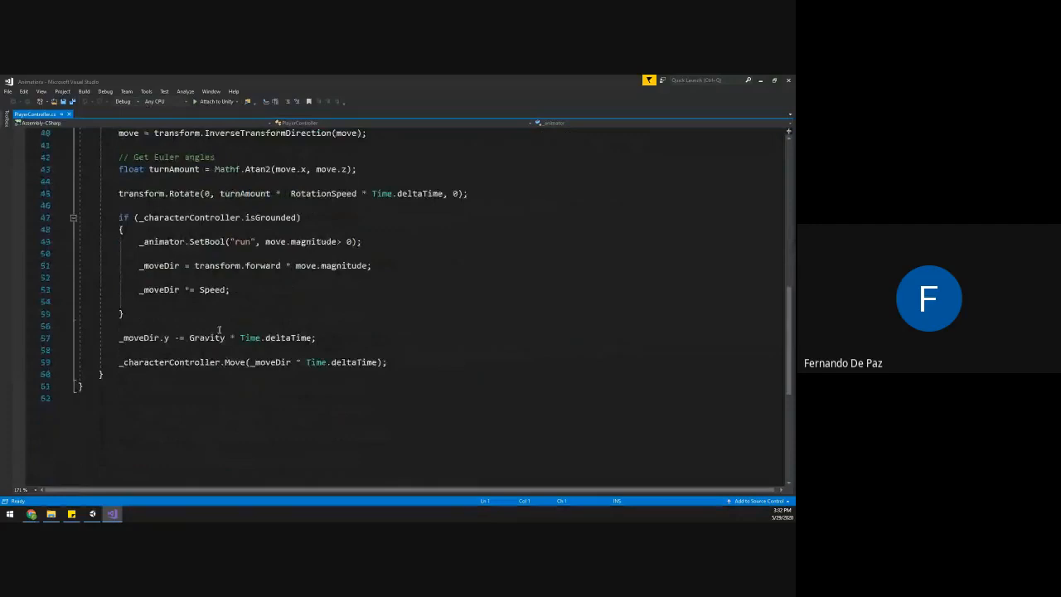
{"action": "left_click", "coordinate": [147, 298]}
{"action": "left_click_drag", "start_coordinate": [152, 280], "coordinate": [136, 314]}
{"action": "left_click", "coordinate": [172, 242]}
{"action": "left_click_drag", "start_coordinate": [156, 229], "coordinate": [319, 323]}
{"action": "left_click_drag", "start_coordinate": [219, 280], "coordinate": [210, 193]}
{"action": "scroll", "coordinate": [259, 311], "scroll_direction": "up", "scroll_amount": 3}
{"action": "scroll", "coordinate": [191, 310], "scroll_direction": "down", "scroll_amount": 1}
- Switch to Unity to preview the PlayerFollow script's code, and return to PlayerController in Visual Studio
{"action": "left_click_drag", "start_coordinate": [414, 82], "coordinate": [0, 234]}
{"action": "left_click", "coordinate": [288, 423]}
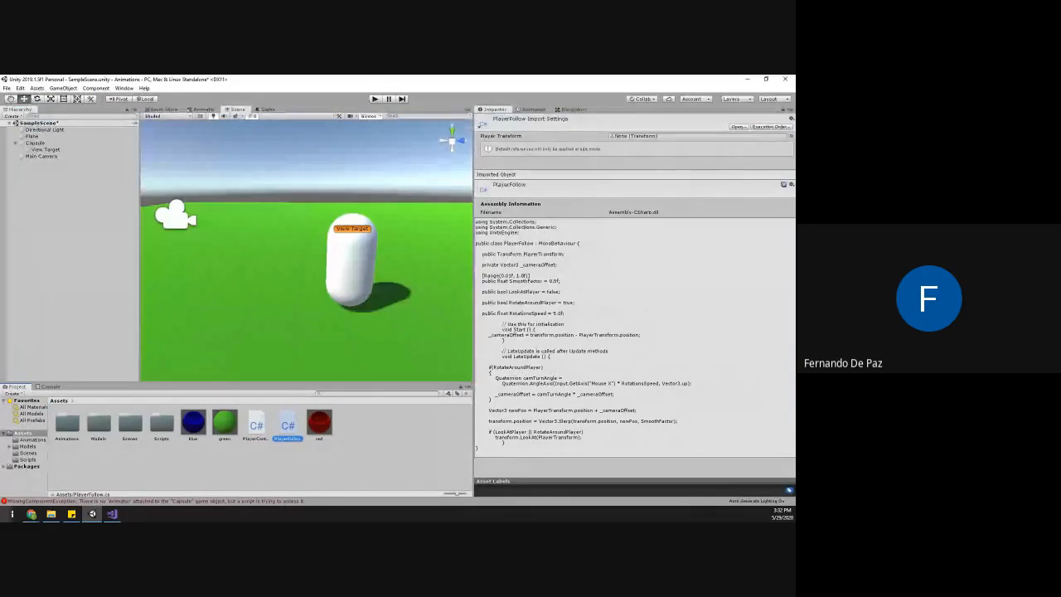
{"action": "left_click_drag", "start_coordinate": [0, 224], "coordinate": [521, 76]}
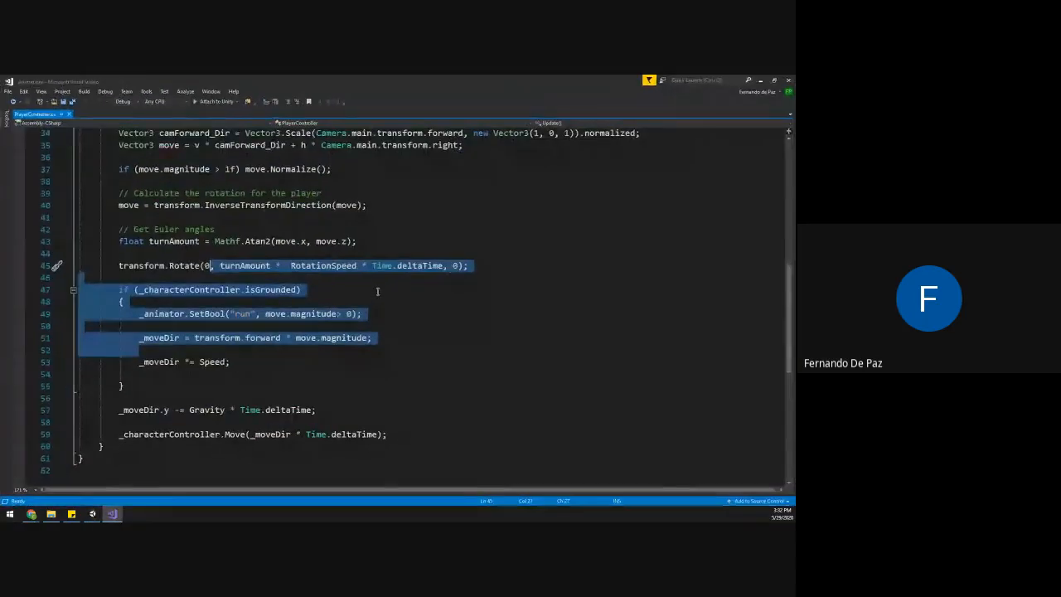
- Examine PlayerController's axis input code and its field declarations, from the Animator reference to the speed and gravity variables
{"action": "scroll", "coordinate": [380, 277], "scroll_direction": "up", "scroll_amount": 4}
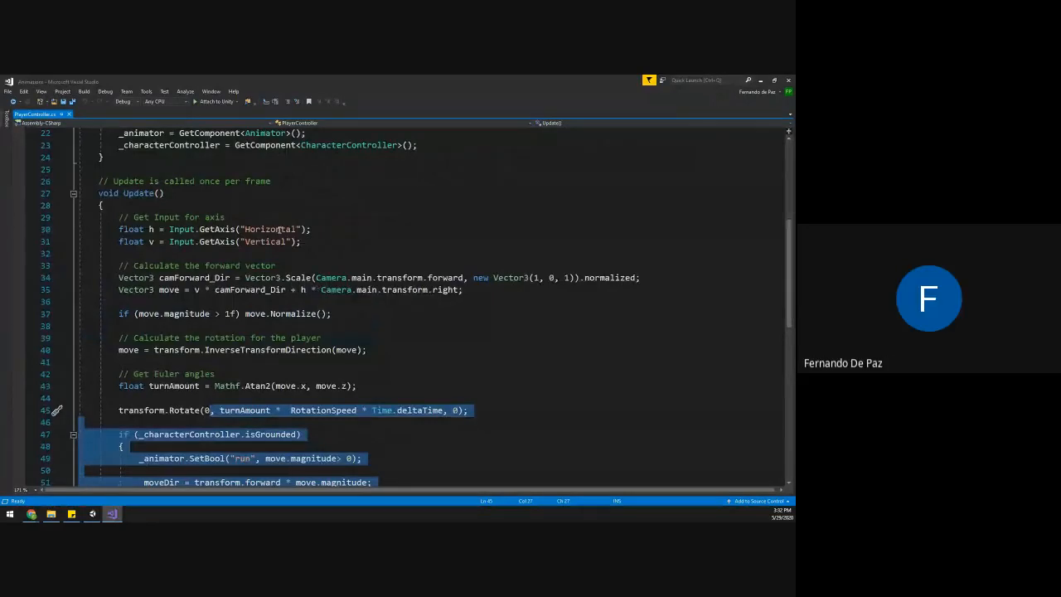
{"action": "scroll", "coordinate": [96, 240], "scroll_direction": "up", "scroll_amount": 7}
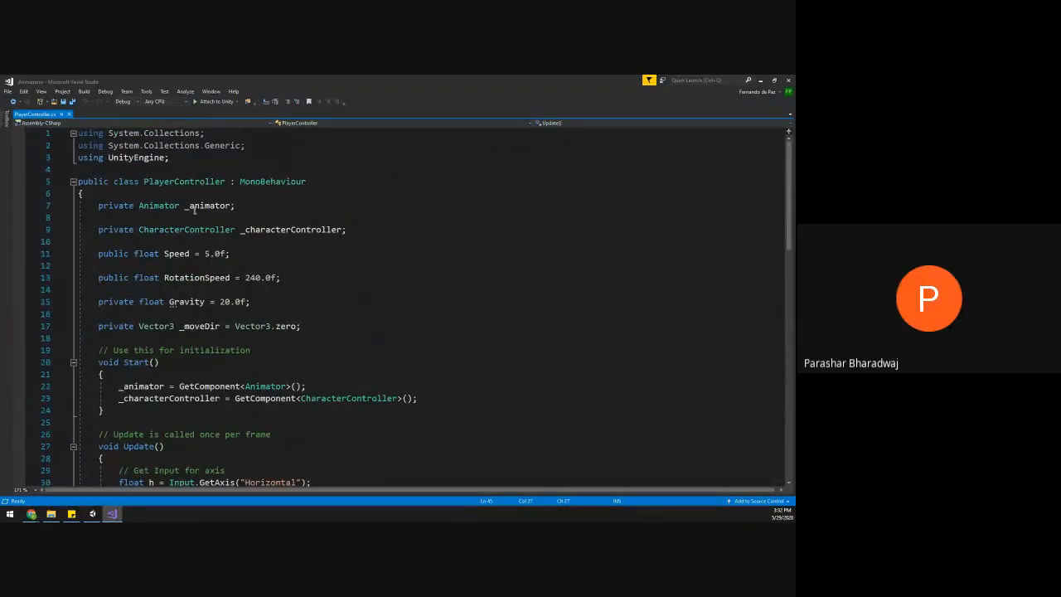
{"action": "left_click_drag", "start_coordinate": [189, 212], "coordinate": [279, 232]}
{"action": "left_click", "coordinate": [274, 294]}
{"action": "left_click_drag", "start_coordinate": [145, 196], "coordinate": [217, 290]}
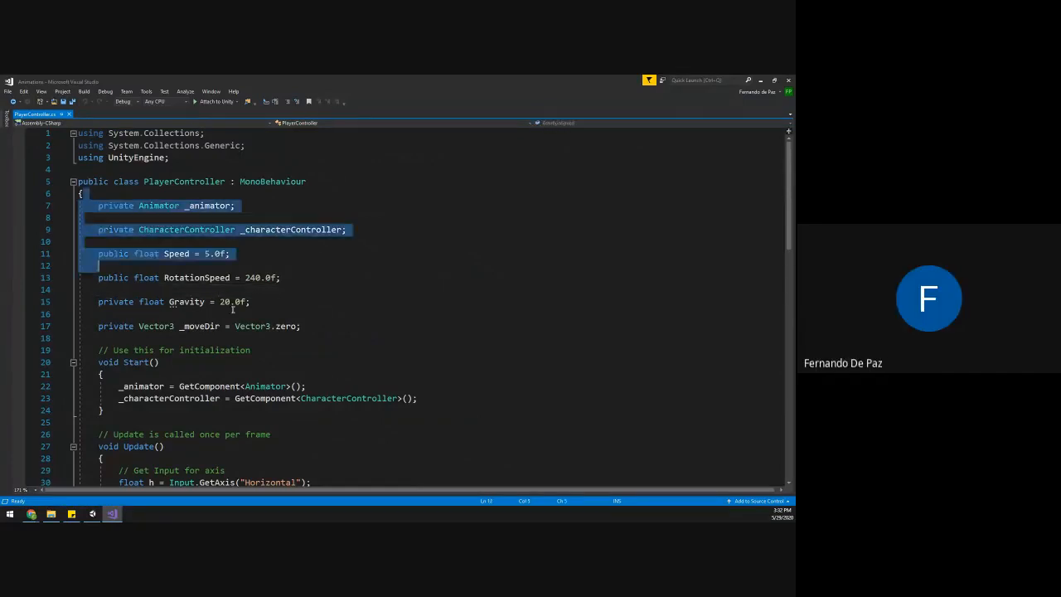
{"action": "left_click", "coordinate": [232, 313]}
{"action": "left_click", "coordinate": [246, 211]}
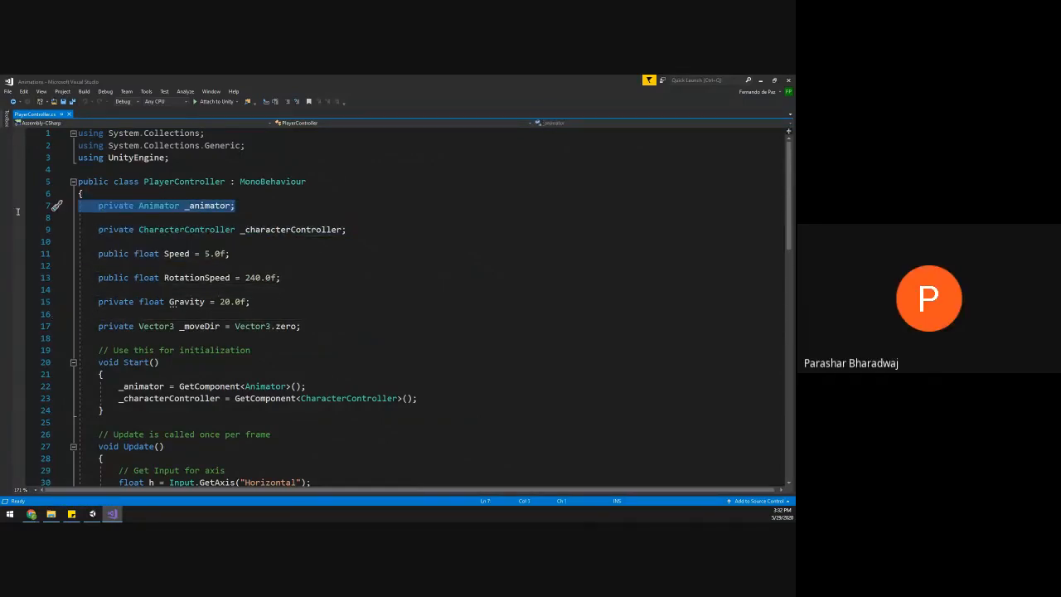
{"action": "key", "text": "Down"}
{"action": "key", "text": "Down"}
{"action": "key", "text": "Down"}
{"action": "key", "text": "Down"}
{"action": "left_click_drag", "start_coordinate": [236, 211], "coordinate": [238, 196]}
- Switch back to Unity, compare the components of the Capsule and the Main Camera, and collapse the Capsule's children
{"action": "left_click_drag", "start_coordinate": [302, 80], "coordinate": [1, 260]}
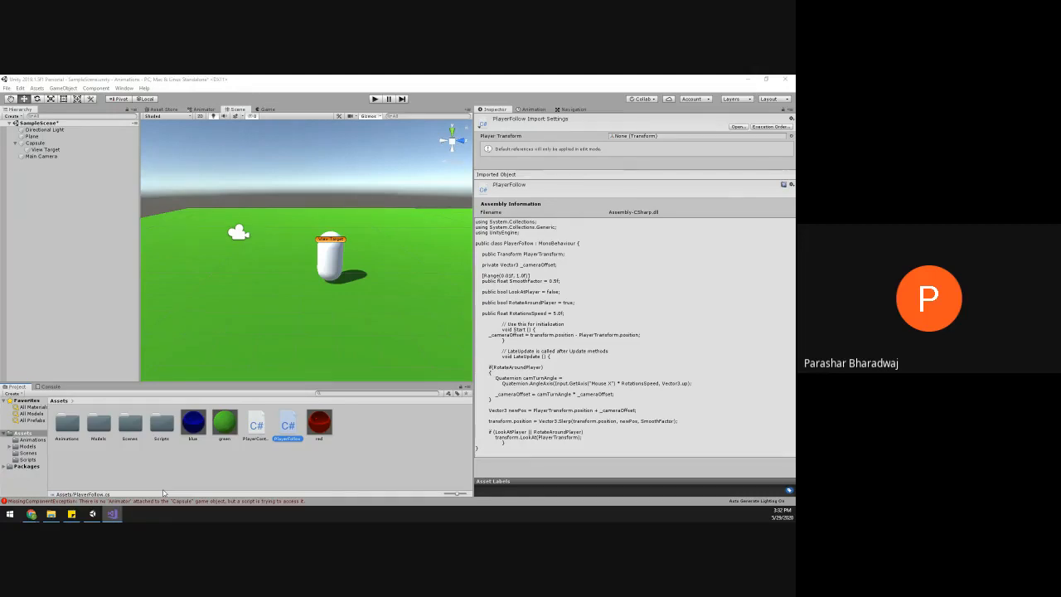
{"action": "left_click", "coordinate": [55, 144]}
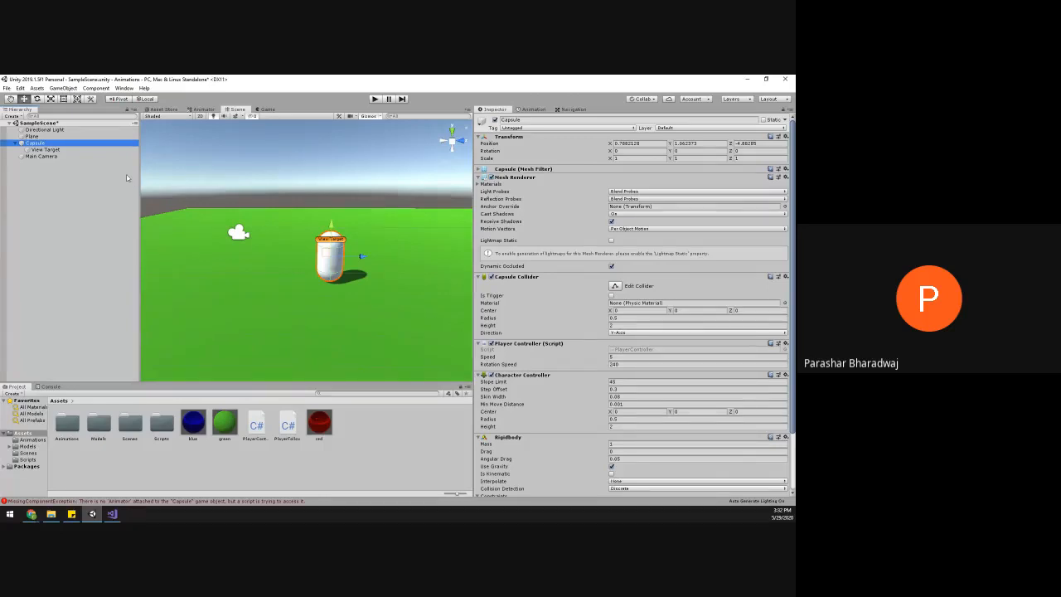
{"action": "left_click", "coordinate": [68, 156]}
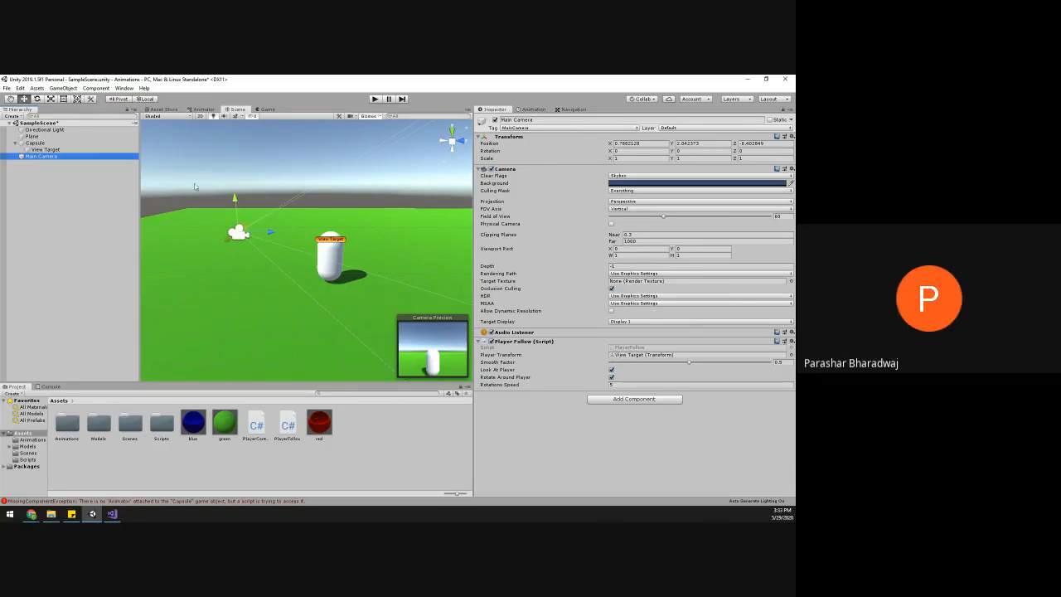
{"action": "left_click", "coordinate": [37, 142]}
{"action": "left_click", "coordinate": [41, 157]}
{"action": "left_click", "coordinate": [15, 142]}
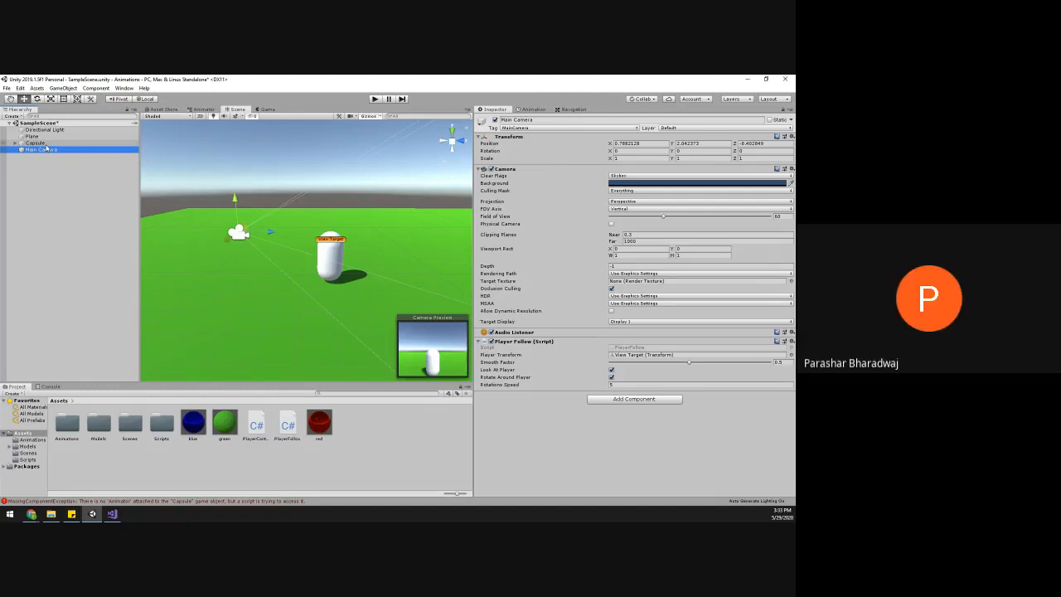
- Select the Capsule, check the error in the Console, and return to the PlayerController script in Visual Studio
{"action": "left_click", "coordinate": [338, 261]}
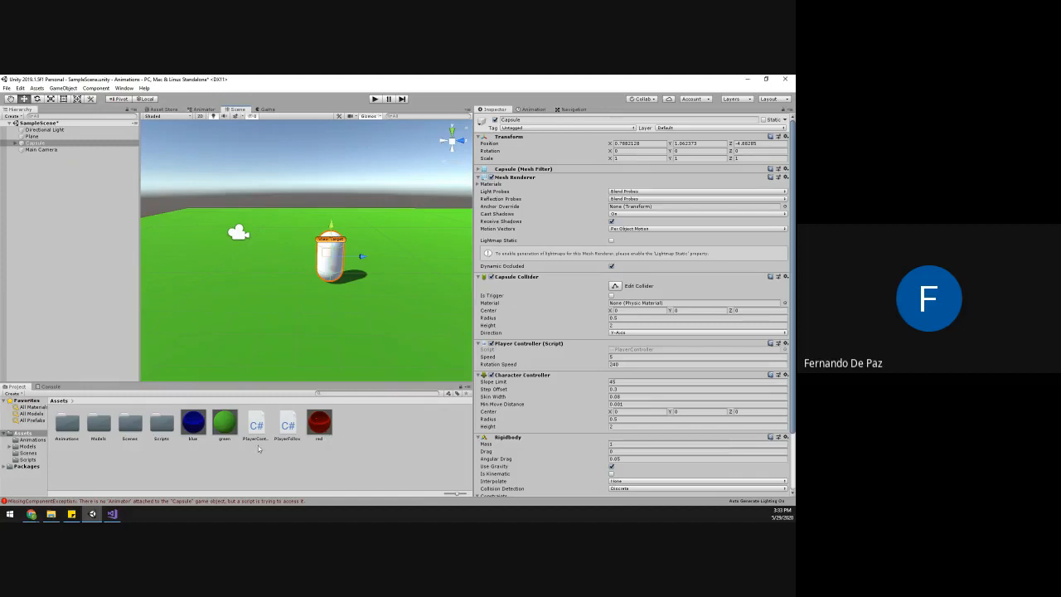
{"action": "left_click", "coordinate": [47, 387]}
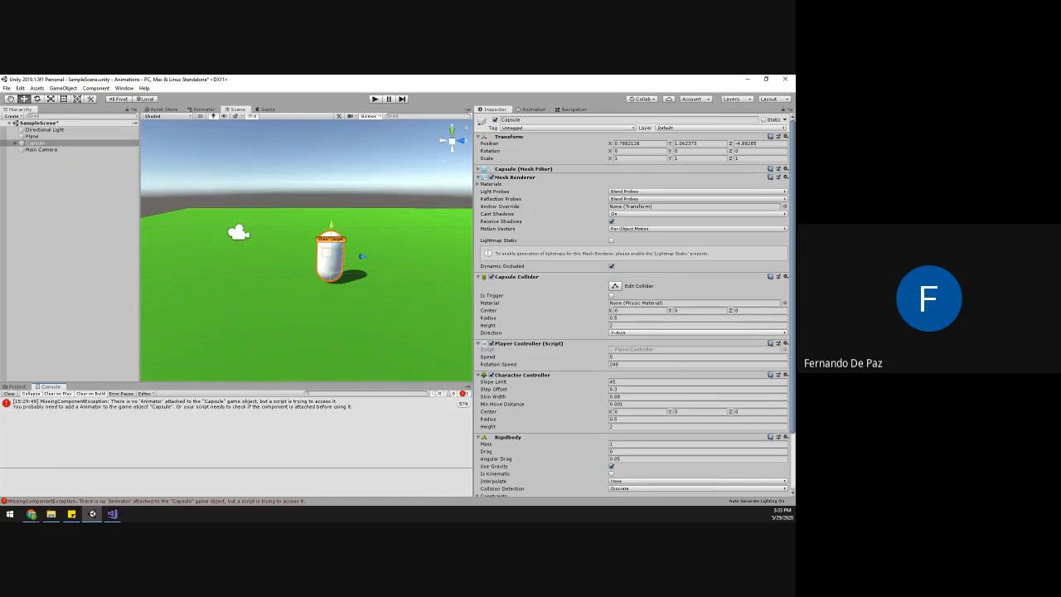
{"action": "left_click_drag", "start_coordinate": [0, 91], "coordinate": [685, 182]}
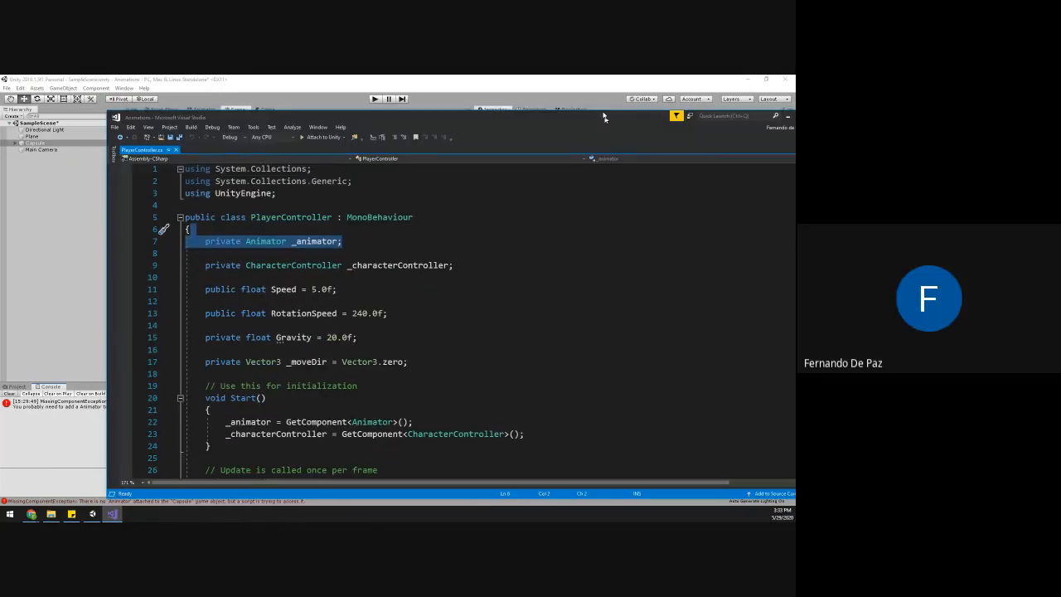
{"action": "scroll", "coordinate": [428, 208], "scroll_direction": "up", "scroll_amount": 3, "text": "ctrl"}
{"action": "left_click", "coordinate": [428, 208]}
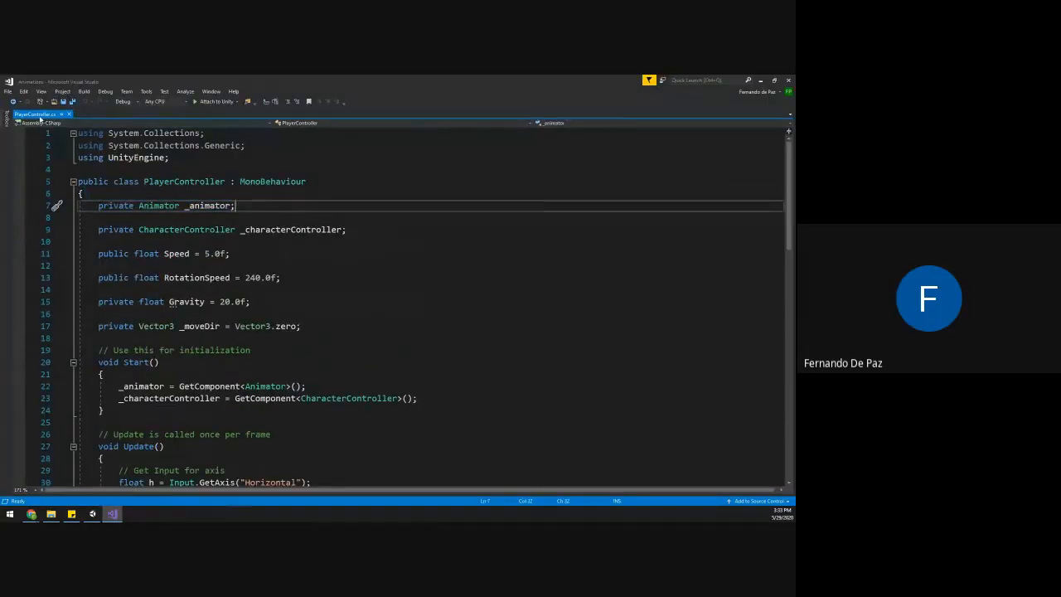
- Delete the private Animator _animator declaration and its blank lines from the PlayerController class
{"action": "key", "text": "Home"}
{"action": "key", "text": "shift+Down"}
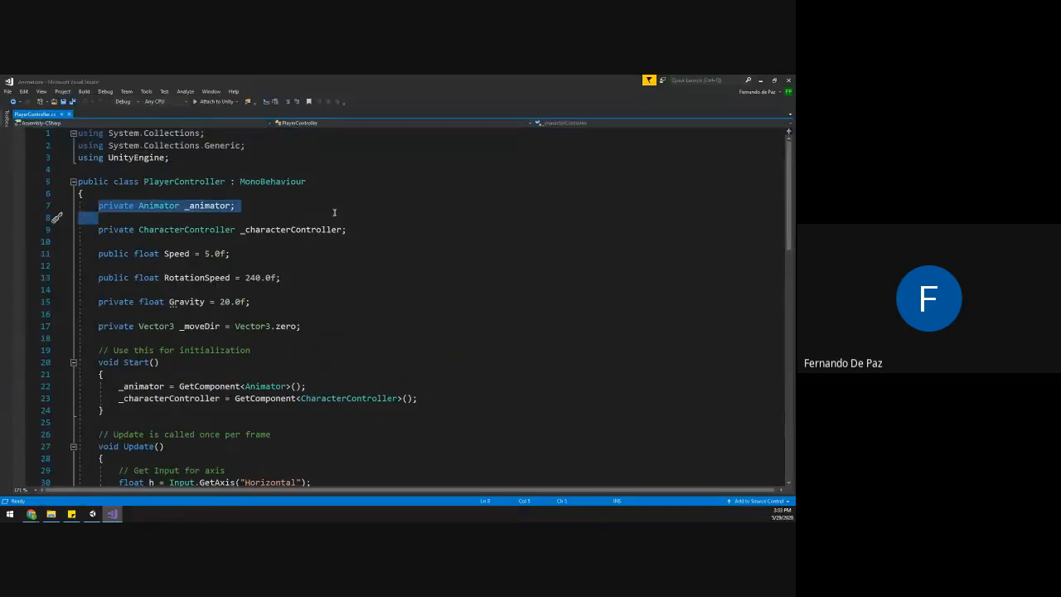
{"action": "left_click_drag", "start_coordinate": [327, 205], "coordinate": [69, 206]}
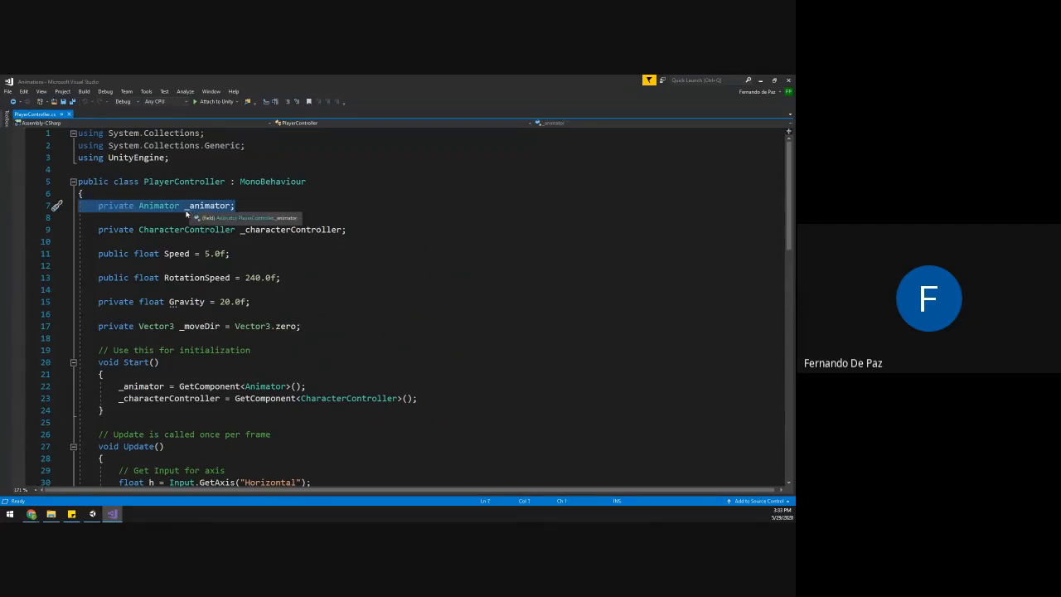
{"action": "key", "text": "Delete"}
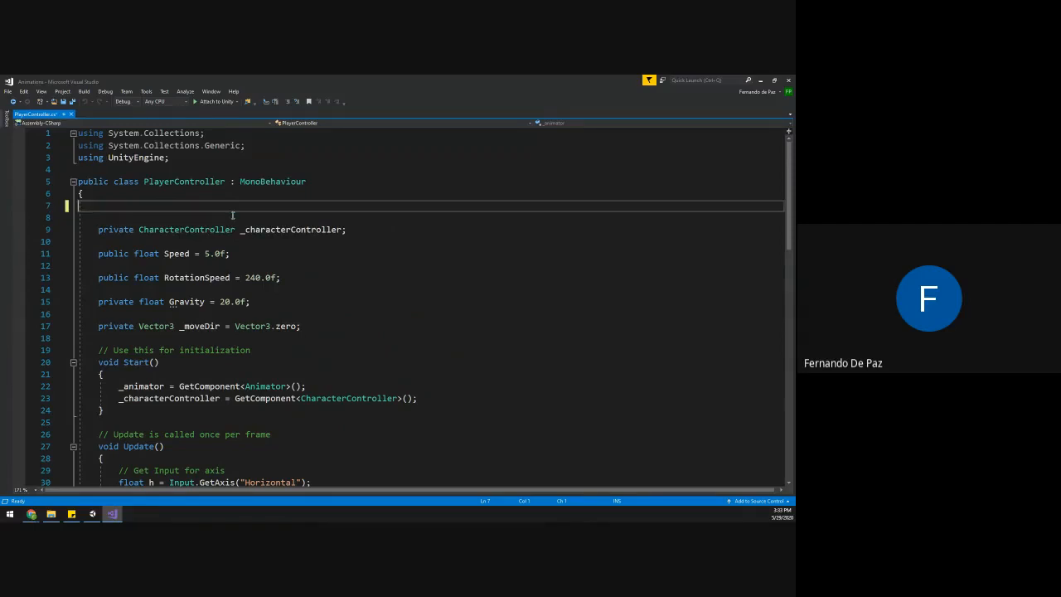
{"action": "key", "text": "Delete"}
{"action": "key", "text": "BackSpace"}
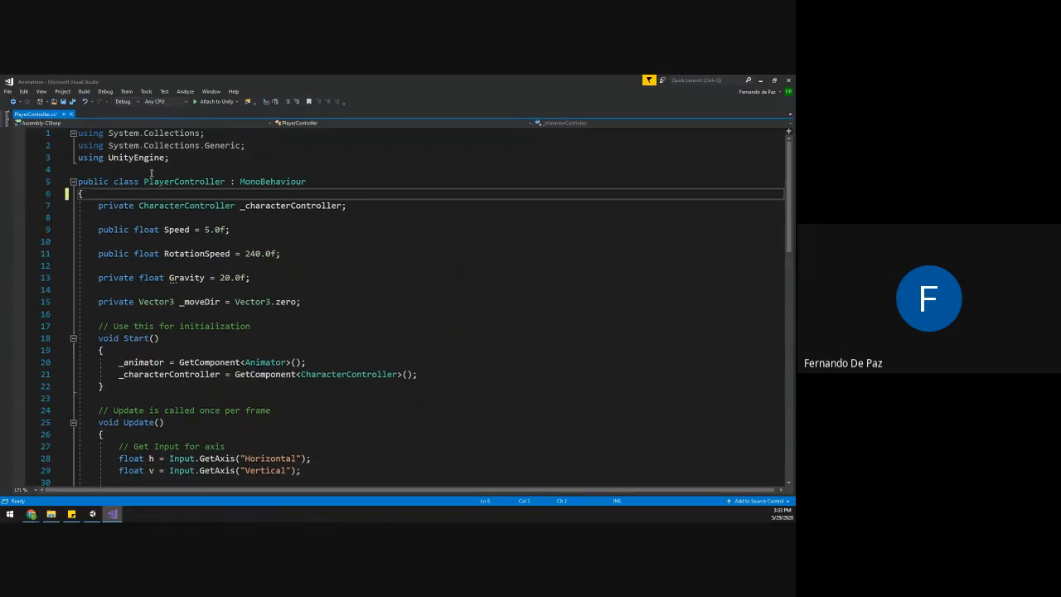
- Delete the _animator = GetComponent<Animator>() assignment from the Start method
{"action": "scroll", "coordinate": [214, 297], "scroll_direction": "down", "scroll_amount": 14}
{"action": "scroll", "coordinate": [108, 215], "scroll_direction": "up", "scroll_amount": 10}
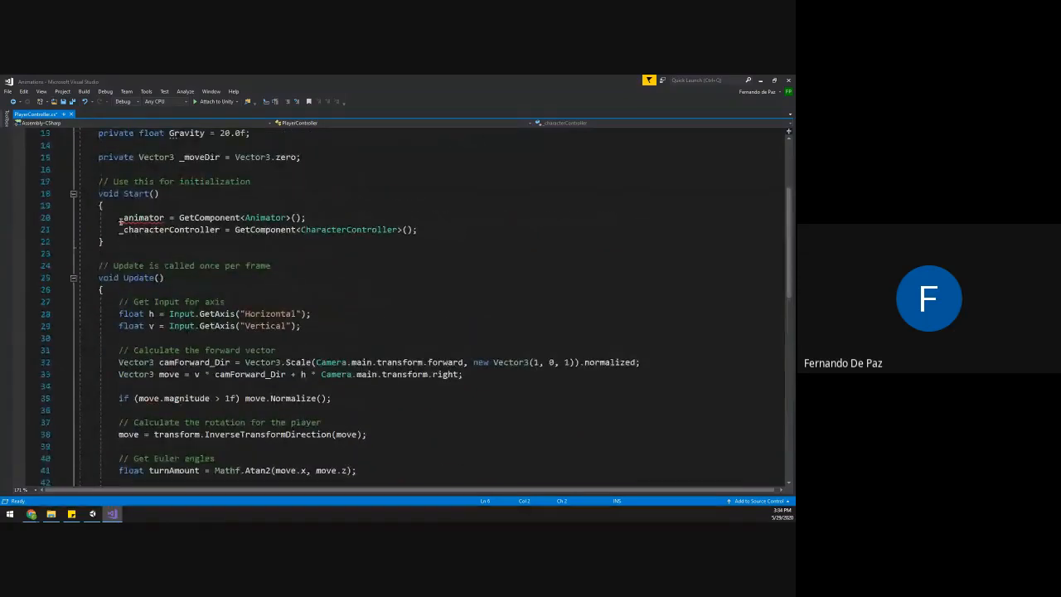
{"action": "left_click", "coordinate": [368, 230]}
{"action": "left_click_drag", "start_coordinate": [311, 217], "coordinate": [118, 217]}
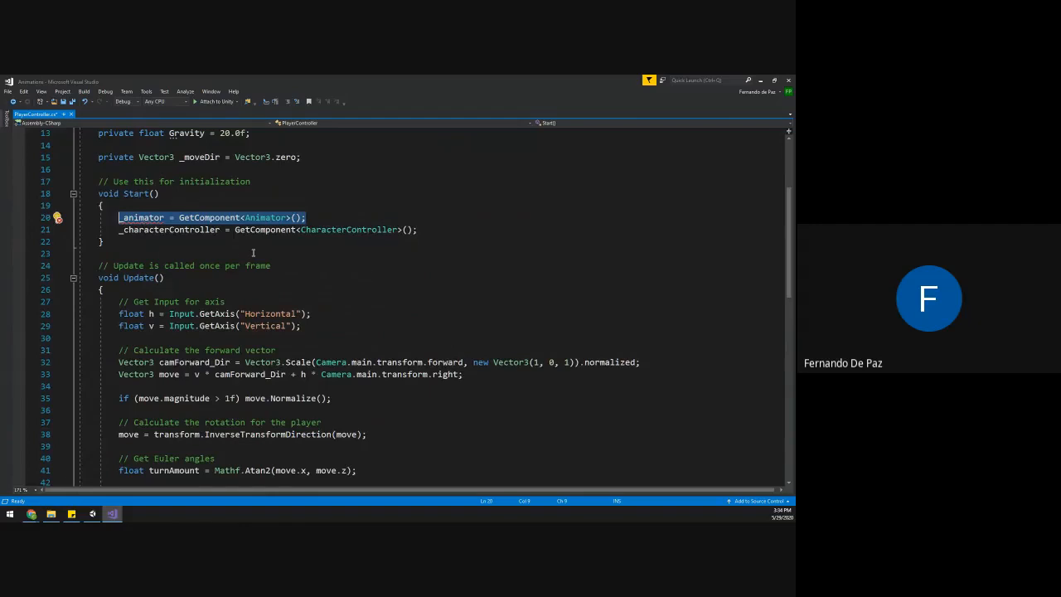
{"action": "key", "text": "BackSpace"}
- Delete the animator statement at the start of the isGrounded block in the Update method
{"action": "scroll", "coordinate": [254, 253], "scroll_direction": "down", "scroll_amount": 7}
{"action": "left_click_drag", "start_coordinate": [139, 289], "coordinate": [382, 288]}
{"action": "key", "text": "BackSpace"}
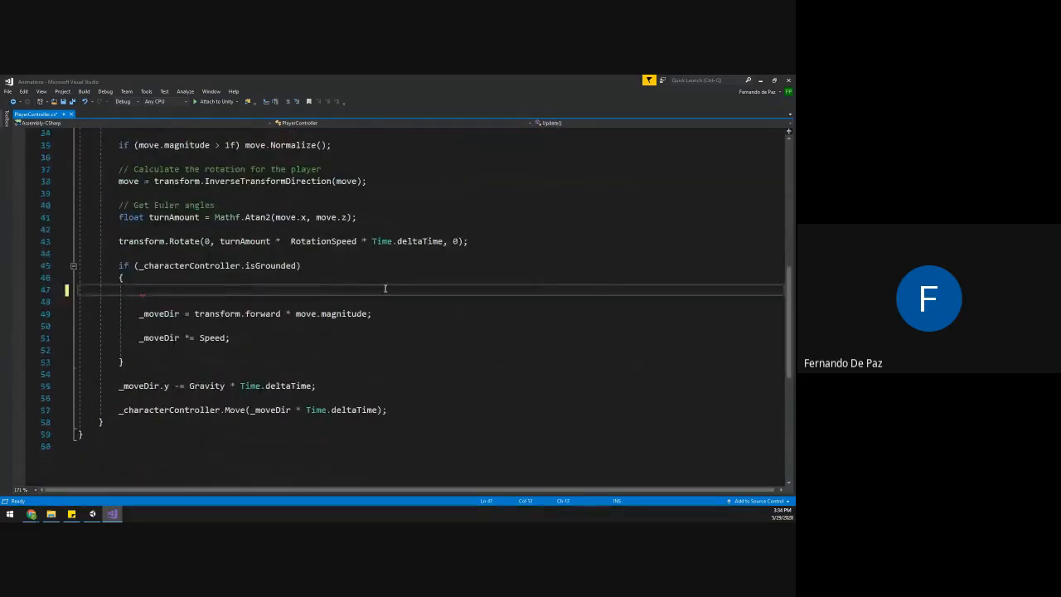
- Save the PlayerController script and review its remaining declarations and Update code
{"action": "scroll", "coordinate": [384, 287], "scroll_direction": "up", "scroll_amount": 9}
{"action": "scroll", "coordinate": [385, 287], "scroll_direction": "up", "scroll_amount": 2}
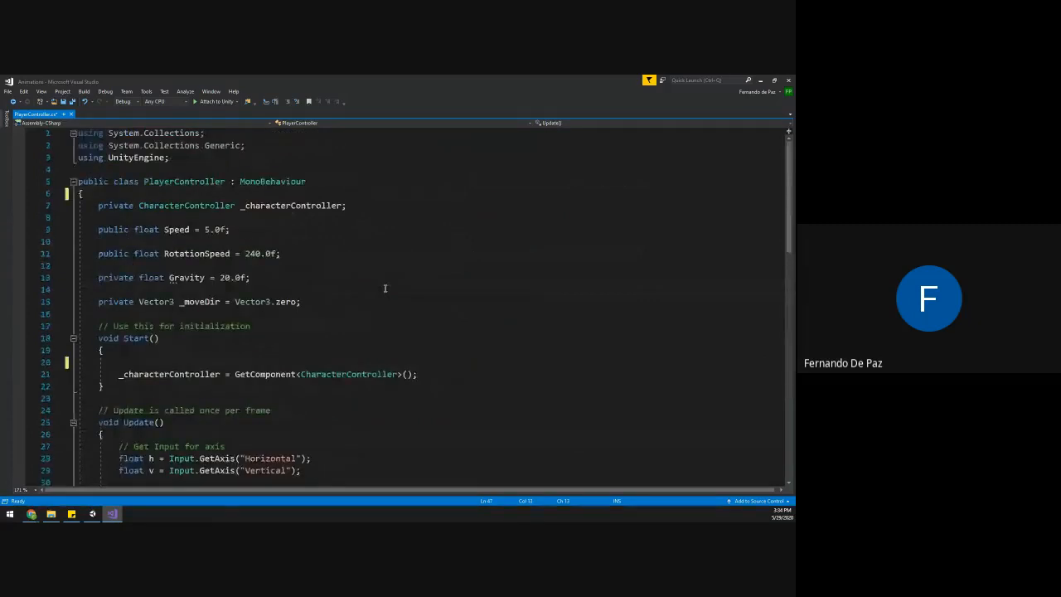
{"action": "key", "text": "ctrl+s"}
{"action": "scroll", "coordinate": [315, 310], "scroll_direction": "down", "scroll_amount": 7}
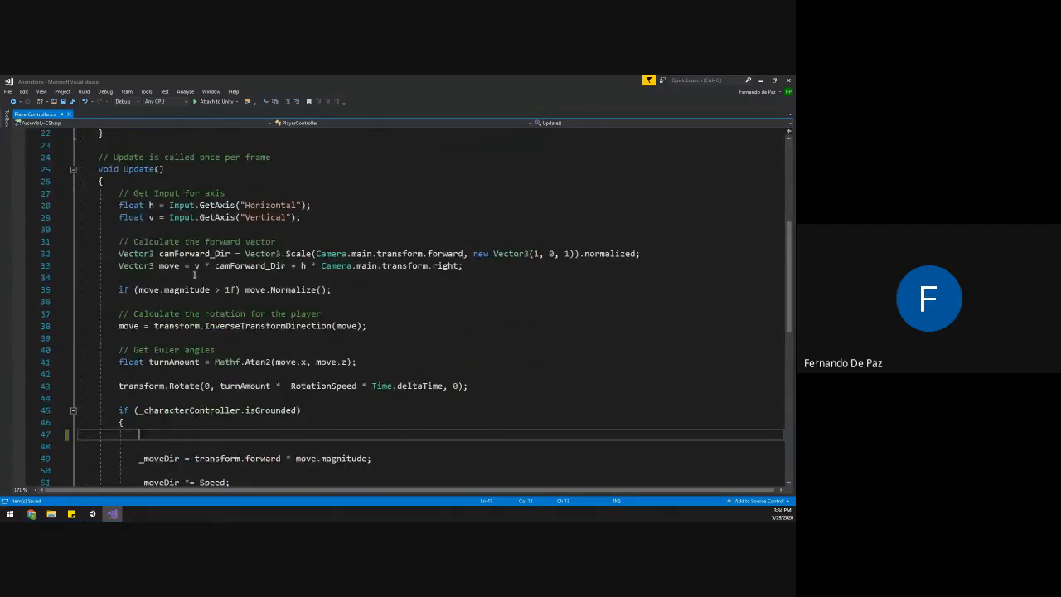
{"action": "scroll", "coordinate": [222, 330], "scroll_direction": "up", "scroll_amount": 7}
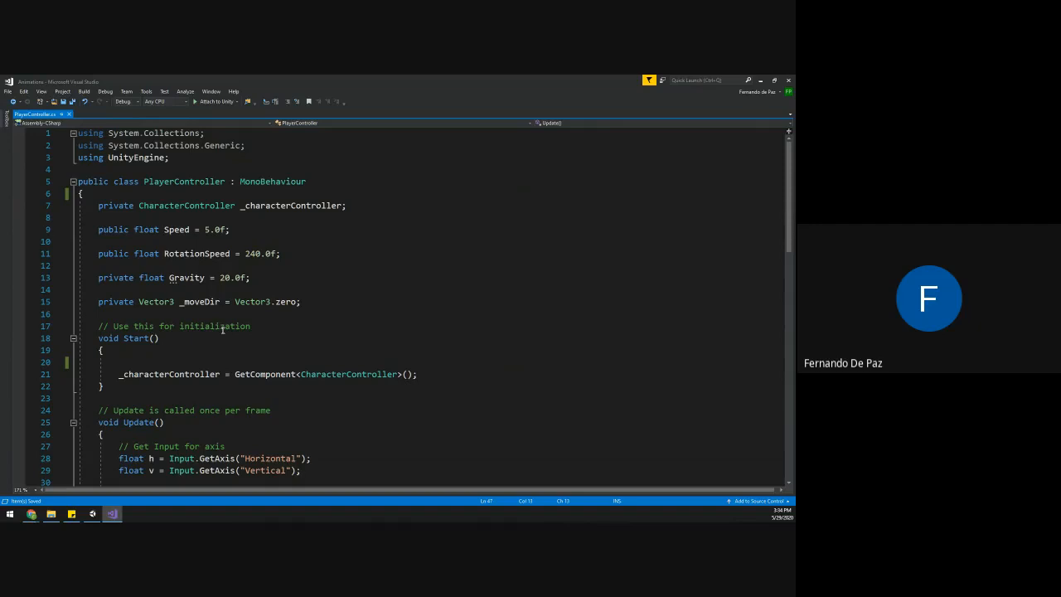
- Switch to Unity, play-test moving the capsule around and off the green plane, and stop play mode
{"action": "left_click", "coordinate": [92, 514]}
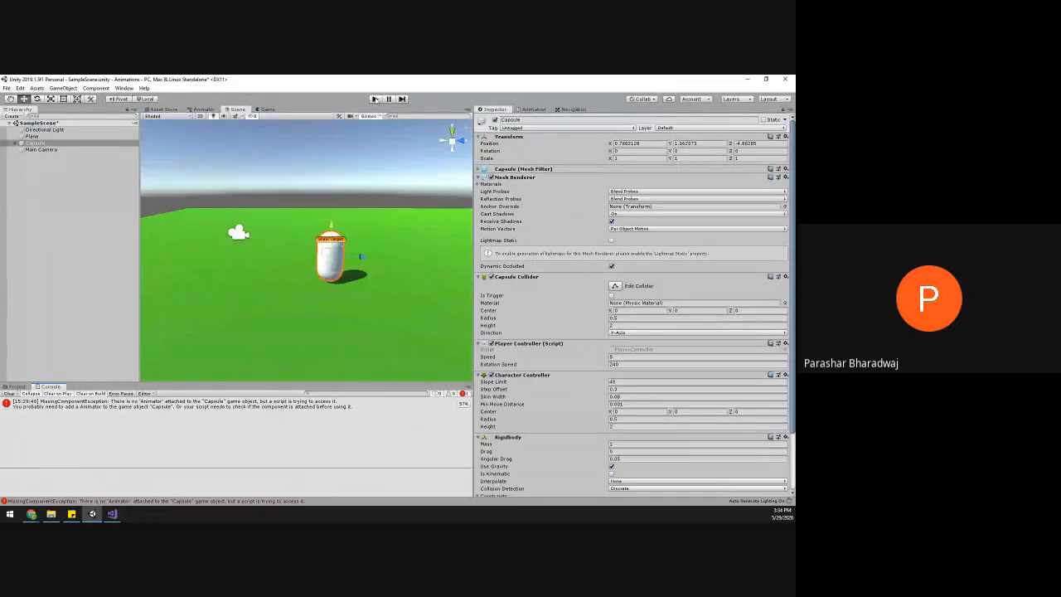
{"action": "left_click", "coordinate": [375, 99]}
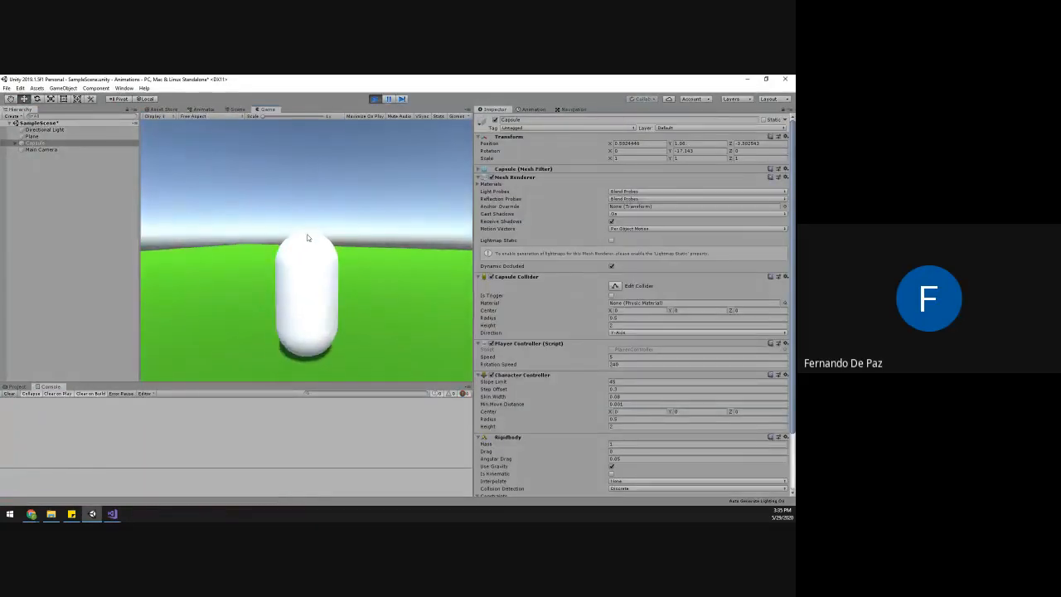
{"action": "key", "text": "w"}
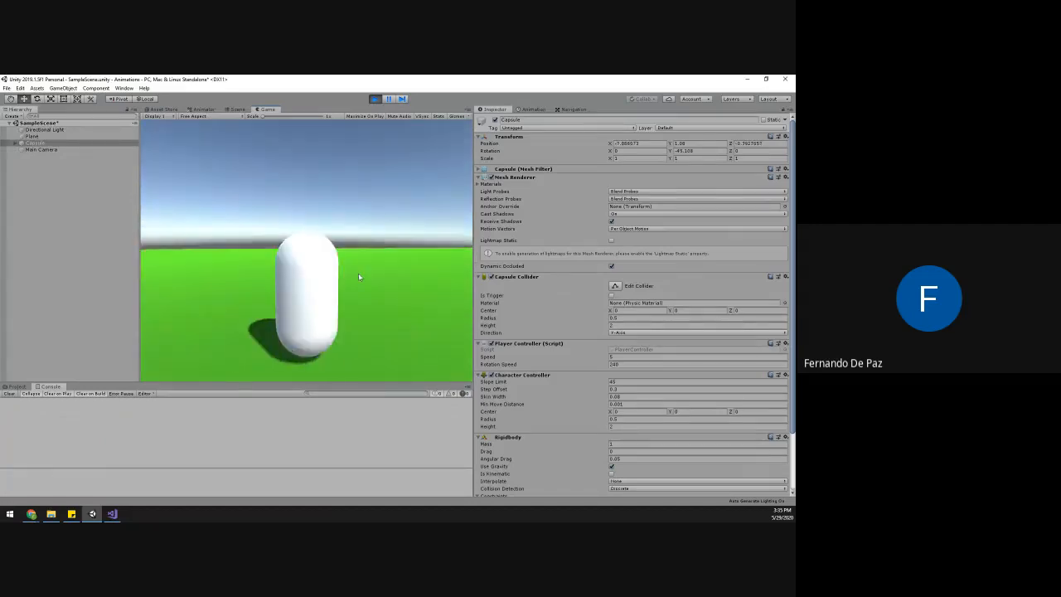
{"action": "key", "text": "w"}
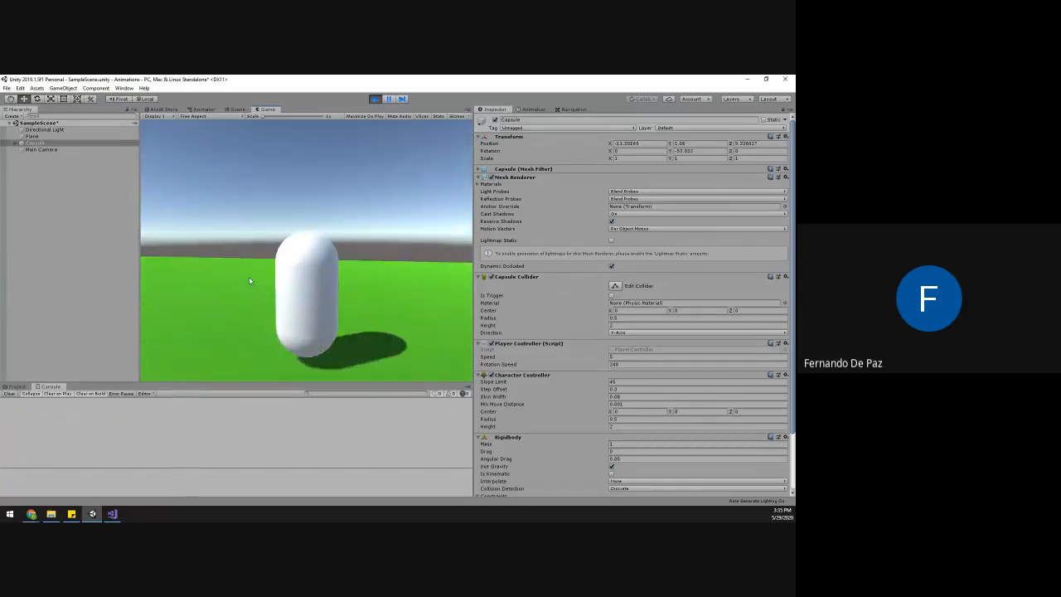
{"action": "key", "text": "w"}
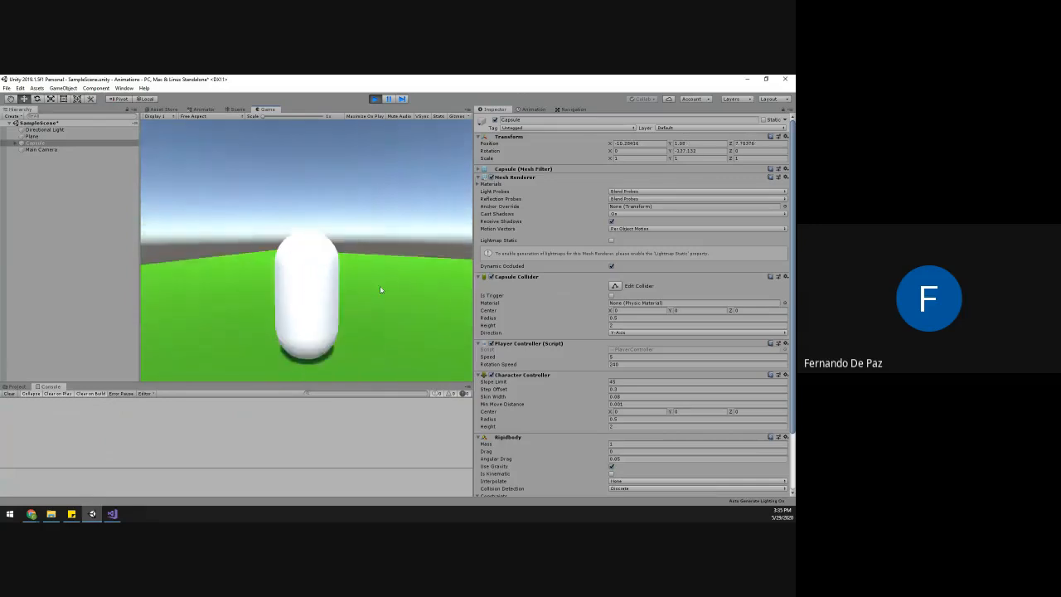
{"action": "key", "text": "w"}
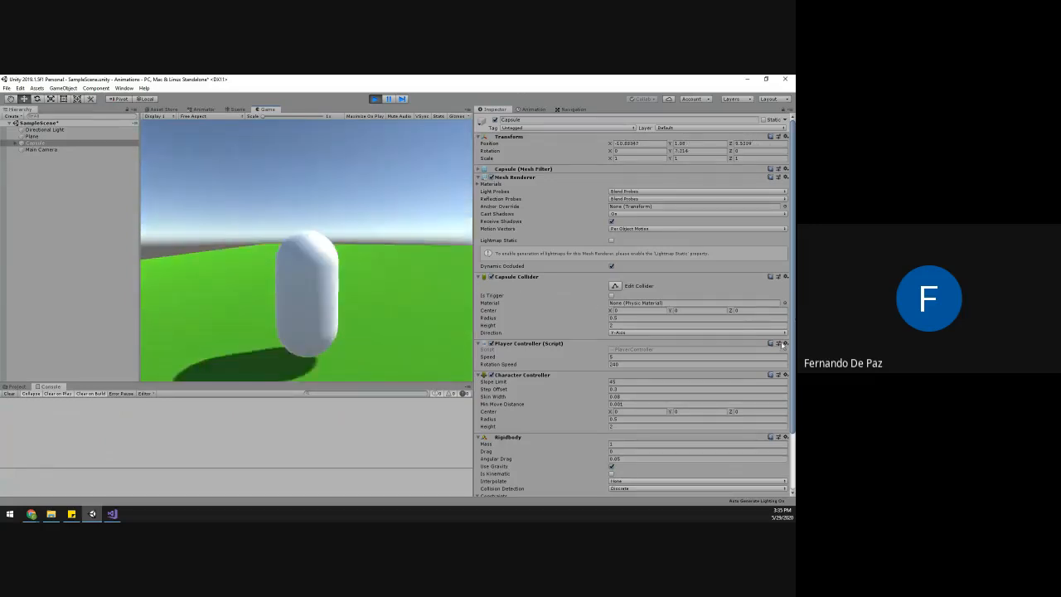
{"action": "key", "text": "w"}
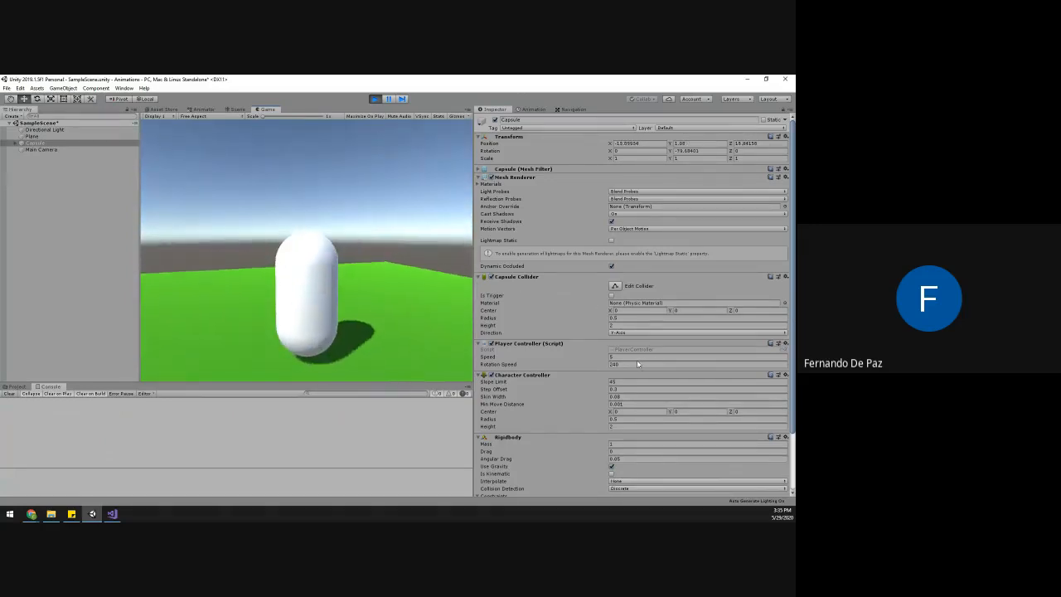
{"action": "key", "text": "w"}
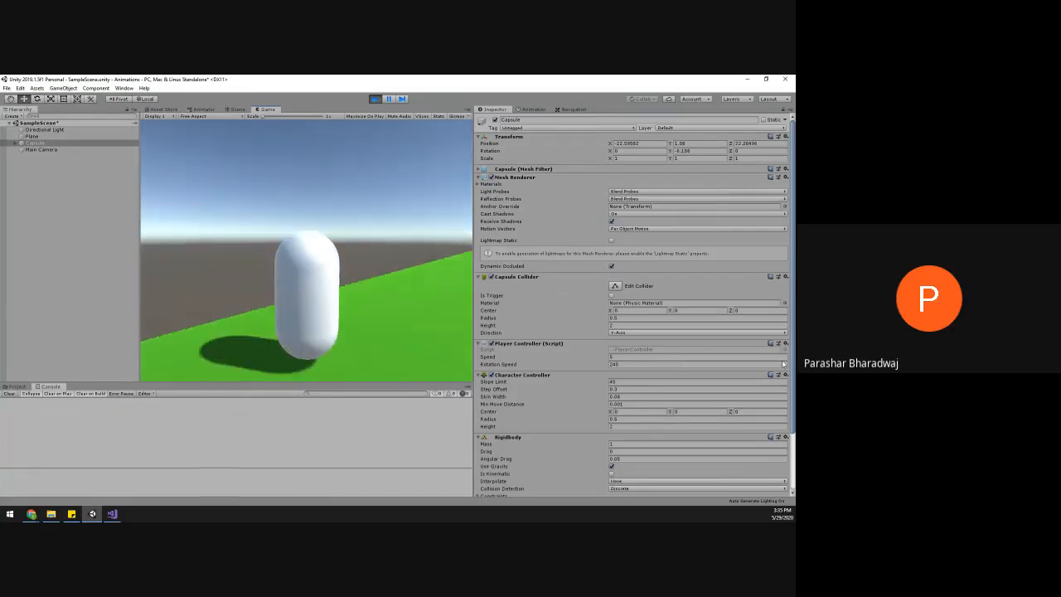
{"action": "key", "text": "w"}
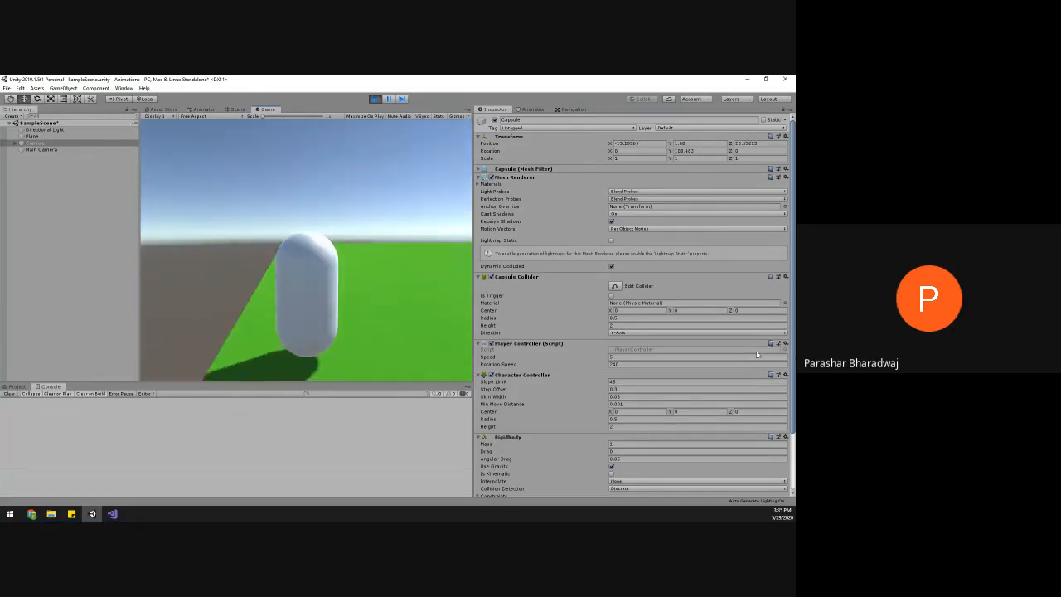
{"action": "key", "text": "w"}
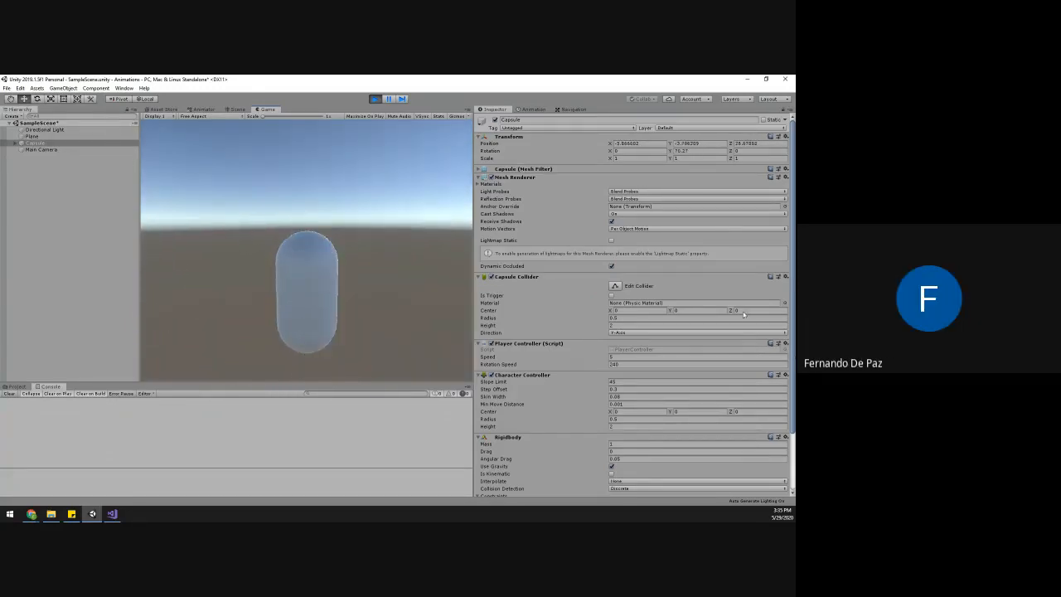
{"action": "left_click", "coordinate": [375, 100]}
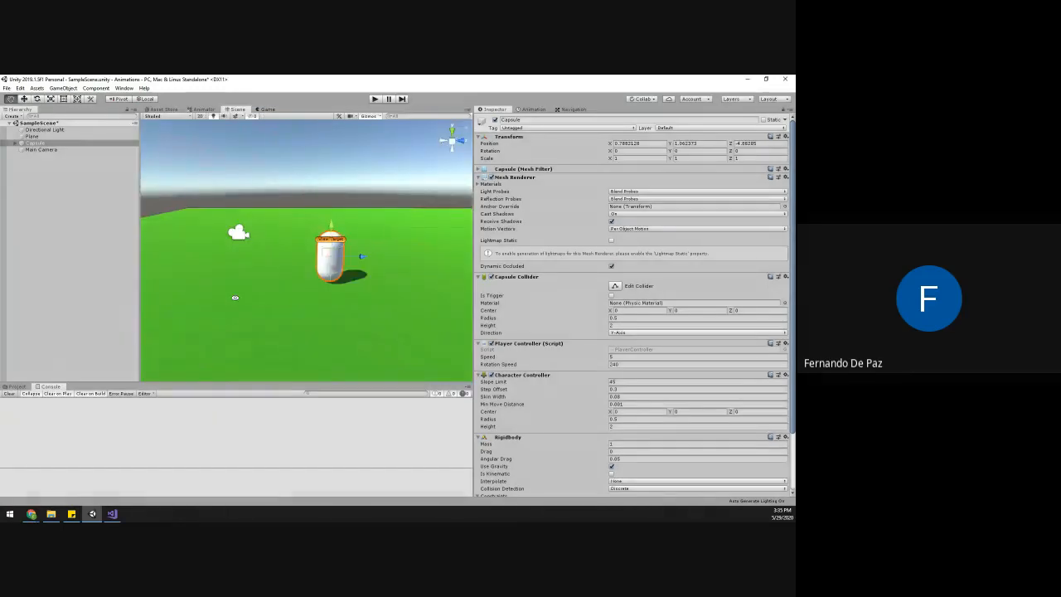
{"action": "scroll", "coordinate": [375, 310], "scroll_direction": "down", "scroll_amount": 5}
{"action": "left_click_drag", "start_coordinate": [373, 308], "coordinate": [318, 291], "text": "alt"}
{"action": "scroll", "coordinate": [319, 291], "scroll_direction": "down", "scroll_amount": 2}
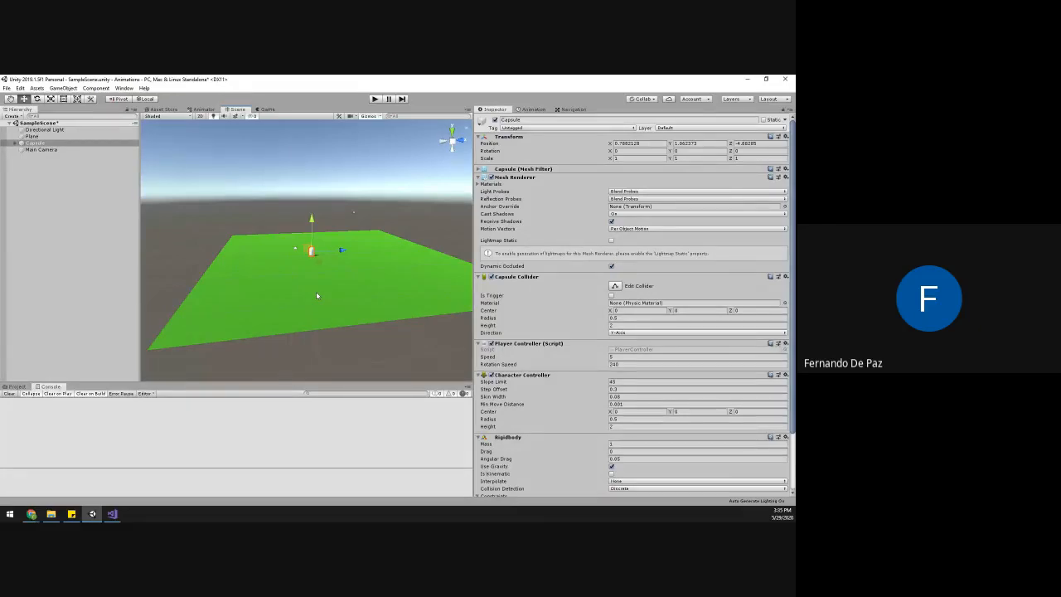
- Switch to the 3D Animation Unity project, hide the screen-sharing notice, and view the plane with its character models
{"action": "key", "text": "alt+Tab"}
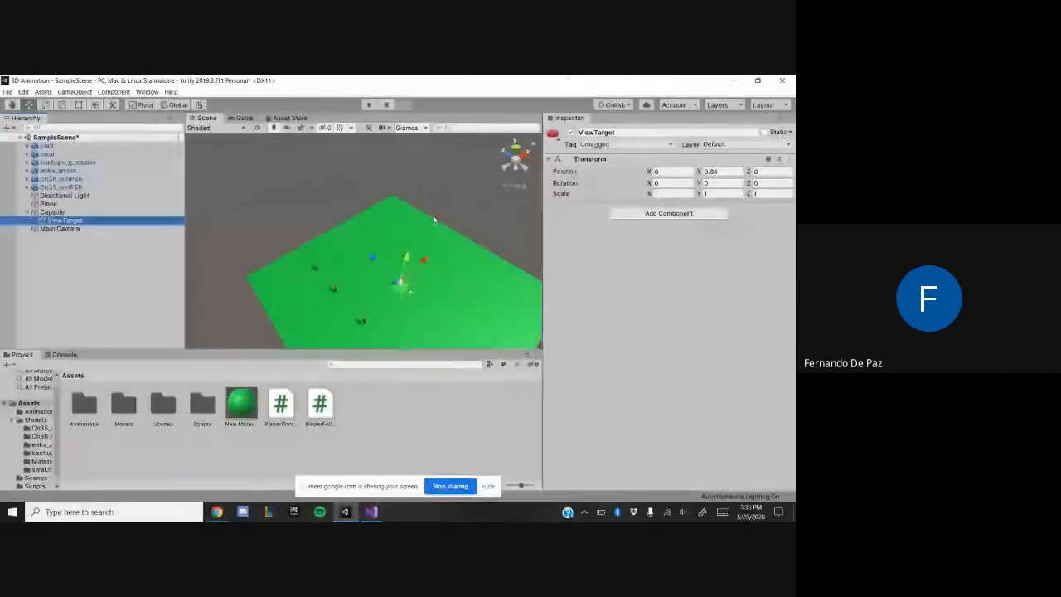
{"action": "left_click", "coordinate": [488, 486]}
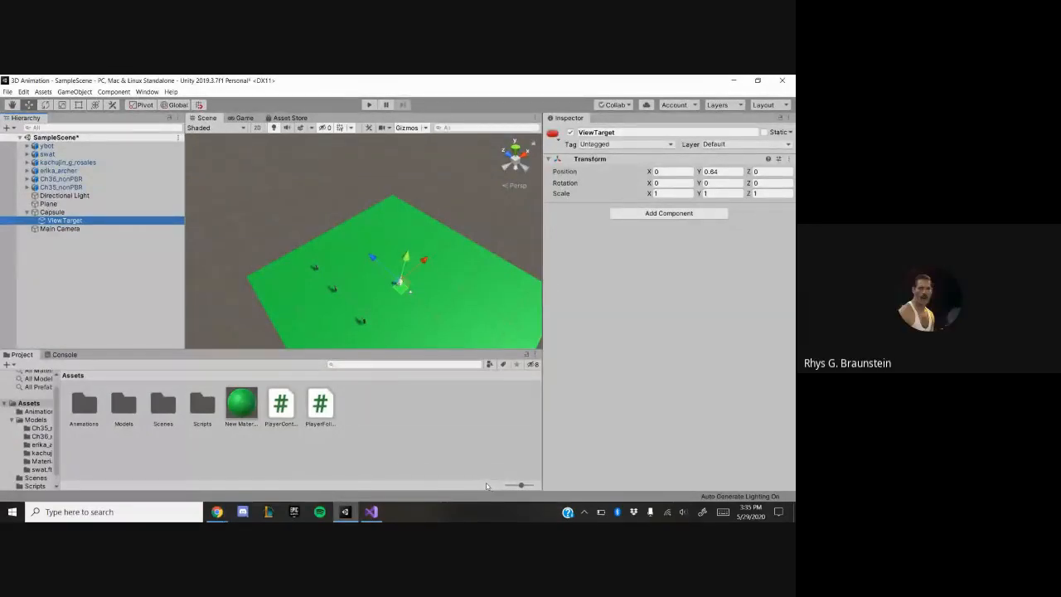
{"action": "left_click_drag", "start_coordinate": [436, 319], "coordinate": [233, 244], "text": "alt"}
{"action": "key", "text": "q"}
{"action": "left_click_drag", "start_coordinate": [427, 339], "coordinate": [718, 323]}
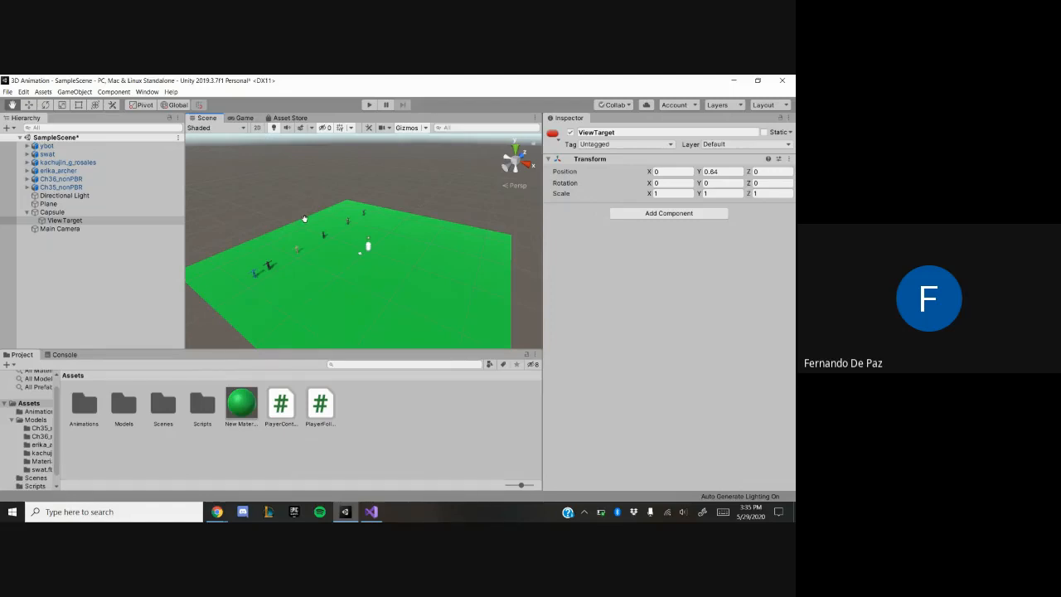
- Select the Capsule, examine its attached components, and locate the PlayerFollow script asset in the project
{"action": "key", "text": "XF86MonBrightnessUp"}
{"action": "left_click", "coordinate": [127, 212]}
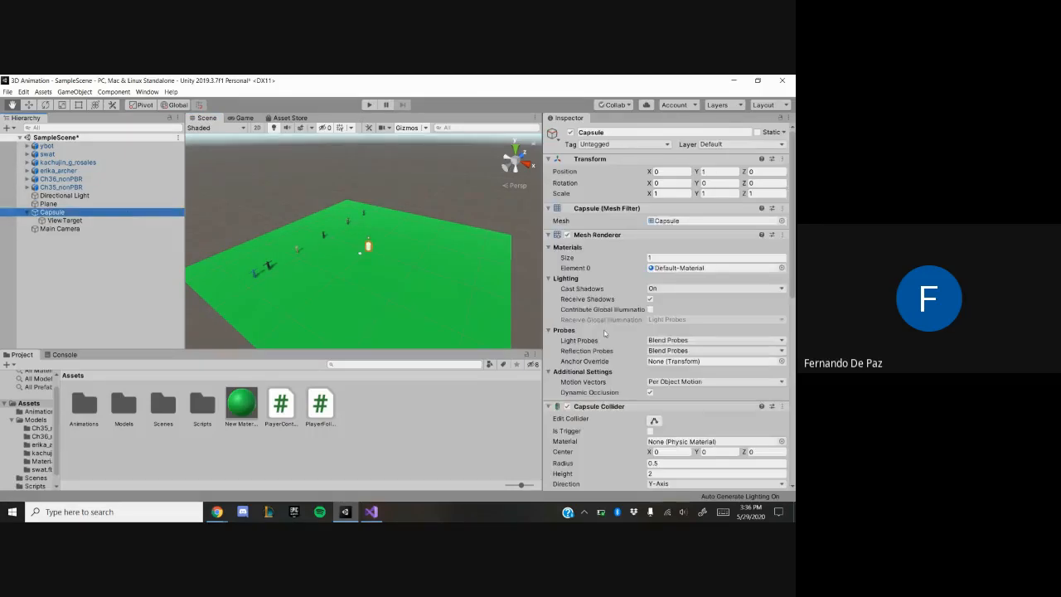
{"action": "scroll", "coordinate": [648, 354], "scroll_direction": "down", "scroll_amount": 3}
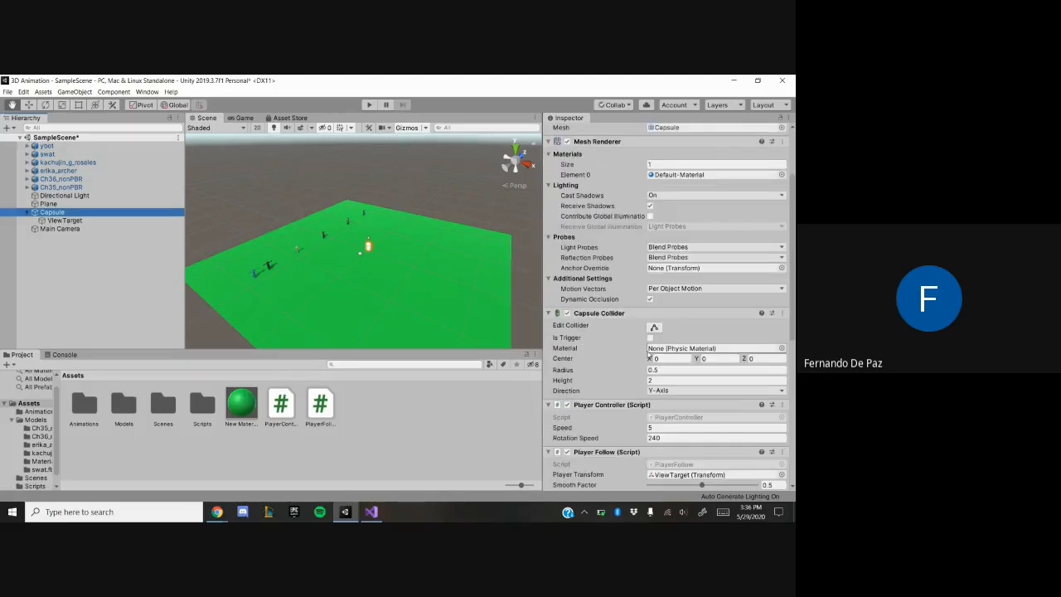
{"action": "scroll", "coordinate": [649, 354], "scroll_direction": "down", "scroll_amount": 9}
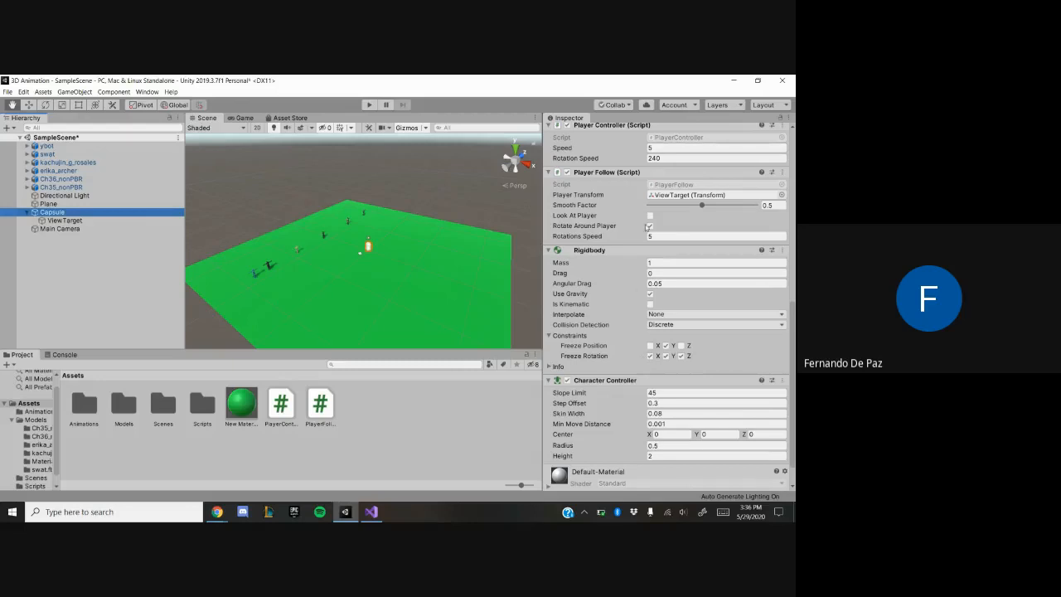
{"action": "left_click", "coordinate": [663, 184]}
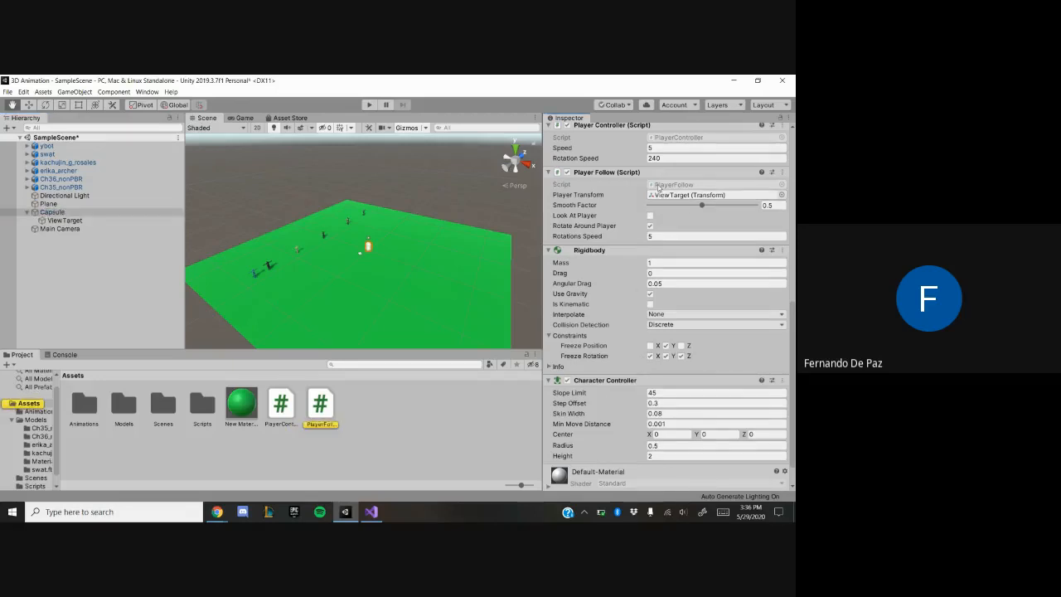
- Remove the Player Follow script component from the Capsule
{"action": "left_click", "coordinate": [50, 291]}
{"action": "left_click", "coordinate": [51, 213]}
{"action": "scroll", "coordinate": [655, 315], "scroll_direction": "down", "scroll_amount": 8}
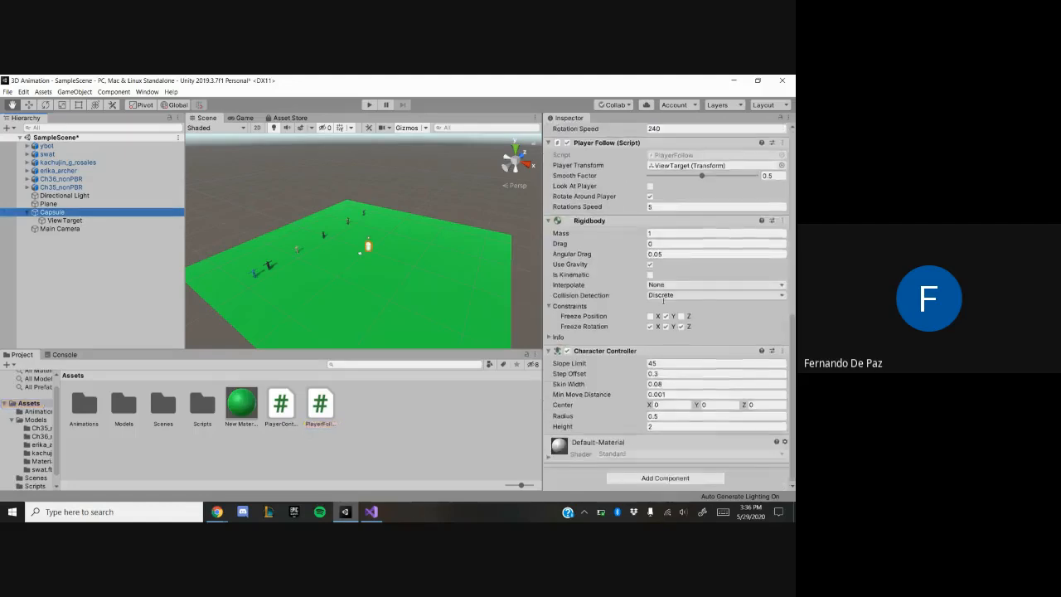
{"action": "scroll", "coordinate": [656, 315], "scroll_direction": "up", "scroll_amount": 4}
{"action": "left_click", "coordinate": [783, 330]}
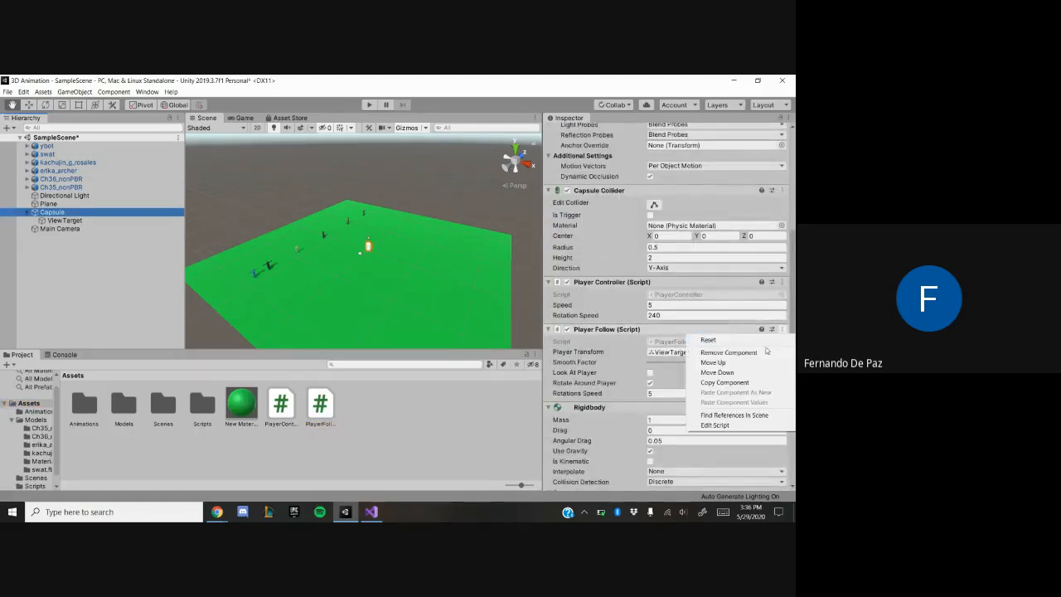
{"action": "left_click", "coordinate": [762, 353]}
- Attach the PlayerFollow script to the Main Camera
{"action": "left_click", "coordinate": [133, 238]}
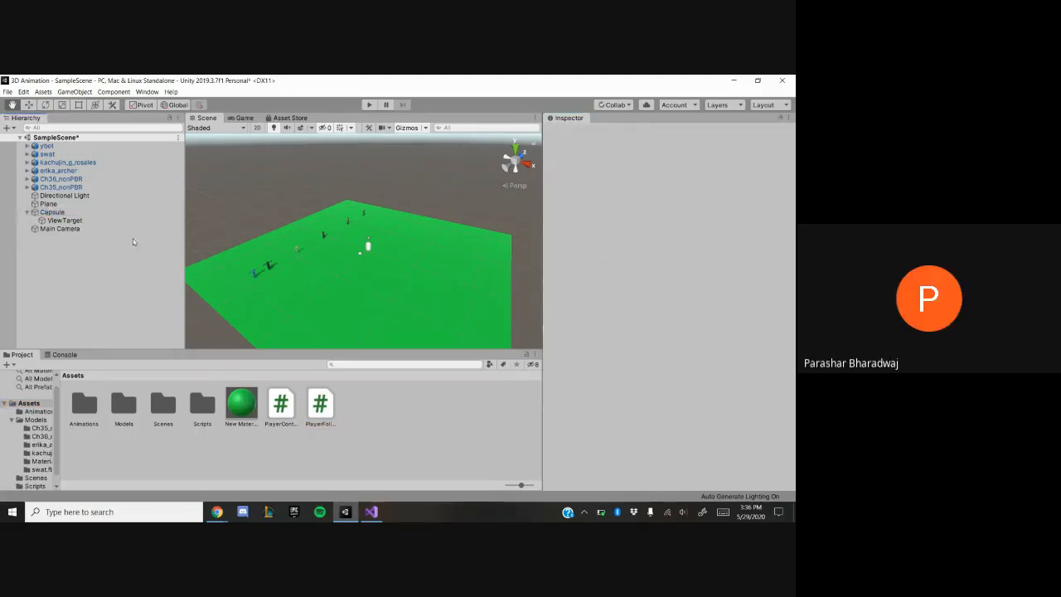
{"action": "left_click", "coordinate": [130, 231]}
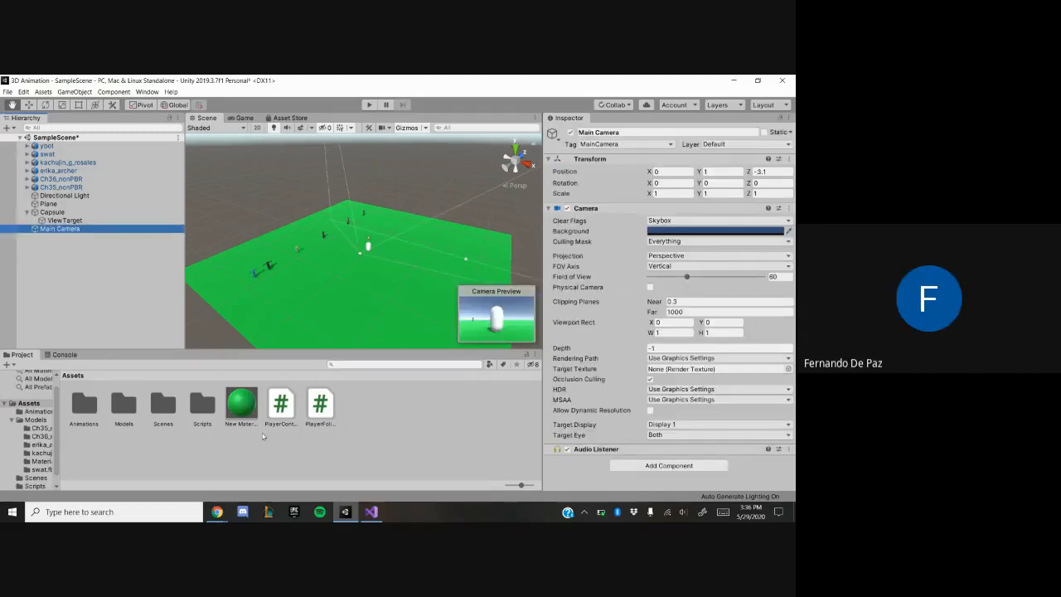
{"action": "left_click", "coordinate": [614, 451]}
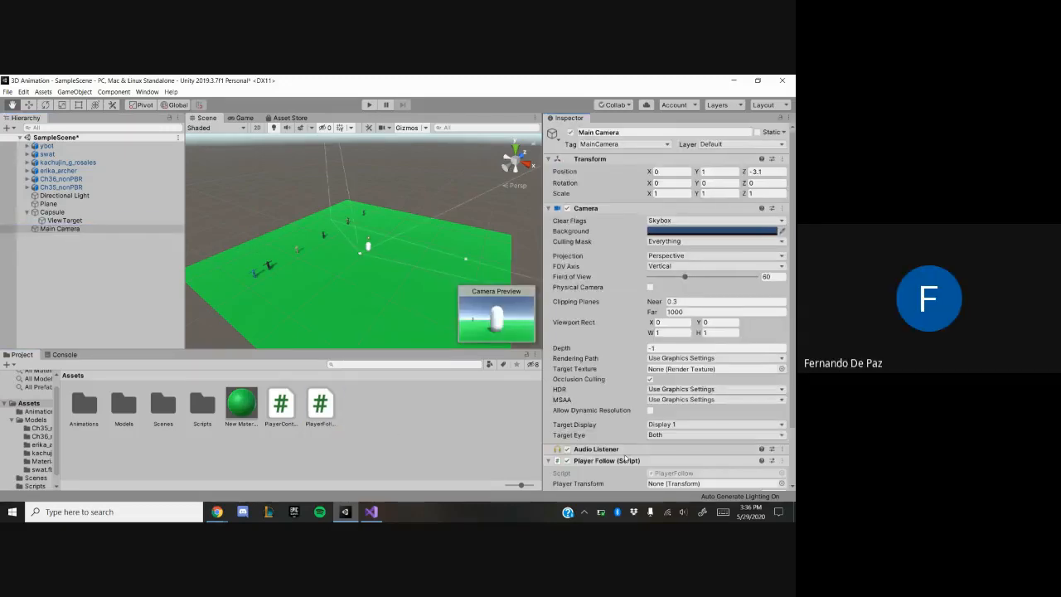
- Check that the Capsule carries the PlayerController script, then run a brief play test
{"action": "left_click", "coordinate": [280, 406]}
{"action": "left_click_drag", "start_coordinate": [276, 417], "coordinate": [52, 212]}
{"action": "scroll", "coordinate": [577, 382], "scroll_direction": "down", "scroll_amount": 5}
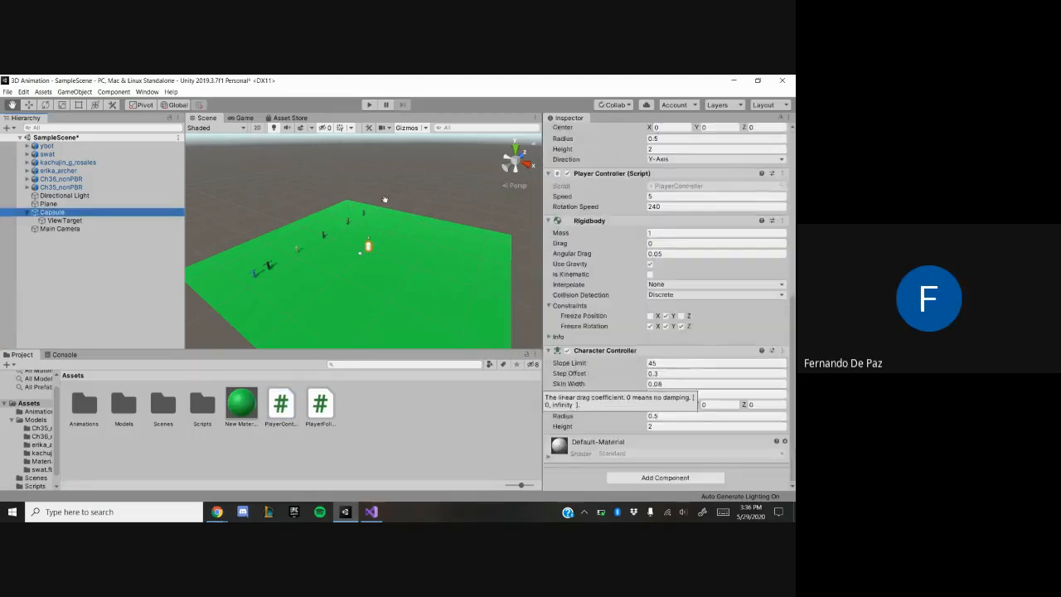
{"action": "left_click", "coordinate": [368, 104]}
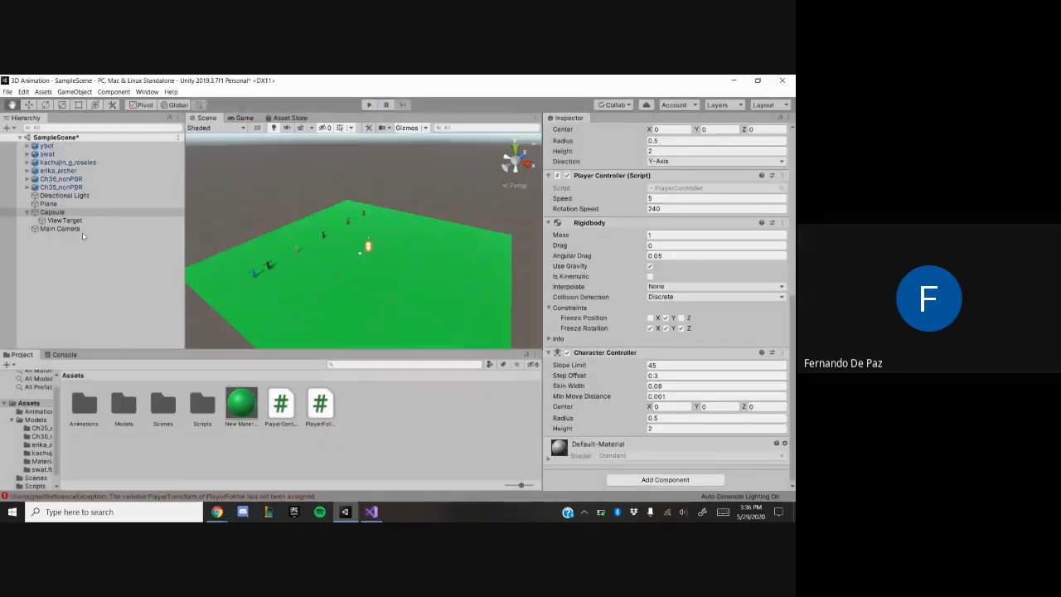
- Set the Main Camera's Player Follow transform to ViewTarget, enable Look At Player, and run a brief play test
{"action": "left_click", "coordinate": [70, 229]}
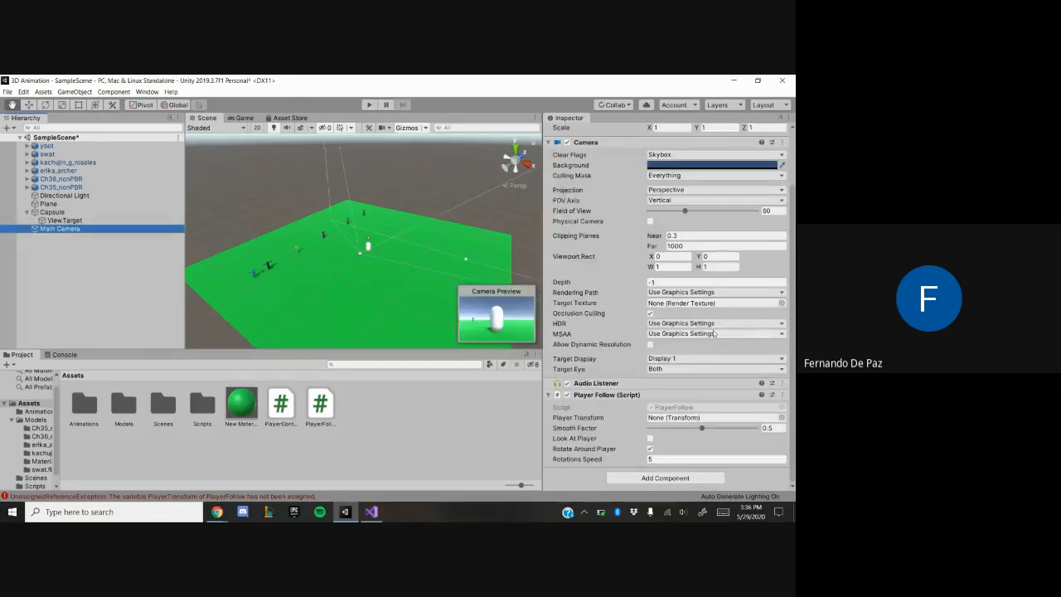
{"action": "left_click_drag", "start_coordinate": [64, 220], "coordinate": [751, 426]}
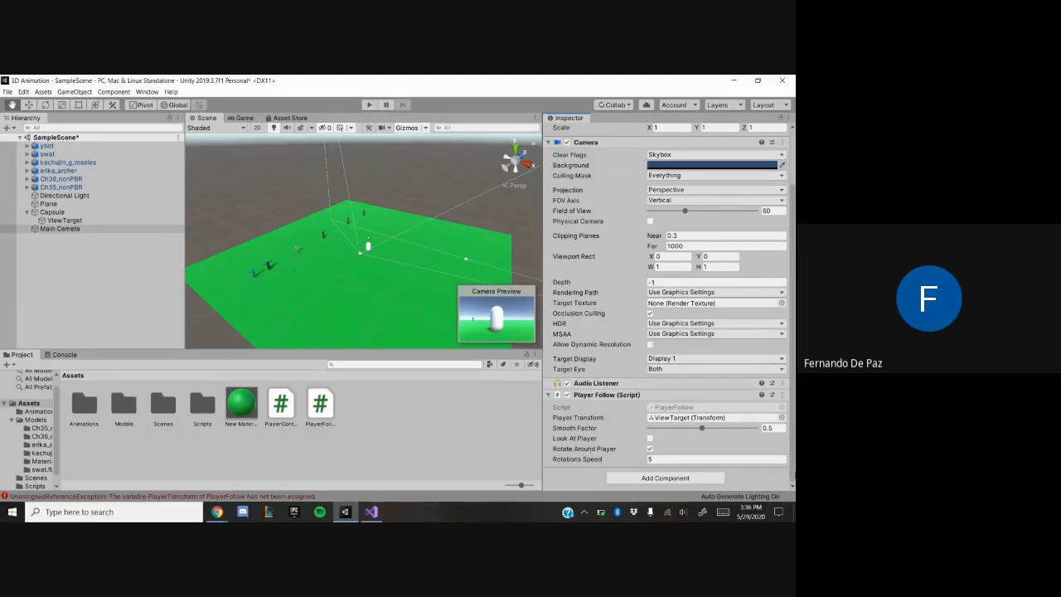
{"action": "left_click", "coordinate": [368, 105]}
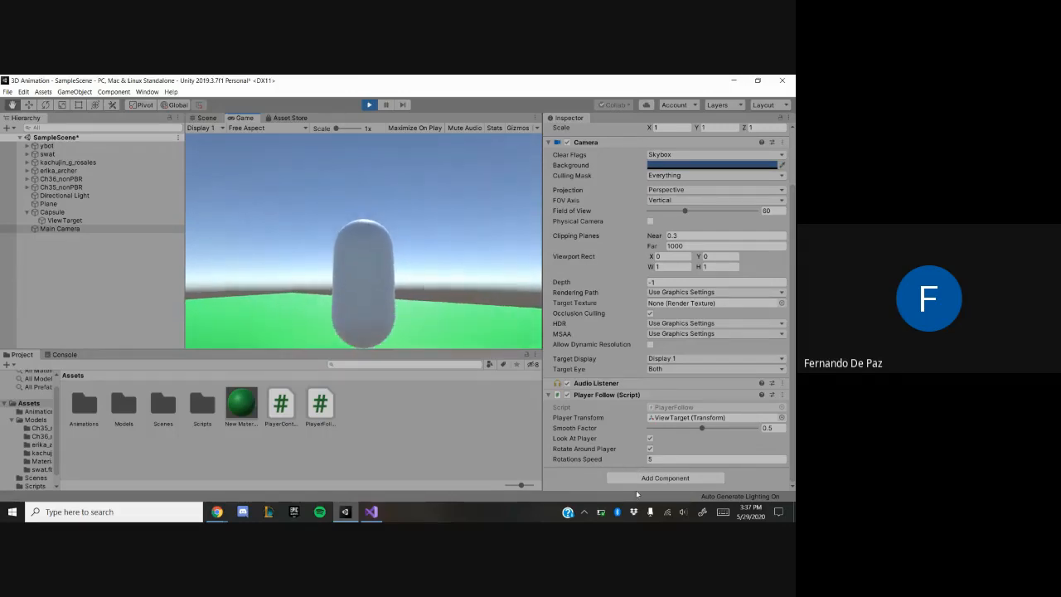
{"action": "left_click", "coordinate": [369, 104]}
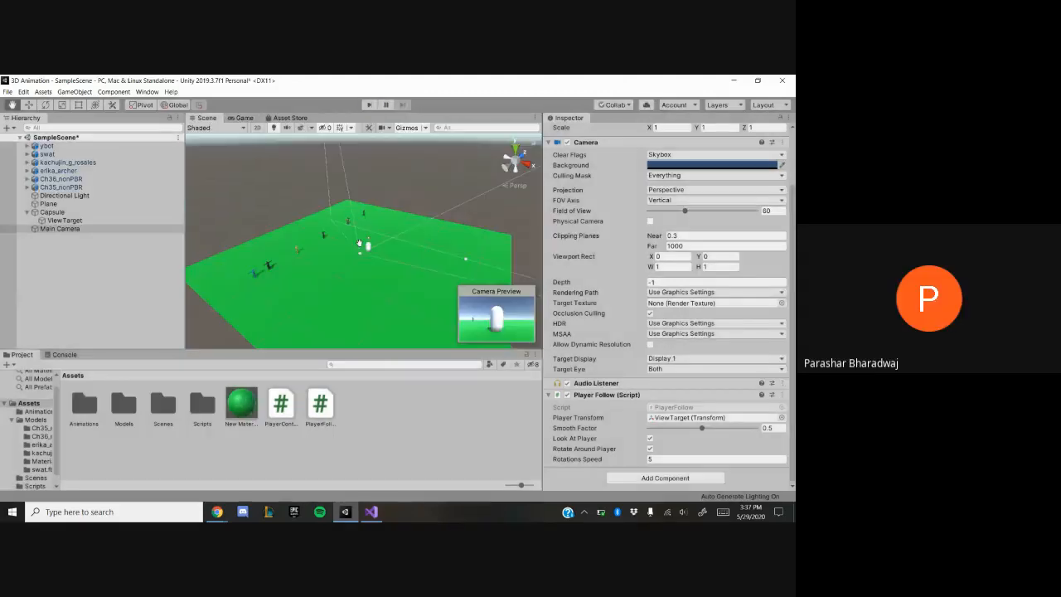
- Focus the scene on the Capsule and raise the Main Camera to a Y position of about 1.85
{"action": "double_click", "coordinate": [137, 212]}
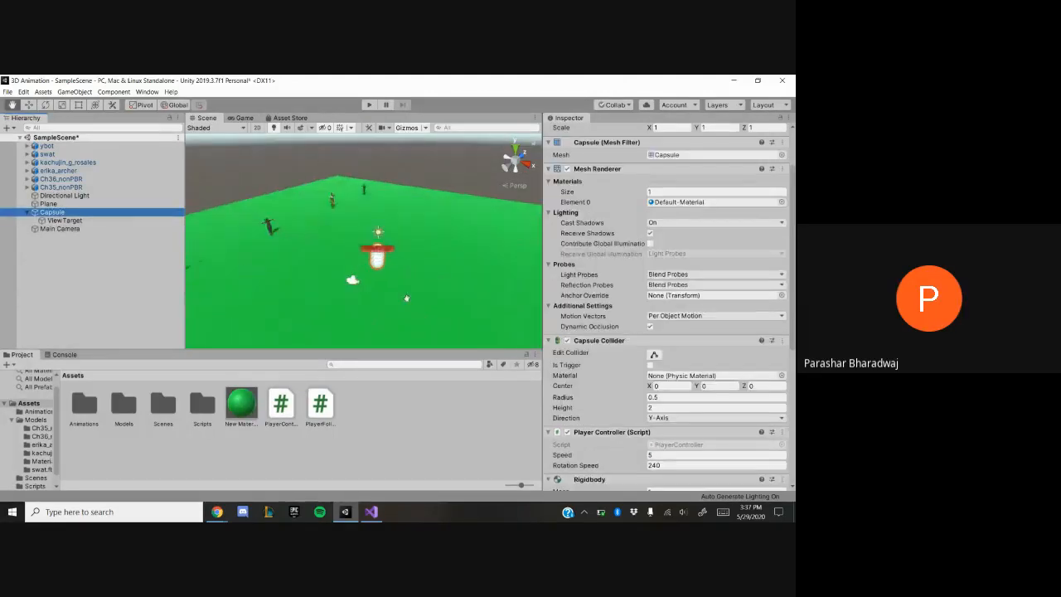
{"action": "left_click_drag", "start_coordinate": [407, 294], "coordinate": [428, 268], "text": "alt"}
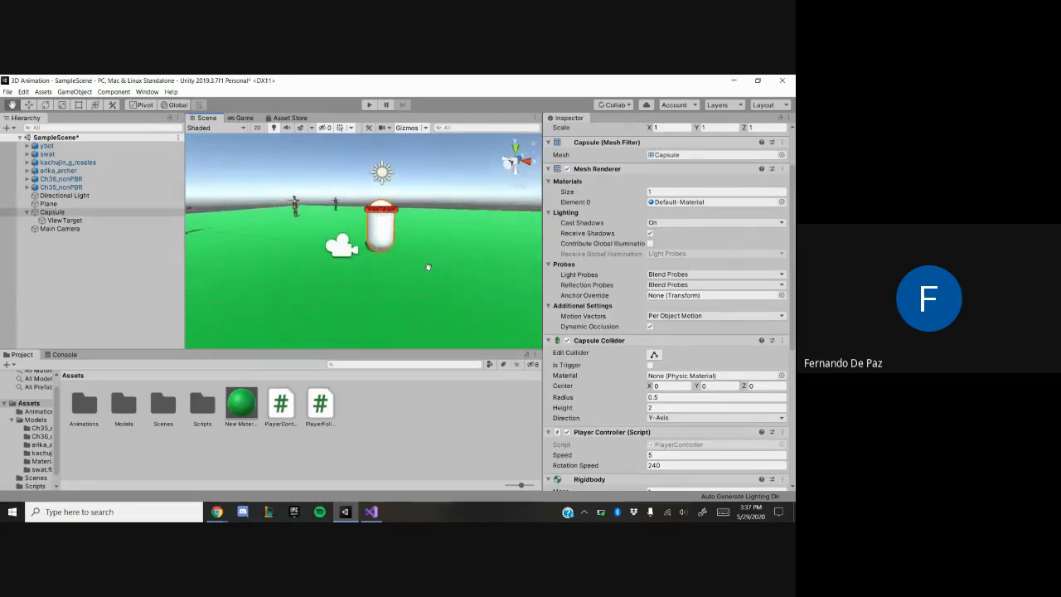
{"action": "left_click", "coordinate": [125, 228]}
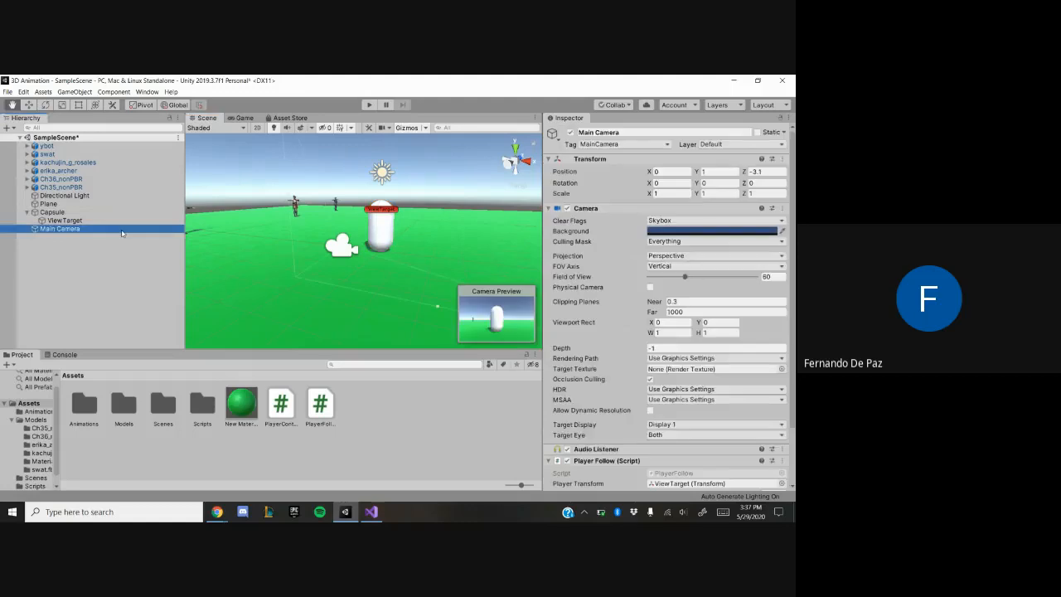
{"action": "left_click_drag", "start_coordinate": [335, 212], "coordinate": [327, 181]}
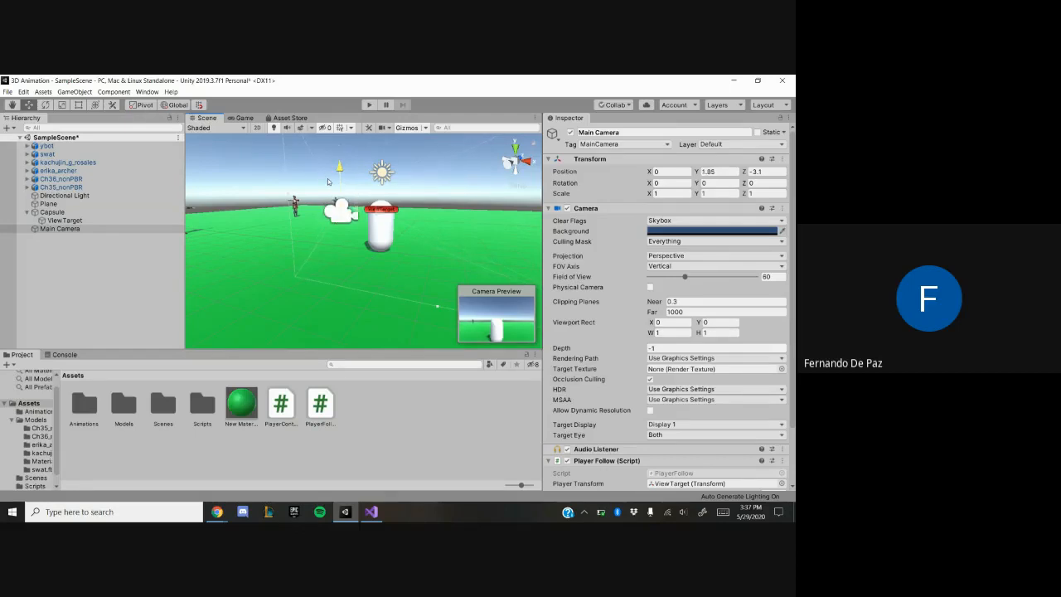
- Play-test moving the capsule around the green plane with the camera orbiting it, and stop play mode
{"action": "left_click", "coordinate": [369, 105]}
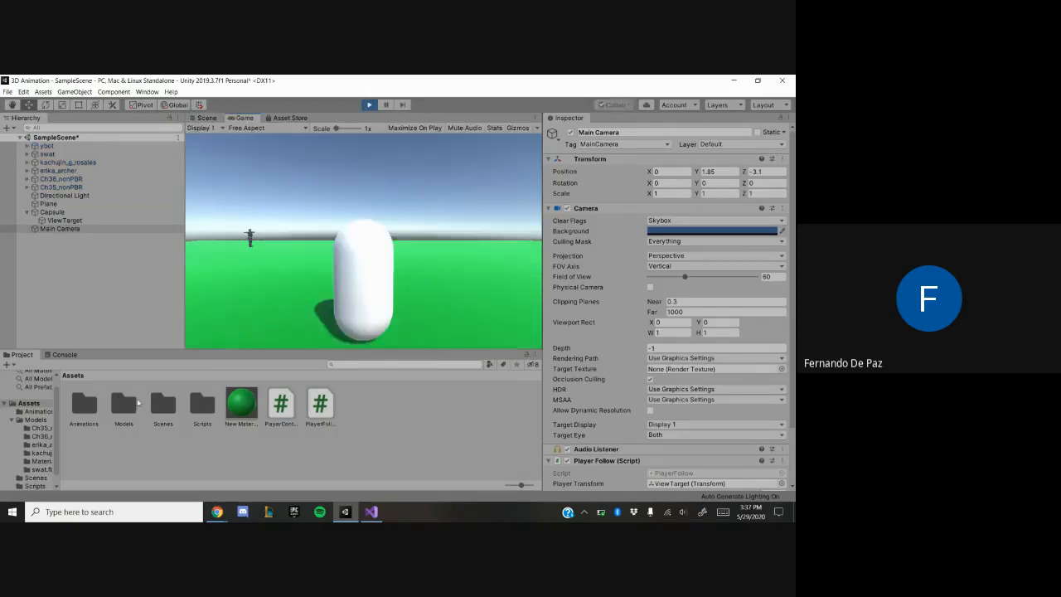
{"action": "key", "text": "w"}
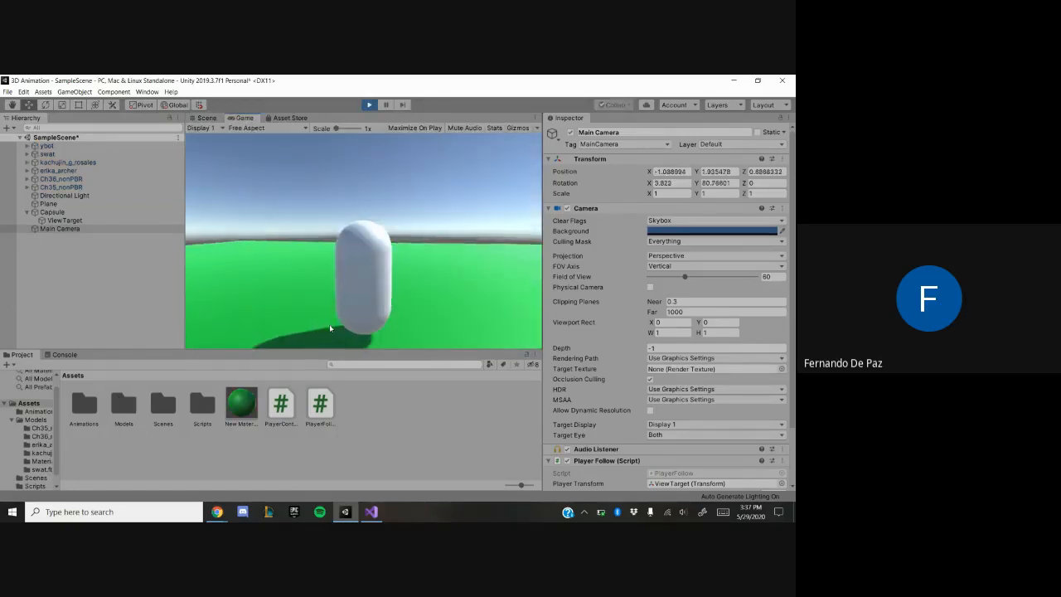
{"action": "key", "text": "w"}
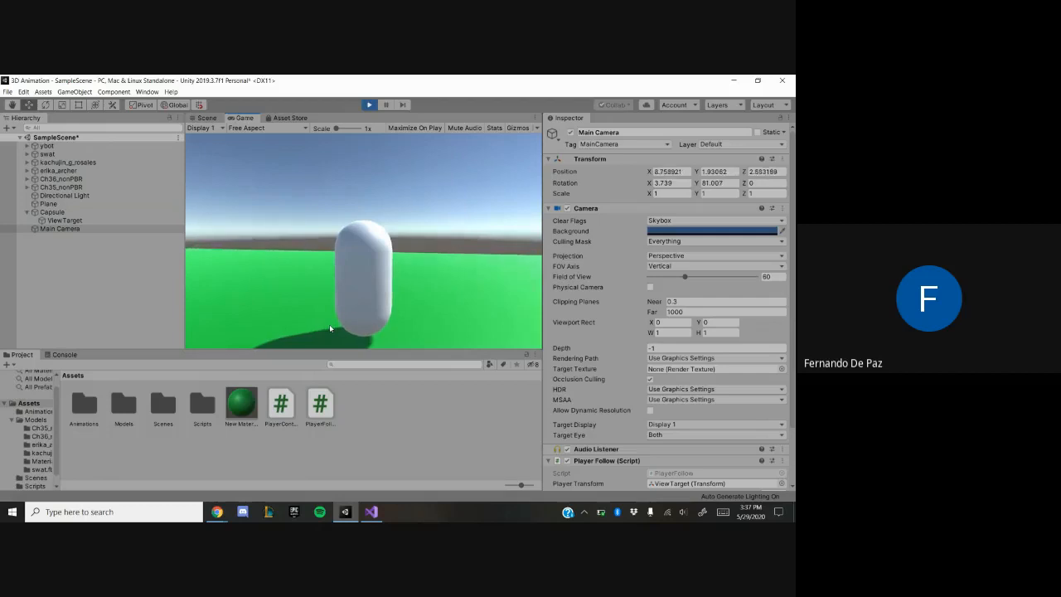
{"action": "key", "text": "s"}
{"action": "key", "text": "w"}
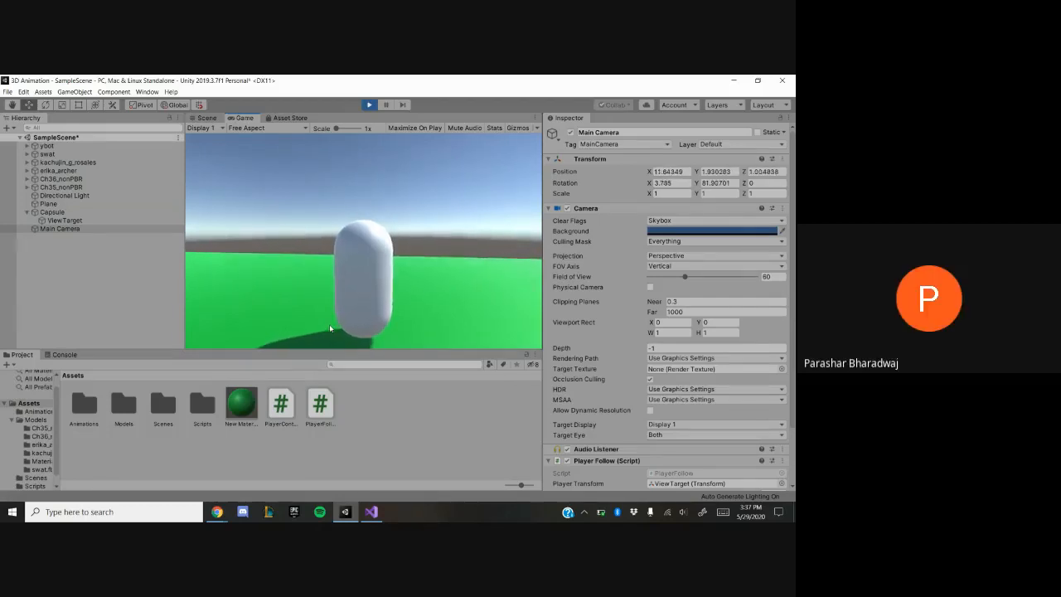
{"action": "key", "text": "w"}
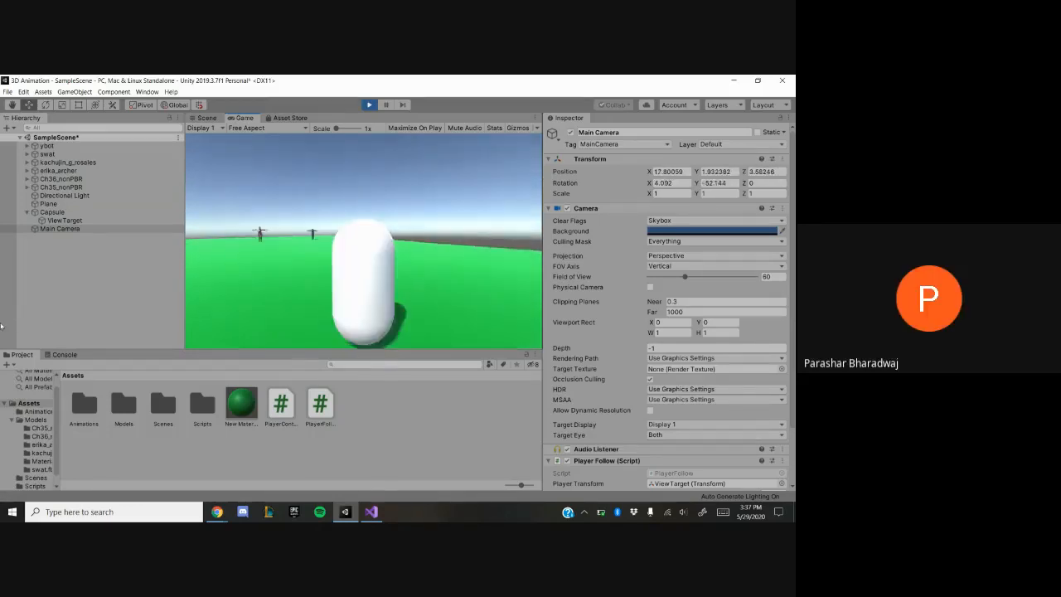
{"action": "key", "text": "w"}
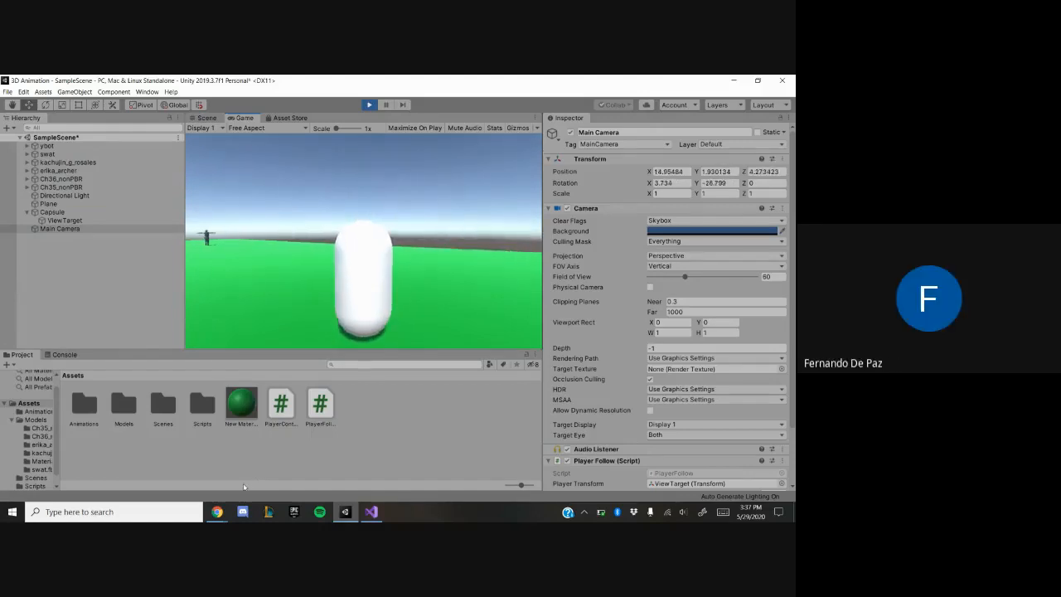
{"action": "key", "text": "w"}
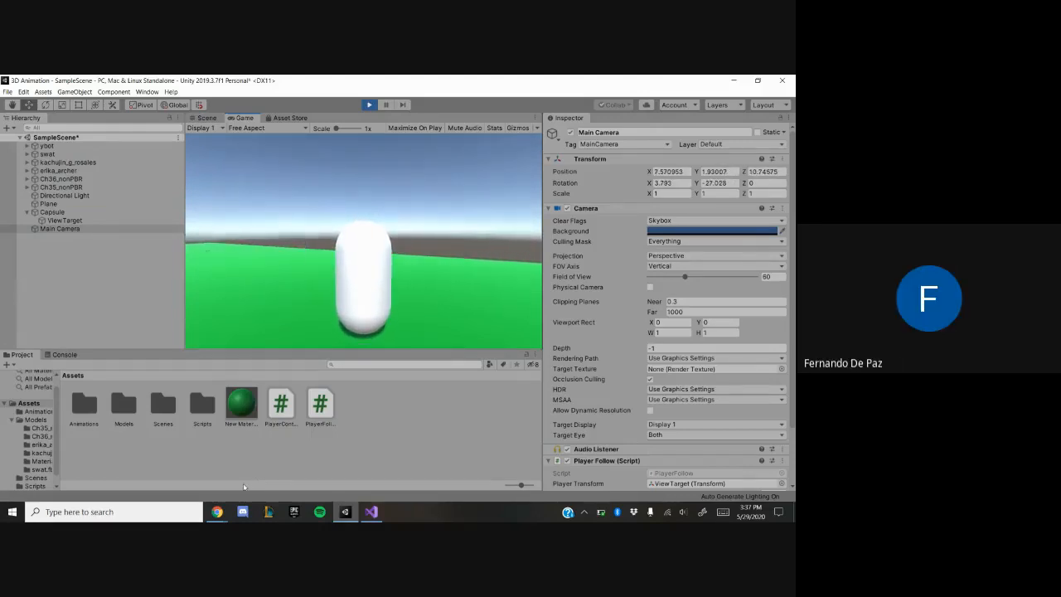
{"action": "key", "text": "w"}
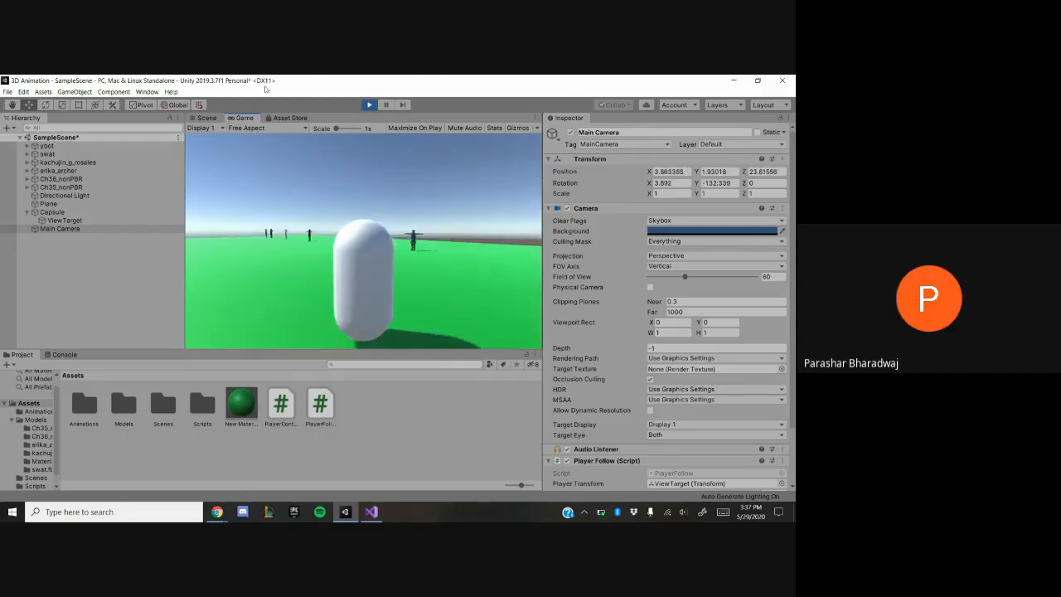
{"action": "left_click", "coordinate": [371, 106]}
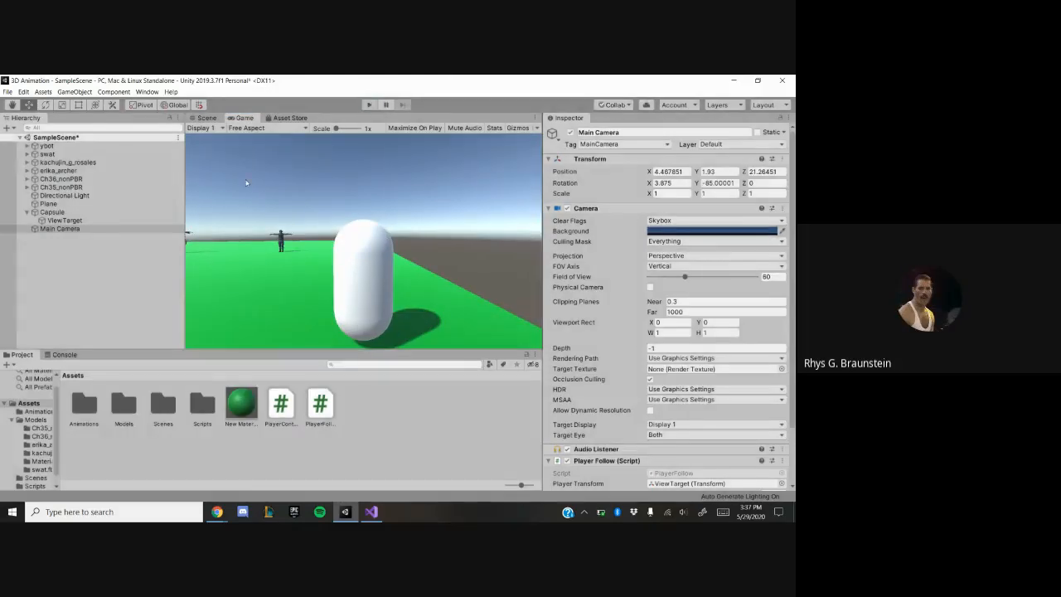
- Review the Capsule's components, from its Character Controller and Rigidbody constraints back up to its Transform
{"action": "left_click", "coordinate": [58, 212]}
{"action": "scroll", "coordinate": [665, 379], "scroll_direction": "down", "scroll_amount": 10}
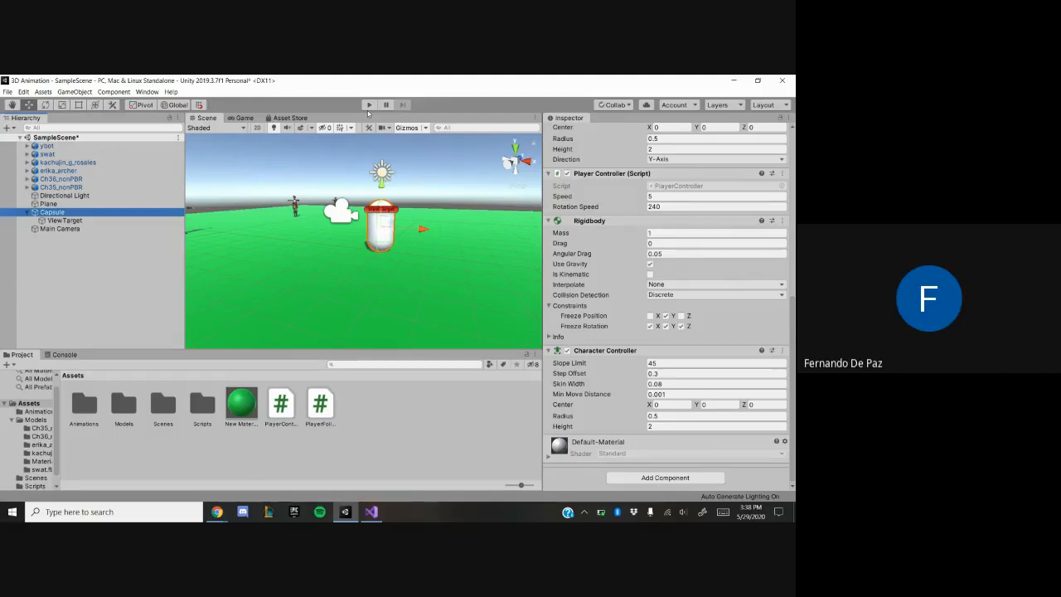
{"action": "scroll", "coordinate": [725, 232], "scroll_direction": "up", "scroll_amount": 3}
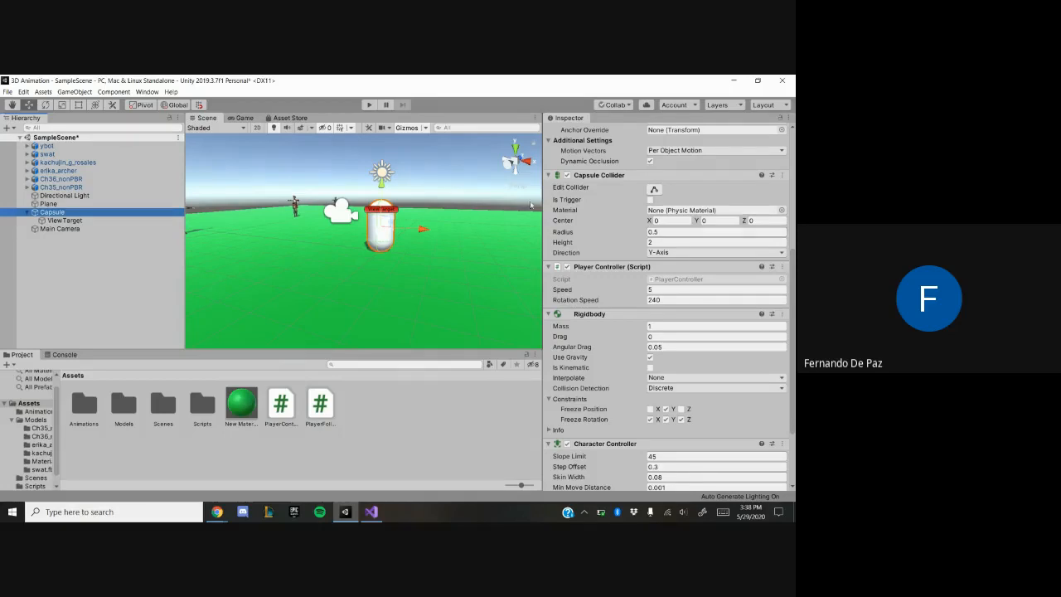
{"action": "scroll", "coordinate": [718, 215], "scroll_direction": "up", "scroll_amount": 7}
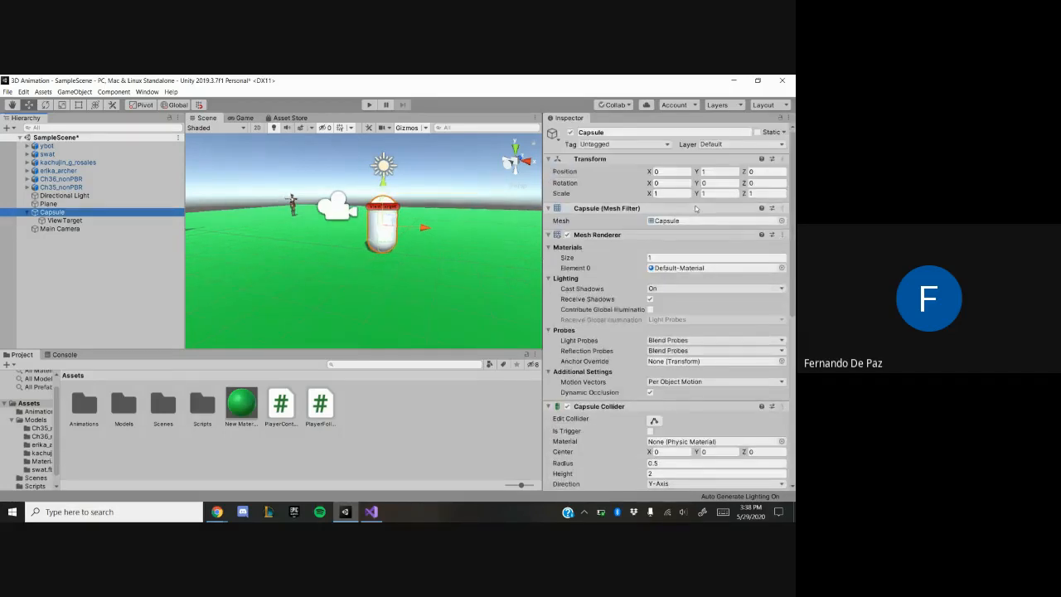
- Raise the Main Camera above the capsule to a Y position of about 2.6
{"action": "left_click_drag", "start_coordinate": [389, 242], "coordinate": [460, 325], "text": "alt"}
{"action": "left_click", "coordinate": [104, 240]}
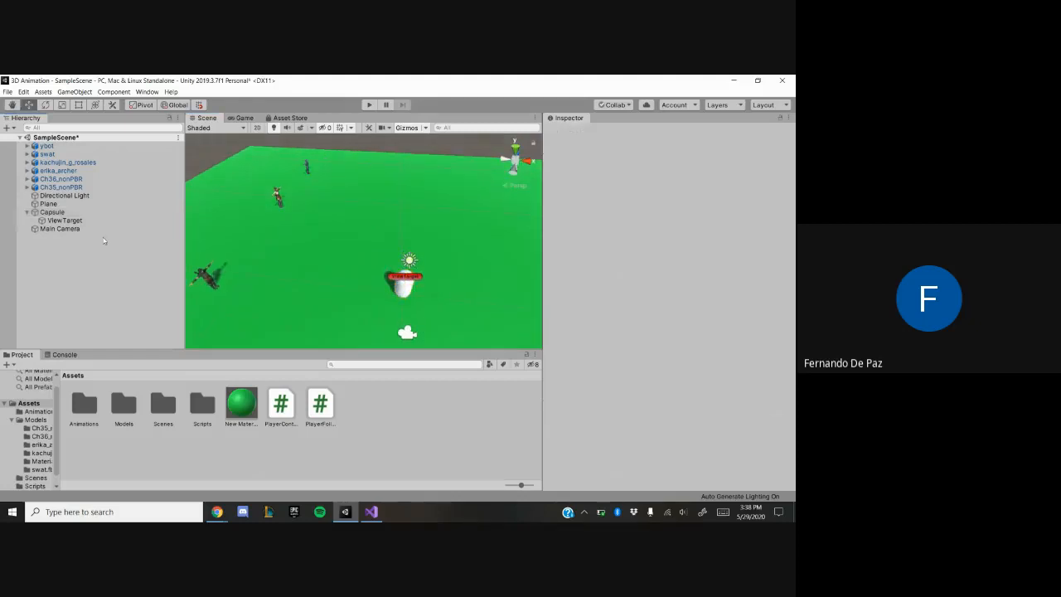
{"action": "left_click", "coordinate": [100, 228]}
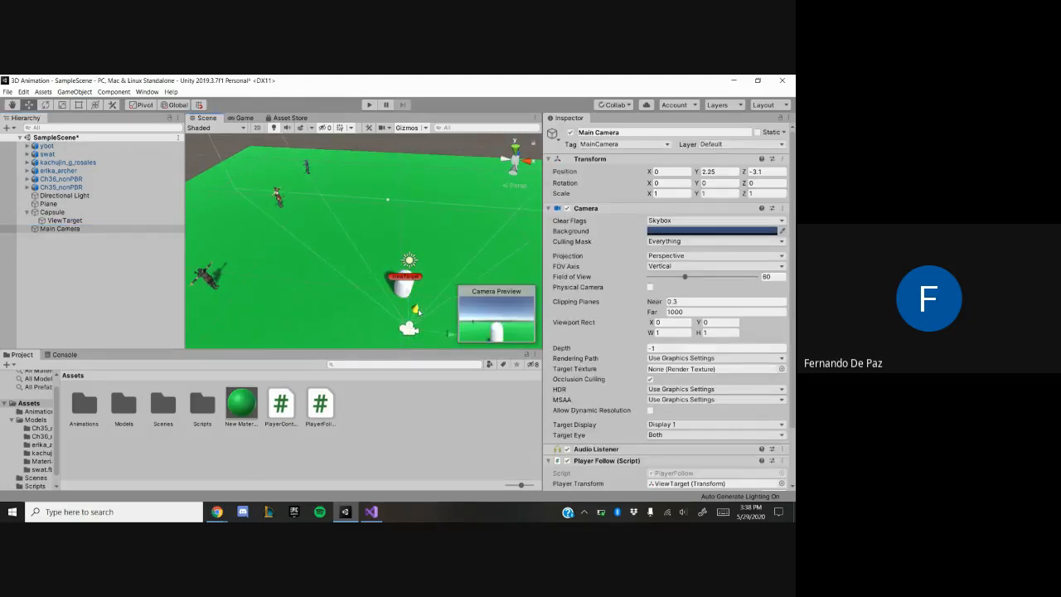
- Review the Capsule's Player Controller, the ViewTarget's Transform and the Main Camera's Player Follow settings
{"action": "left_click", "coordinate": [116, 213]}
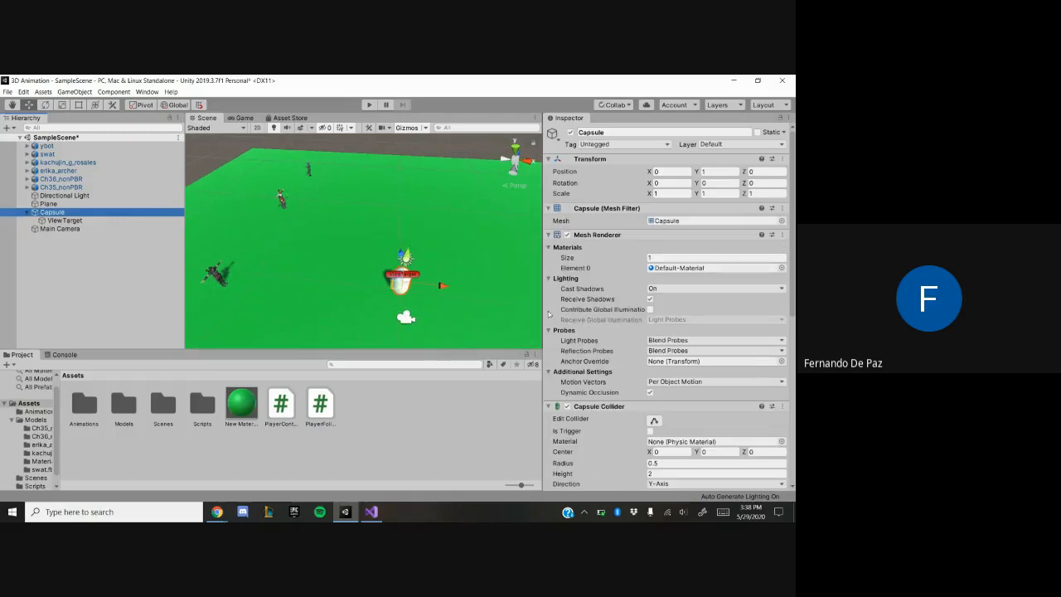
{"action": "scroll", "coordinate": [600, 332], "scroll_direction": "down", "scroll_amount": 5}
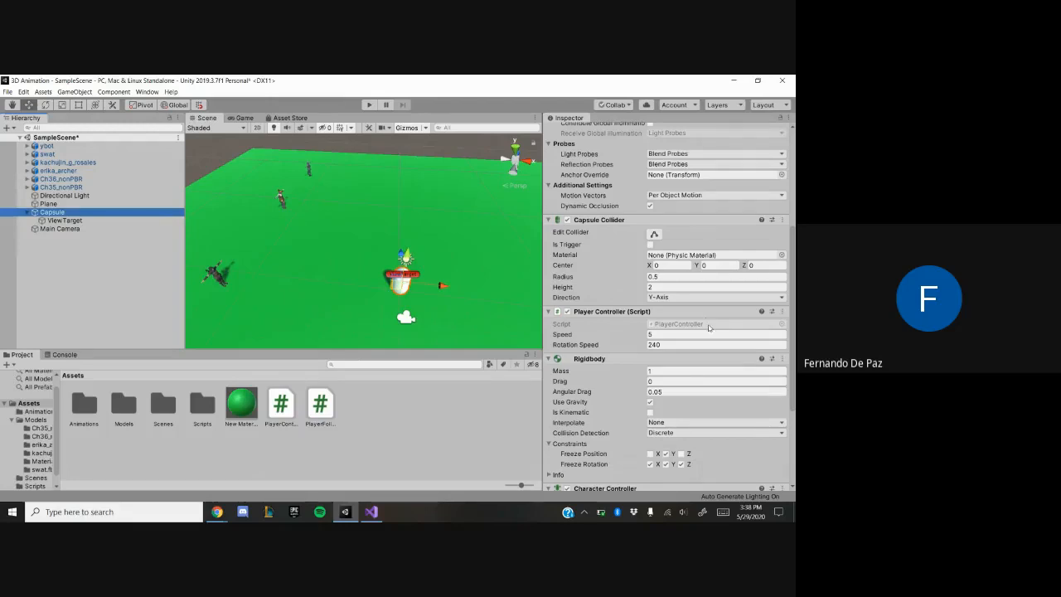
{"action": "left_click", "coordinate": [83, 220]}
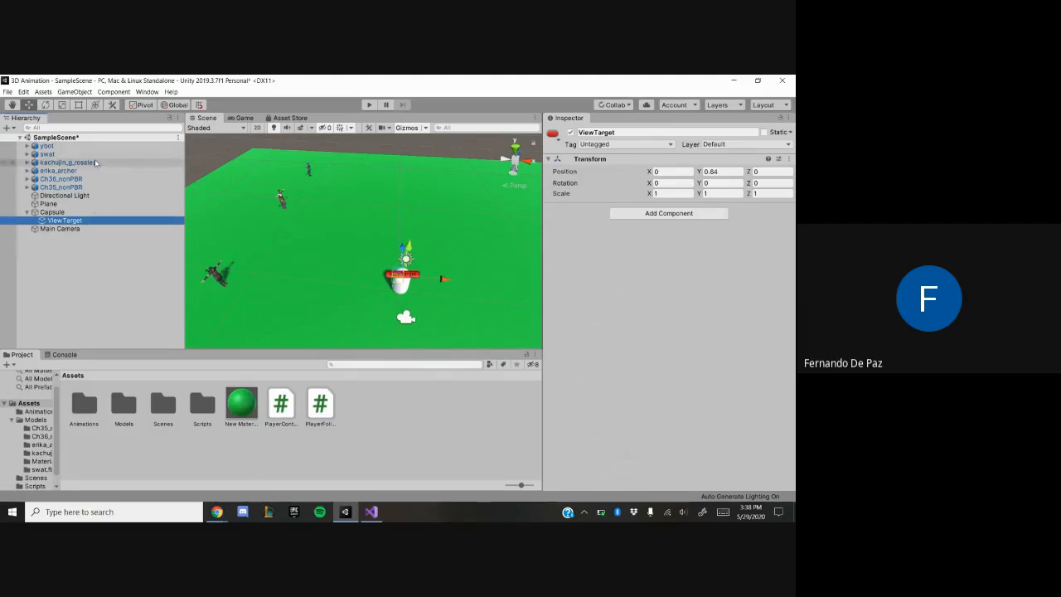
{"action": "left_click", "coordinate": [98, 229]}
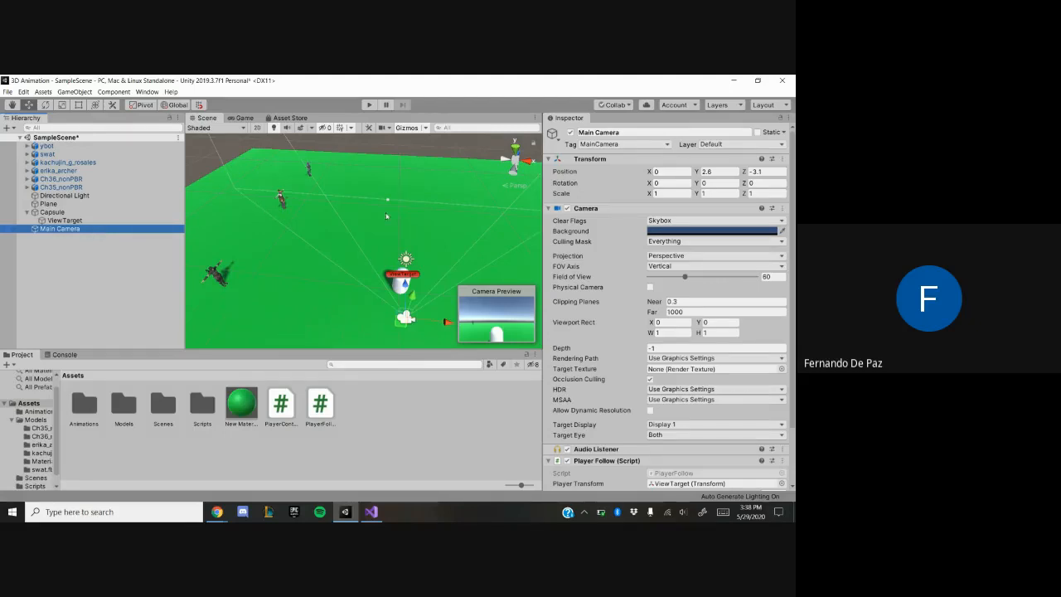
{"action": "scroll", "coordinate": [594, 245], "scroll_direction": "down", "scroll_amount": 3}
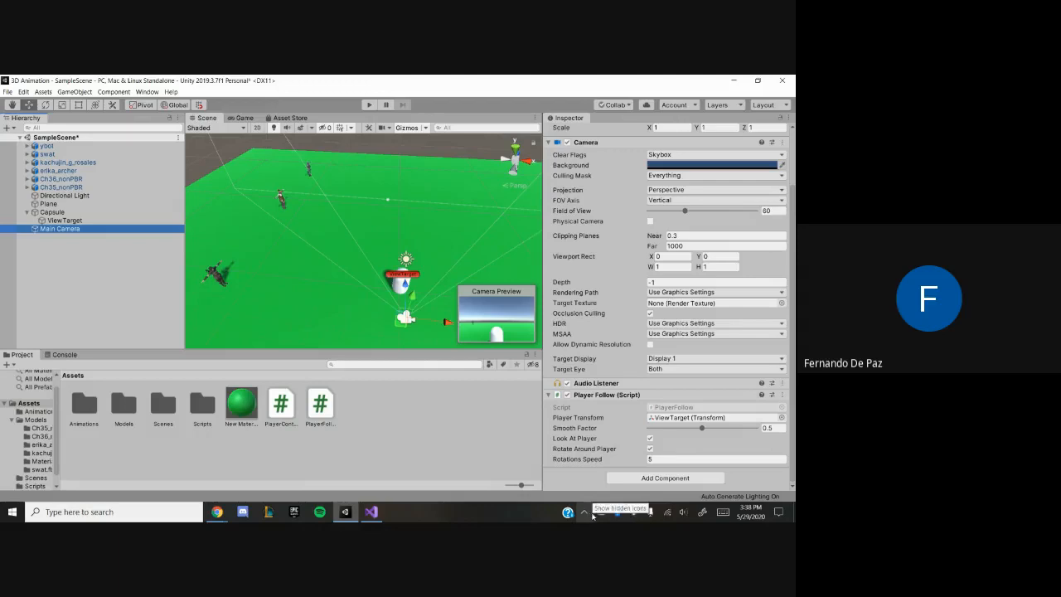
- Play-test the scene by moving the capsule forward, and stop play mode
{"action": "left_click", "coordinate": [364, 105]}
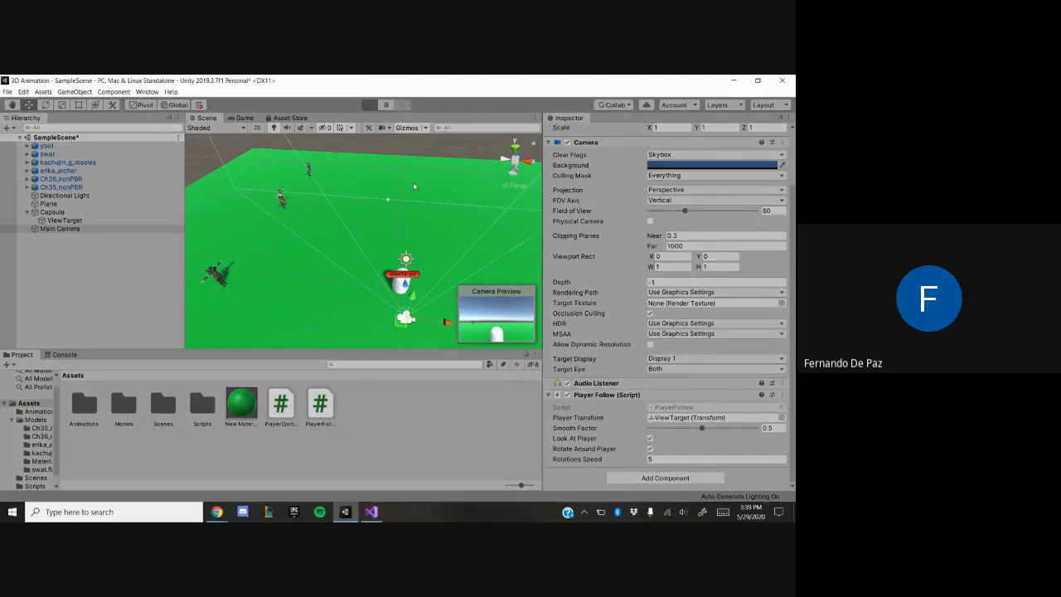
{"action": "key", "text": "w"}
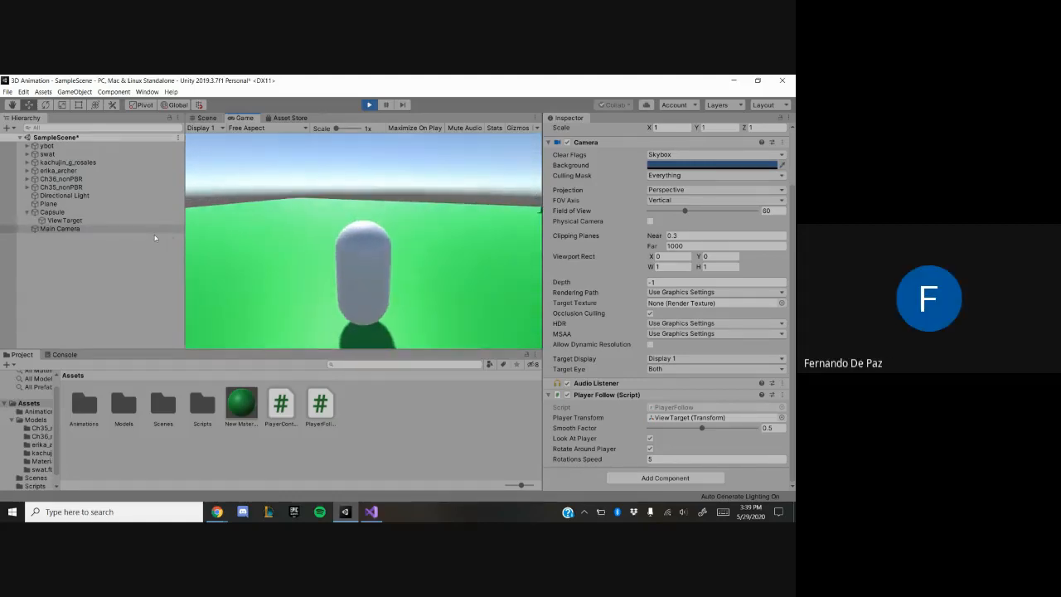
{"action": "left_click", "coordinate": [367, 106]}
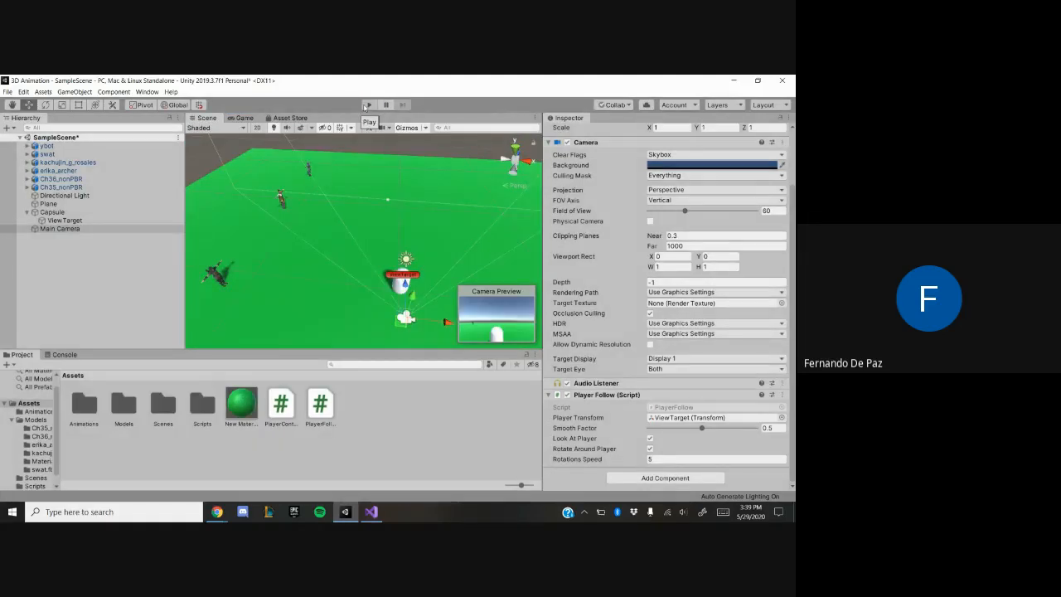
{"action": "key", "text": "alt+Tab"}
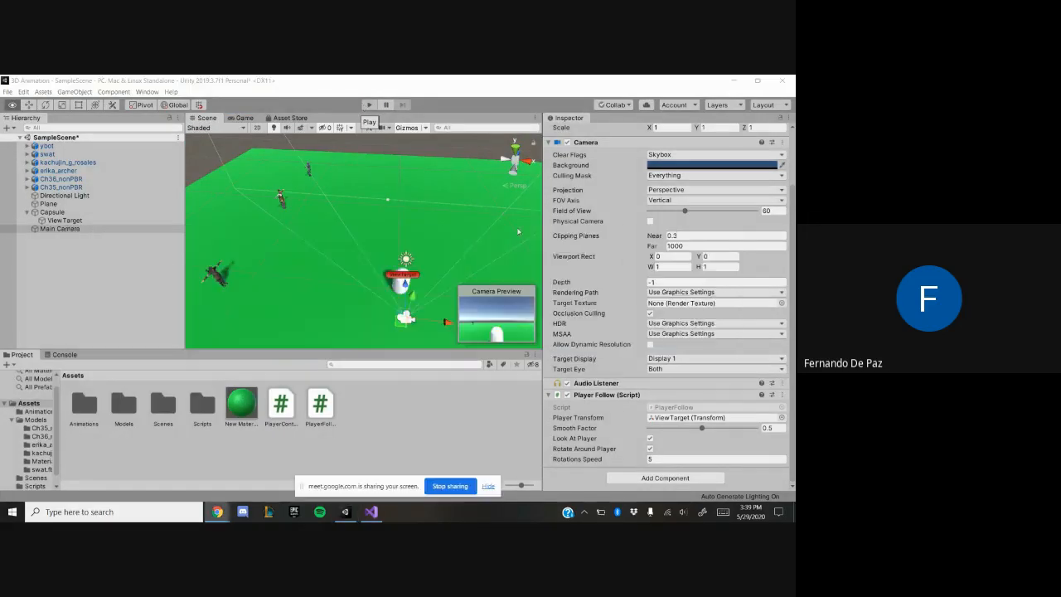
{"action": "left_click", "coordinate": [488, 485]}
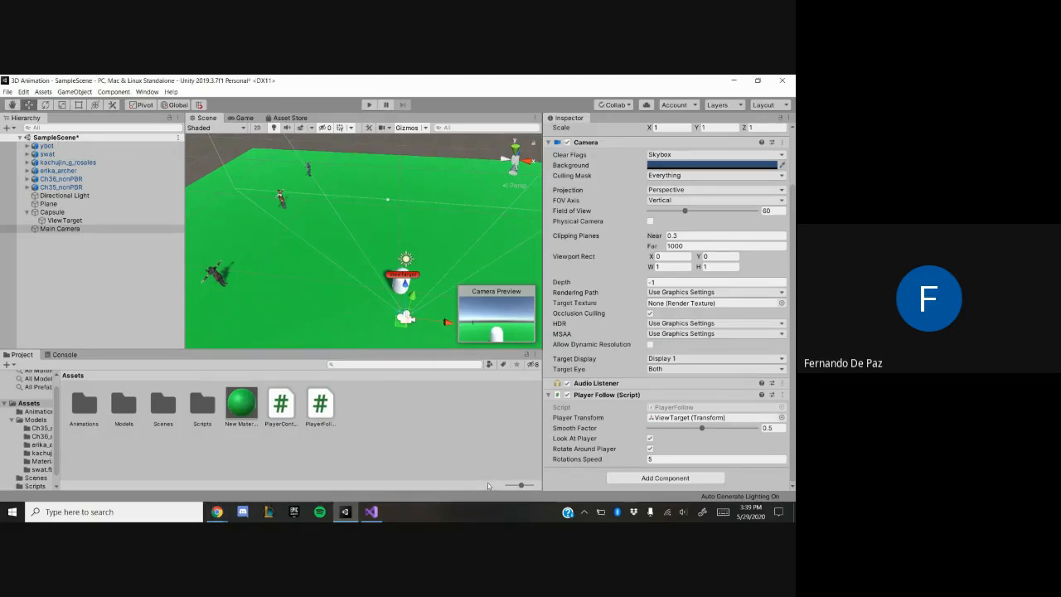
{"action": "key", "text": "alt+Tab"}
{"action": "key", "text": "ctrl+d"}
{"action": "key", "text": "alt+Tab"}
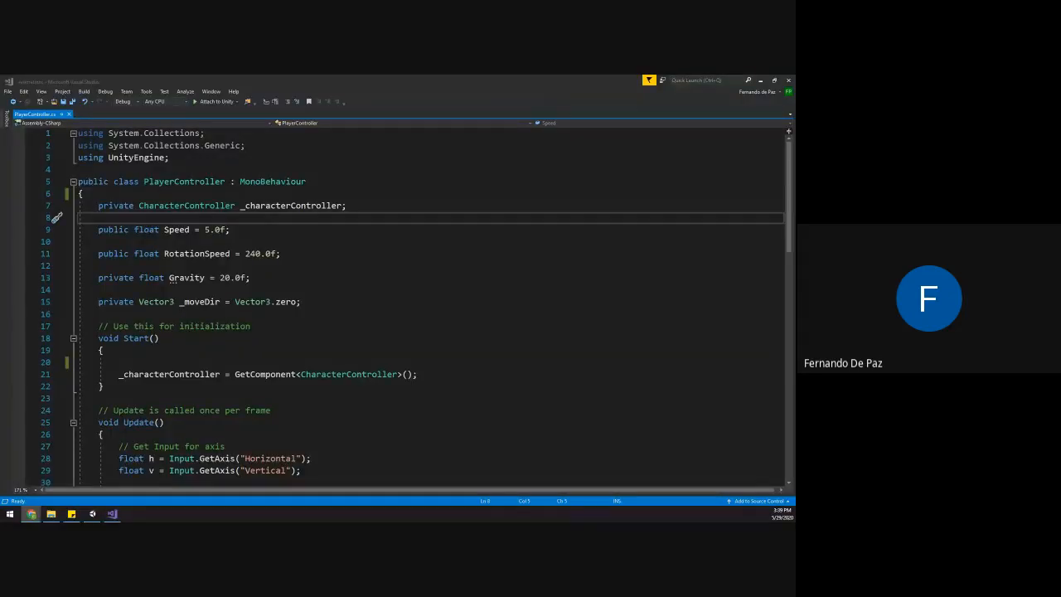
- Minimise the PlayerController code window and examine the Capsule up close from several sides in the Unity scene
{"action": "left_click", "coordinate": [759, 82]}
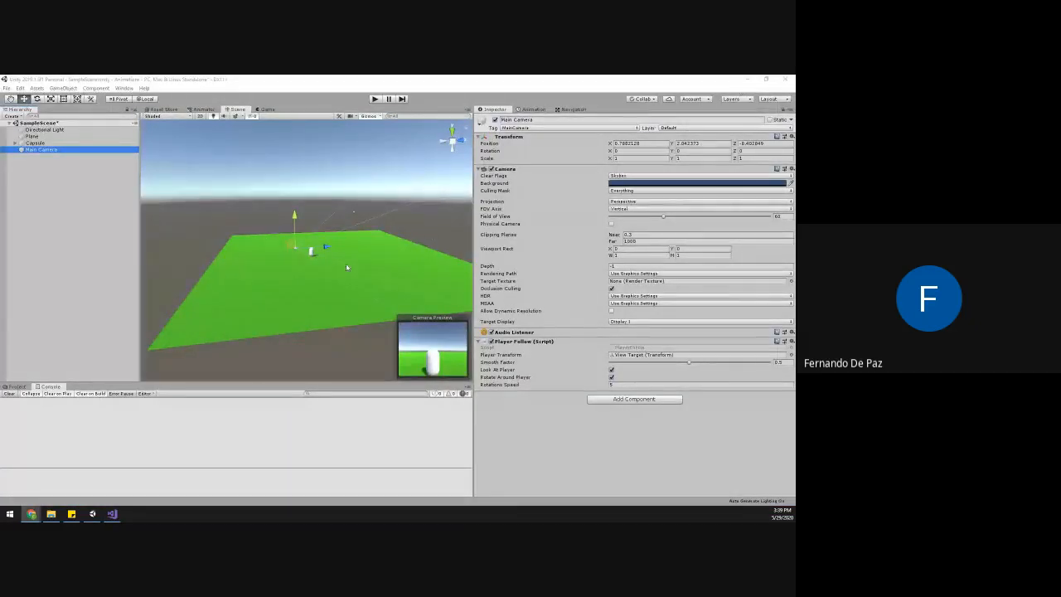
{"action": "left_click_drag", "start_coordinate": [442, 240], "coordinate": [363, 246], "text": "alt"}
{"action": "left_click", "coordinate": [73, 151]}
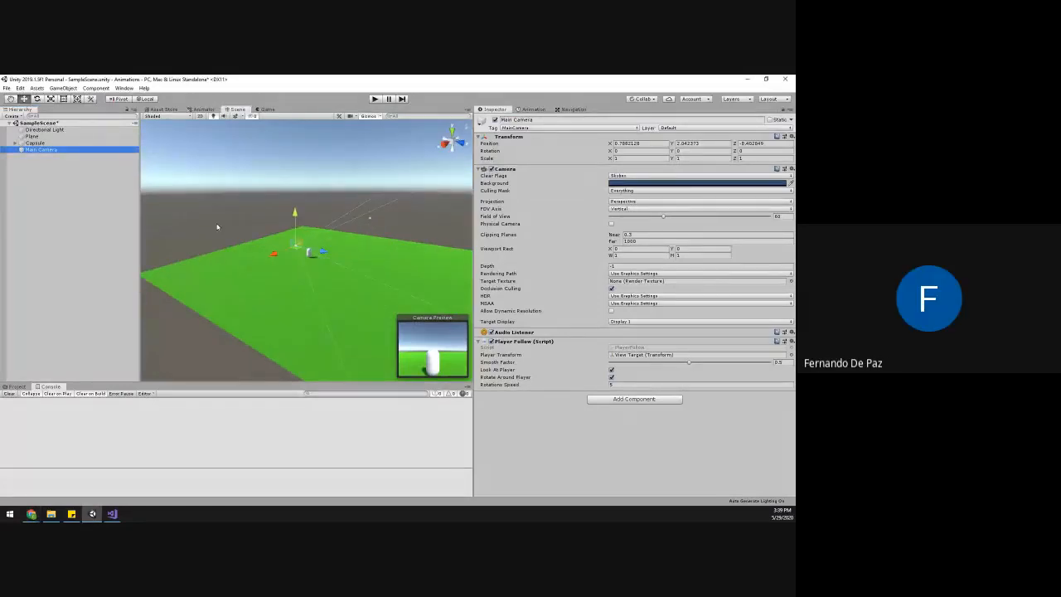
{"action": "double_click", "coordinate": [50, 144]}
{"action": "scroll", "coordinate": [325, 249], "scroll_direction": "up", "scroll_amount": 5}
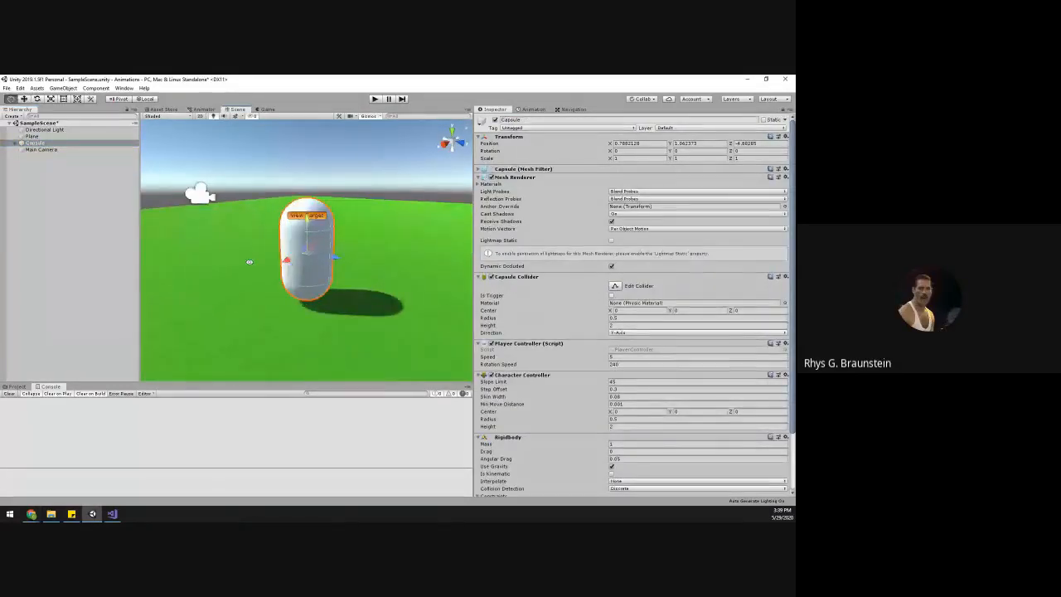
{"action": "left_click_drag", "start_coordinate": [249, 260], "coordinate": [25, 258], "text": "alt"}
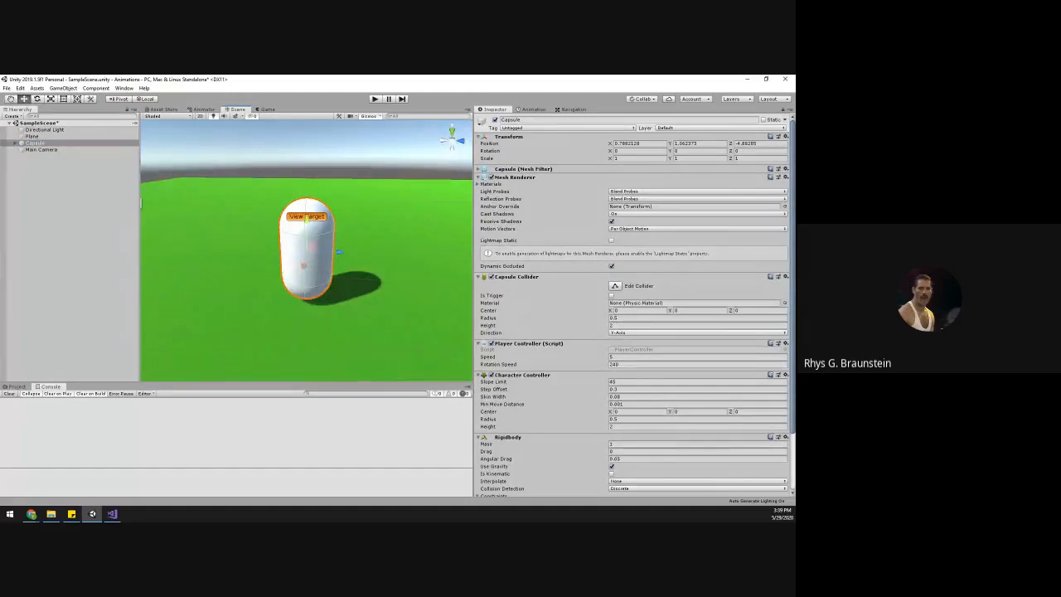
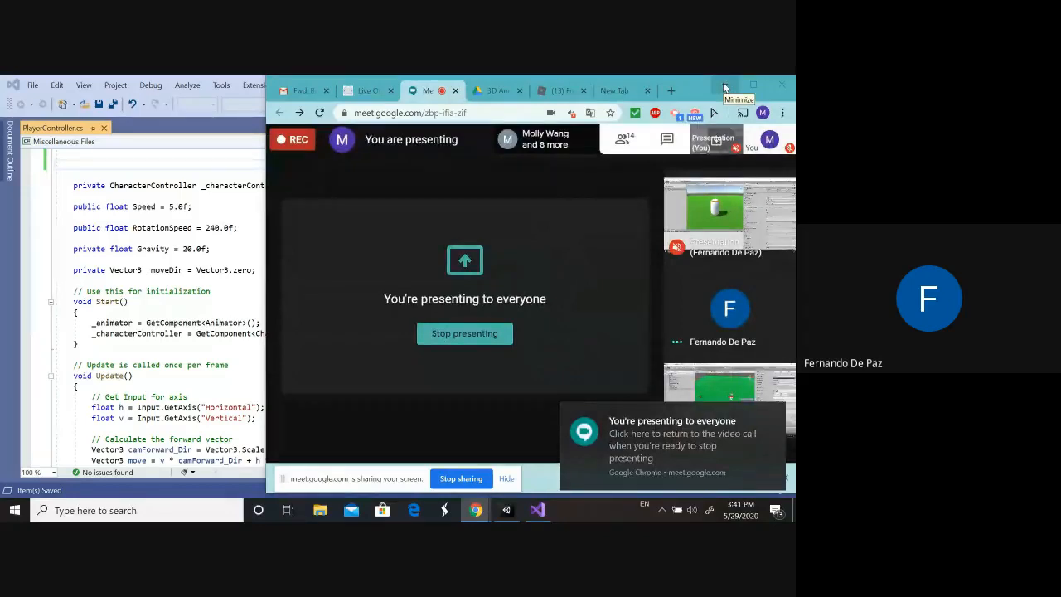
- Minimise the browser and code windows to reach Unity, try to play the scene and read through the Console errors
{"action": "left_click", "coordinate": [724, 84]}
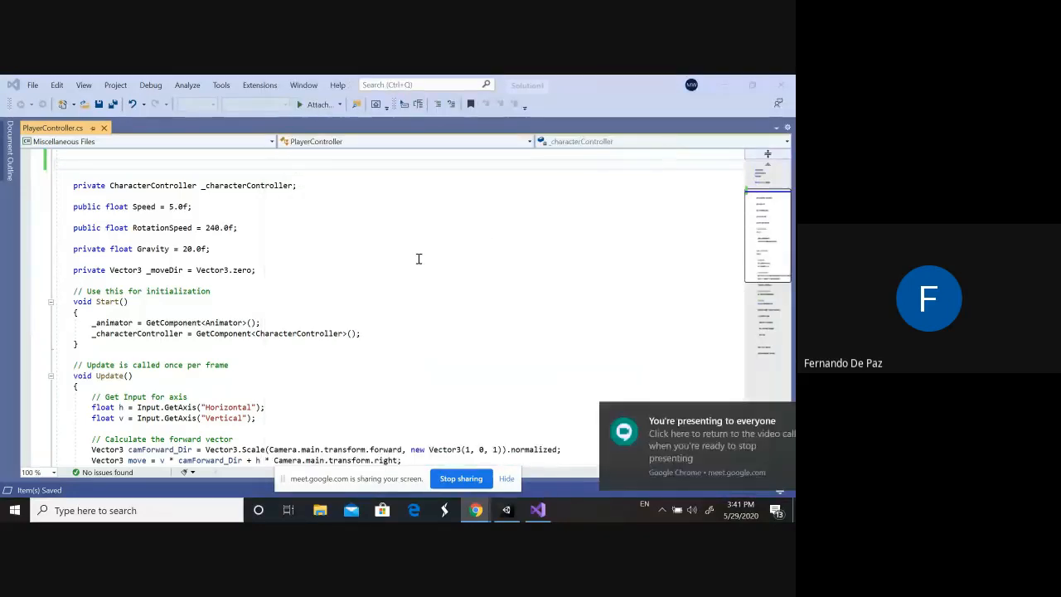
{"action": "left_click", "coordinate": [725, 85]}
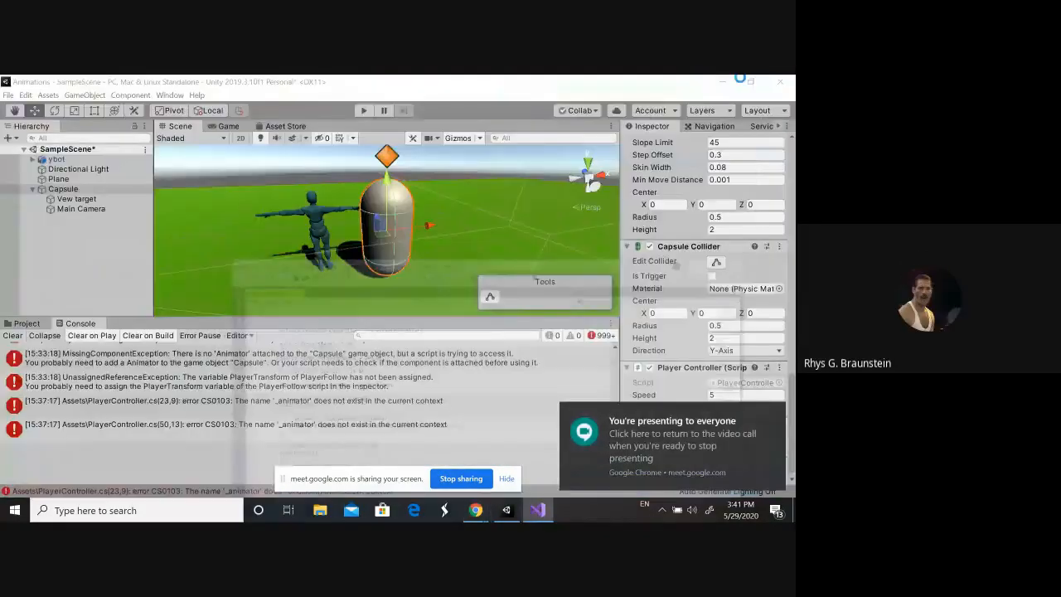
{"action": "left_click", "coordinate": [271, 354]}
{"action": "left_click", "coordinate": [363, 111]}
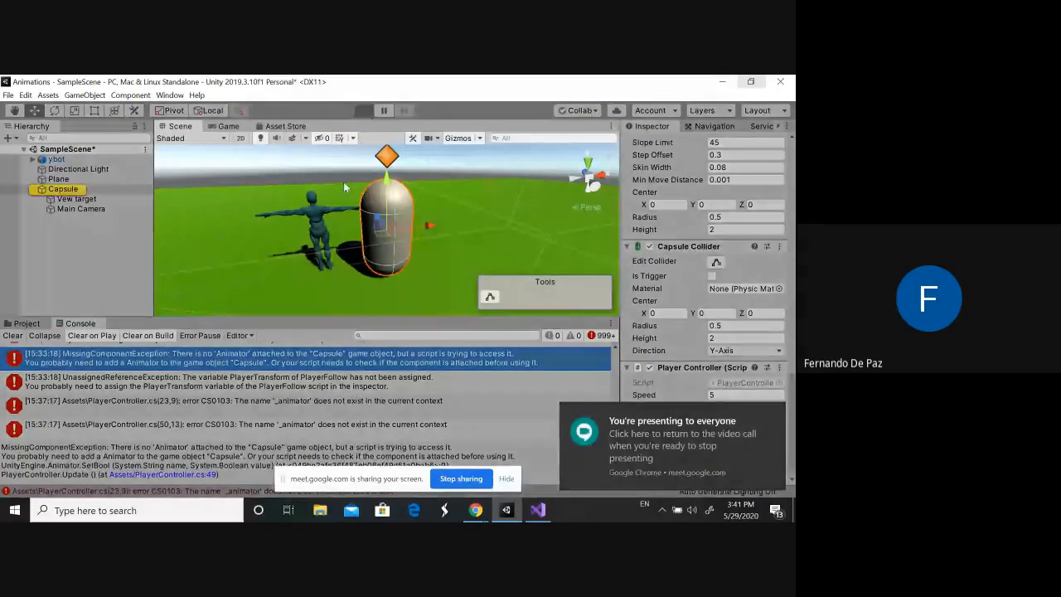
{"action": "scroll", "coordinate": [236, 430], "scroll_direction": "down", "scroll_amount": 15}
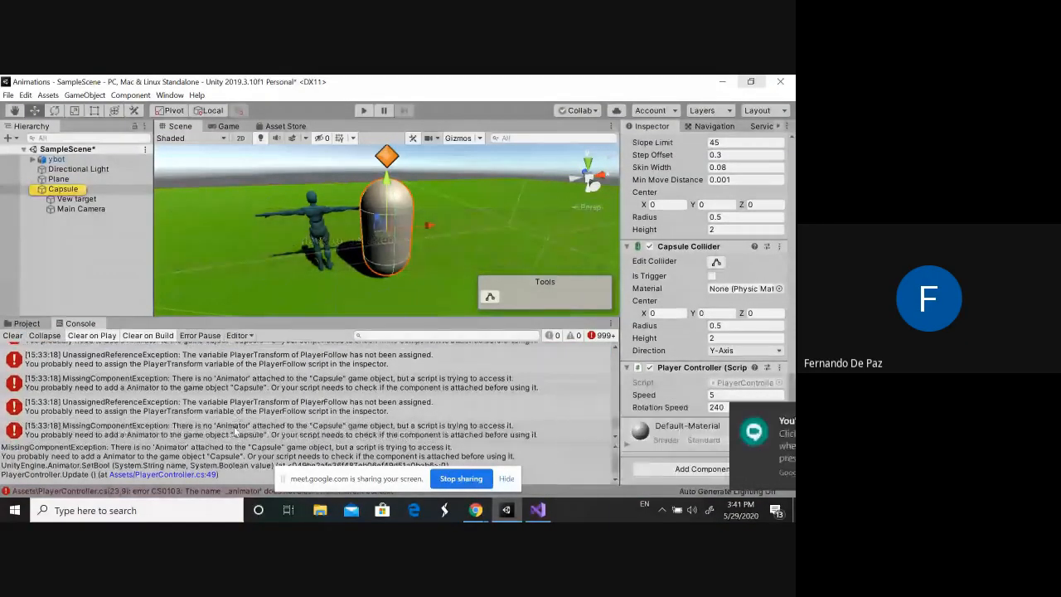
{"action": "left_click_drag", "start_coordinate": [615, 421], "coordinate": [634, 339]}
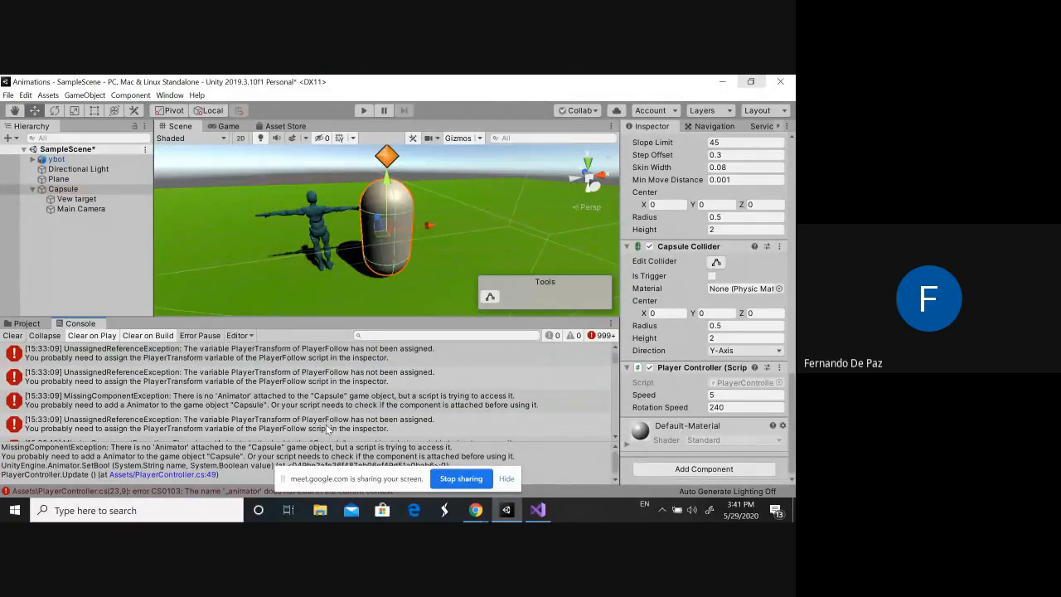
- Review the Capsule's components, including its Rigidbody, Character Controller, Capsule Collider and Player Controller
{"action": "left_click", "coordinate": [51, 191]}
{"action": "scroll", "coordinate": [697, 308], "scroll_direction": "up", "scroll_amount": 6}
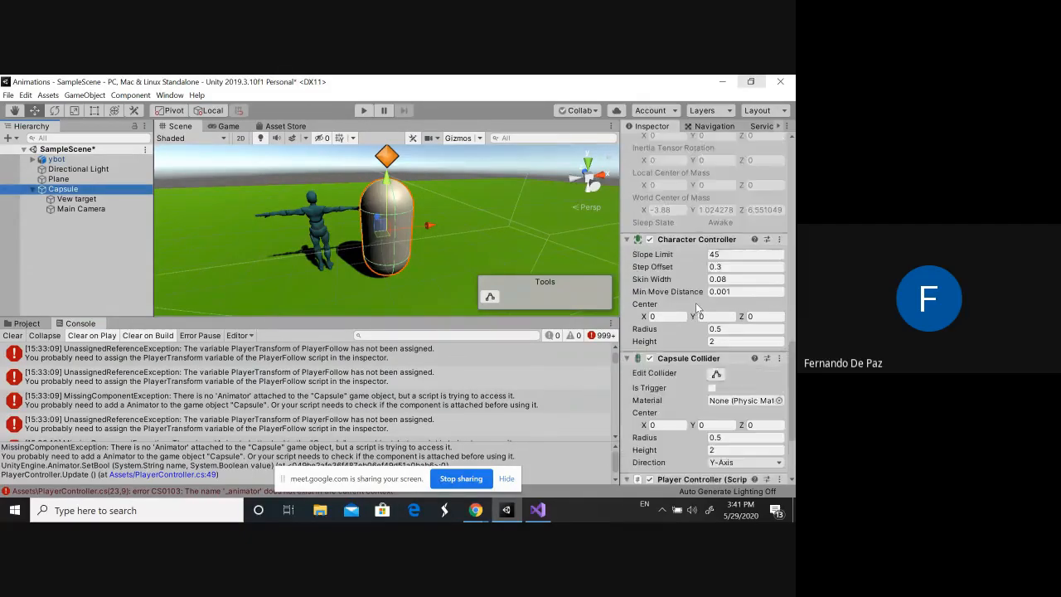
{"action": "scroll", "coordinate": [697, 308], "scroll_direction": "down", "scroll_amount": 3}
{"action": "scroll", "coordinate": [667, 331], "scroll_direction": "down", "scroll_amount": 4}
{"action": "scroll", "coordinate": [665, 333], "scroll_direction": "up", "scroll_amount": 7}
{"action": "scroll", "coordinate": [665, 333], "scroll_direction": "up", "scroll_amount": 6}
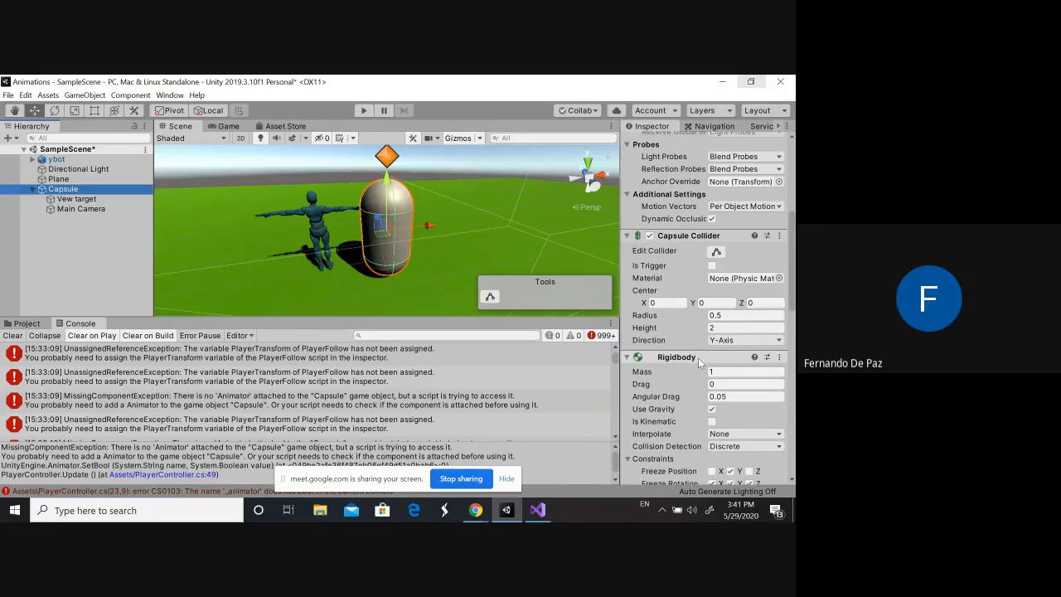
{"action": "scroll", "coordinate": [699, 363], "scroll_direction": "down", "scroll_amount": 10}
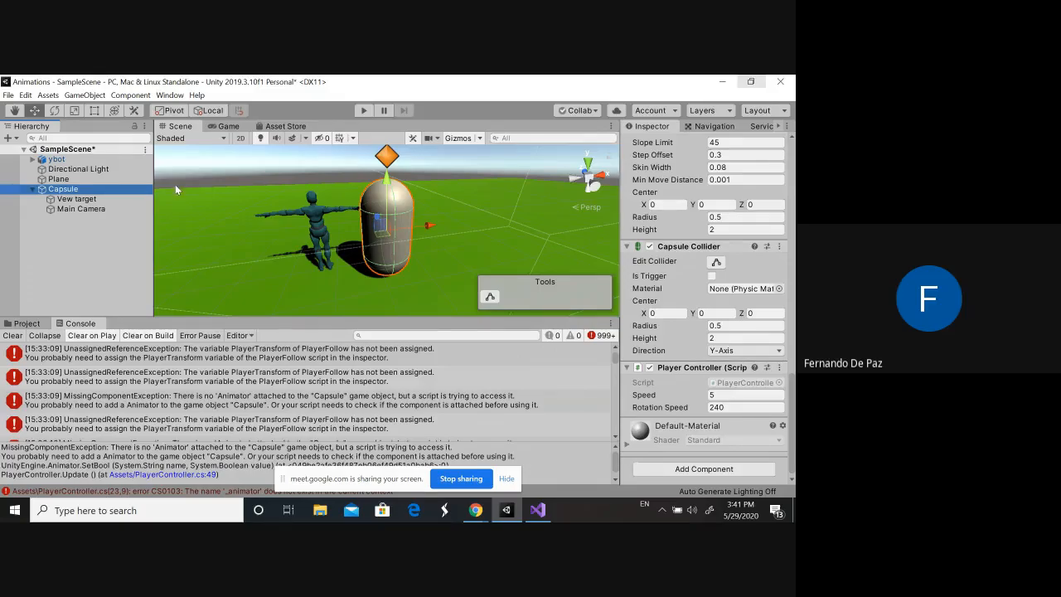
- Unparent the Main Camera from the Capsule so it sits at the scene's root, leaving Vew target as the Capsule's child
{"action": "left_click", "coordinate": [63, 210]}
{"action": "key", "text": "f"}
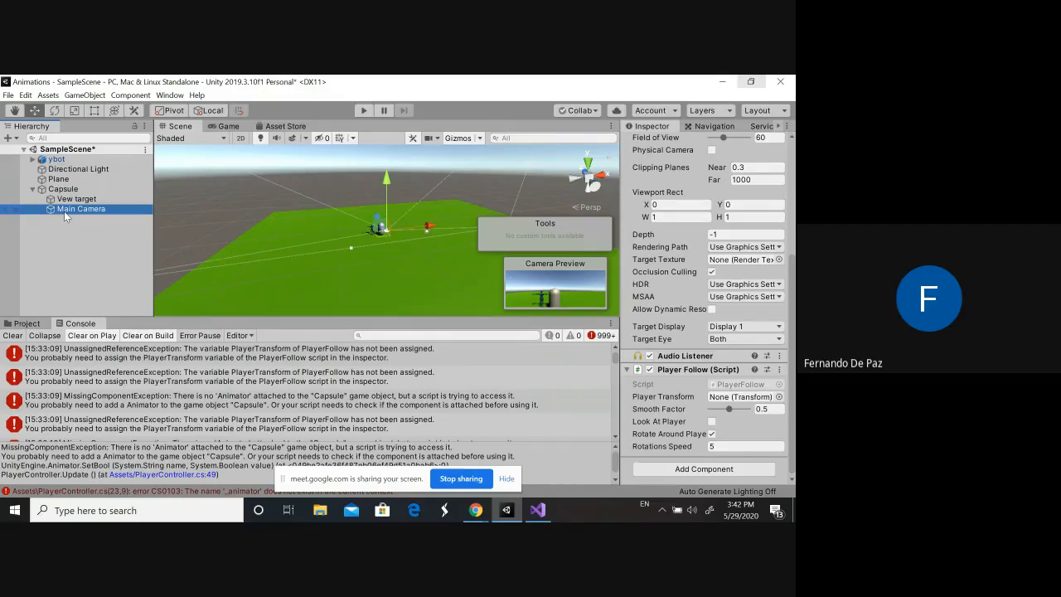
{"action": "left_click_drag", "start_coordinate": [57, 210], "coordinate": [46, 236]}
{"action": "left_click", "coordinate": [83, 200]}
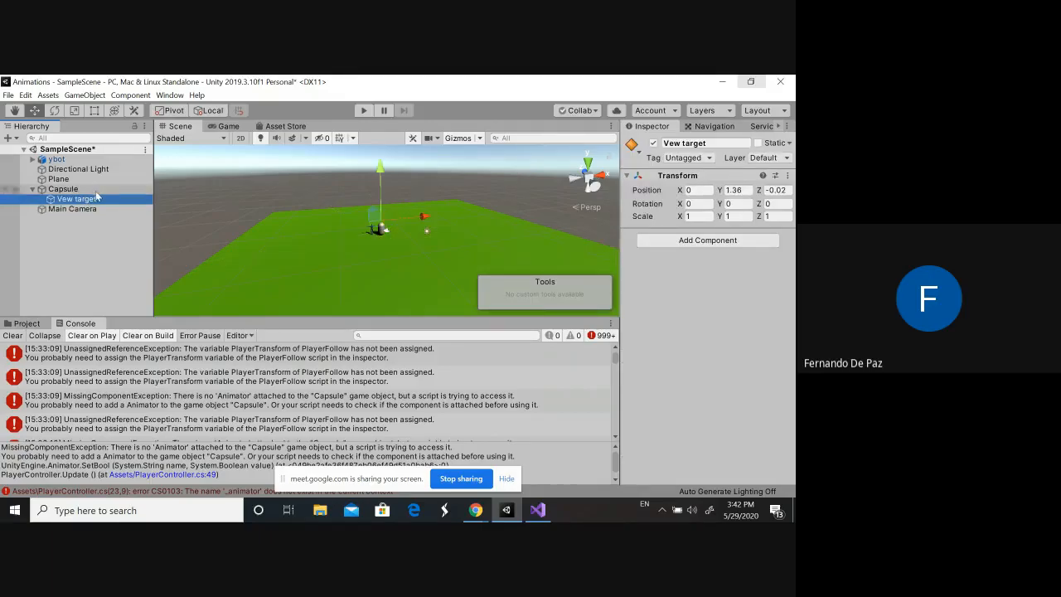
{"action": "left_click", "coordinate": [69, 208]}
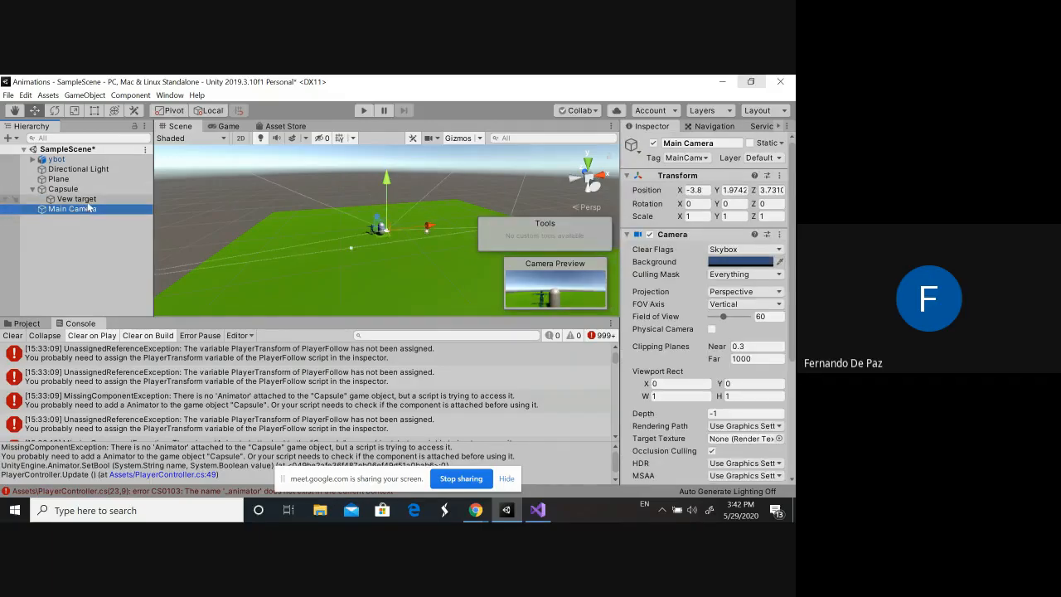
{"action": "left_click", "coordinate": [88, 201]}
{"action": "left_click_drag", "start_coordinate": [89, 205], "coordinate": [31, 203]}
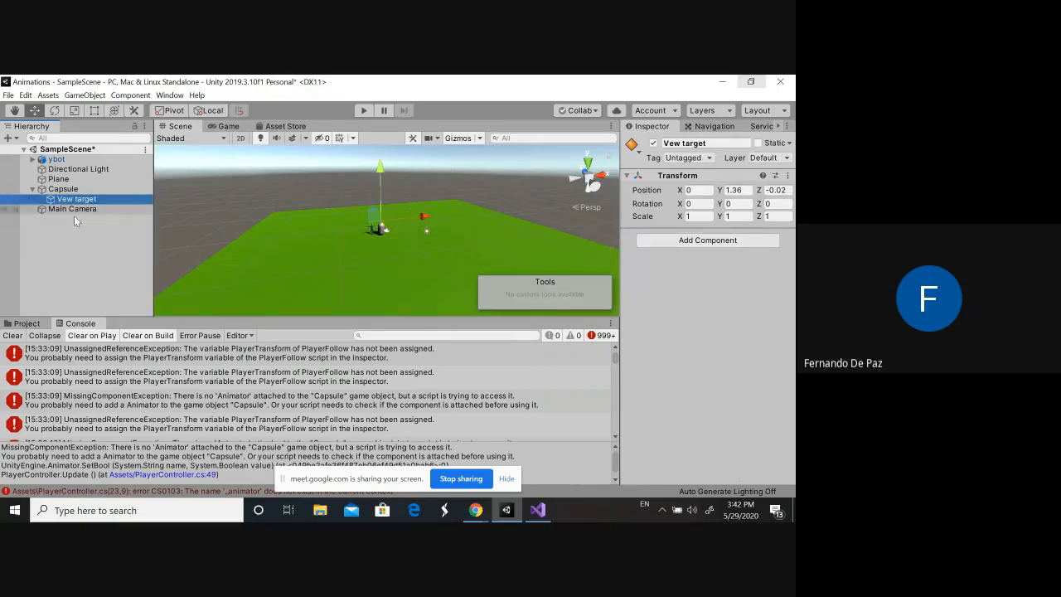
- Assign Vew target as the Player Transform of the Main Camera's Player Follow script and enable Look At Player
{"action": "left_click", "coordinate": [108, 211]}
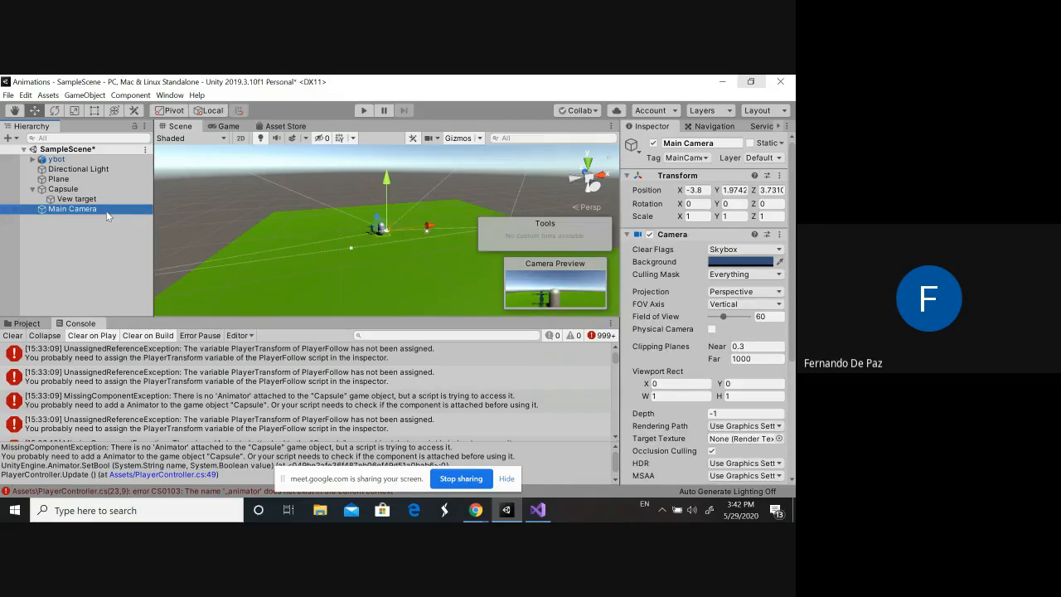
{"action": "scroll", "coordinate": [698, 275], "scroll_direction": "down", "scroll_amount": 4}
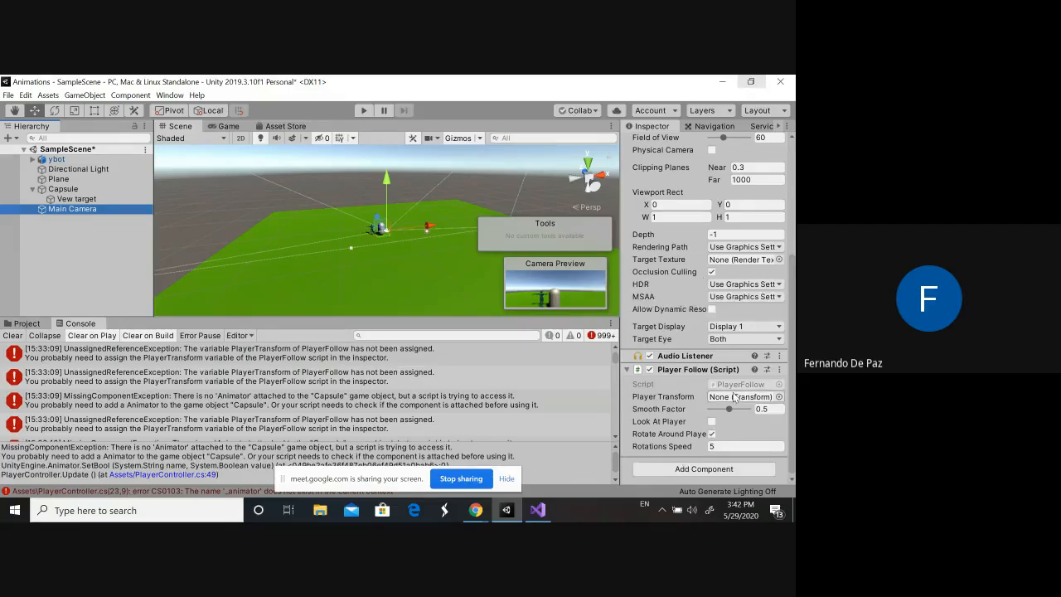
{"action": "left_click_drag", "start_coordinate": [87, 200], "coordinate": [728, 401]}
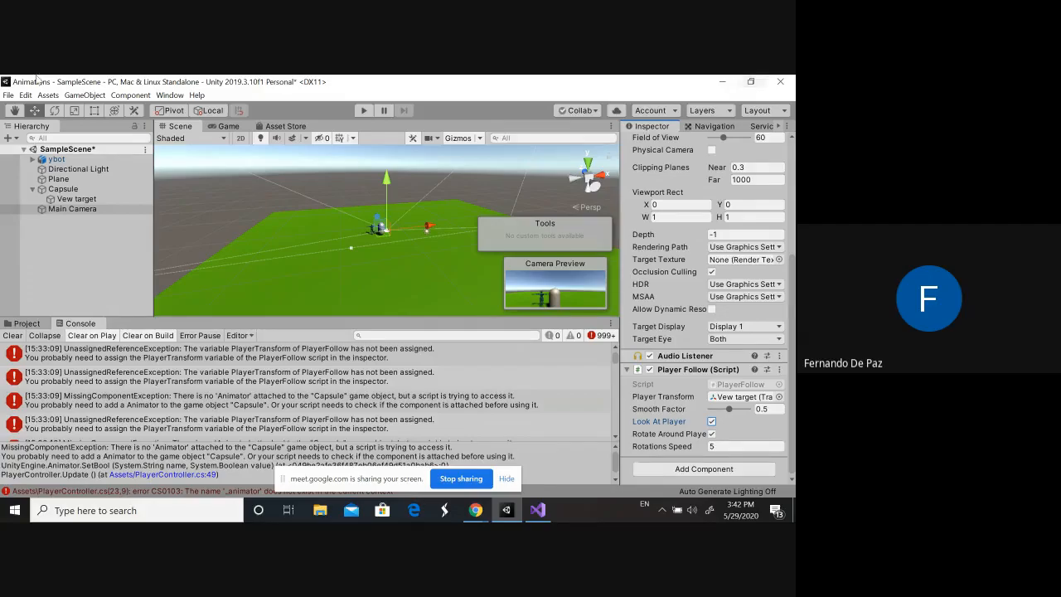
- Try to play the scene, and switch to Visual Studio to look through PlayerController.cs for the _animator references
{"action": "left_click", "coordinate": [366, 110]}
{"action": "scroll", "coordinate": [720, 234], "scroll_direction": "up", "scroll_amount": 5}
{"action": "left_click", "coordinate": [535, 510]}
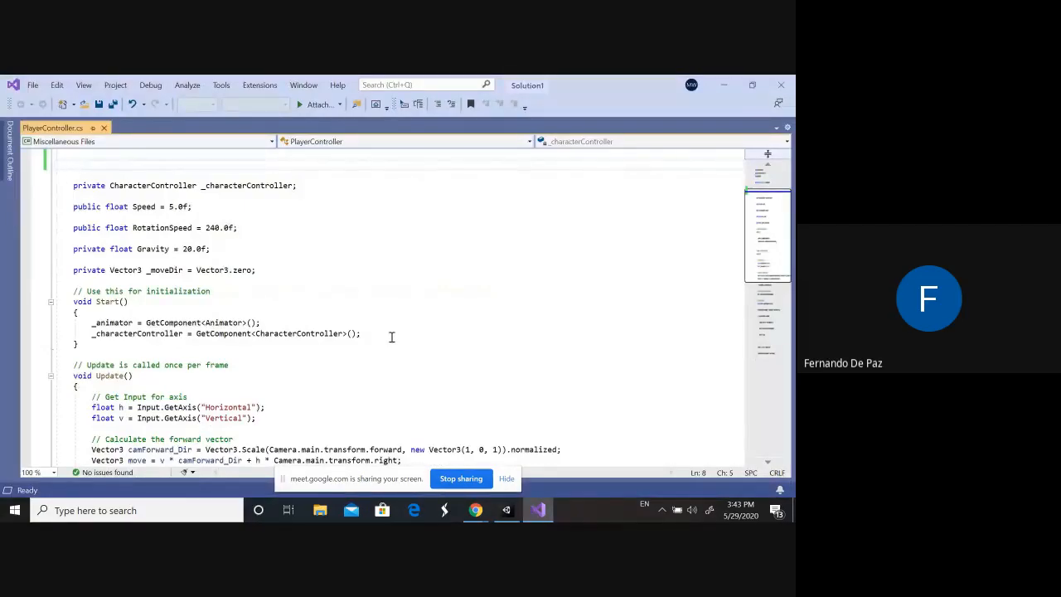
{"action": "scroll", "coordinate": [393, 335], "scroll_direction": "down", "scroll_amount": 5}
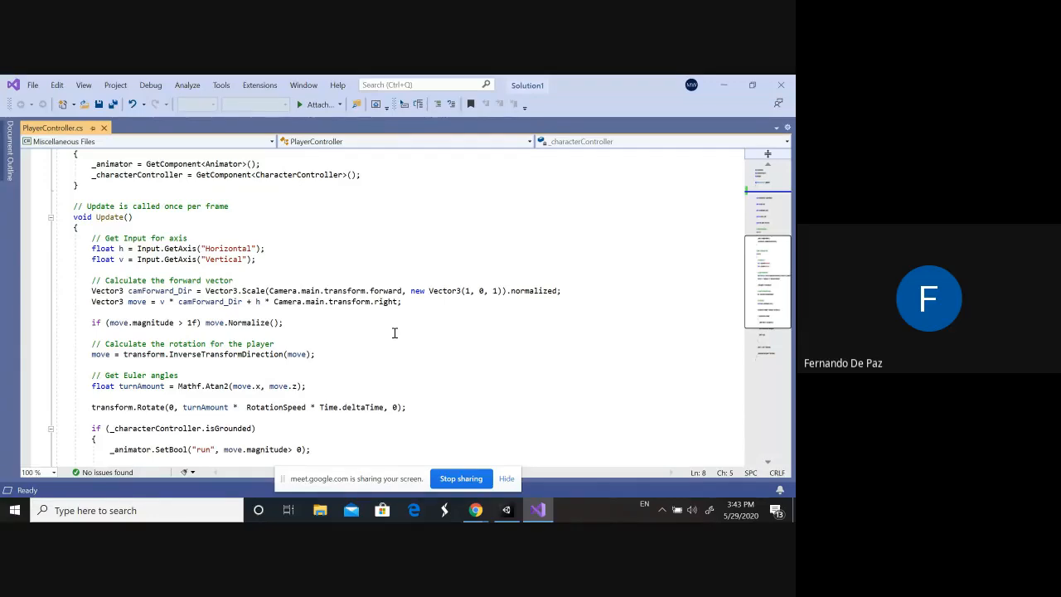
{"action": "scroll", "coordinate": [403, 354], "scroll_direction": "down", "scroll_amount": 5}
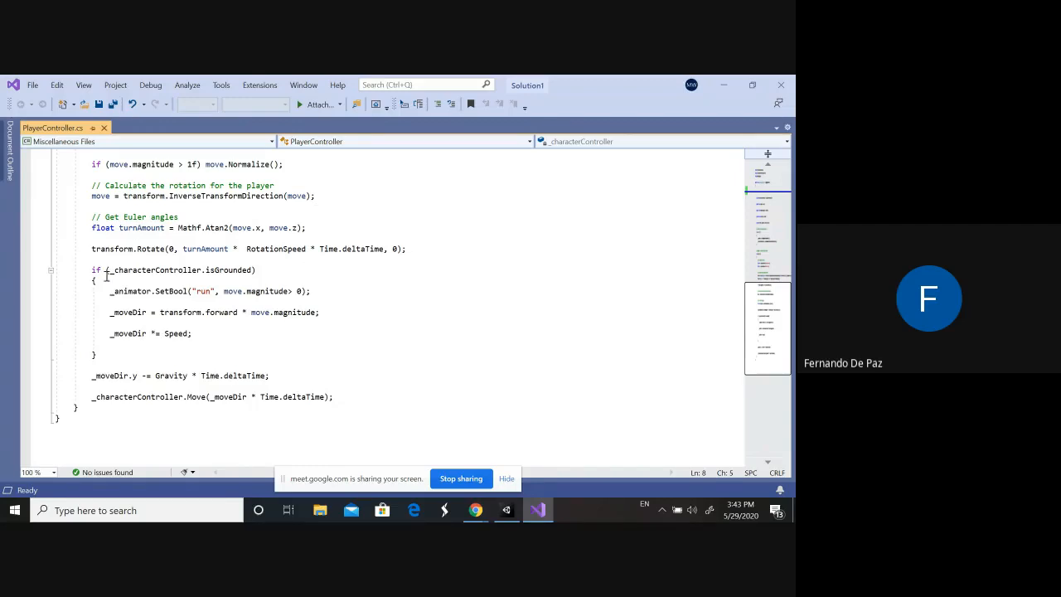
- Delete the _animator.SetBool("run", move.magnitude> 0); line from the isGrounded block, save PlayerController.cs and switch back to Unity
{"action": "left_click_drag", "start_coordinate": [107, 293], "coordinate": [338, 294]}
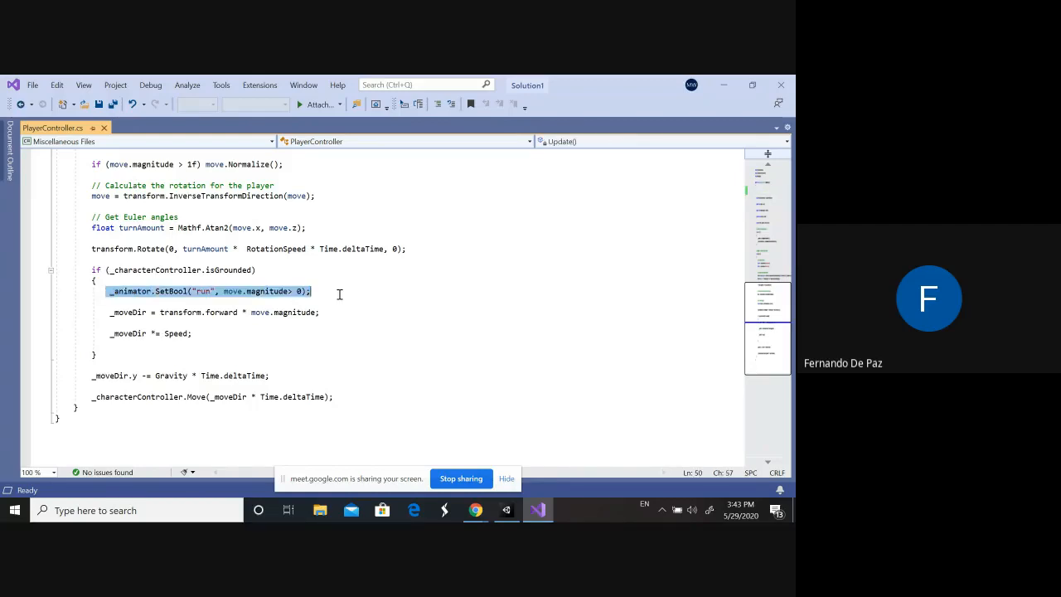
{"action": "key", "text": "Delete"}
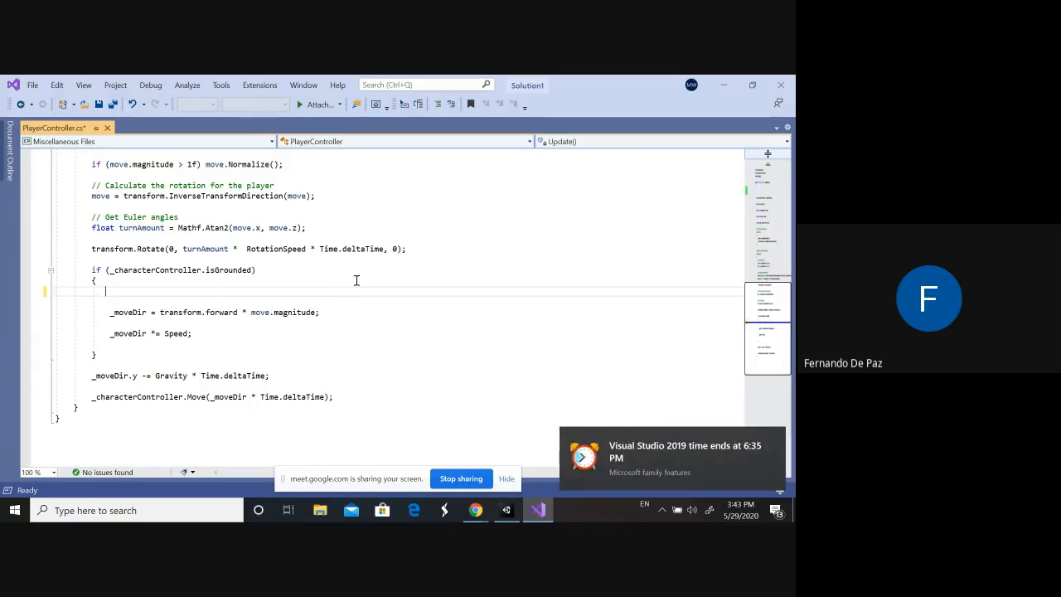
{"action": "scroll", "coordinate": [356, 280], "scroll_direction": "down", "scroll_amount": 2}
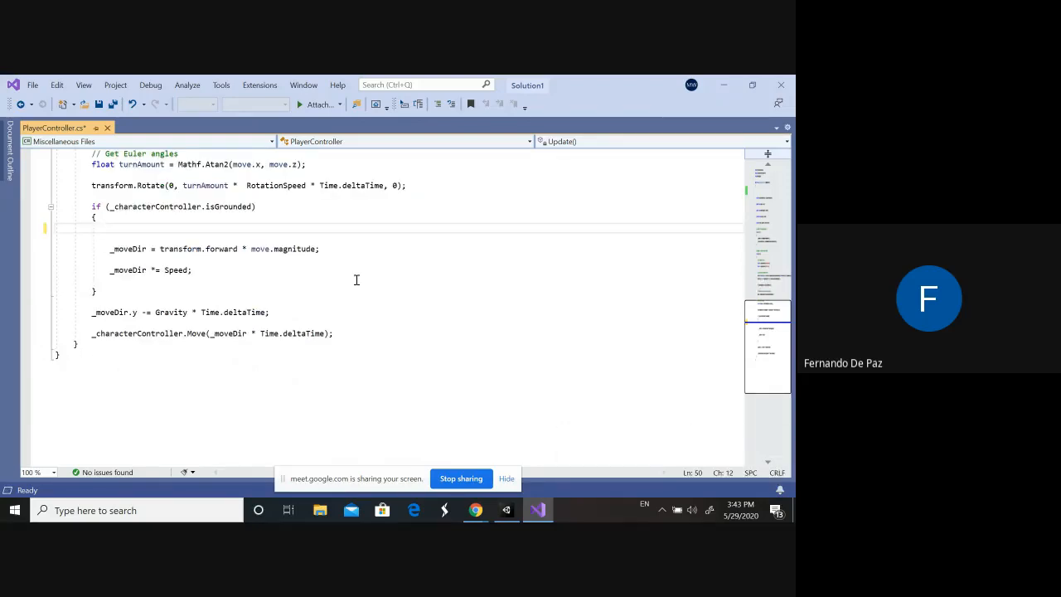
{"action": "scroll", "coordinate": [382, 260], "scroll_direction": "up", "scroll_amount": 5}
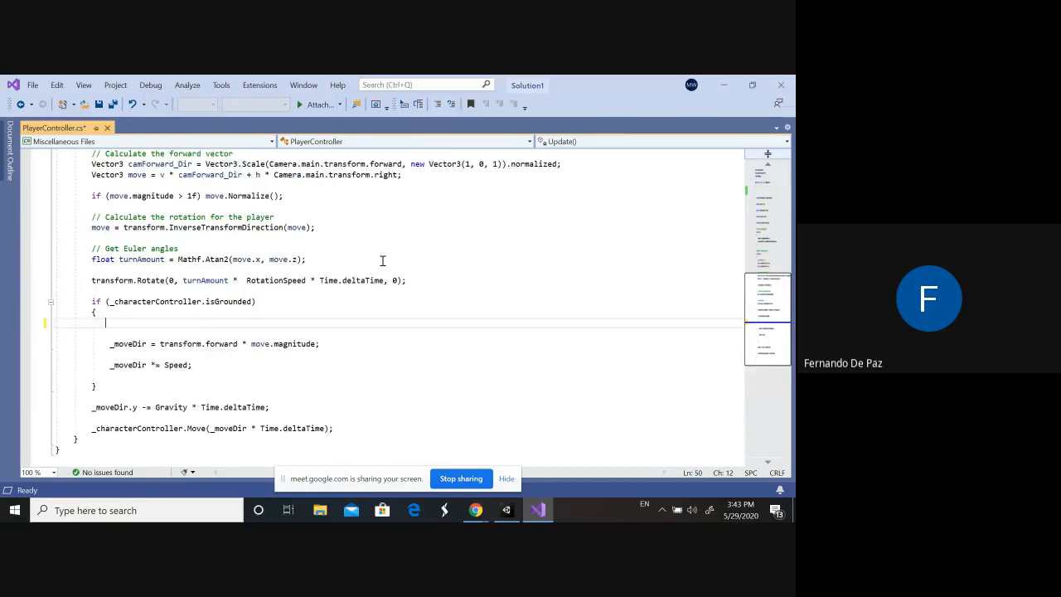
{"action": "scroll", "coordinate": [382, 260], "scroll_direction": "up", "scroll_amount": 1}
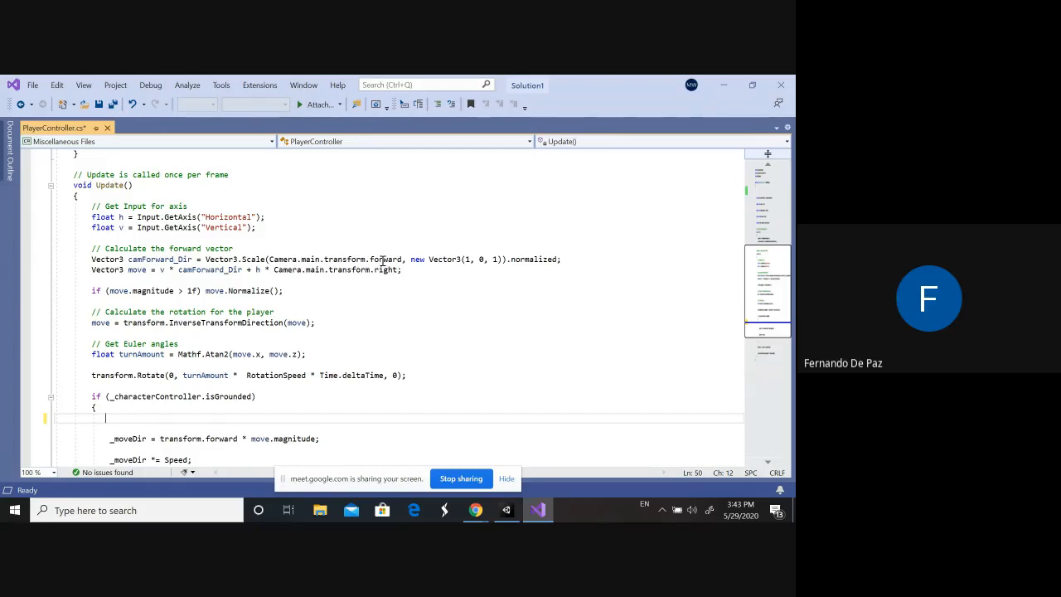
{"action": "key", "text": "ctrl+s"}
{"action": "key", "text": "alt+Tab"}
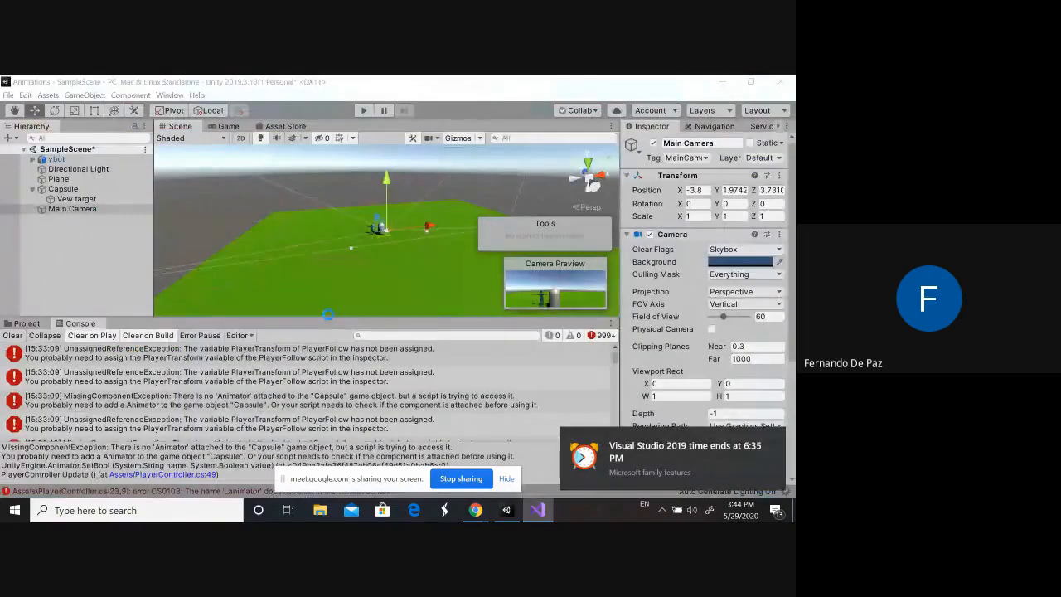
- Try to play the scene, clear the old Console messages and open the remaining PlayerController.cs error in Visual Studio
{"action": "left_click", "coordinate": [363, 111]}
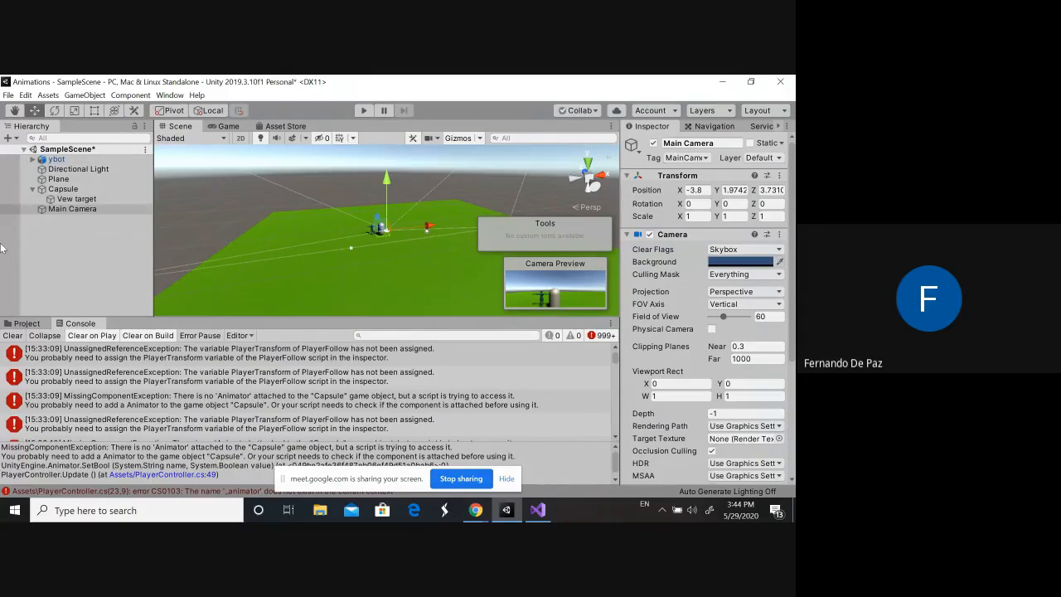
{"action": "left_click", "coordinate": [12, 493]}
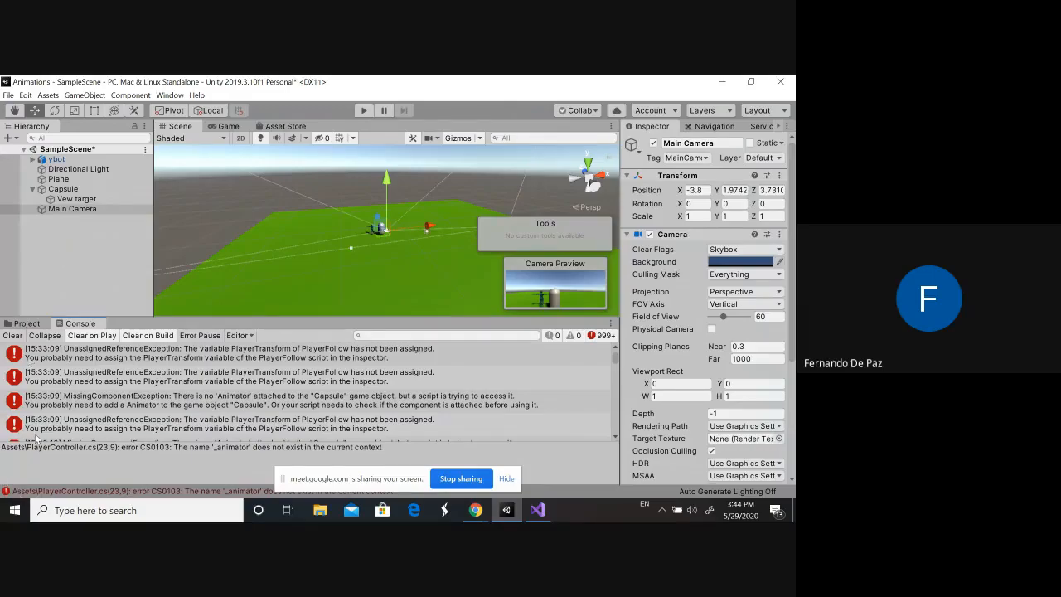
{"action": "left_click", "coordinate": [12, 335]}
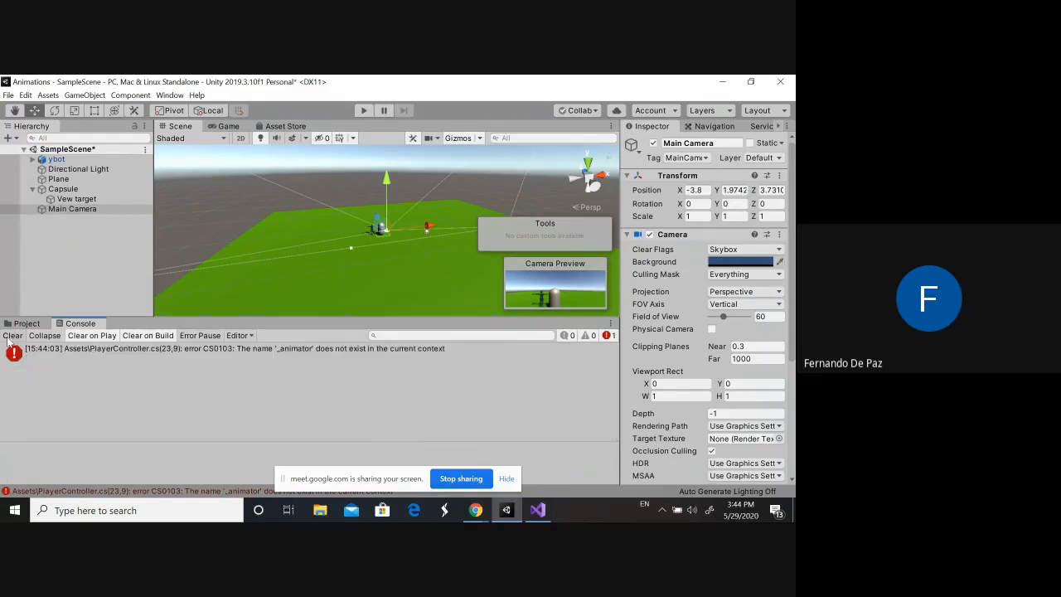
{"action": "double_click", "coordinate": [97, 348]}
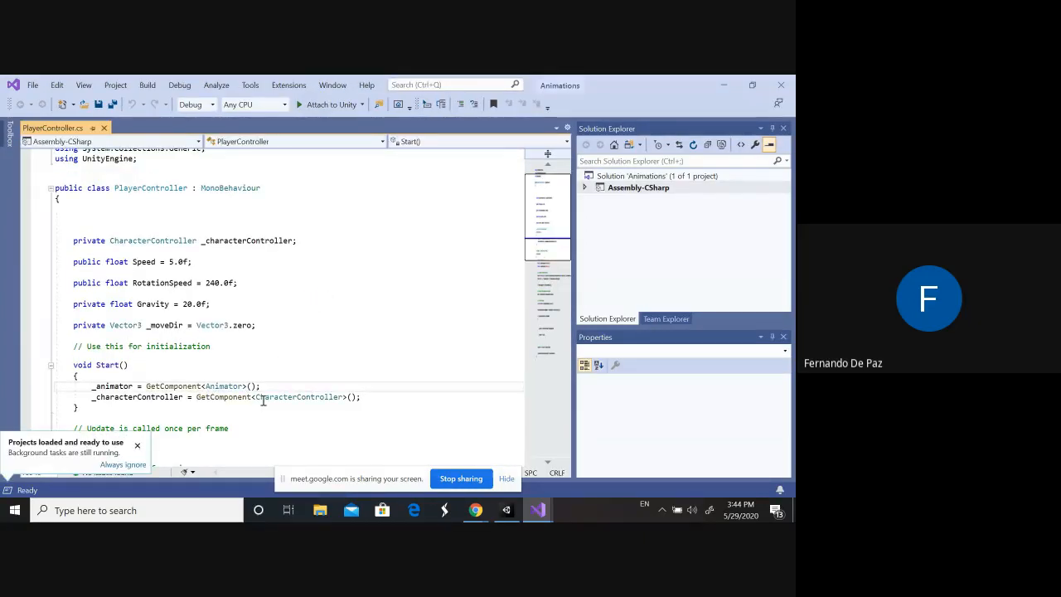
- Delete the _animator = GetComponent<Animator>(); line from the Start method and save PlayerController.cs
{"action": "left_click_drag", "start_coordinate": [265, 386], "coordinate": [75, 386]}
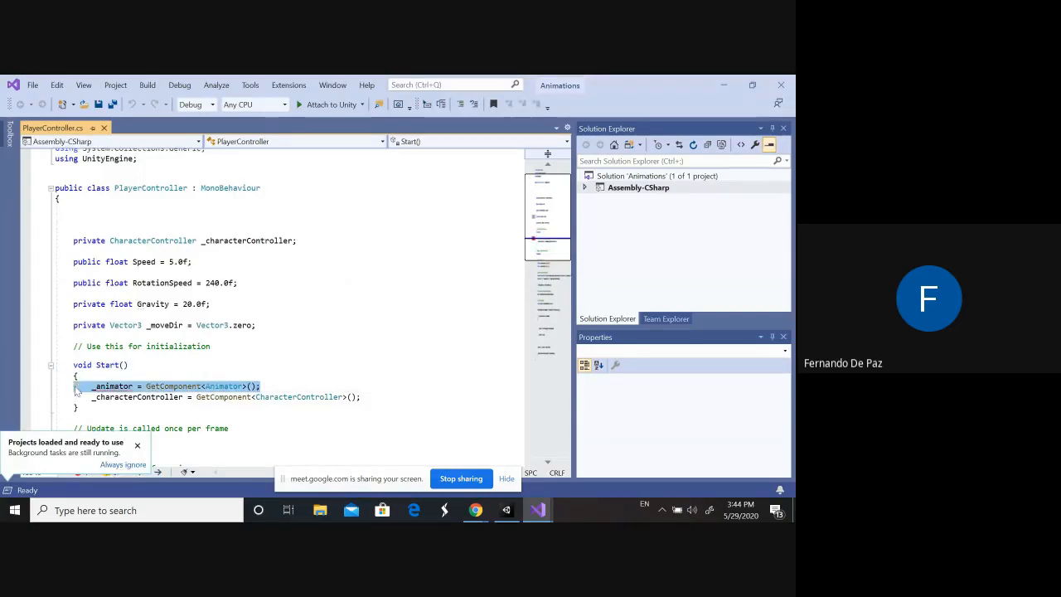
{"action": "key", "text": "Delete"}
{"action": "key", "text": "ctrl+s"}
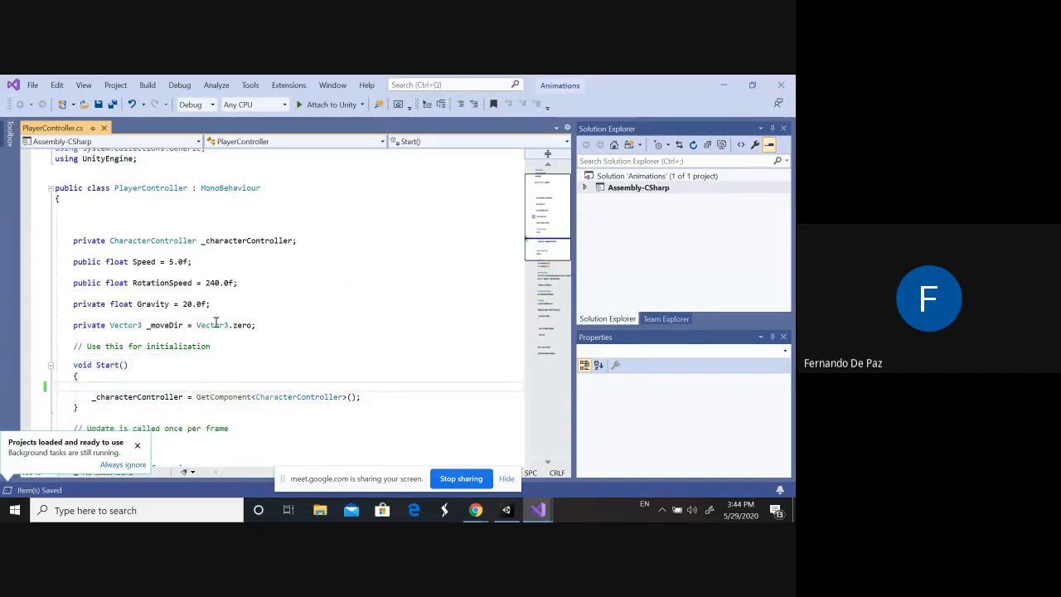
- Switch back to Unity, play the scene to test the capsule and following camera, and stop playing
{"action": "key", "text": "alt+Tab"}
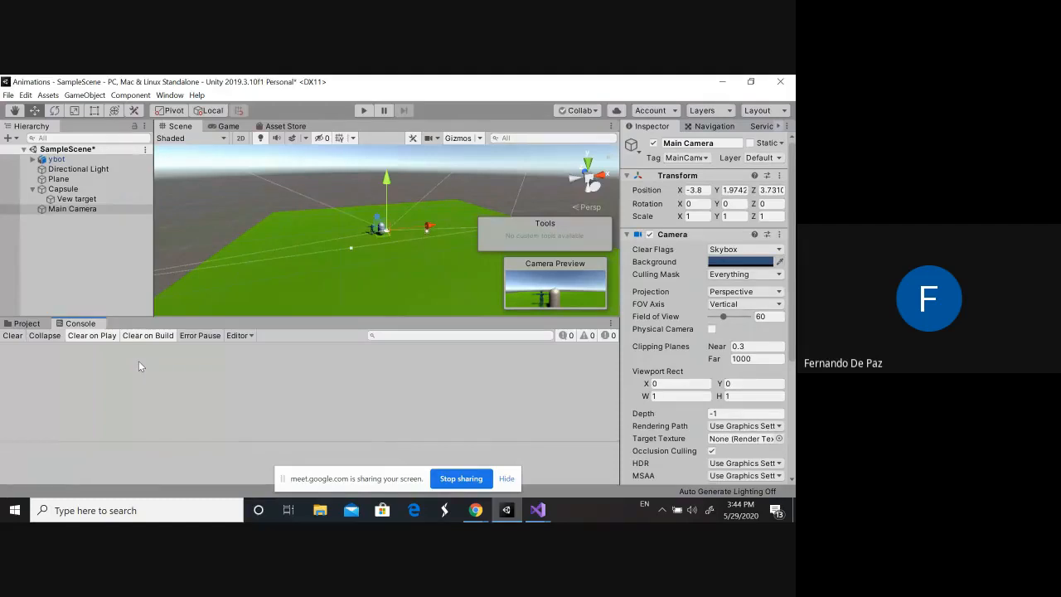
{"action": "left_click", "coordinate": [365, 111]}
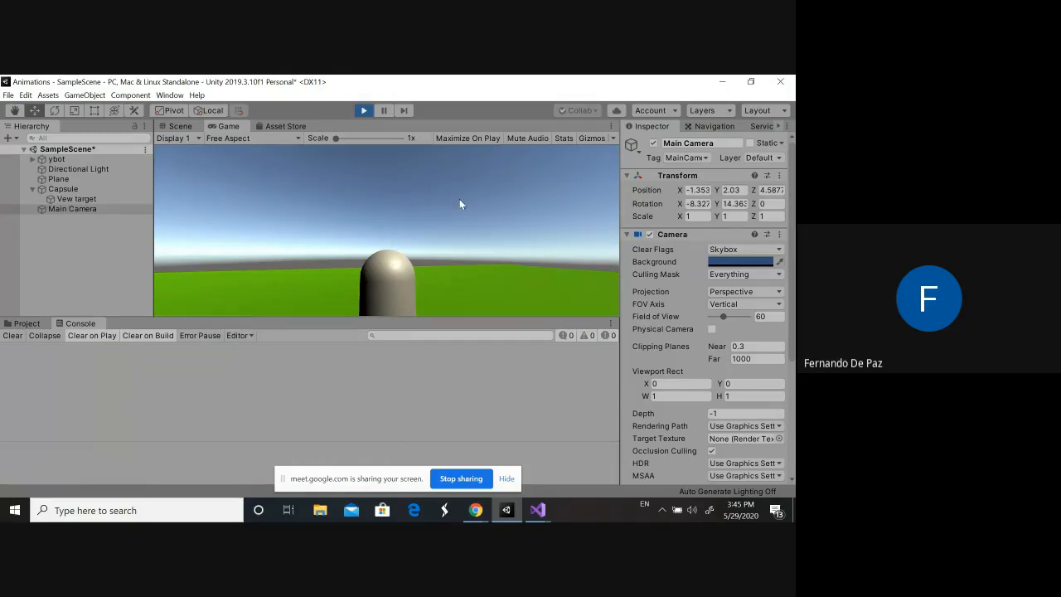
{"action": "left_click", "coordinate": [365, 112]}
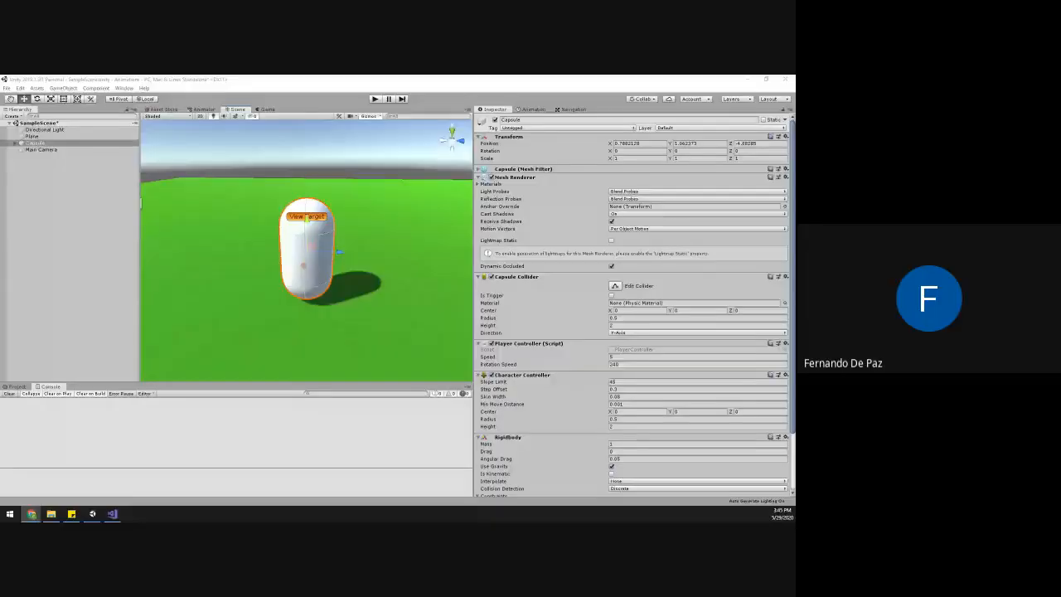
- Widen the Scene view by narrowing the Inspector and the Hierarchy around it
{"action": "left_click_drag", "start_coordinate": [395, 270], "coordinate": [681, 295], "text": "alt"}
{"action": "left_click", "coordinate": [474, 295]}
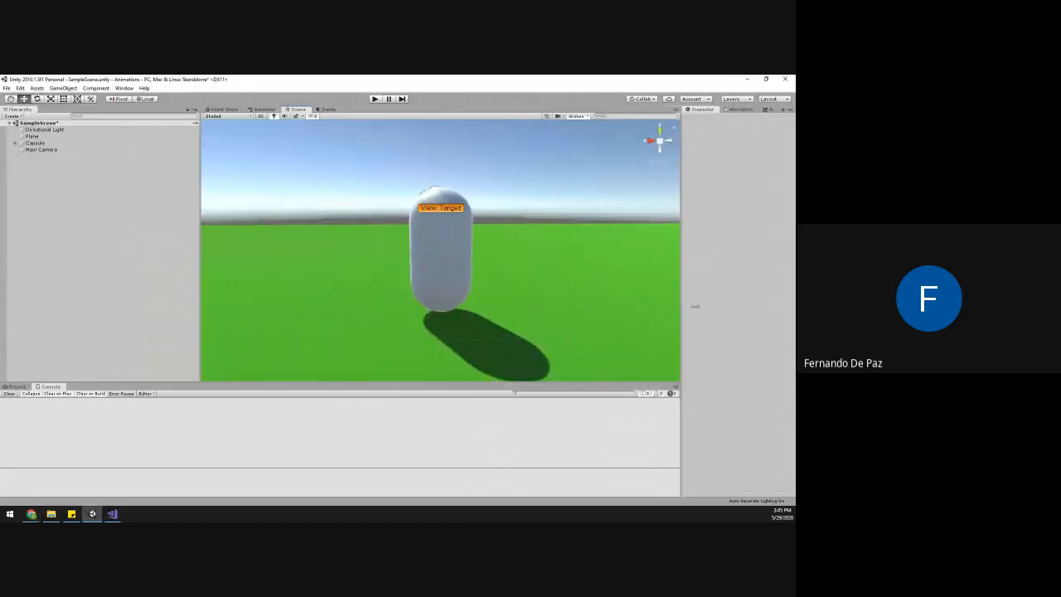
{"action": "left_click_drag", "start_coordinate": [199, 296], "coordinate": [110, 298]}
{"action": "left_click_drag", "start_coordinate": [276, 300], "coordinate": [450, 256], "text": "alt"}
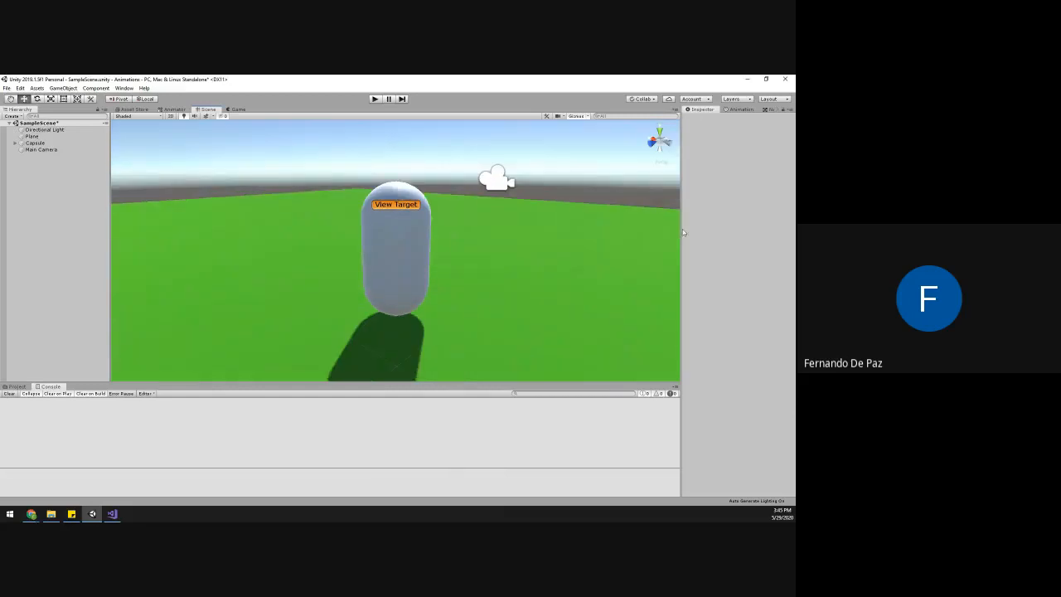
{"action": "left_click_drag", "start_coordinate": [683, 233], "coordinate": [599, 236]}
- Select the Capsule and examine it and its View Target label up close in the scene
{"action": "left_click", "coordinate": [355, 268]}
{"action": "mouse_move", "coordinate": [354, 268]}
{"action": "left_mouse_down", "text": "alt"}
{"action": "mouse_move", "coordinate": [417, 275]}
{"action": "mouse_move", "coordinate": [160, 235]}
{"action": "mouse_move", "coordinate": [369, 257]}
{"action": "left_mouse_up", "text": "alt"}
{"action": "scroll", "coordinate": [389, 266], "scroll_direction": "up", "scroll_amount": 10, "text": "alt"}
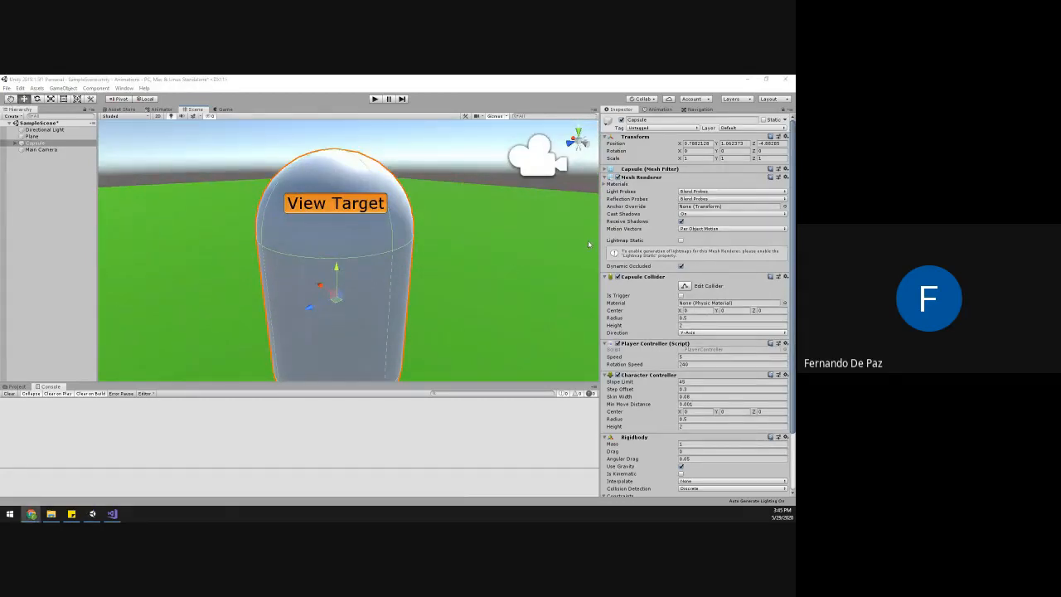
{"action": "scroll", "coordinate": [336, 235], "scroll_direction": "down", "scroll_amount": 5, "text": "alt"}
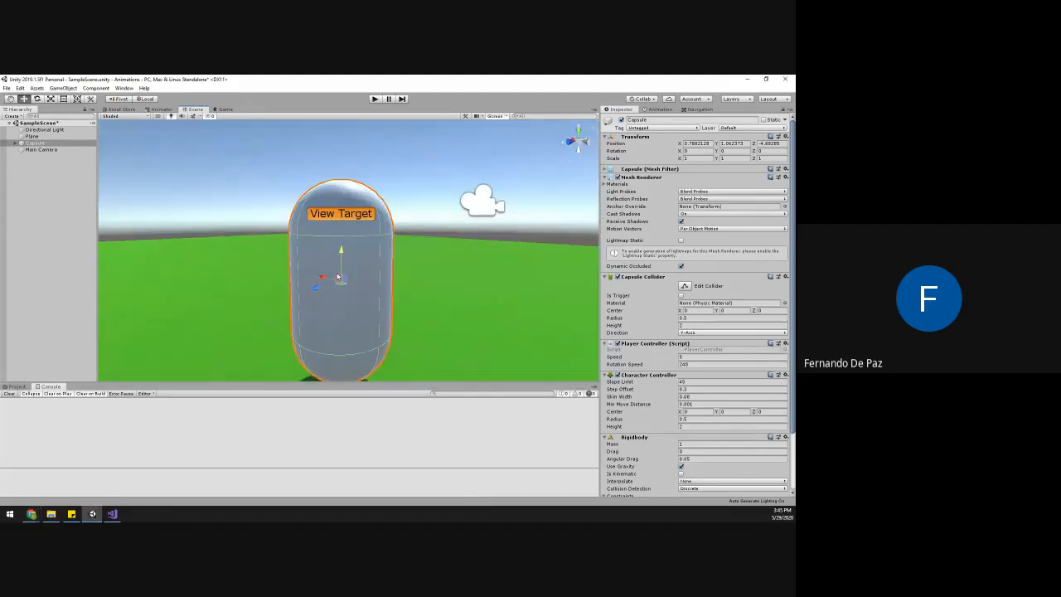
- Remove the Mesh Renderer and Mesh Filter components from the Capsule
{"action": "left_click_drag", "start_coordinate": [337, 235], "coordinate": [272, 232], "text": "alt"}
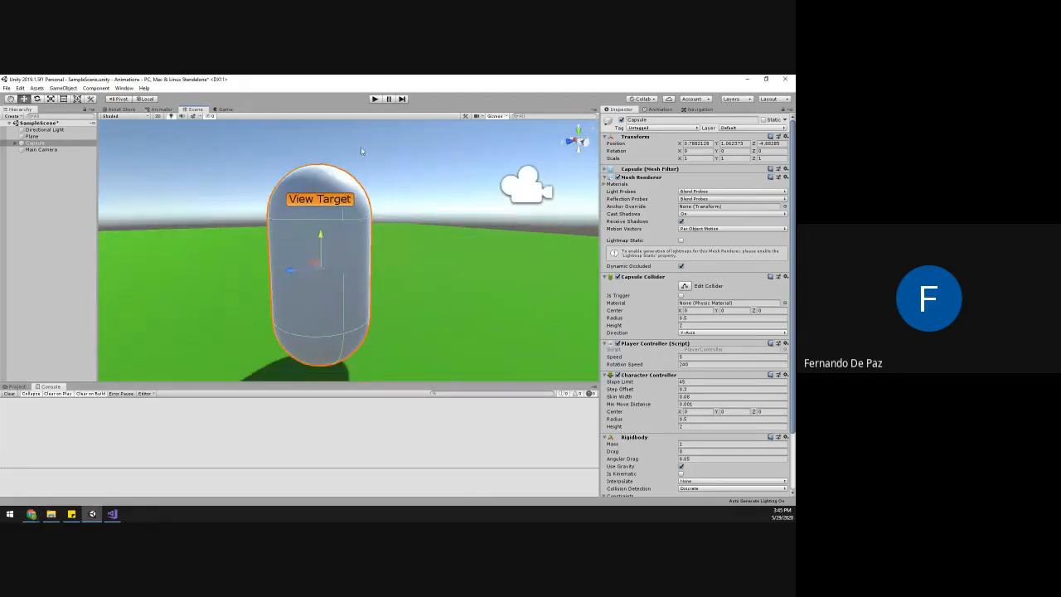
{"action": "left_click_drag", "start_coordinate": [383, 283], "coordinate": [353, 276], "text": "alt"}
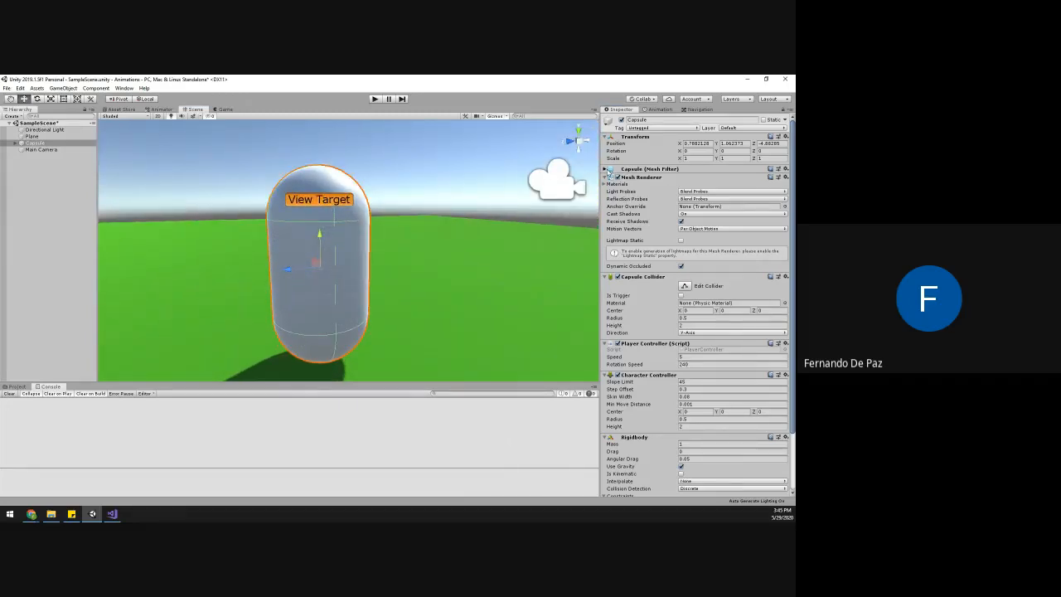
{"action": "left_click", "coordinate": [610, 169]}
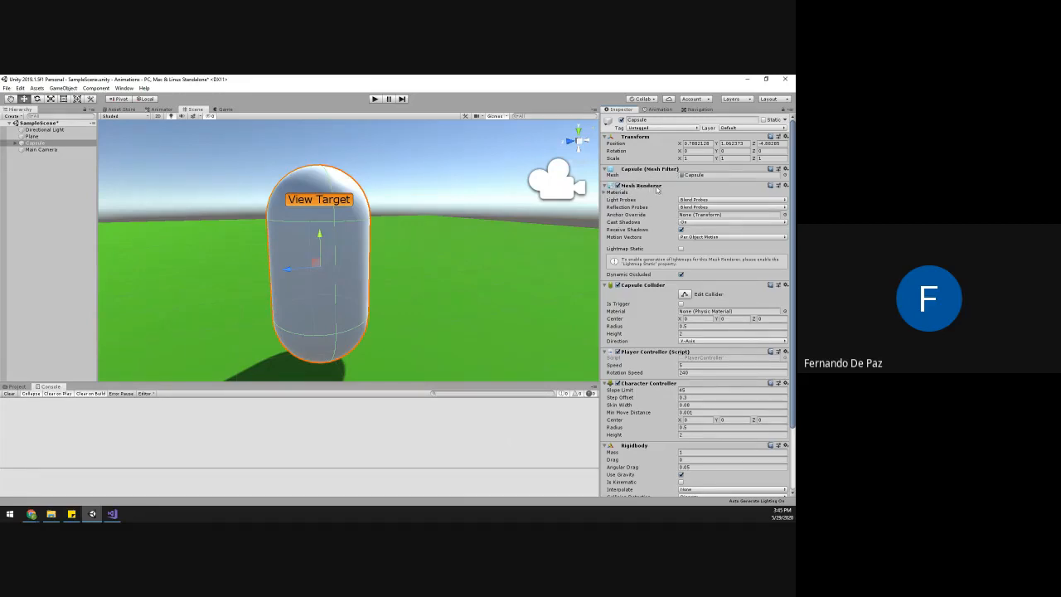
{"action": "left_click", "coordinate": [784, 186]}
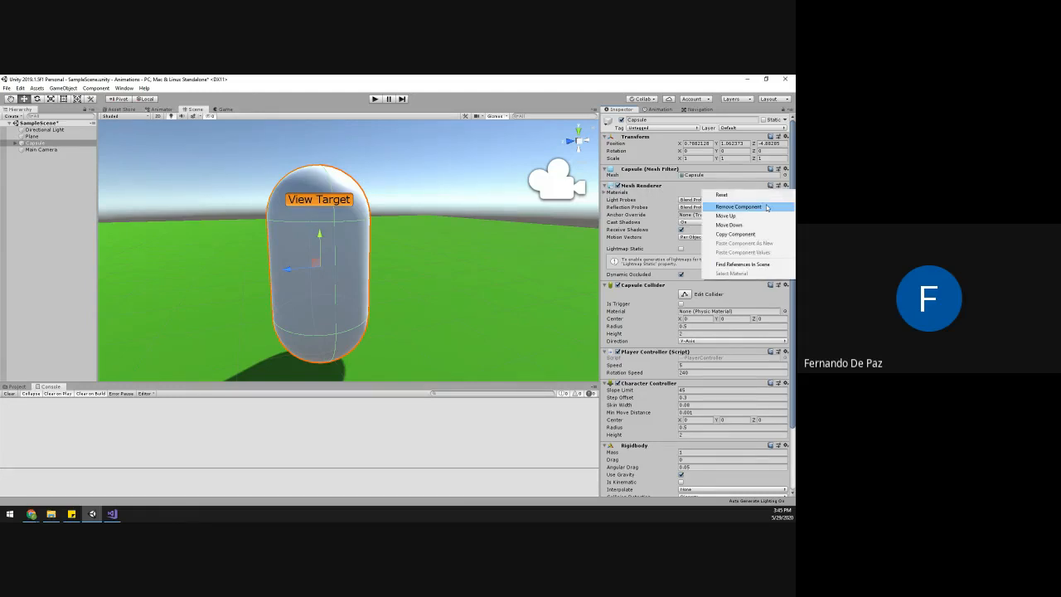
{"action": "left_click", "coordinate": [766, 207]}
{"action": "left_click", "coordinate": [791, 169]}
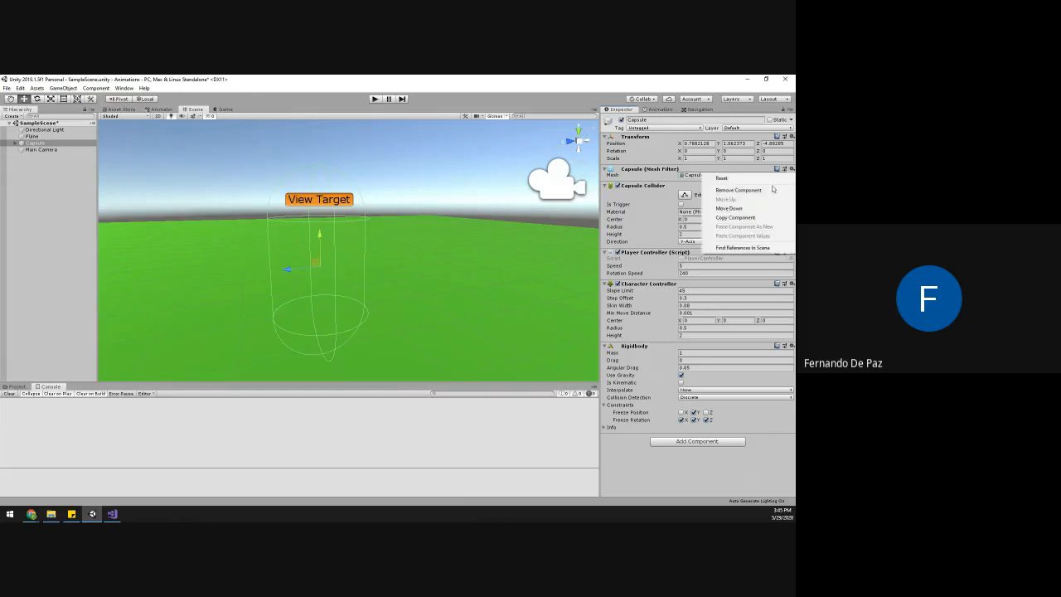
{"action": "left_click", "coordinate": [738, 190]}
{"action": "left_click_drag", "start_coordinate": [331, 249], "coordinate": [156, 285], "text": "alt"}
{"action": "left_click_drag", "start_coordinate": [365, 260], "coordinate": [456, 183], "text": "alt"}
{"action": "left_click_drag", "start_coordinate": [403, 237], "coordinate": [491, 262], "text": "alt"}
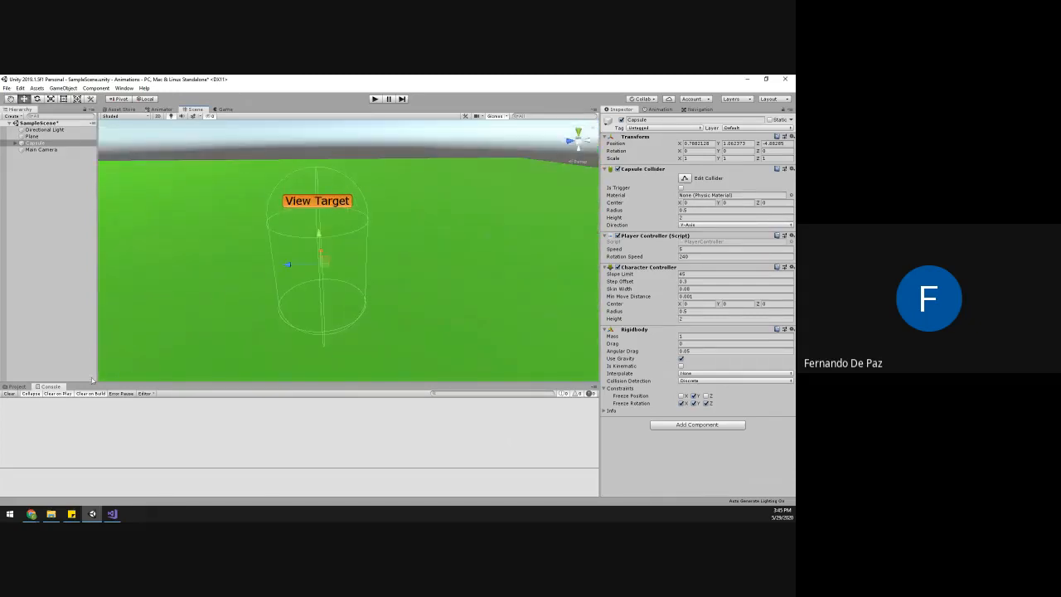
- Add the swat model from the Models folder to the scene as a child of the Capsule
{"action": "left_click", "coordinate": [17, 387]}
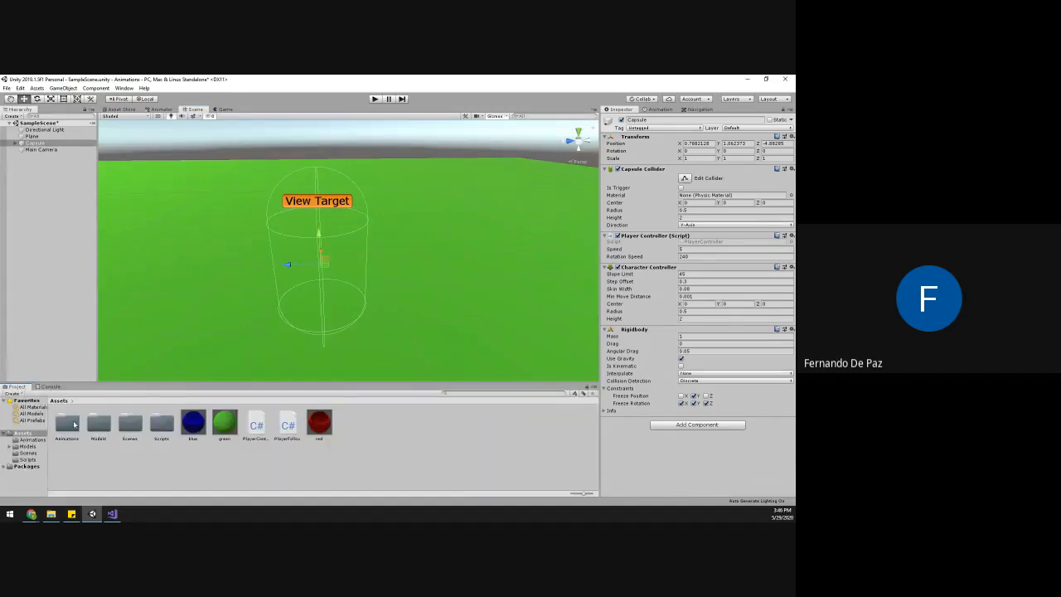
{"action": "double_click", "coordinate": [99, 424]}
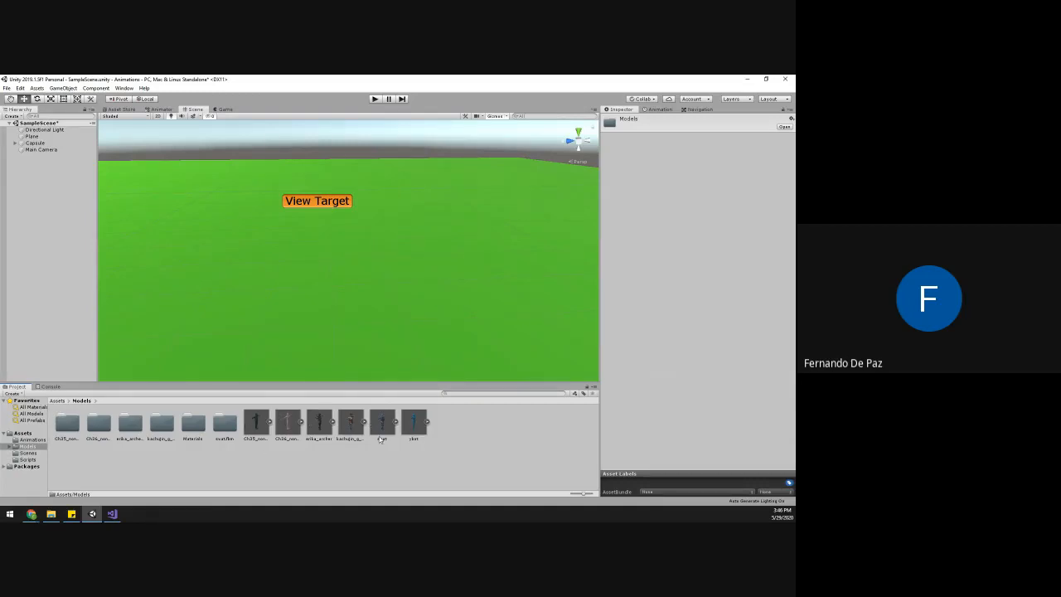
{"action": "left_click_drag", "start_coordinate": [393, 428], "coordinate": [37, 147]}
{"action": "left_click", "coordinate": [35, 142]}
{"action": "left_click", "coordinate": [38, 157]}
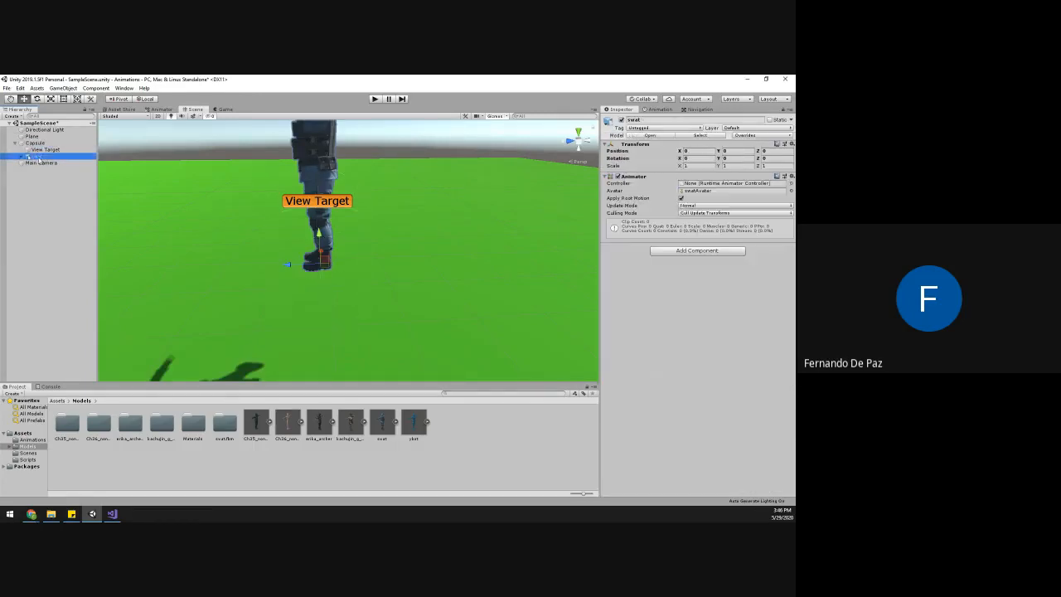
{"action": "left_click_drag", "start_coordinate": [253, 235], "coordinate": [474, 239], "text": "alt"}
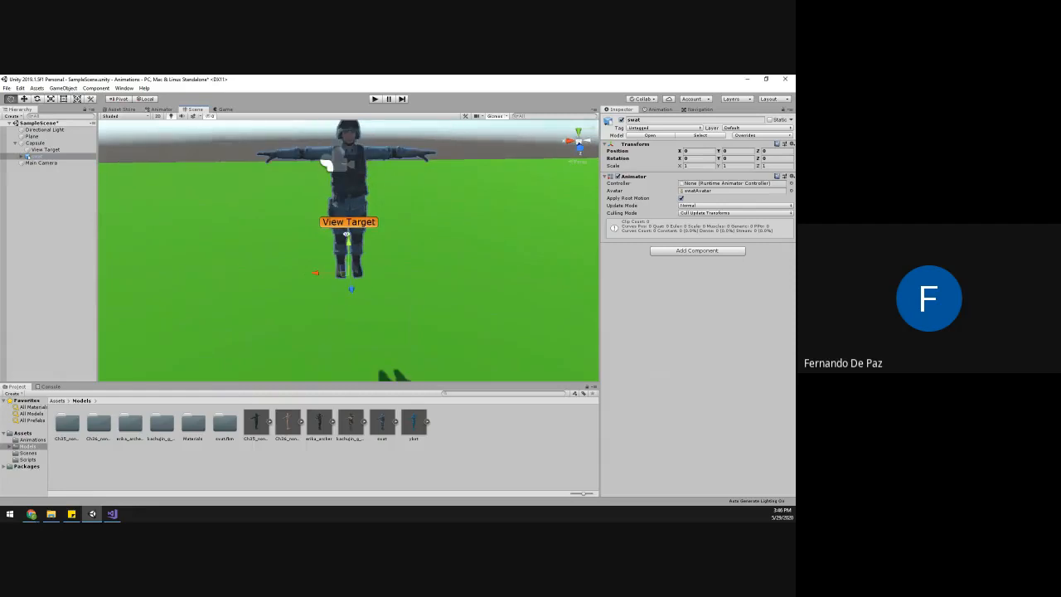
{"action": "left_click_drag", "start_coordinate": [37, 157], "coordinate": [35, 144]}
- Lower the swat model inside the Capsule by setting its Y position to -1
{"action": "left_click", "coordinate": [686, 151]}
{"action": "left_click_drag", "start_coordinate": [448, 233], "coordinate": [396, 211], "text": "alt"}
{"action": "left_click_drag", "start_coordinate": [342, 237], "coordinate": [343, 286]}
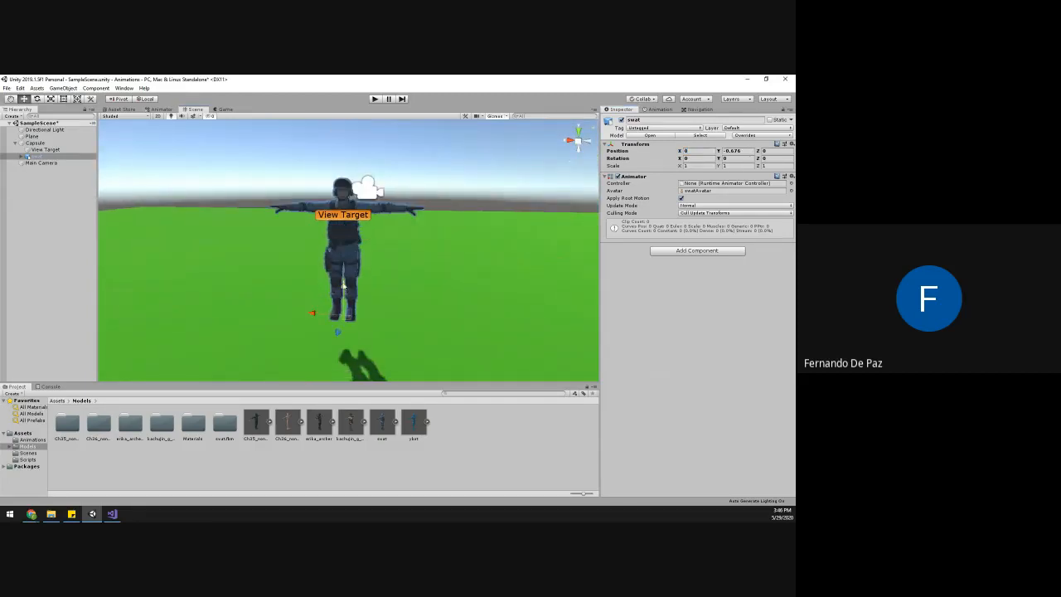
{"action": "left_click", "coordinate": [751, 152]}
{"action": "type", "text": "-1"}
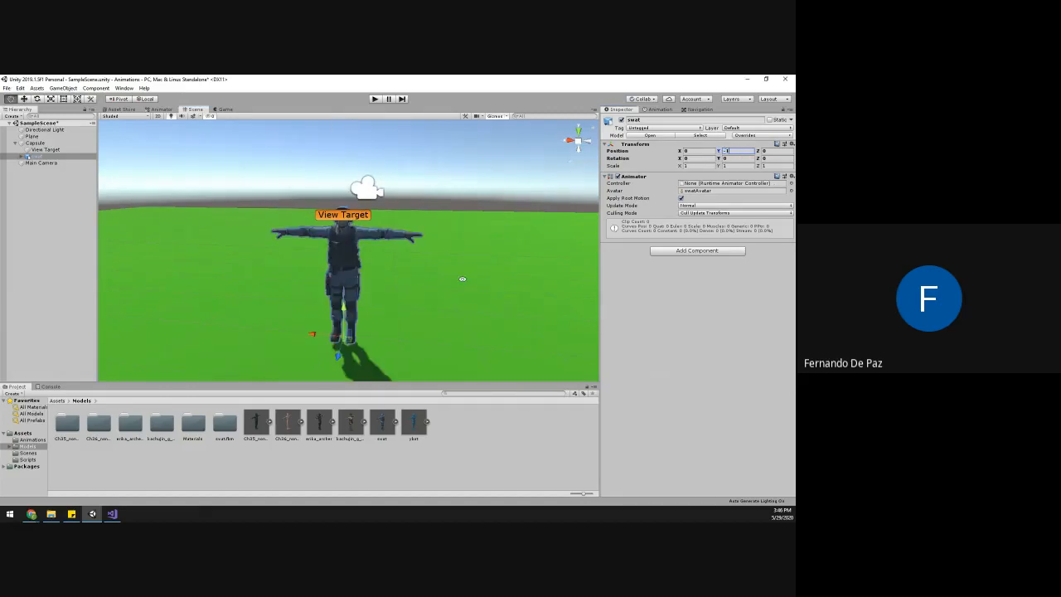
{"action": "mouse_move", "coordinate": [427, 282]}
{"action": "left_mouse_down", "text": "alt"}
{"action": "mouse_move", "coordinate": [244, 280]}
{"action": "mouse_move", "coordinate": [410, 277]}
{"action": "left_mouse_up", "text": "alt"}
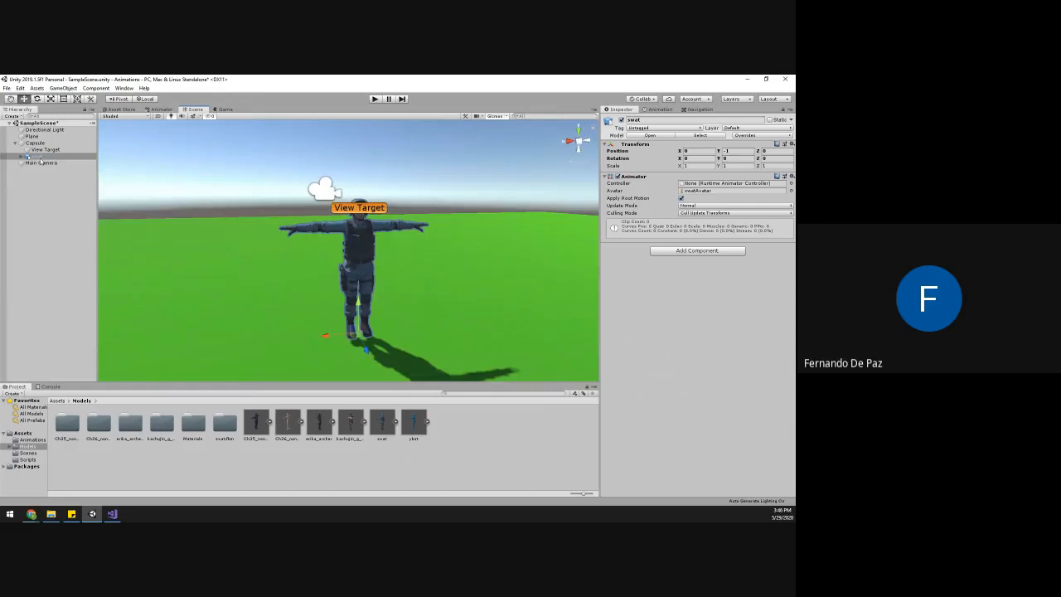
{"action": "left_click", "coordinate": [740, 150]}
- View the swat model from several sides, then run the game briefly to check it as the player character
{"action": "left_click_drag", "start_coordinate": [501, 280], "coordinate": [381, 306], "text": "alt"}
{"action": "left_click_drag", "start_coordinate": [351, 268], "coordinate": [467, 311], "text": "alt"}
{"action": "right_click_drag", "start_coordinate": [303, 283], "coordinate": [466, 307], "text": "alt"}
{"action": "left_click_drag", "start_coordinate": [425, 304], "coordinate": [334, 312], "text": "alt"}
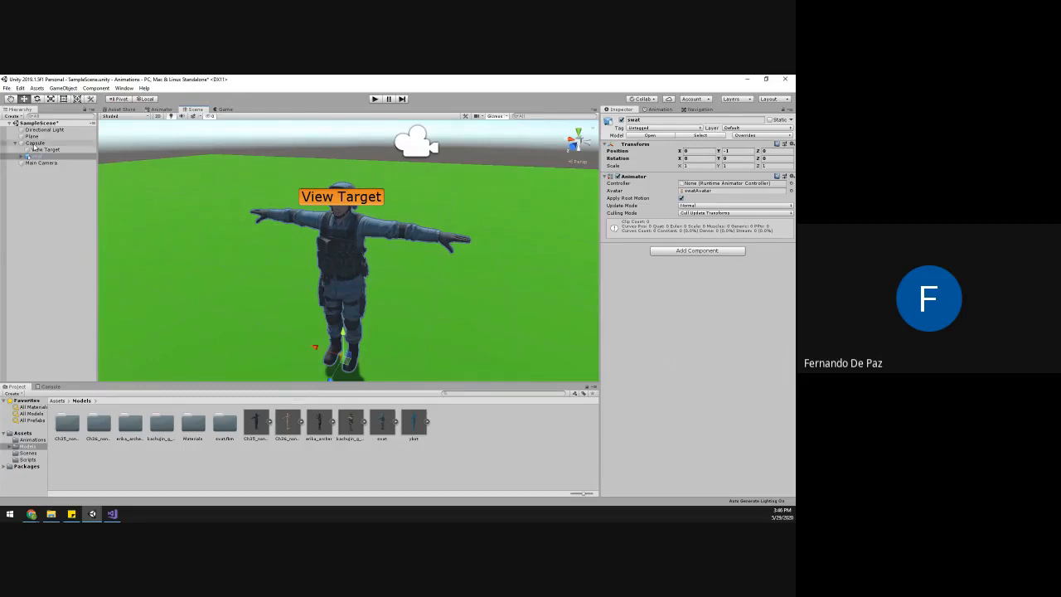
{"action": "left_click", "coordinate": [376, 99]}
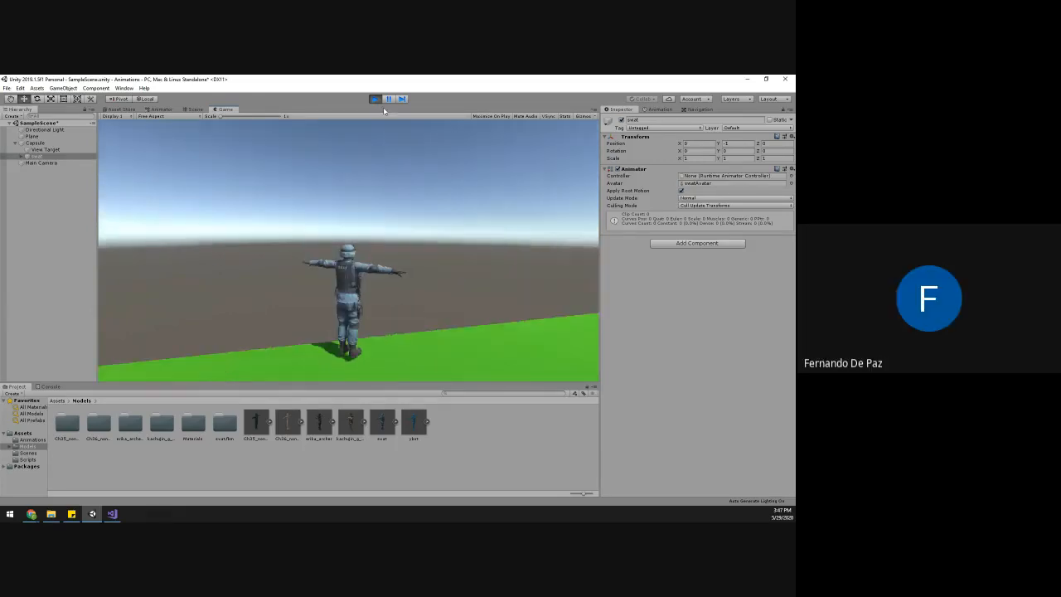
{"action": "left_click", "coordinate": [374, 98]}
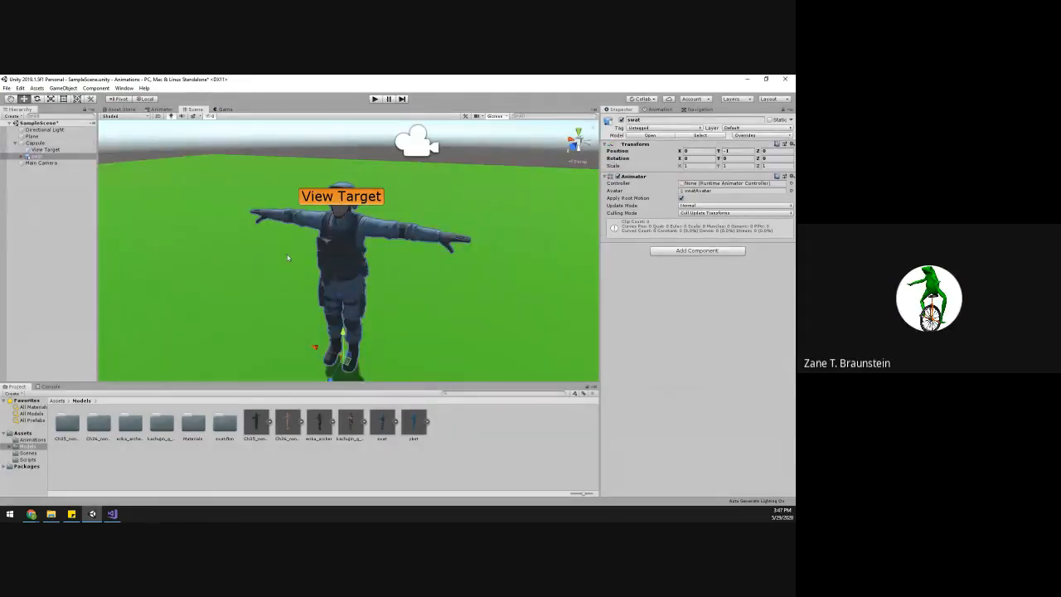
- Undo the swat model's placement and the removal of the Capsule's mesh components
{"action": "key", "text": "ctrl+z"}
{"action": "key", "text": "ctrl+z"}
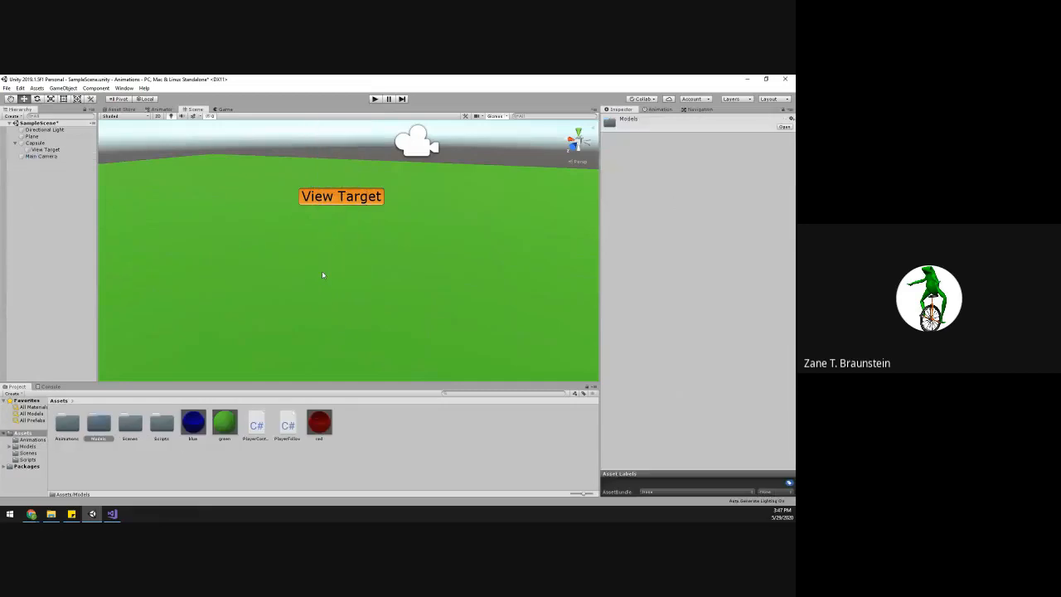
{"action": "key", "text": "ctrl+z"}
{"action": "key", "text": "ctrl+z"}
{"action": "key", "text": "ctrl+z"}
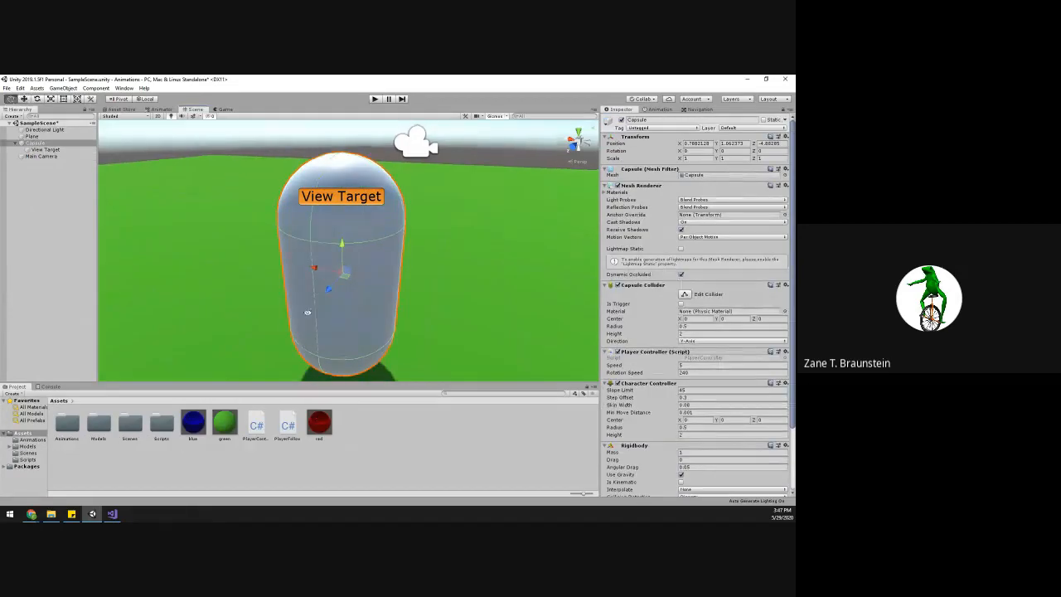
{"action": "left_click_drag", "start_coordinate": [323, 275], "coordinate": [365, 255], "text": "alt"}
- Add the swat model from the Models folder as a child of the Capsule and set its Y position to -1
{"action": "double_click", "coordinate": [96, 423]}
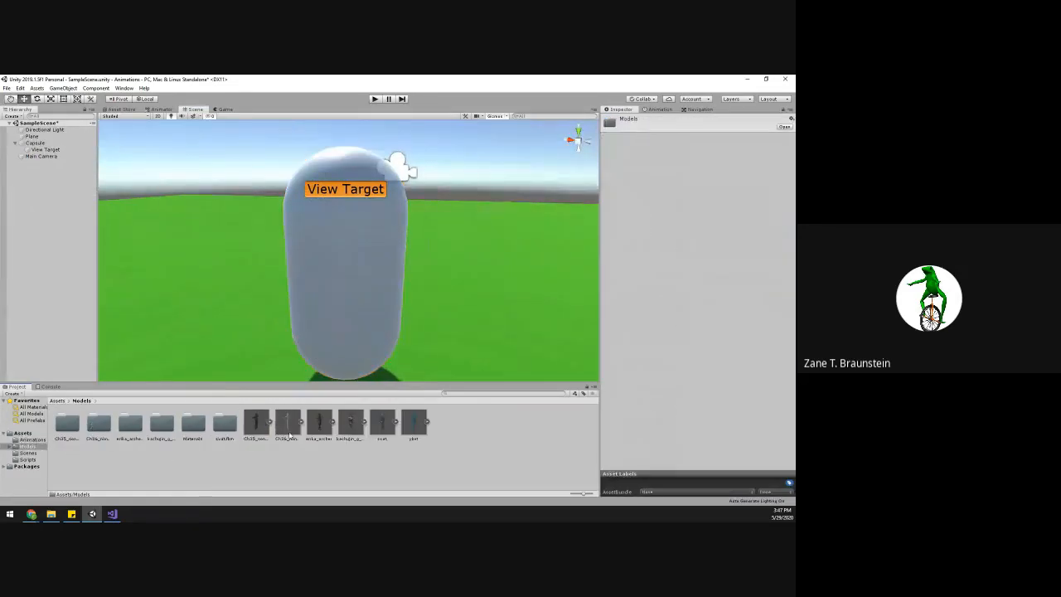
{"action": "left_click_drag", "start_coordinate": [380, 425], "coordinate": [33, 149]}
{"action": "left_click", "coordinate": [725, 151]}
{"action": "type", "text": "-1"}
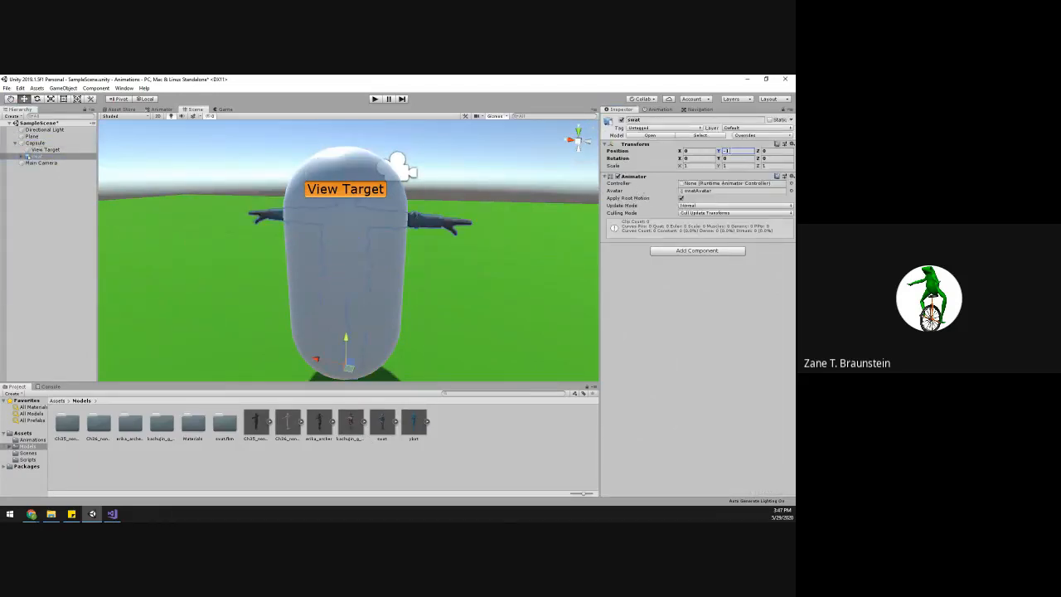
{"action": "left_click_drag", "start_coordinate": [503, 279], "coordinate": [402, 289], "text": "alt"}
- Strip the Capsule's visible mesh by removing its Mesh Renderer and Mesh Filter components, keeping the swat model inside
{"action": "left_click", "coordinate": [42, 143]}
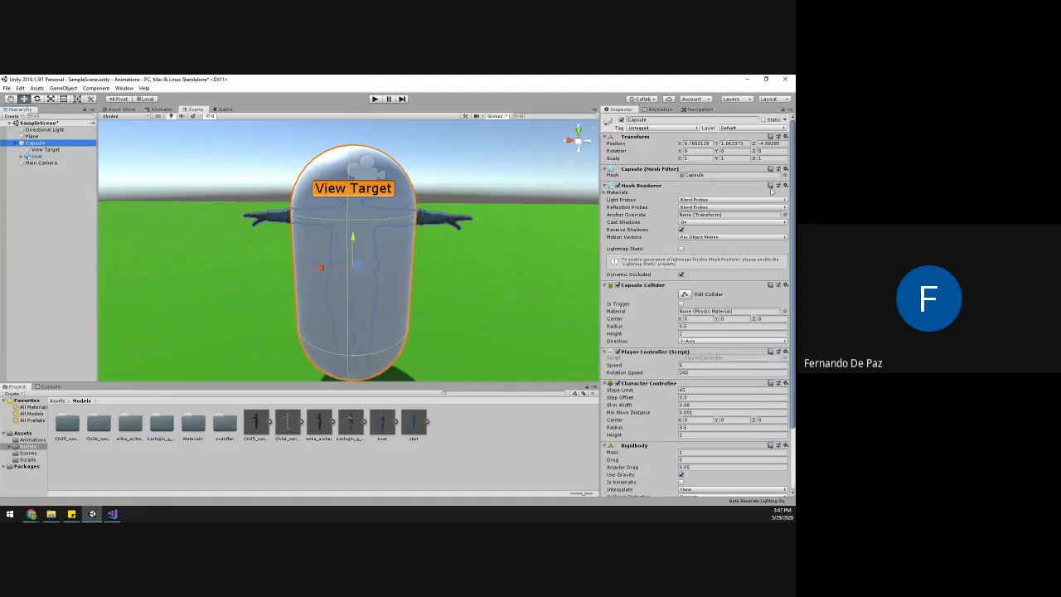
{"action": "left_click", "coordinate": [784, 185]}
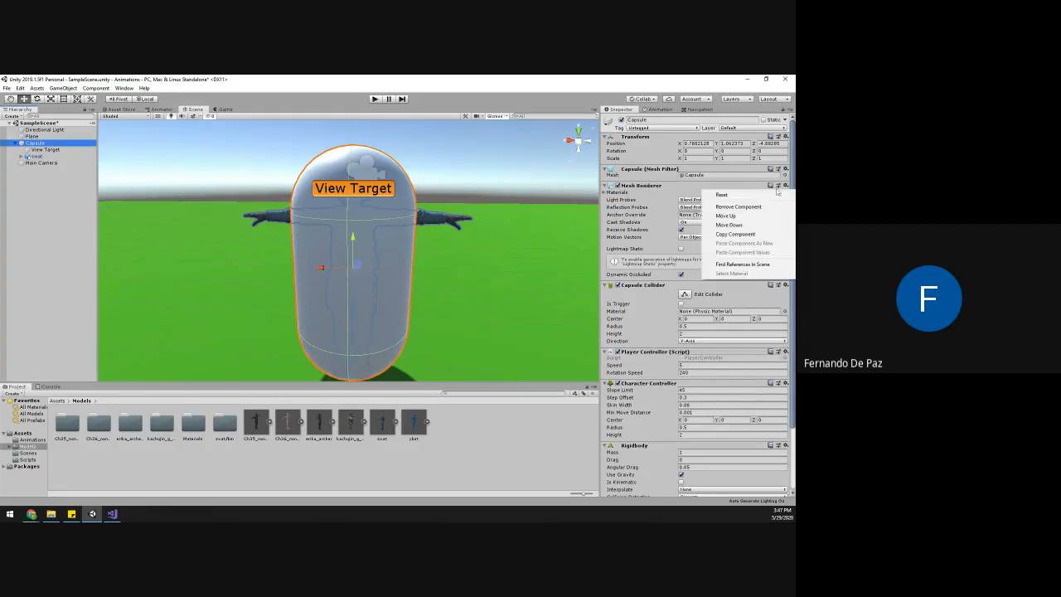
{"action": "left_click", "coordinate": [751, 209]}
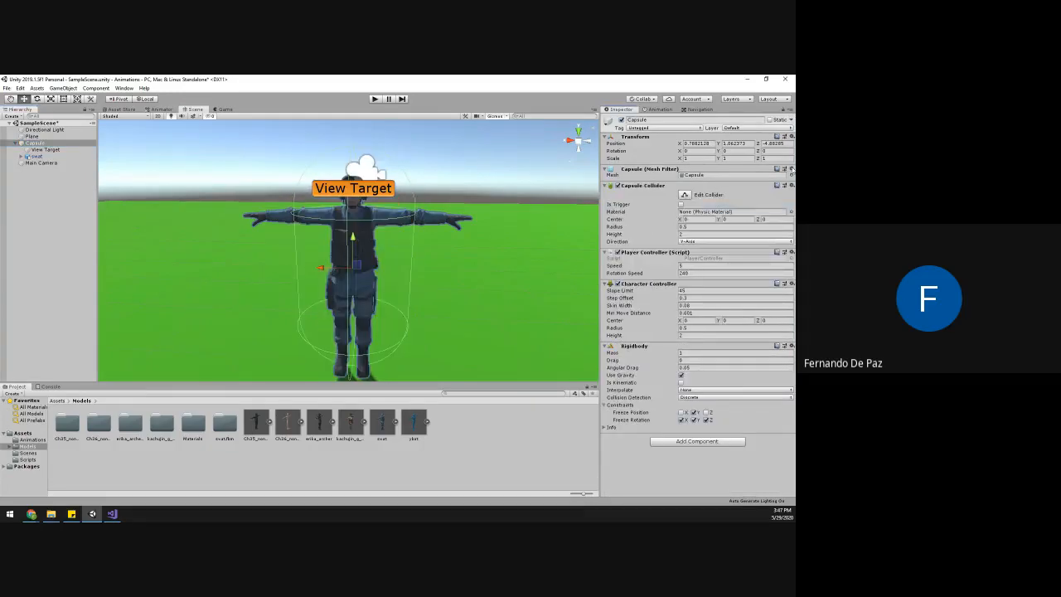
{"action": "left_click", "coordinate": [784, 169]}
{"action": "left_click", "coordinate": [768, 193]}
{"action": "left_click_drag", "start_coordinate": [348, 273], "coordinate": [390, 123], "text": "alt"}
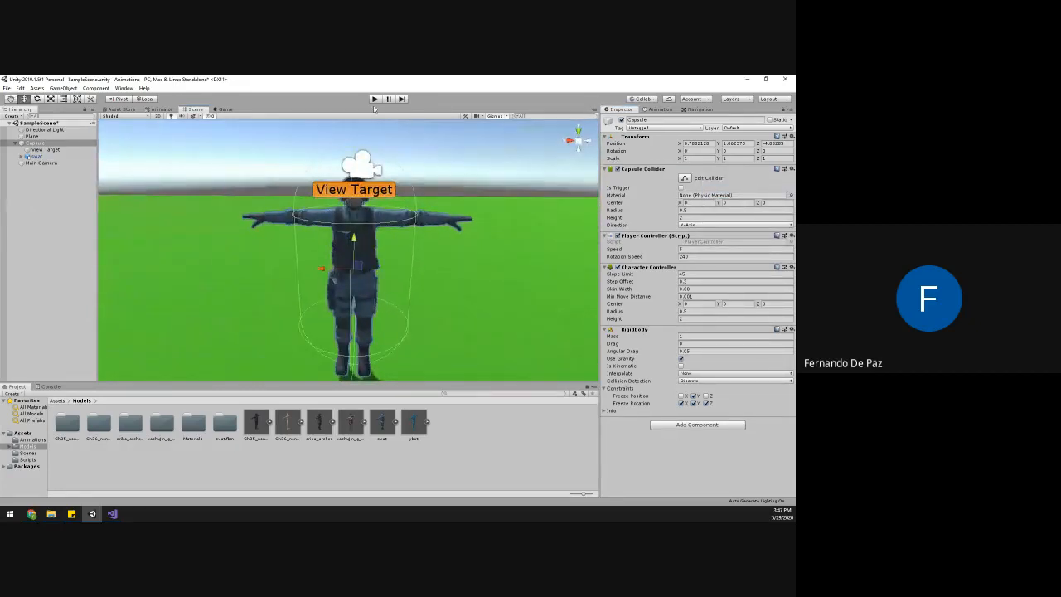
- Run the game and walk and turn the swat character to test its movement and ground contact
{"action": "left_click", "coordinate": [374, 100]}
{"action": "key", "text": "w"}
{"action": "key", "text": "w"}
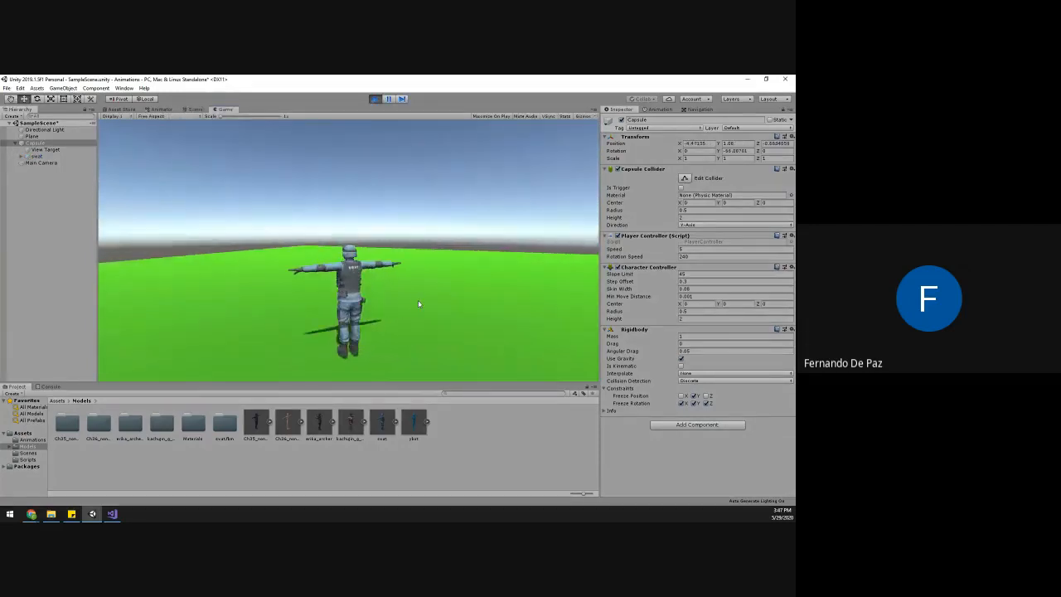
{"action": "key", "text": "d"}
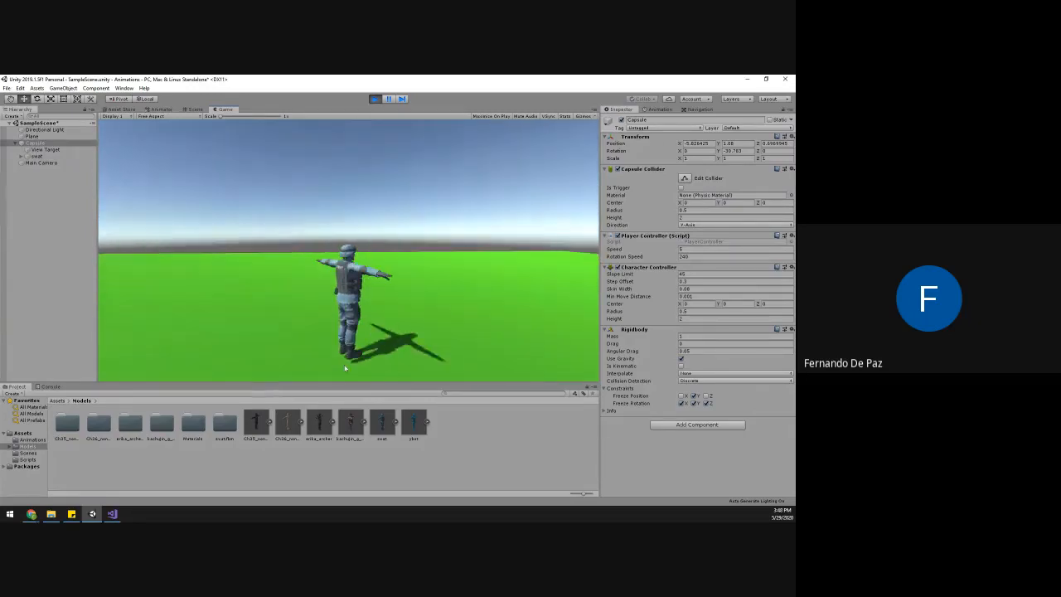
- Pause the game and lower the swat model until its feet meet the ground, at a Y position of -1.082
{"action": "left_click", "coordinate": [375, 99]}
{"action": "double_click", "coordinate": [36, 156]}
{"action": "right_click_drag", "start_coordinate": [241, 274], "coordinate": [351, 295], "text": "alt"}
{"action": "left_click_drag", "start_coordinate": [351, 296], "coordinate": [397, 266], "text": "alt"}
{"action": "right_click_drag", "start_coordinate": [398, 267], "coordinate": [460, 271], "text": "alt"}
{"action": "left_click_drag", "start_coordinate": [460, 270], "coordinate": [333, 219], "text": "alt"}
{"action": "middle_click_drag", "start_coordinate": [333, 220], "coordinate": [353, 296]}
{"action": "scroll", "coordinate": [353, 296], "scroll_direction": "down", "scroll_amount": 2}
{"action": "left_click_drag", "start_coordinate": [353, 296], "coordinate": [588, 290], "text": "alt"}
{"action": "left_click", "coordinate": [735, 144]}
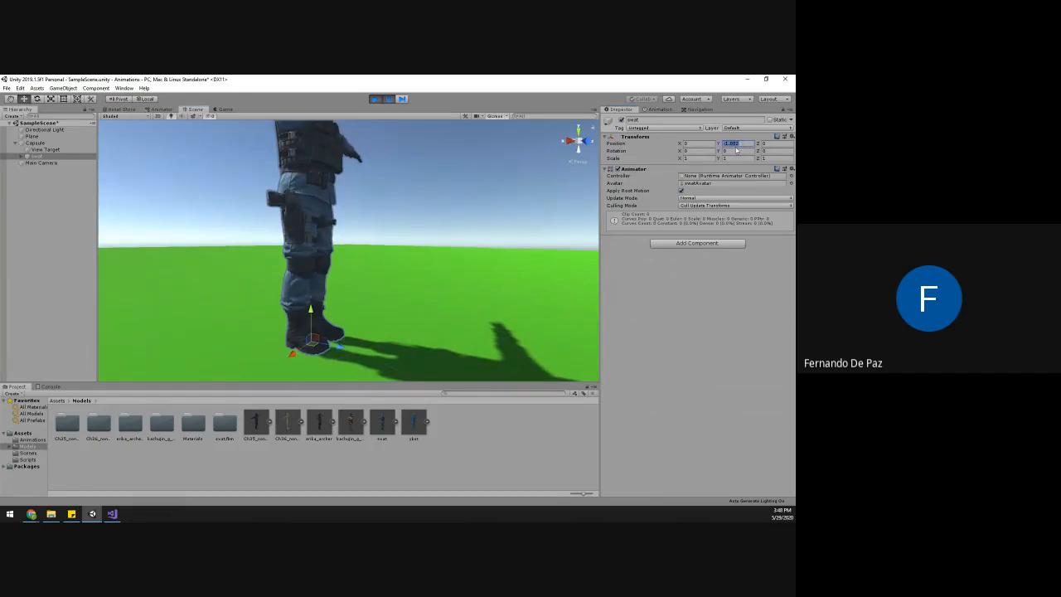
- Exit play mode, set the swat model's Y position to -1.082, and test the fit with a short game run
{"action": "left_click", "coordinate": [375, 100]}
{"action": "left_click", "coordinate": [747, 151]}
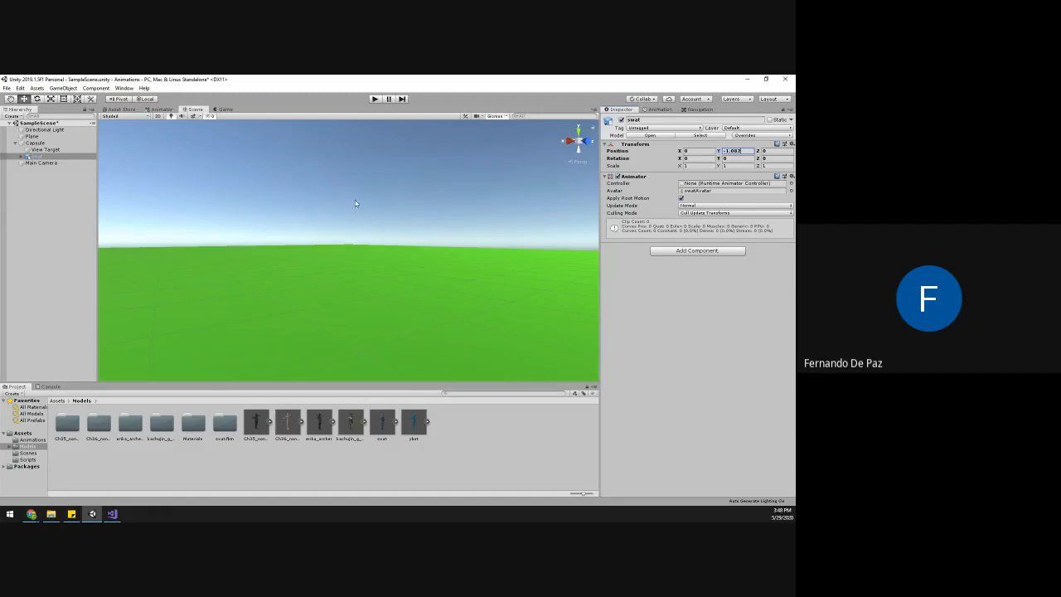
{"action": "left_click", "coordinate": [374, 98]}
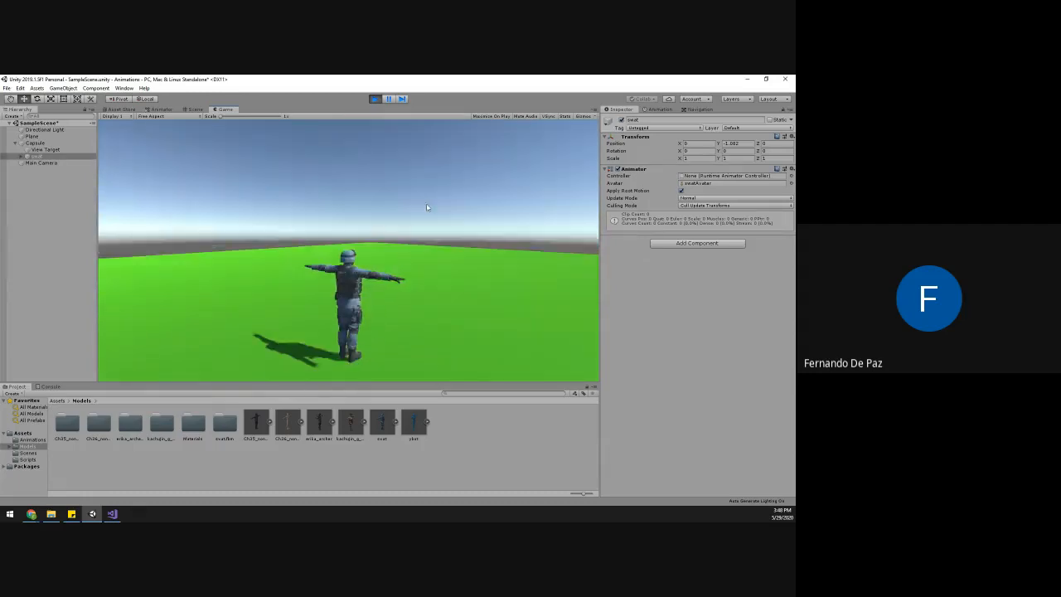
{"action": "left_click", "coordinate": [374, 99]}
- Focus on the swat model and examine how it stands on the plane from several sides
{"action": "double_click", "coordinate": [37, 156]}
{"action": "left_click_drag", "start_coordinate": [145, 199], "coordinate": [225, 248], "text": "alt"}
{"action": "right_click_drag", "start_coordinate": [226, 248], "coordinate": [521, 313], "text": "alt"}
{"action": "left_click_drag", "start_coordinate": [522, 312], "coordinate": [390, 307], "text": "alt"}
{"action": "right_click_drag", "start_coordinate": [390, 307], "coordinate": [290, 301], "text": "alt"}
{"action": "left_click_drag", "start_coordinate": [289, 300], "coordinate": [286, 255], "text": "alt"}
{"action": "left_click_drag", "start_coordinate": [345, 293], "coordinate": [255, 297], "text": "alt"}
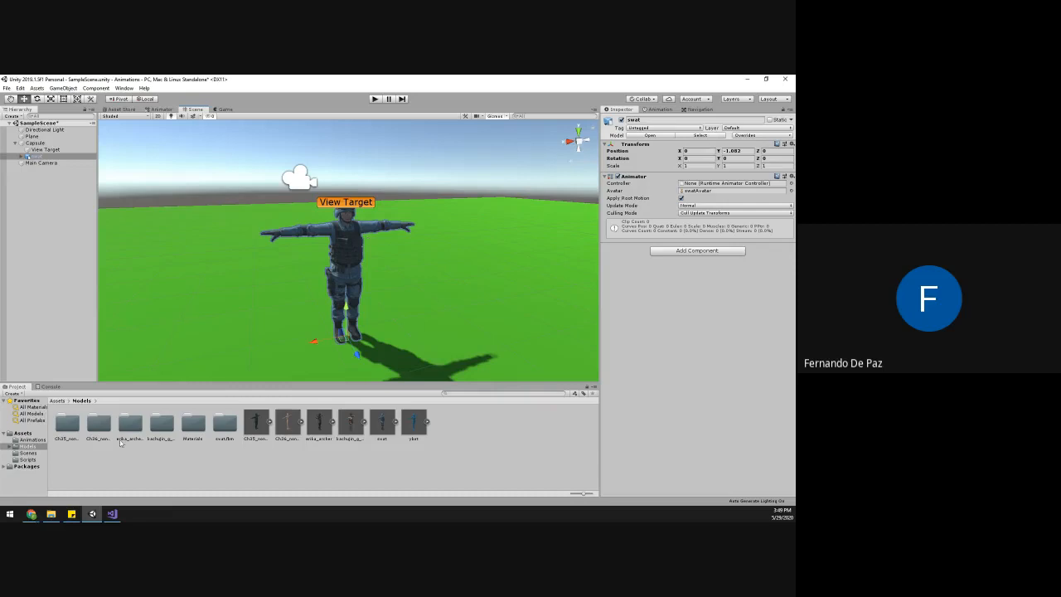
- Create a new Animator Controller asset in the root Assets folder
{"action": "left_click", "coordinate": [58, 400]}
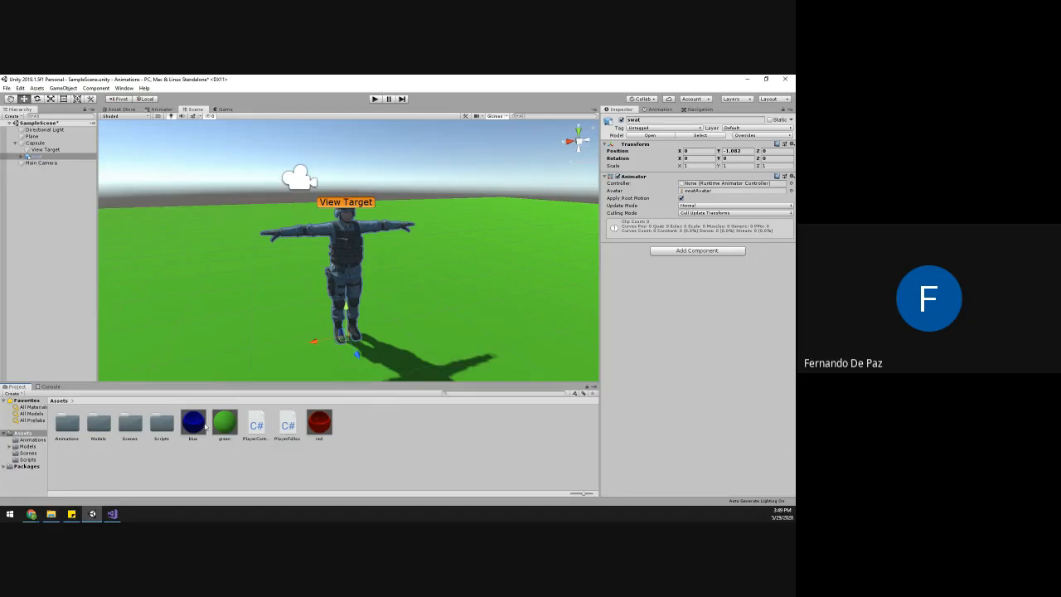
{"action": "right_click", "coordinate": [398, 426]}
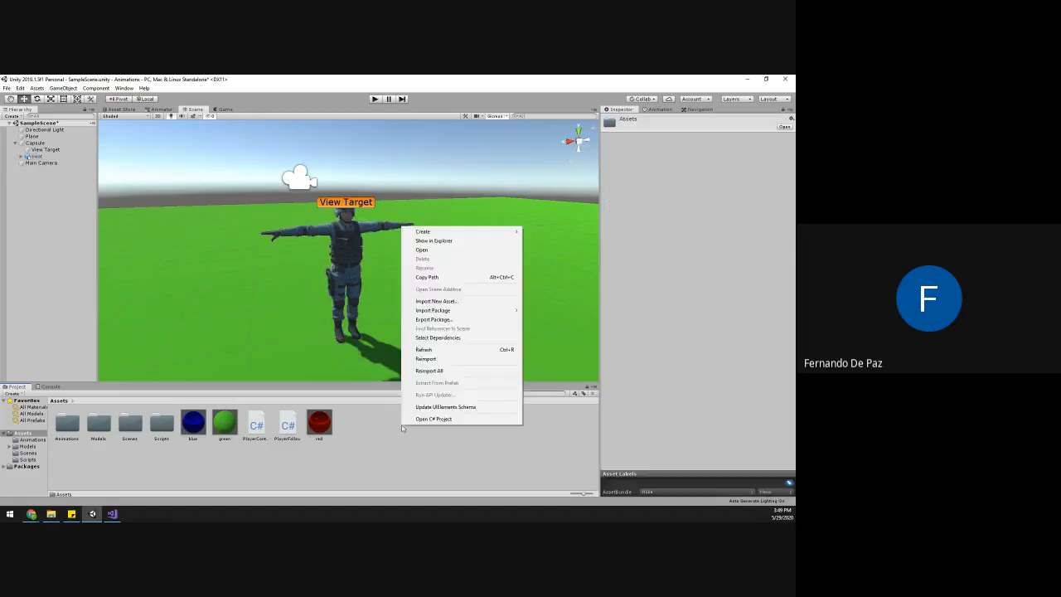
{"action": "right_click", "coordinate": [387, 443]}
{"action": "right_click", "coordinate": [371, 443]}
{"action": "right_click", "coordinate": [378, 451]}
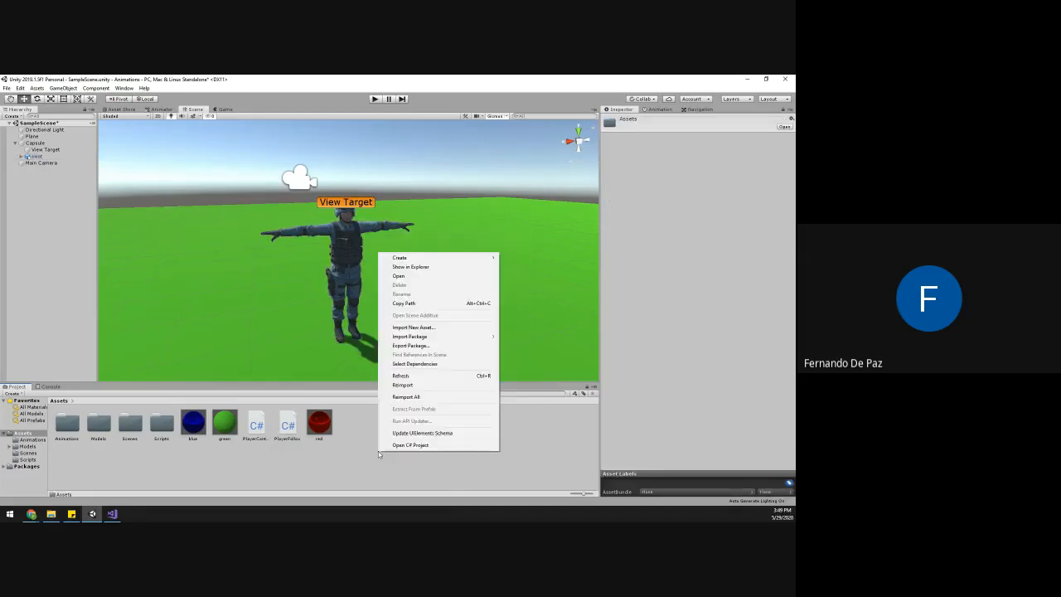
{"action": "mouse_move", "coordinate": [415, 259]}
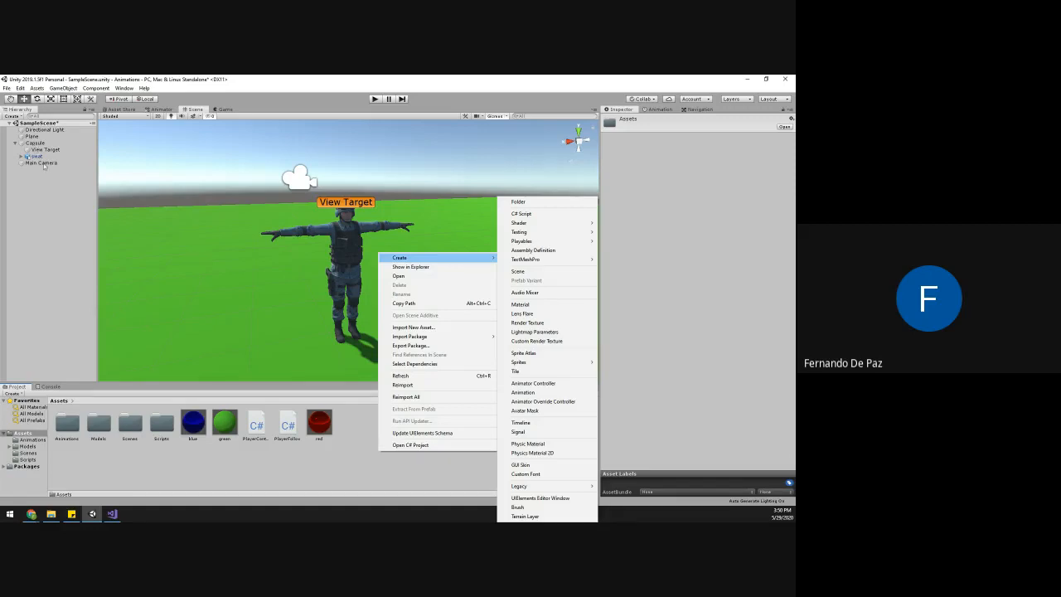
{"action": "left_click", "coordinate": [535, 388]}
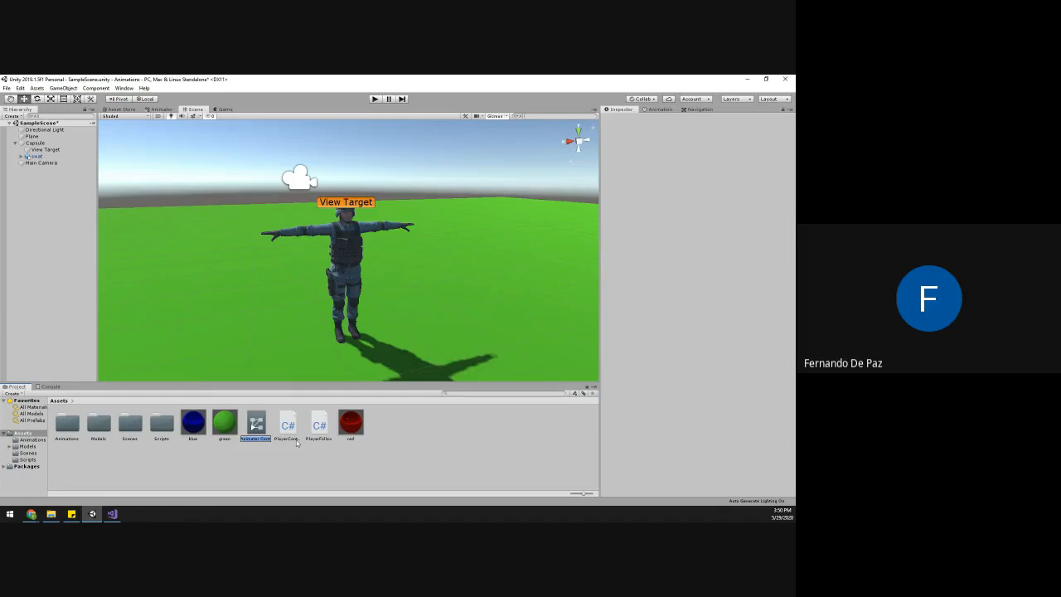
- Name the new Animator Controller asset "Player Animations"
{"action": "type", "text": "pl"}
{"action": "type", "text": "ayer Animat"}
{"action": "type", "text": "ions"}
{"action": "key", "text": "Return"}
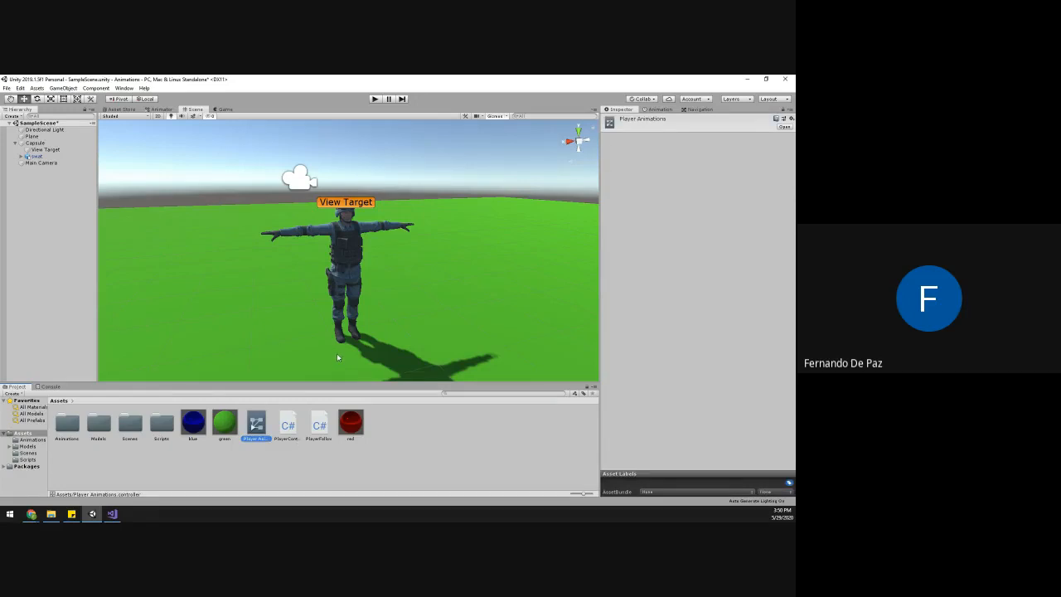
- Assign the Player Animations controller to the swat model's Animator and turn off Apply Root Motion
{"action": "left_click_drag", "start_coordinate": [264, 436], "coordinate": [51, 159]}
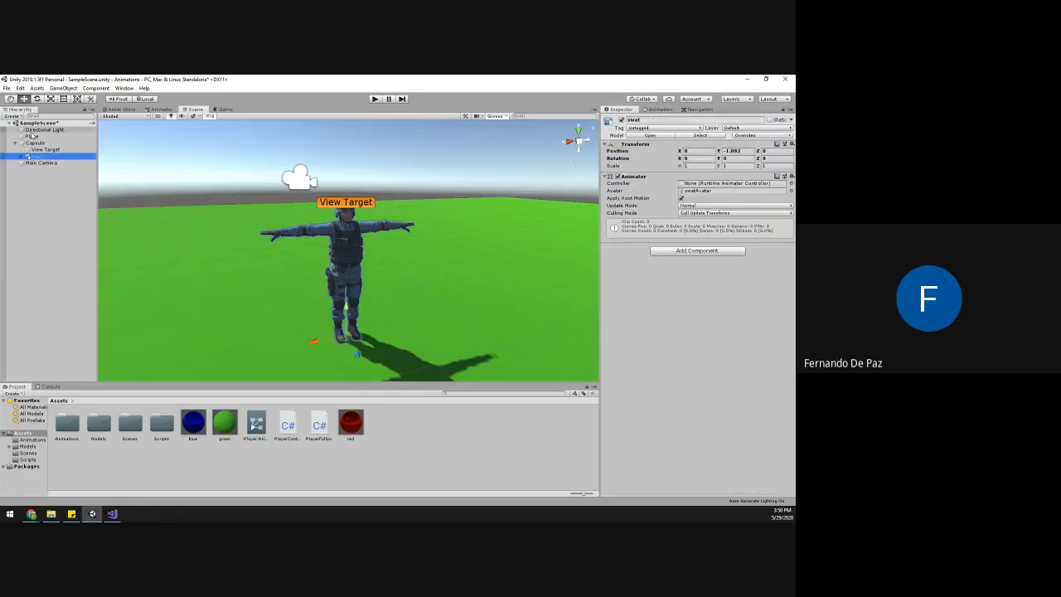
{"action": "left_click", "coordinate": [68, 215]}
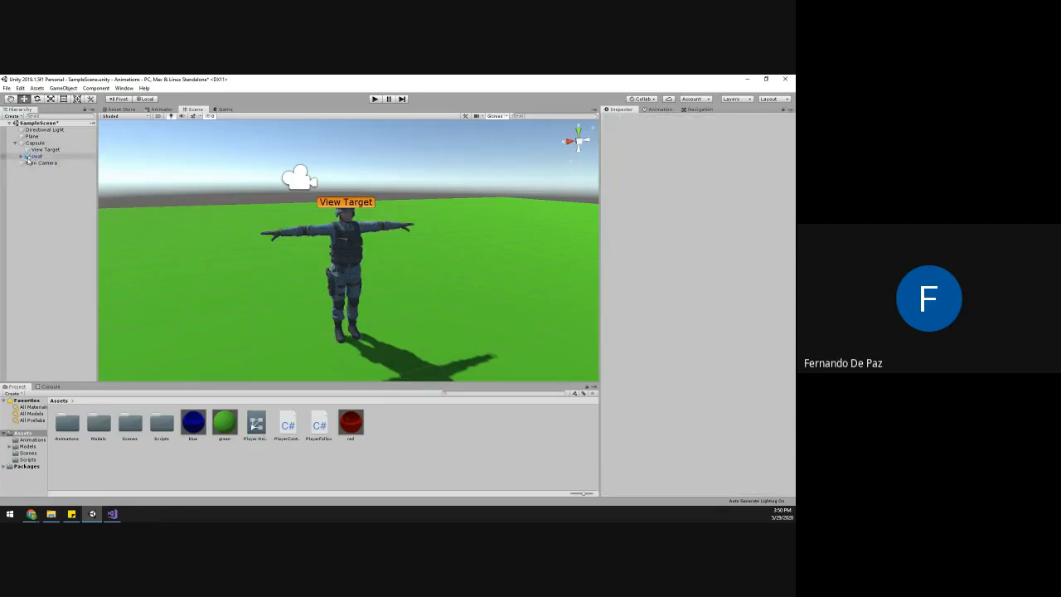
{"action": "left_click", "coordinate": [36, 157]}
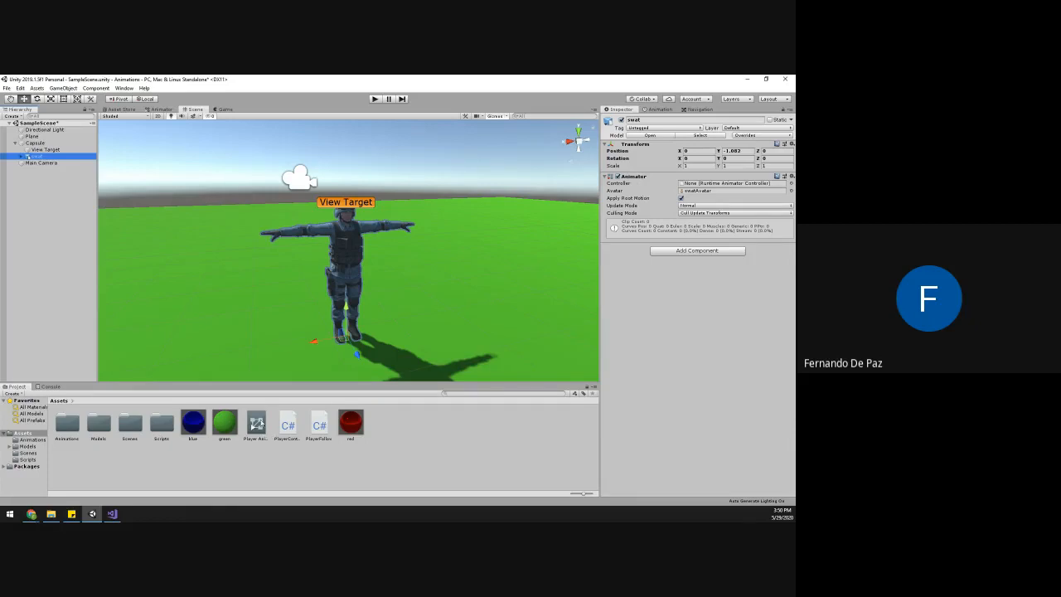
{"action": "left_click_drag", "start_coordinate": [257, 424], "coordinate": [697, 190]}
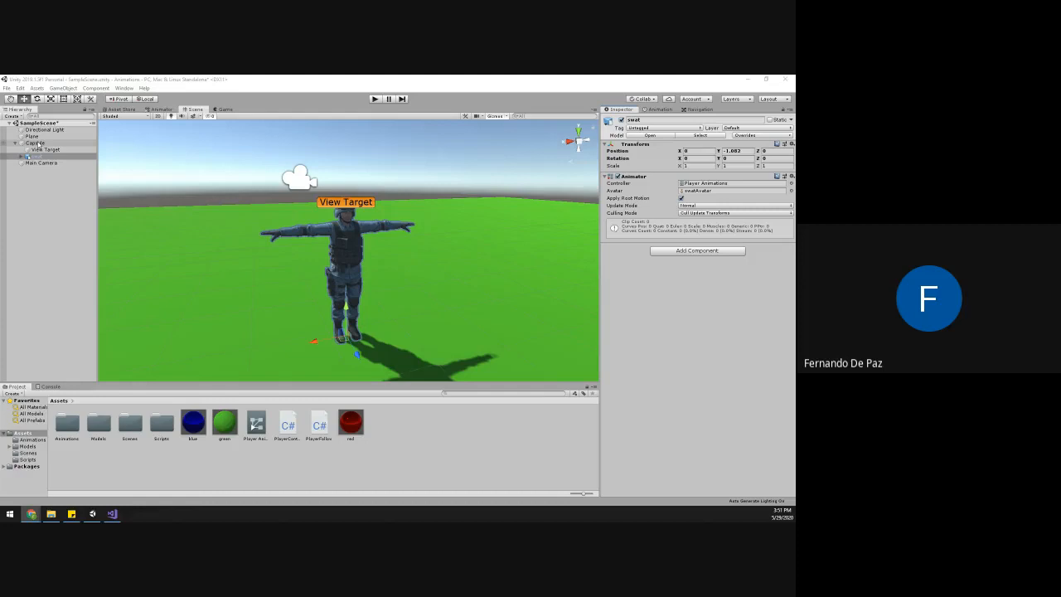
{"action": "left_click", "coordinate": [719, 197]}
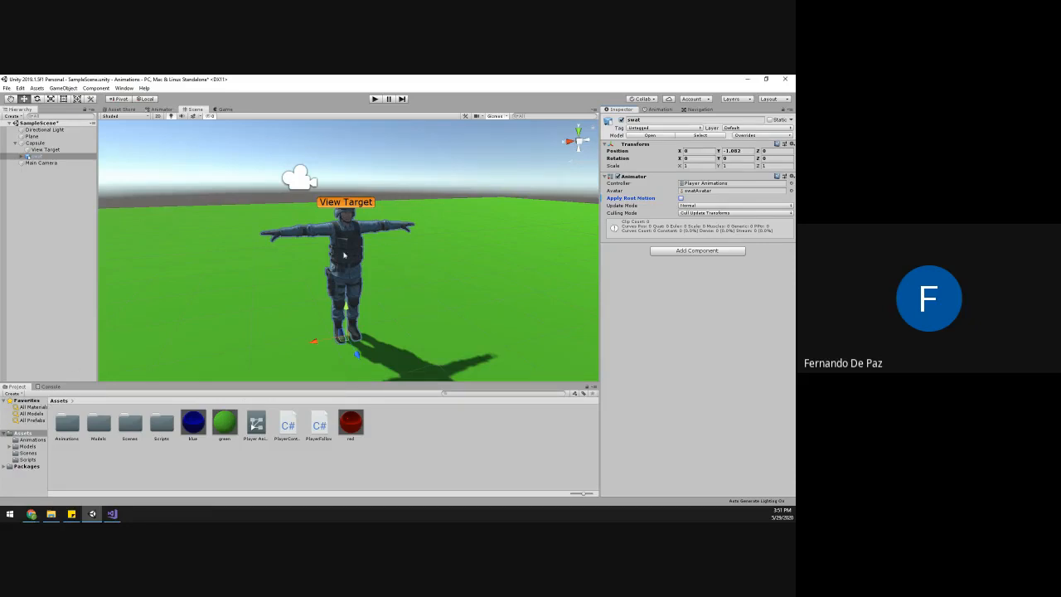
{"action": "left_click_drag", "start_coordinate": [308, 281], "coordinate": [280, 293], "text": "alt"}
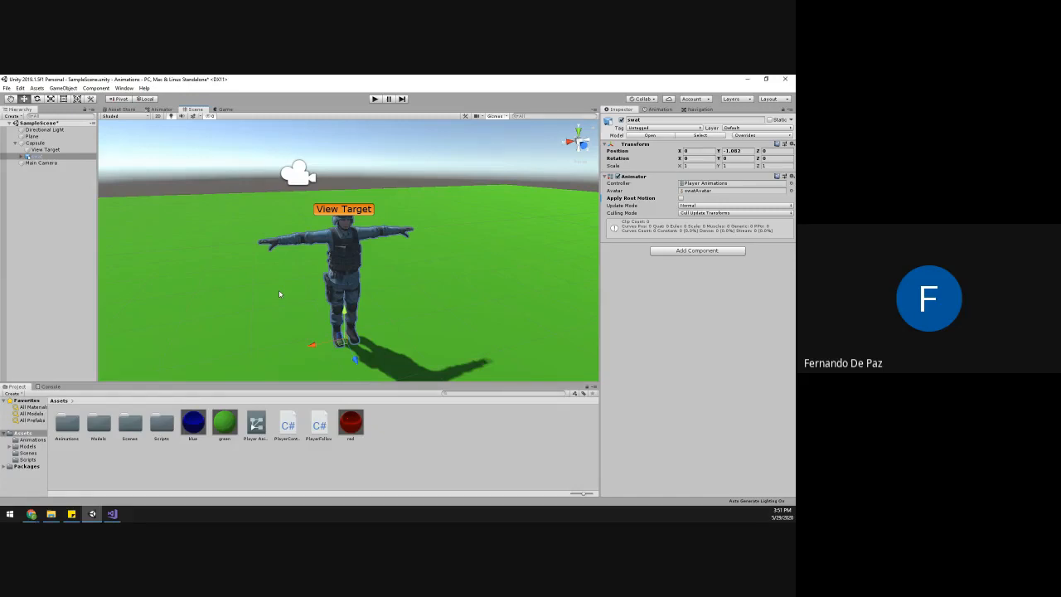
{"action": "left_click_drag", "start_coordinate": [240, 303], "coordinate": [122, 250], "text": "alt"}
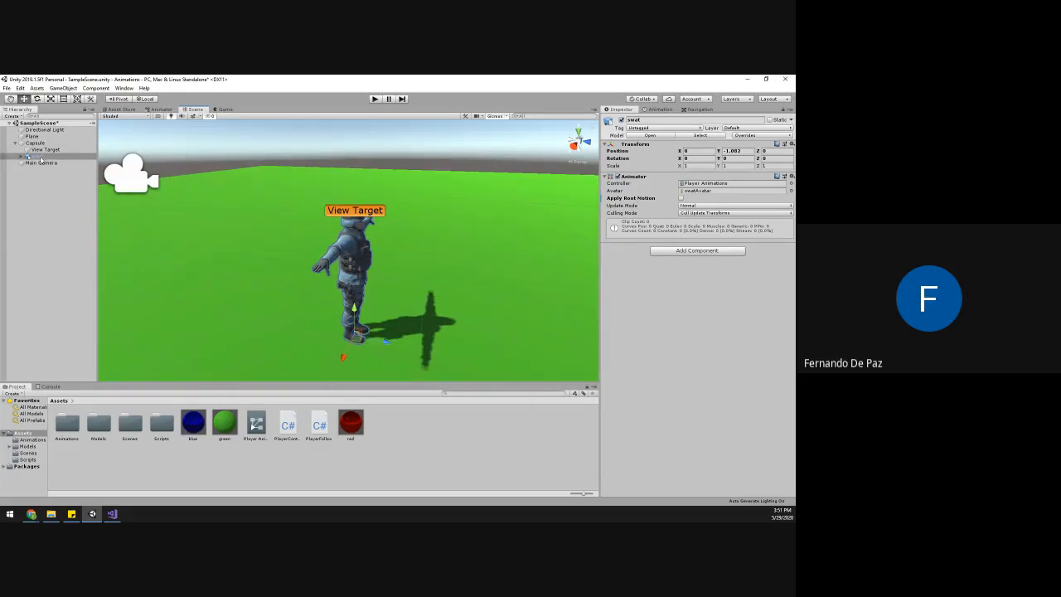
- Undo the recent edits back to the point where the swat model is a separate object outside the Capsule
{"action": "left_click_drag", "start_coordinate": [33, 157], "coordinate": [33, 166]}
{"action": "key", "text": "ctrl+z"}
{"action": "key", "text": "ctrl+z"}
{"action": "key", "text": "ctrl+z"}
{"action": "key", "text": "ctrl+z"}
{"action": "key", "text": "ctrl+z"}
{"action": "key", "text": "ctrl+z"}
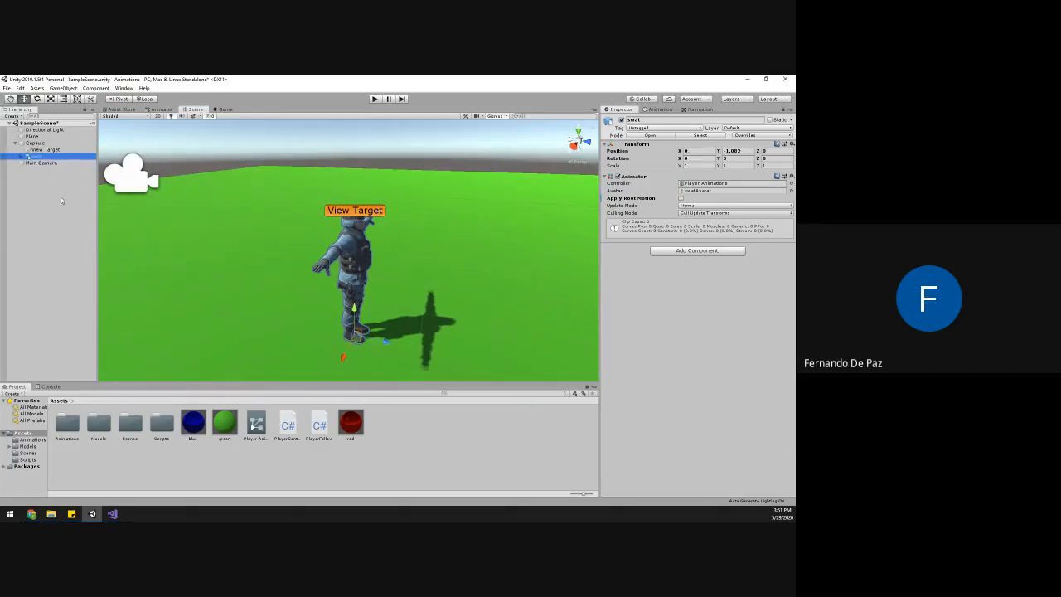
{"action": "key", "text": "ctrl+z"}
{"action": "key", "text": "ctrl+z"}
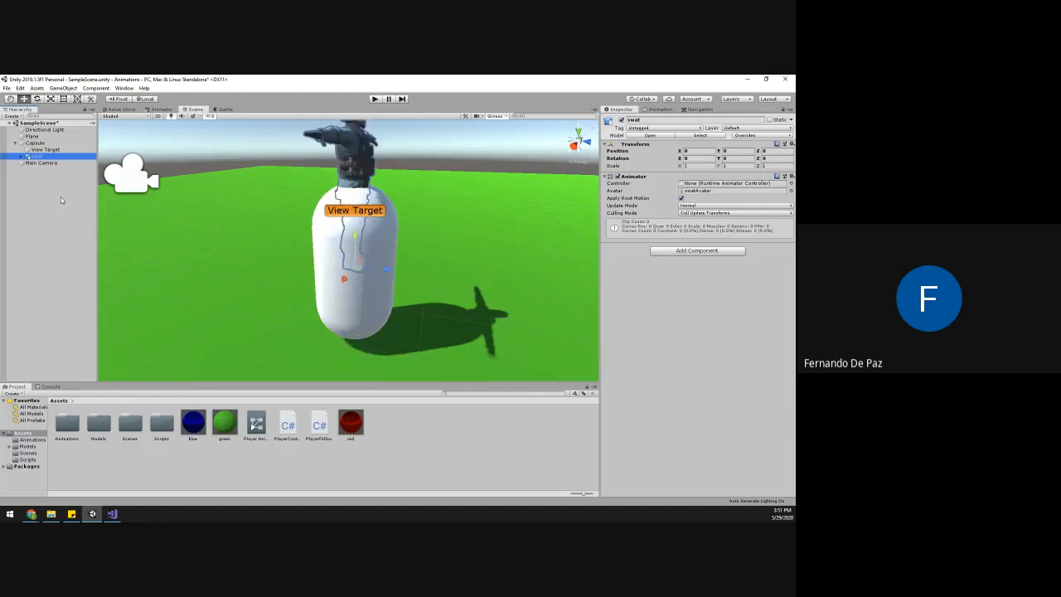
{"action": "key", "text": "ctrl+y"}
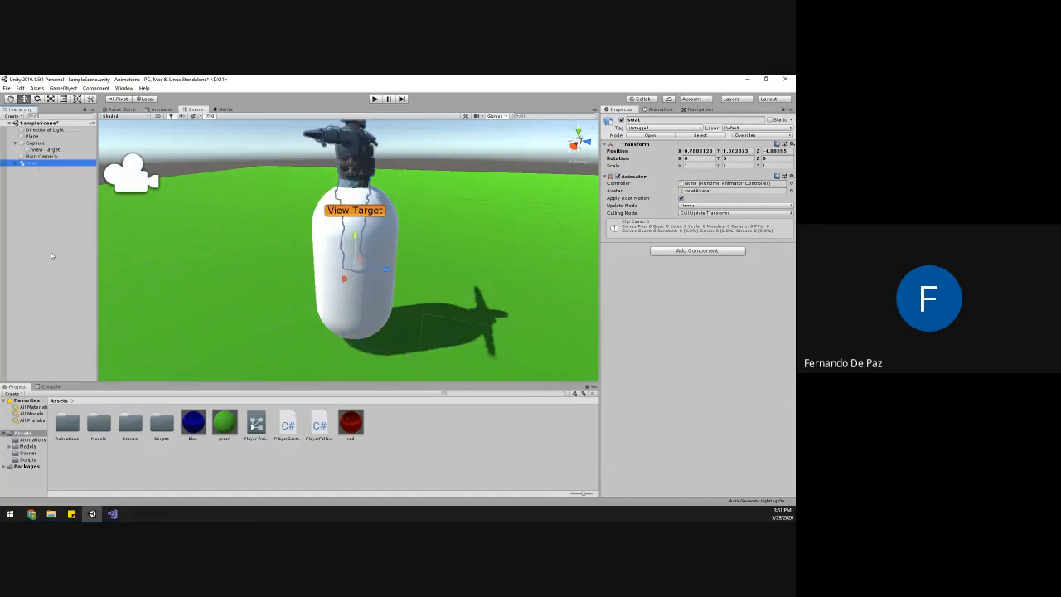
- Parent the swat model to the Capsule again and set its Y position to -1
{"action": "left_click_drag", "start_coordinate": [270, 199], "coordinate": [324, 265], "text": "alt"}
{"action": "left_click_drag", "start_coordinate": [29, 164], "coordinate": [37, 144]}
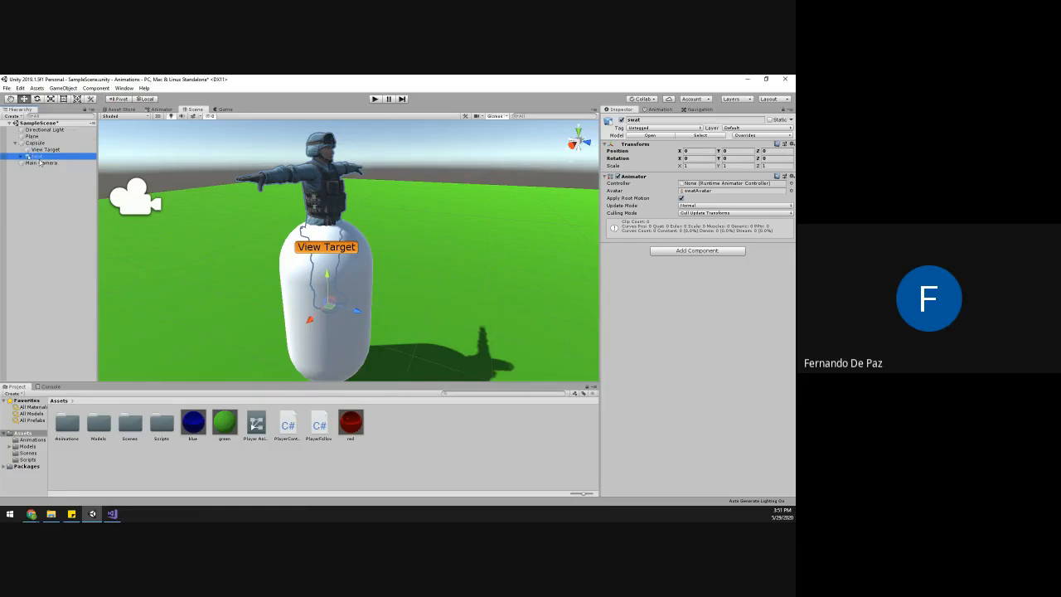
{"action": "left_click", "coordinate": [696, 150]}
{"action": "key", "text": "Tab"}
{"action": "key", "text": "Tab"}
{"action": "key", "text": "shift+Tab"}
{"action": "type", "text": "-1"}
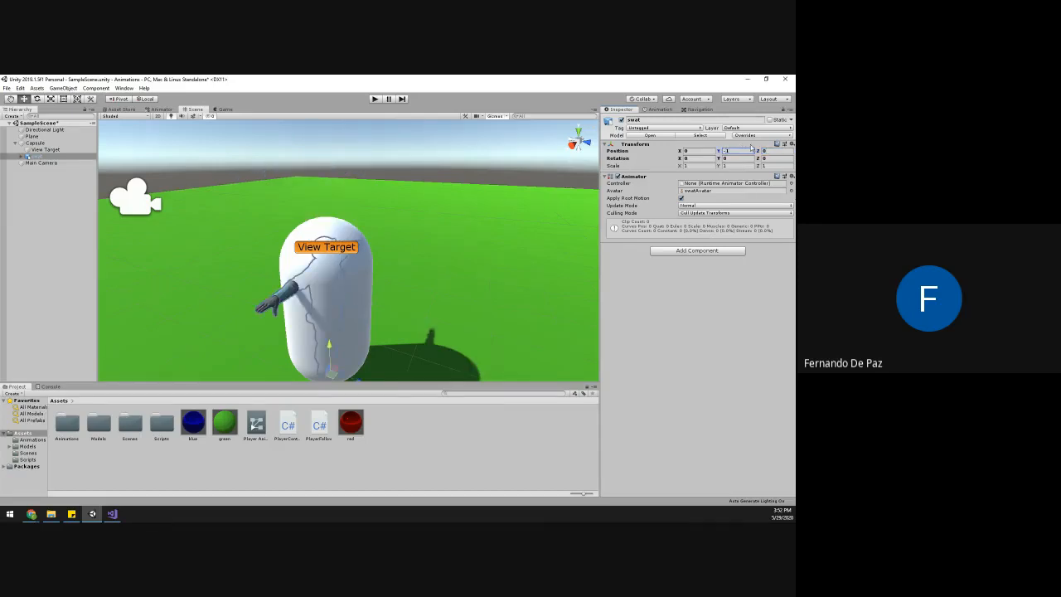
- Remove the Mesh Filter and Mesh Renderer components from the Capsule
{"action": "left_click_drag", "start_coordinate": [393, 277], "coordinate": [353, 237], "text": "alt"}
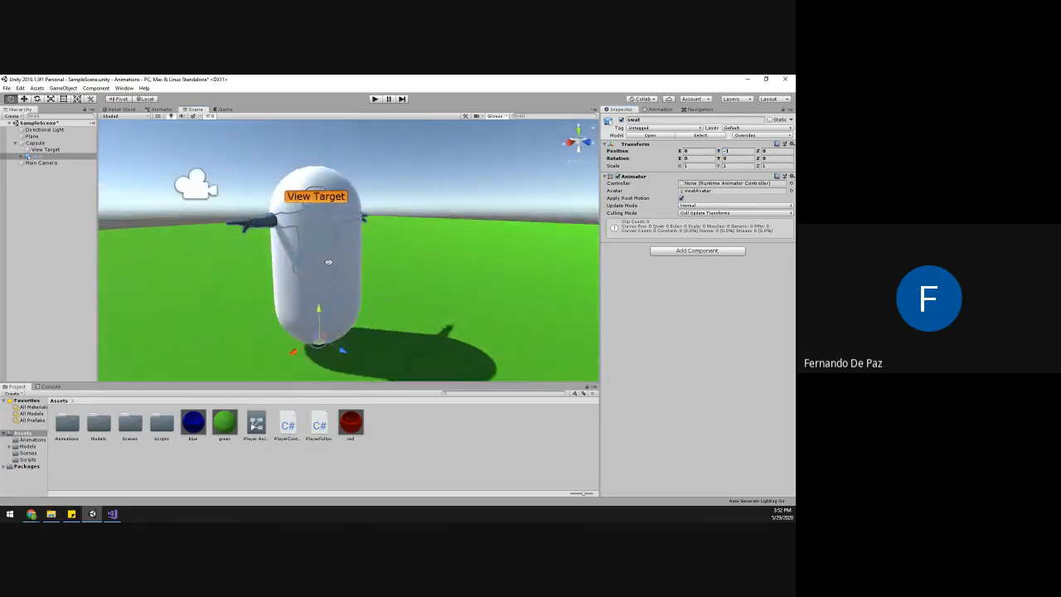
{"action": "left_click", "coordinate": [328, 282]}
{"action": "left_click_drag", "start_coordinate": [328, 282], "coordinate": [375, 284], "text": "alt"}
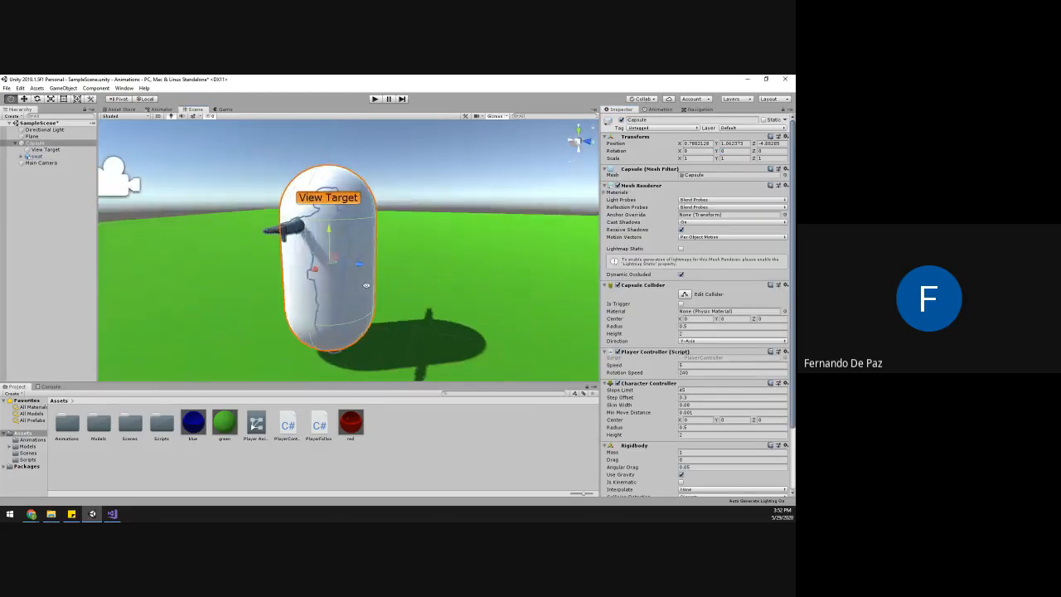
{"action": "left_click", "coordinate": [36, 143]}
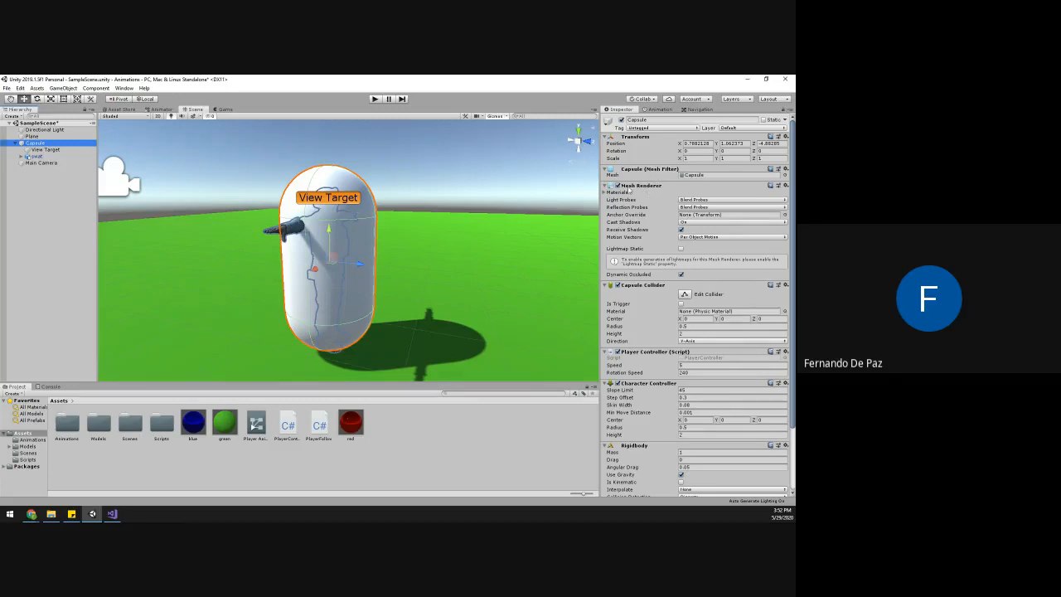
{"action": "left_click", "coordinate": [785, 169]}
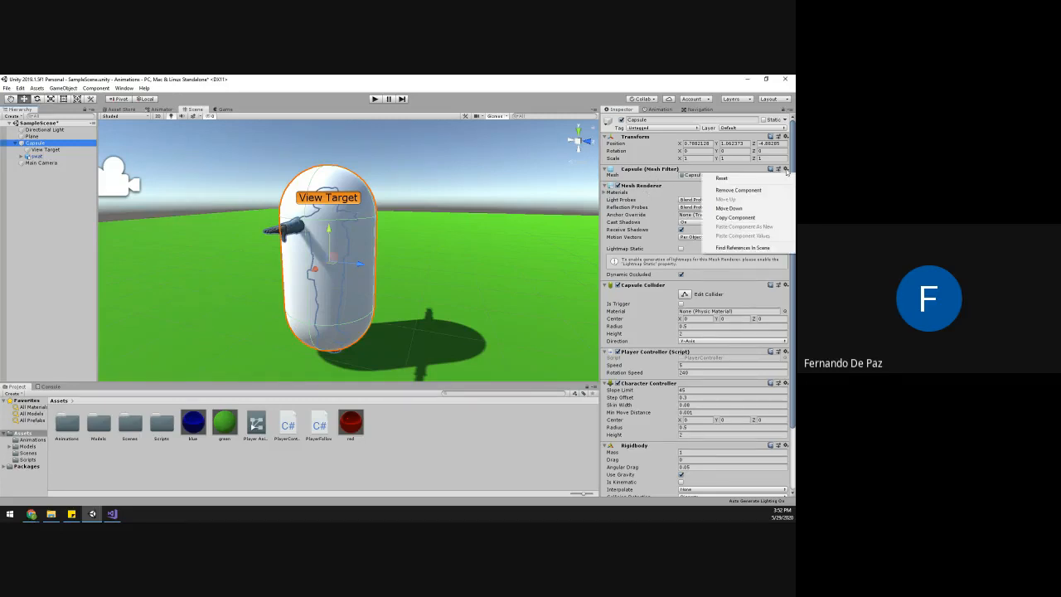
{"action": "left_click", "coordinate": [737, 190]}
{"action": "left_click", "coordinate": [785, 169]}
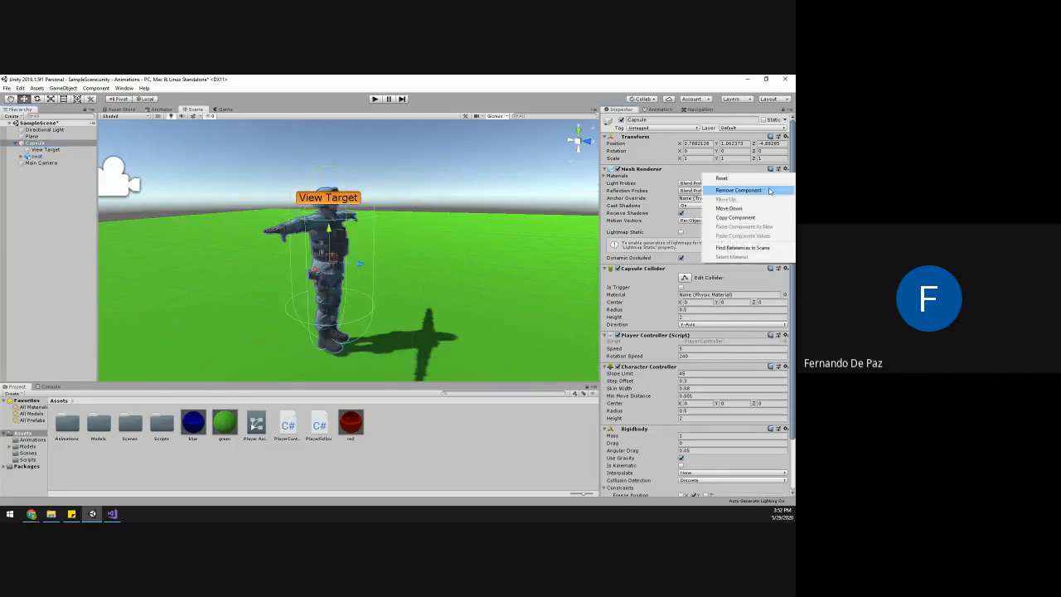
{"action": "left_click", "coordinate": [737, 190]}
{"action": "left_click_drag", "start_coordinate": [486, 283], "coordinate": [438, 306], "text": "alt"}
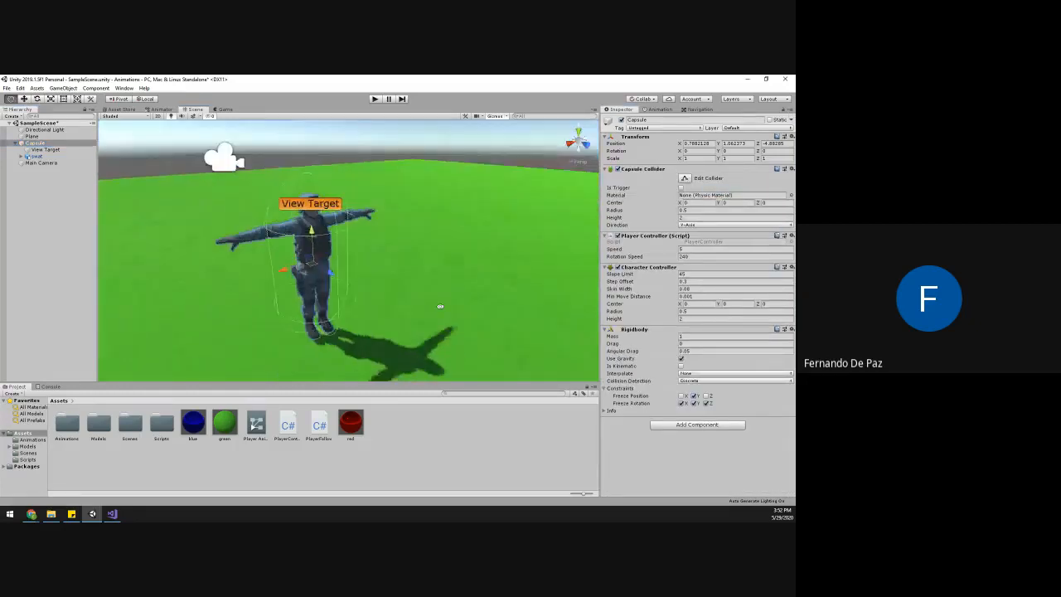
- Examine the swat model from several sides and distances to check how it stands on the plane
{"action": "middle_click_drag", "start_coordinate": [305, 294], "coordinate": [388, 303]}
{"action": "left_click_drag", "start_coordinate": [388, 303], "coordinate": [290, 257], "text": "alt"}
{"action": "mouse_move", "coordinate": [403, 280]}
{"action": "left_mouse_down", "text": "alt"}
{"action": "mouse_move", "coordinate": [445, 231]}
{"action": "mouse_move", "coordinate": [405, 293]}
{"action": "left_mouse_up", "text": "alt"}
{"action": "left_click", "coordinate": [439, 248]}
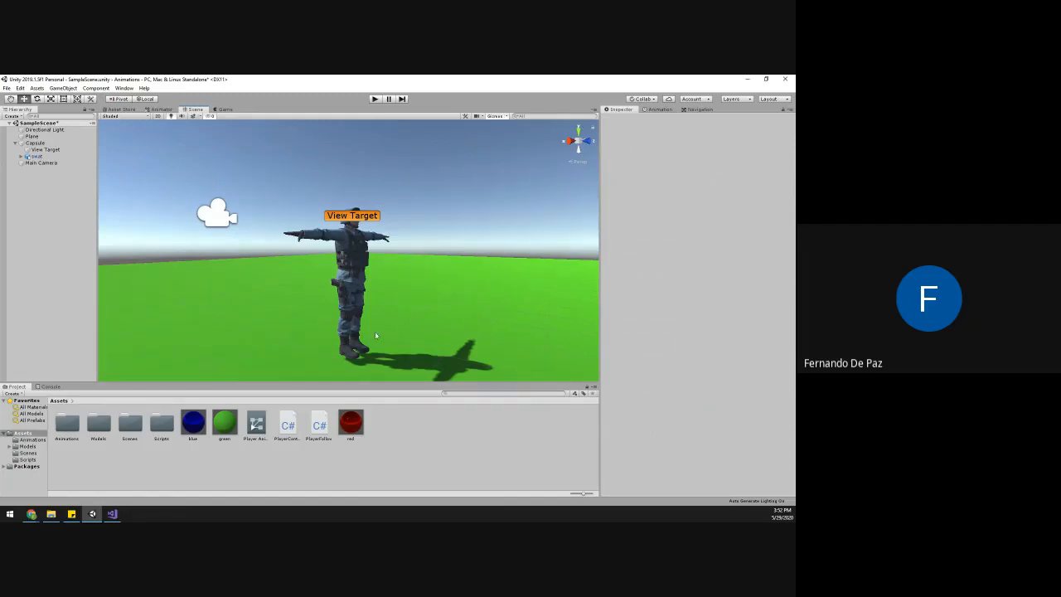
{"action": "middle_click_drag", "start_coordinate": [361, 307], "coordinate": [330, 302]}
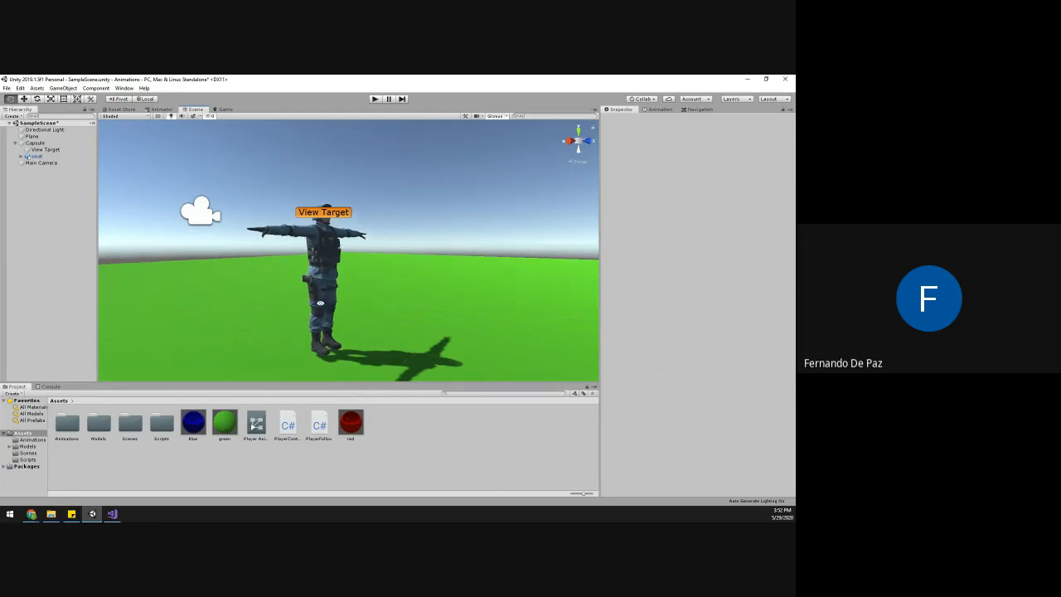
{"action": "left_click_drag", "start_coordinate": [329, 301], "coordinate": [305, 332], "text": "alt"}
{"action": "scroll", "coordinate": [305, 332], "scroll_direction": "up", "scroll_amount": 5}
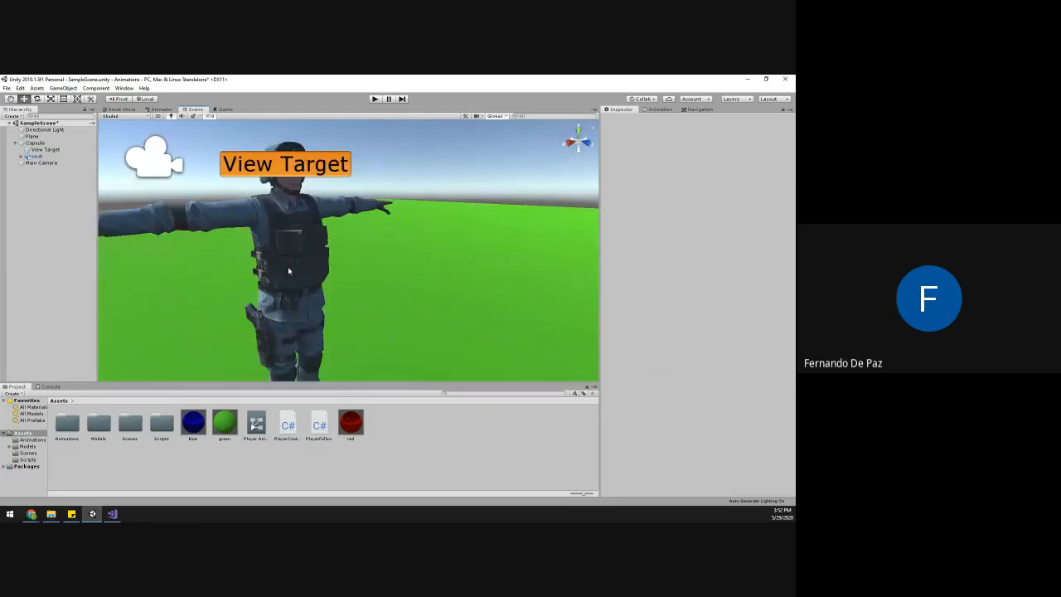
{"action": "left_click", "coordinate": [288, 271]}
{"action": "scroll", "coordinate": [291, 271], "scroll_direction": "down", "scroll_amount": 6}
{"action": "left_click_drag", "start_coordinate": [402, 282], "coordinate": [418, 308], "text": "alt"}
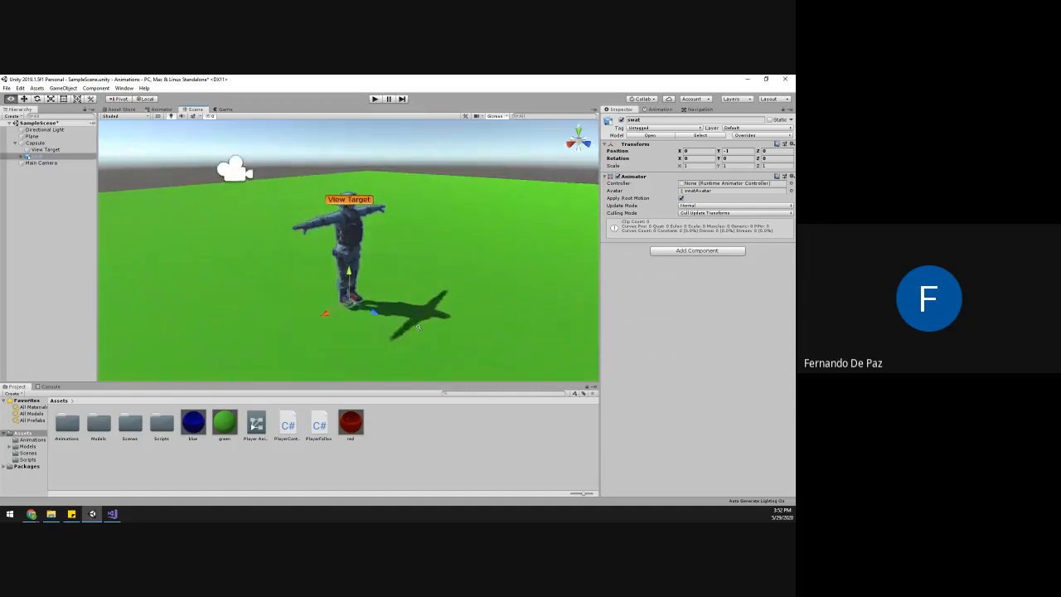
{"action": "scroll", "coordinate": [418, 309], "scroll_direction": "up", "scroll_amount": 4}
- Inspect the Soldier_body and Soldier_head meshes of the swat model up close
{"action": "left_click", "coordinate": [348, 267]}
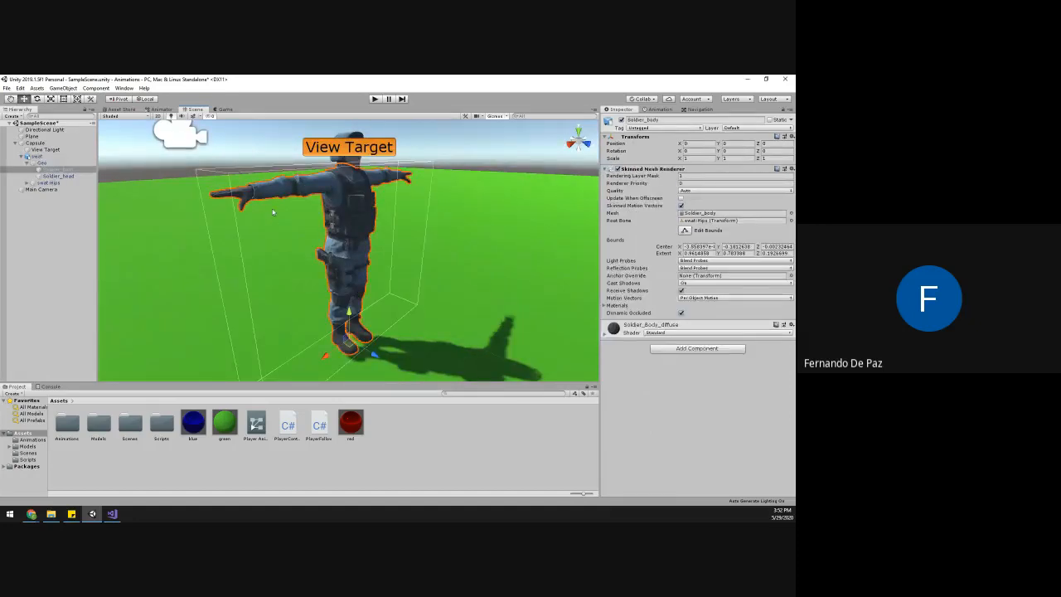
{"action": "mouse_move", "coordinate": [367, 264]}
{"action": "left_mouse_down", "text": "alt"}
{"action": "mouse_move", "coordinate": [354, 239]}
{"action": "mouse_move", "coordinate": [326, 237]}
{"action": "left_mouse_up", "text": "alt"}
{"action": "middle_click_drag", "start_coordinate": [367, 214], "coordinate": [370, 296]}
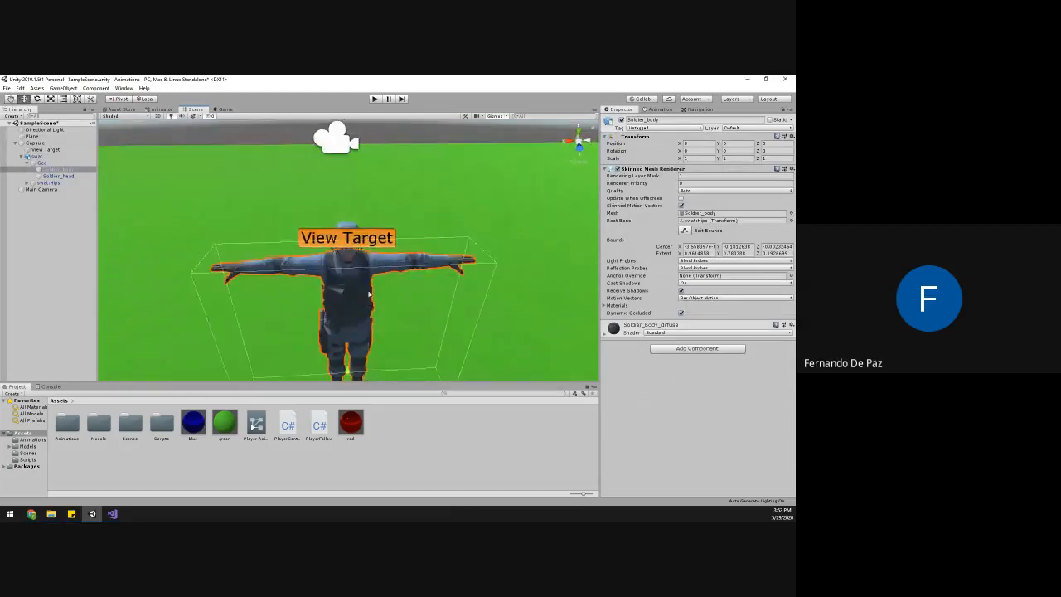
{"action": "left_click_drag", "start_coordinate": [359, 285], "coordinate": [360, 256]}
{"action": "left_click", "coordinate": [358, 247]}
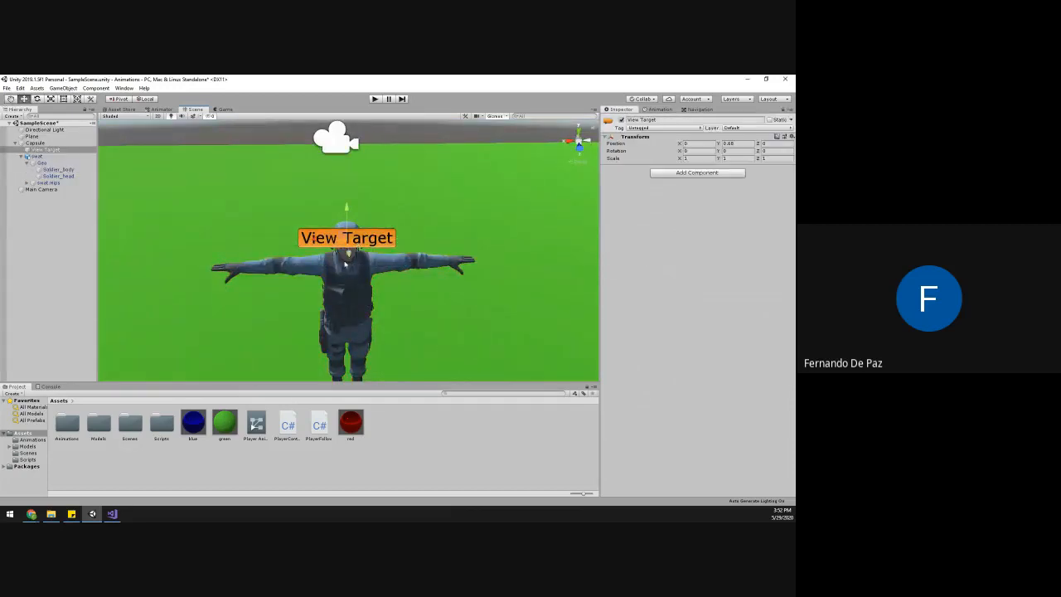
{"action": "left_click", "coordinate": [339, 262]}
{"action": "scroll", "coordinate": [331, 262], "scroll_direction": "up", "scroll_amount": 4}
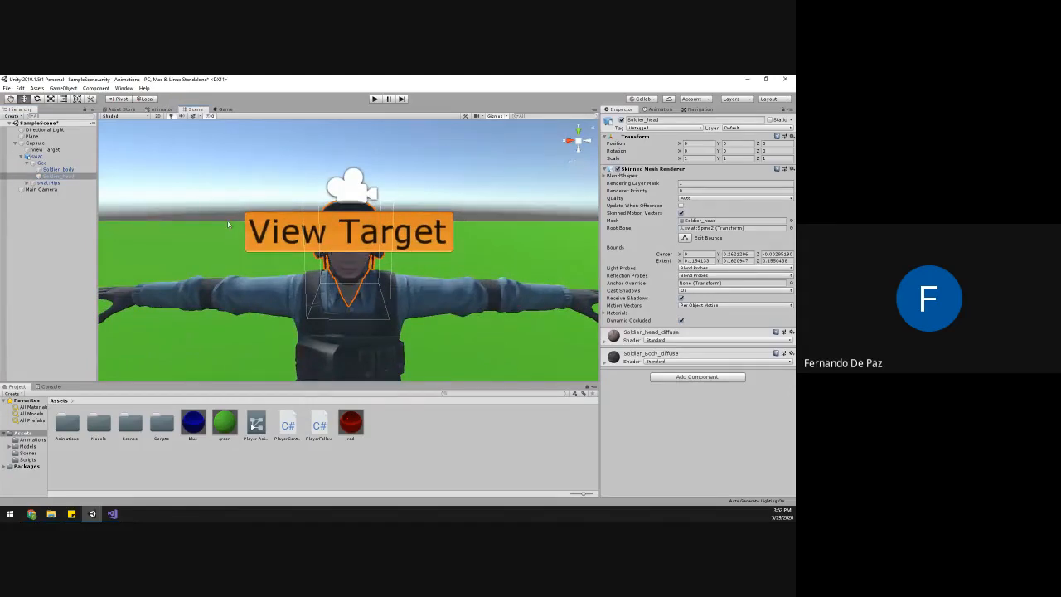
- Deactivate the View Target object so its label no longer covers the swat model's head
{"action": "left_click_drag", "start_coordinate": [275, 246], "coordinate": [514, 296], "text": "alt"}
{"action": "scroll", "coordinate": [514, 296], "scroll_direction": "down", "scroll_amount": 6, "text": "alt"}
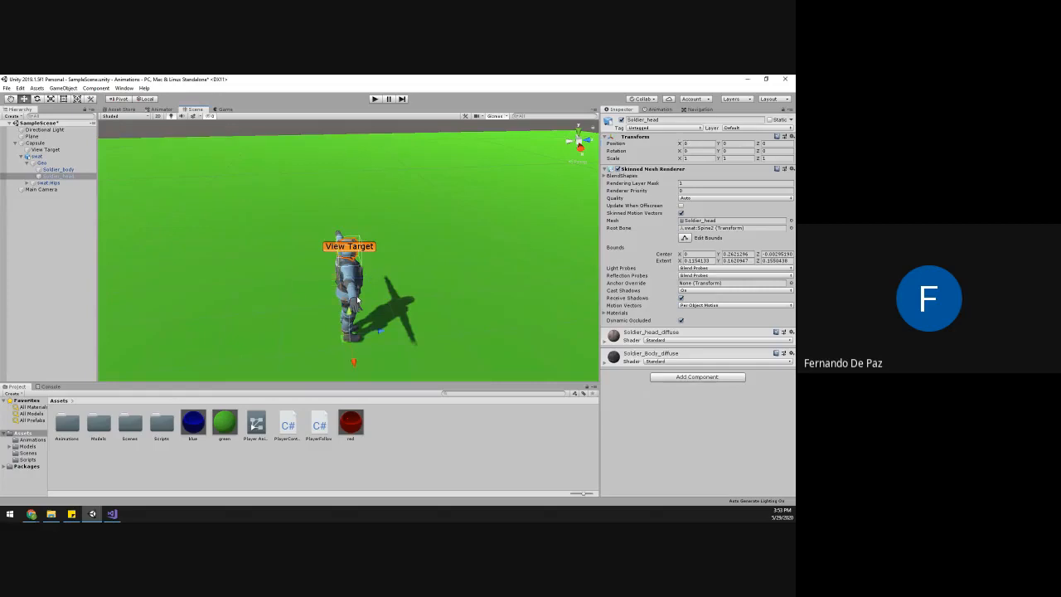
{"action": "left_click_drag", "start_coordinate": [356, 298], "coordinate": [419, 288], "text": "alt"}
{"action": "scroll", "coordinate": [418, 289], "scroll_direction": "up", "scroll_amount": 5}
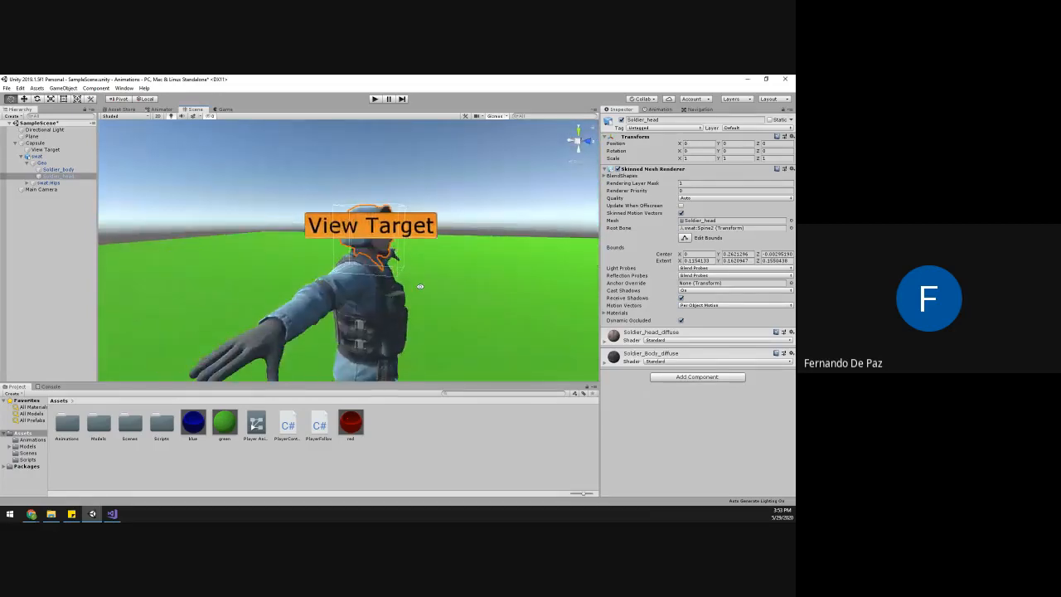
{"action": "scroll", "coordinate": [418, 289], "scroll_direction": "up", "scroll_amount": 3}
{"action": "left_click", "coordinate": [497, 214]}
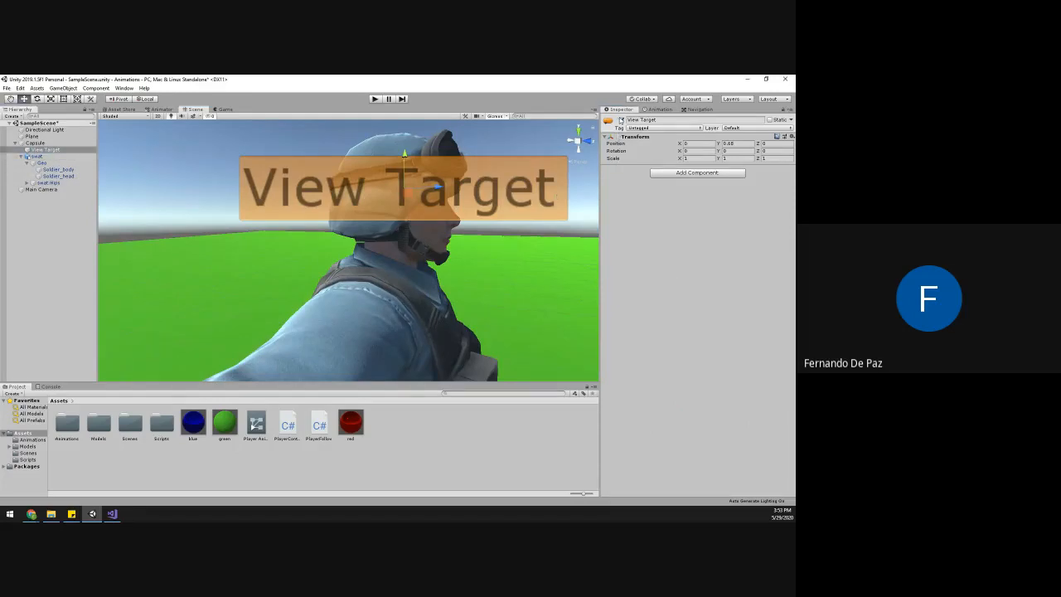
{"action": "left_click", "coordinate": [621, 119]}
{"action": "left_click_drag", "start_coordinate": [572, 173], "coordinate": [396, 245], "text": "alt"}
- Expand the full bone hierarchy under the swat model's hips and select the swat:Head bone
{"action": "left_click", "coordinate": [26, 183], "text": "alt"}
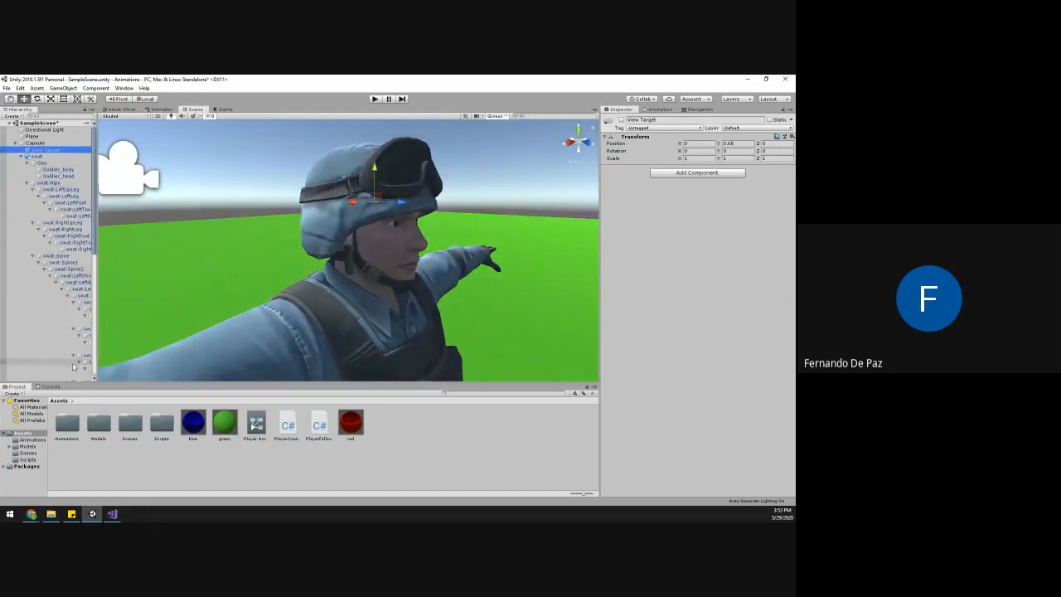
{"action": "scroll", "coordinate": [37, 377], "scroll_direction": "down", "scroll_amount": 2}
{"action": "scroll", "coordinate": [38, 377], "scroll_direction": "down", "scroll_amount": 3}
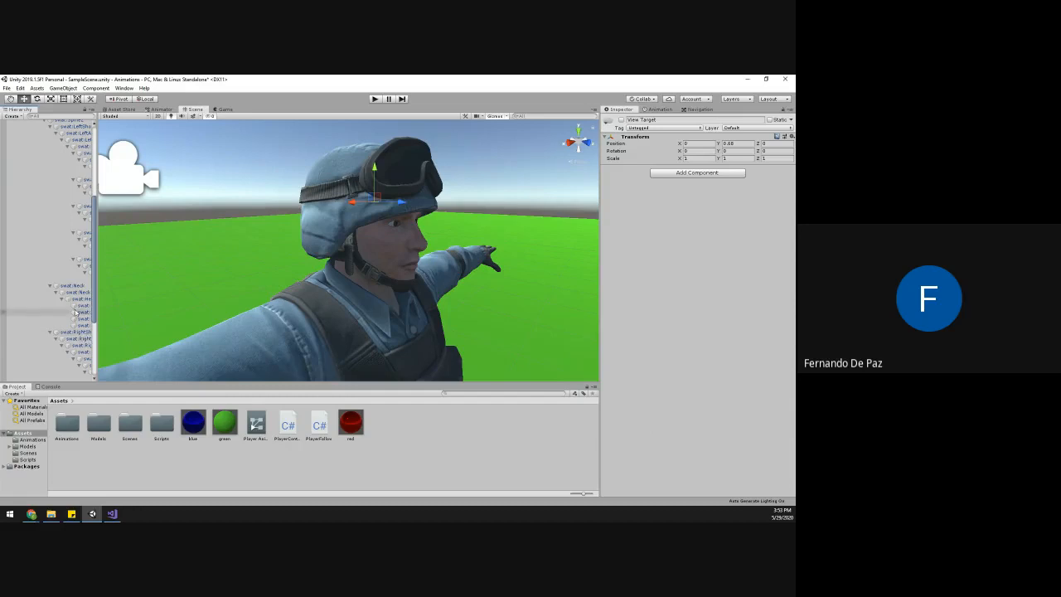
{"action": "left_click", "coordinate": [76, 298]}
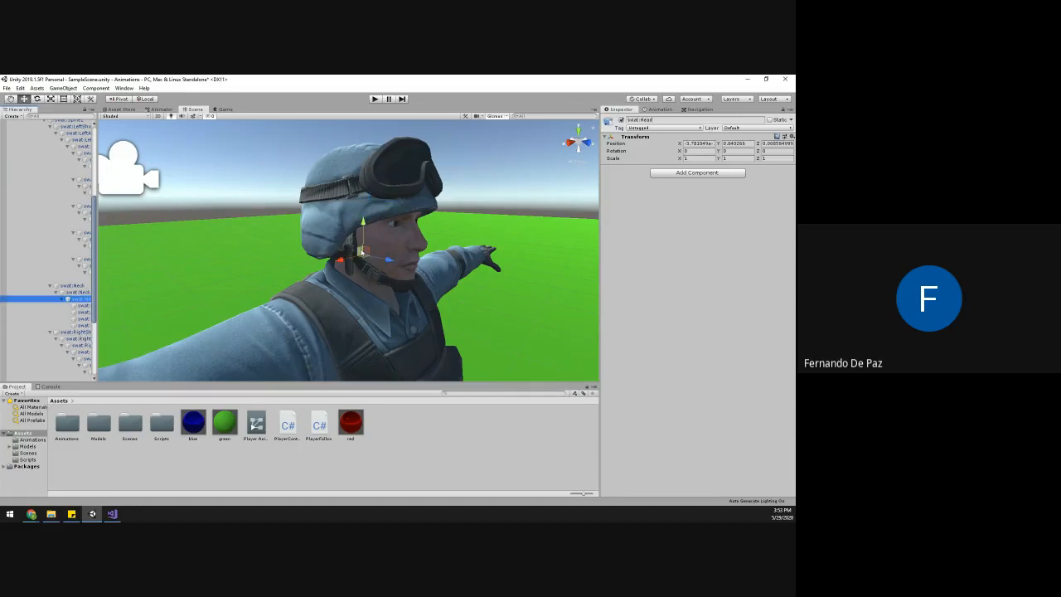
- Try moving and rotating the swat:Head bone, and undo the changes to it
{"action": "left_click_drag", "start_coordinate": [362, 228], "coordinate": [267, 419]}
{"action": "key", "text": "e"}
{"action": "key", "text": "ctrl+z"}
{"action": "scroll", "coordinate": [464, 290], "scroll_direction": "down", "scroll_amount": 5}
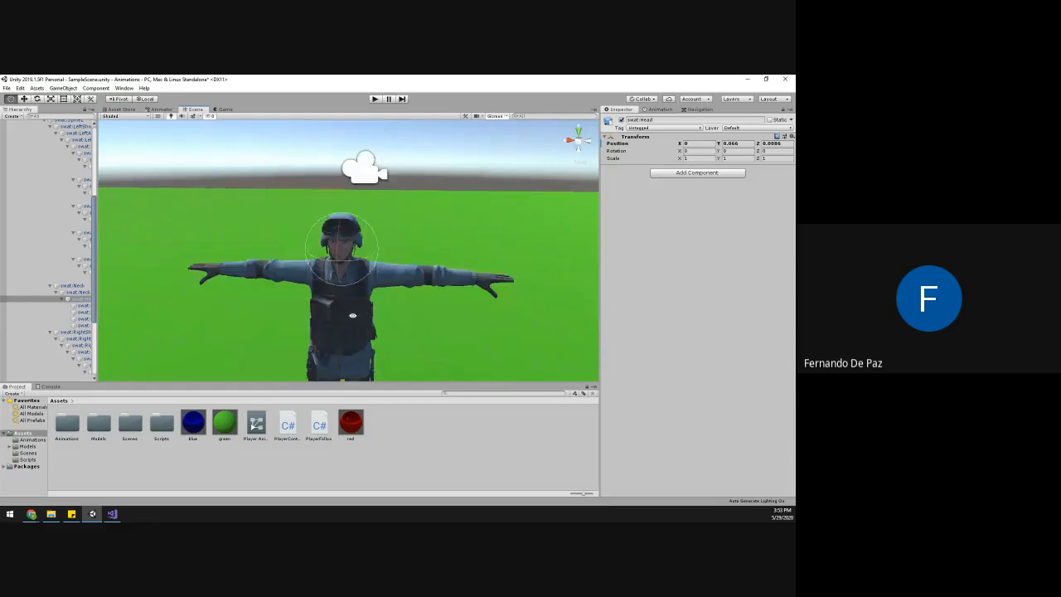
{"action": "key", "text": "ctrl+z"}
{"action": "left_click_drag", "start_coordinate": [274, 303], "coordinate": [346, 294], "text": "alt"}
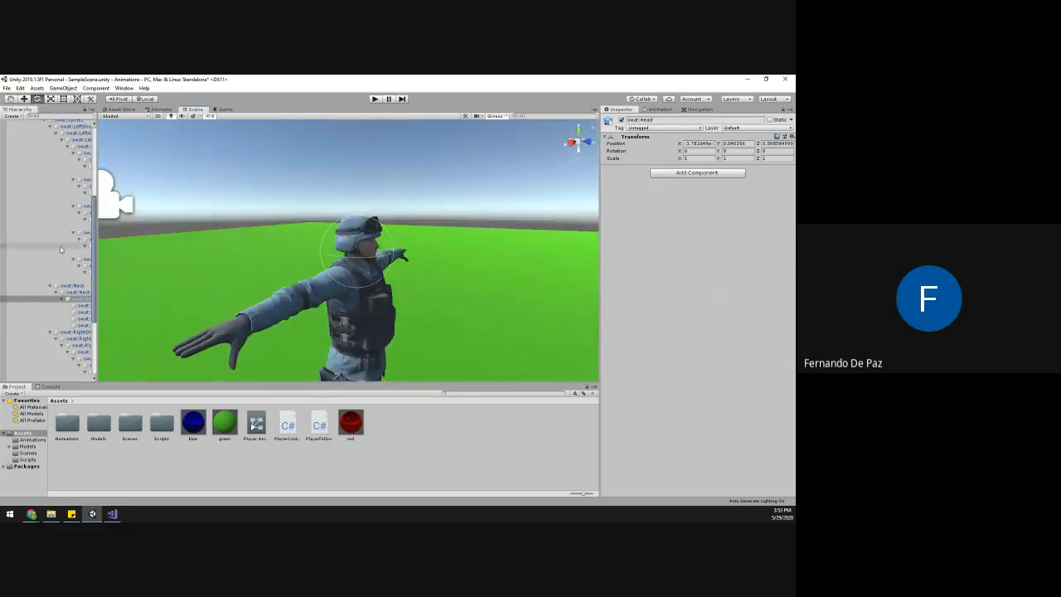
- Collapse the swat model's bone hierarchy, then view the full character with the Capsule selected and clear the selection
{"action": "scroll", "coordinate": [87, 247], "scroll_direction": "up", "scroll_amount": 5}
{"action": "scroll", "coordinate": [87, 246], "scroll_direction": "up", "scroll_amount": 2}
{"action": "left_click", "coordinate": [27, 182]}
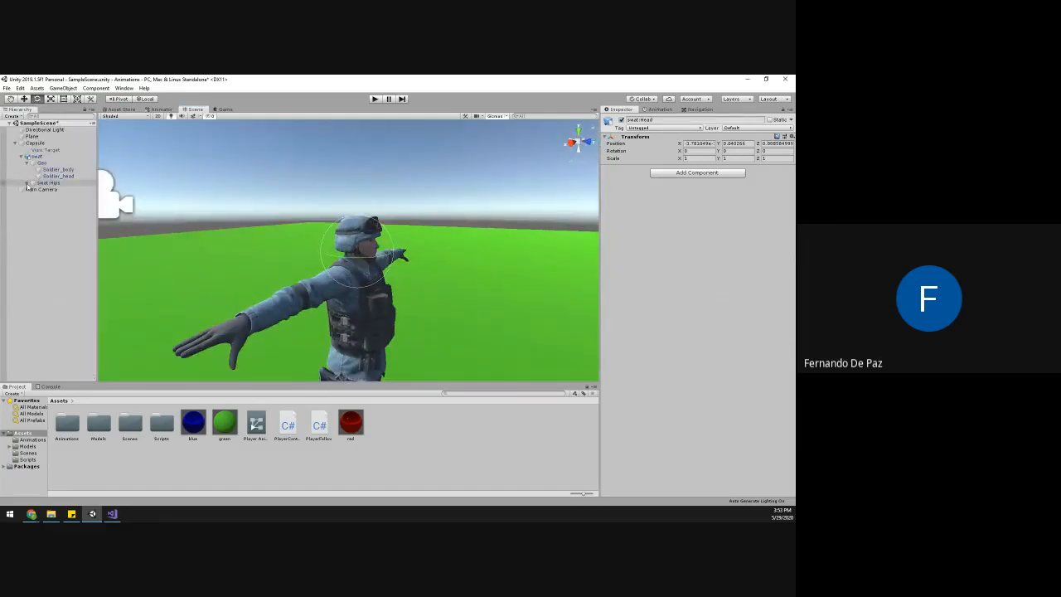
{"action": "left_click", "coordinate": [33, 162]}
{"action": "left_click", "coordinate": [22, 156]}
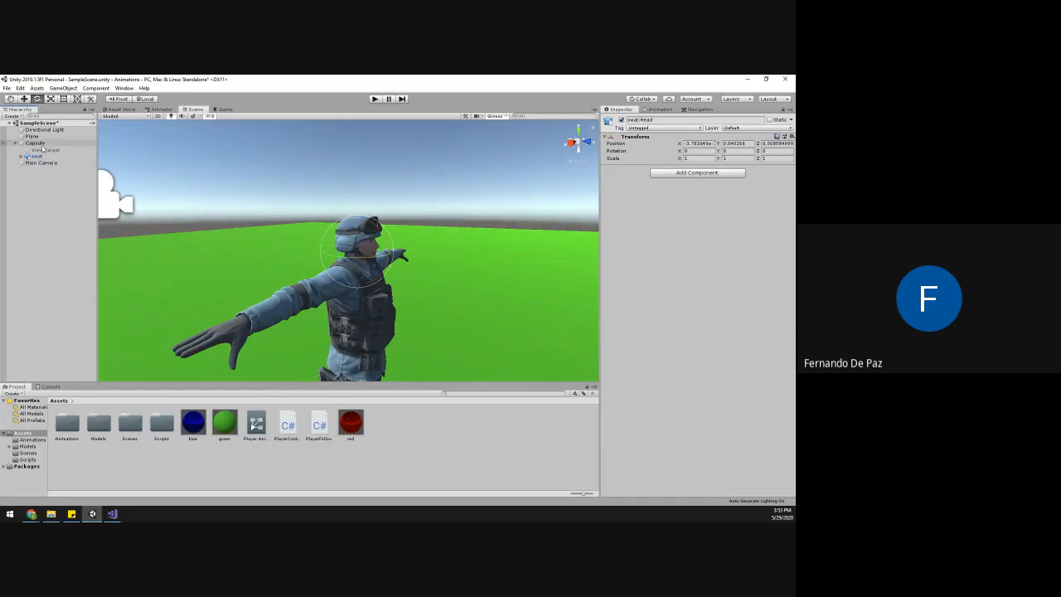
{"action": "left_click", "coordinate": [40, 144]}
{"action": "left_click_drag", "start_coordinate": [311, 235], "coordinate": [329, 324], "text": "alt"}
{"action": "scroll", "coordinate": [315, 307], "scroll_direction": "down", "scroll_amount": 6}
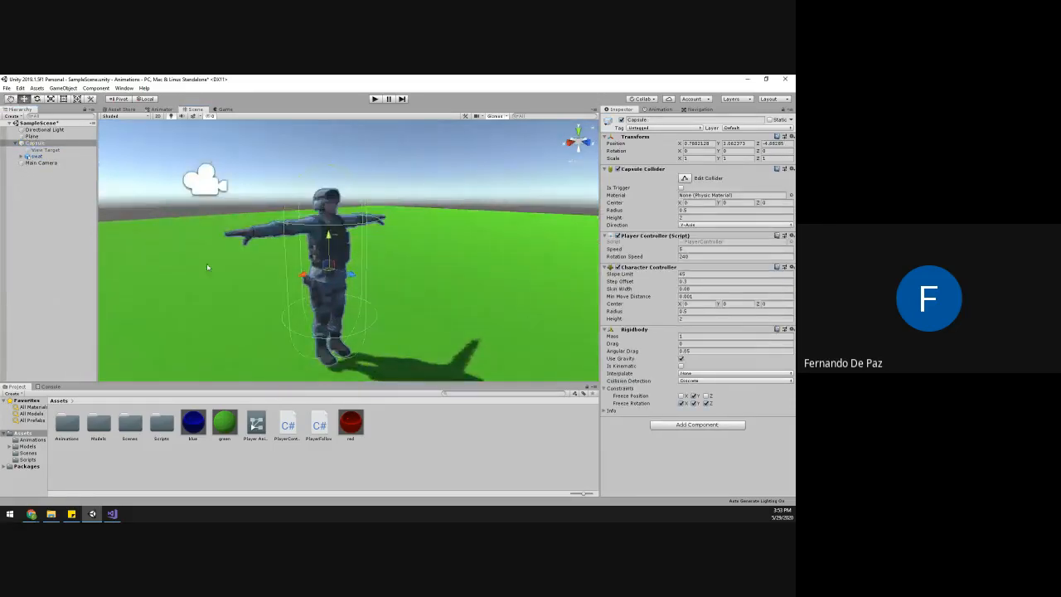
{"action": "left_click", "coordinate": [241, 171]}
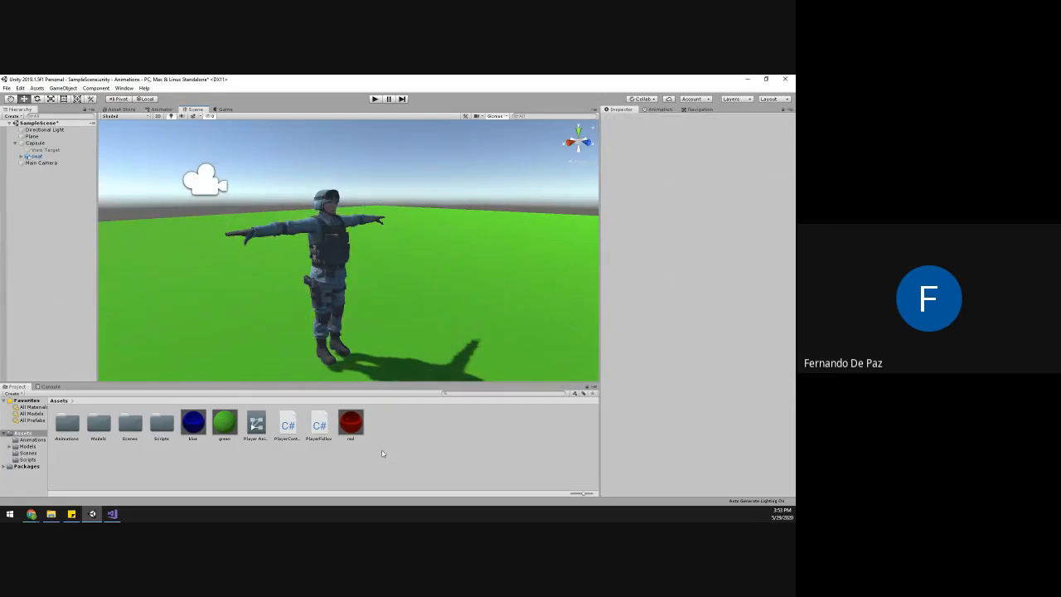
{"action": "right_click", "coordinate": [400, 426]}
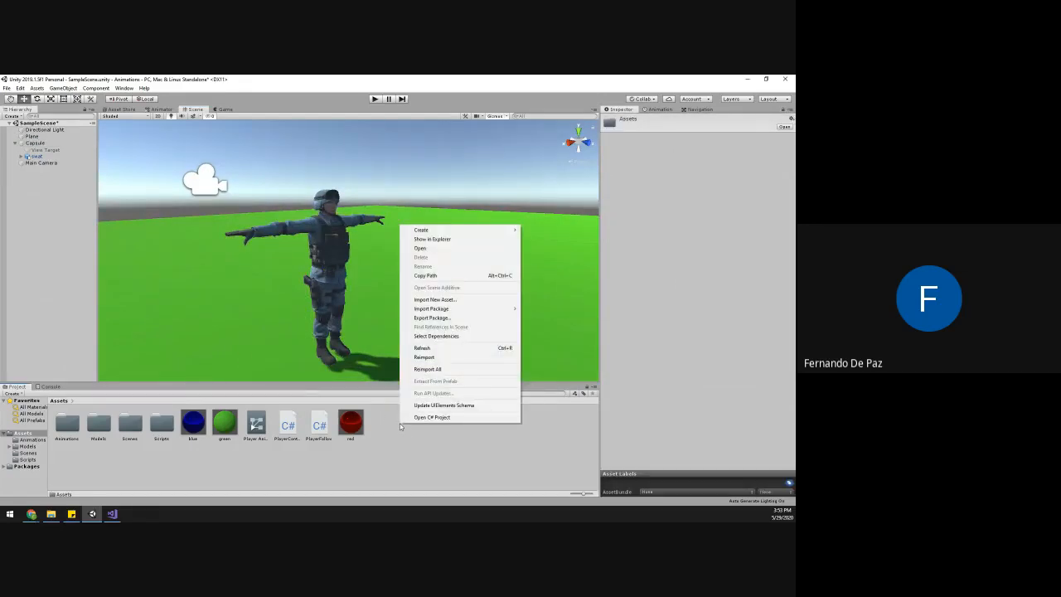
{"action": "left_click", "coordinate": [401, 429]}
{"action": "right_click", "coordinate": [401, 435]}
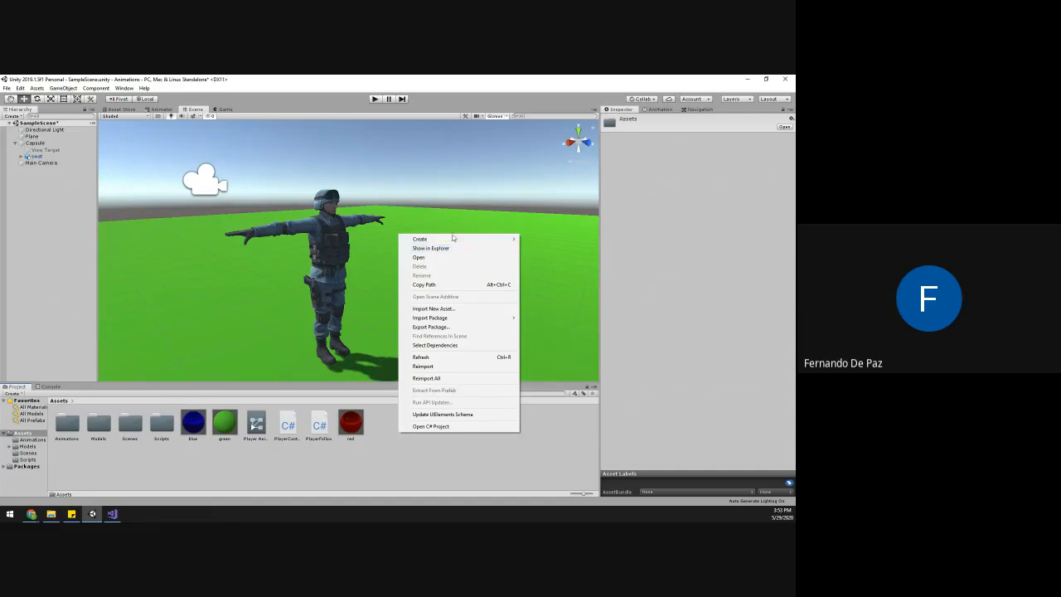
{"action": "mouse_move", "coordinate": [452, 237]}
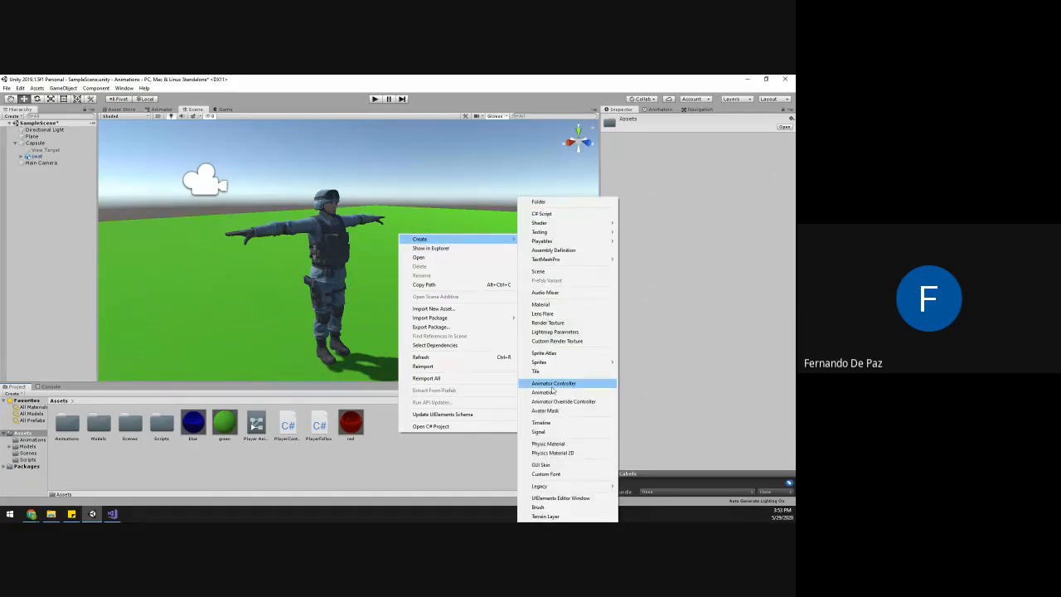
{"action": "left_click", "coordinate": [252, 449]}
- Assign the Player Animations controller to the swat model's Animator and disable Apply Root Motion
{"action": "left_click", "coordinate": [257, 422]}
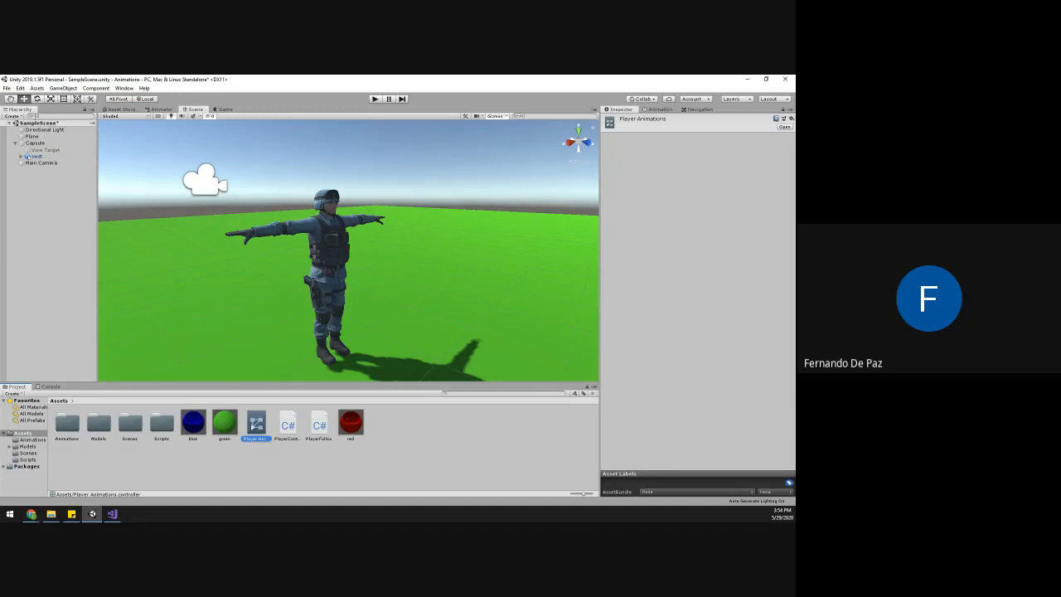
{"action": "left_click", "coordinate": [44, 157]}
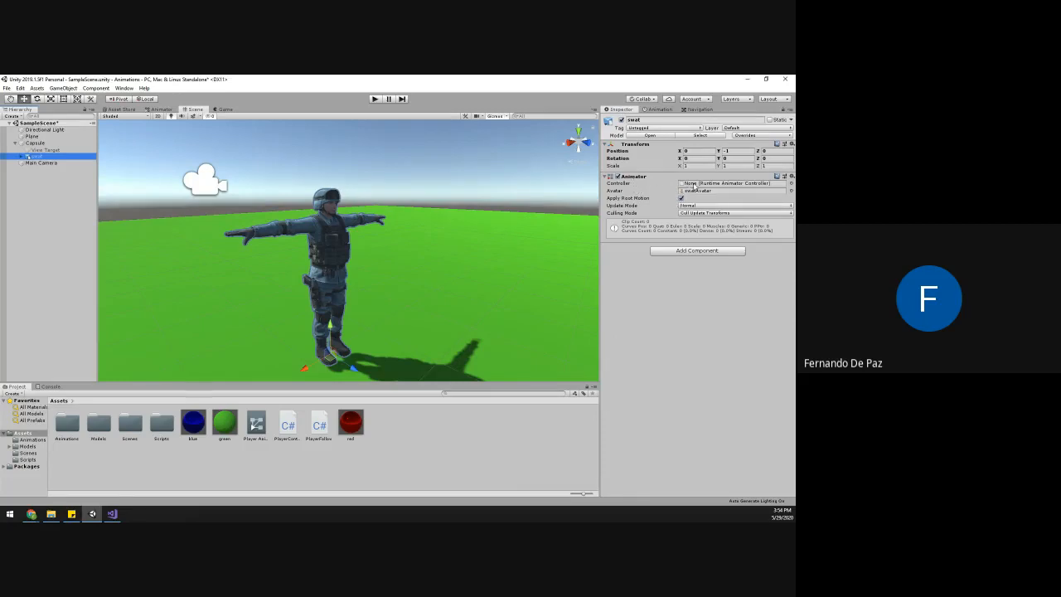
{"action": "left_click_drag", "start_coordinate": [265, 432], "coordinate": [707, 190]}
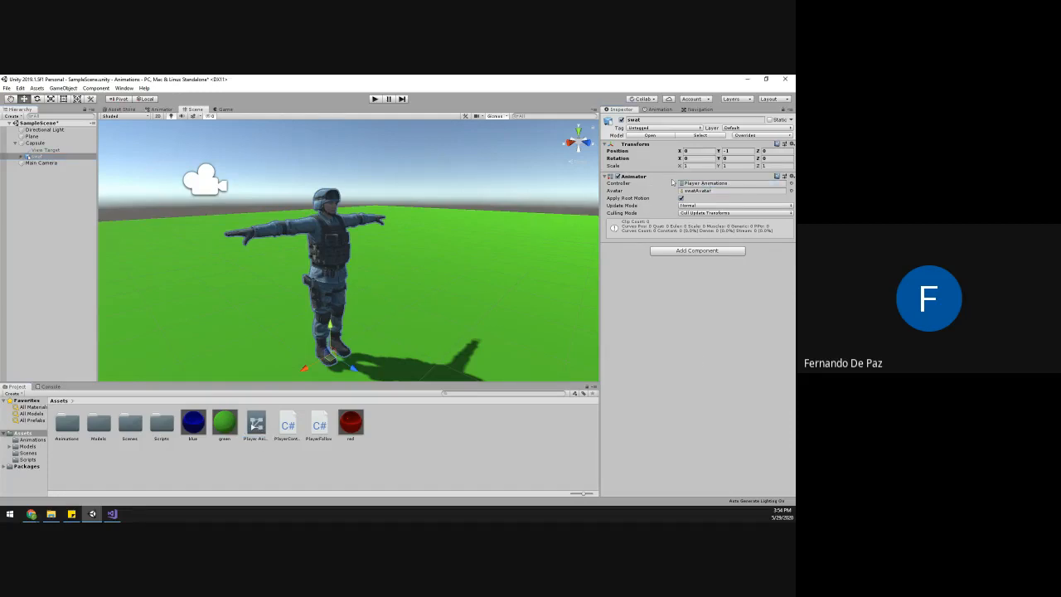
{"action": "left_click", "coordinate": [682, 199]}
{"action": "left_click_drag", "start_coordinate": [438, 238], "coordinate": [382, 231], "text": "alt"}
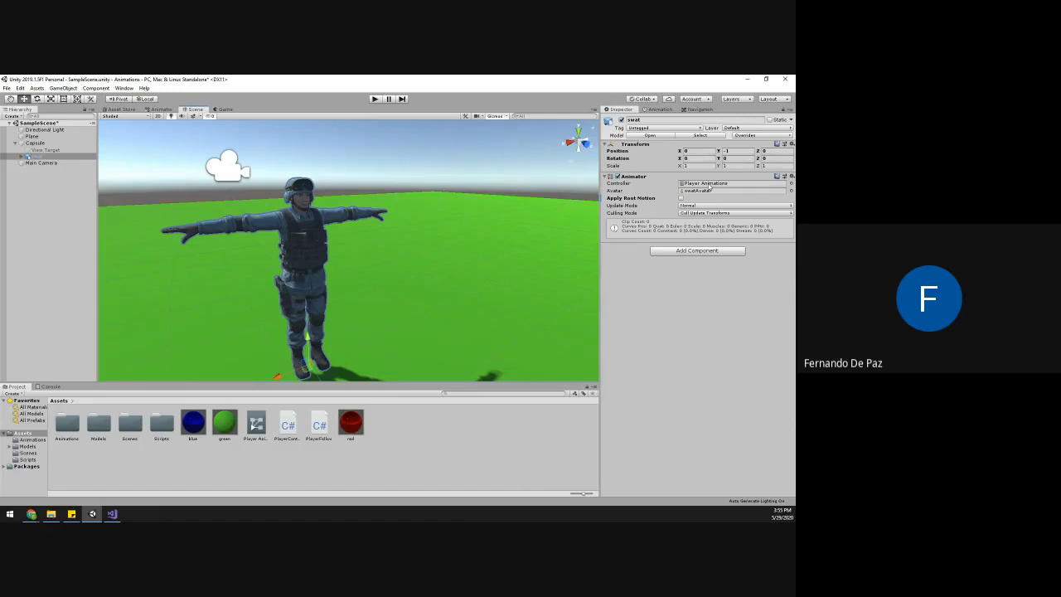
- Open the Player Animations controller's state graph and bring its Any State, Entry and Exit nodes into view
{"action": "left_click", "coordinate": [256, 425]}
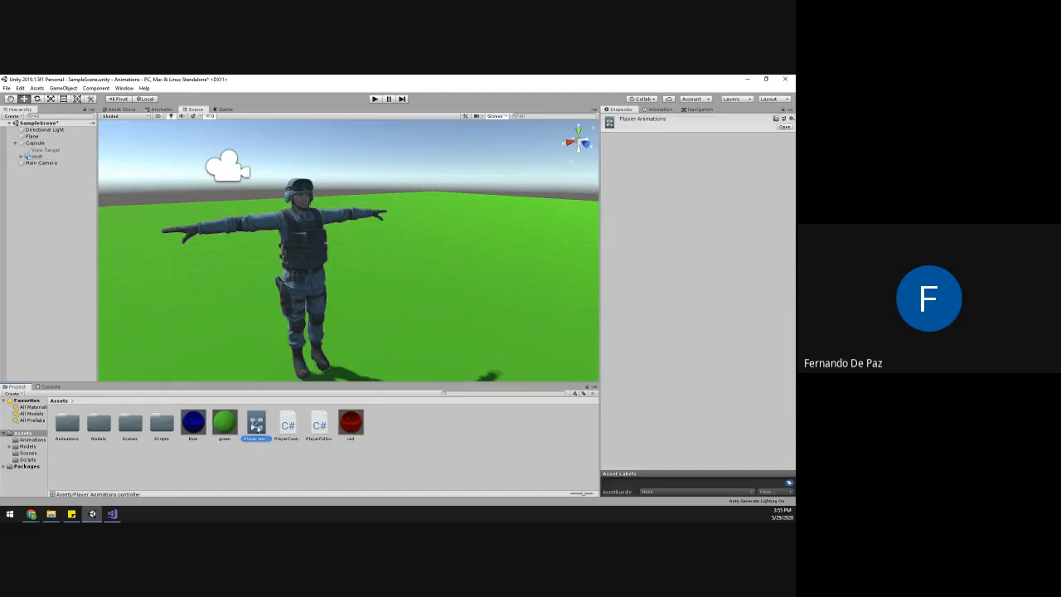
{"action": "double_click", "coordinate": [257, 424]}
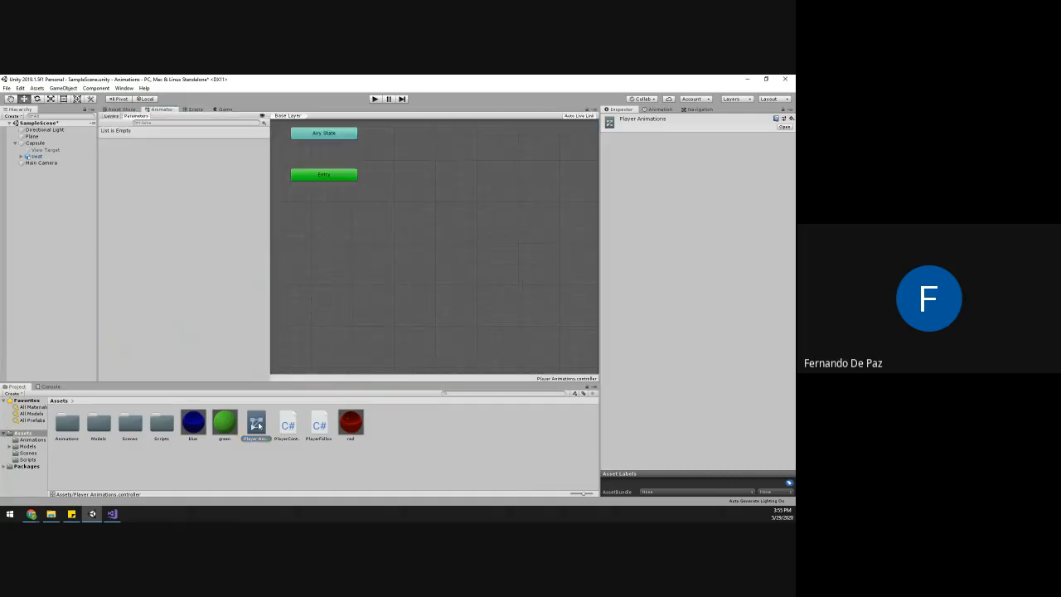
{"action": "scroll", "coordinate": [433, 276], "scroll_direction": "up", "scroll_amount": 2}
{"action": "middle_click_drag", "start_coordinate": [430, 275], "coordinate": [402, 274]}
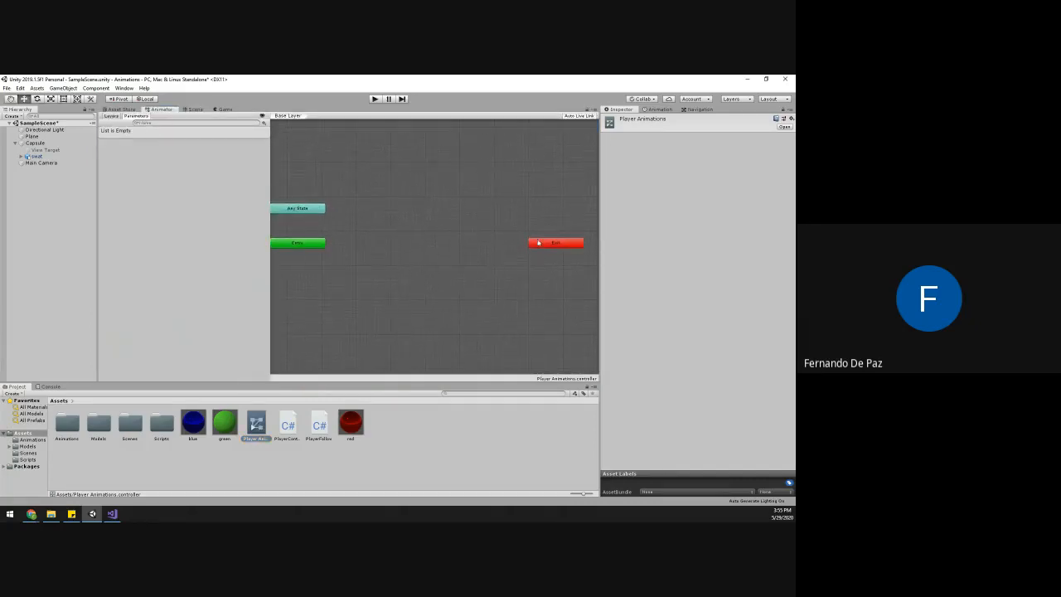
{"action": "mouse_move", "coordinate": [413, 231]}
{"action": "middle_mouse_down"}
{"action": "mouse_move", "coordinate": [404, 211]}
{"action": "mouse_move", "coordinate": [417, 225]}
{"action": "middle_mouse_up"}
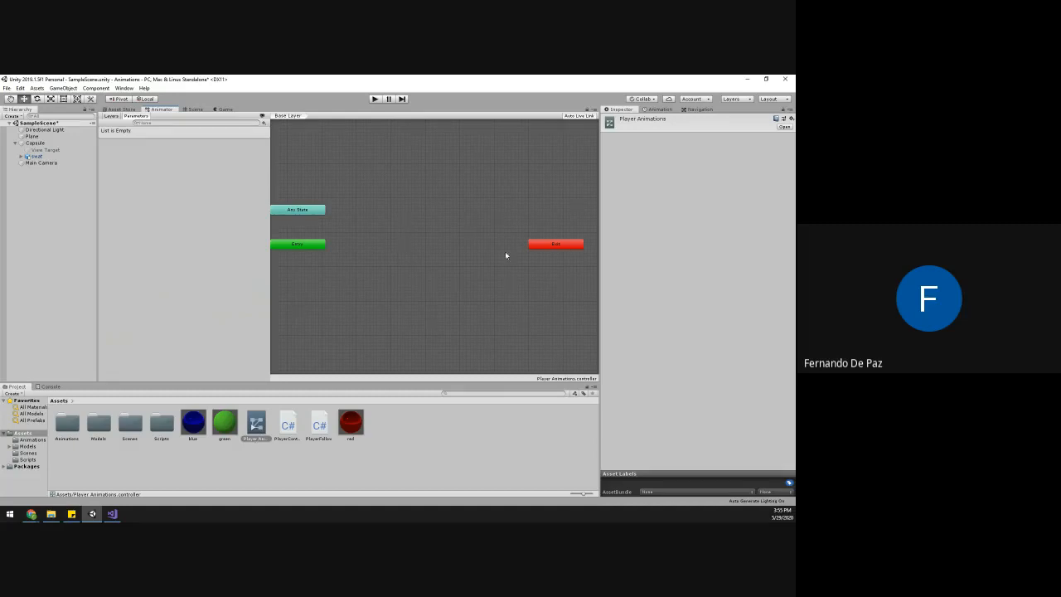
- Reposition the Any State and Entry nodes in the Base Layer graph, with Any State above Entry
{"action": "left_click_drag", "start_coordinate": [316, 213], "coordinate": [344, 202]}
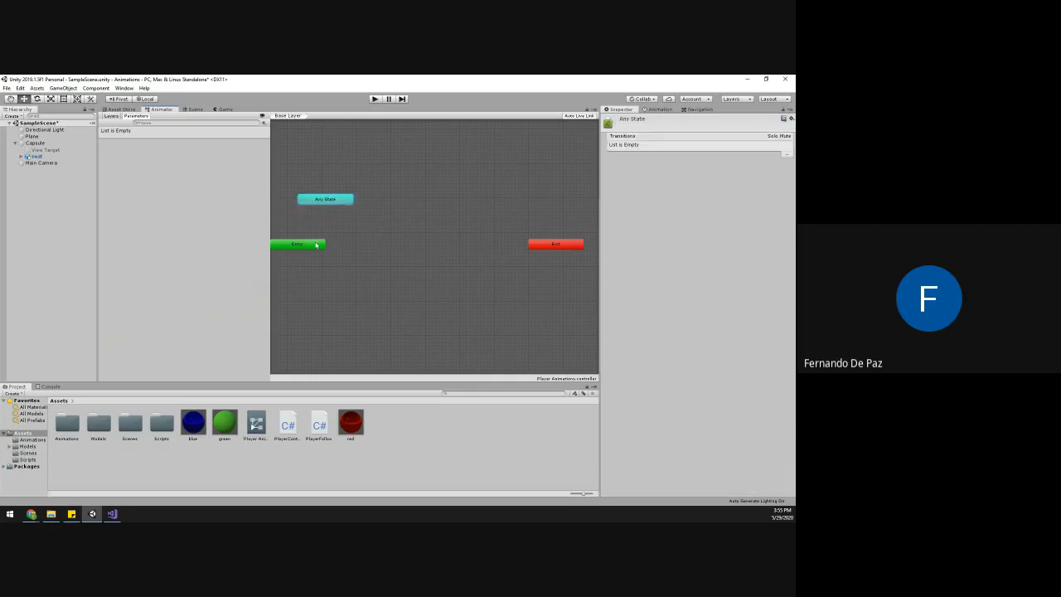
{"action": "left_click_drag", "start_coordinate": [320, 244], "coordinate": [347, 247]}
{"action": "middle_click_drag", "start_coordinate": [390, 237], "coordinate": [380, 244]}
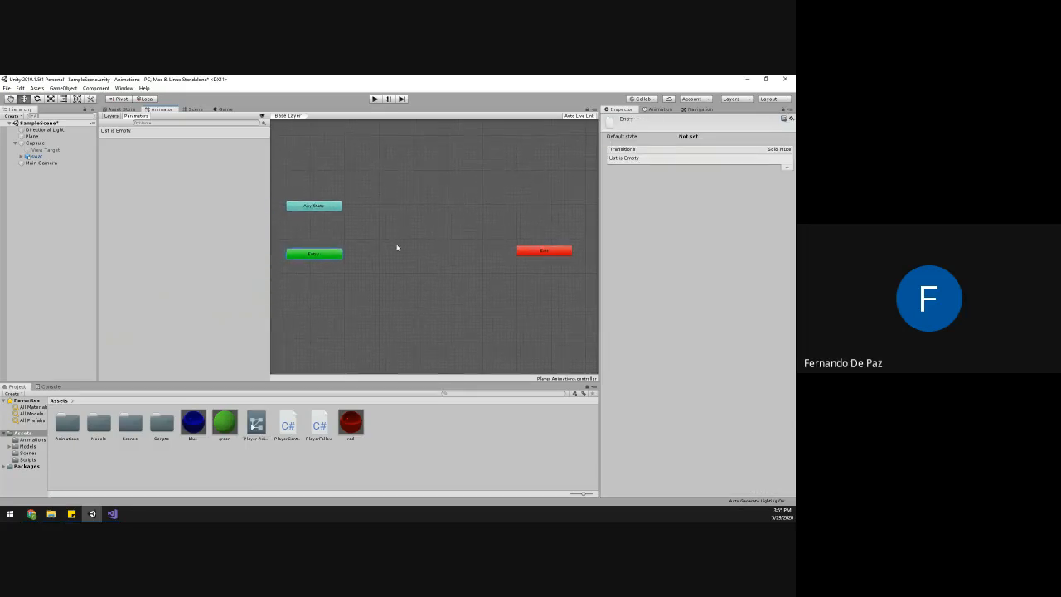
{"action": "left_click", "coordinate": [419, 249]}
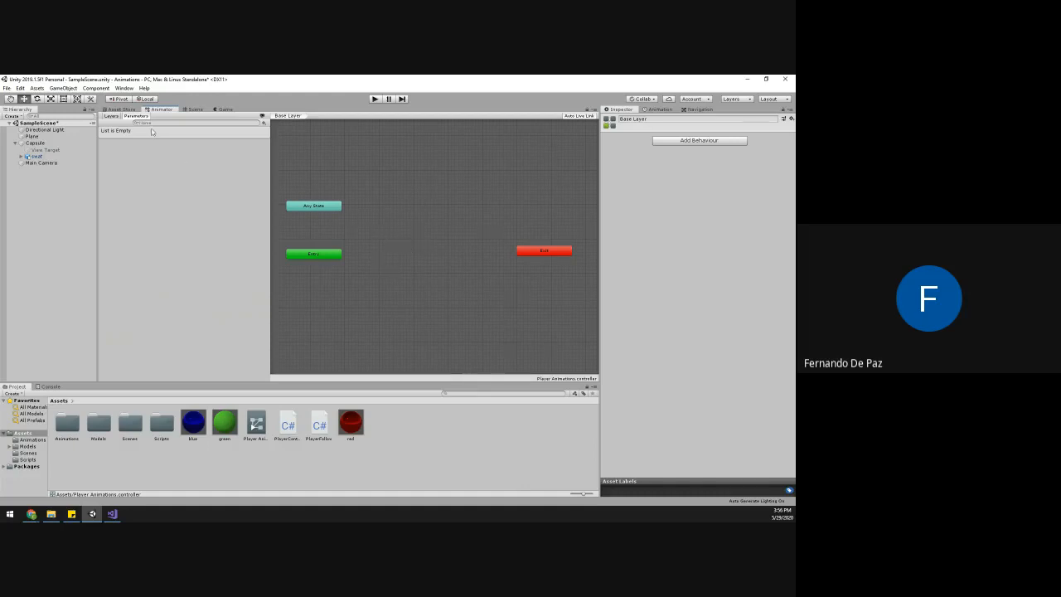
- Review the controller's layers, then add a Float parameter named speed
{"action": "left_click", "coordinate": [111, 116]}
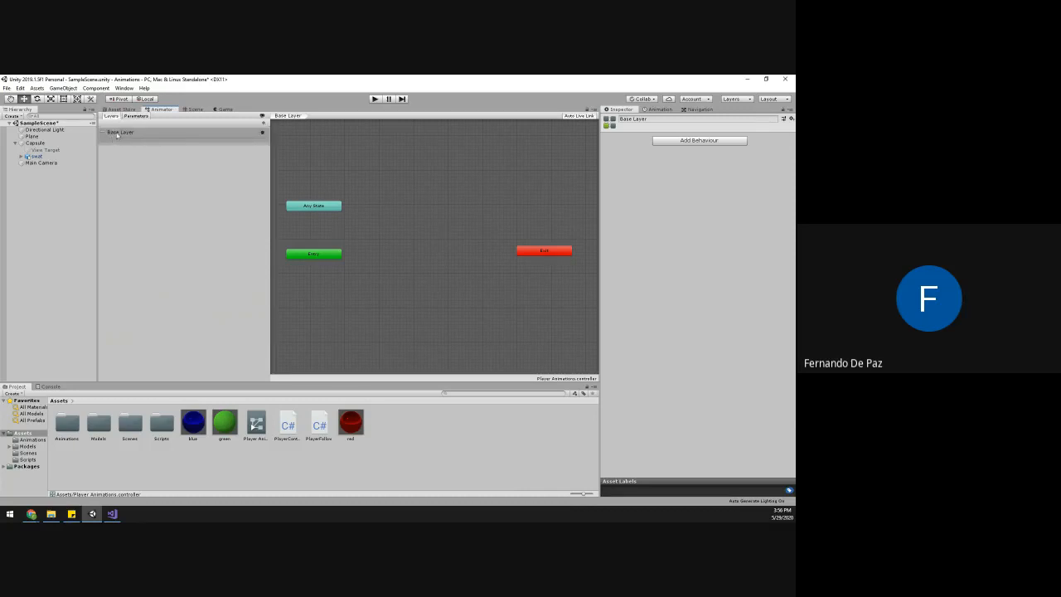
{"action": "left_click", "coordinate": [134, 116]}
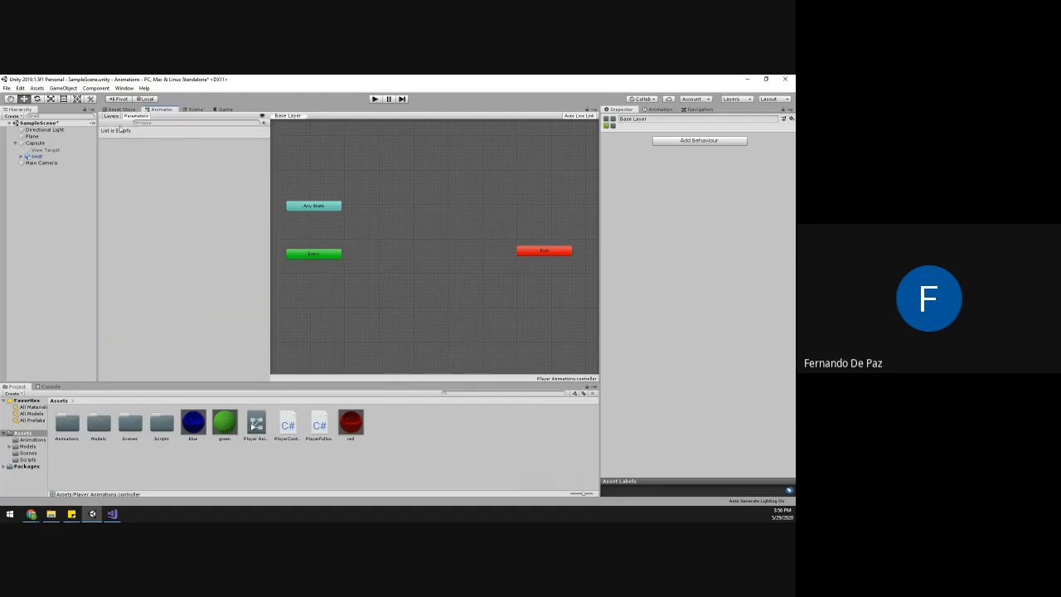
{"action": "left_click", "coordinate": [263, 123]}
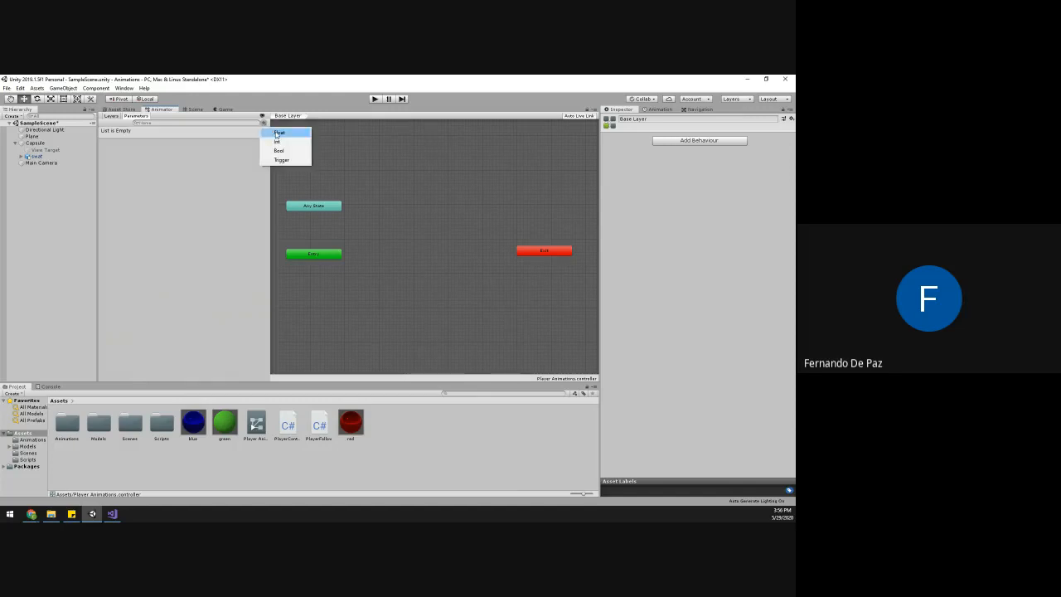
{"action": "left_click", "coordinate": [277, 134]}
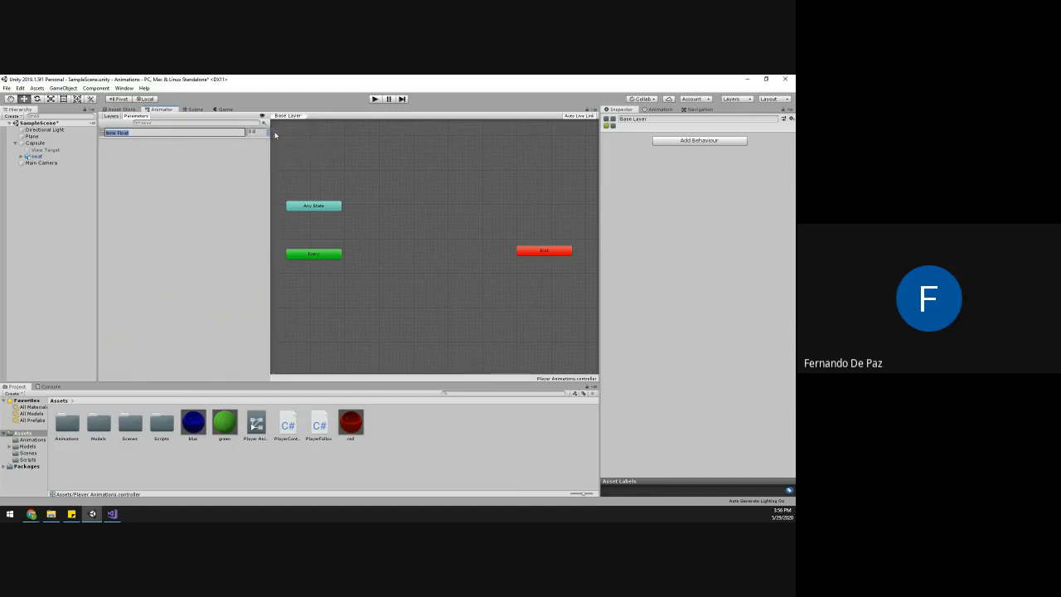
{"action": "type", "text": "spe"}
{"action": "key", "text": "Return"}
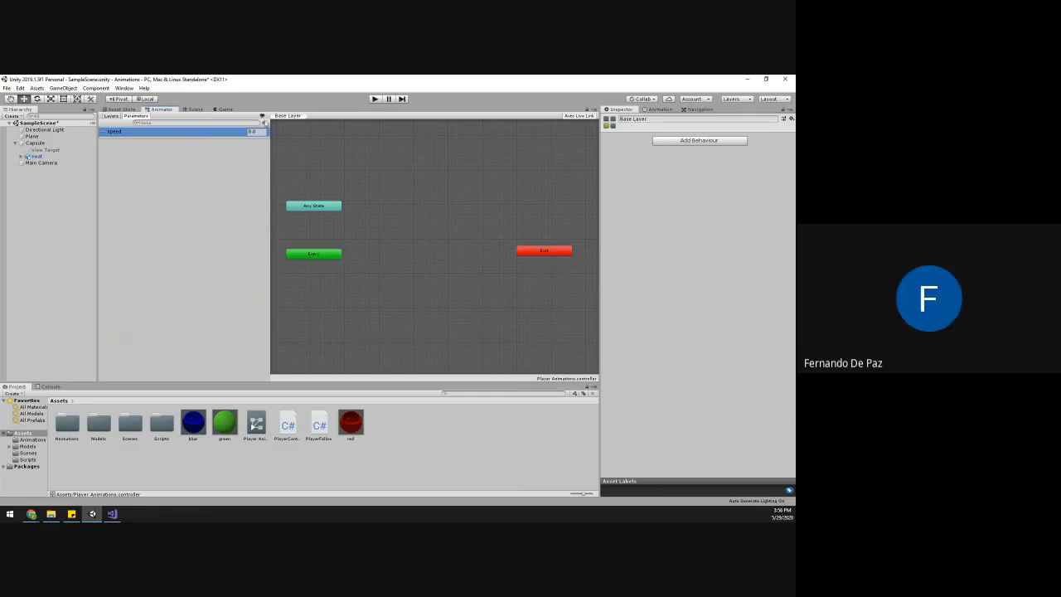
{"action": "left_click", "coordinate": [264, 123]}
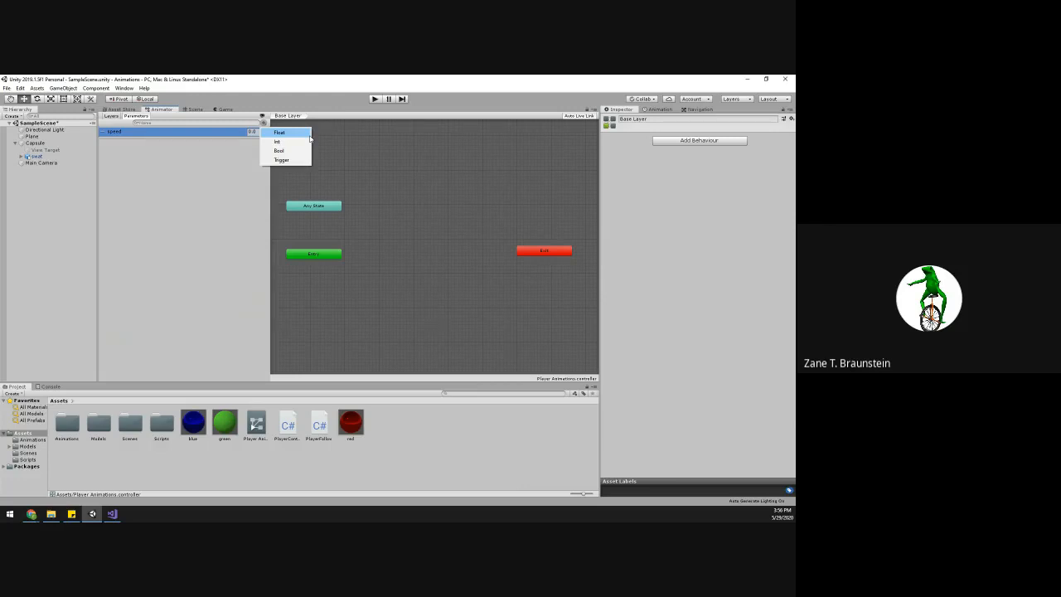
{"action": "left_click", "coordinate": [107, 120]}
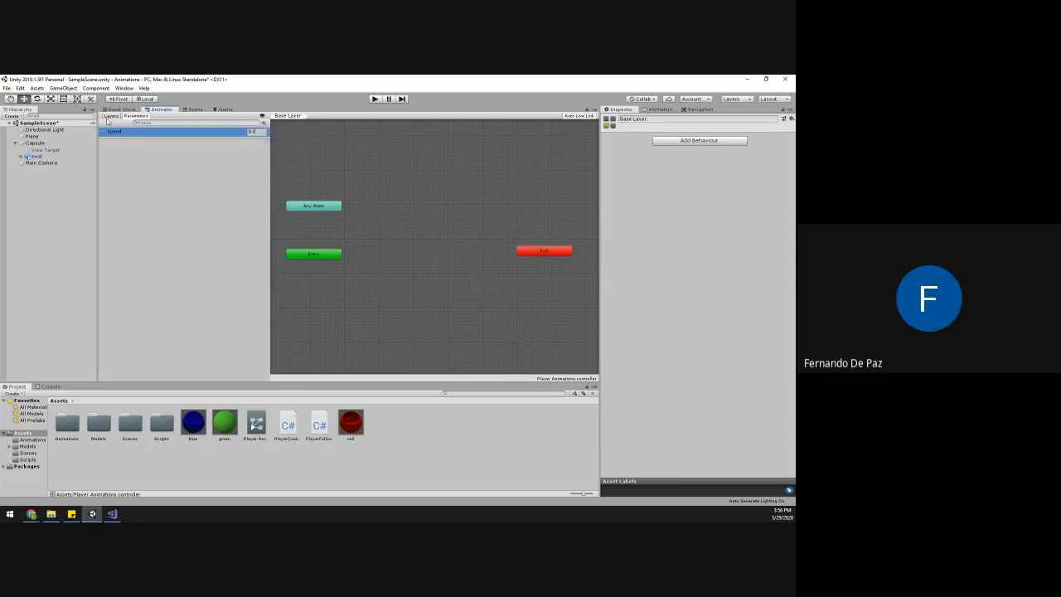
- Add a trial layer to the controller, view its settings, delete it, and return to the parameters
{"action": "left_click", "coordinate": [109, 116]}
{"action": "left_click", "coordinate": [262, 123]}
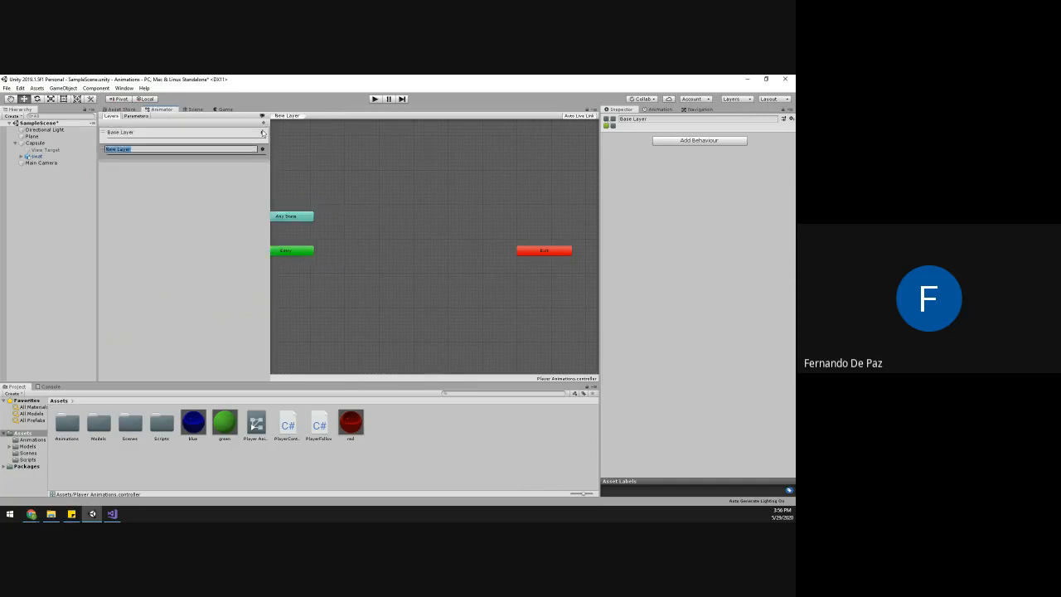
{"action": "left_click", "coordinate": [262, 148]}
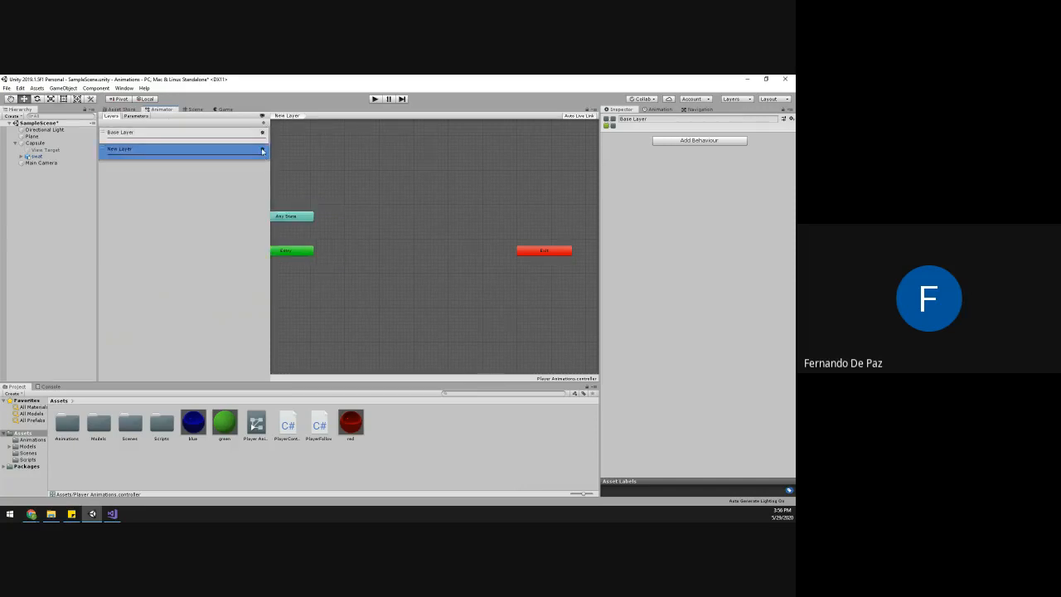
{"action": "left_click", "coordinate": [262, 149]}
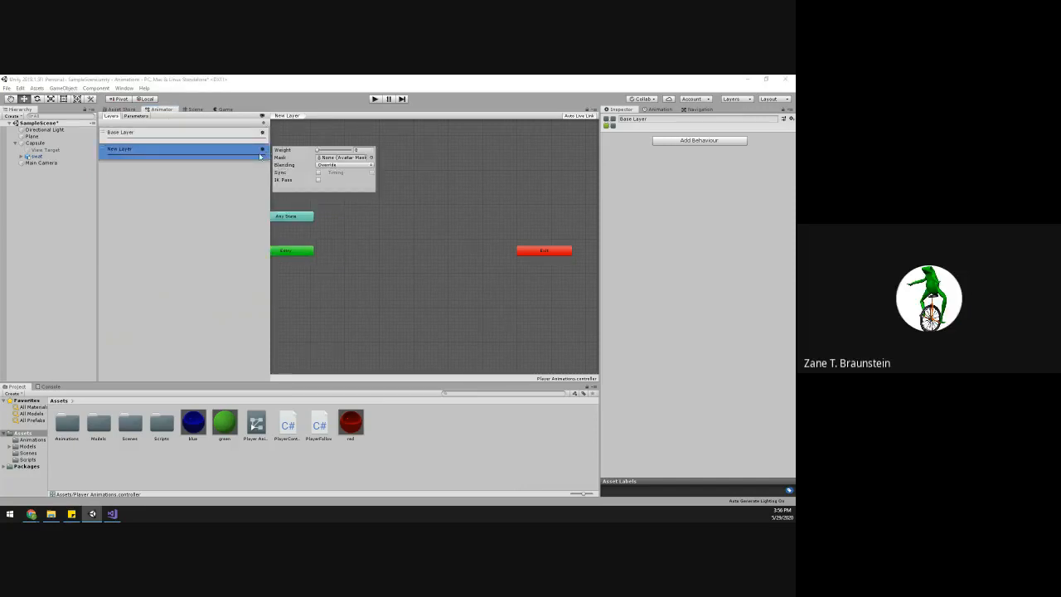
{"action": "right_click", "coordinate": [263, 151]}
{"action": "left_click", "coordinate": [278, 159]}
{"action": "left_click", "coordinate": [134, 117]}
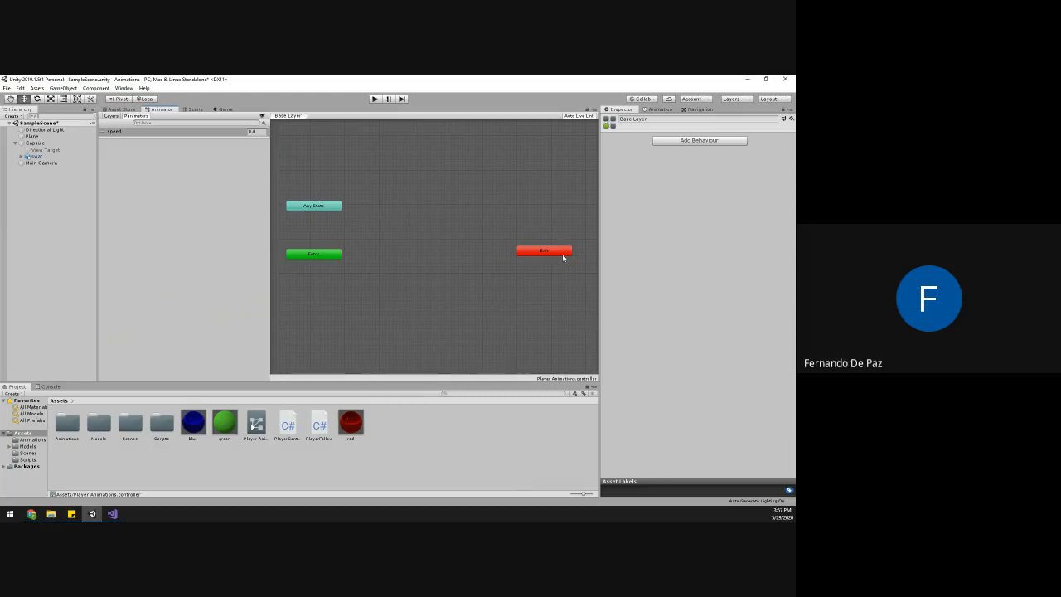
{"action": "mouse_move", "coordinate": [405, 215]}
{"action": "middle_mouse_down"}
{"action": "mouse_move", "coordinate": [469, 244]}
{"action": "mouse_move", "coordinate": [396, 228]}
{"action": "middle_mouse_up"}
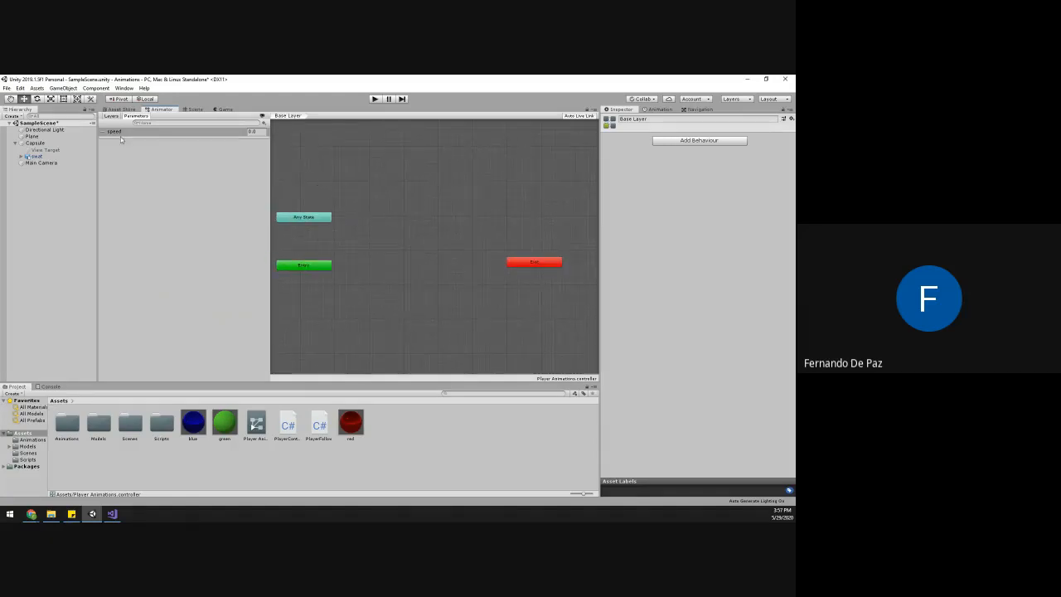
{"action": "left_click", "coordinate": [197, 109]}
{"action": "left_click", "coordinate": [162, 110]}
{"action": "left_click", "coordinate": [184, 109]}
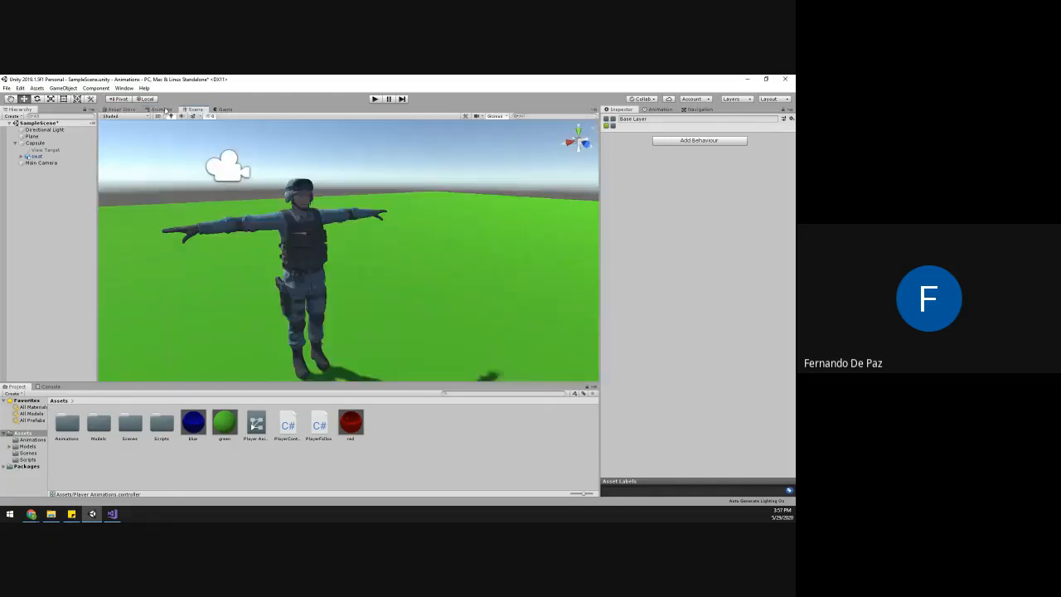
{"action": "left_click", "coordinate": [163, 109]}
{"action": "middle_click_drag", "start_coordinate": [376, 205], "coordinate": [378, 205]}
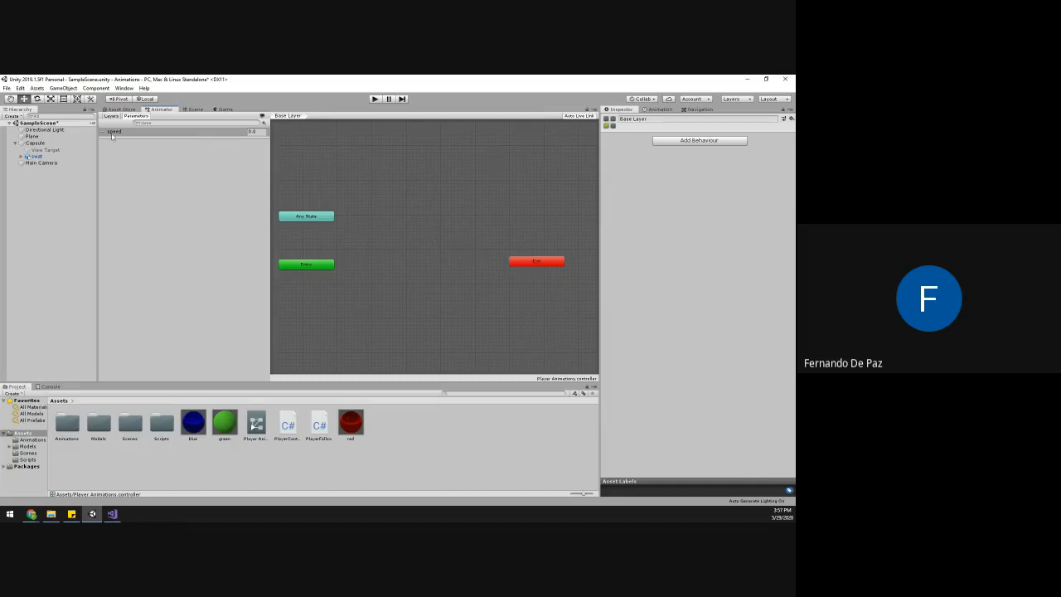
{"action": "left_click", "coordinate": [116, 134]}
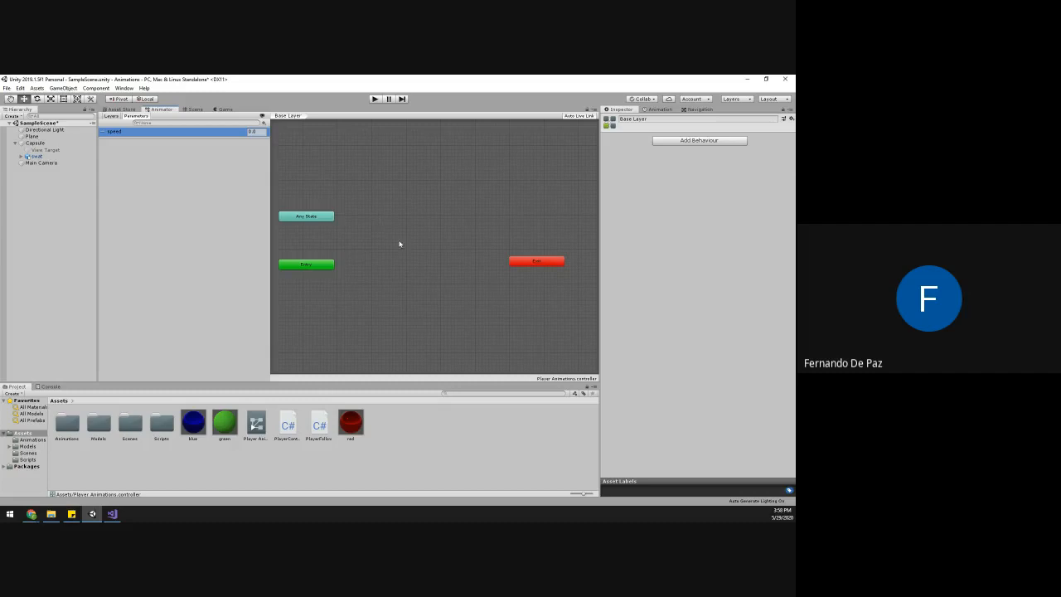
- Create a state from a new blend tree in the Base Layer graph and place it between the Entry and Exit nodes
{"action": "right_click", "coordinate": [385, 234]}
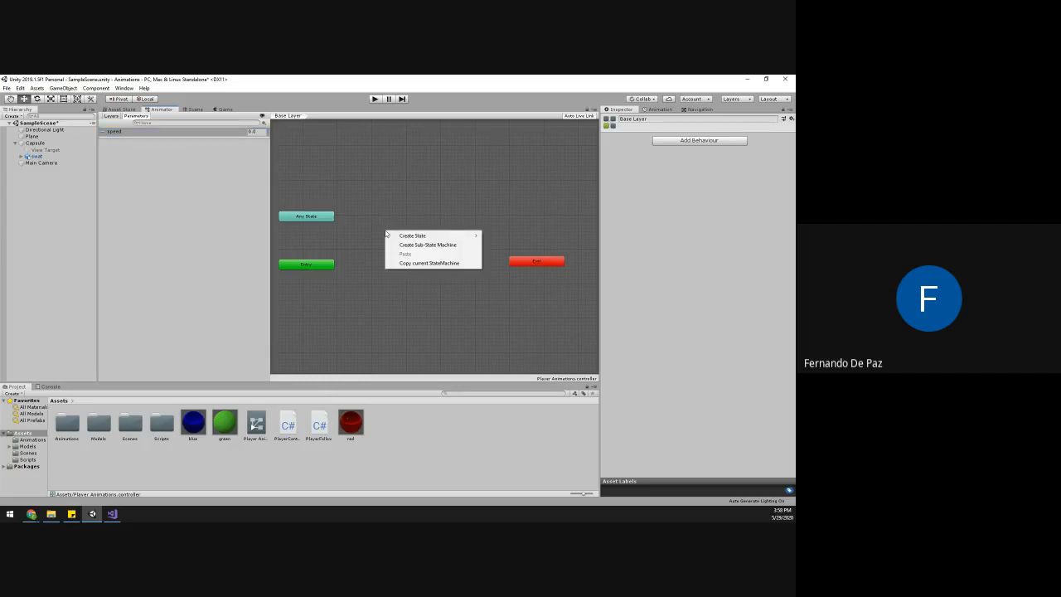
{"action": "right_click", "coordinate": [376, 214]}
{"action": "right_click", "coordinate": [364, 261]}
{"action": "right_click", "coordinate": [445, 219]}
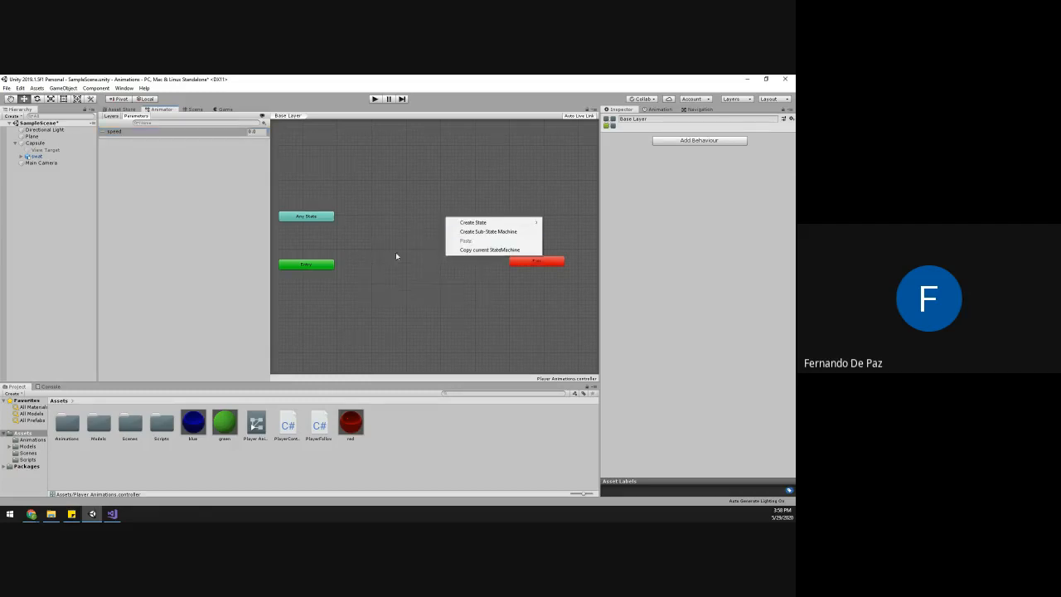
{"action": "right_click", "coordinate": [396, 229]}
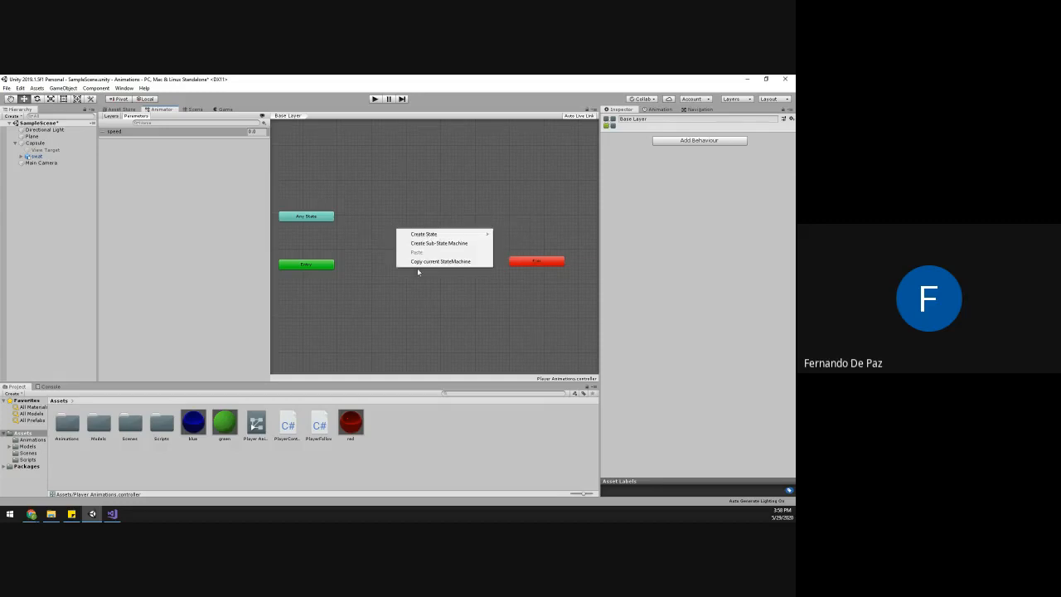
{"action": "right_click", "coordinate": [403, 219]}
{"action": "mouse_move", "coordinate": [414, 225]}
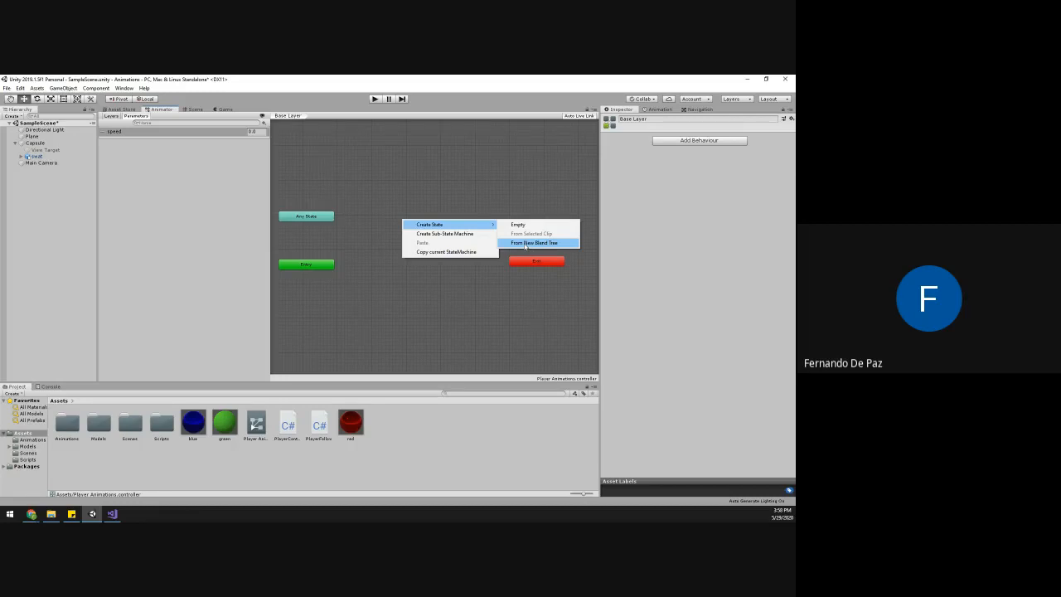
{"action": "left_click", "coordinate": [525, 243]}
{"action": "mouse_move", "coordinate": [437, 226]}
{"action": "left_mouse_down"}
{"action": "mouse_move", "coordinate": [413, 250]}
{"action": "mouse_move", "coordinate": [430, 238]}
{"action": "left_mouse_up"}
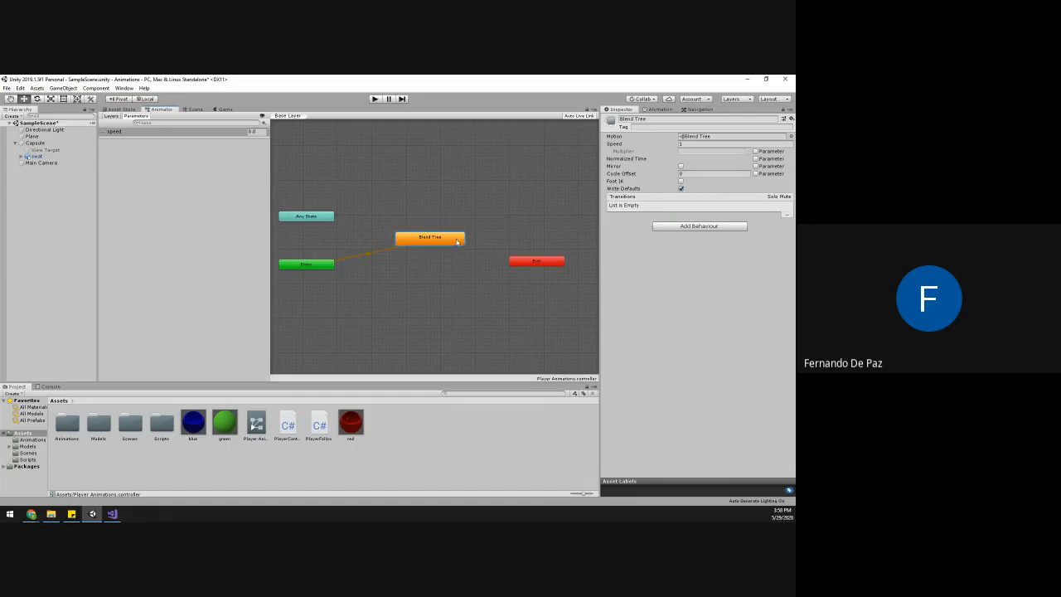
- Rename the new blend tree state as Locomotion and open its blend tree graph
{"action": "left_click", "coordinate": [646, 118]}
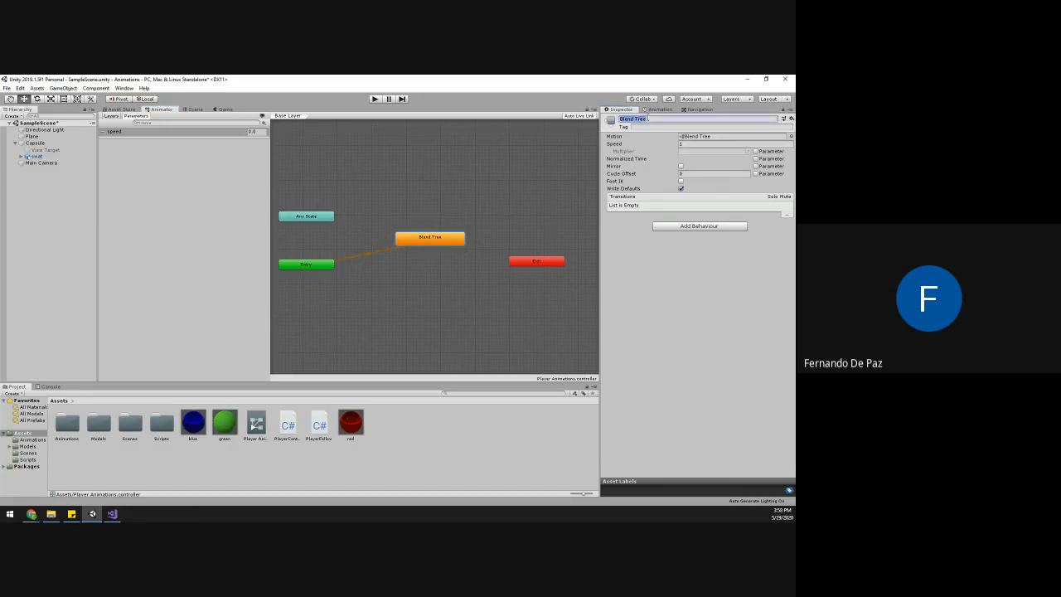
{"action": "type", "text": "Locomotion"}
{"action": "double_click", "coordinate": [423, 237]}
{"action": "middle_click_drag", "start_coordinate": [440, 190], "coordinate": [348, 193]}
{"action": "scroll", "coordinate": [356, 203], "scroll_direction": "up", "scroll_amount": 1}
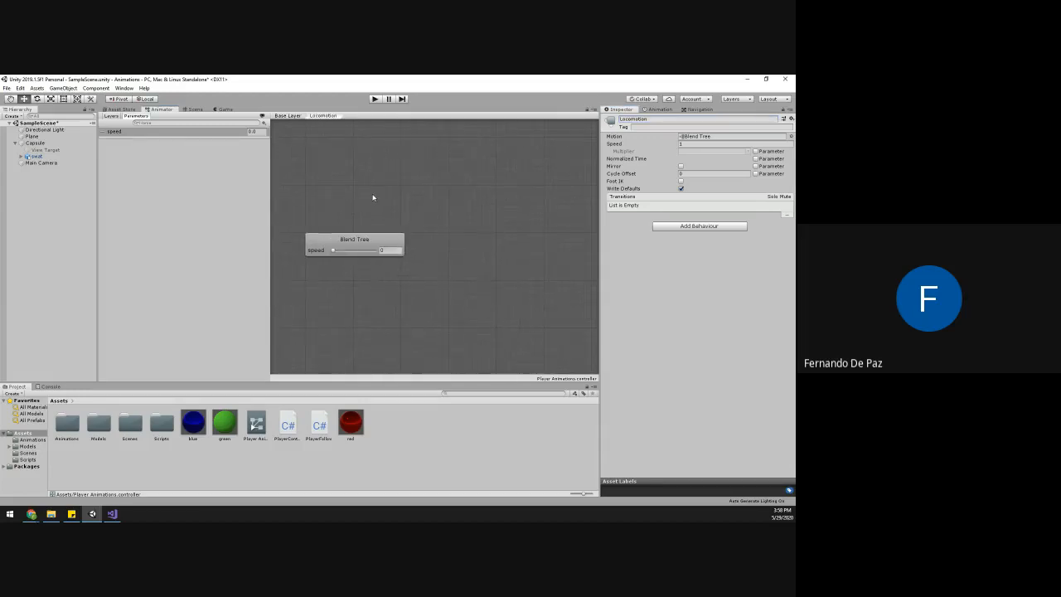
- Enlarge the settings area of the blend tree node inside the Locomotion state and rename the node as Locomotion
{"action": "left_click", "coordinate": [367, 245]}
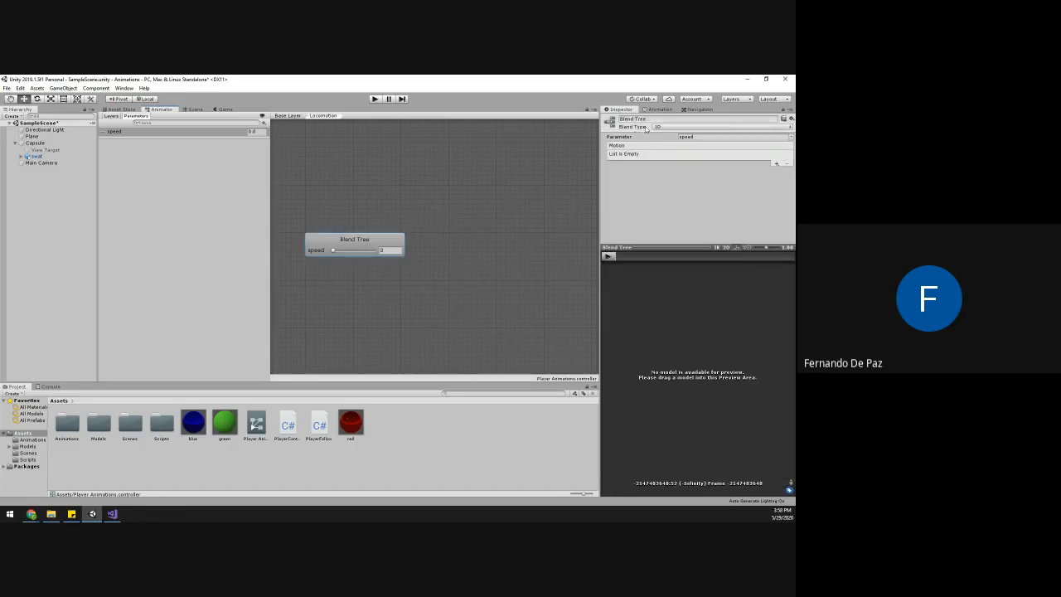
{"action": "left_click_drag", "start_coordinate": [662, 246], "coordinate": [662, 319]}
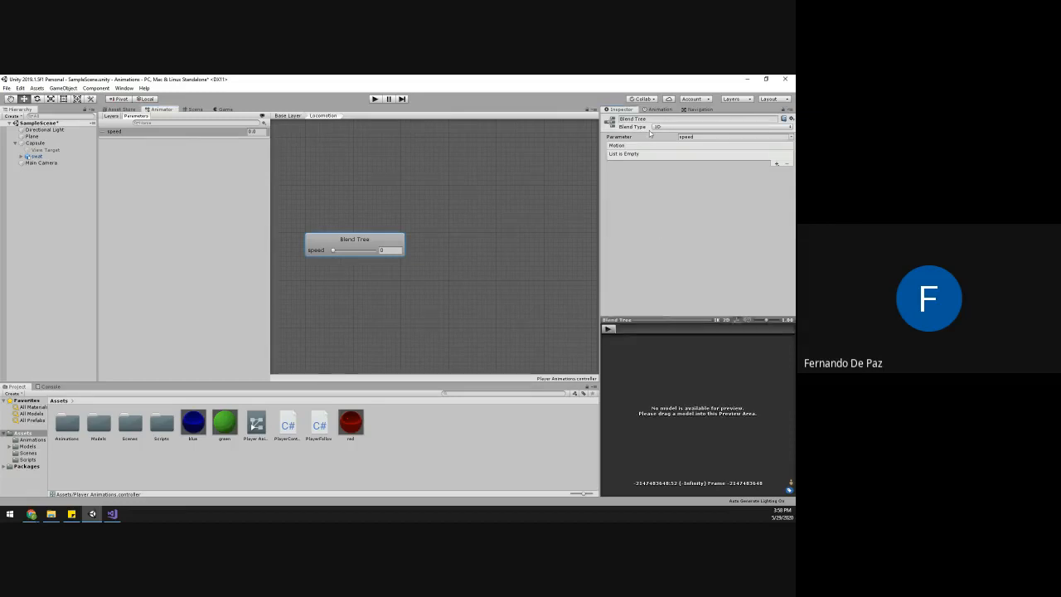
{"action": "left_click", "coordinate": [658, 119]}
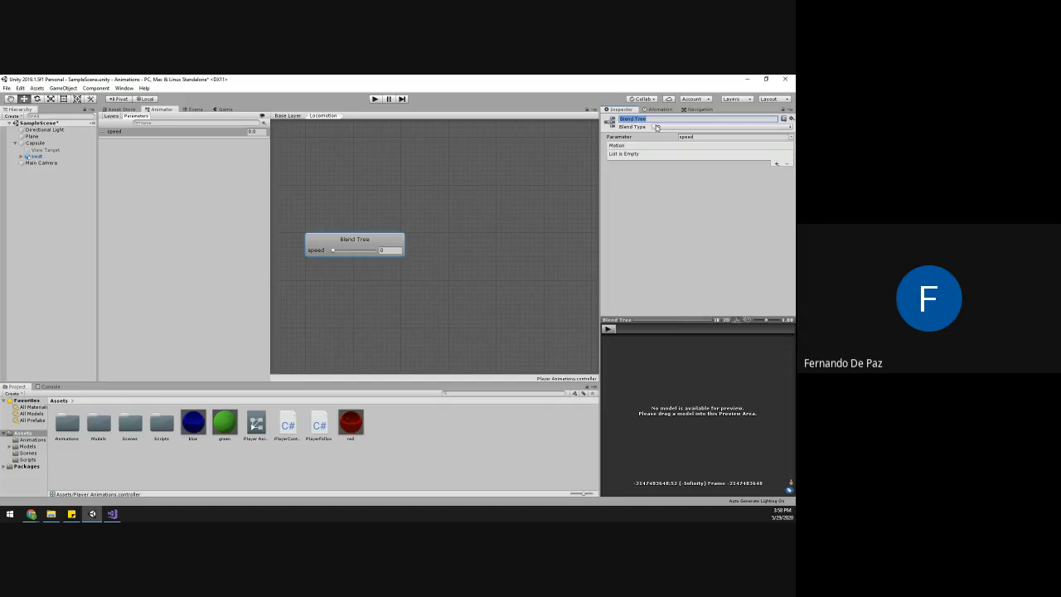
{"action": "type", "text": "Locomotion"}
{"action": "key", "text": "Return"}
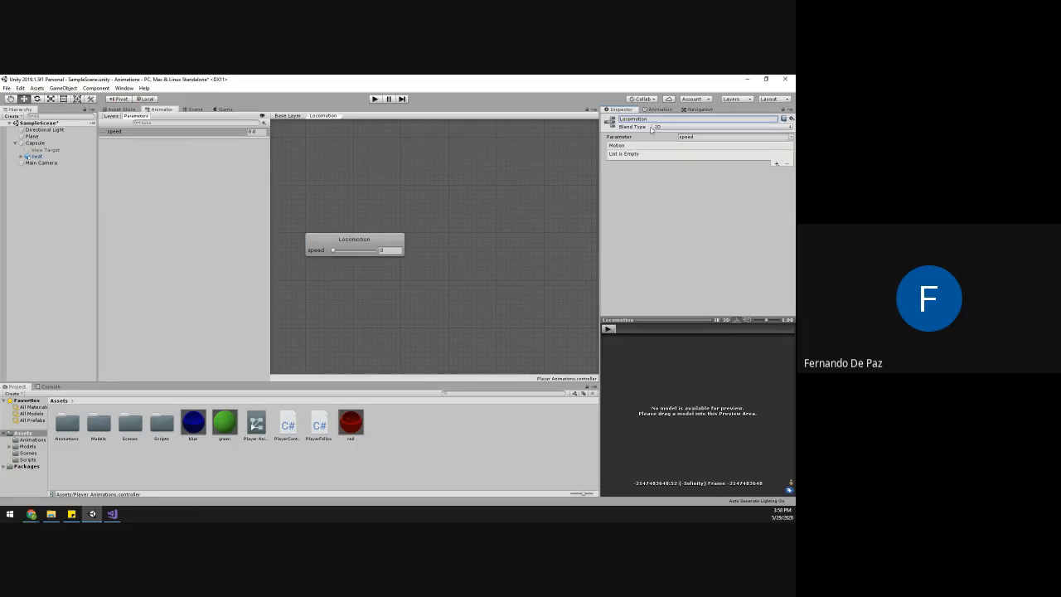
- Review the Locomotion blend tree's blend type options, keeping 1D, and check its blend parameter
{"action": "left_click", "coordinate": [657, 128]}
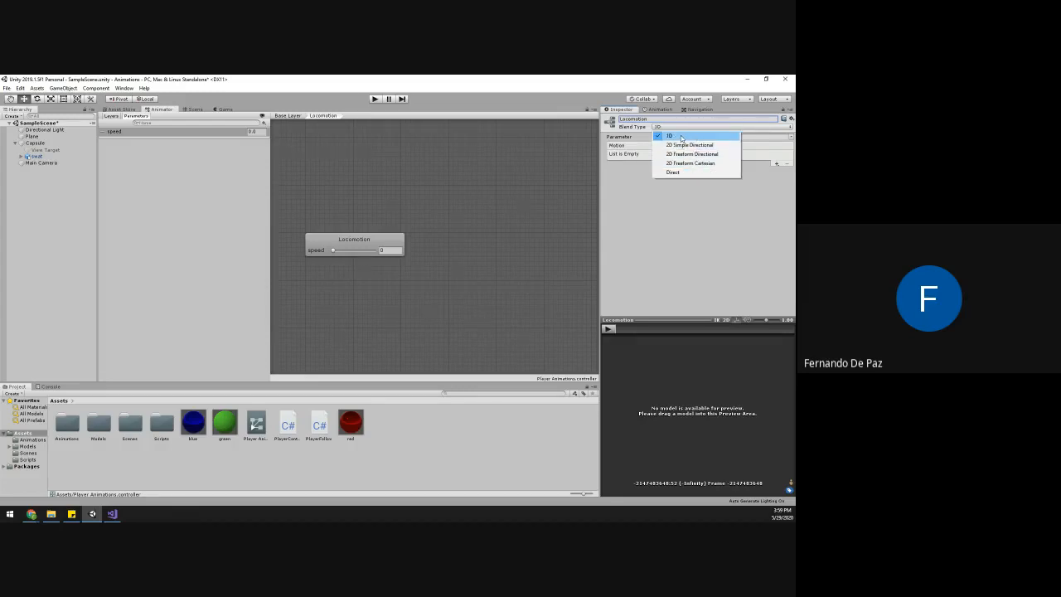
{"action": "left_click", "coordinate": [681, 137]}
{"action": "left_click", "coordinate": [685, 137]}
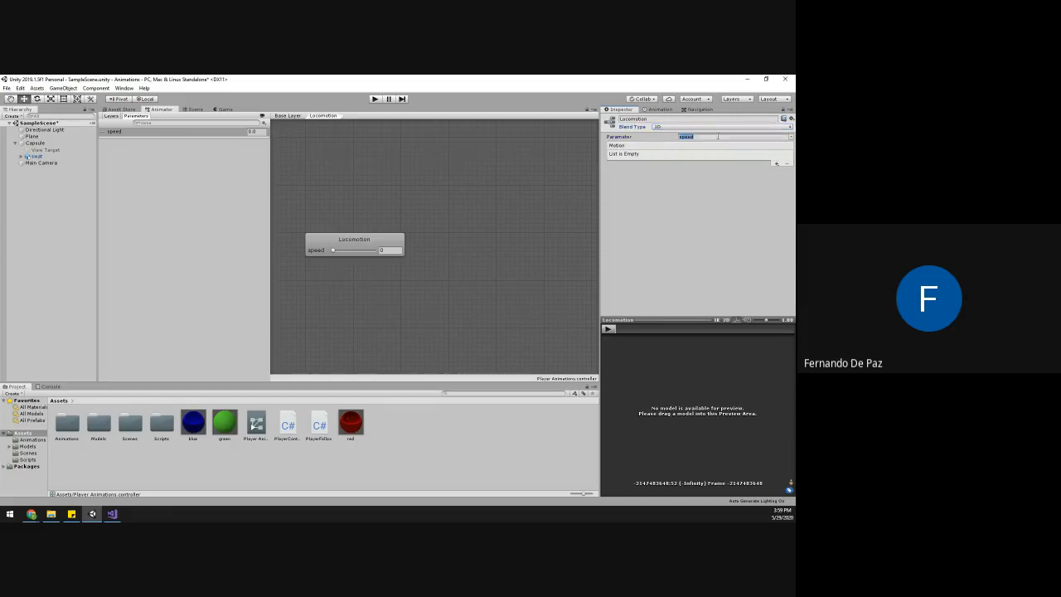
{"action": "left_click", "coordinate": [667, 139]}
{"action": "double_click", "coordinate": [688, 136]}
- Add three empty motion fields to the Locomotion blend tree
{"action": "left_click", "coordinate": [775, 163]}
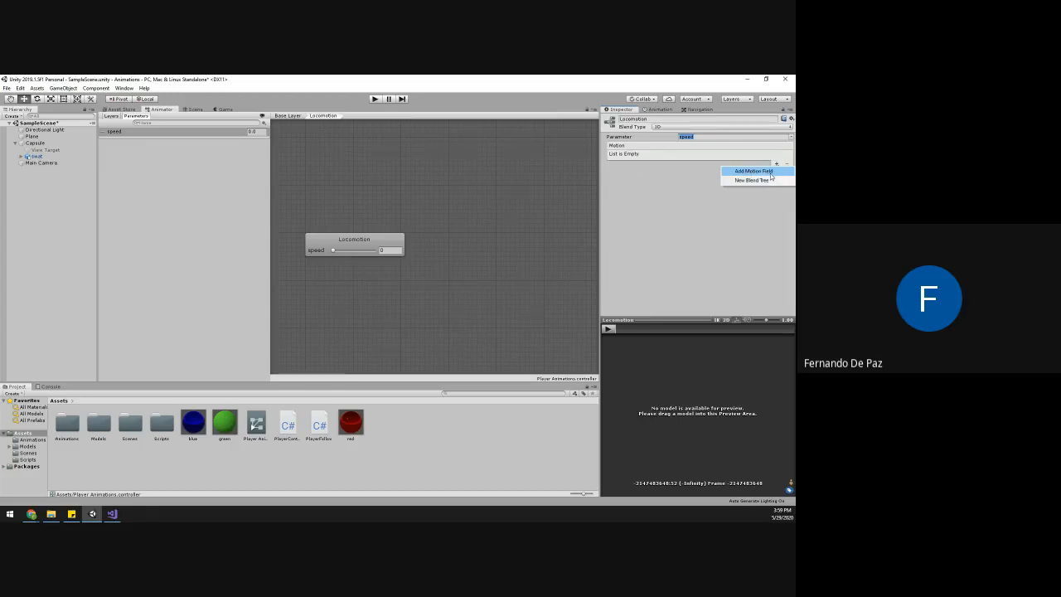
{"action": "left_click", "coordinate": [772, 172]}
{"action": "left_click", "coordinate": [776, 163]}
{"action": "left_click", "coordinate": [769, 171]}
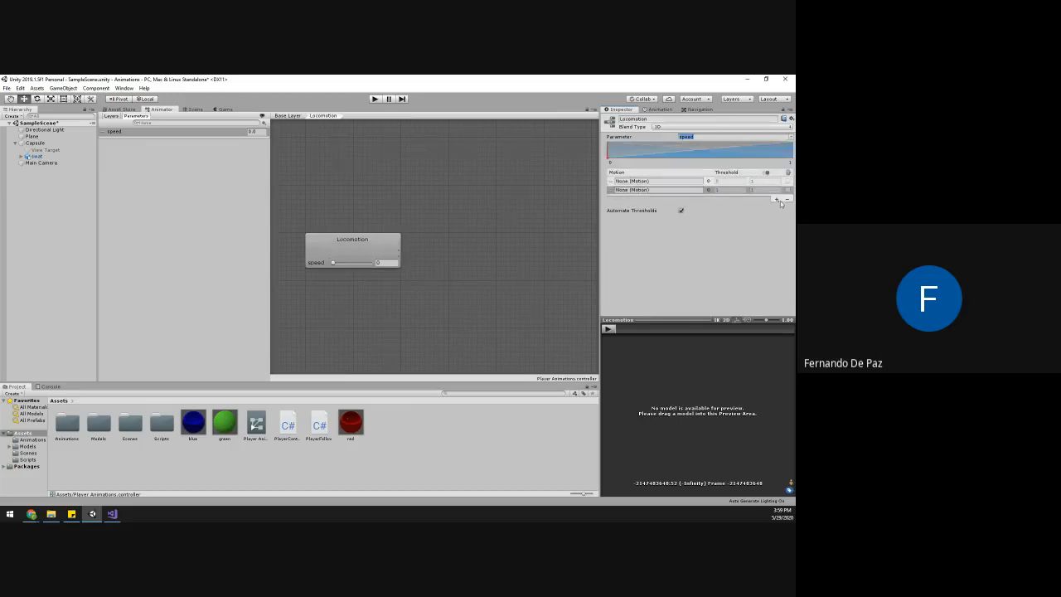
{"action": "left_click", "coordinate": [776, 200]}
{"action": "left_click", "coordinate": [769, 208]}
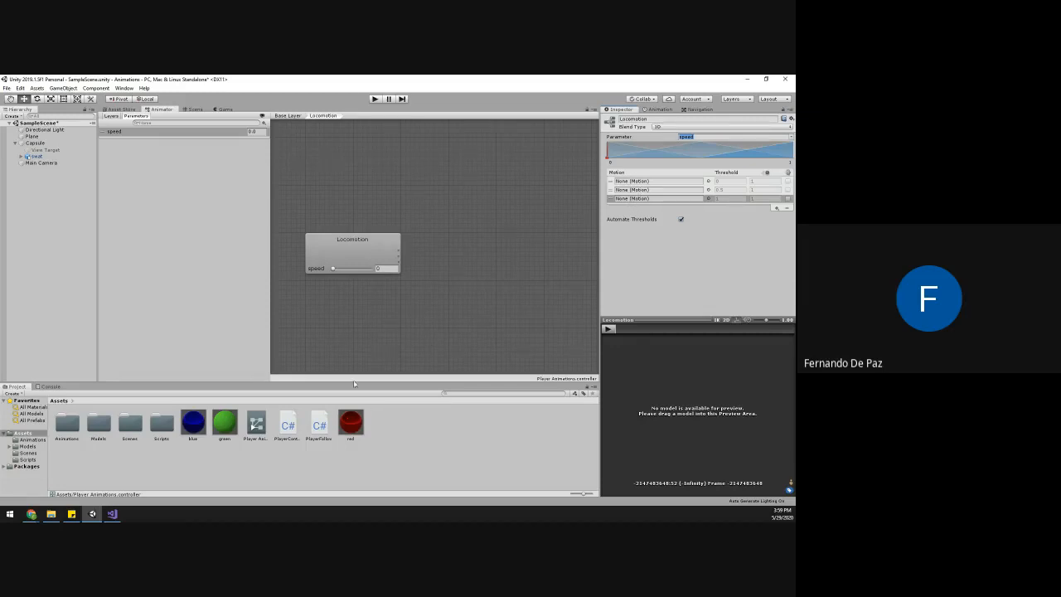
- Open the Animations asset folder and examine the rig import settings of the Idle, Jump, Running and Walking files
{"action": "double_click", "coordinate": [100, 427]}
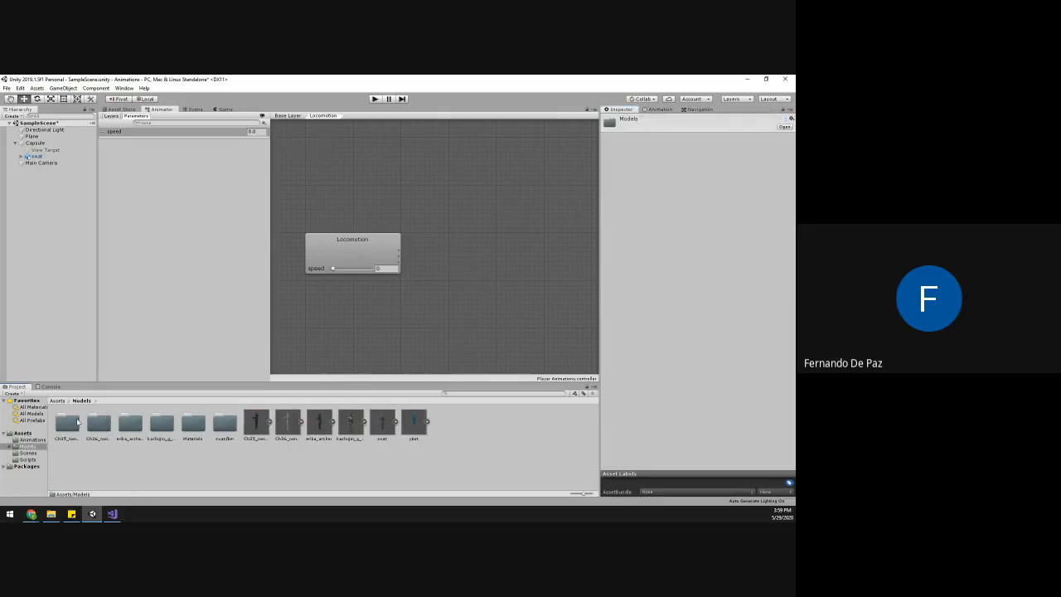
{"action": "left_click", "coordinate": [58, 402]}
{"action": "double_click", "coordinate": [71, 431]}
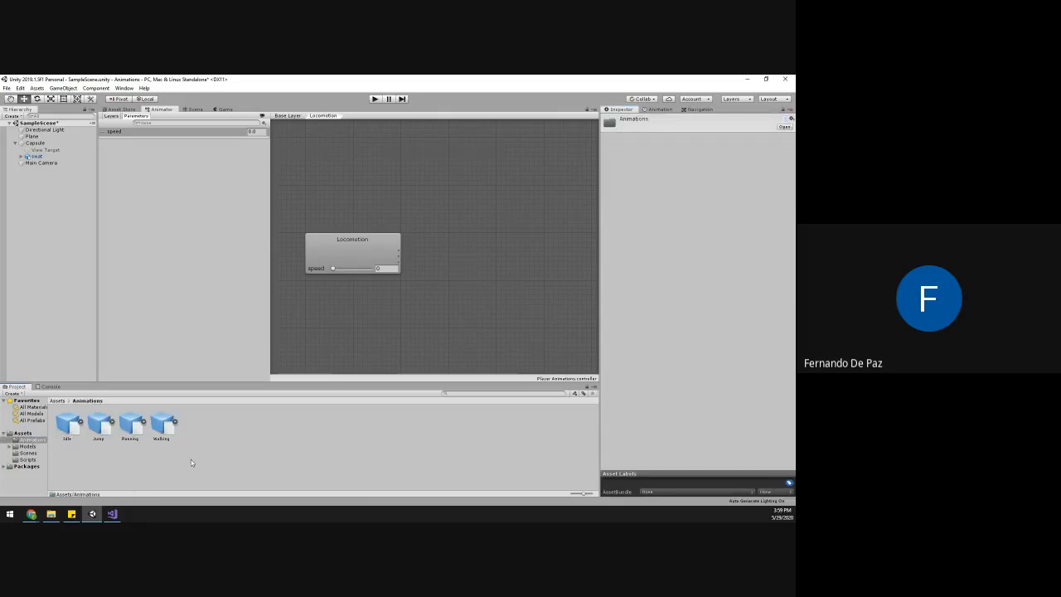
{"action": "left_click", "coordinate": [75, 439]}
{"action": "left_click", "coordinate": [98, 426]}
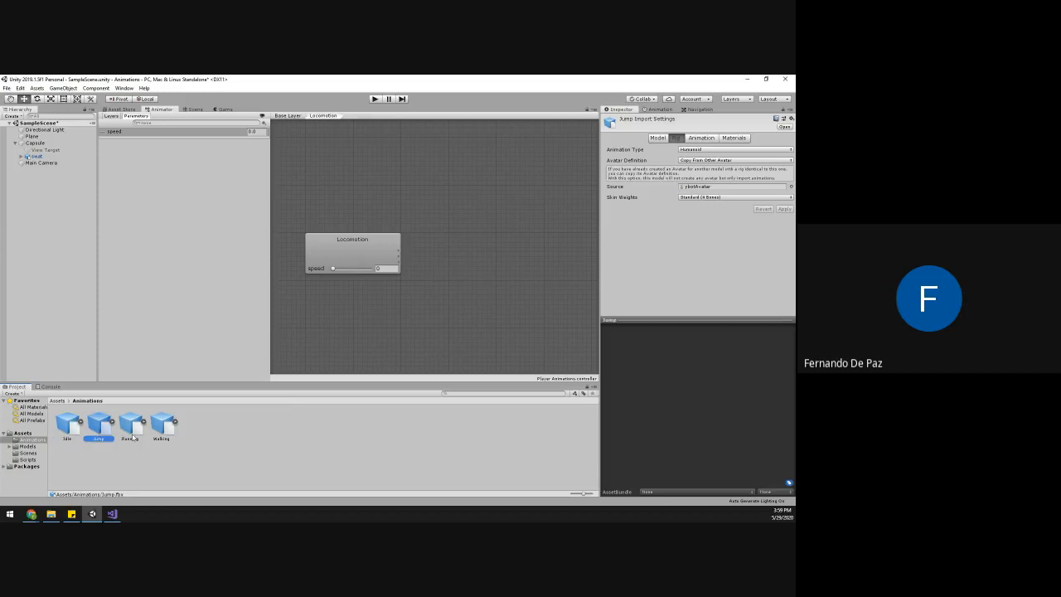
{"action": "left_click", "coordinate": [700, 137]}
{"action": "left_click", "coordinate": [675, 137]}
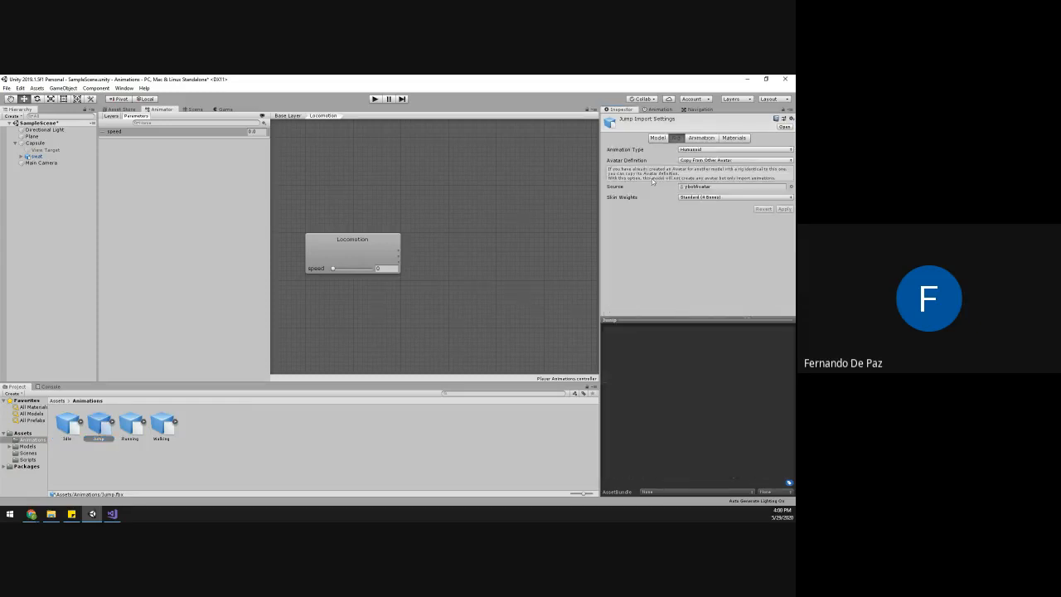
{"action": "left_click", "coordinate": [132, 432]}
{"action": "left_click", "coordinate": [160, 431]}
{"action": "left_click", "coordinate": [68, 431]}
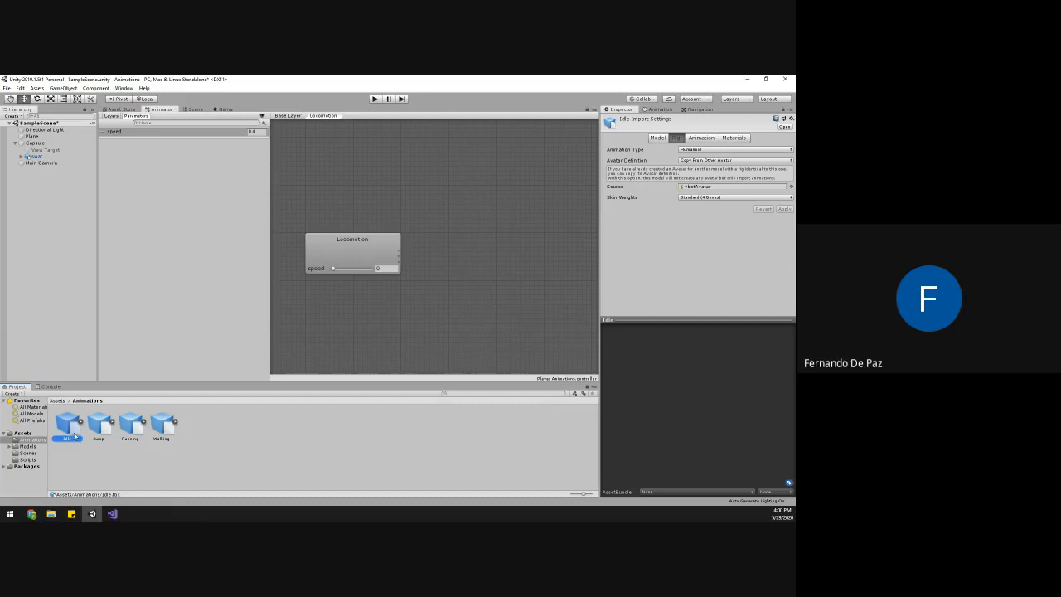
- Set the avatar source of the Idle, Jump, Running and Walking files together to swatAvatar and apply the rig settings
{"action": "left_click", "coordinate": [163, 425], "text": "shift"}
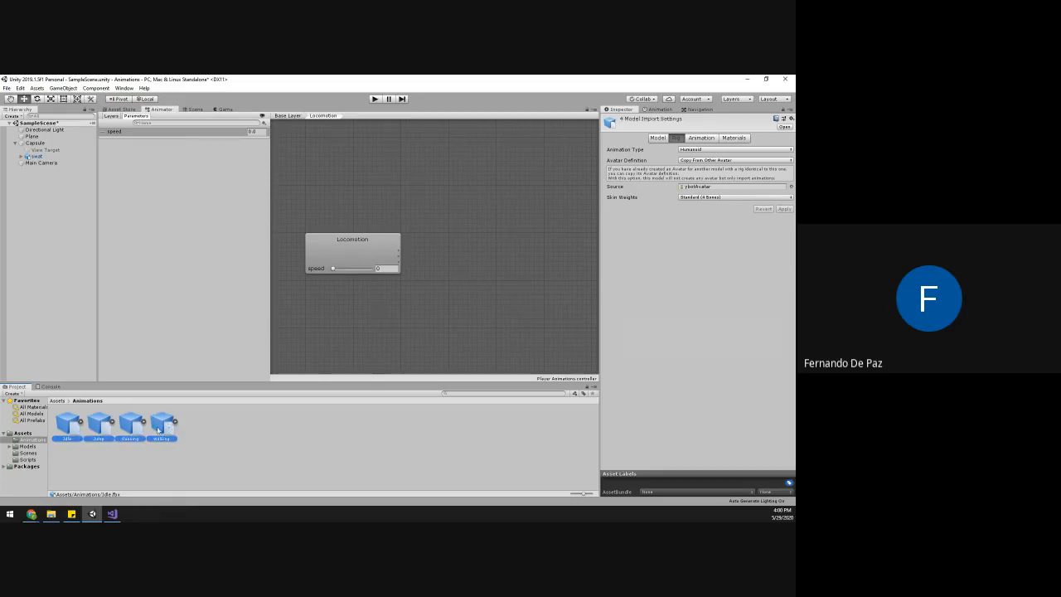
{"action": "left_click", "coordinate": [71, 435]}
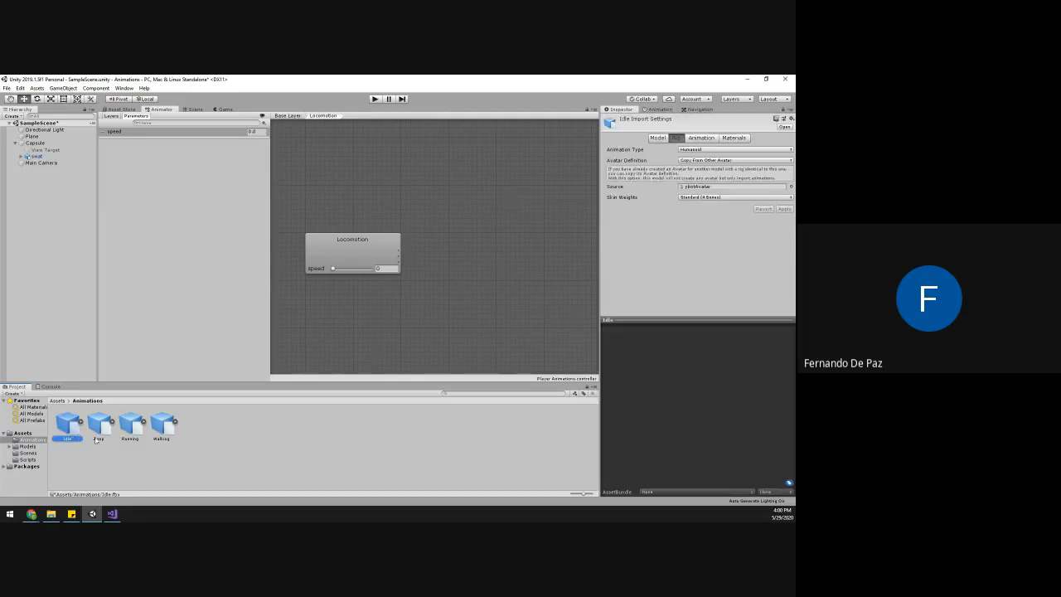
{"action": "left_click", "coordinate": [171, 429], "text": "shift"}
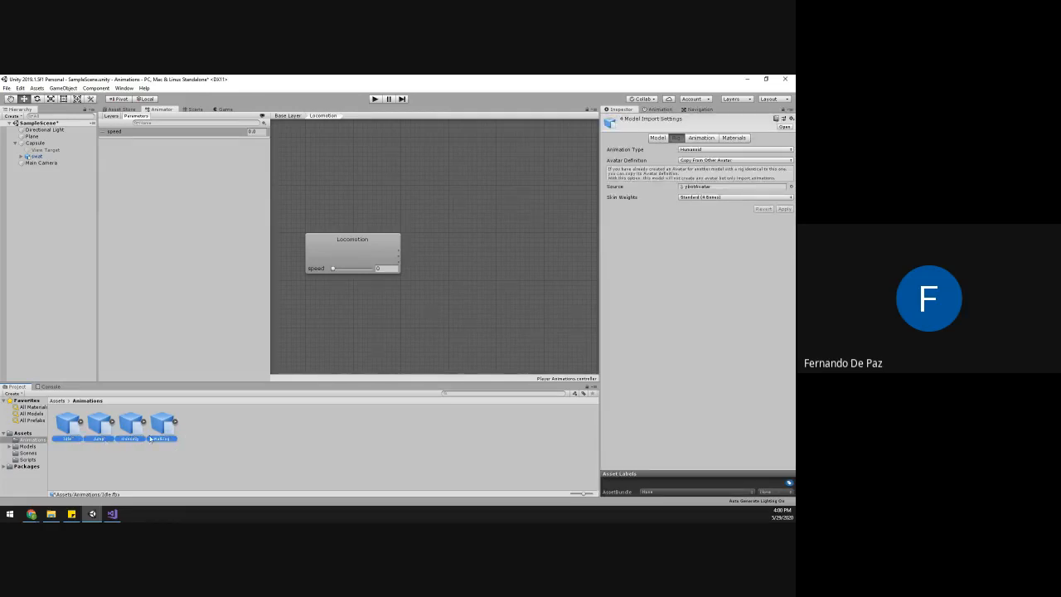
{"action": "left_click", "coordinate": [168, 455]}
{"action": "left_click", "coordinate": [162, 426]}
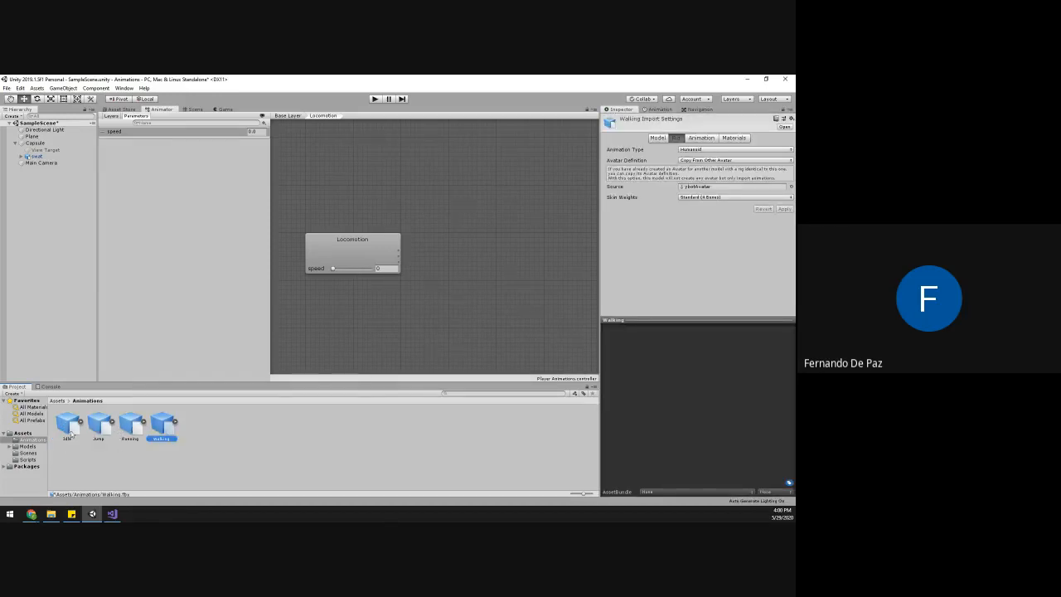
{"action": "left_click", "coordinate": [68, 424], "text": "shift"}
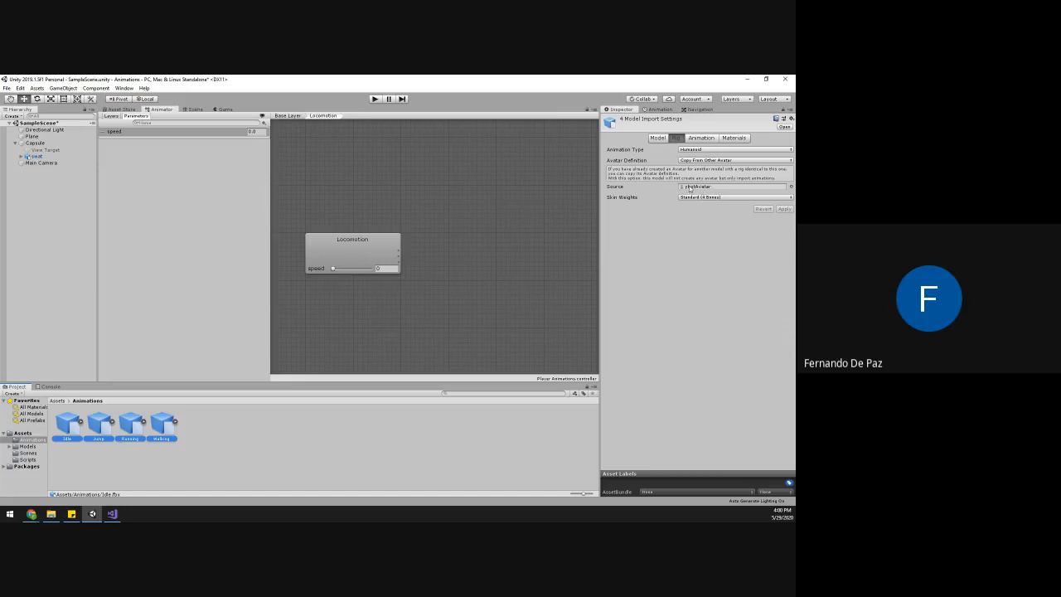
{"action": "left_click", "coordinate": [790, 188]}
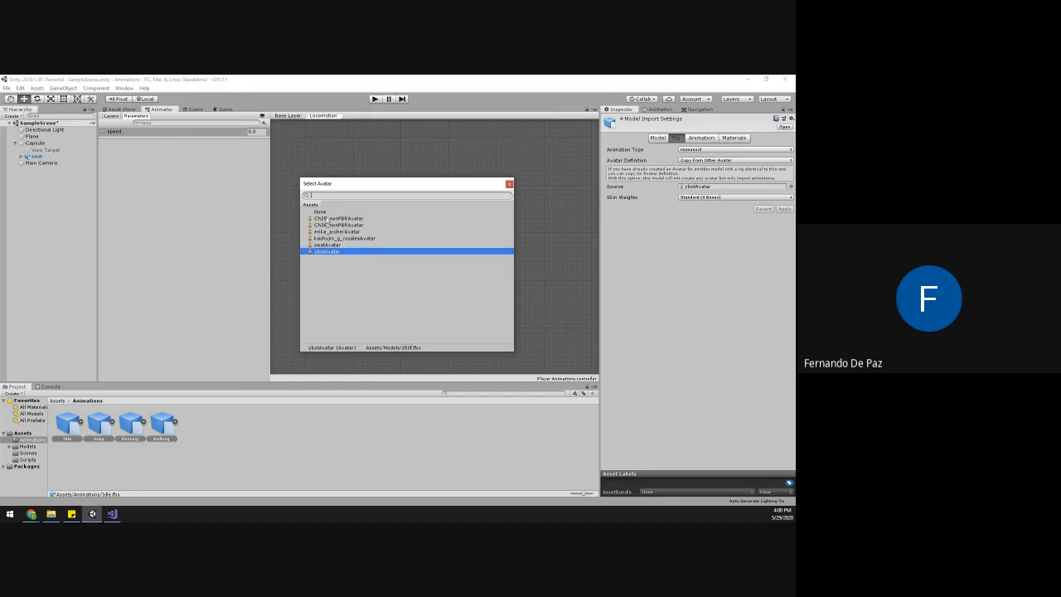
{"action": "left_click", "coordinate": [328, 245]}
{"action": "double_click", "coordinate": [327, 246]}
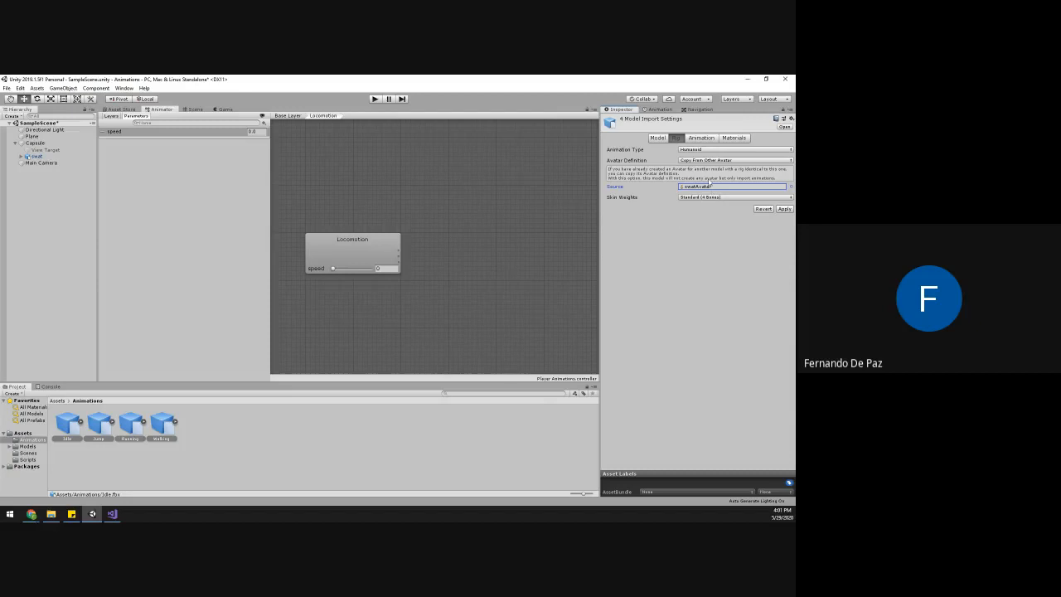
{"action": "left_click", "coordinate": [784, 208]}
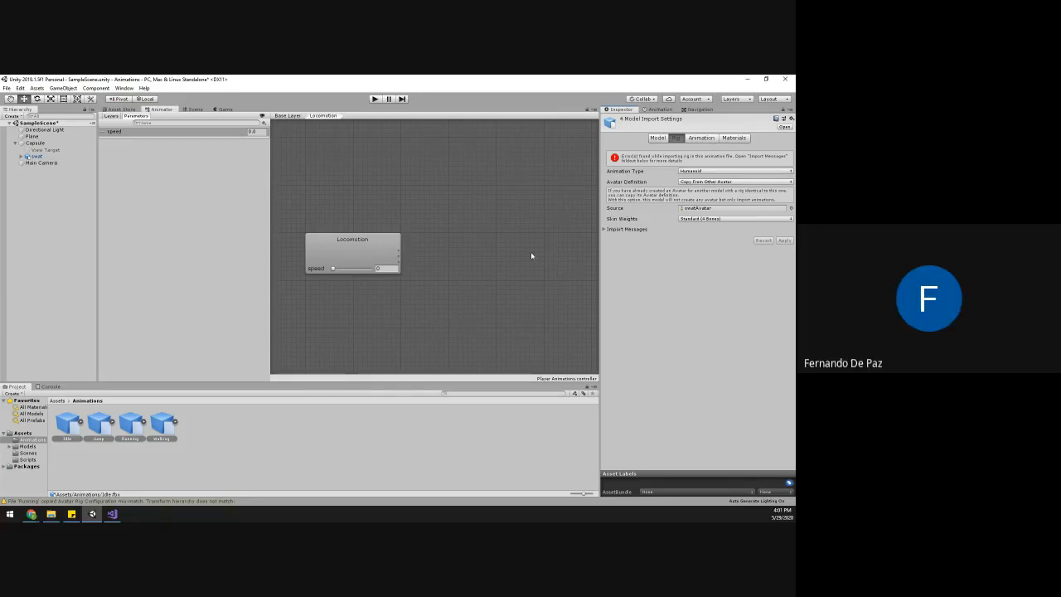
- Reselect all four animation files and look through their shared Model, Rig, Animation and Materials import settings
{"action": "left_click", "coordinate": [66, 433]}
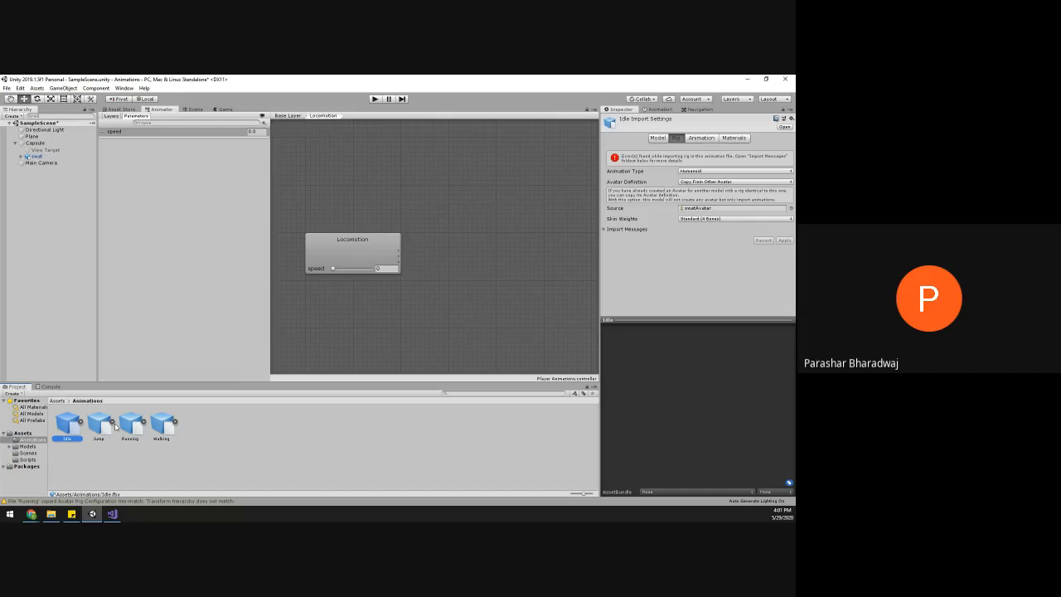
{"action": "left_click", "coordinate": [160, 427], "text": "shift"}
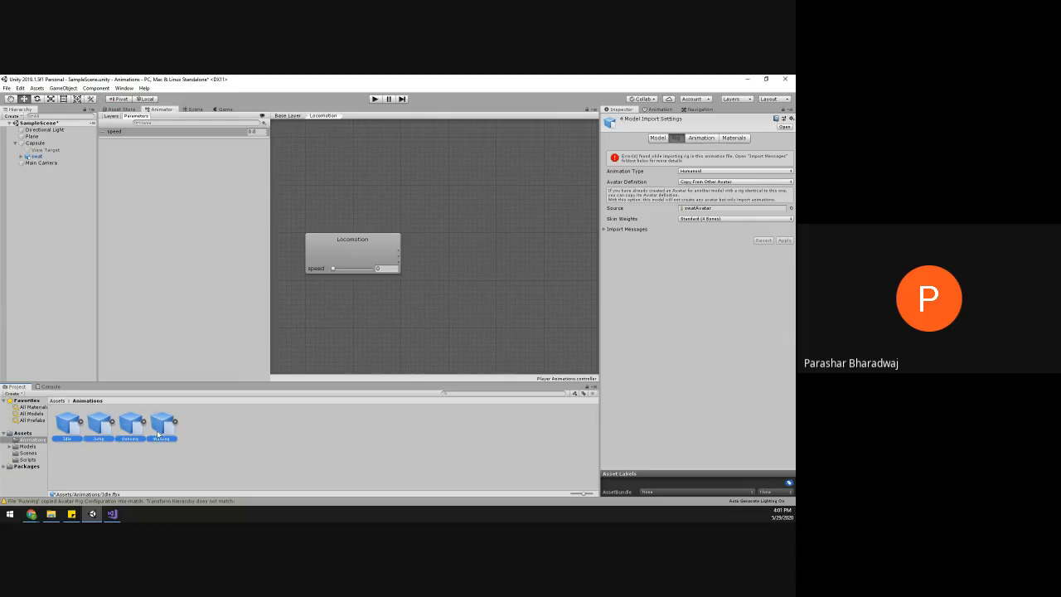
{"action": "left_click", "coordinate": [696, 138]}
{"action": "left_click", "coordinate": [658, 139]}
{"action": "left_click", "coordinate": [676, 138]}
{"action": "left_click", "coordinate": [699, 138]}
{"action": "left_click", "coordinate": [729, 138]}
{"action": "left_click", "coordinate": [703, 139]}
{"action": "left_click", "coordinate": [677, 139]}
{"action": "left_click", "coordinate": [701, 138]}
{"action": "left_click", "coordinate": [729, 139]}
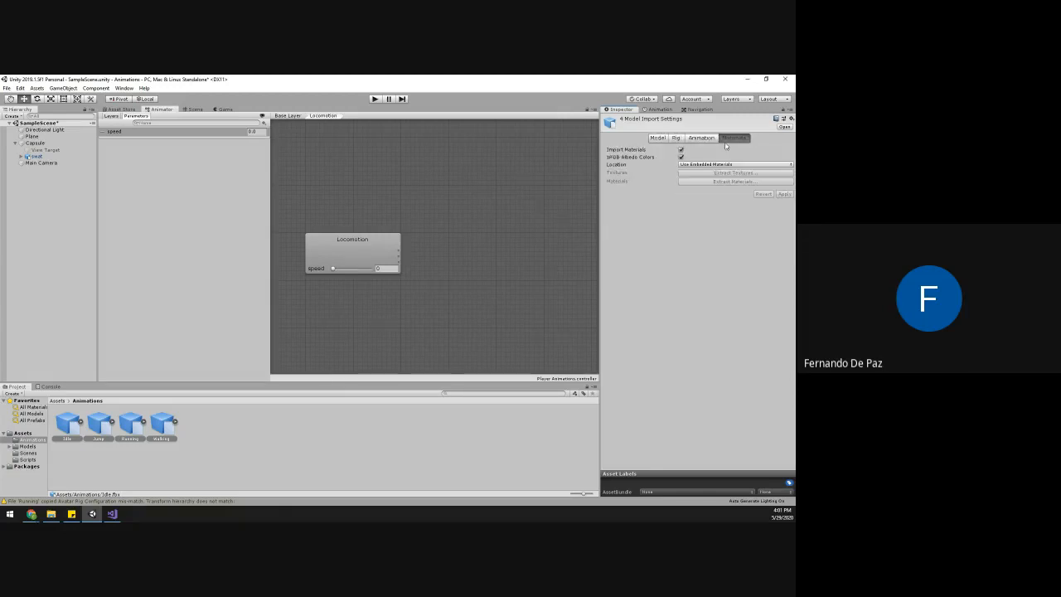
- Read the rig import messages for the four selected animation files
{"action": "left_click", "coordinate": [676, 139]}
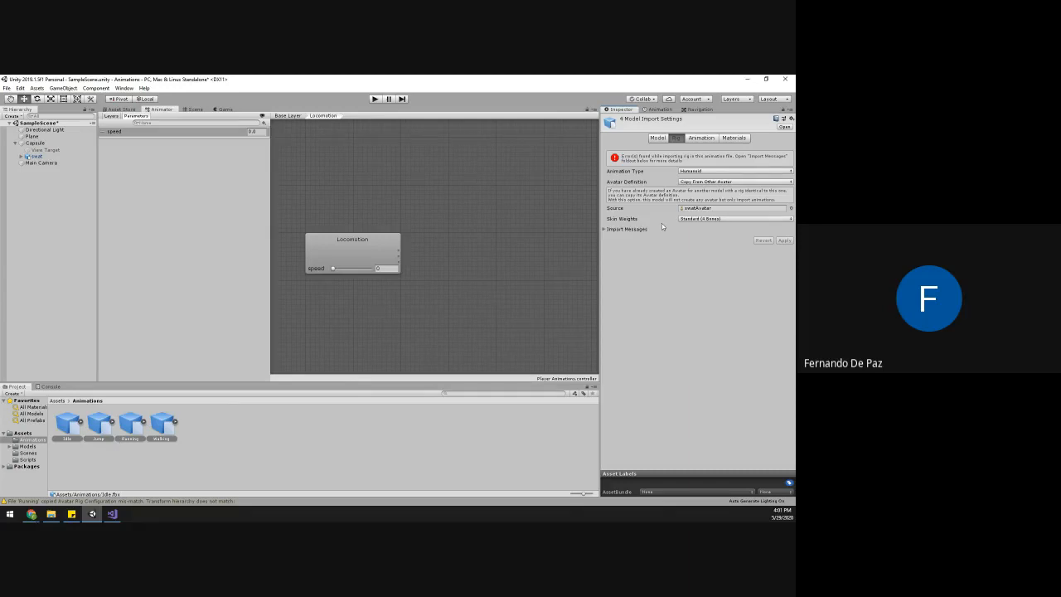
{"action": "left_click", "coordinate": [609, 229]}
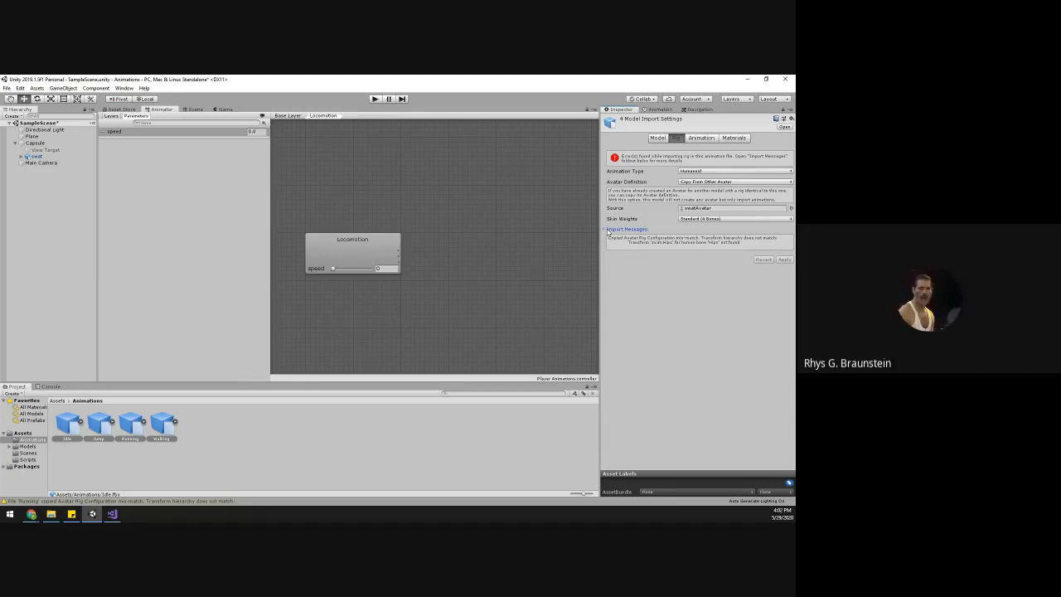
{"action": "left_click", "coordinate": [608, 229]}
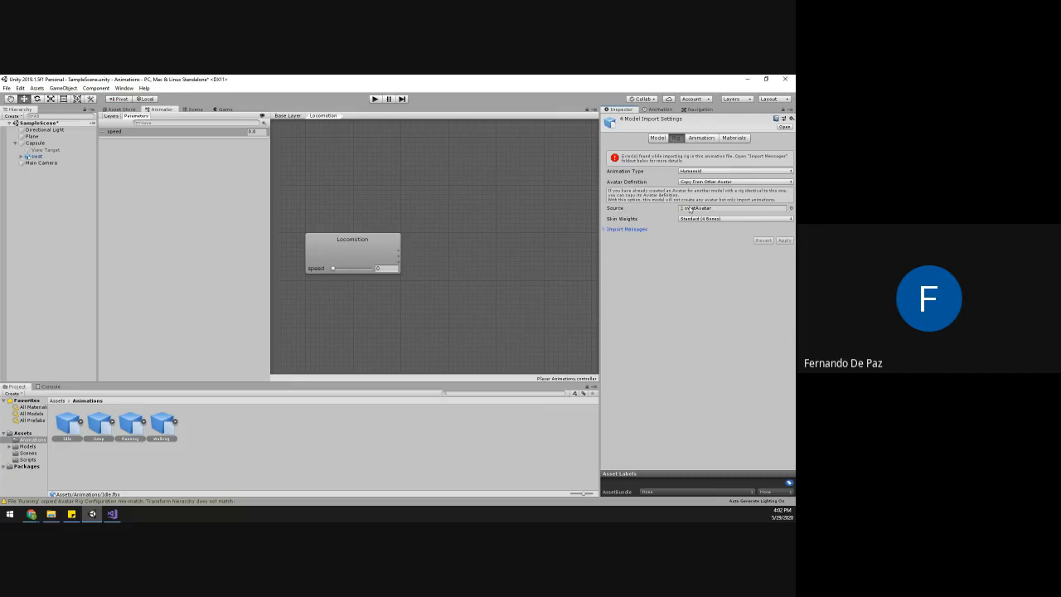
- Check the avatars available as source for the four animation files and reread their rig import messages
{"action": "left_click", "coordinate": [790, 208]}
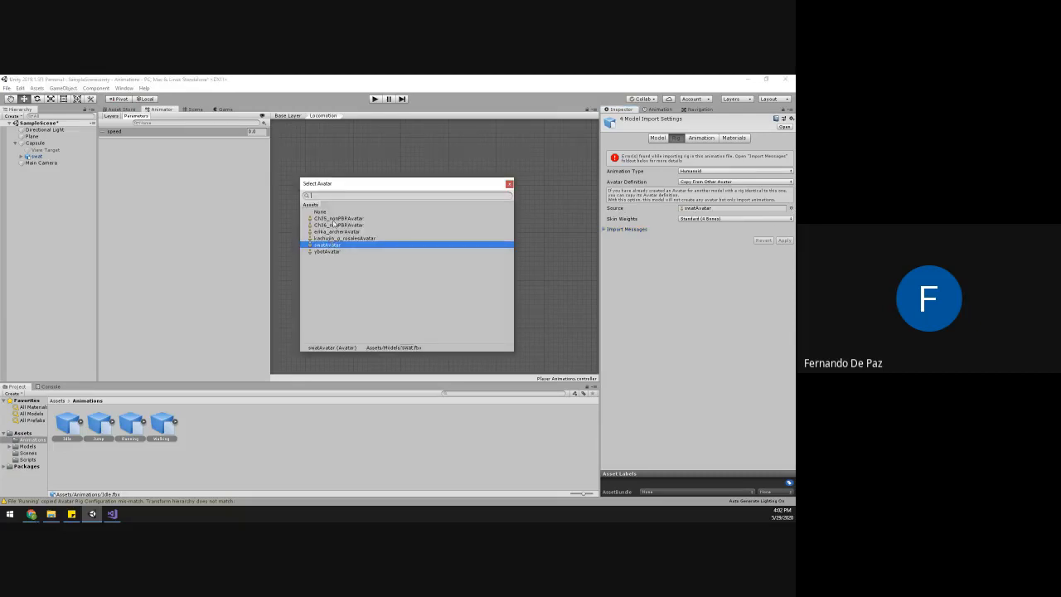
{"action": "left_click", "coordinate": [509, 184]}
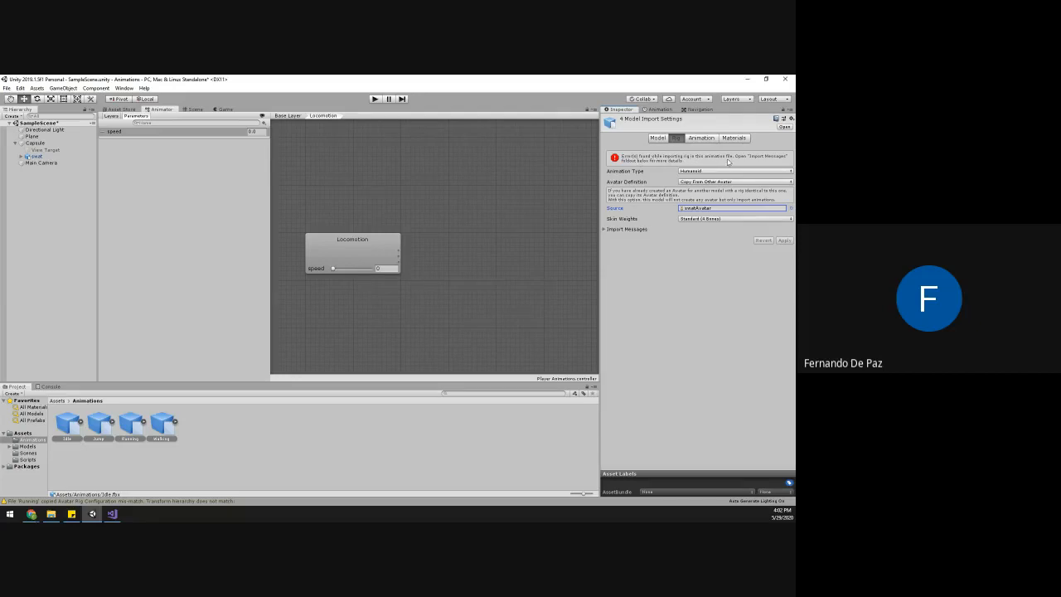
{"action": "left_click", "coordinate": [606, 229]}
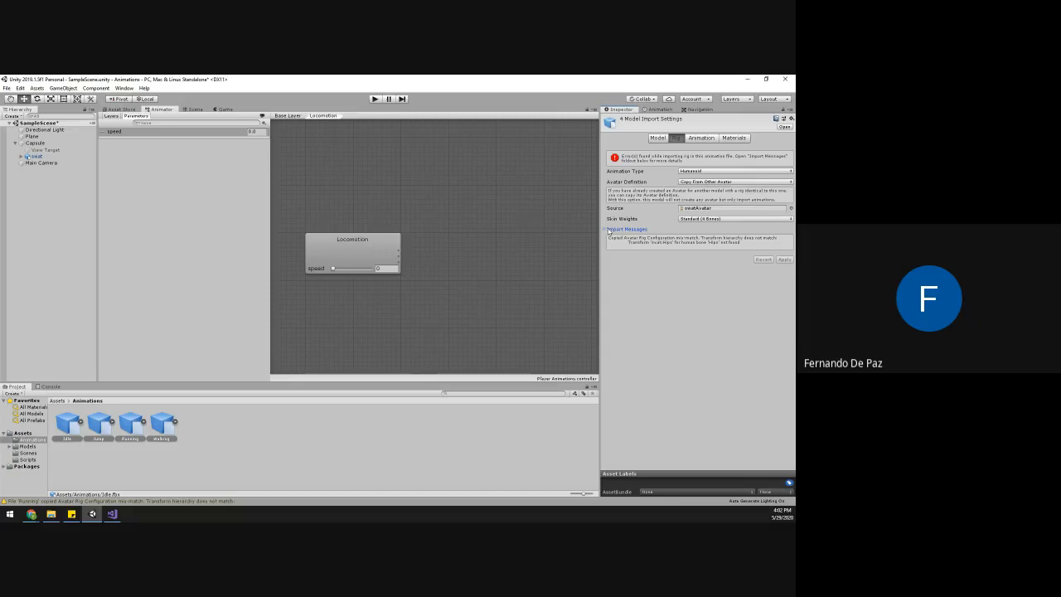
{"action": "left_click", "coordinate": [608, 231]}
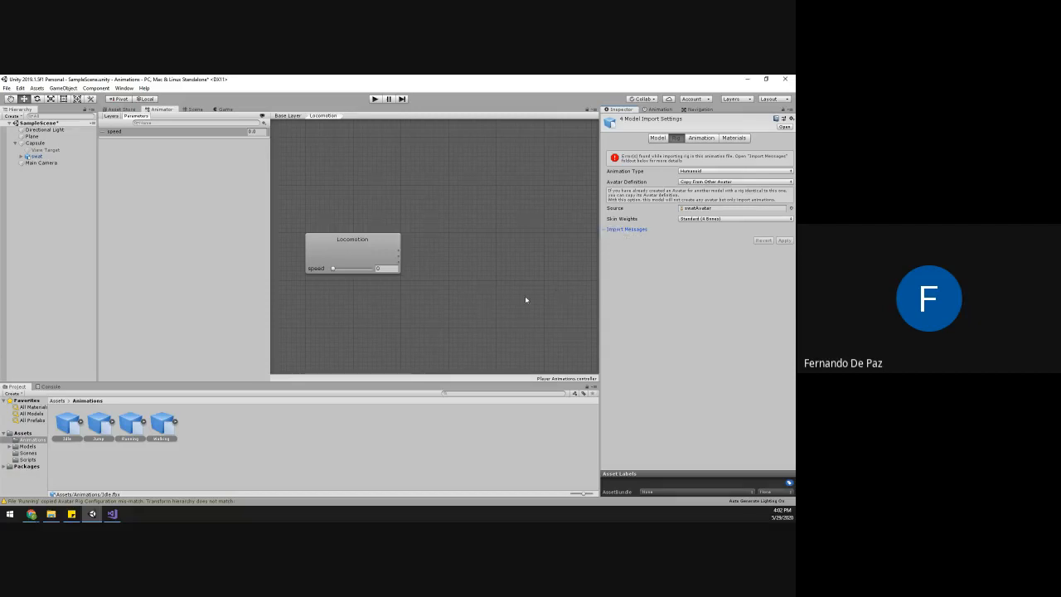
- Open the avatar configuration of the swat model in the Models folder, examine its bone mapping and close it
{"action": "left_click", "coordinate": [57, 401]}
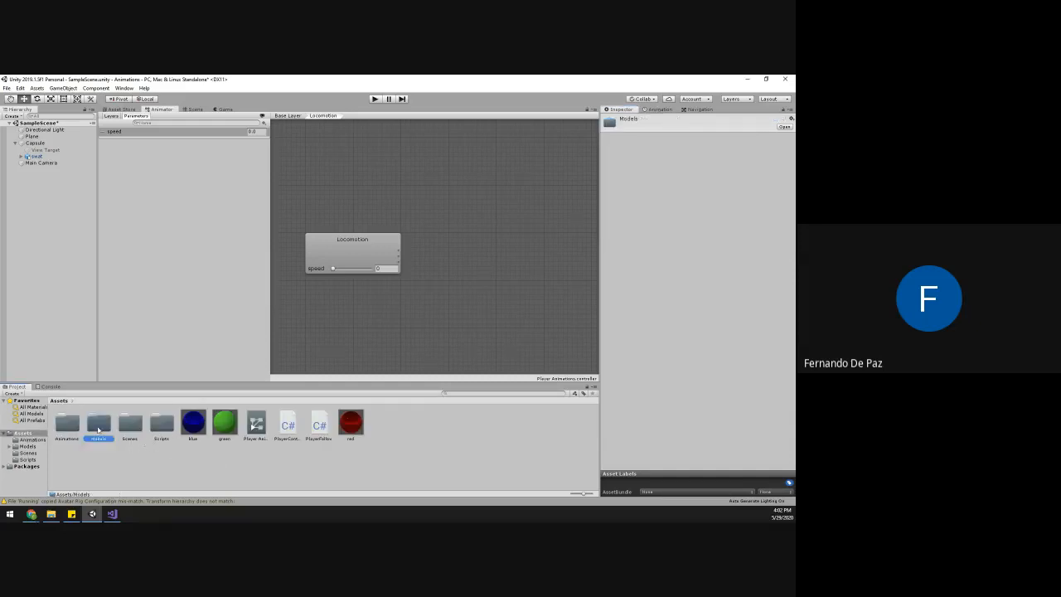
{"action": "double_click", "coordinate": [98, 424]}
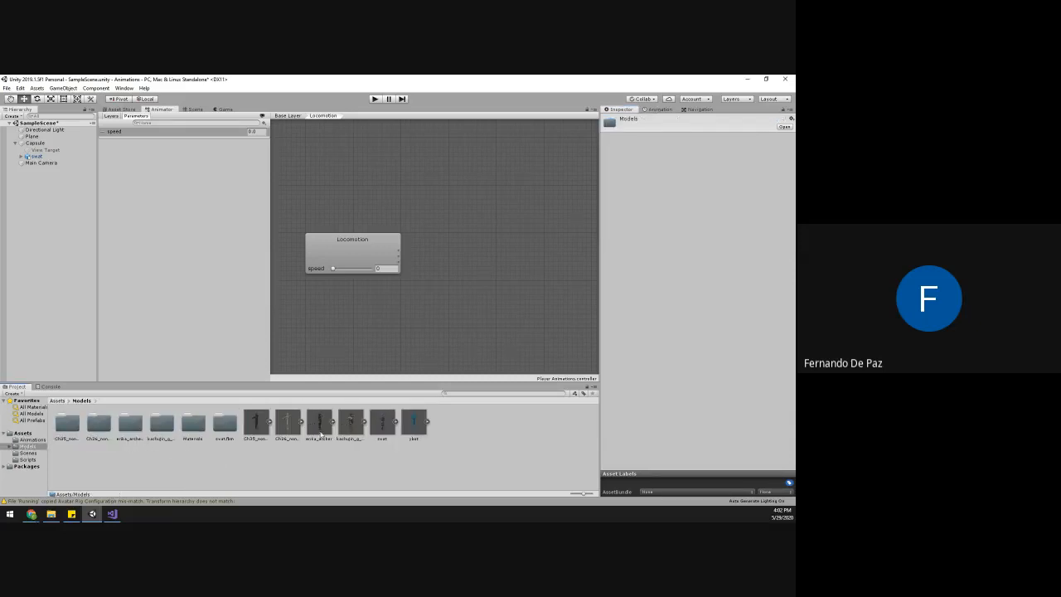
{"action": "left_click", "coordinate": [383, 424]}
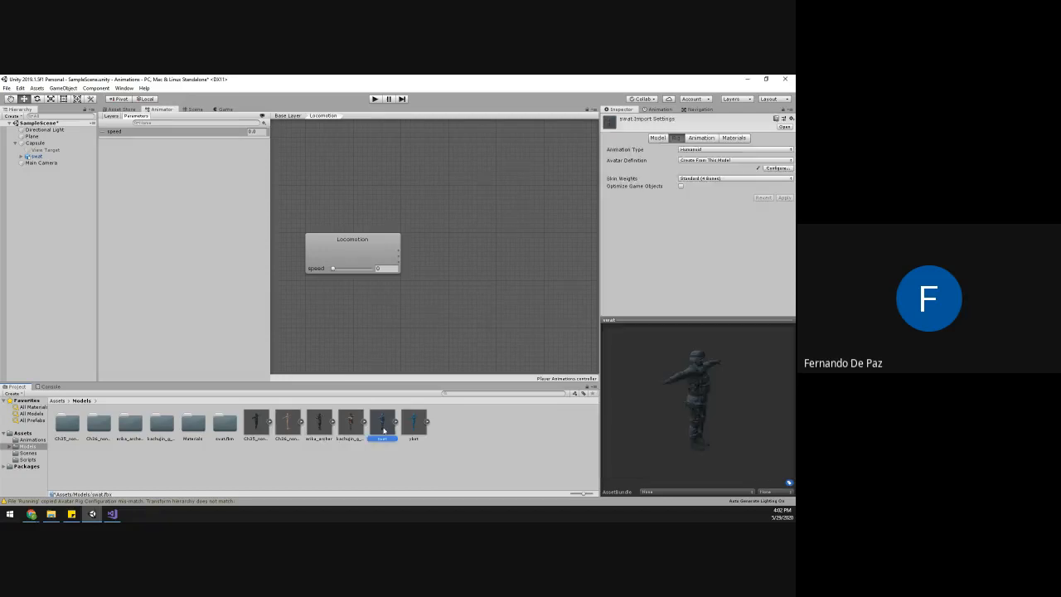
{"action": "left_click", "coordinate": [775, 168]}
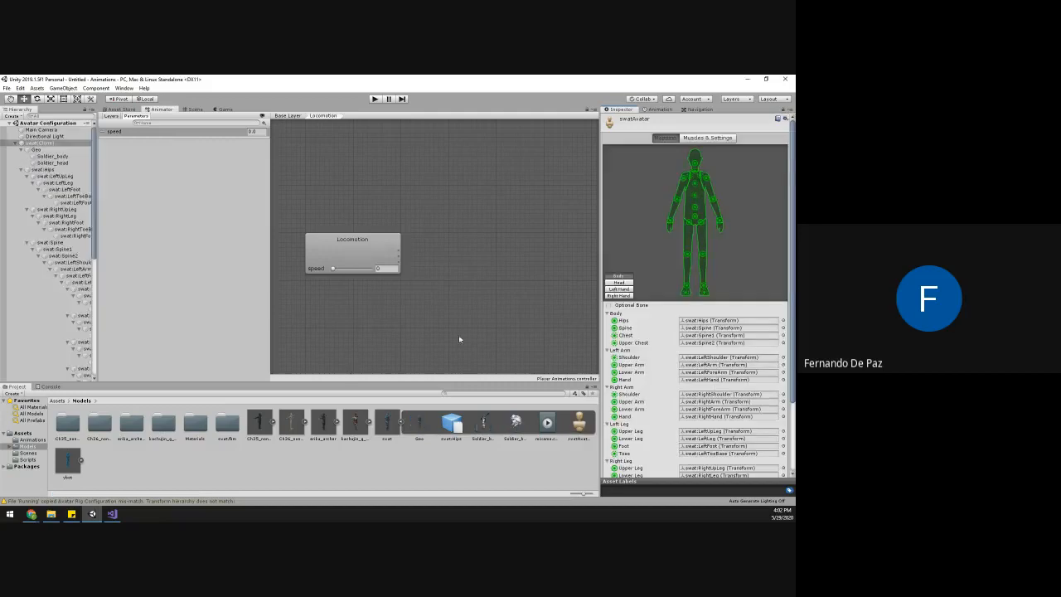
{"action": "scroll", "coordinate": [656, 259], "scroll_direction": "down", "scroll_amount": 3}
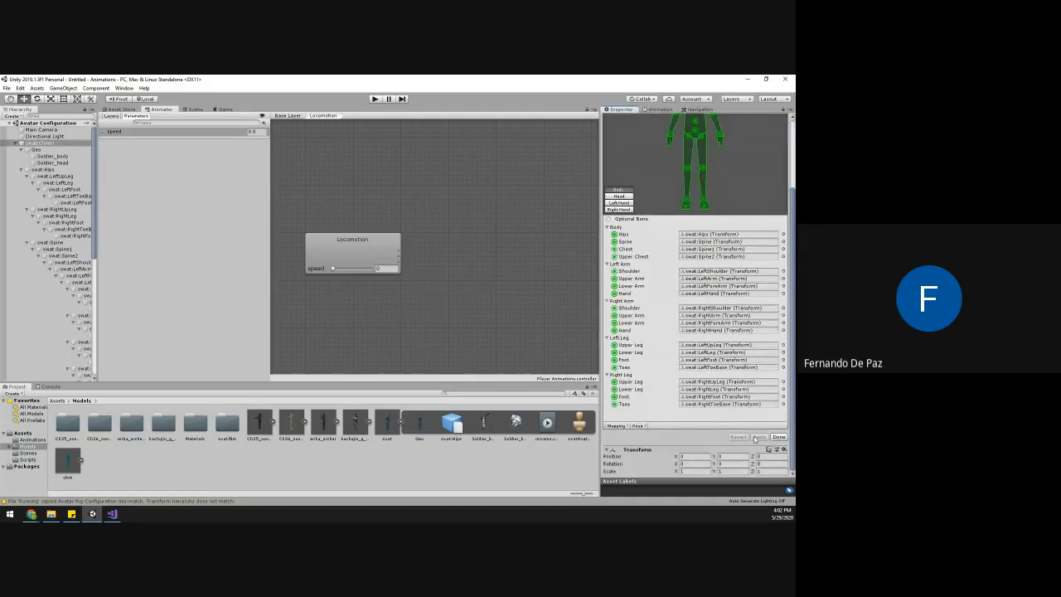
{"action": "left_click", "coordinate": [779, 436]}
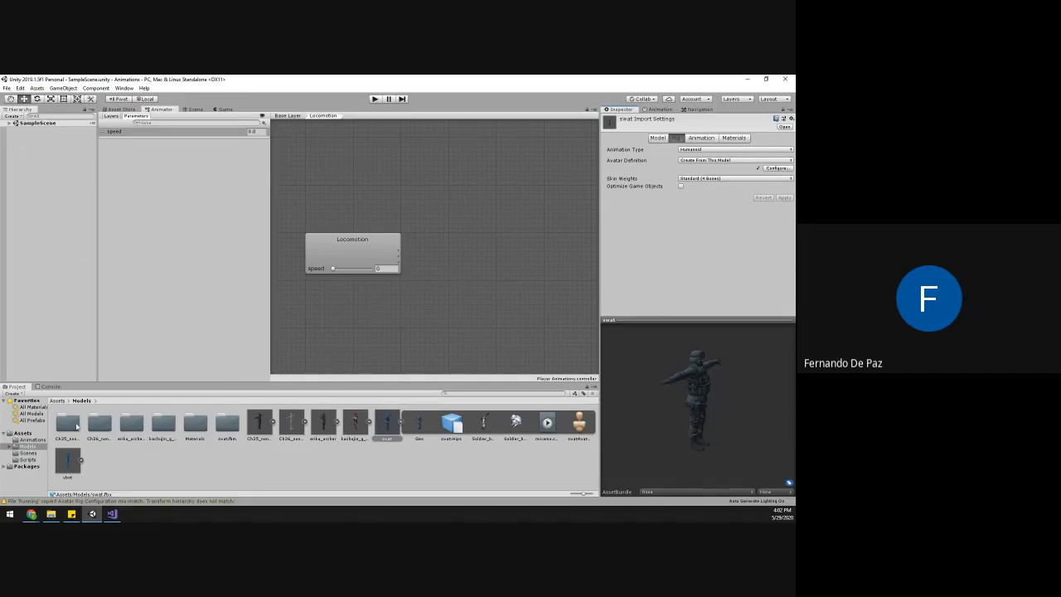
- Reset the rig of the Idle animation file by switching its animation type to Generic and back to Humanoid
{"action": "left_click", "coordinate": [57, 400]}
{"action": "double_click", "coordinate": [68, 422]}
{"action": "left_click", "coordinate": [76, 432]}
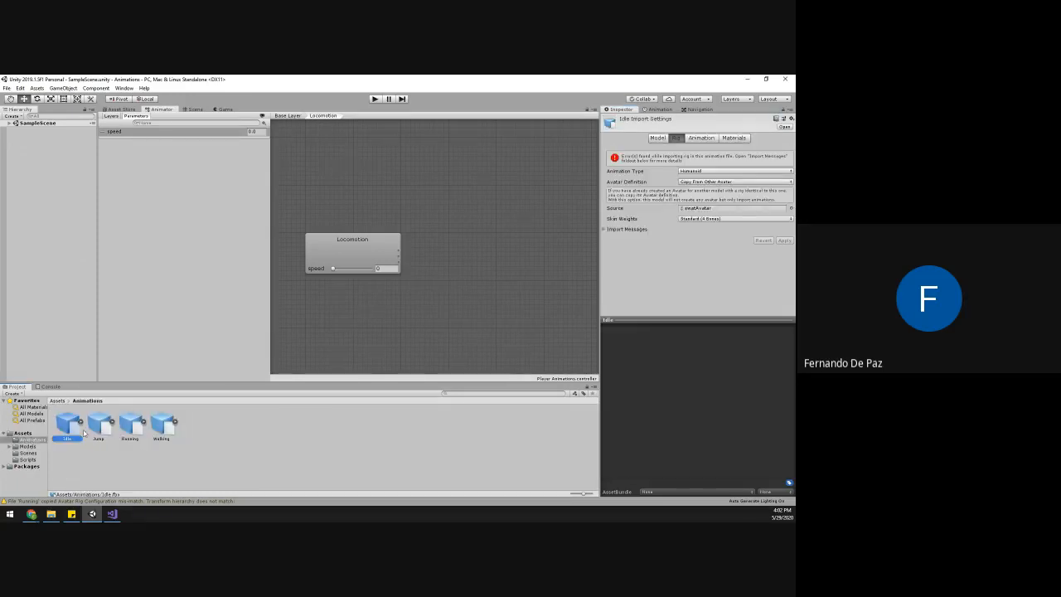
{"action": "left_click", "coordinate": [708, 219]}
{"action": "left_click", "coordinate": [707, 222]}
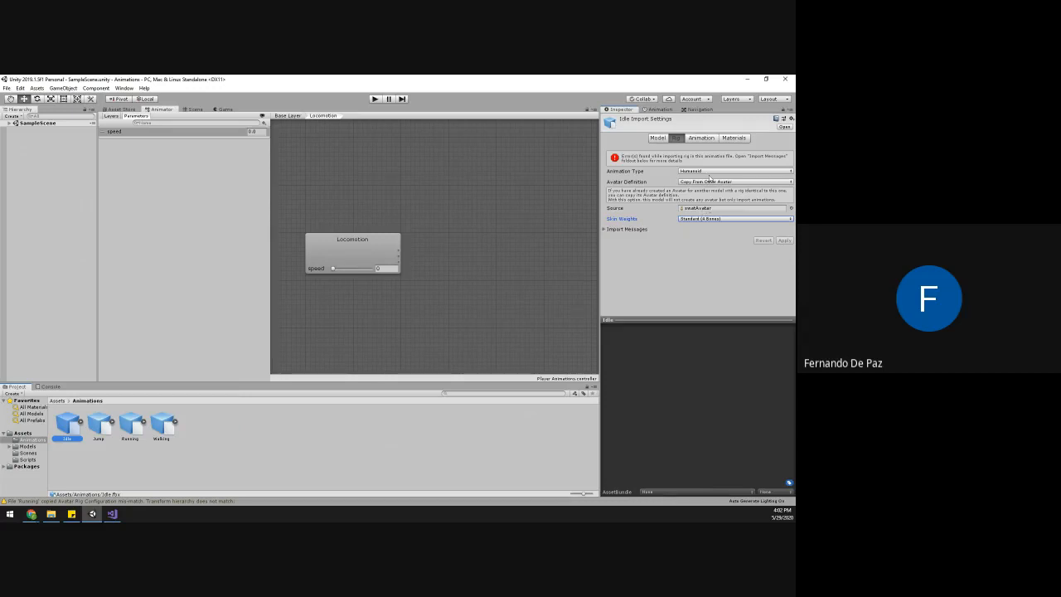
{"action": "left_click", "coordinate": [711, 182]}
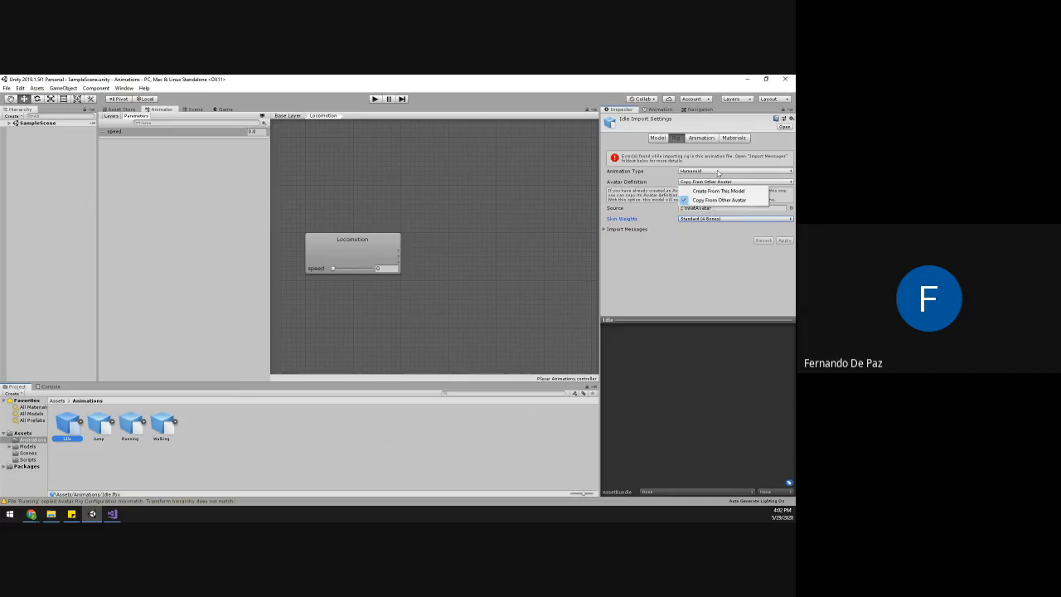
{"action": "left_click", "coordinate": [716, 171]}
{"action": "left_click", "coordinate": [706, 199]}
{"action": "left_click", "coordinate": [704, 171]}
{"action": "left_click", "coordinate": [706, 205]}
- Set the Idle file's avatar source to swatAvatar and apply the rig settings
{"action": "left_click", "coordinate": [791, 208]}
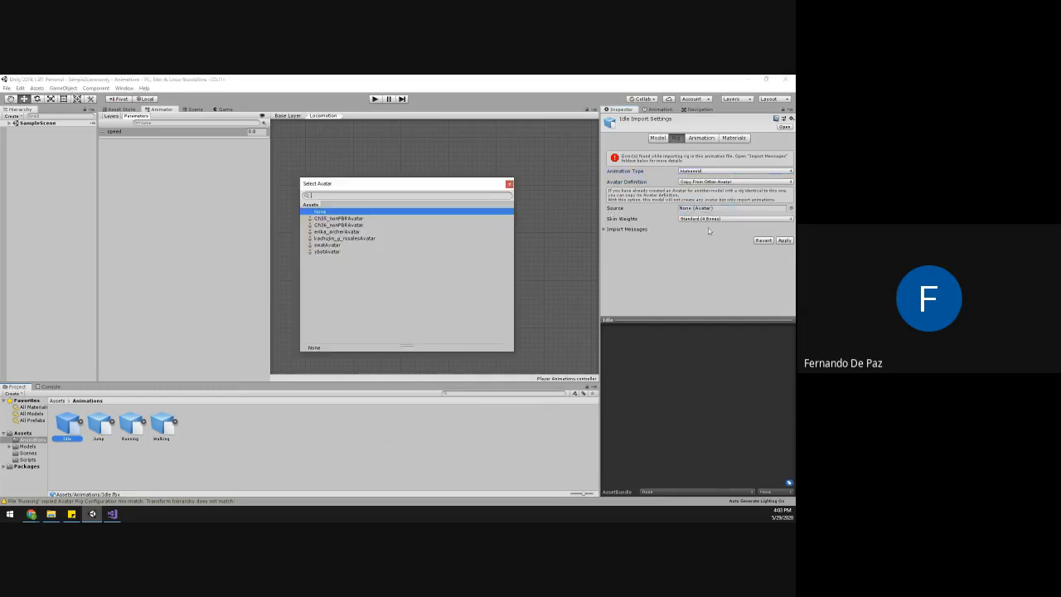
{"action": "double_click", "coordinate": [335, 247]}
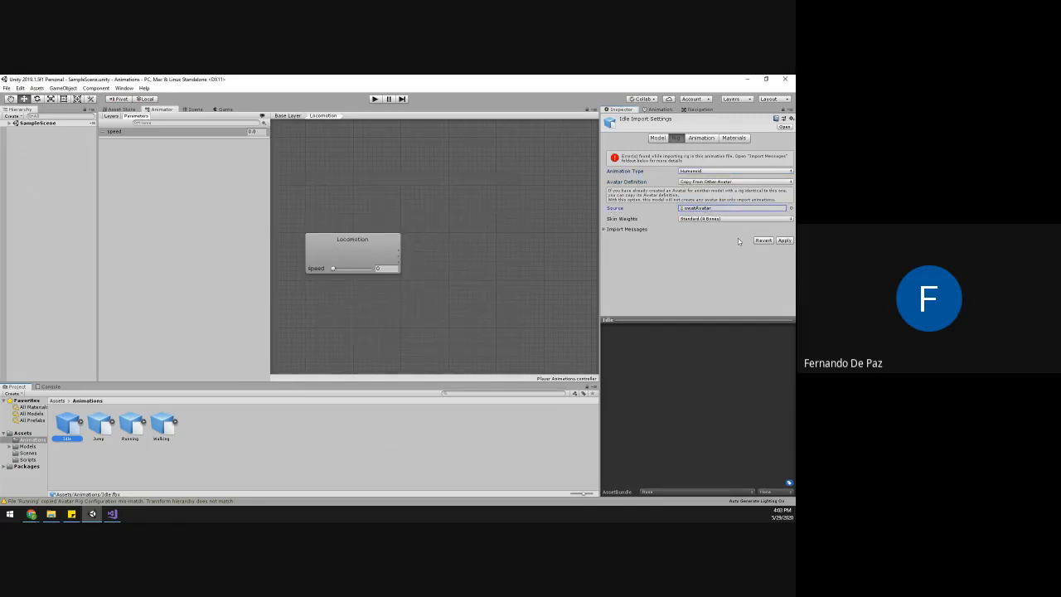
{"action": "left_click", "coordinate": [778, 241]}
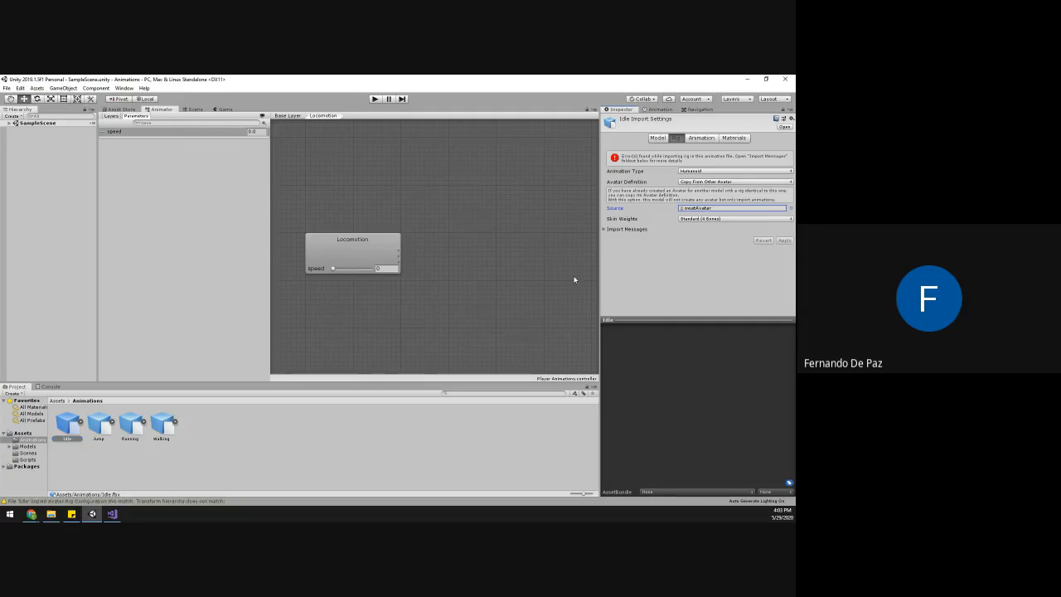
- Check the Idle file's animation import settings and read its rig import messages
{"action": "left_click", "coordinate": [693, 138]}
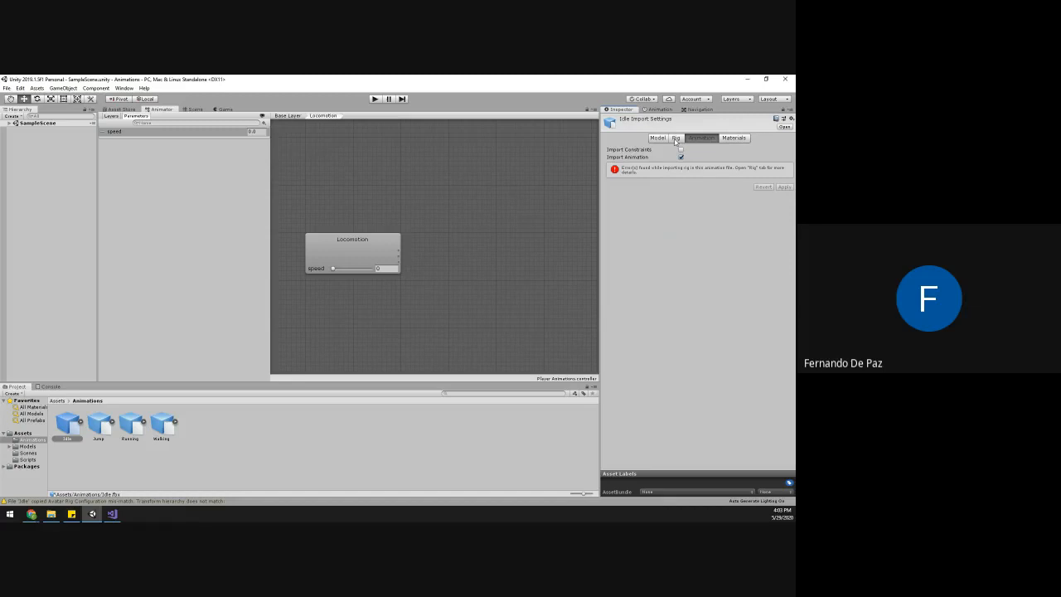
{"action": "left_click", "coordinate": [675, 139]}
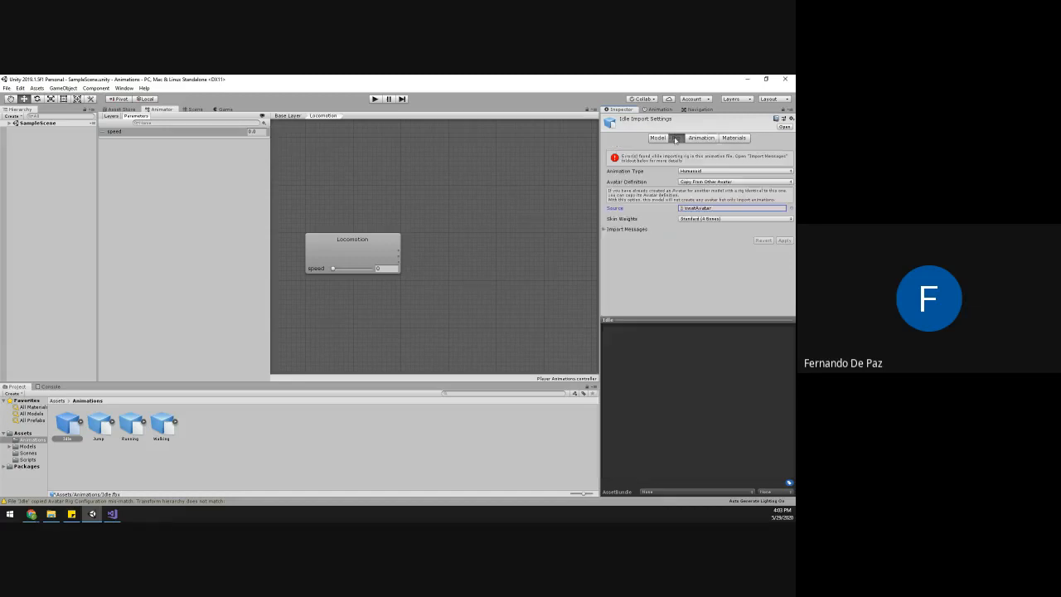
{"action": "left_click", "coordinate": [611, 229]}
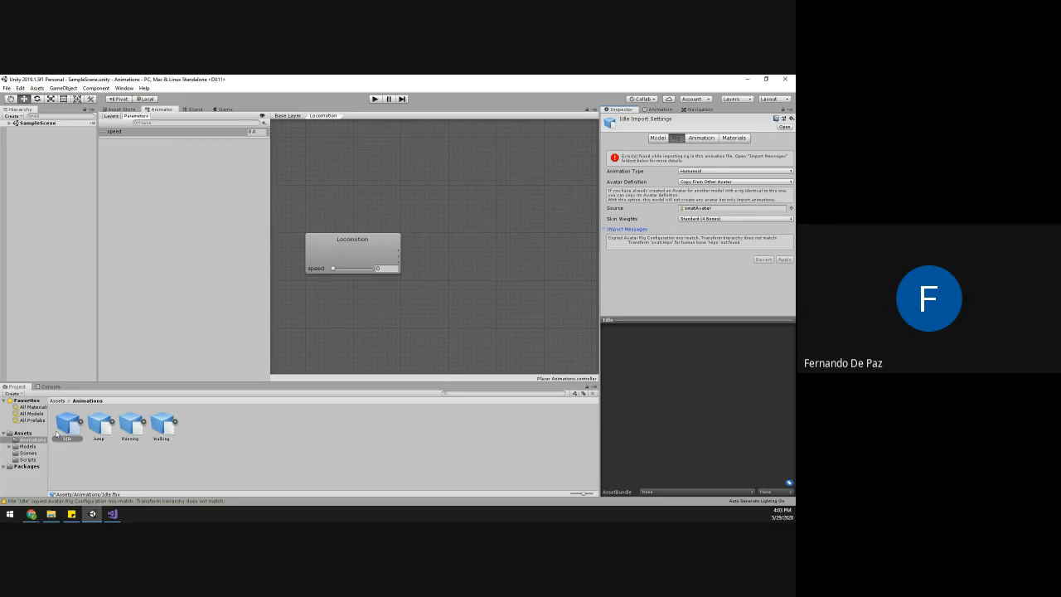
- Reset all four animation files to a Humanoid rig with Avatar Definition Create From This Model and apply
{"action": "left_click", "coordinate": [165, 437], "text": "shift"}
{"action": "left_click", "coordinate": [709, 172]}
{"action": "left_click", "coordinate": [706, 199]}
{"action": "left_click", "coordinate": [707, 172]}
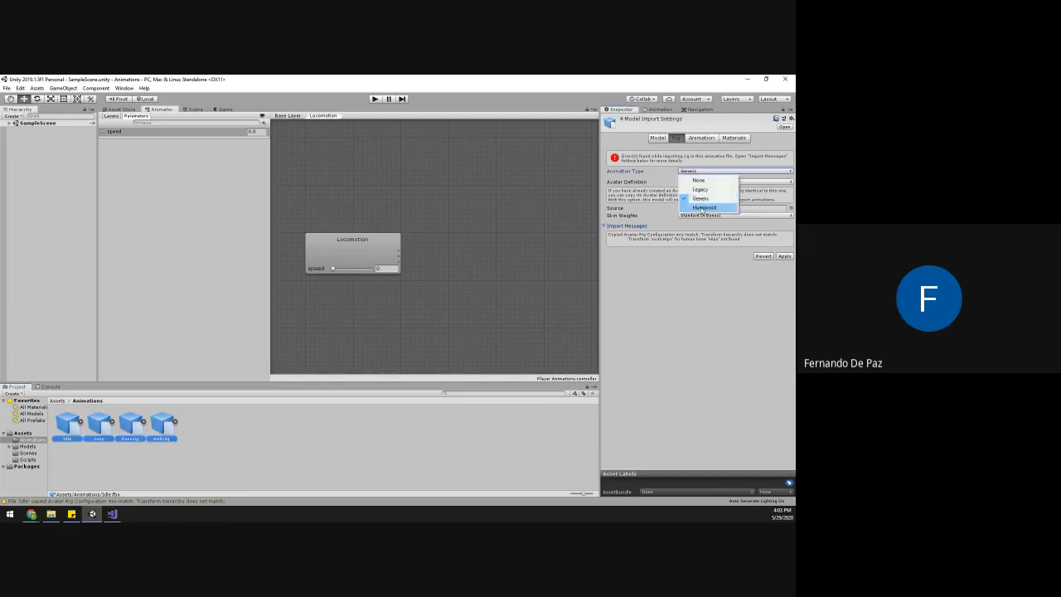
{"action": "left_click", "coordinate": [706, 209]}
{"action": "left_click", "coordinate": [709, 181]}
{"action": "left_click", "coordinate": [707, 191]}
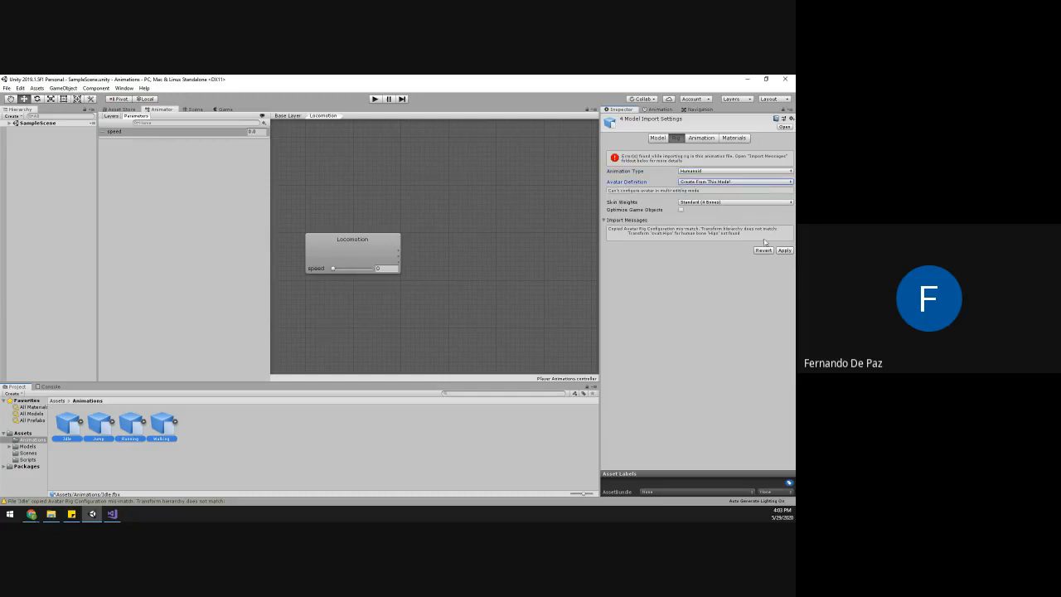
{"action": "left_click", "coordinate": [784, 259]}
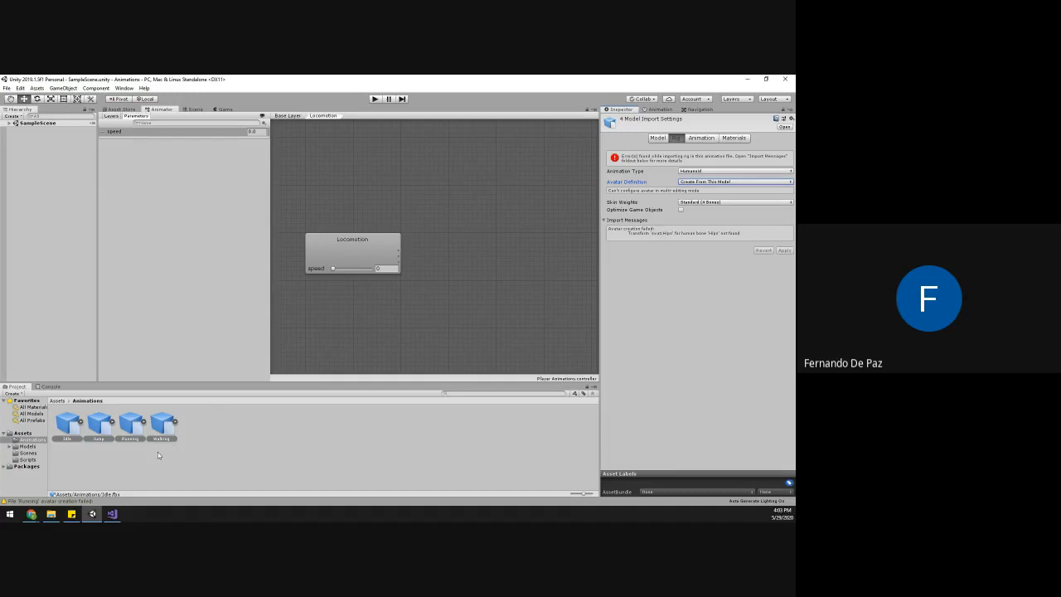
- Check the animation import settings of the Walking and Running files and the Running file's rig settings
{"action": "left_click", "coordinate": [701, 138]}
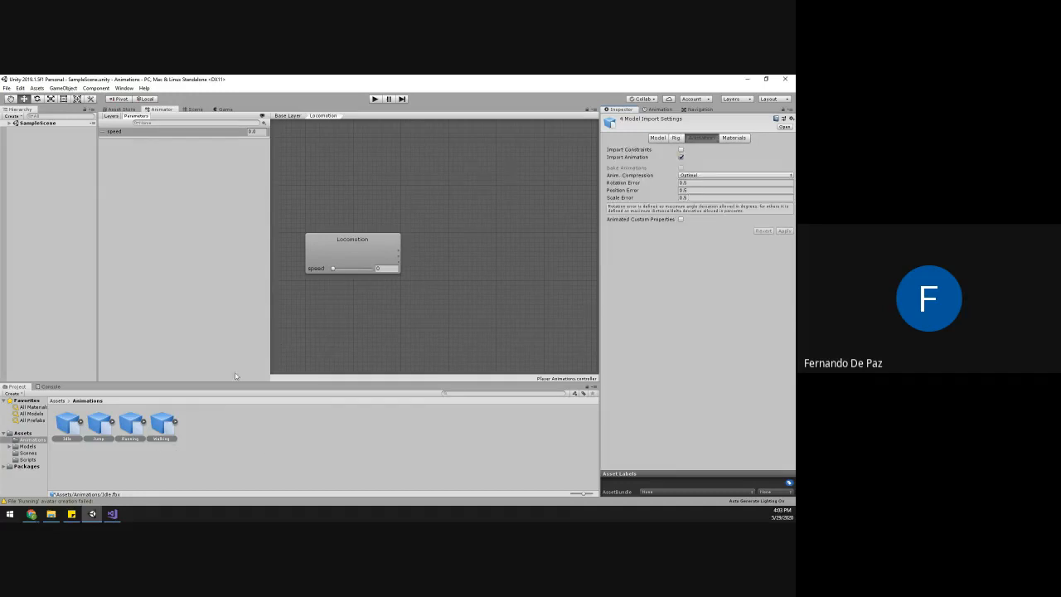
{"action": "left_click", "coordinate": [158, 441]}
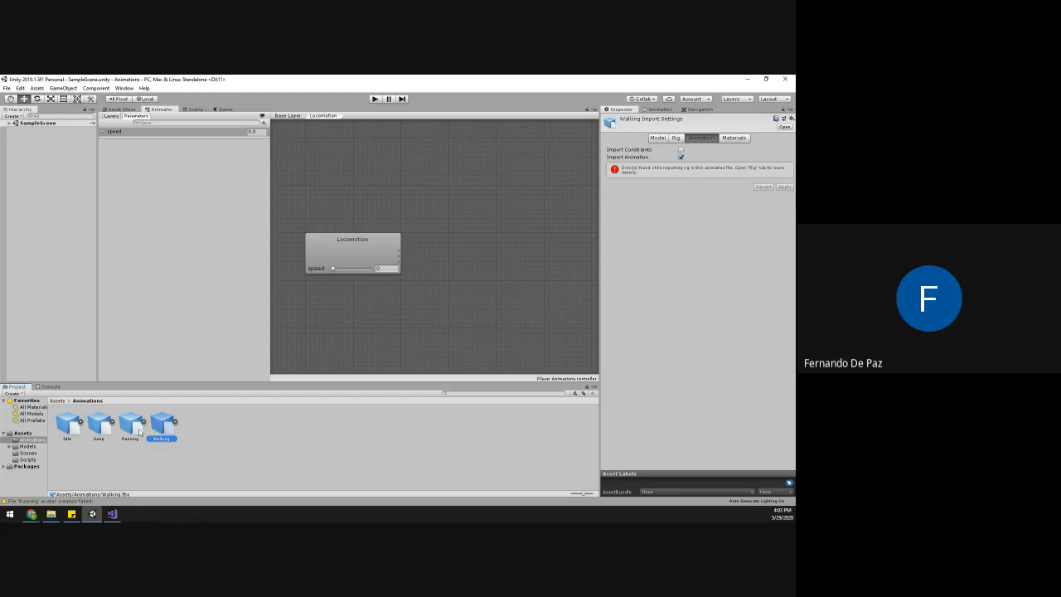
{"action": "left_click", "coordinate": [139, 432]}
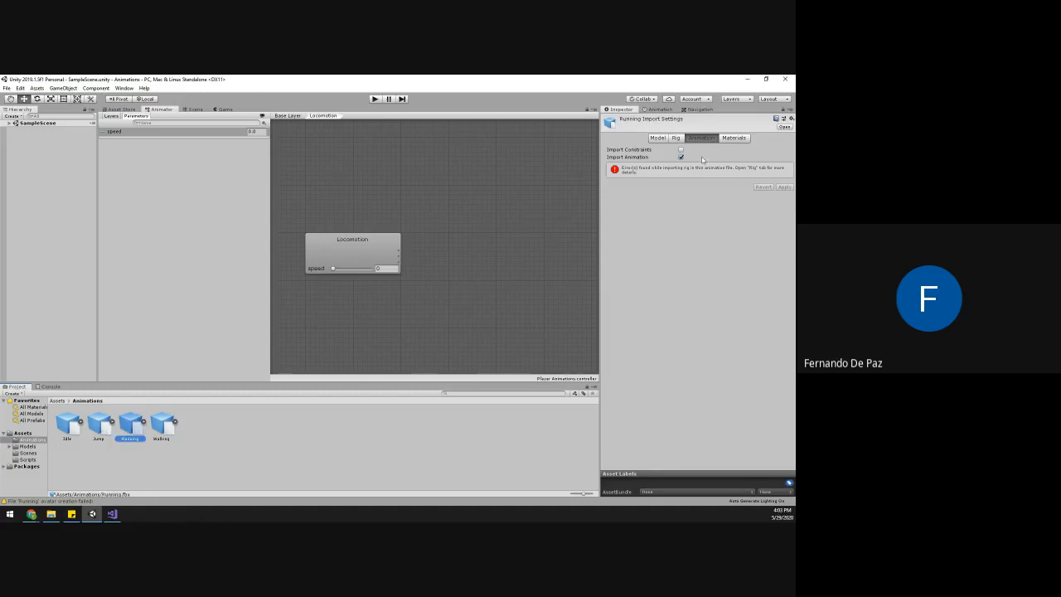
{"action": "left_click", "coordinate": [678, 138]}
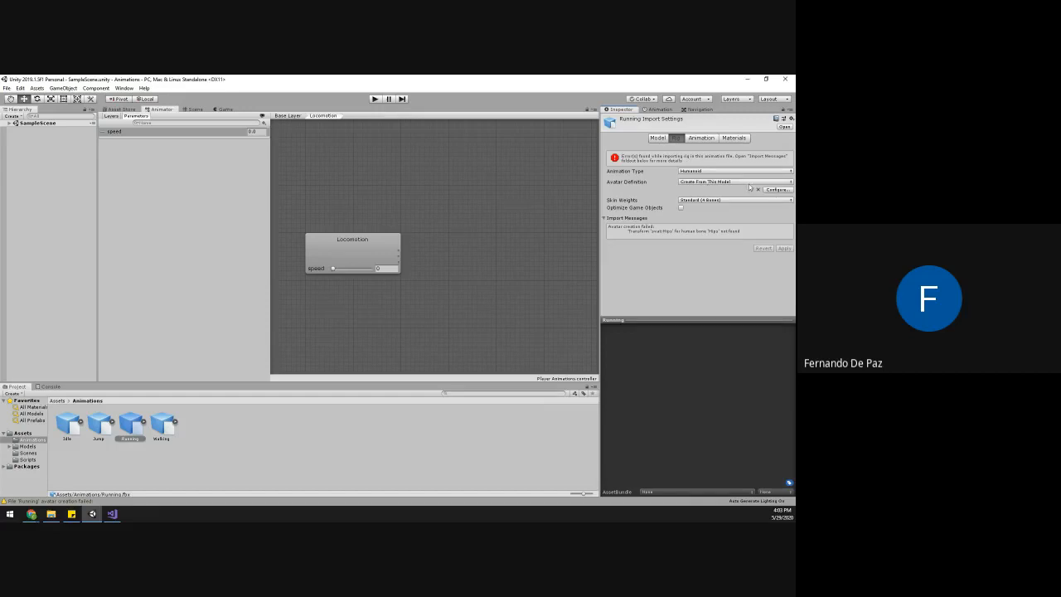
{"action": "left_click", "coordinate": [713, 171]}
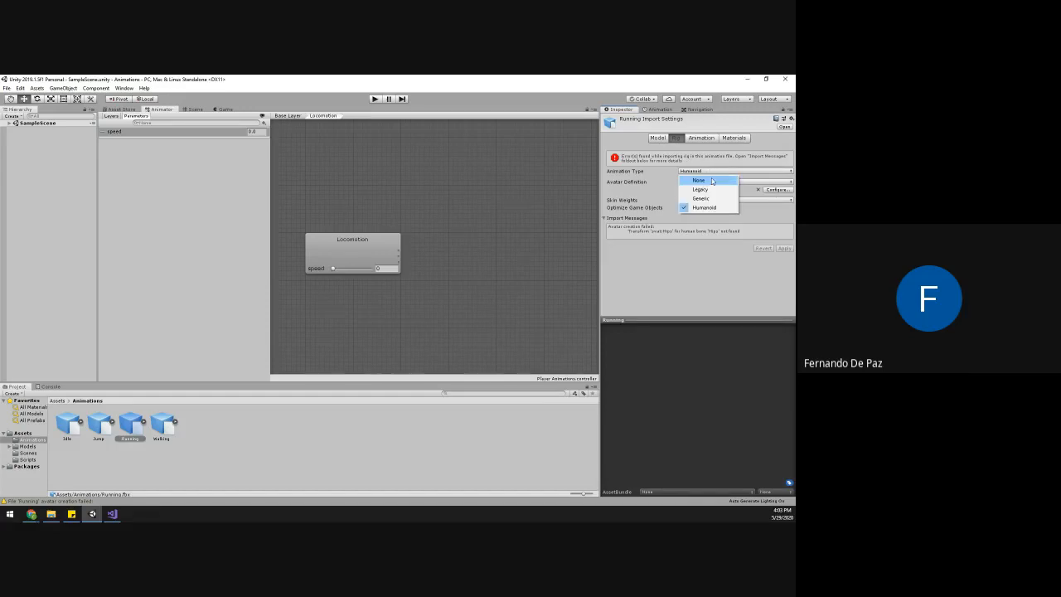
{"action": "left_click", "coordinate": [706, 208]}
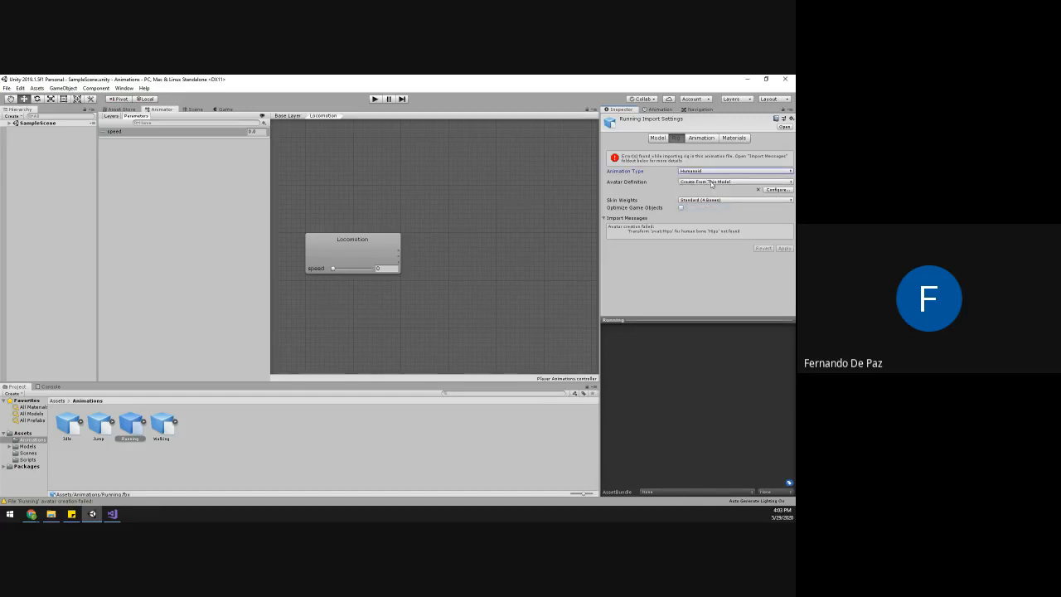
- Open the Running file's avatar configuration and examine its bone mapping and its skeleton in the scene view
{"action": "left_click", "coordinate": [767, 189]}
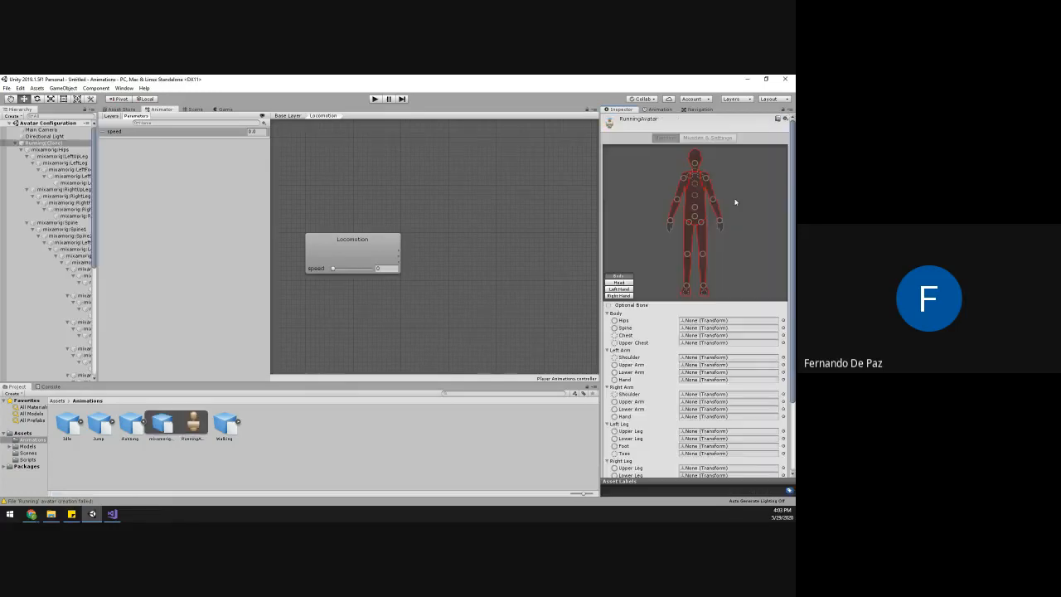
{"action": "scroll", "coordinate": [662, 359], "scroll_direction": "down", "scroll_amount": 3}
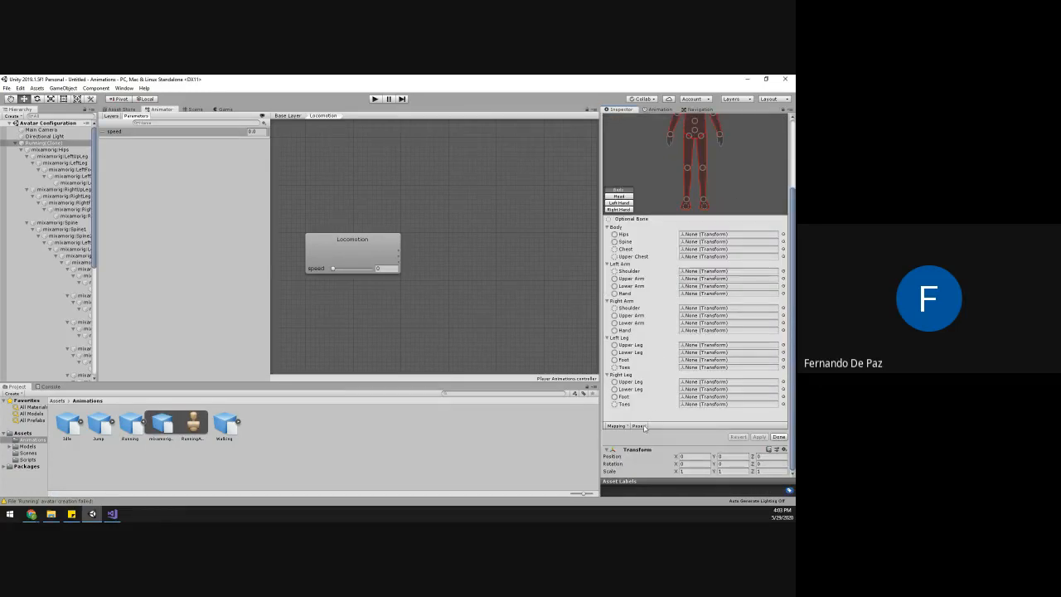
{"action": "left_click", "coordinate": [196, 110]}
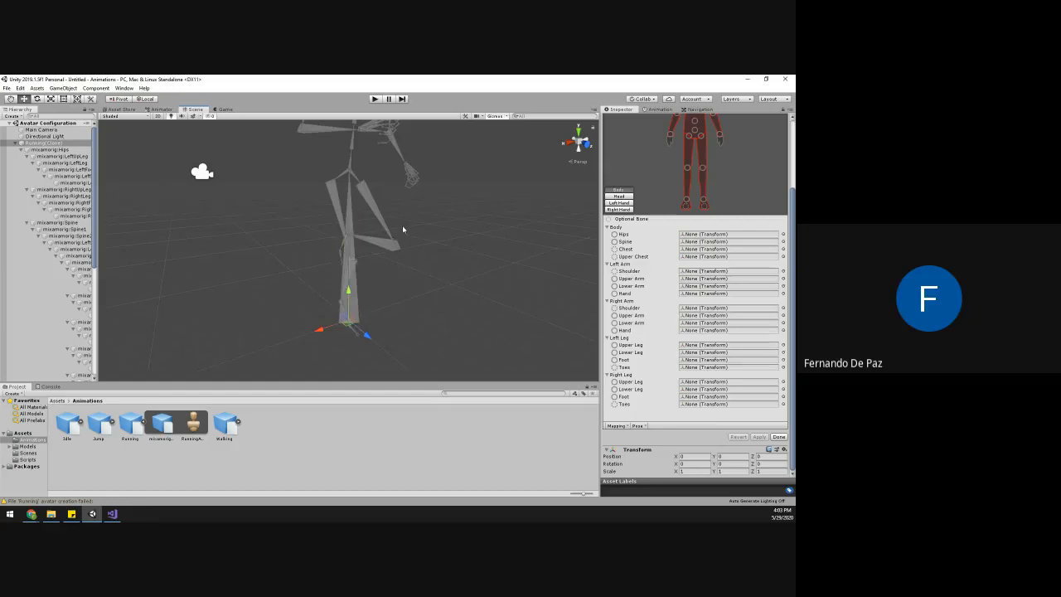
{"action": "left_click_drag", "start_coordinate": [464, 258], "coordinate": [284, 276], "text": "alt"}
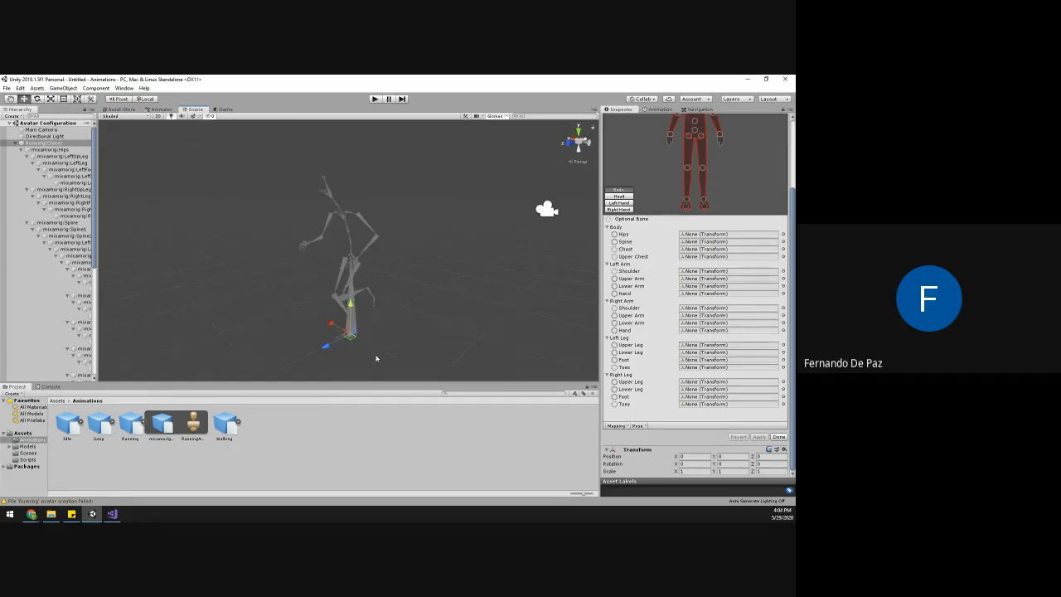
- Enforce the T-pose and clear the bone mapping in the Running file's avatar configuration, applying the changes and closing it
{"action": "left_click", "coordinate": [632, 425]}
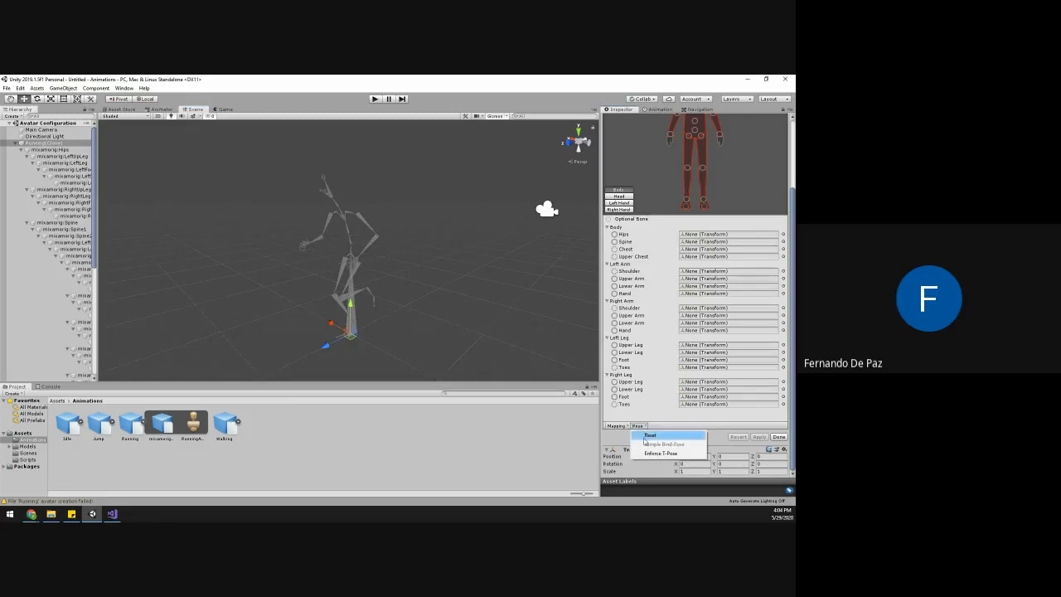
{"action": "left_click", "coordinate": [655, 451]}
{"action": "left_click", "coordinate": [620, 426]}
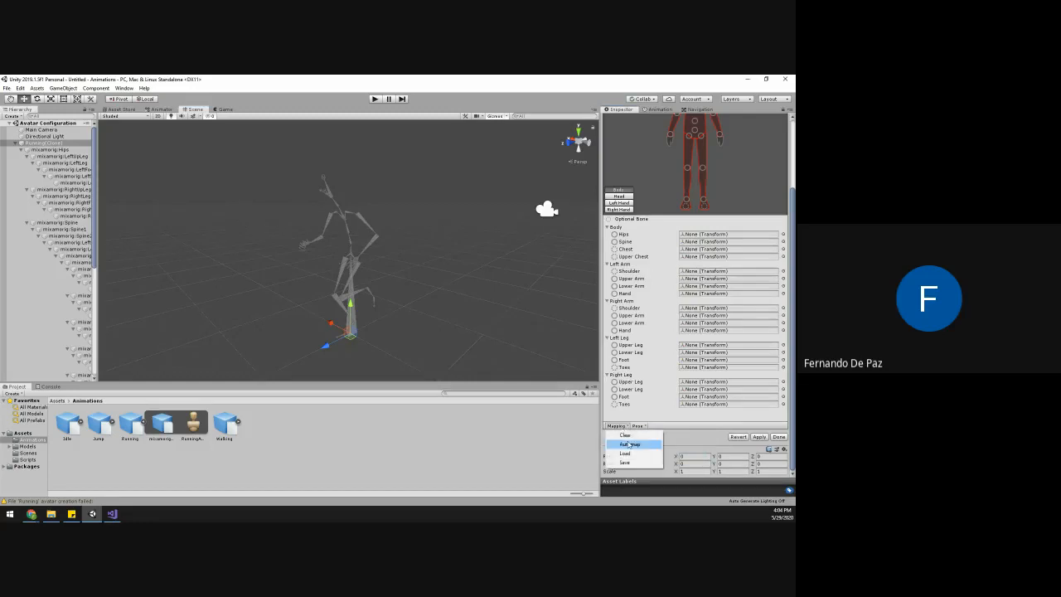
{"action": "left_click", "coordinate": [625, 435]}
{"action": "left_click", "coordinate": [621, 426]}
{"action": "left_click", "coordinate": [755, 440]}
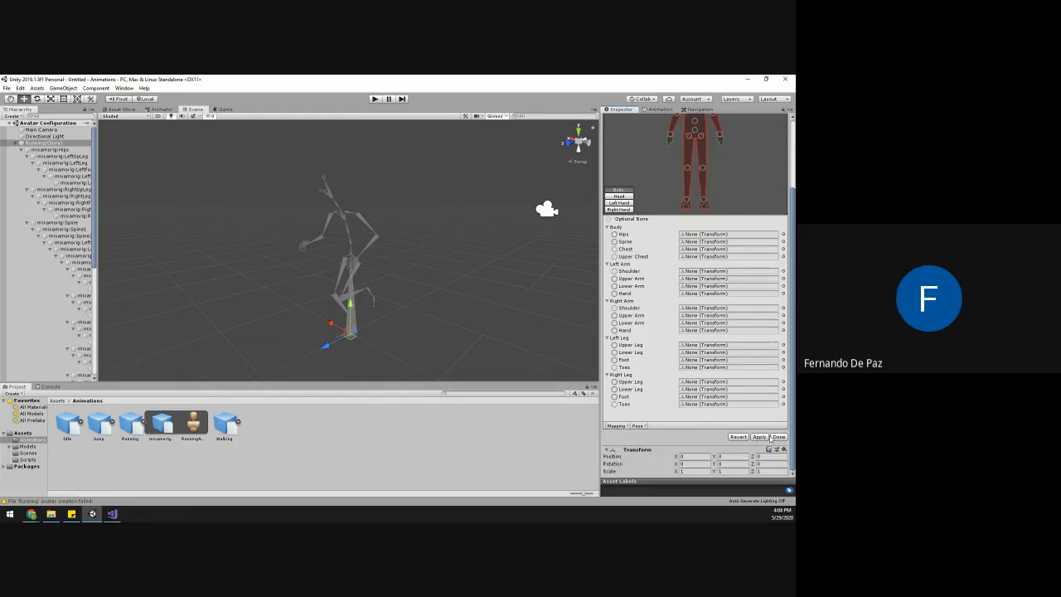
{"action": "left_click", "coordinate": [778, 437]}
{"action": "left_click", "coordinate": [456, 311]}
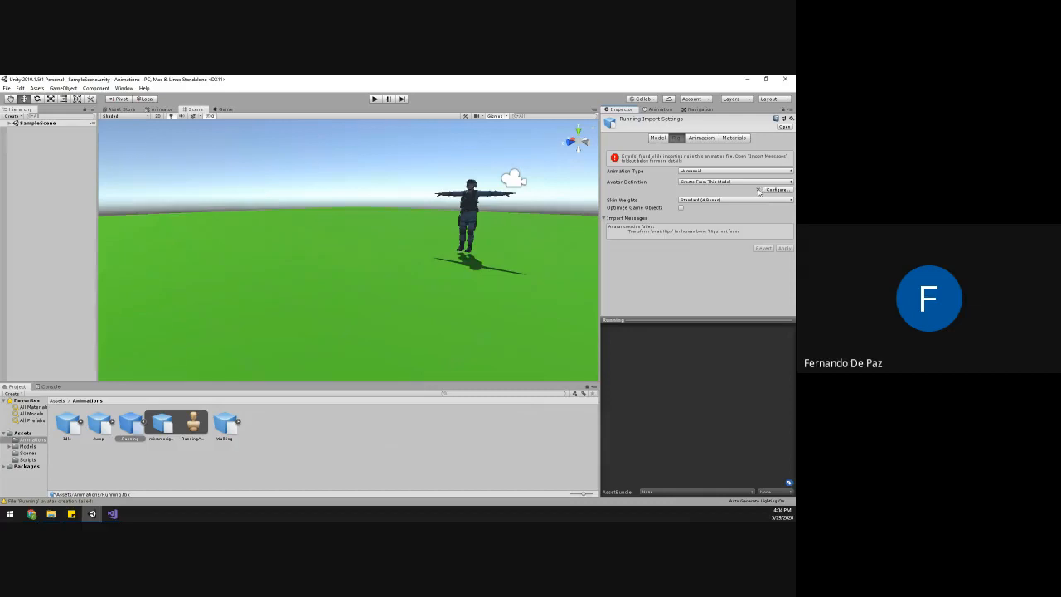
- Reapply Create From This Model as the Running file's avatar definition and turn on Optimize Game Objects
{"action": "left_click", "coordinate": [729, 182]}
{"action": "left_click", "coordinate": [718, 200]}
{"action": "left_click", "coordinate": [724, 183]}
{"action": "left_click", "coordinate": [719, 190]}
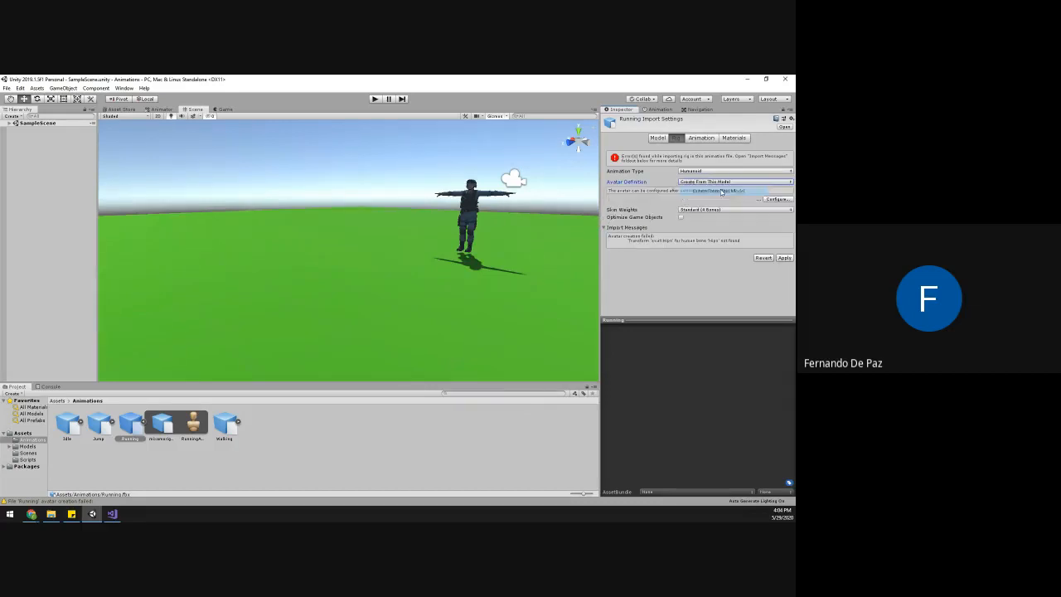
{"action": "left_click", "coordinate": [785, 260]}
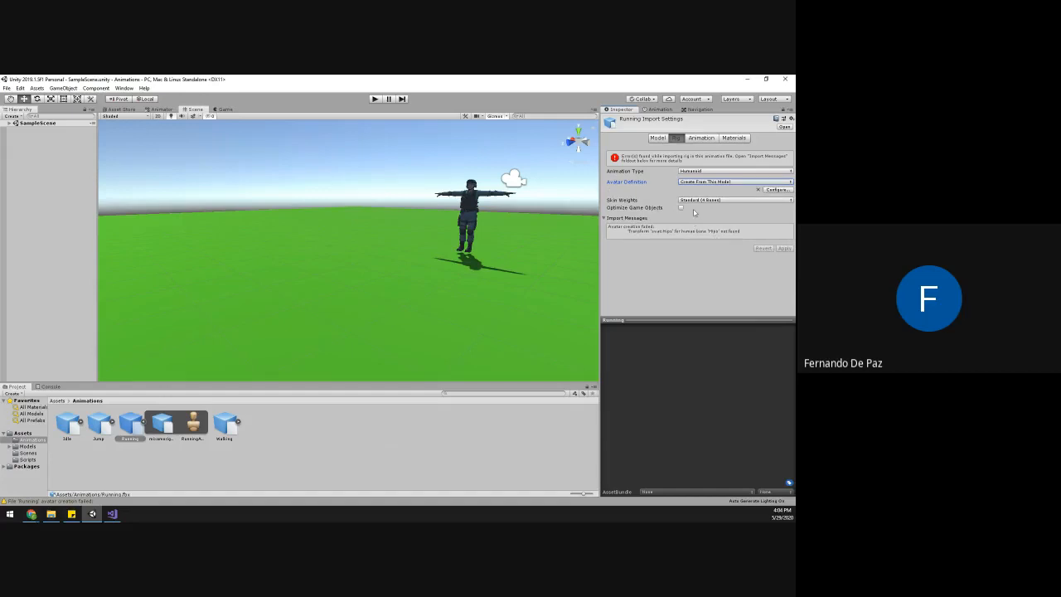
{"action": "left_click", "coordinate": [680, 207]}
{"action": "left_click", "coordinate": [781, 256]}
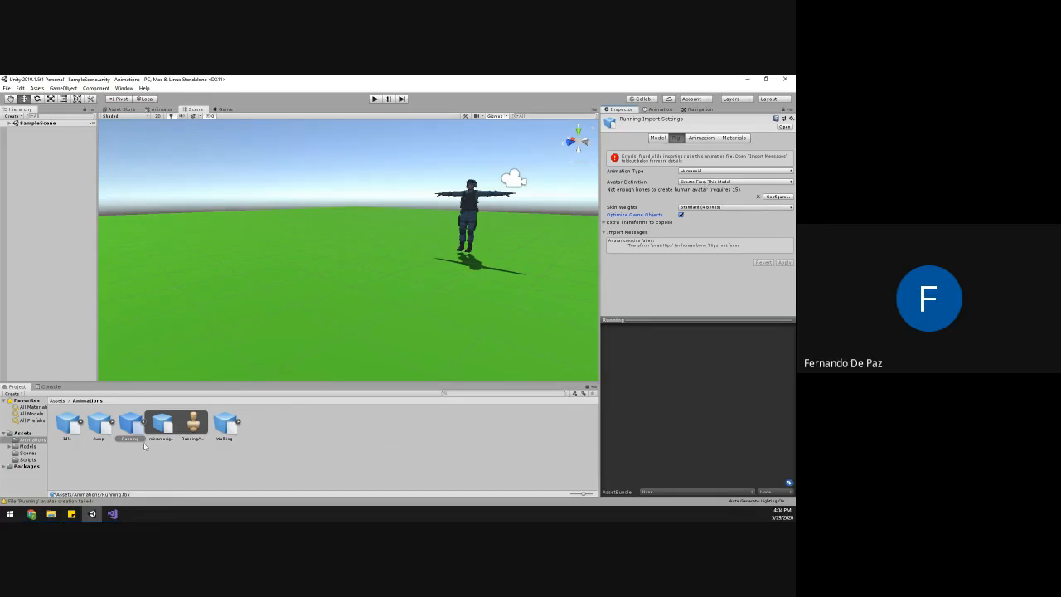
- Look through the sub-assets and rig import settings of the Running, Jump, Idle and Walking files
{"action": "left_click", "coordinate": [144, 423]}
{"action": "left_click", "coordinate": [143, 425]}
{"action": "left_click", "coordinate": [193, 426]}
{"action": "left_click", "coordinate": [130, 426]}
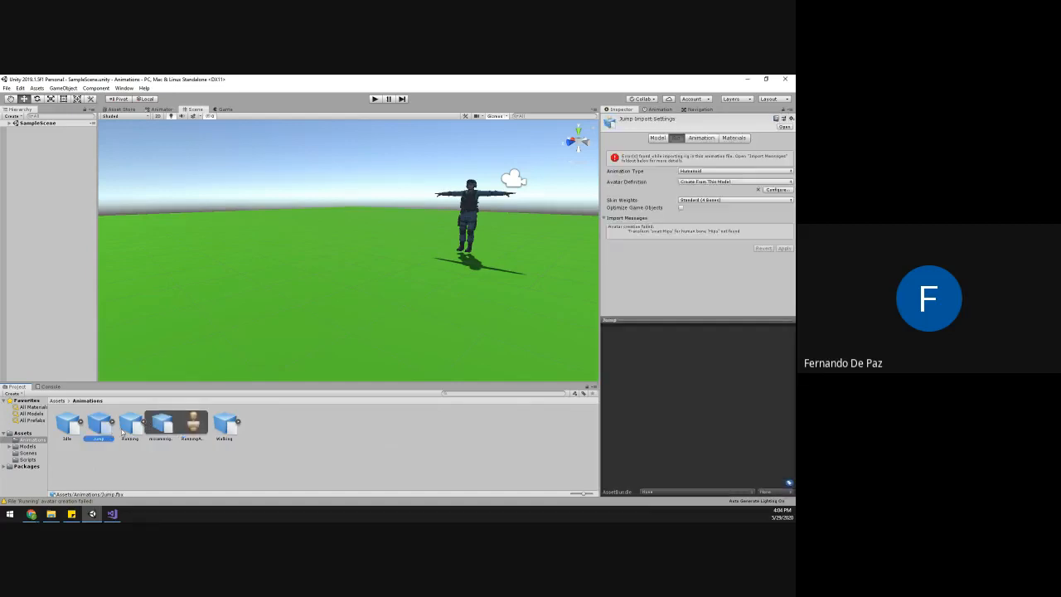
{"action": "left_click", "coordinate": [86, 429]}
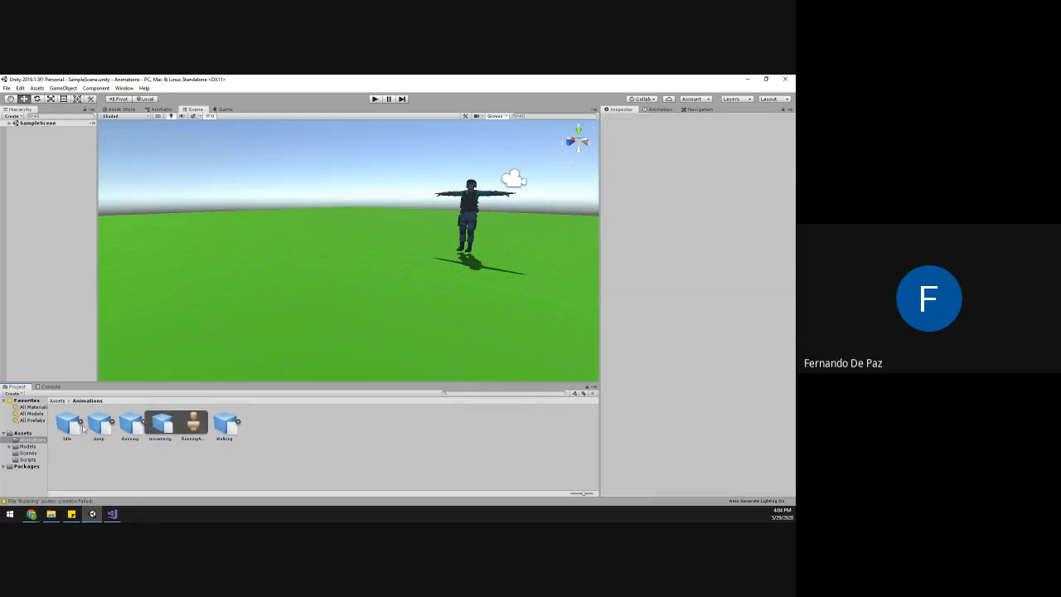
{"action": "left_click", "coordinate": [82, 424]}
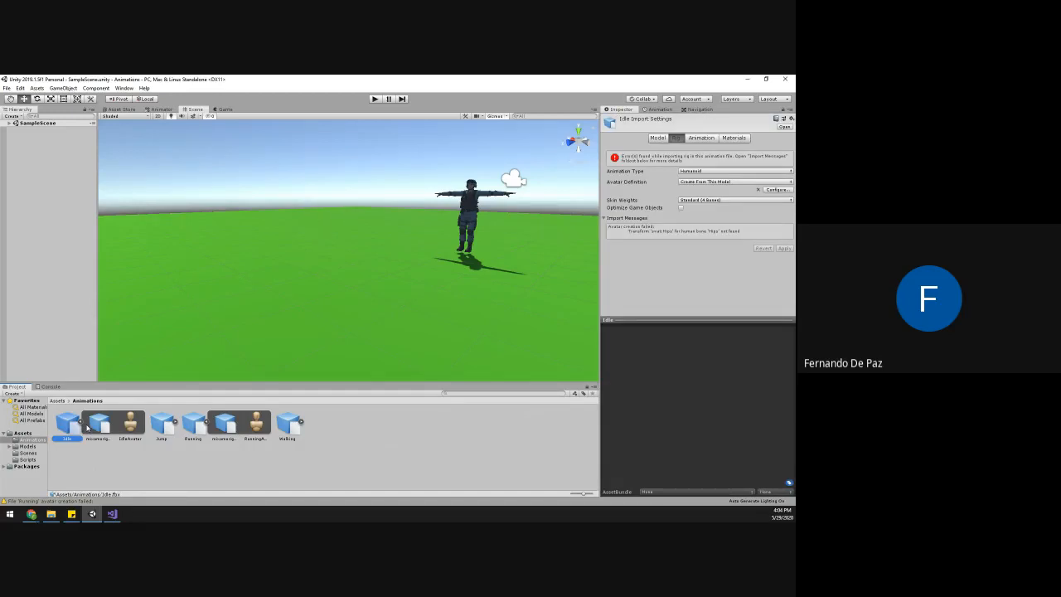
{"action": "left_click", "coordinate": [83, 423]}
{"action": "left_click", "coordinate": [142, 424]}
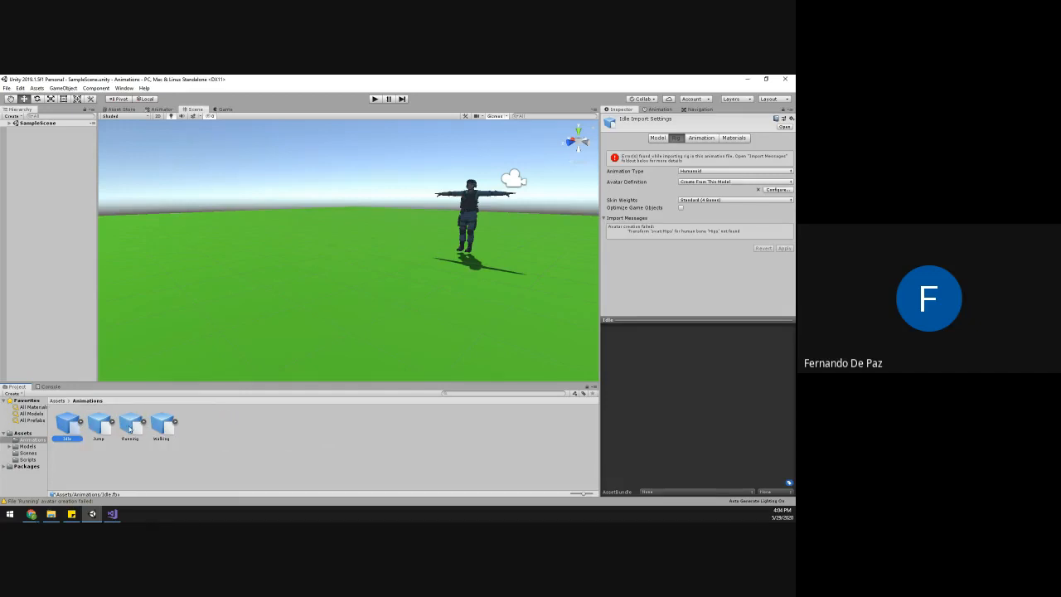
{"action": "left_click", "coordinate": [164, 432]}
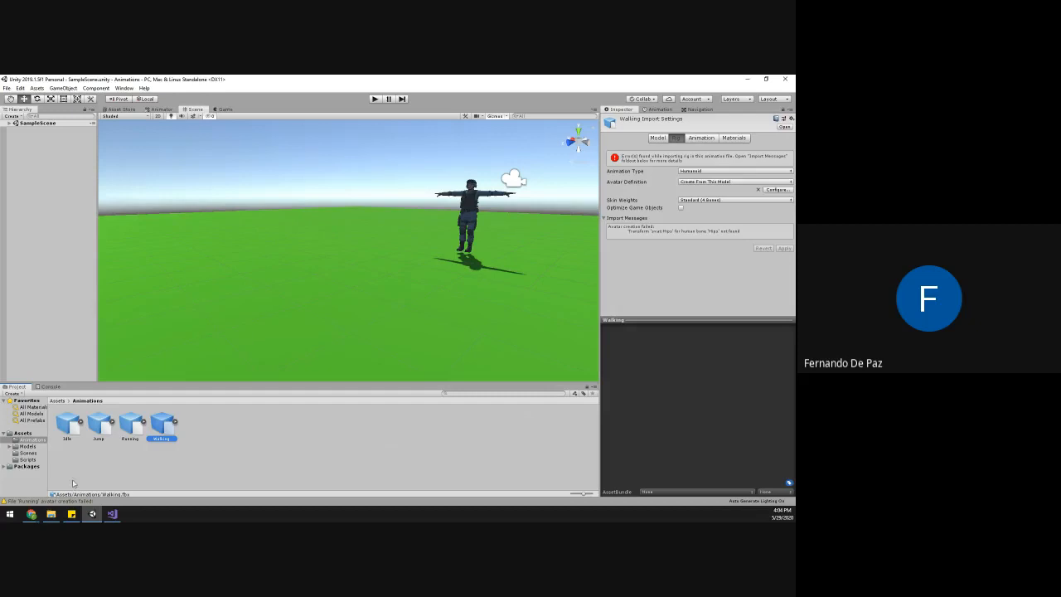
- Turn on Optimize Game Objects for all four animation files, with a Humanoid rig and Create From This Model, and apply
{"action": "left_click", "coordinate": [69, 426], "text": "shift"}
{"action": "left_click", "coordinate": [681, 210]}
{"action": "left_click", "coordinate": [694, 202]}
{"action": "left_click", "coordinate": [694, 211]}
{"action": "left_click", "coordinate": [700, 182]}
{"action": "left_click", "coordinate": [698, 189]}
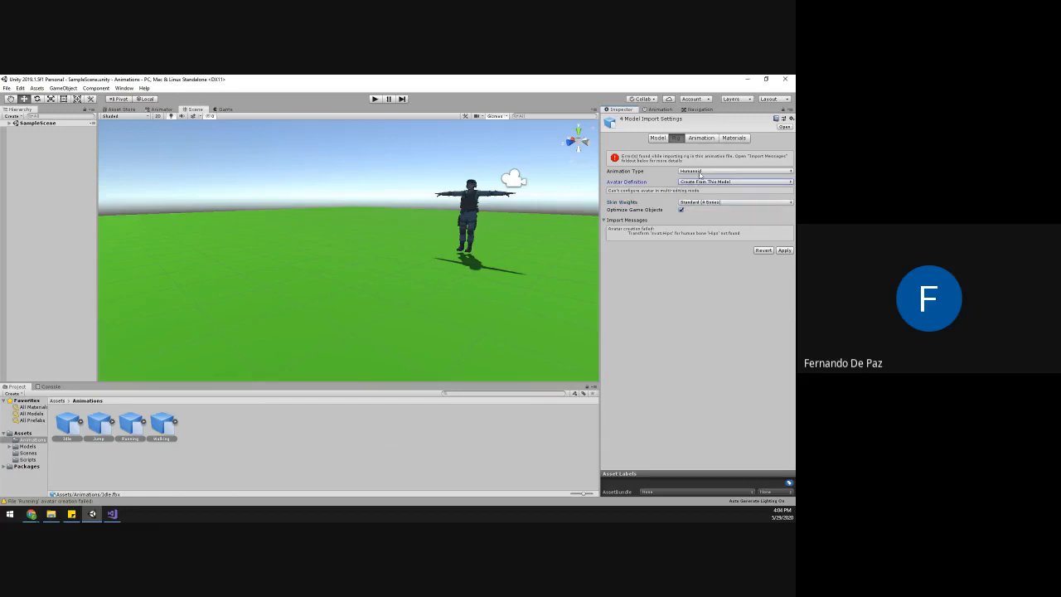
{"action": "left_click", "coordinate": [700, 170]}
{"action": "left_click", "coordinate": [702, 207]}
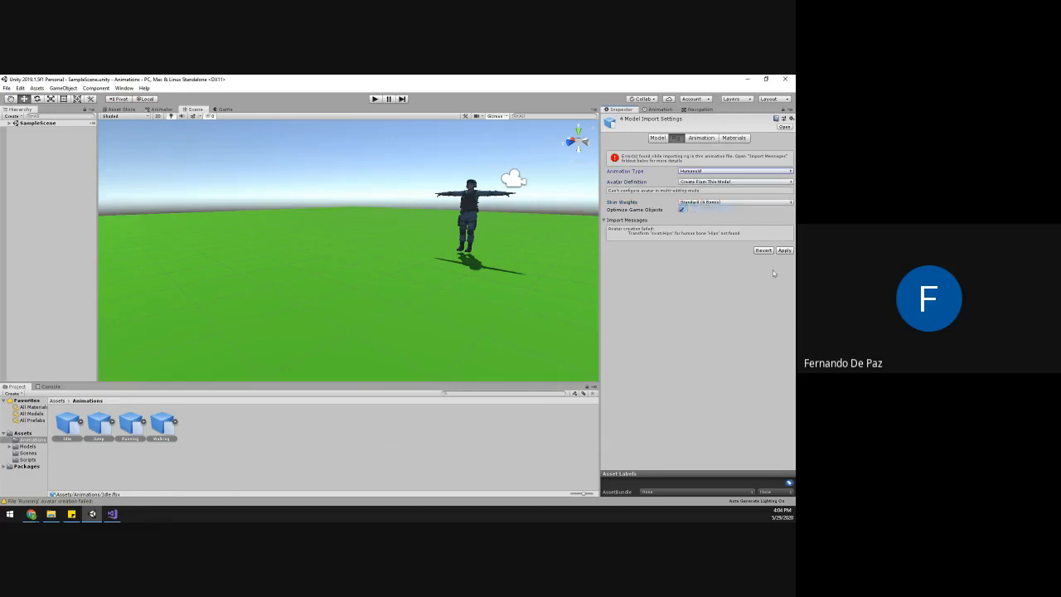
{"action": "left_click", "coordinate": [781, 251]}
- Check the Walking file's animation import settings and its rig import messages
{"action": "left_click", "coordinate": [162, 424]}
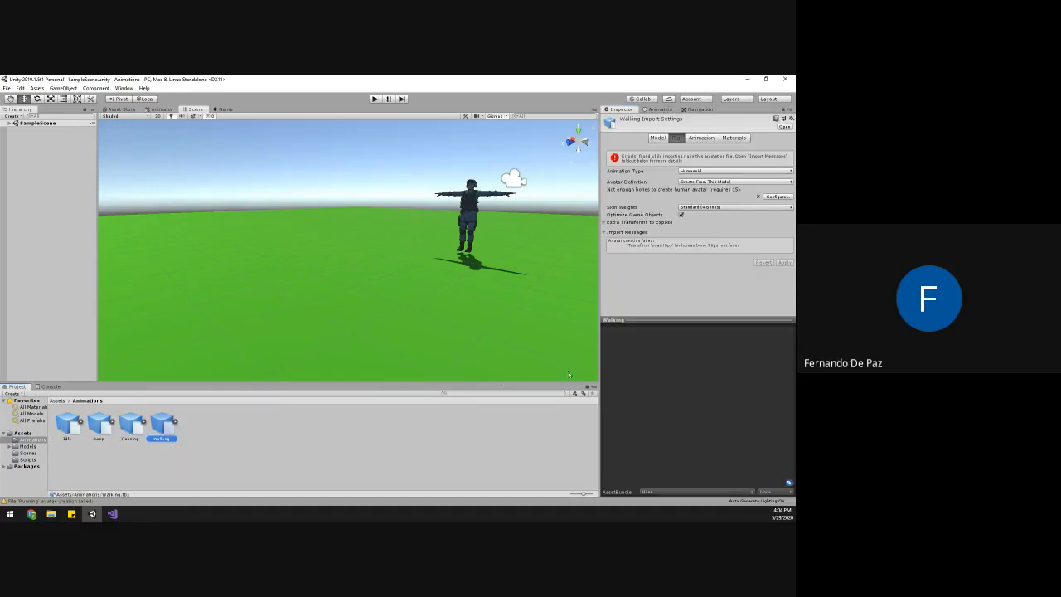
{"action": "left_click", "coordinate": [704, 137]}
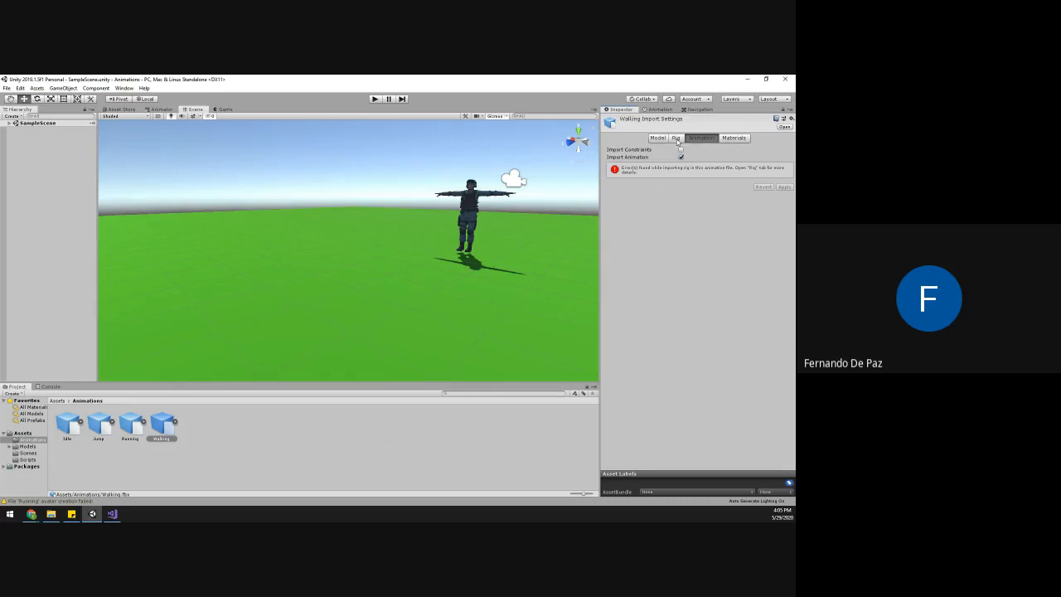
{"action": "left_click", "coordinate": [676, 139]}
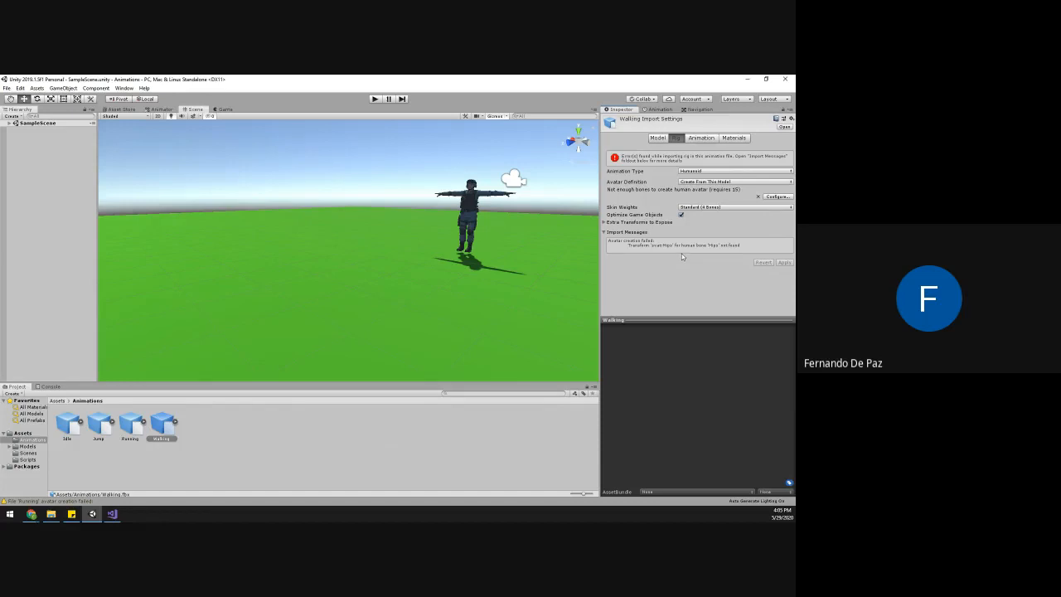
- Open the Walking file's avatar configuration and assign mixamorig:Hips to the Hips bone
{"action": "left_click", "coordinate": [769, 197]}
{"action": "left_click_drag", "start_coordinate": [373, 292], "coordinate": [401, 289], "text": "alt"}
{"action": "left_click", "coordinate": [50, 149]}
{"action": "left_click_drag", "start_coordinate": [115, 183], "coordinate": [682, 320]}
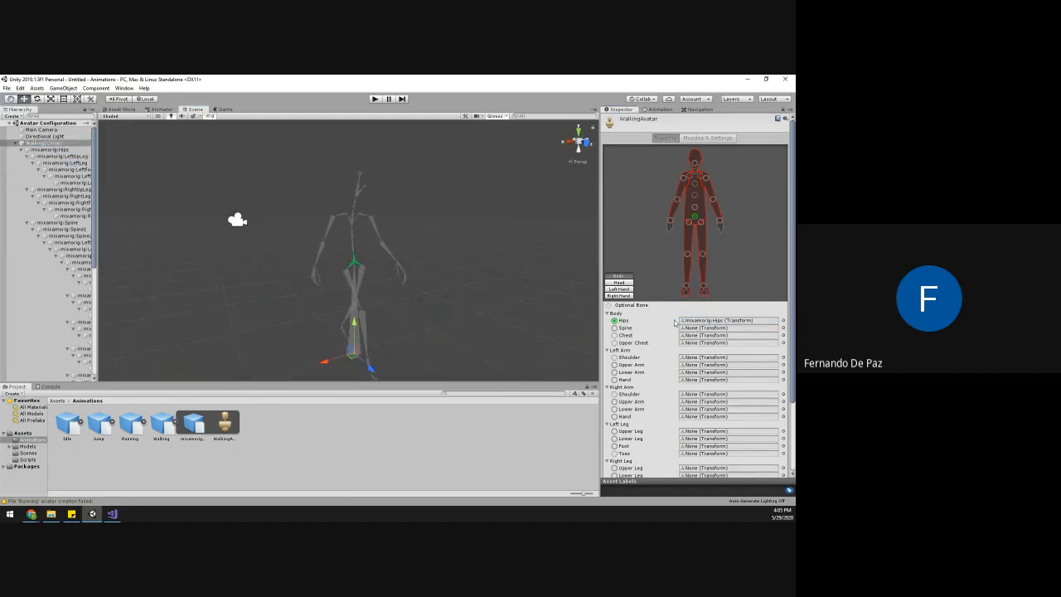
{"action": "left_click", "coordinate": [696, 220]}
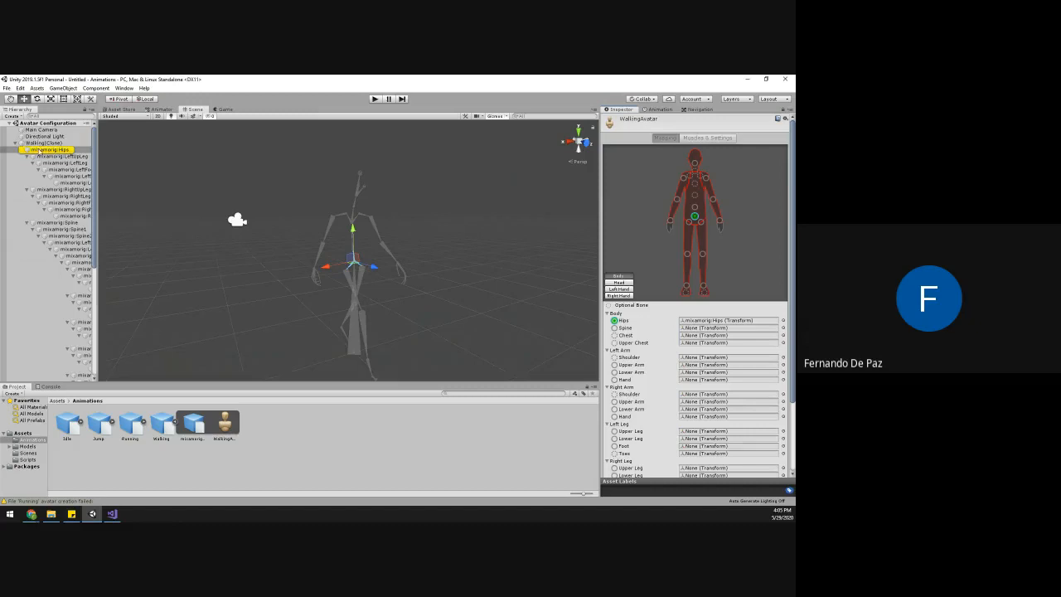
{"action": "right_click", "coordinate": [37, 150]}
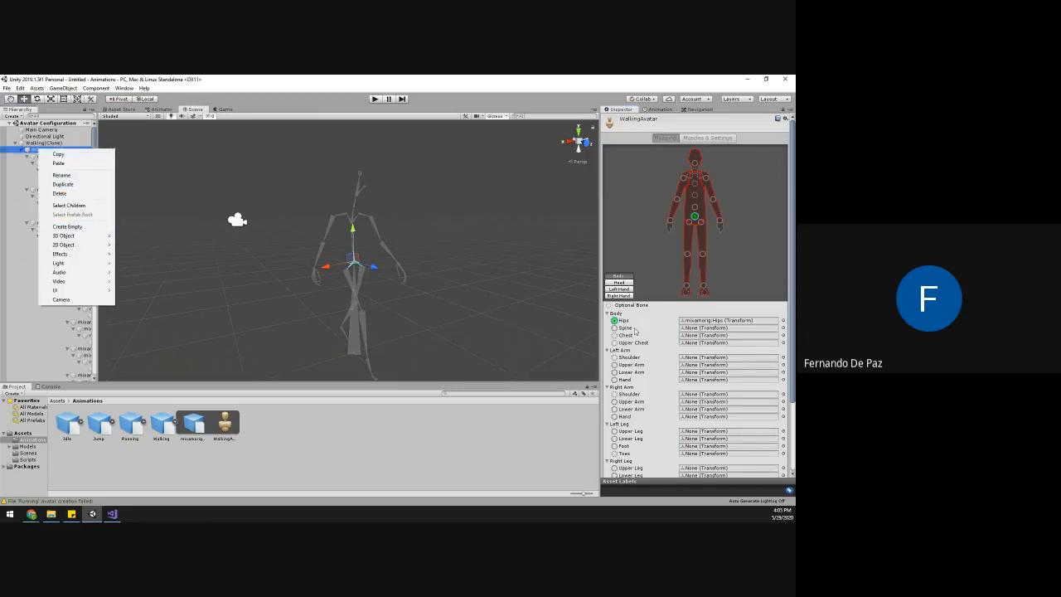
{"action": "left_click", "coordinate": [703, 330]}
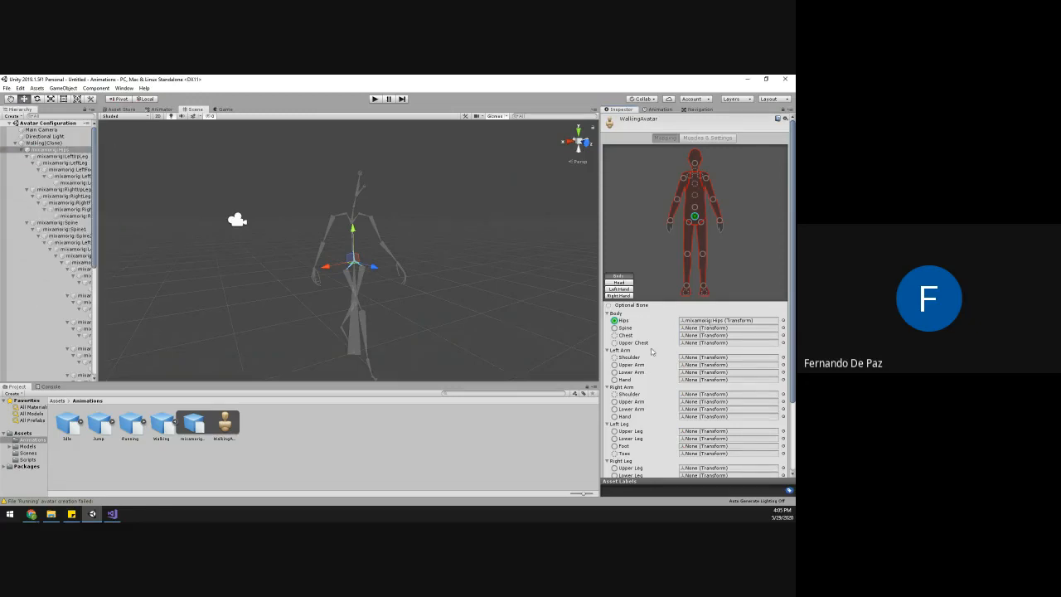
- Automap the Walking avatar's bones, enforce the T-pose, and apply and close the configuration
{"action": "scroll", "coordinate": [652, 352], "scroll_direction": "down", "scroll_amount": 3}
{"action": "left_click", "coordinate": [622, 426]}
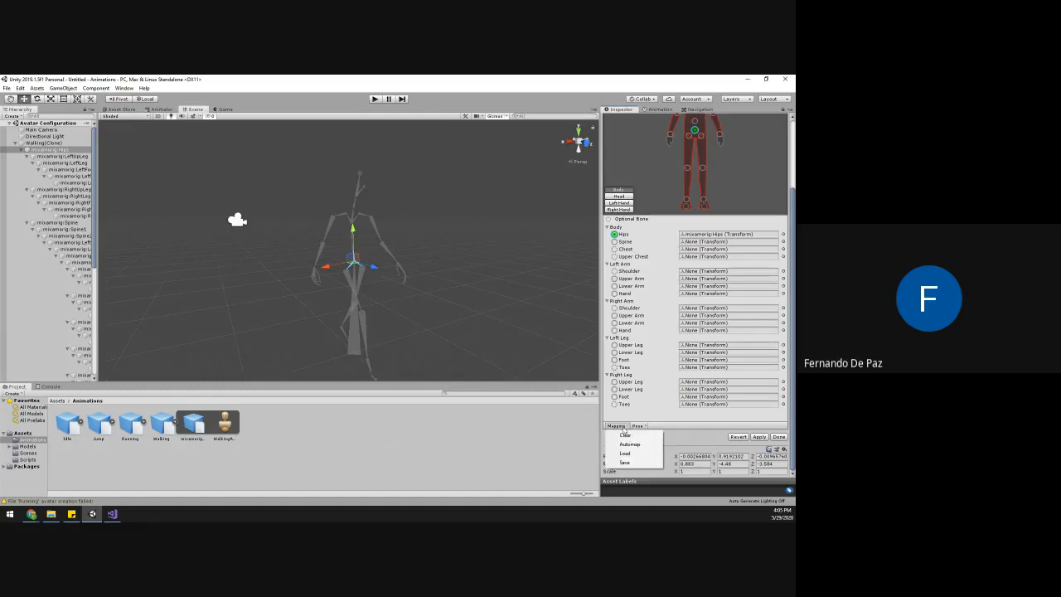
{"action": "left_click", "coordinate": [629, 444]}
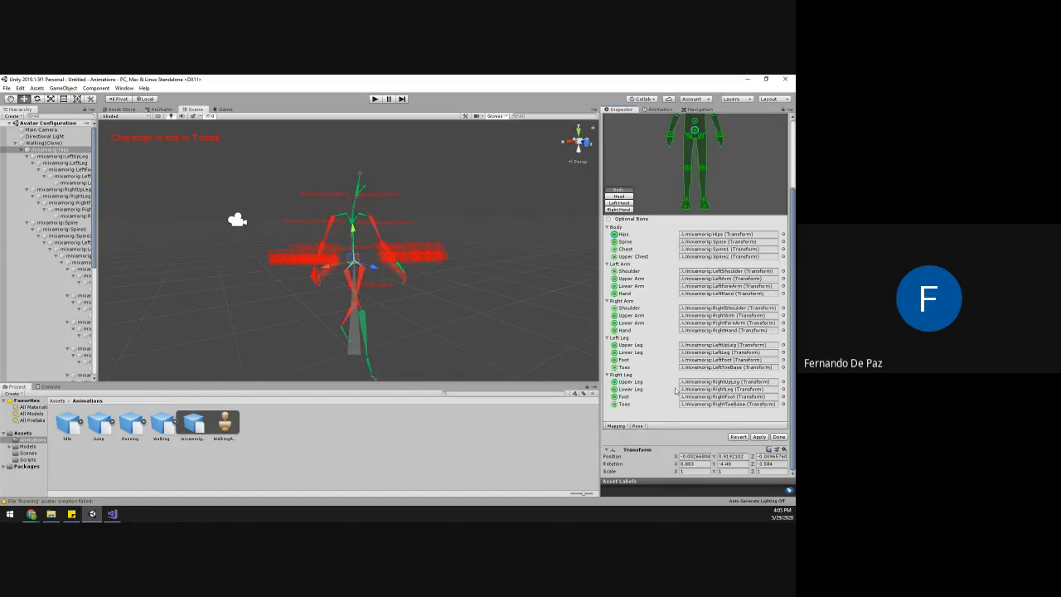
{"action": "left_click", "coordinate": [637, 426]}
{"action": "left_click", "coordinate": [654, 454]}
{"action": "left_click_drag", "start_coordinate": [482, 297], "coordinate": [506, 333], "text": "alt"}
{"action": "left_click", "coordinate": [764, 439]}
{"action": "left_click", "coordinate": [777, 439]}
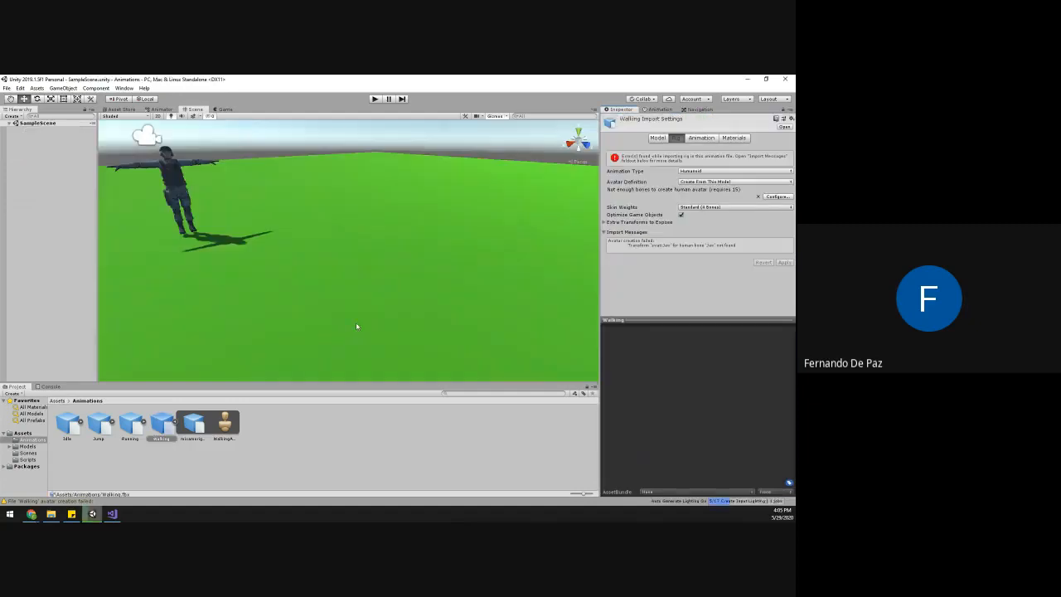
- Reopen the Walking avatar configuration to examine its bone mapping and pose, close it, and check the file's model and rig settings
{"action": "right_click_drag", "start_coordinate": [298, 293], "coordinate": [533, 253]}
{"action": "left_click", "coordinate": [778, 197]}
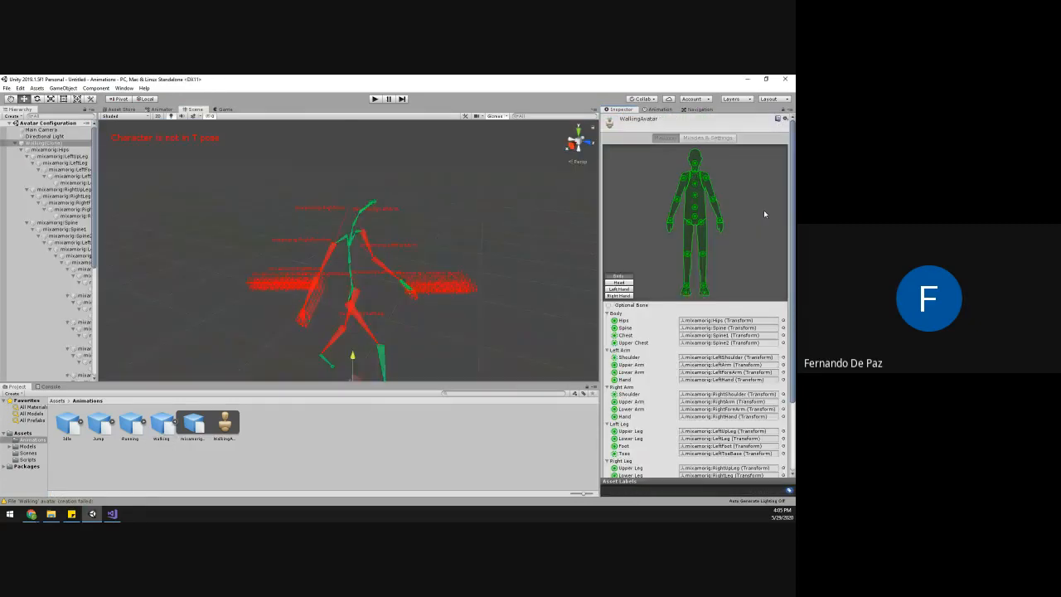
{"action": "mouse_move", "coordinate": [464, 298]}
{"action": "left_mouse_down", "text": "alt"}
{"action": "mouse_move", "coordinate": [440, 315]}
{"action": "mouse_move", "coordinate": [420, 227]}
{"action": "mouse_move", "coordinate": [361, 261]}
{"action": "mouse_move", "coordinate": [500, 277]}
{"action": "mouse_move", "coordinate": [456, 260]}
{"action": "mouse_move", "coordinate": [363, 270]}
{"action": "mouse_move", "coordinate": [477, 284]}
{"action": "left_mouse_up", "text": "alt"}
{"action": "scroll", "coordinate": [694, 382], "scroll_direction": "down", "scroll_amount": 3}
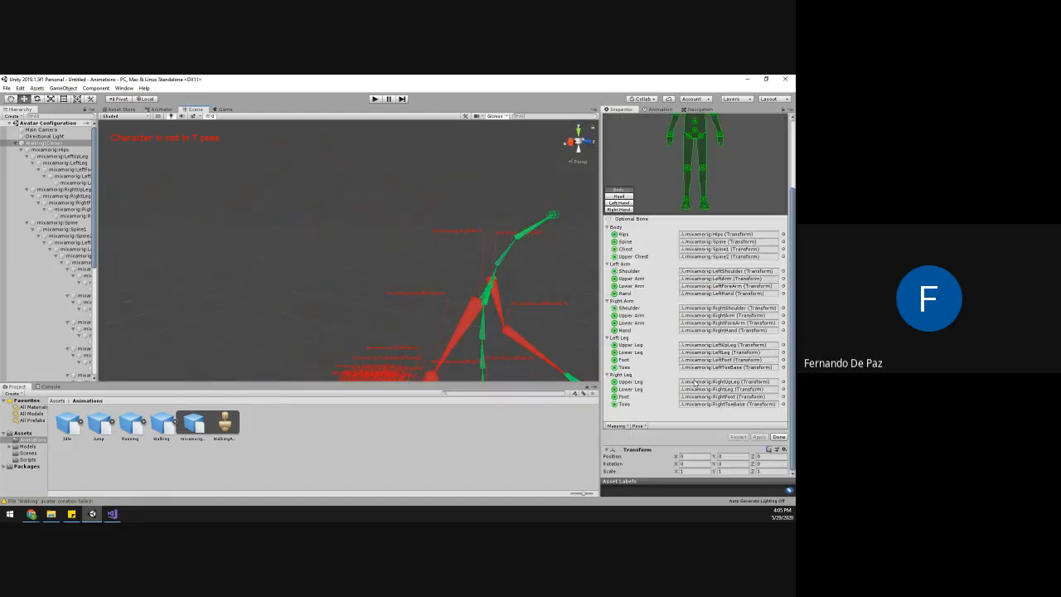
{"action": "scroll", "coordinate": [672, 135], "scroll_direction": "up", "scroll_amount": 3}
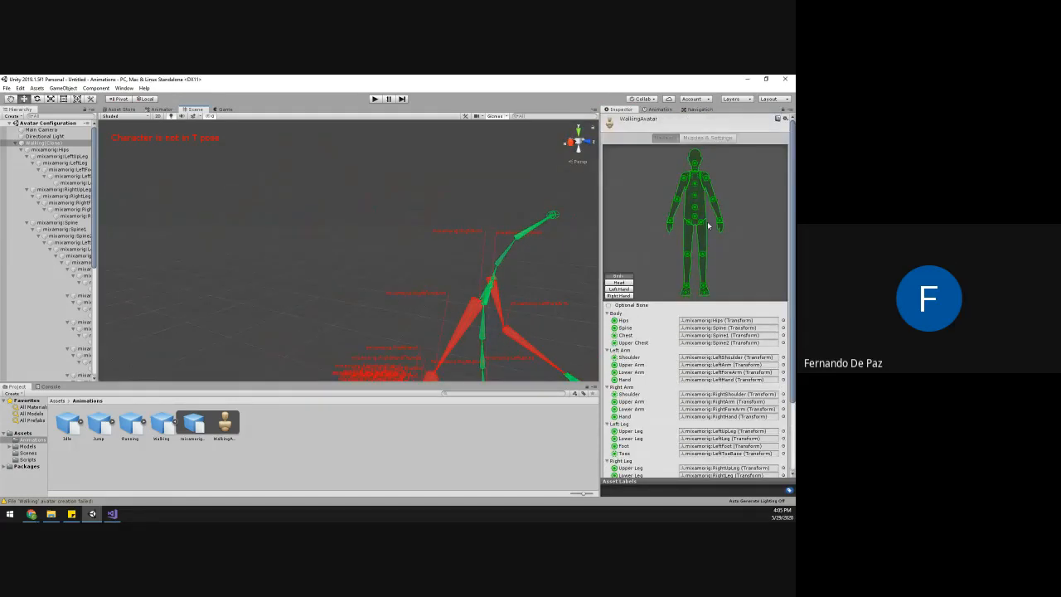
{"action": "scroll", "coordinate": [708, 226], "scroll_direction": "down", "scroll_amount": 3}
{"action": "left_click", "coordinate": [777, 436]}
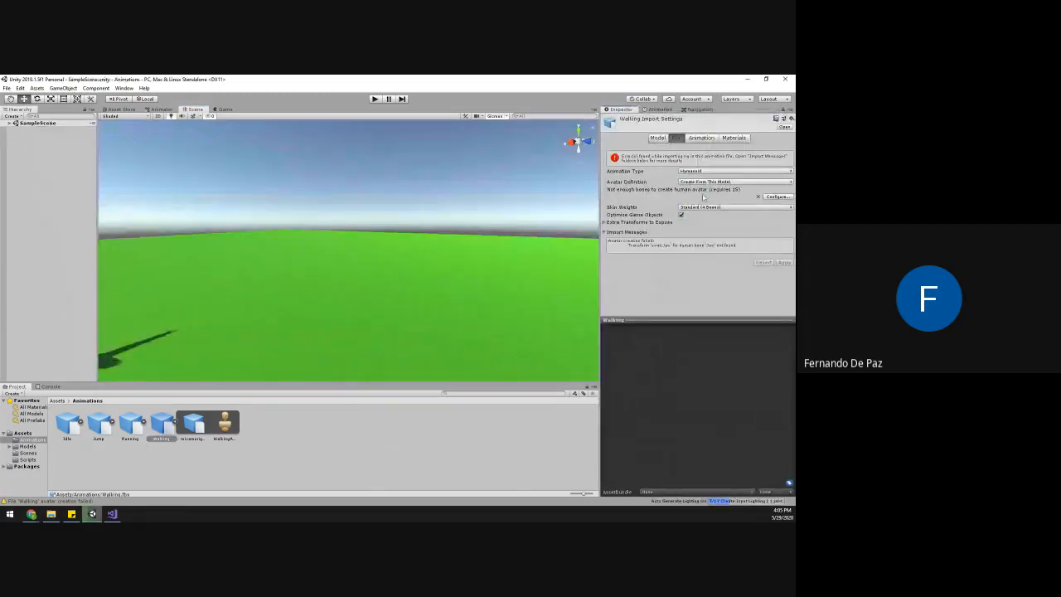
{"action": "left_click", "coordinate": [655, 138]}
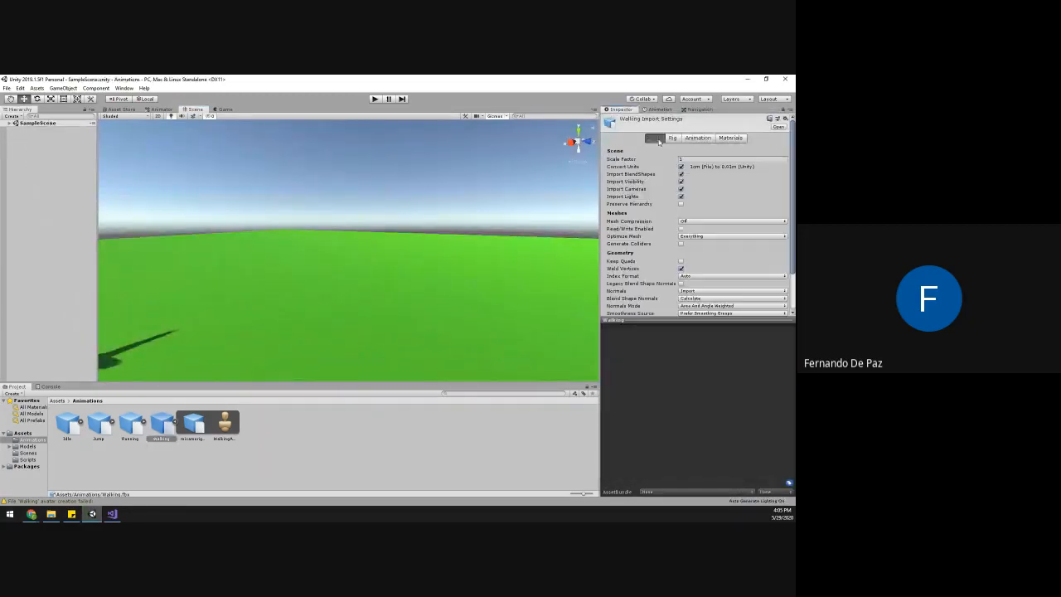
{"action": "left_click", "coordinate": [672, 140]}
- Reimport all four animation files and show them in Explorer
{"action": "left_click", "coordinate": [174, 424]}
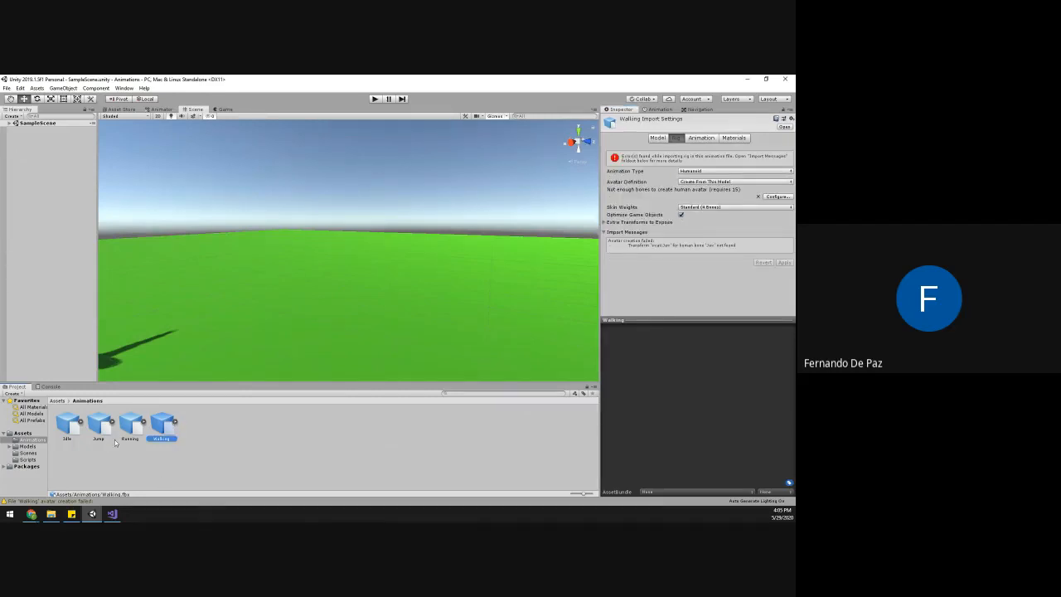
{"action": "left_click", "coordinate": [67, 432], "text": "shift"}
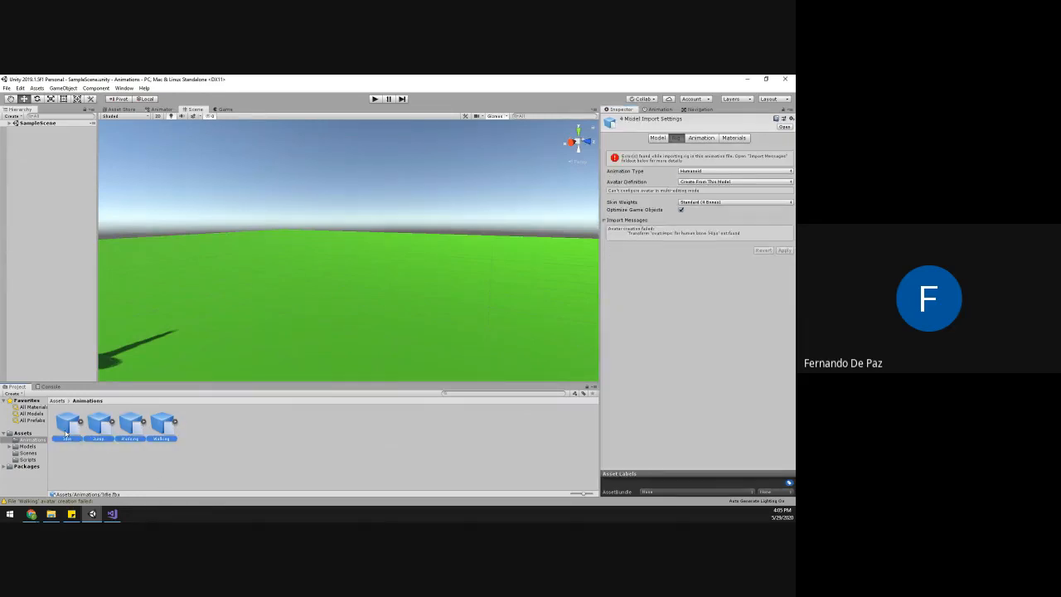
{"action": "right_click", "coordinate": [67, 431]}
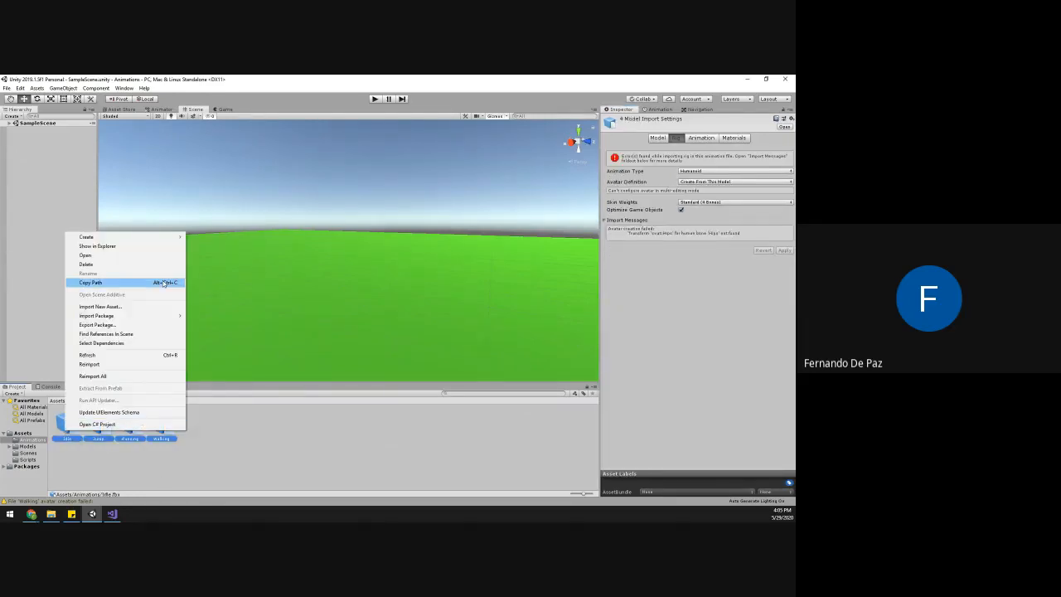
{"action": "left_click", "coordinate": [114, 365]}
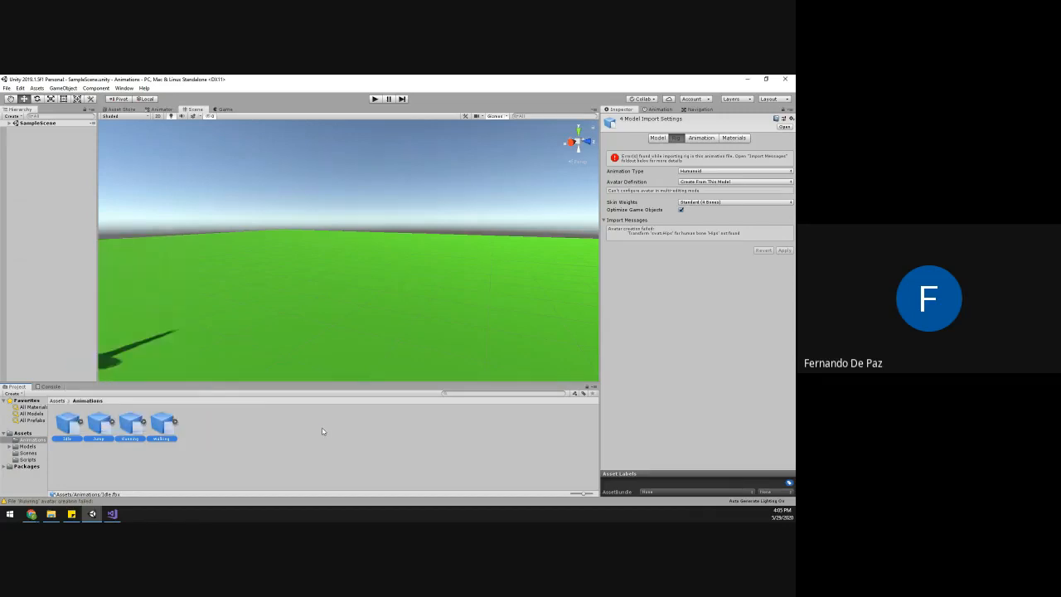
{"action": "right_click", "coordinate": [152, 439]}
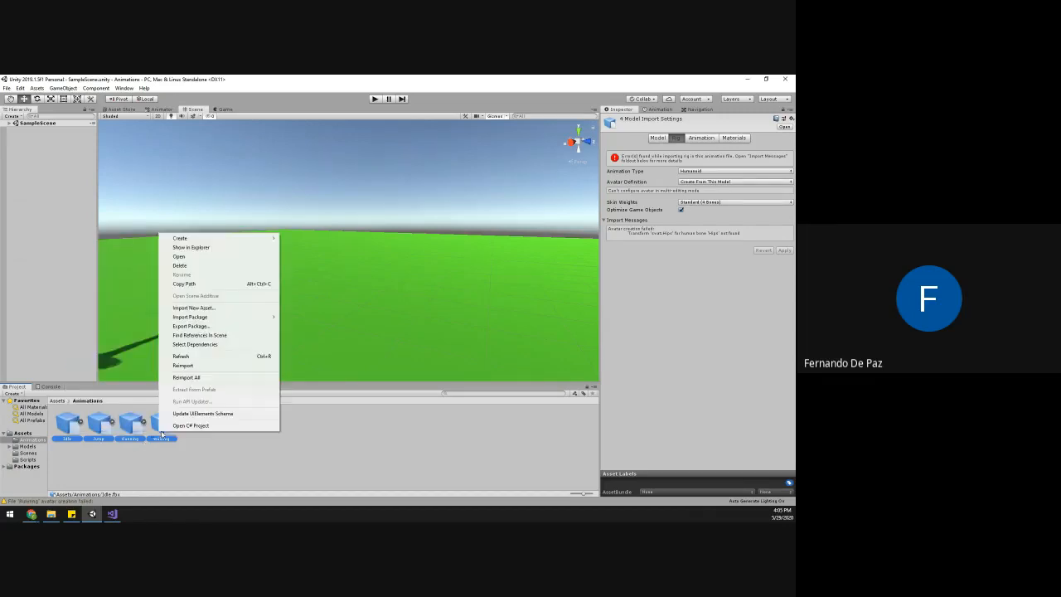
{"action": "left_click", "coordinate": [203, 247]}
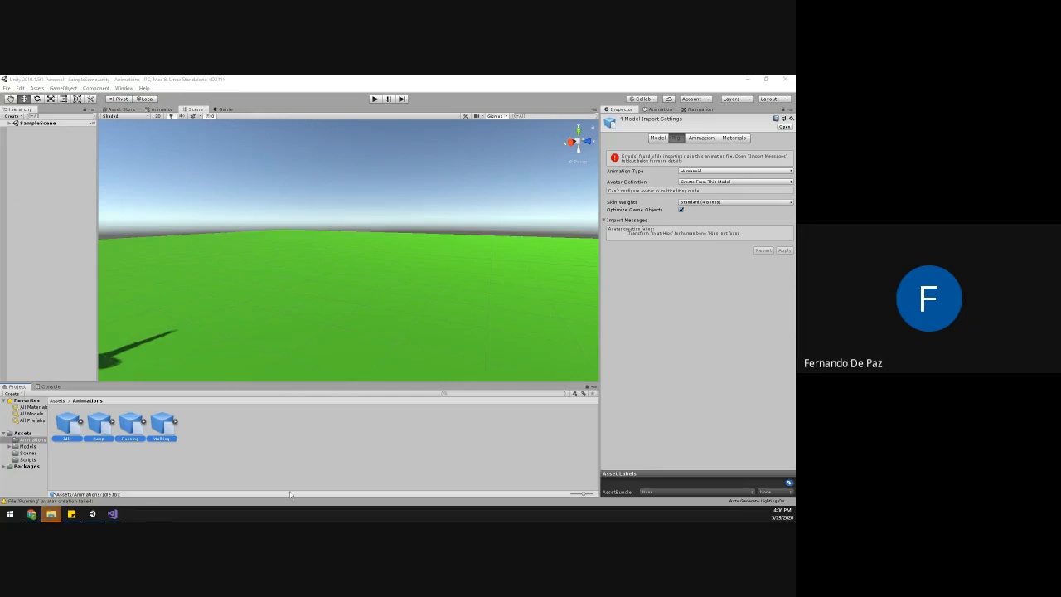
- Check the rig settings of the Idle, Jump, Running and Walking animation files one by one
{"action": "left_click", "coordinate": [271, 466]}
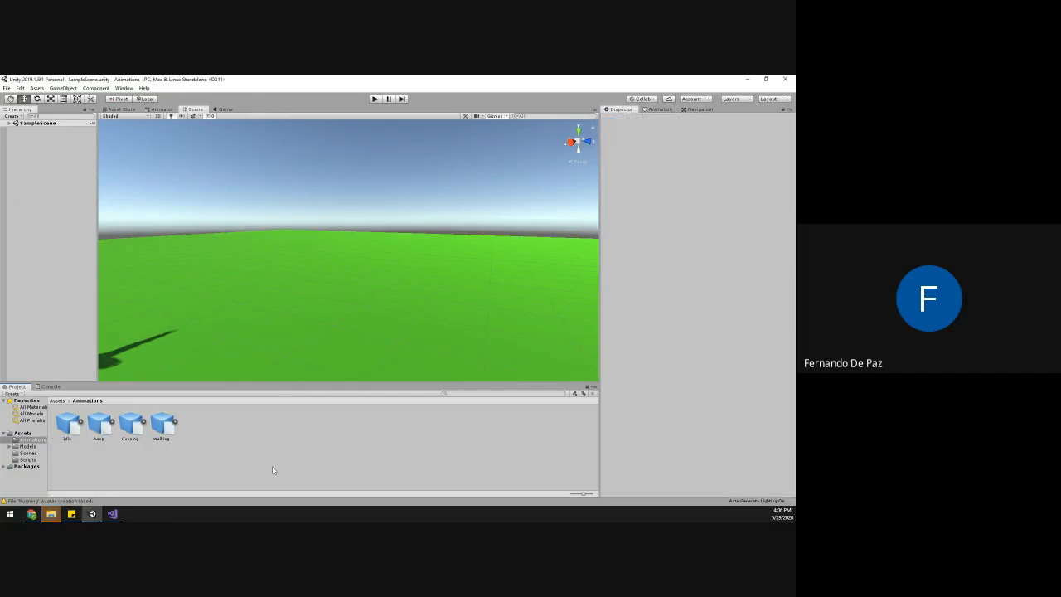
{"action": "left_click", "coordinate": [61, 428]}
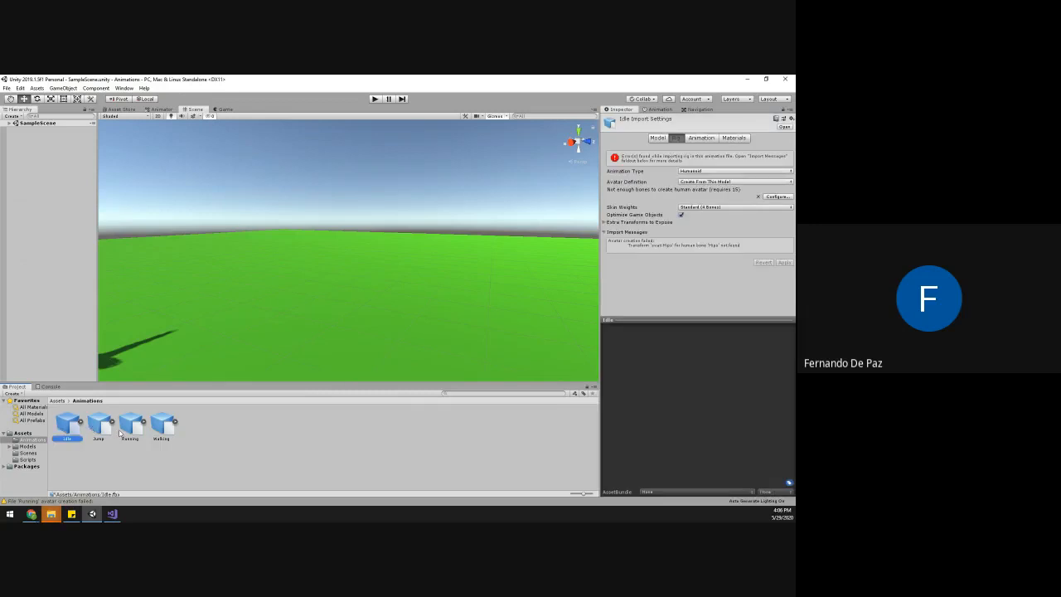
{"action": "left_click", "coordinate": [107, 430]}
{"action": "left_click", "coordinate": [130, 426]}
{"action": "left_click", "coordinate": [162, 429]}
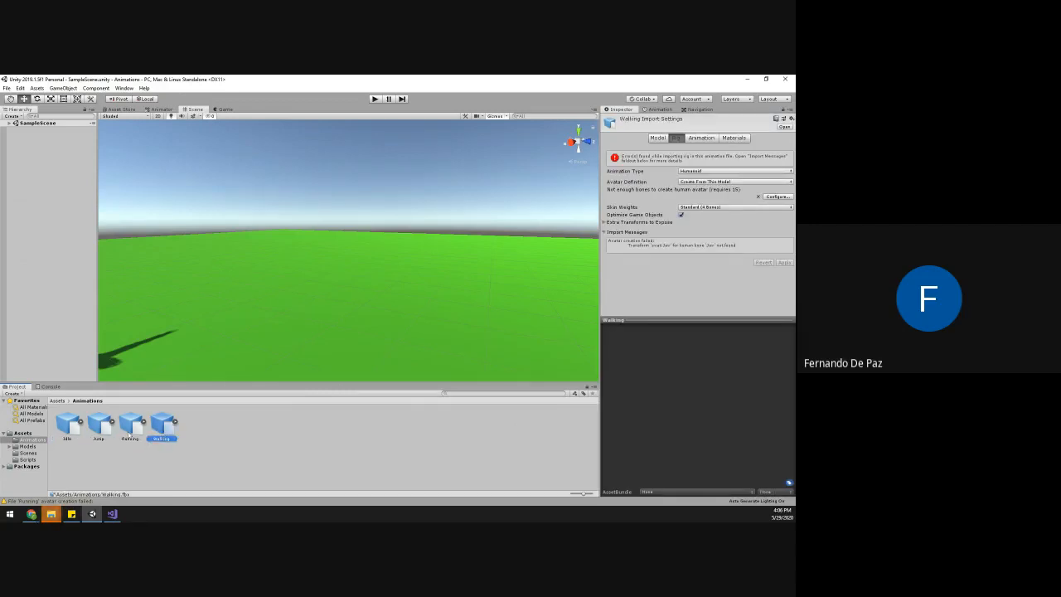
{"action": "left_click", "coordinate": [70, 426], "text": "shift"}
- Open the Models folder and check the rig settings of the ybot model
{"action": "left_click", "coordinate": [58, 401]}
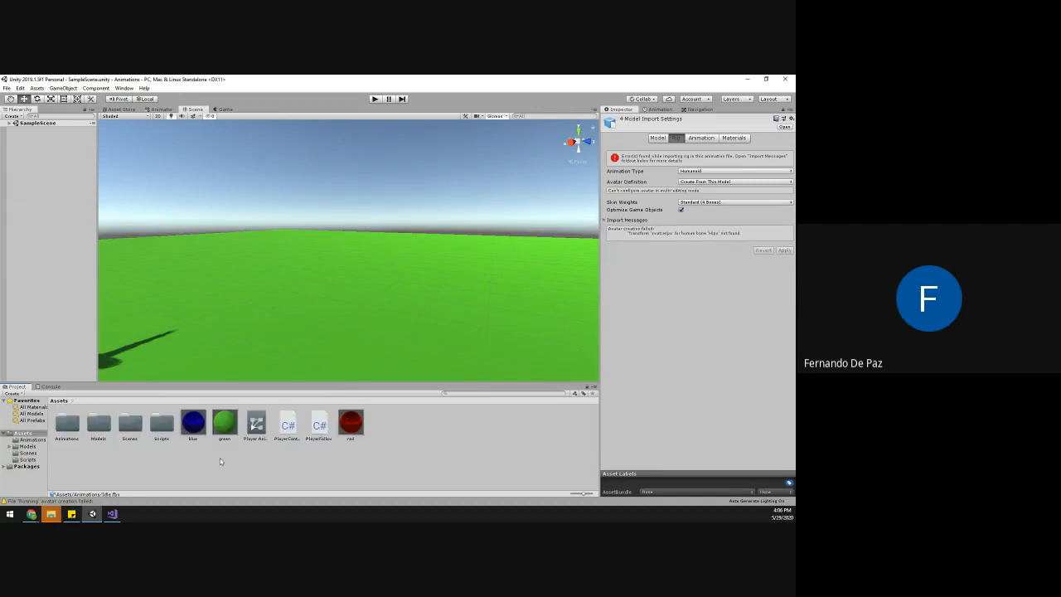
{"action": "left_click", "coordinate": [123, 427]}
{"action": "double_click", "coordinate": [100, 427]}
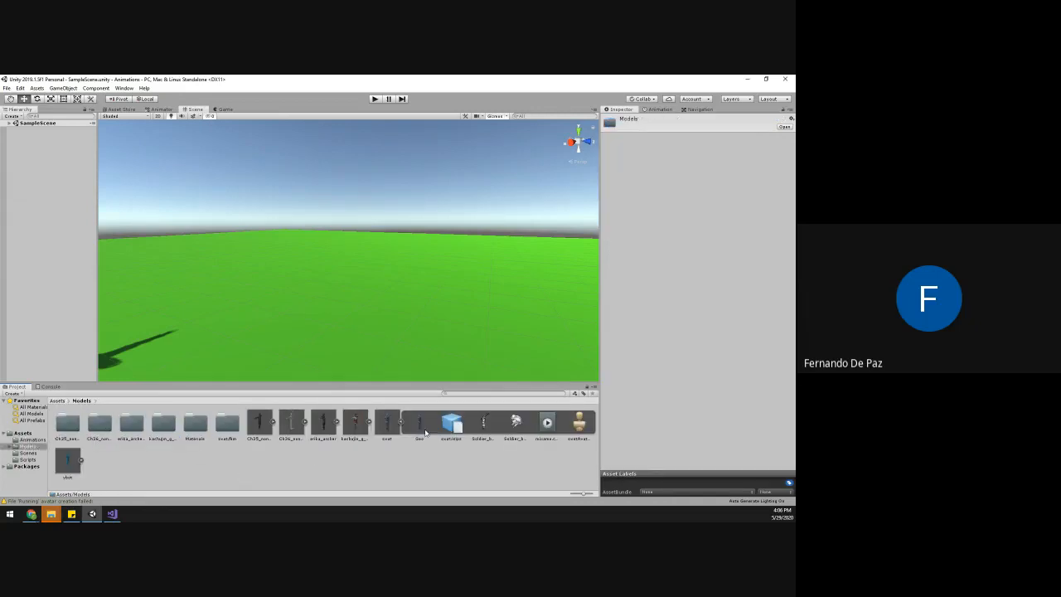
{"action": "left_click", "coordinate": [399, 423]}
{"action": "left_click", "coordinate": [413, 423]}
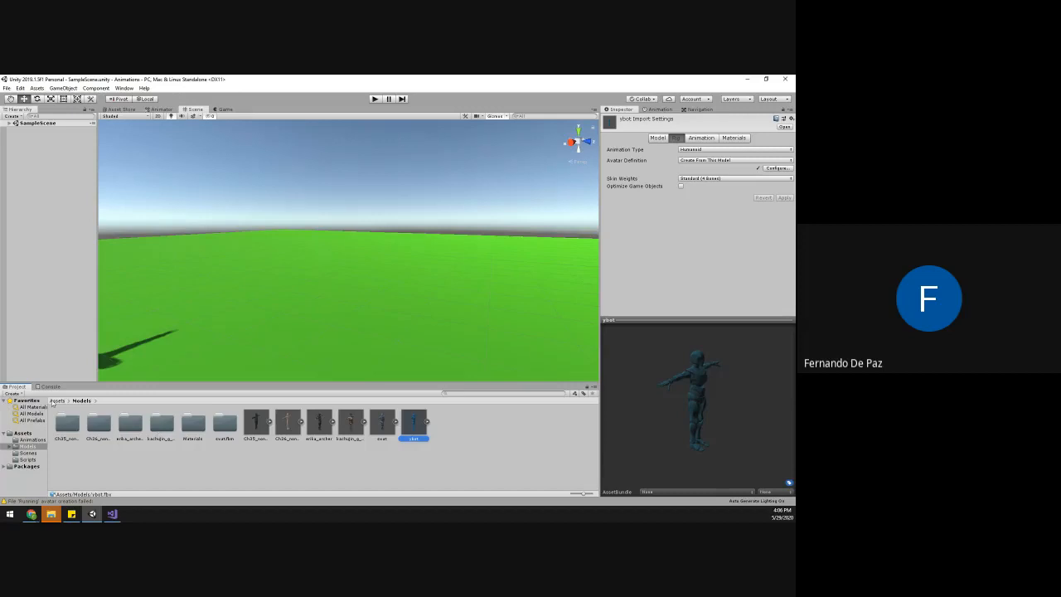
- Set the avatar definition of all four animation files to Copy From Other Avatar with ybotAvatar as source, and apply it
{"action": "left_click", "coordinate": [58, 401]}
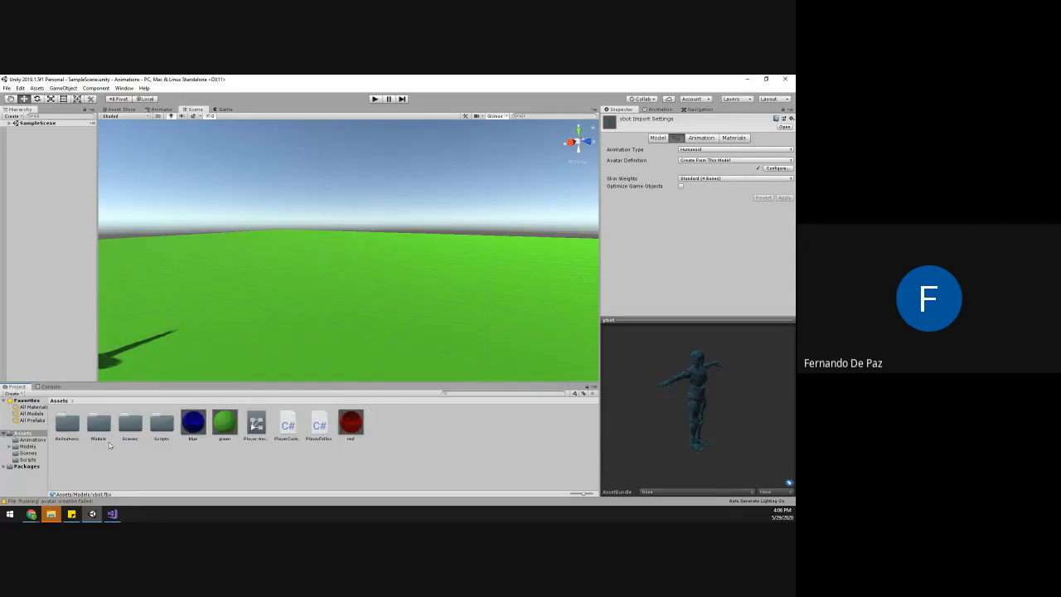
{"action": "double_click", "coordinate": [69, 424]}
{"action": "left_click", "coordinate": [69, 424]}
{"action": "left_click", "coordinate": [169, 426], "text": "shift"}
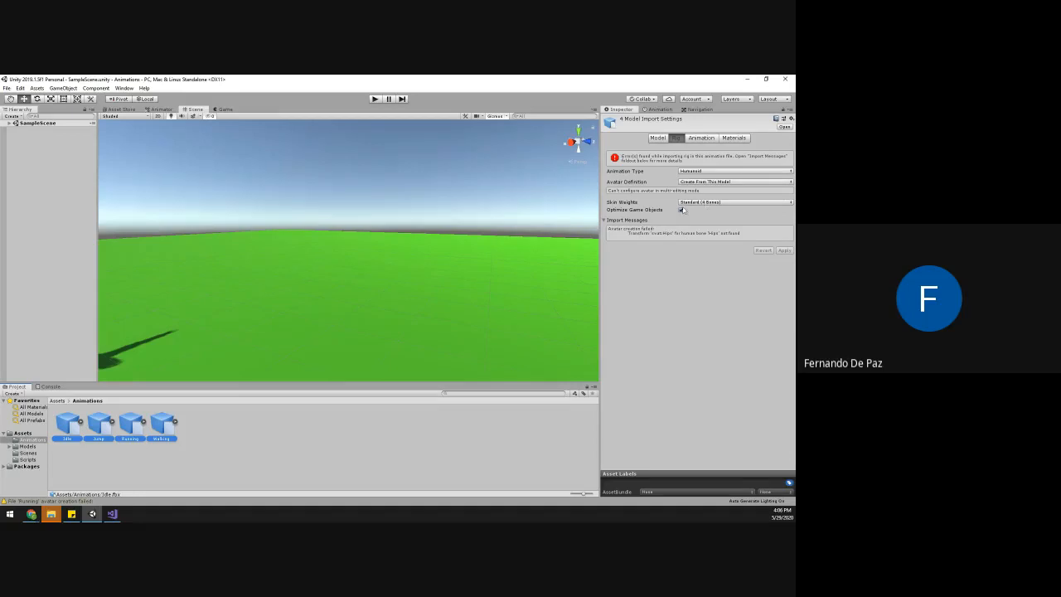
{"action": "left_click", "coordinate": [692, 181]}
{"action": "left_click", "coordinate": [700, 200]}
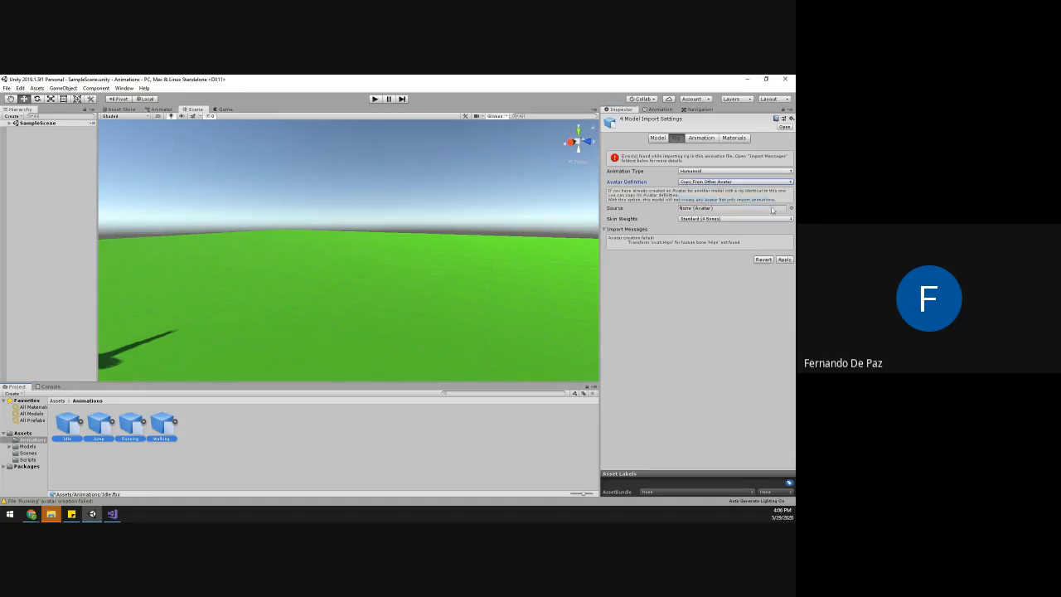
{"action": "left_click", "coordinate": [790, 208]}
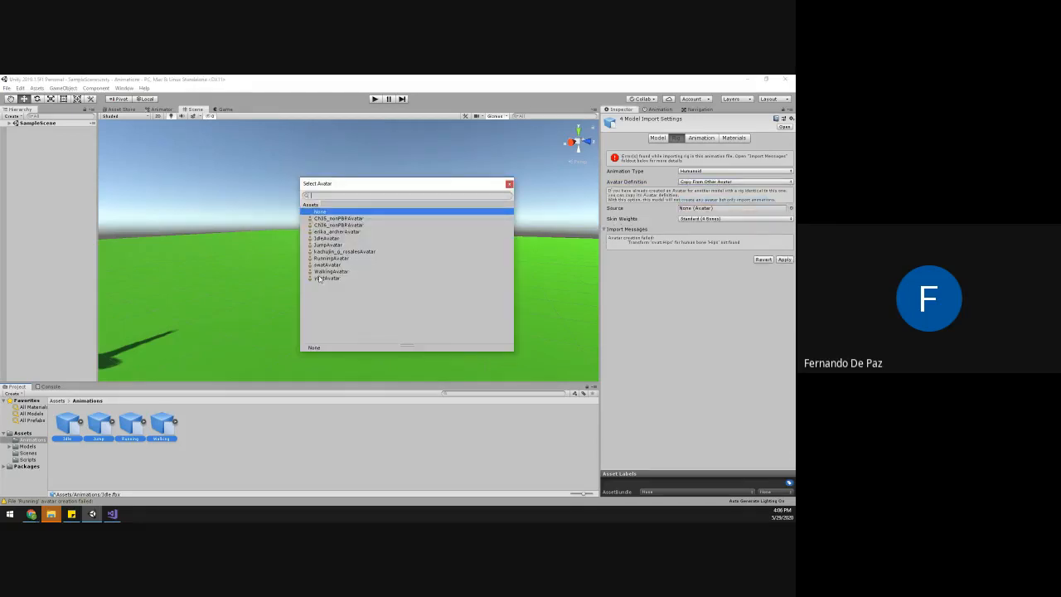
{"action": "double_click", "coordinate": [323, 279]}
{"action": "left_click", "coordinate": [781, 259]}
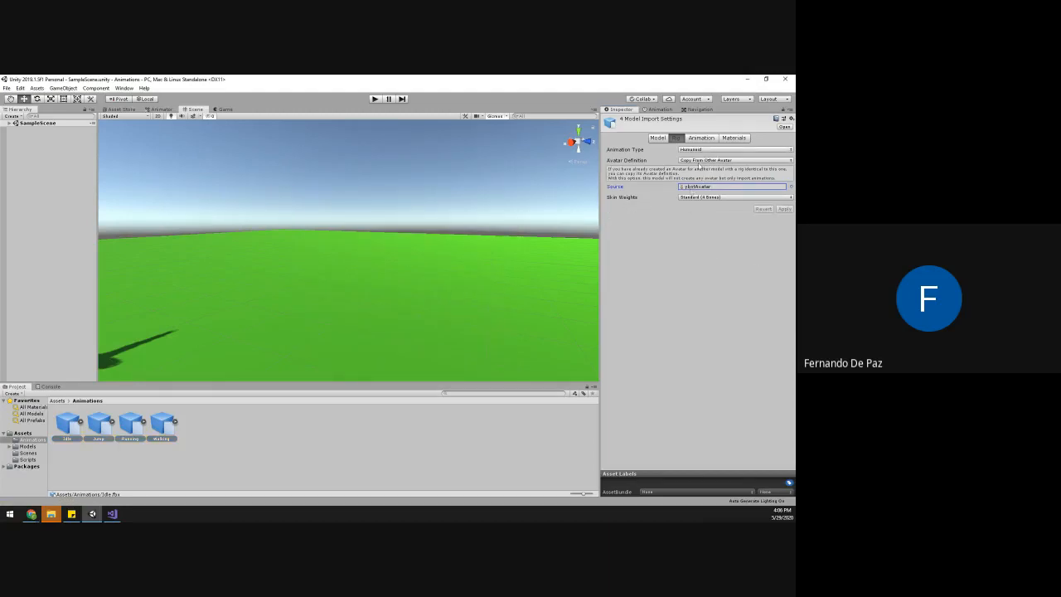
- Review the model, rig, animation and materials import settings of the four animation files
{"action": "left_click", "coordinate": [711, 139]}
{"action": "left_click", "coordinate": [658, 139]}
{"action": "left_click", "coordinate": [681, 140]}
{"action": "left_click", "coordinate": [703, 139]}
{"action": "left_click", "coordinate": [729, 139]}
{"action": "left_click", "coordinate": [679, 139]}
{"action": "left_click", "coordinate": [696, 140]}
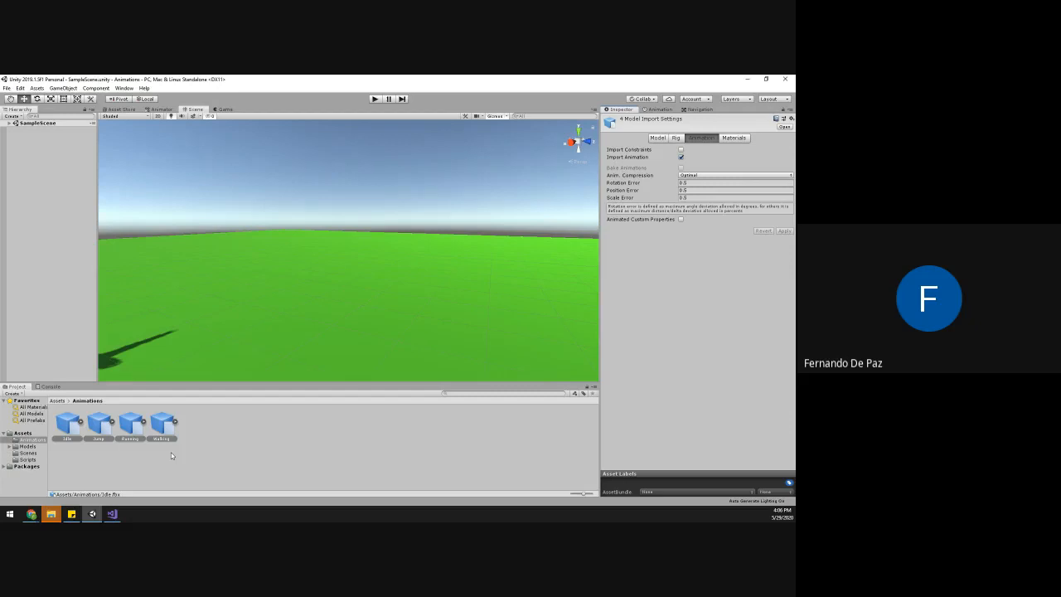
- Select the swat model under the Capsule in SampleScene and examine it up close with its Animator settings
{"action": "scroll", "coordinate": [246, 346], "scroll_direction": "down", "scroll_amount": 5}
{"action": "middle_click_drag", "start_coordinate": [199, 304], "coordinate": [320, 340]}
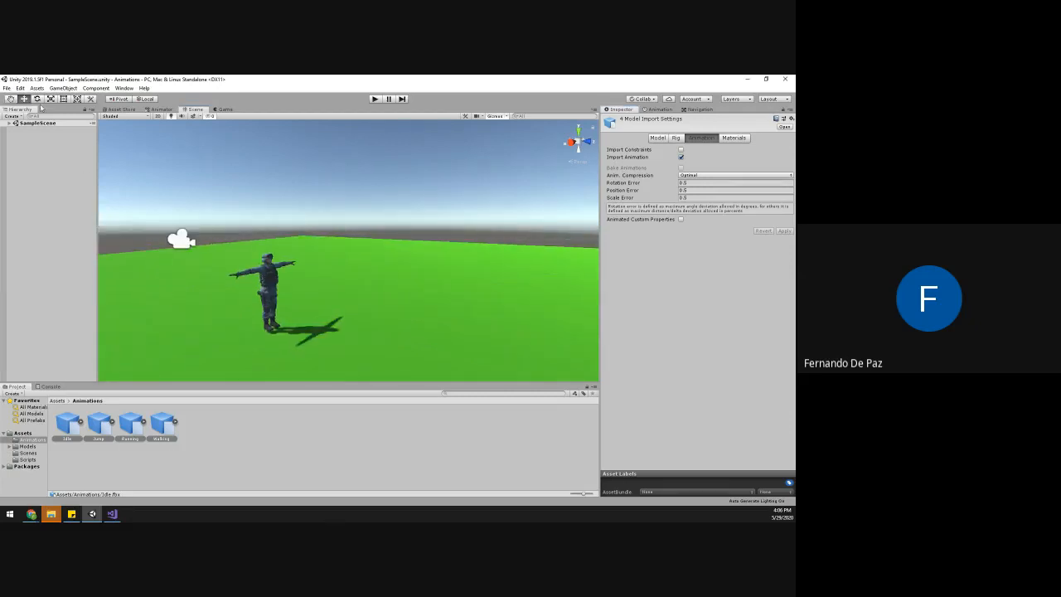
{"action": "left_click", "coordinate": [9, 123]}
{"action": "left_click", "coordinate": [14, 143]}
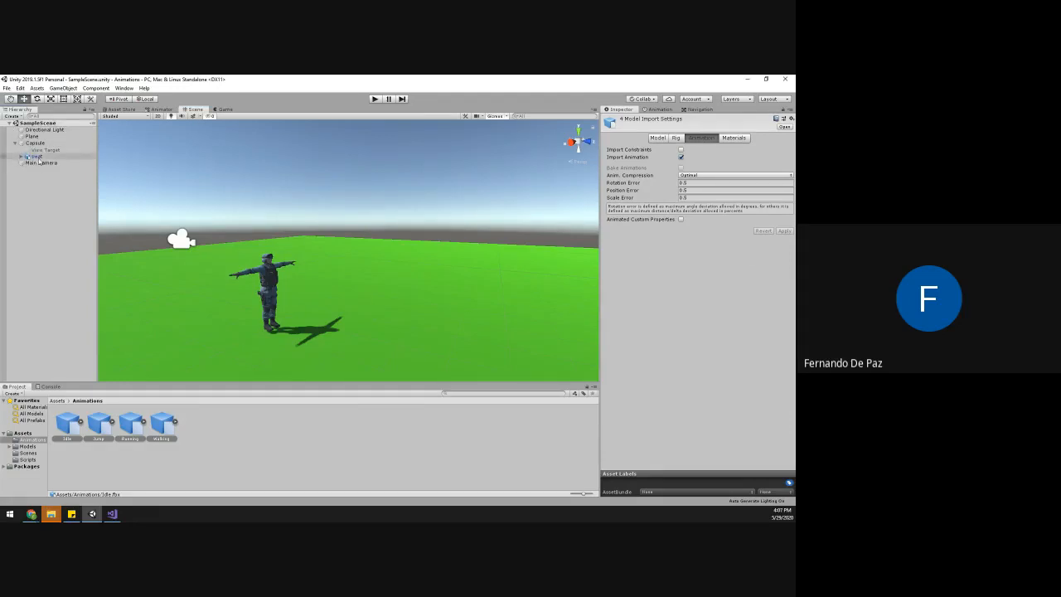
{"action": "left_click", "coordinate": [37, 157]}
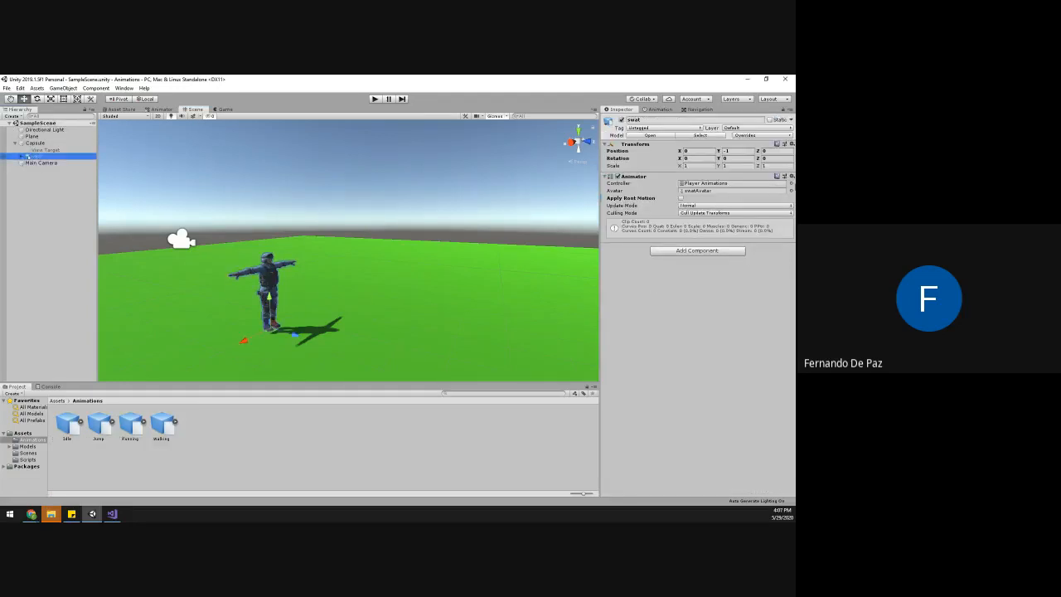
{"action": "left_click_drag", "start_coordinate": [355, 290], "coordinate": [262, 266], "text": "alt"}
{"action": "right_click_drag", "start_coordinate": [262, 266], "coordinate": [310, 302], "text": "alt"}
{"action": "left_click_drag", "start_coordinate": [310, 303], "coordinate": [464, 308], "text": "alt"}
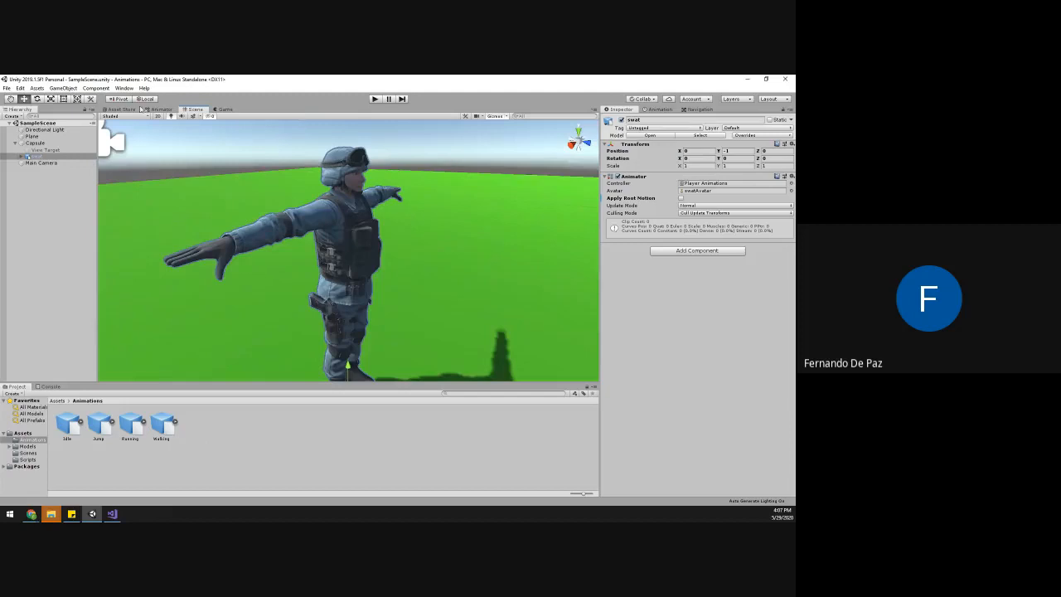
- Open the Locomotion blend tree in the Animator and play its preview
{"action": "left_click", "coordinate": [162, 109]}
{"action": "left_click", "coordinate": [351, 250]}
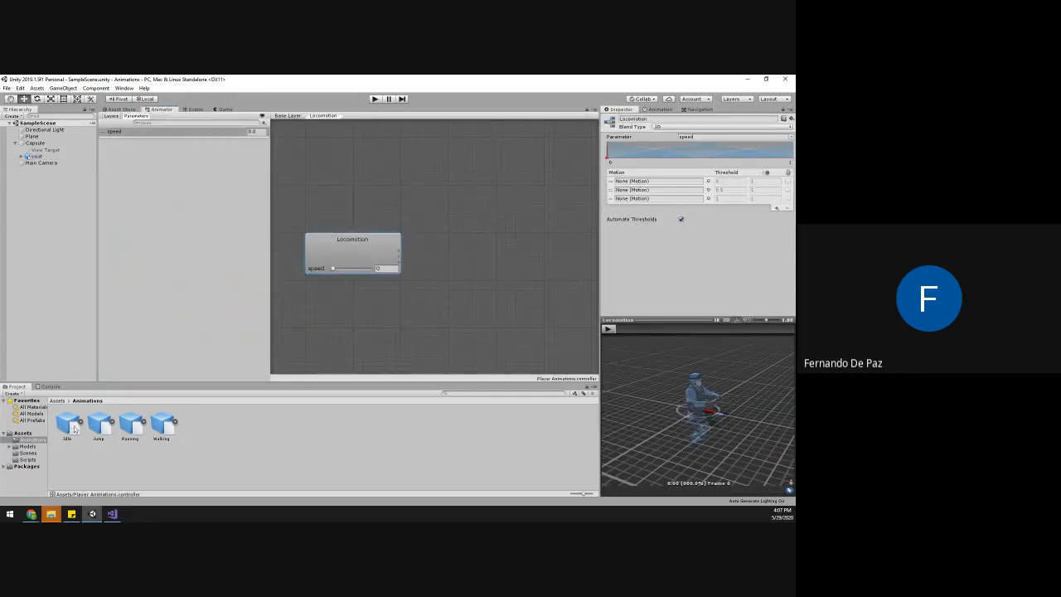
{"action": "left_click", "coordinate": [608, 329]}
{"action": "left_click", "coordinate": [608, 329]}
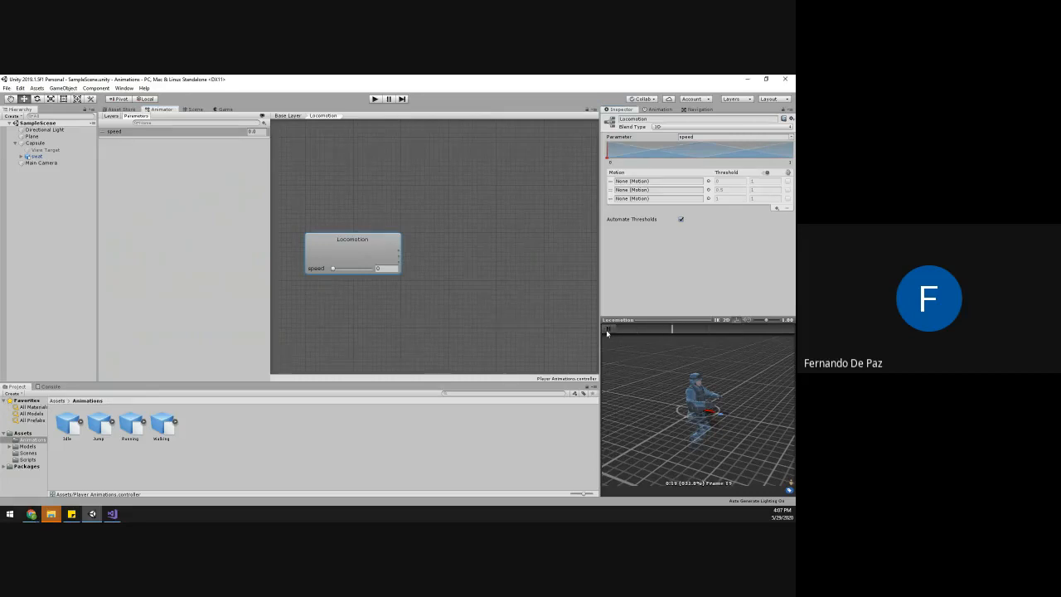
- Preview the Idle and Running animation clips from the Animations folder
{"action": "left_click", "coordinate": [66, 428]}
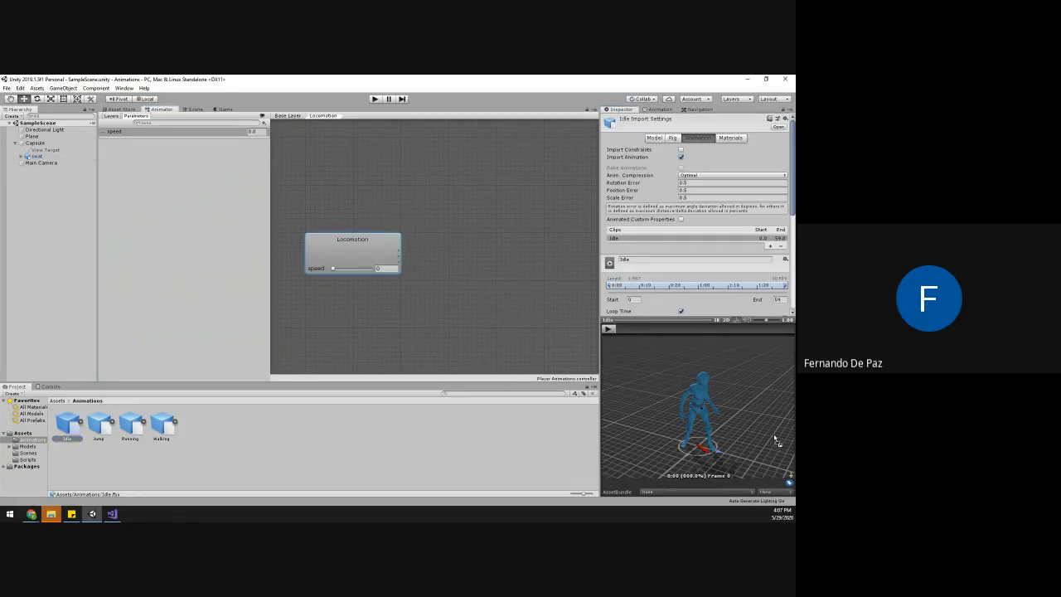
{"action": "left_click", "coordinate": [609, 329]}
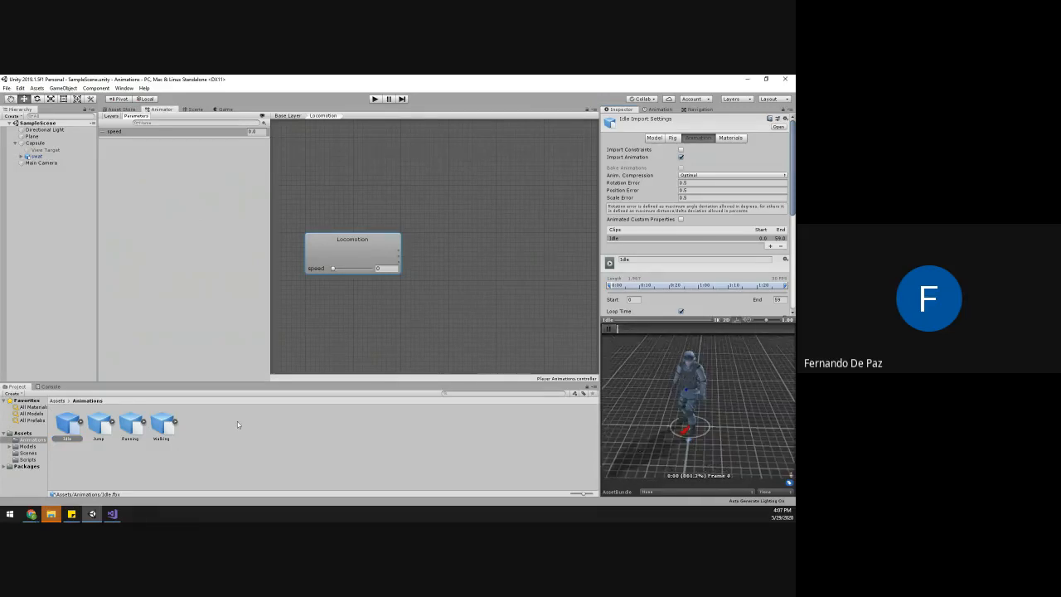
{"action": "left_click", "coordinate": [99, 425]}
{"action": "left_click", "coordinate": [125, 427]}
{"action": "left_click", "coordinate": [608, 330]}
{"action": "right_click_drag", "start_coordinate": [784, 437], "coordinate": [486, 412]}
{"action": "left_click", "coordinate": [608, 331]}
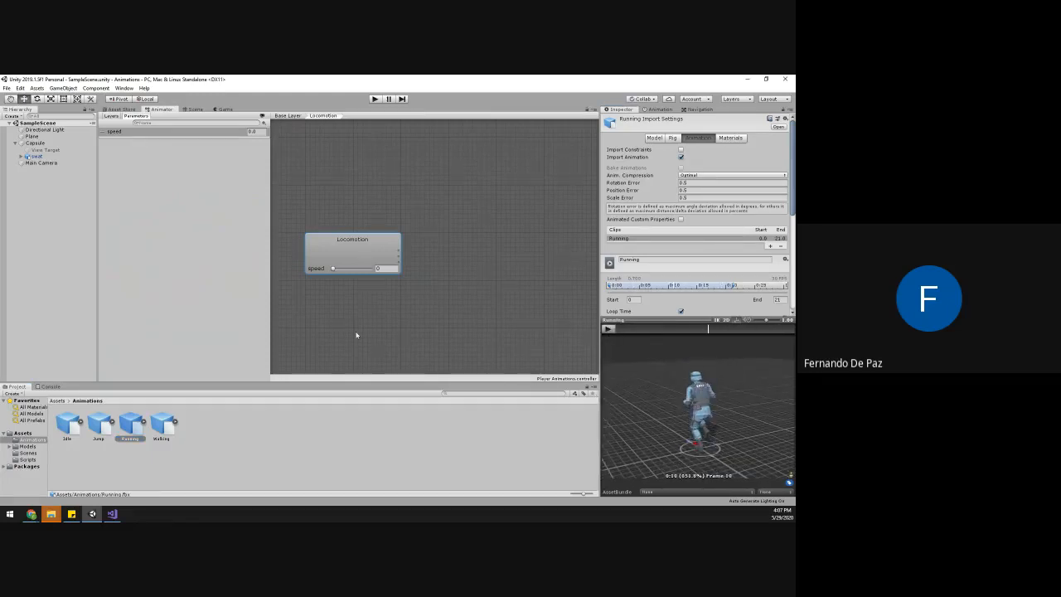
- Examine the swat character in the scene and the Model import settings of the Running and Idle files
{"action": "left_click", "coordinate": [191, 110]}
{"action": "left_click_drag", "start_coordinate": [373, 261], "coordinate": [542, 244], "text": "alt"}
{"action": "left_click", "coordinate": [654, 137]}
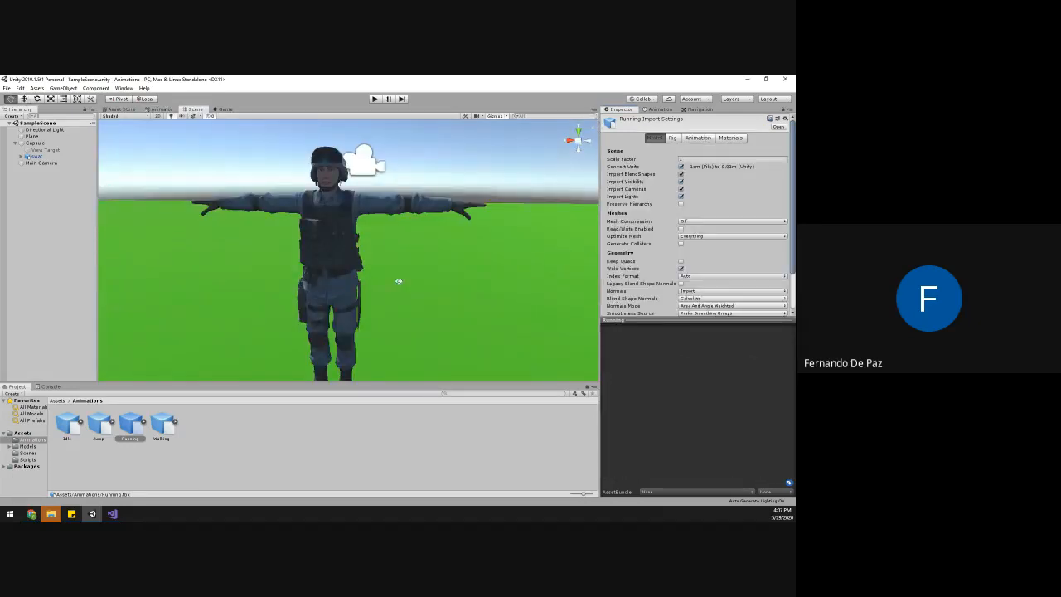
{"action": "left_click", "coordinate": [161, 466]}
{"action": "left_click", "coordinate": [72, 429]}
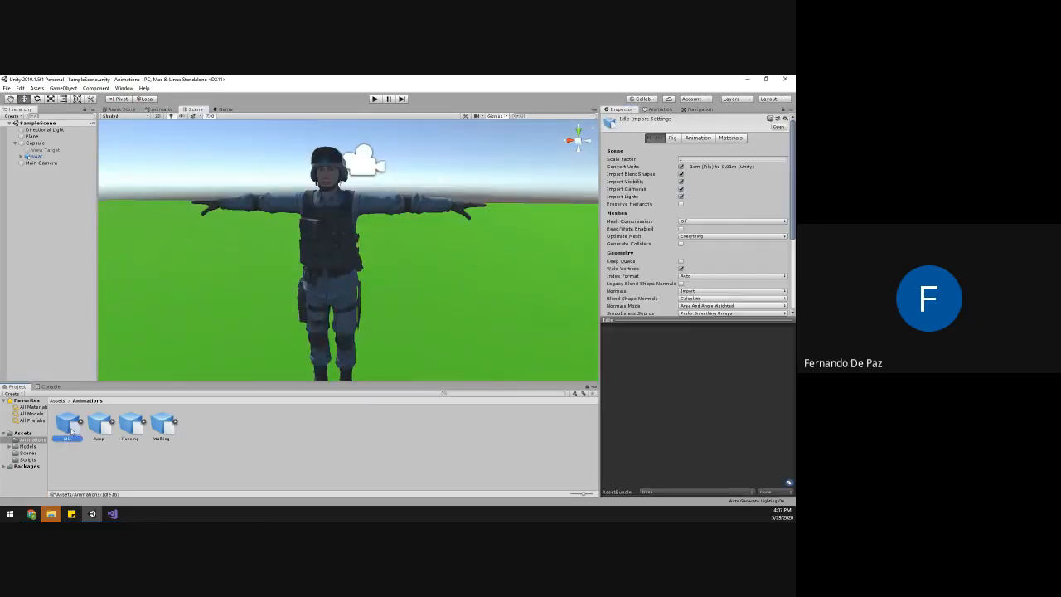
{"action": "left_click", "coordinate": [58, 401]}
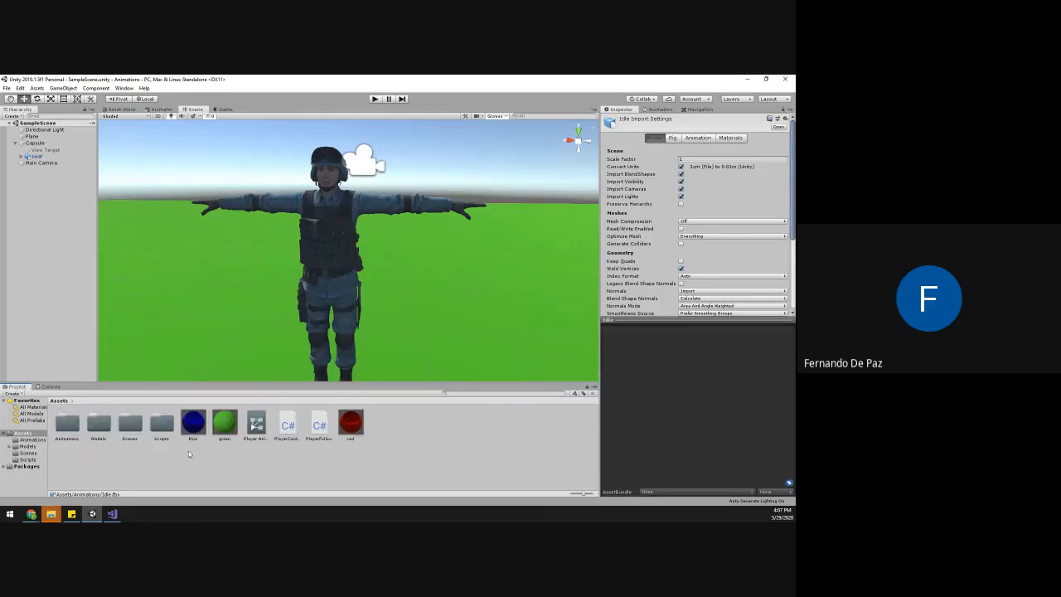
{"action": "left_click_drag", "start_coordinate": [263, 267], "coordinate": [212, 234], "text": "alt"}
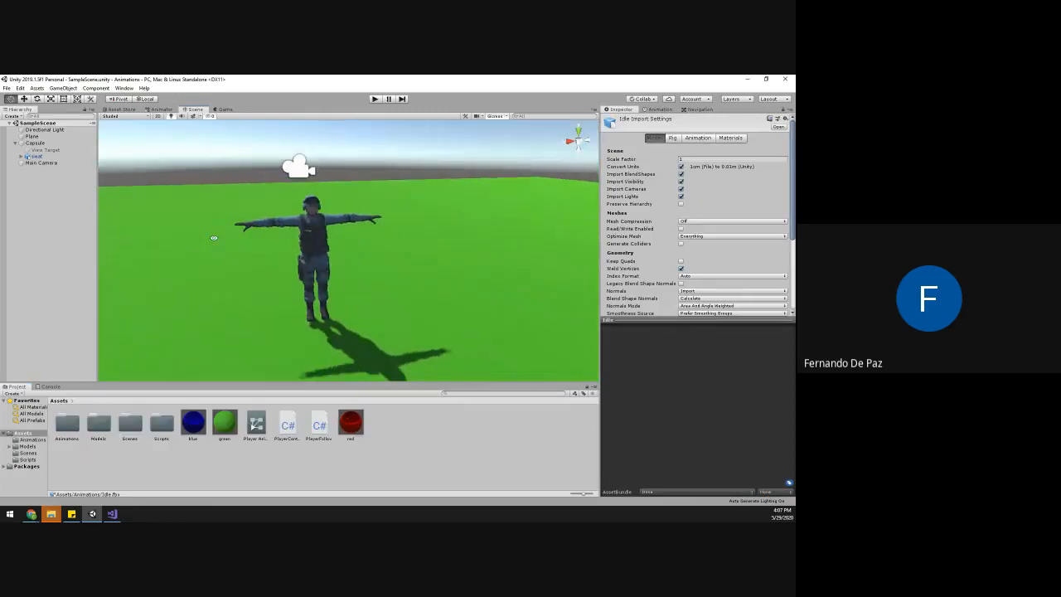
- Return to the Locomotion blend tree, look into the Models folder, and reopen the Animations folder
{"action": "left_click", "coordinate": [160, 108]}
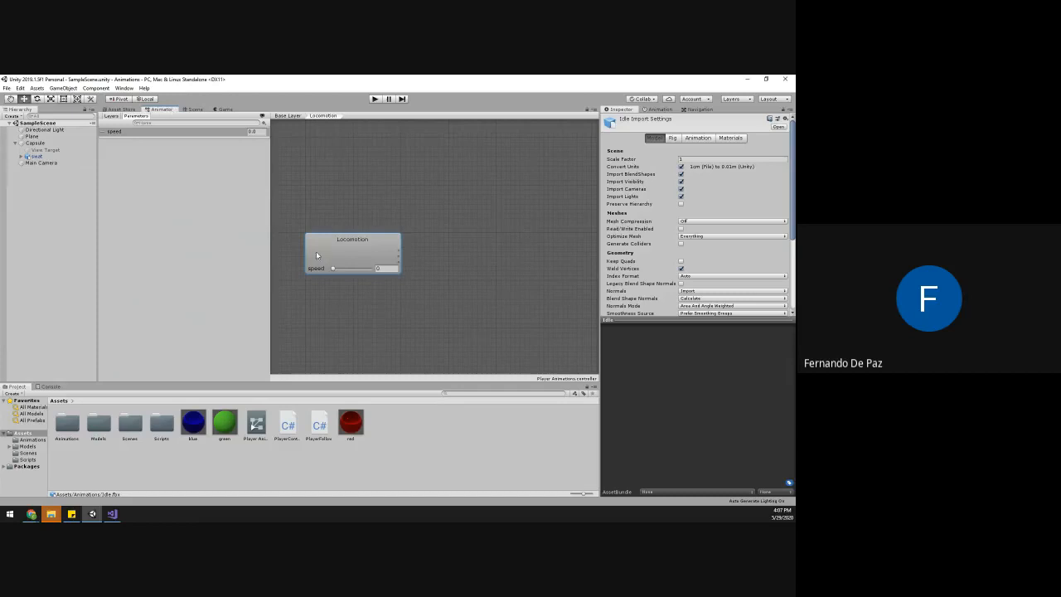
{"action": "double_click", "coordinate": [99, 425]}
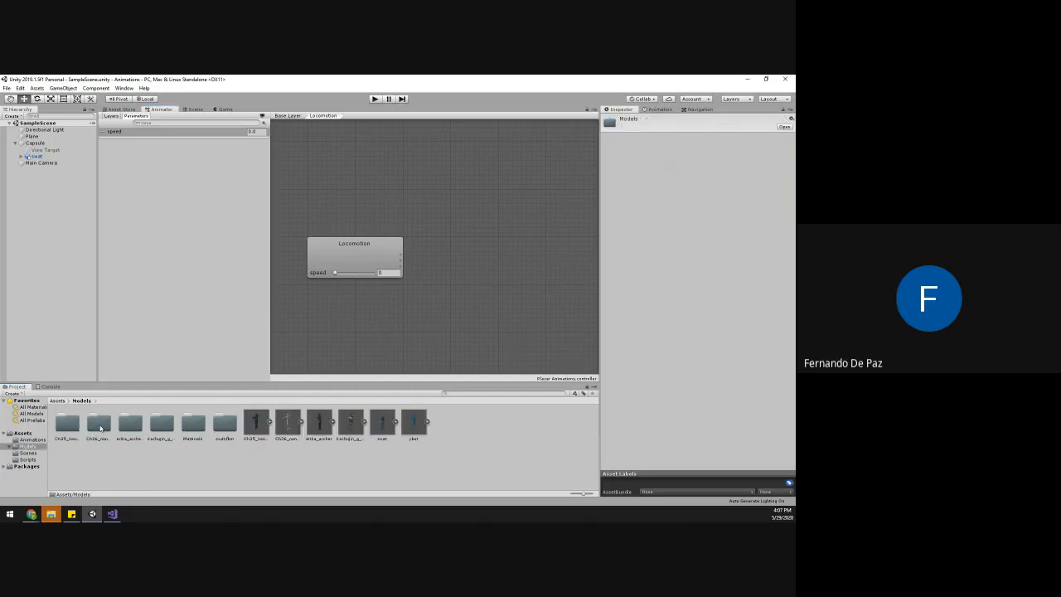
{"action": "left_click", "coordinate": [57, 400]}
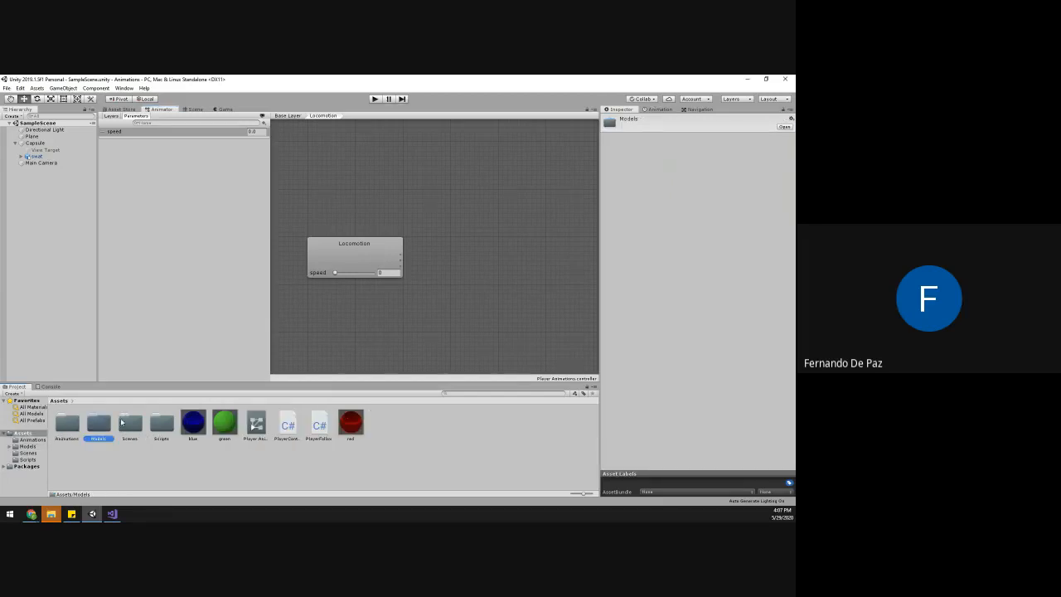
{"action": "double_click", "coordinate": [67, 424]}
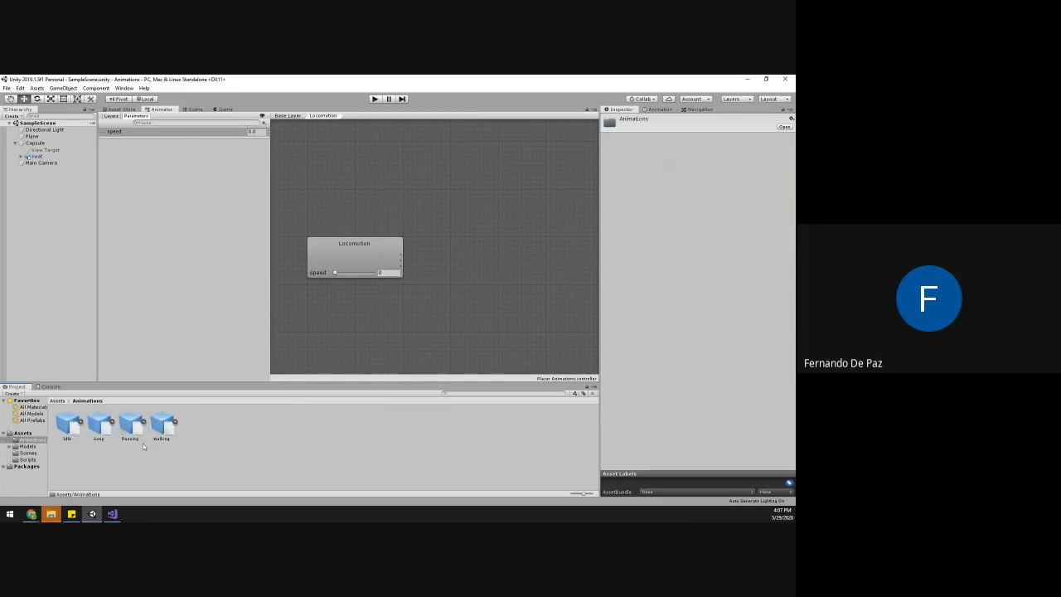
- Select all four animation files again and reassign ybotAvatar as their rig's avatar source
{"action": "left_click", "coordinate": [72, 427]}
{"action": "left_click", "coordinate": [163, 427], "text": "shift"}
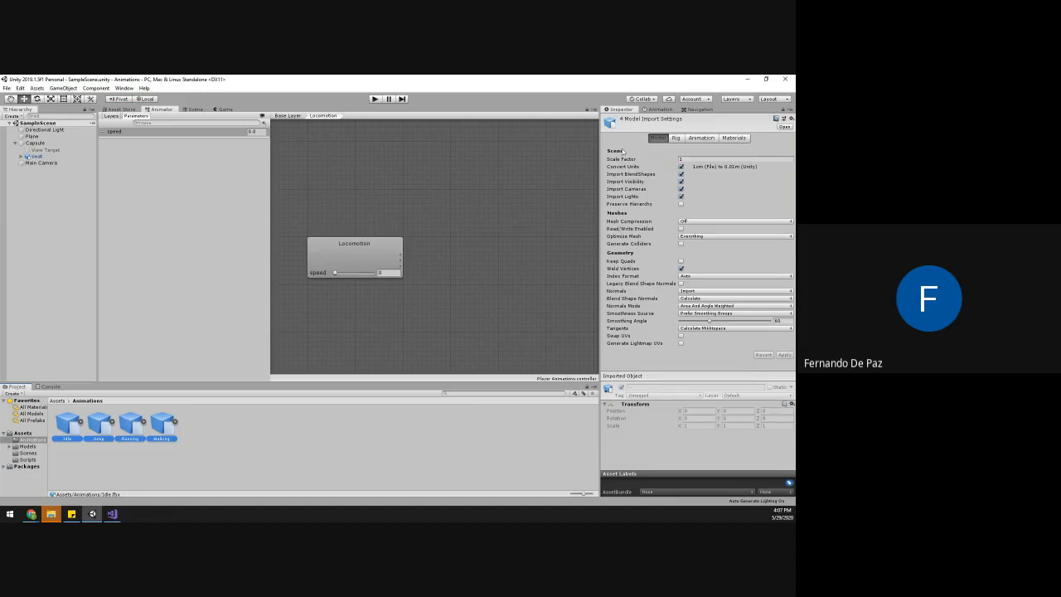
{"action": "left_click", "coordinate": [675, 138]}
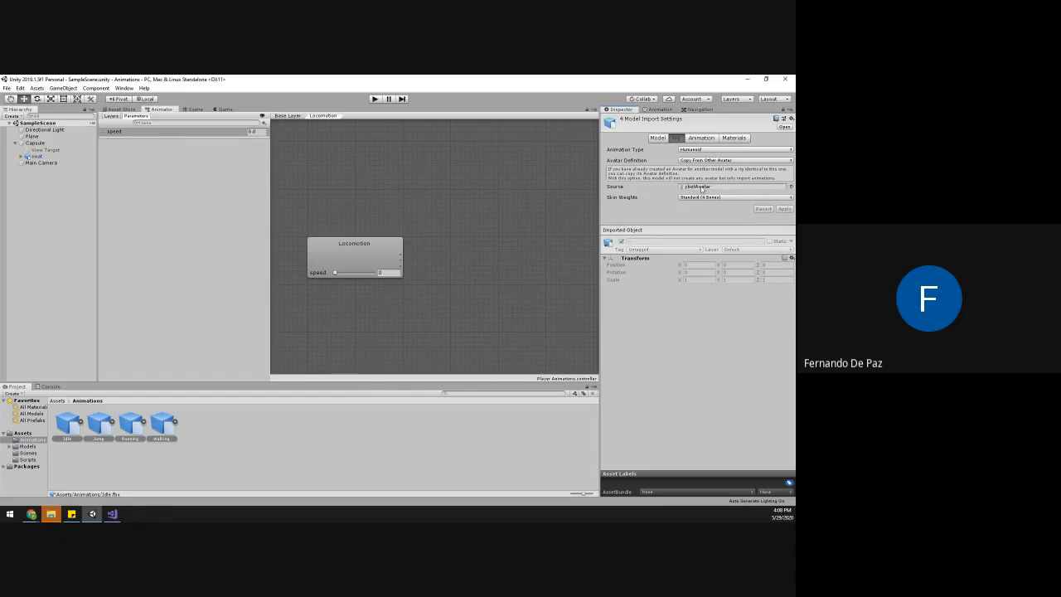
{"action": "left_click", "coordinate": [791, 189]}
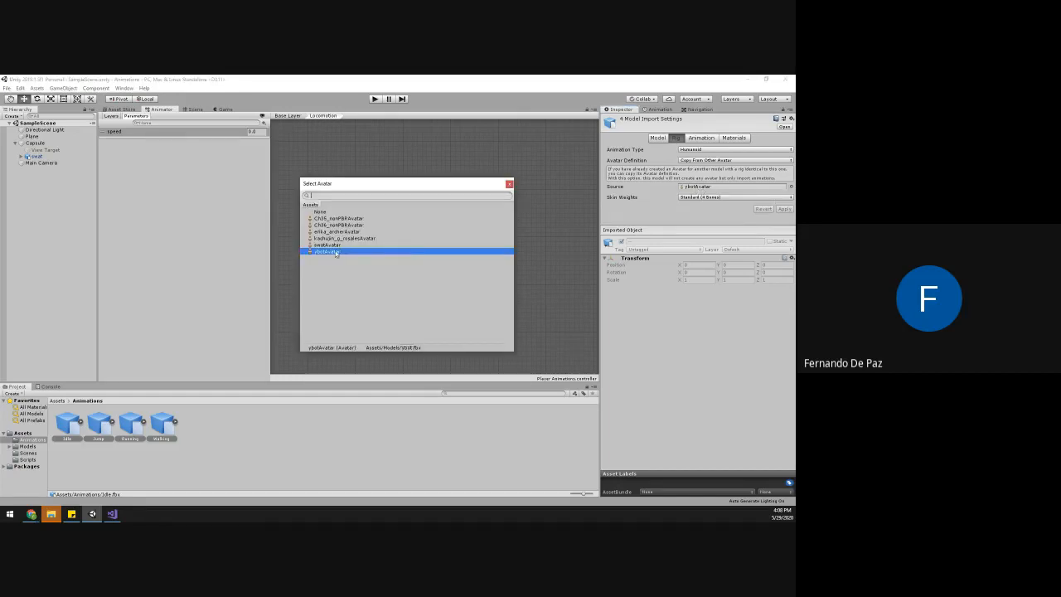
{"action": "double_click", "coordinate": [324, 253]}
{"action": "left_click", "coordinate": [784, 209]}
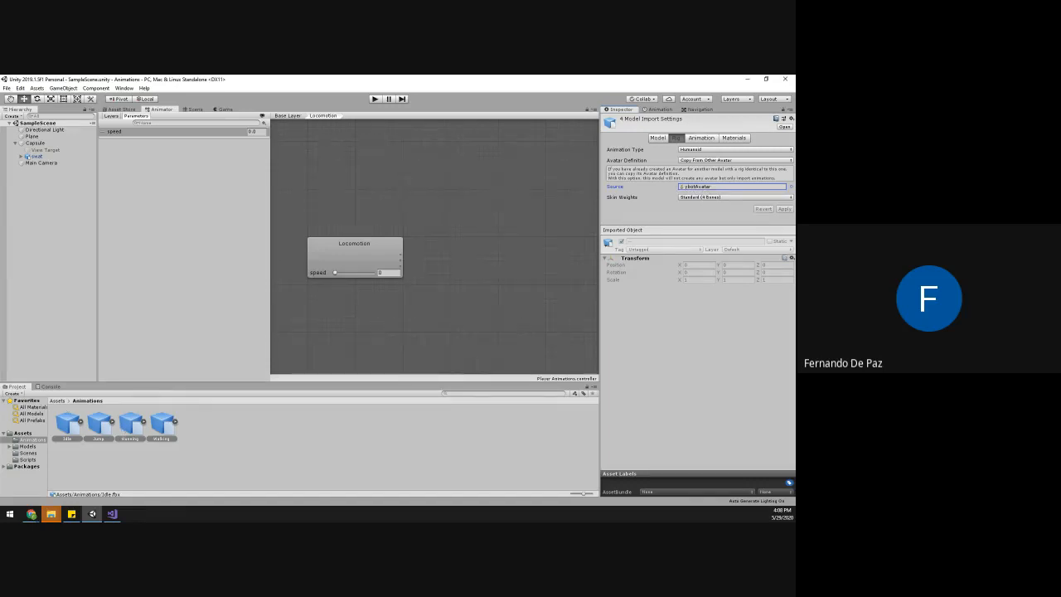
{"action": "key", "text": "alt+Tab"}
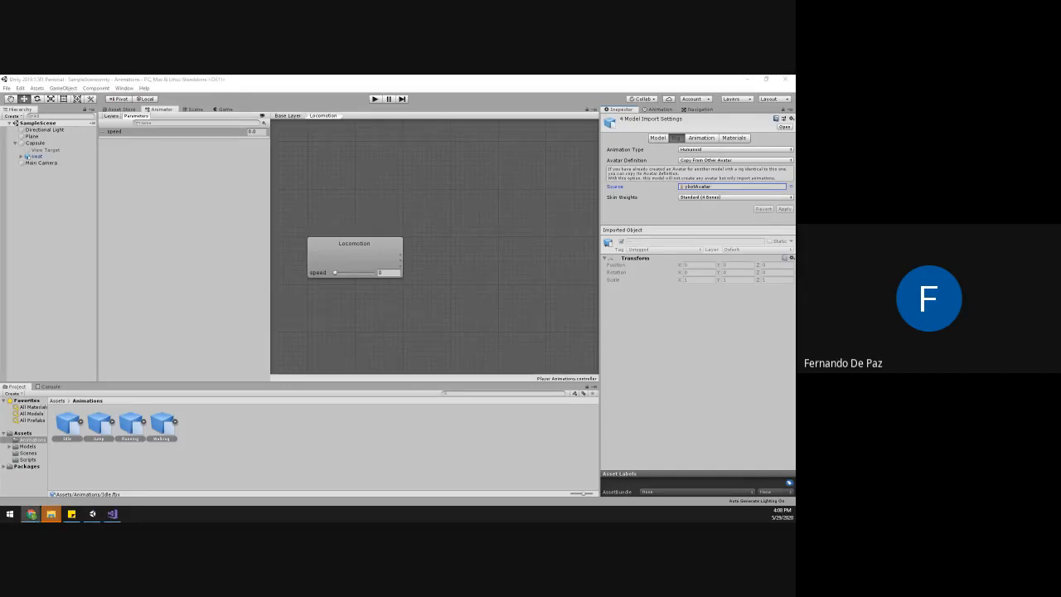
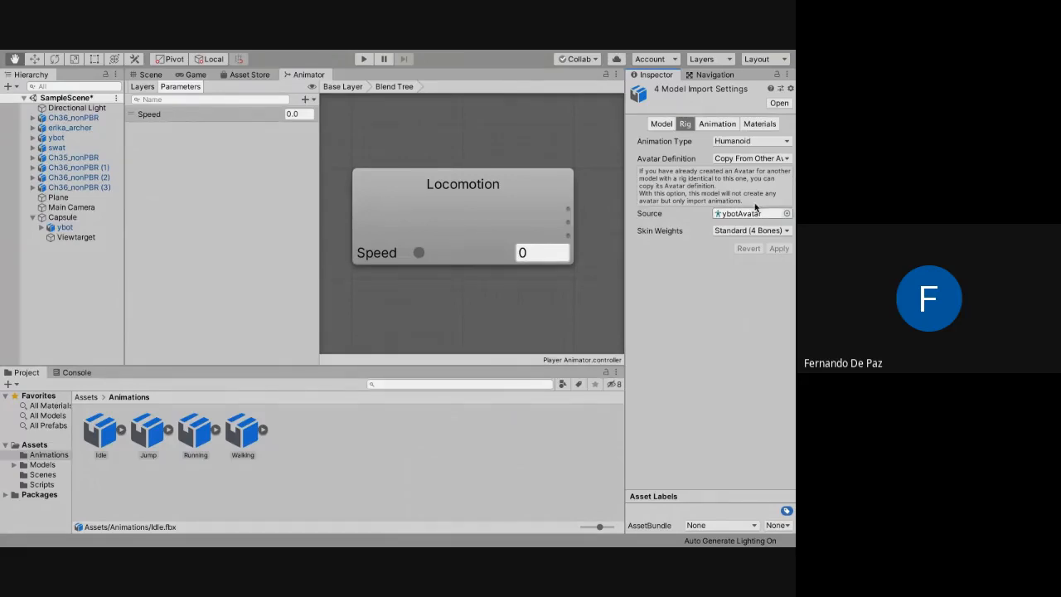
- Switch to the Google Meet call and stop sharing the screen
{"action": "key", "text": "ctrl+Left"}
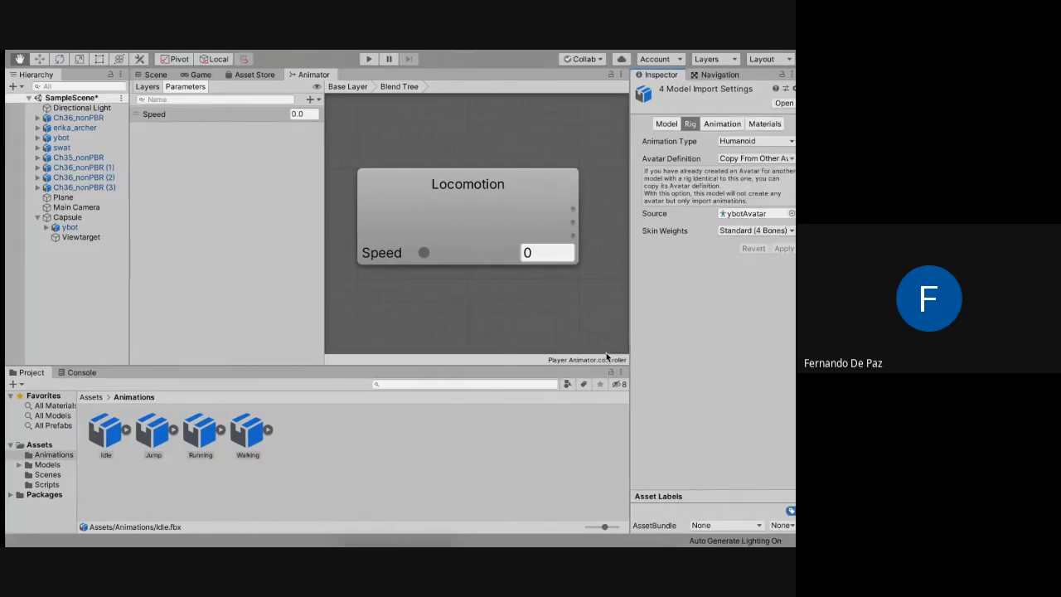
{"action": "key", "text": "ctrl+Left"}
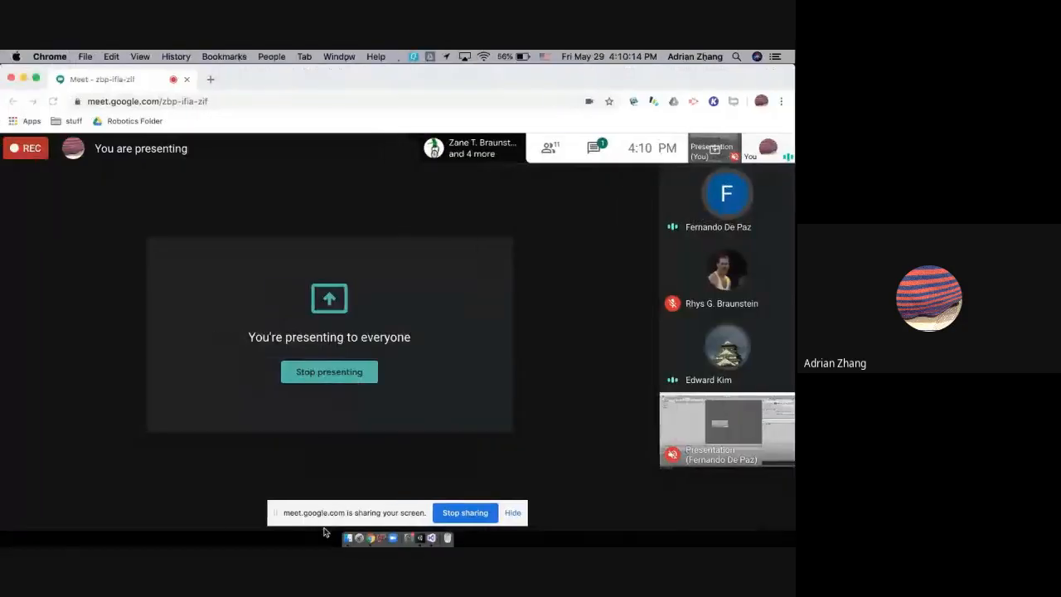
{"action": "left_click", "coordinate": [465, 512]}
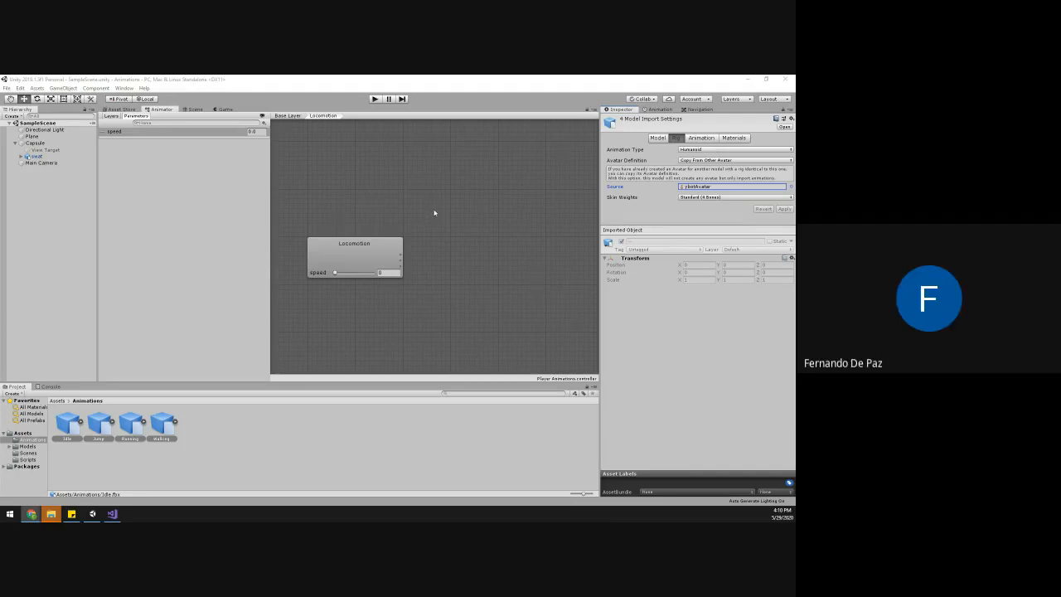
- Assign the Idle, Walking and Running clips, in that order, to the three motion slots of the Locomotion blend tree
{"action": "middle_click_drag", "start_coordinate": [510, 220], "coordinate": [501, 204]}
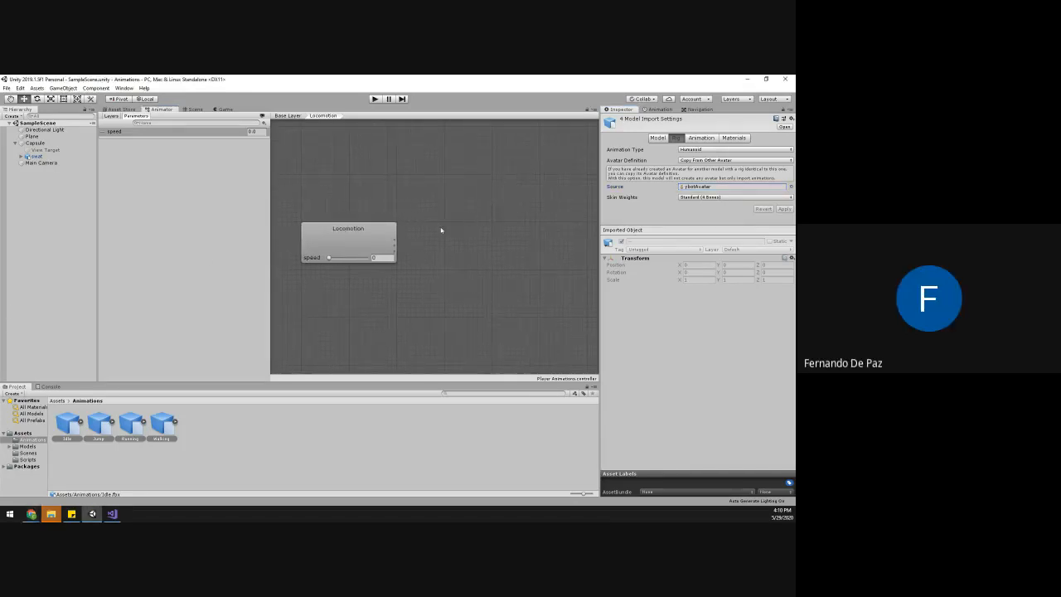
{"action": "left_click", "coordinate": [344, 242]}
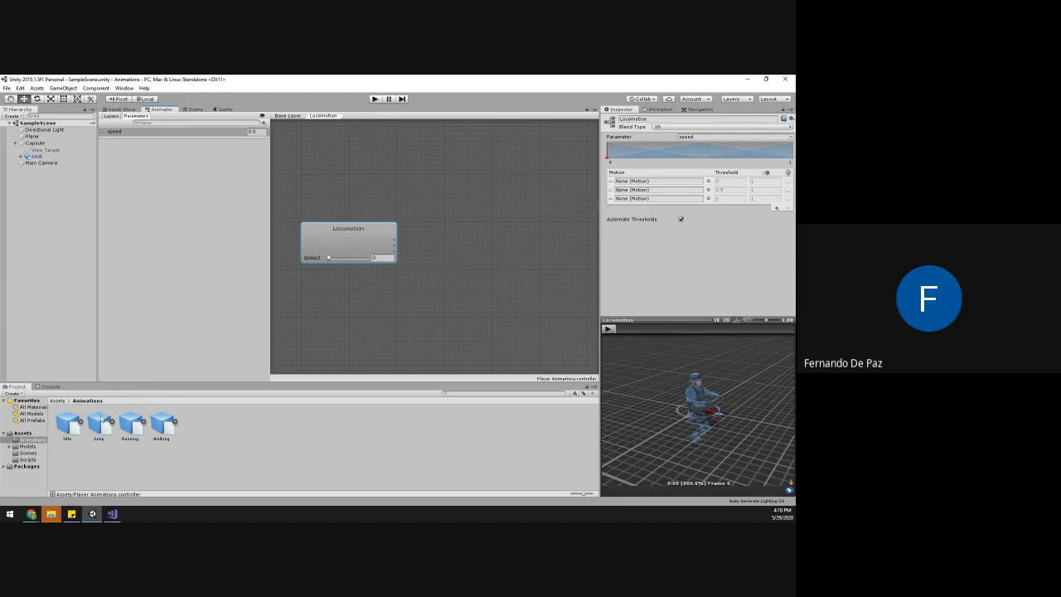
{"action": "left_click", "coordinate": [708, 181]}
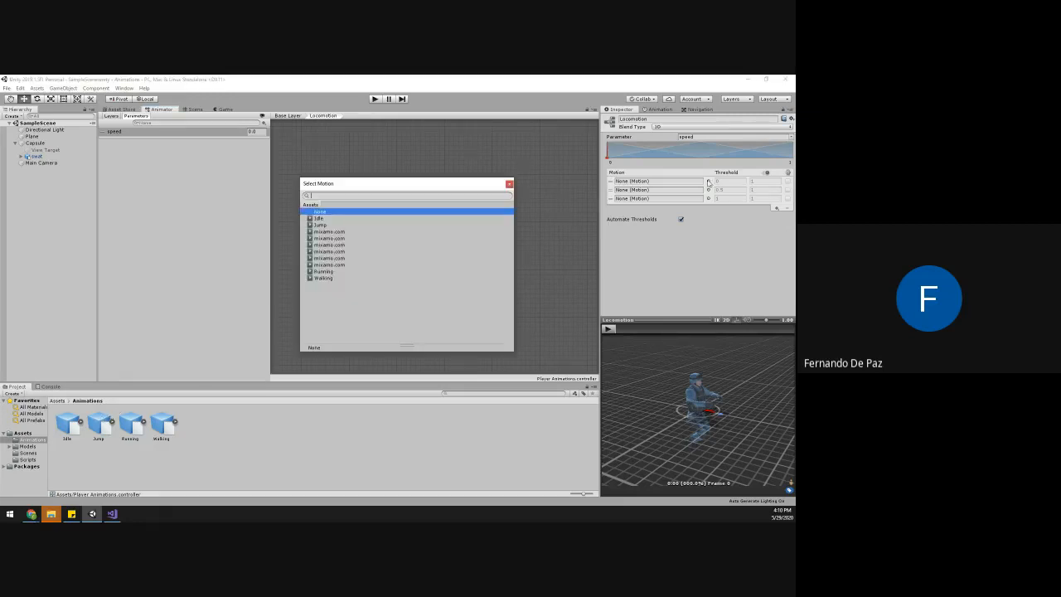
{"action": "double_click", "coordinate": [326, 219]}
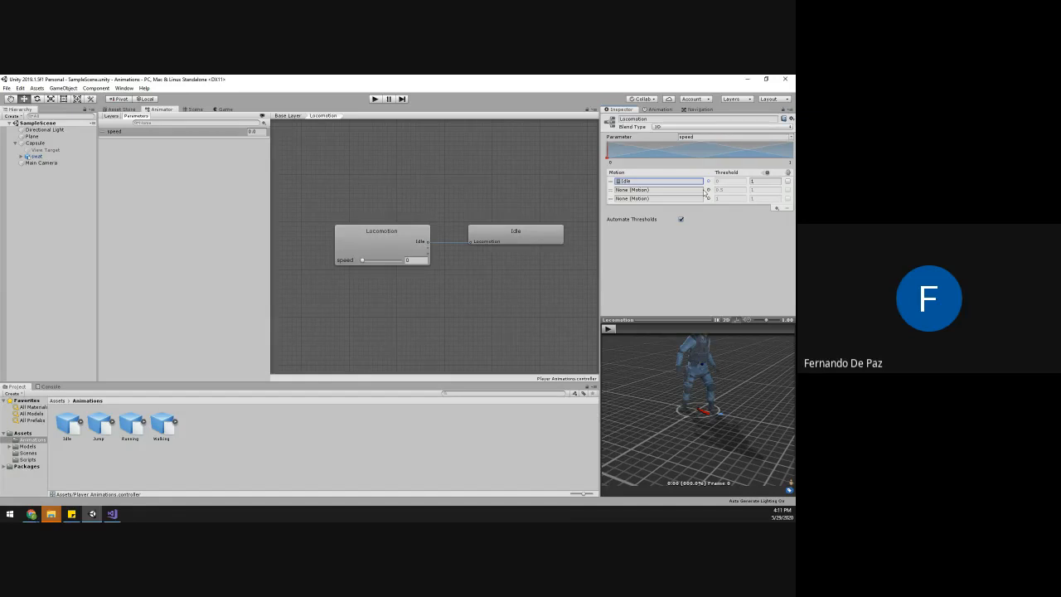
{"action": "left_click", "coordinate": [706, 191]}
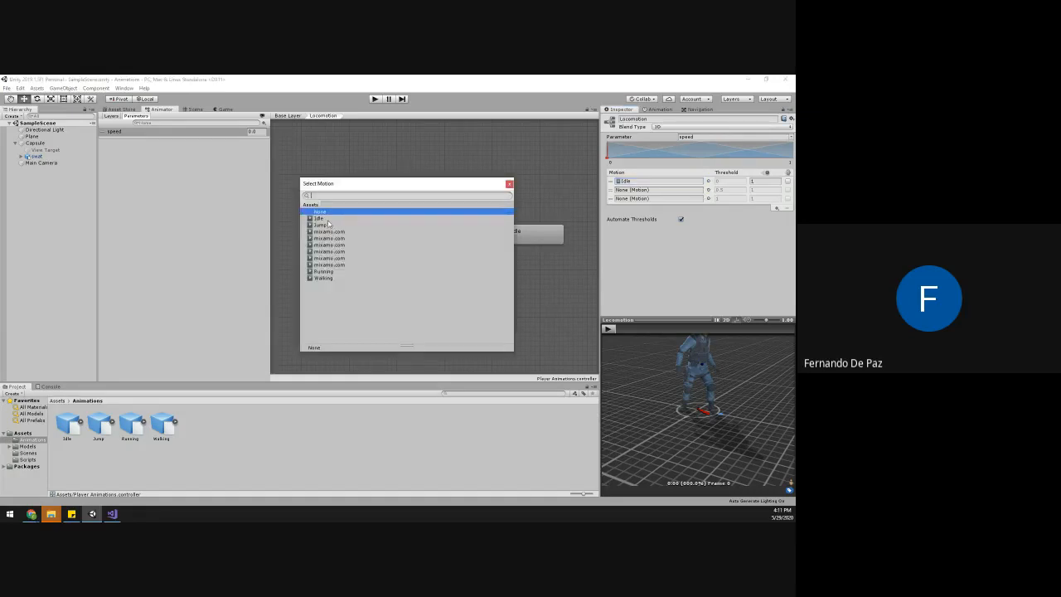
{"action": "double_click", "coordinate": [323, 278]}
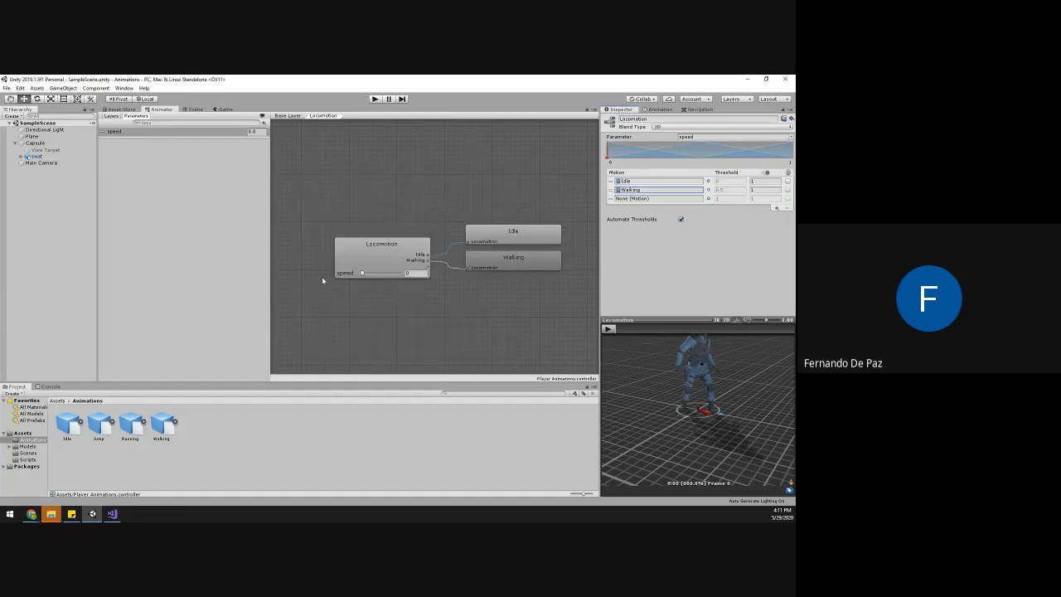
{"action": "left_click", "coordinate": [709, 199]}
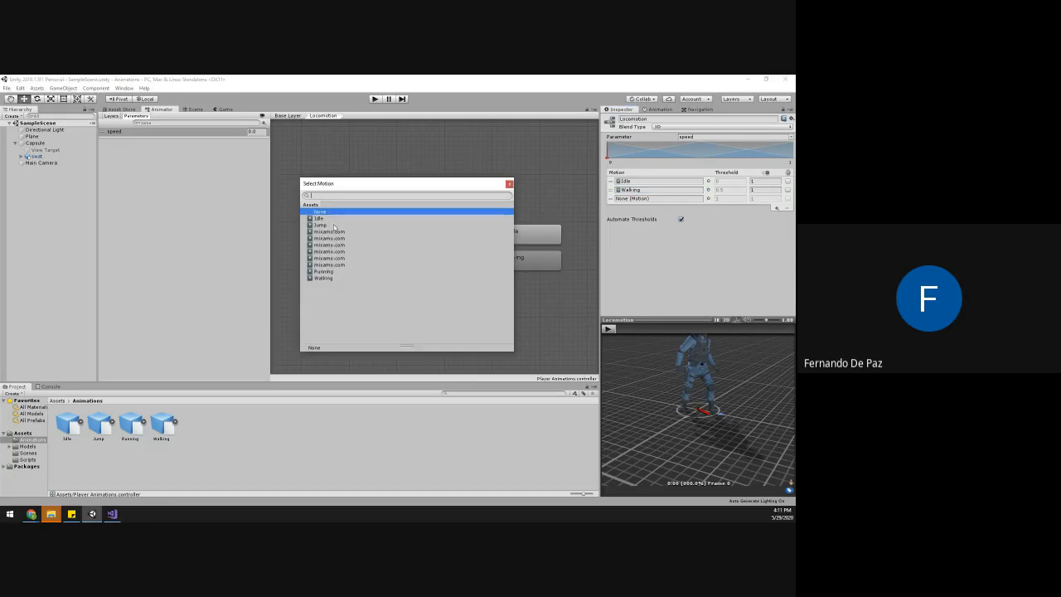
{"action": "double_click", "coordinate": [323, 271]}
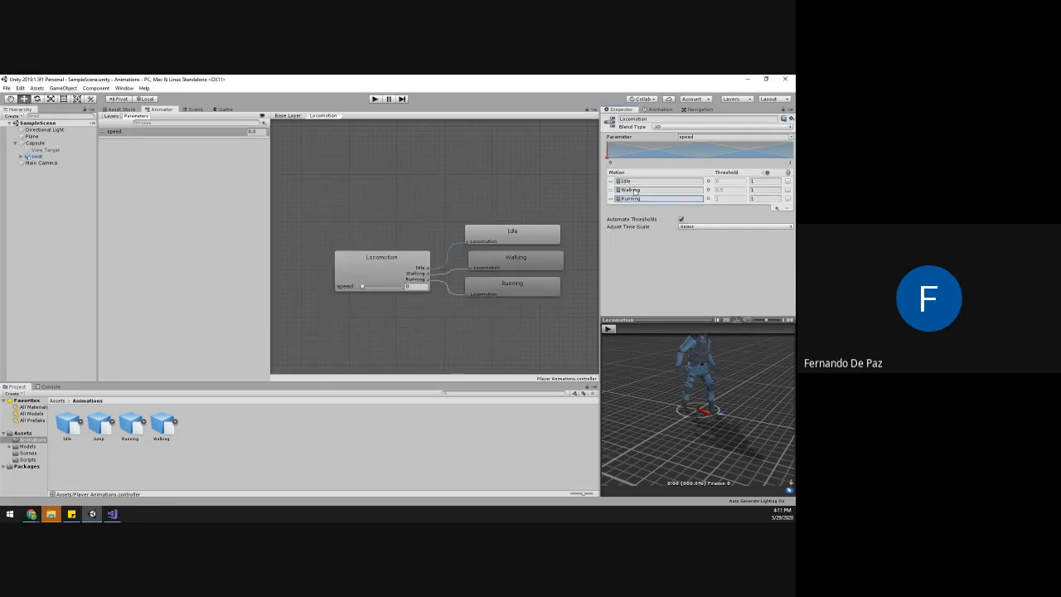
- Open the Models folder and try erika_archer and swat as preview models for the Locomotion blend tree
{"action": "left_click_drag", "start_coordinate": [694, 375], "coordinate": [698, 433]}
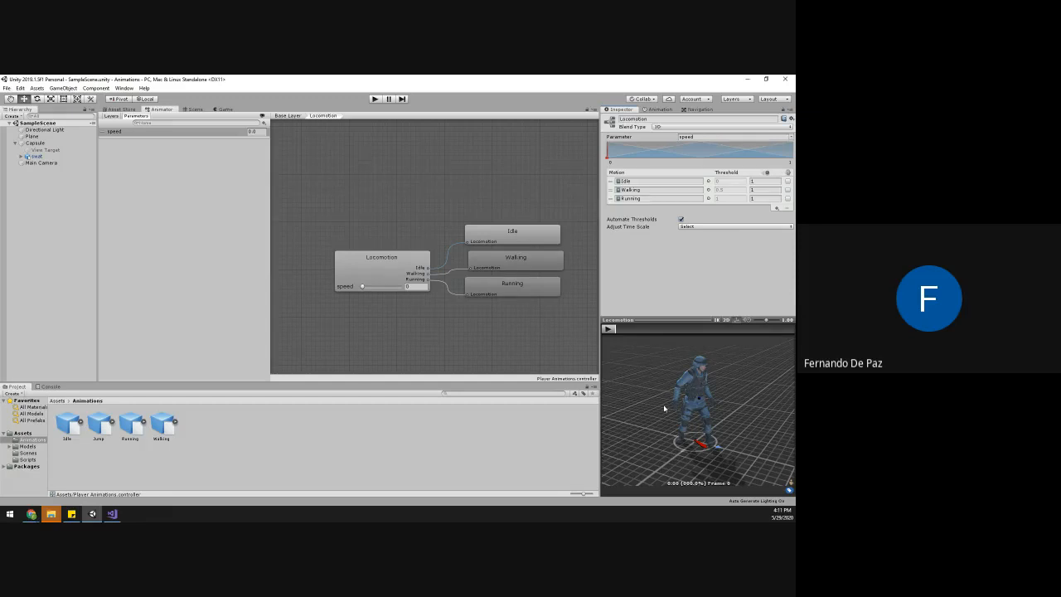
{"action": "left_click", "coordinate": [56, 401]}
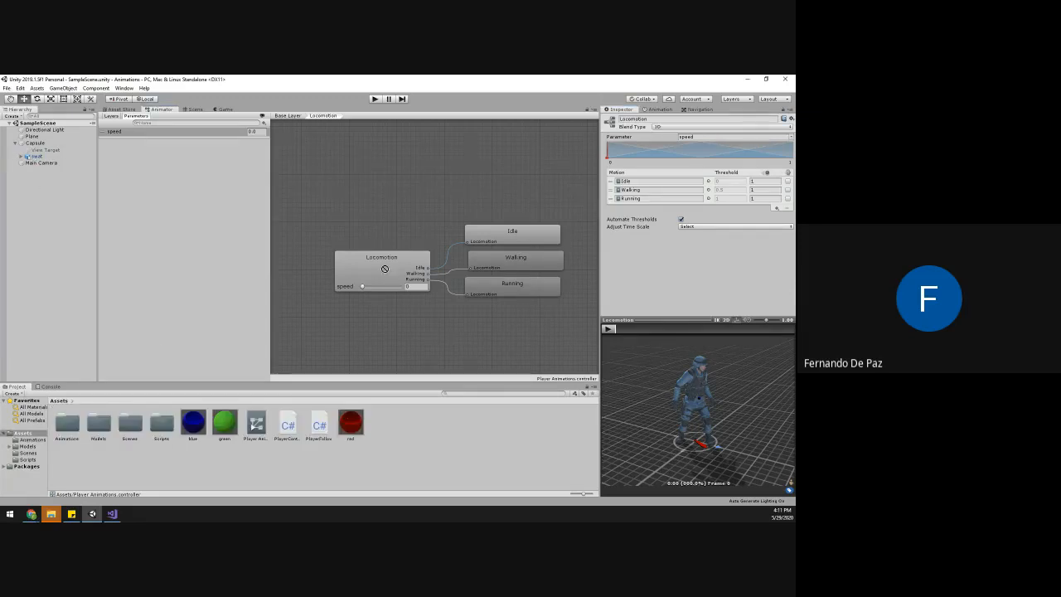
{"action": "left_click_drag", "start_coordinate": [767, 412], "coordinate": [725, 421]}
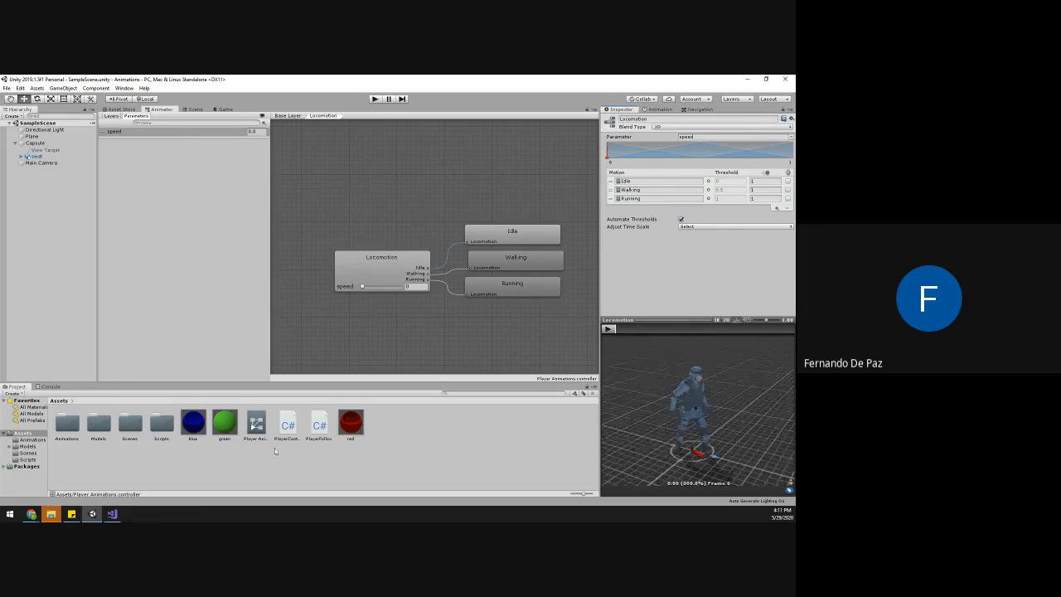
{"action": "double_click", "coordinate": [96, 424]}
{"action": "left_click", "coordinate": [288, 424]}
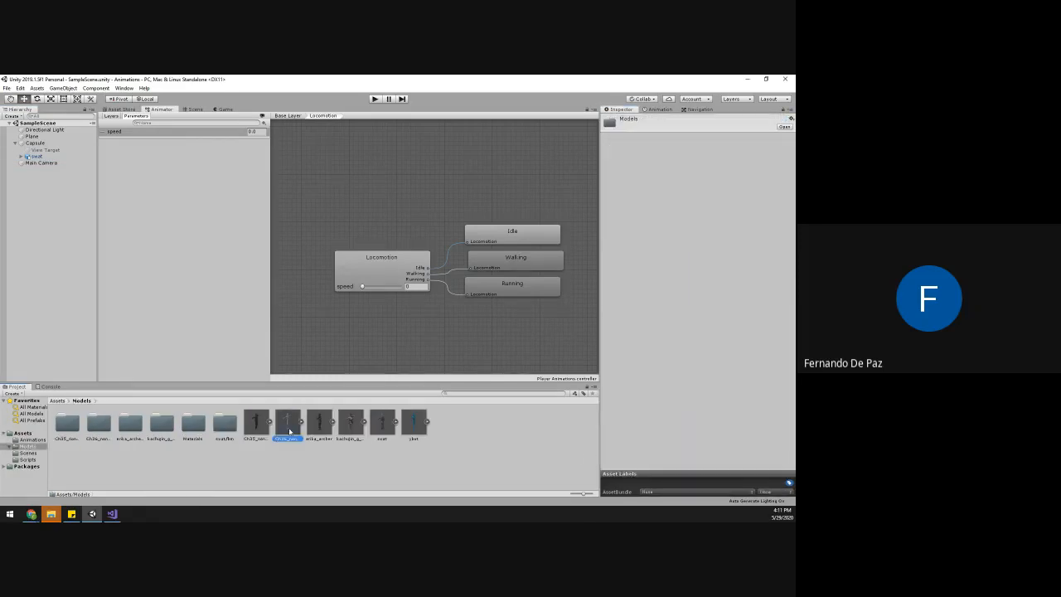
{"action": "left_click", "coordinate": [319, 425]}
{"action": "left_click", "coordinate": [36, 142]}
{"action": "left_click", "coordinate": [381, 273]}
{"action": "left_click_drag", "start_coordinate": [322, 421], "coordinate": [646, 471]}
{"action": "left_click_drag", "start_coordinate": [382, 424], "coordinate": [654, 450]}
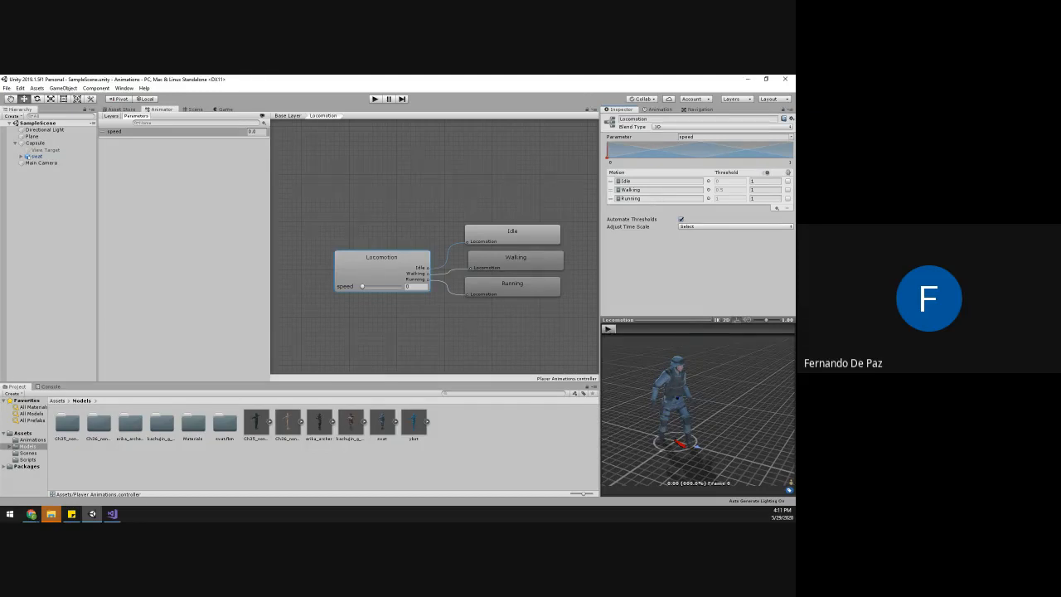
- Select the Player Animations controller in Assets and reopen its Locomotion blend tree from the Base Layer to inspect the motions
{"action": "key", "text": "alt+Tab"}
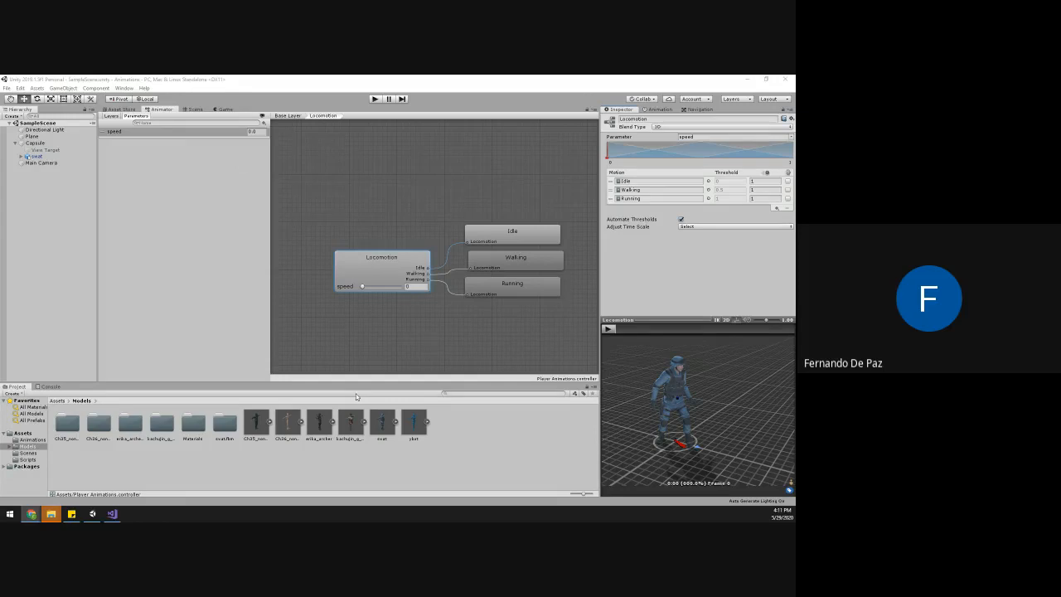
{"action": "left_click", "coordinate": [66, 401]}
{"action": "left_click", "coordinate": [256, 422]}
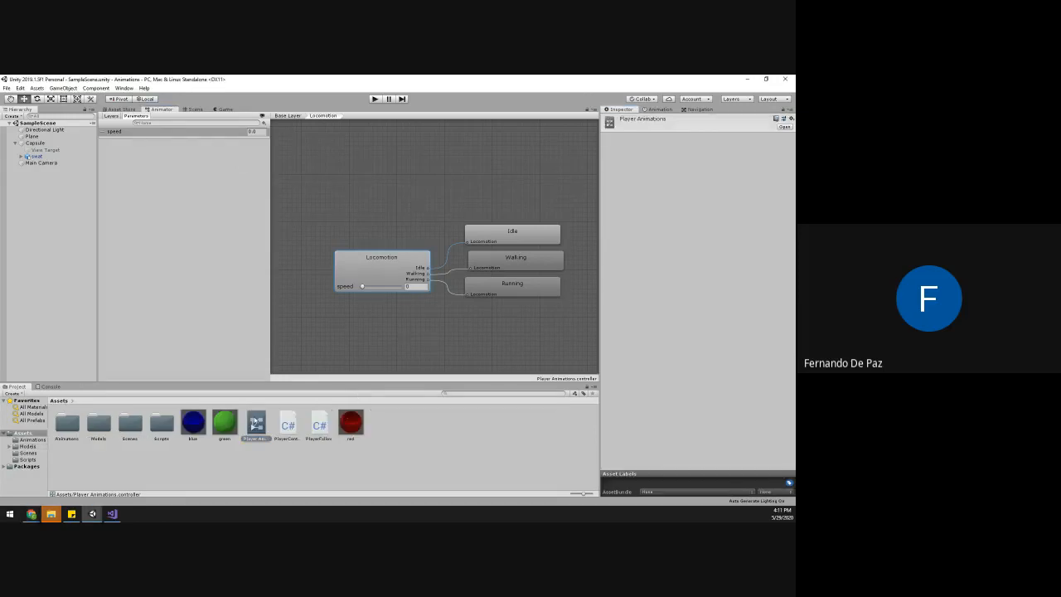
{"action": "left_click", "coordinate": [287, 116]}
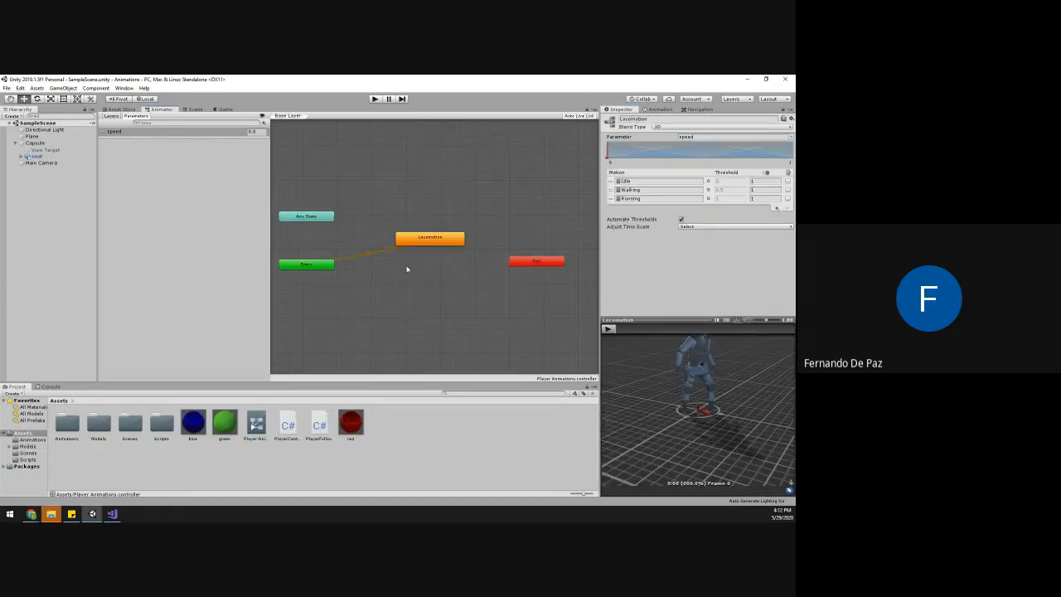
{"action": "double_click", "coordinate": [432, 239]}
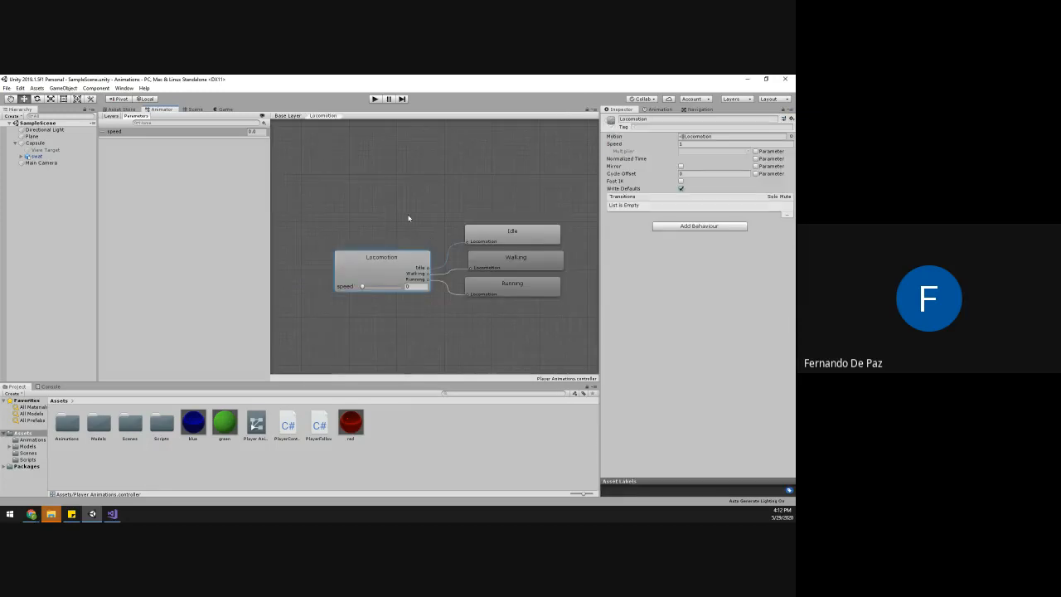
{"action": "left_click", "coordinate": [335, 270]}
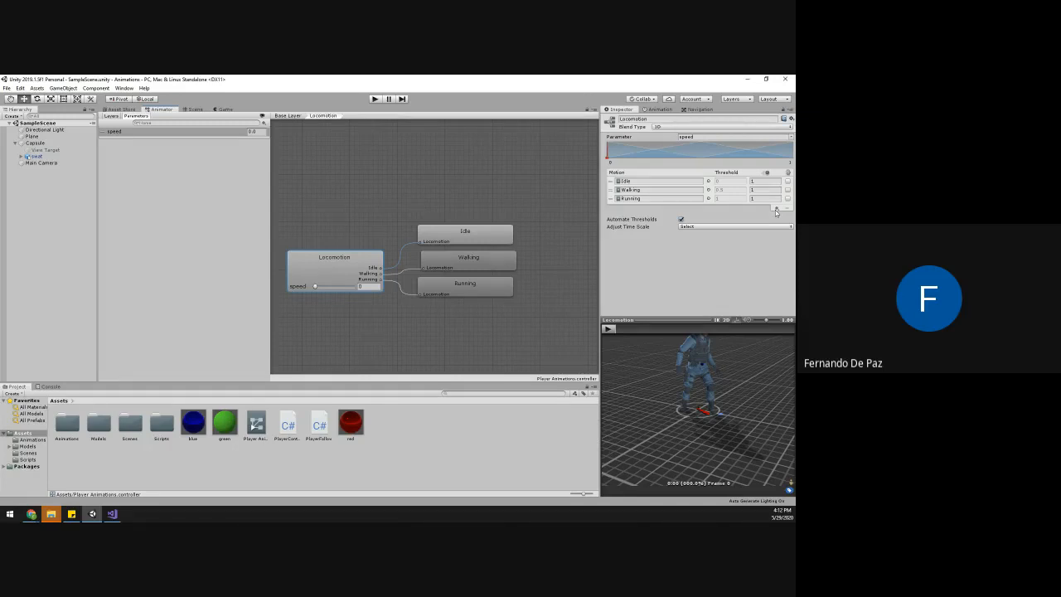
- Examine the import settings of the Idle, Jump, Running and Walking files in the Animations folder
{"action": "double_click", "coordinate": [67, 421]}
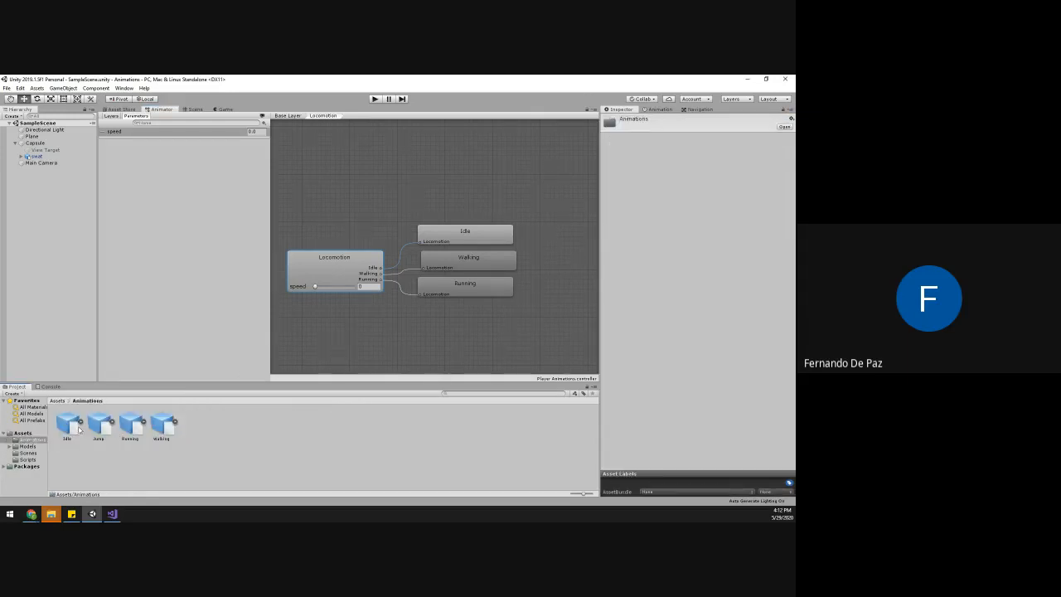
{"action": "left_click", "coordinate": [75, 428]}
{"action": "left_click", "coordinate": [103, 429]}
{"action": "left_click", "coordinate": [136, 431]}
{"action": "left_click", "coordinate": [139, 432]}
{"action": "left_click", "coordinate": [155, 428]}
{"action": "left_click", "coordinate": [67, 429]}
{"action": "left_click", "coordinate": [145, 433]}
{"action": "left_click", "coordinate": [142, 431]}
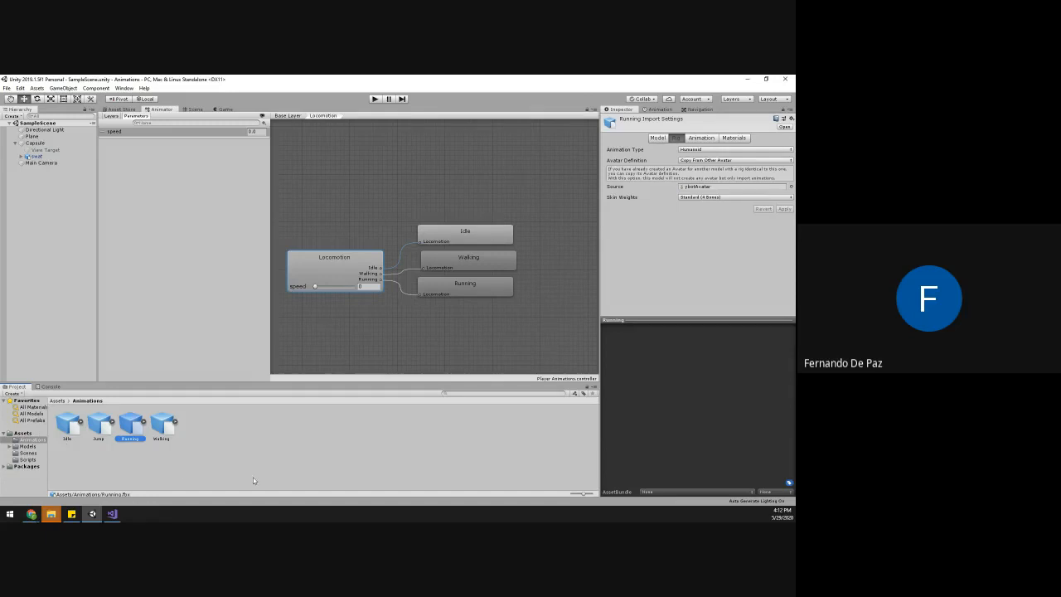
- Clear the first motion slot of the Locomotion blend tree and reassign the Idle clip to it
{"action": "left_click", "coordinate": [374, 266]}
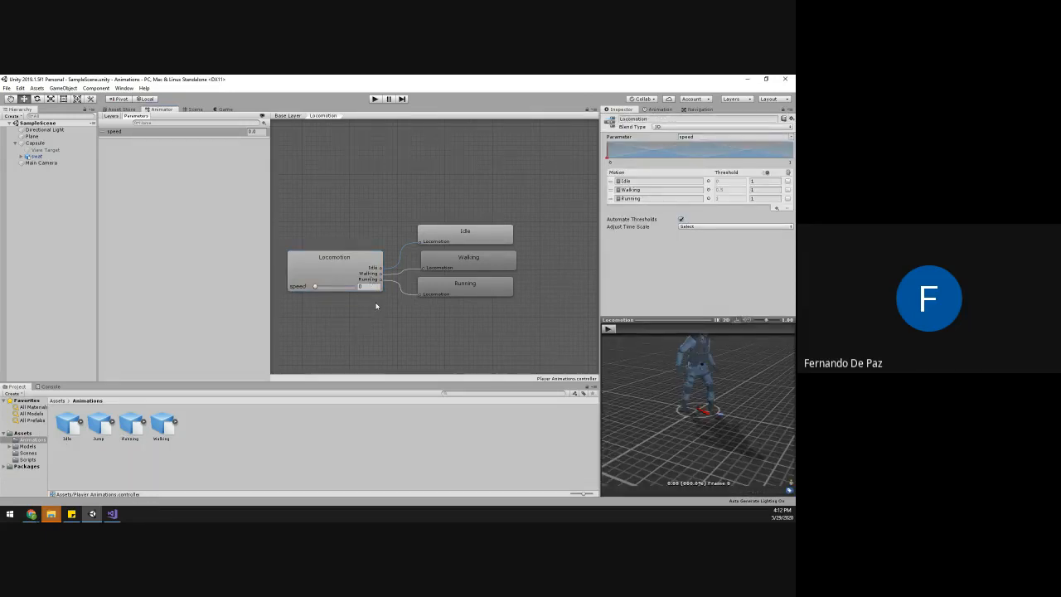
{"action": "middle_click_drag", "start_coordinate": [671, 369], "coordinate": [644, 435]}
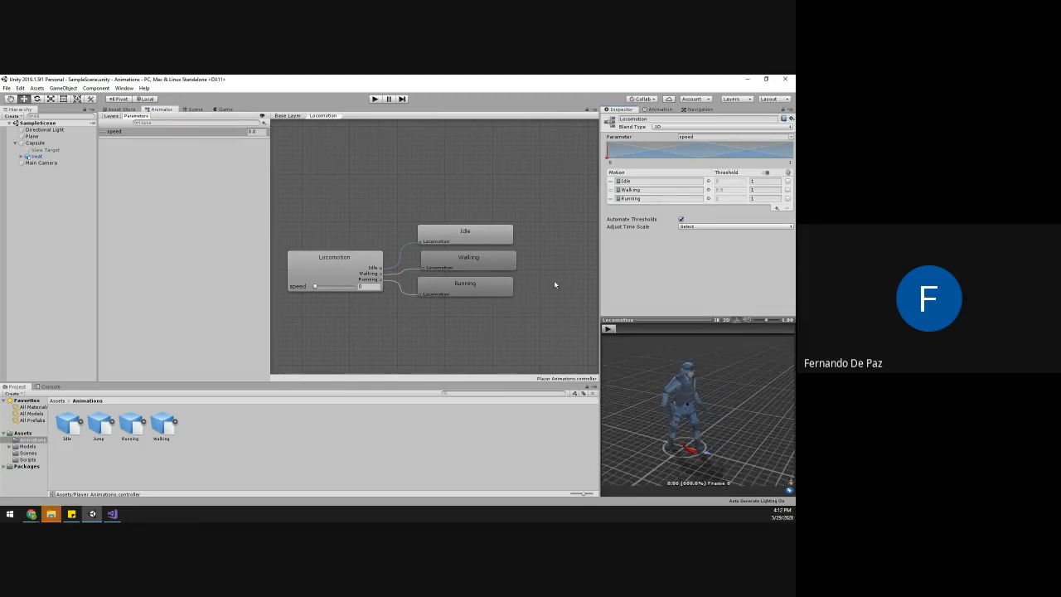
{"action": "left_click", "coordinate": [707, 181]}
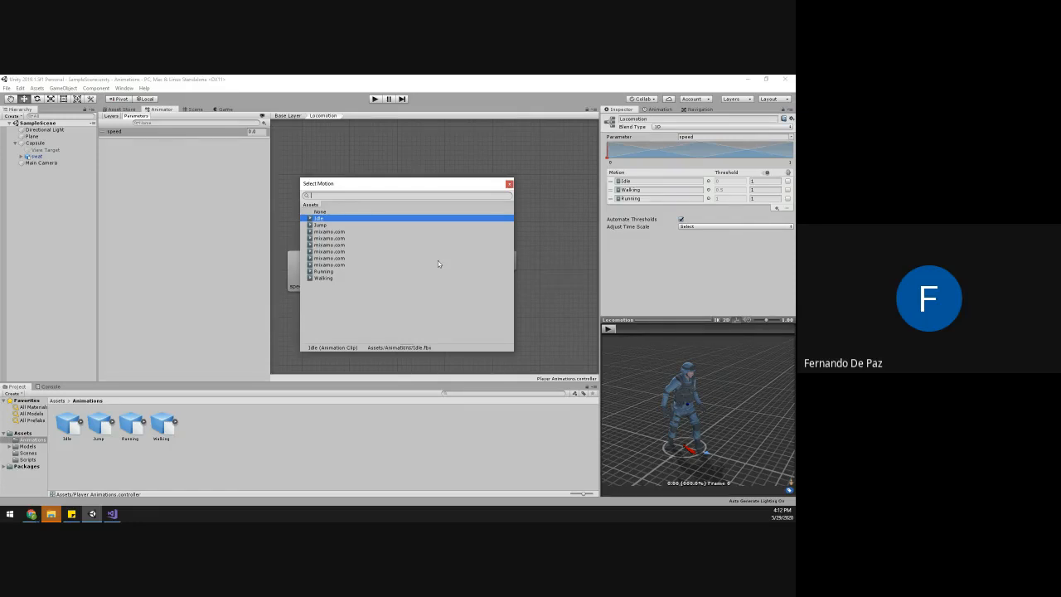
{"action": "left_click", "coordinate": [508, 183]}
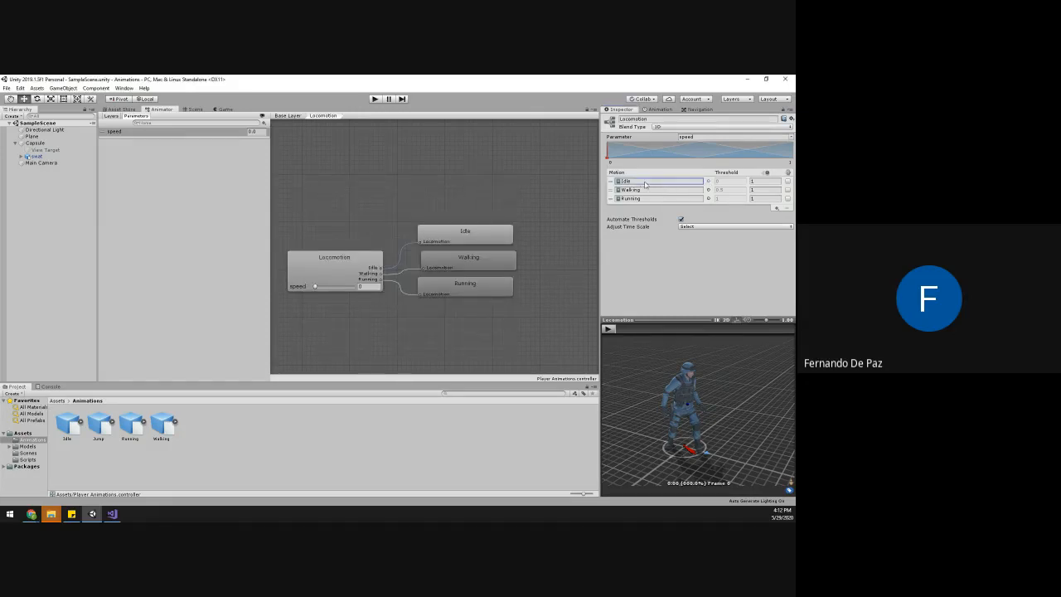
{"action": "key", "text": "Delete"}
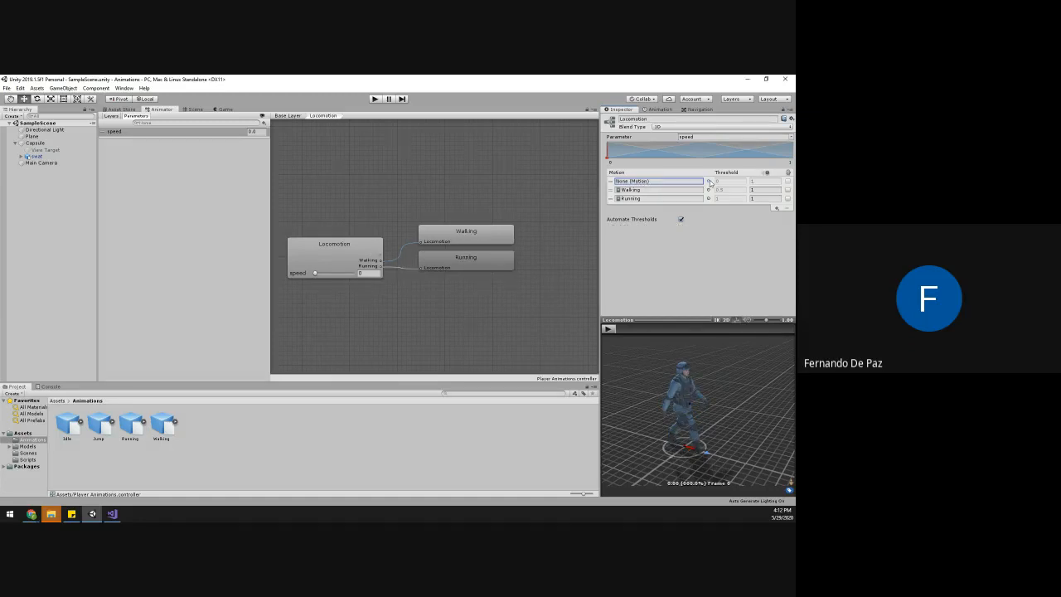
{"action": "left_click", "coordinate": [709, 182]}
{"action": "double_click", "coordinate": [328, 222]}
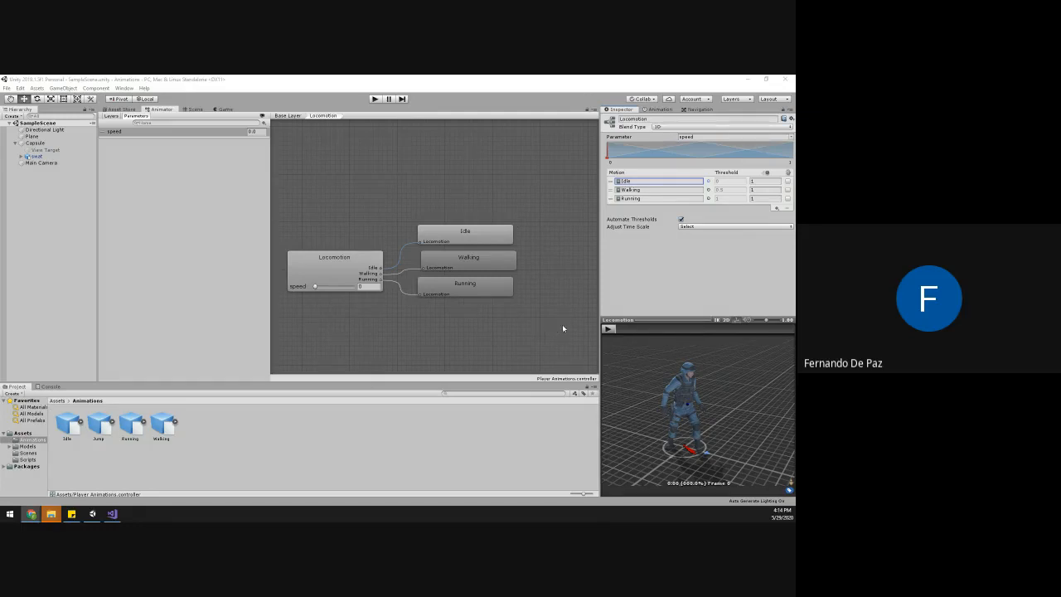
- Play the Locomotion preview on the swat model up close and raise the blend tree's speed value
{"action": "left_click", "coordinate": [608, 329]}
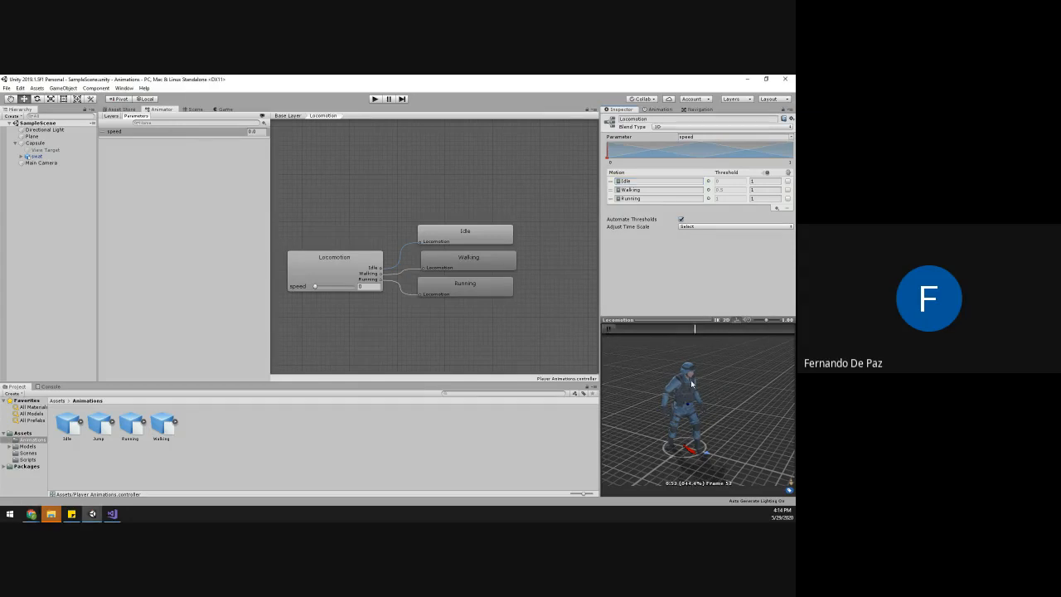
{"action": "left_click_drag", "start_coordinate": [693, 434], "coordinate": [718, 414]}
{"action": "scroll", "coordinate": [685, 430], "scroll_direction": "up", "scroll_amount": 3}
{"action": "scroll", "coordinate": [693, 412], "scroll_direction": "up", "scroll_amount": 3}
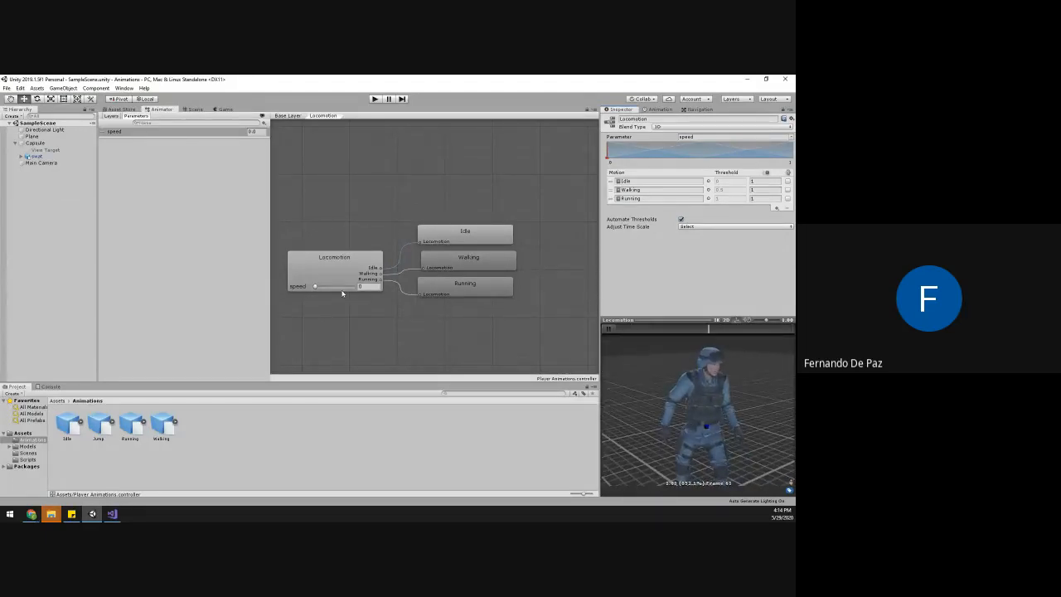
{"action": "left_click_drag", "start_coordinate": [314, 287], "coordinate": [370, 305]}
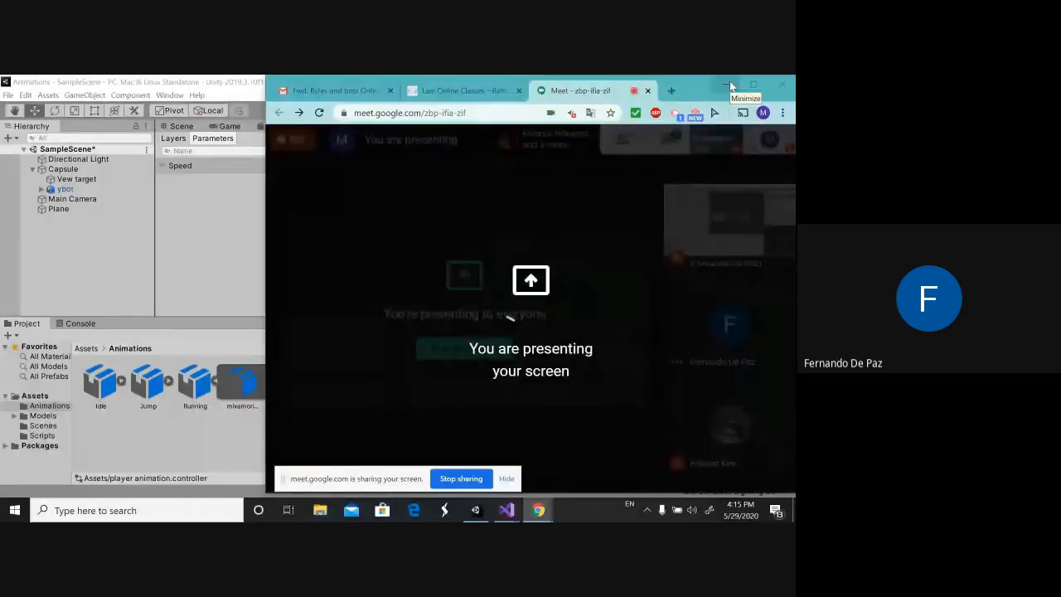
- Switch to the Unity editor, select the Local blend tree node and make more room for its settings and graph
{"action": "left_click", "coordinate": [730, 82]}
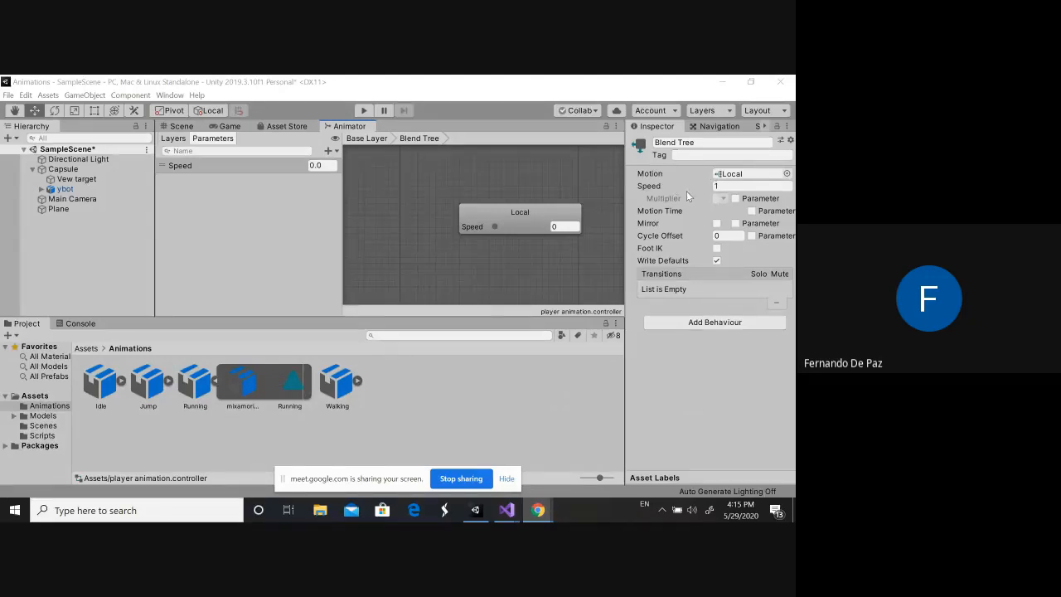
{"action": "scroll", "coordinate": [609, 244], "scroll_direction": "down", "scroll_amount": 2}
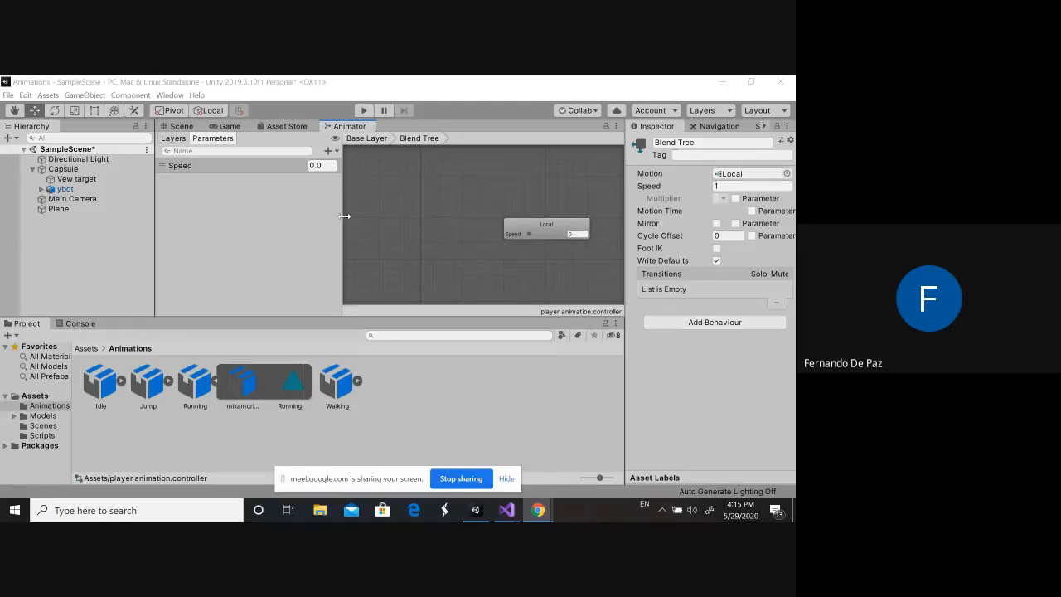
{"action": "left_click", "coordinate": [546, 225]}
{"action": "left_click_drag", "start_coordinate": [342, 236], "coordinate": [332, 237]}
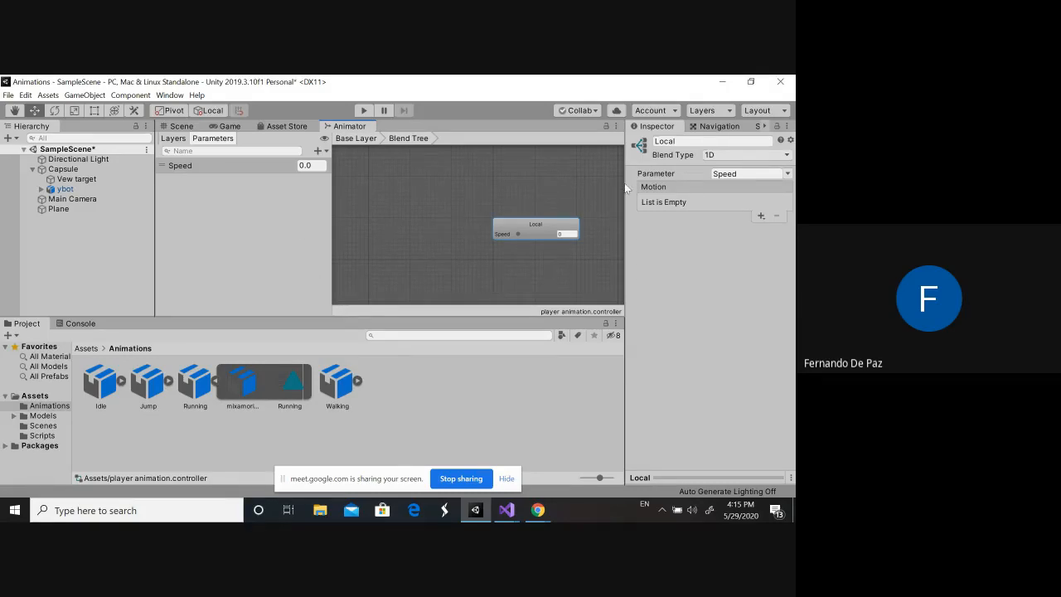
{"action": "left_click_drag", "start_coordinate": [625, 182], "coordinate": [567, 187]}
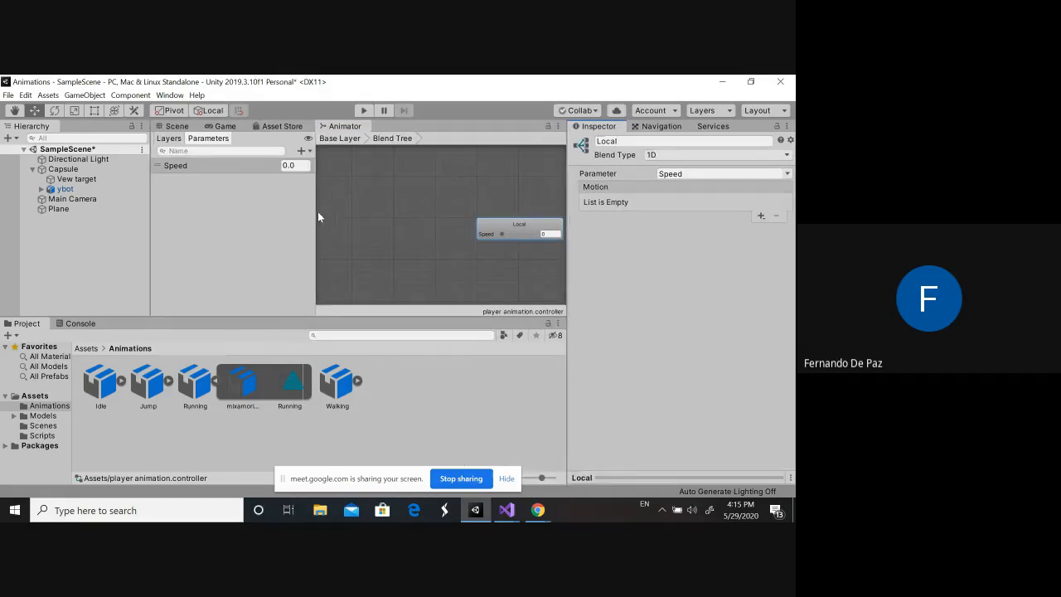
{"action": "left_click_drag", "start_coordinate": [316, 212], "coordinate": [243, 208]}
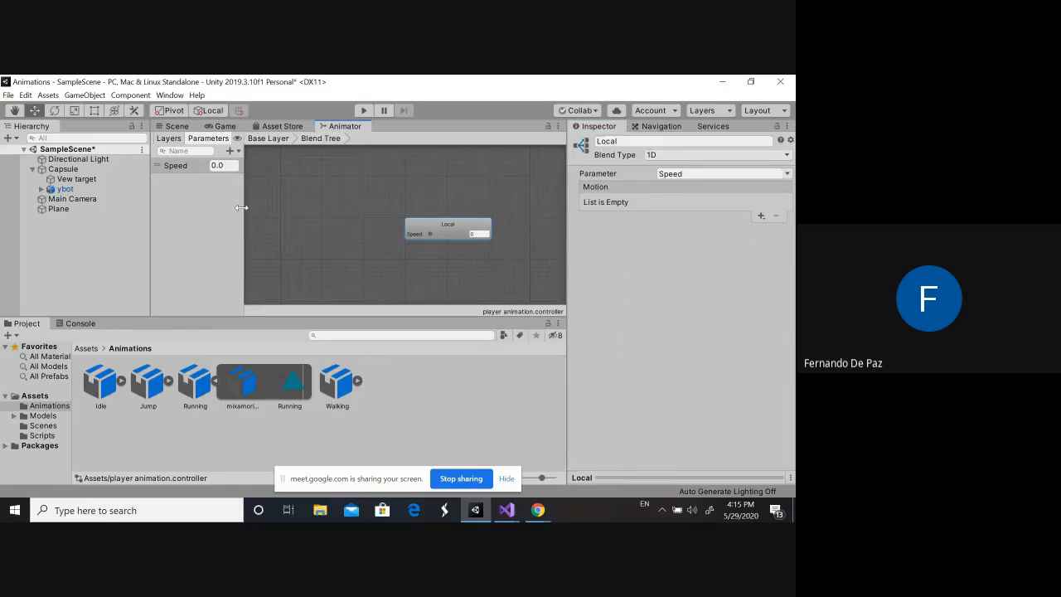
- Add three empty motion fields to the Local blend tree
{"action": "left_click", "coordinate": [759, 216]}
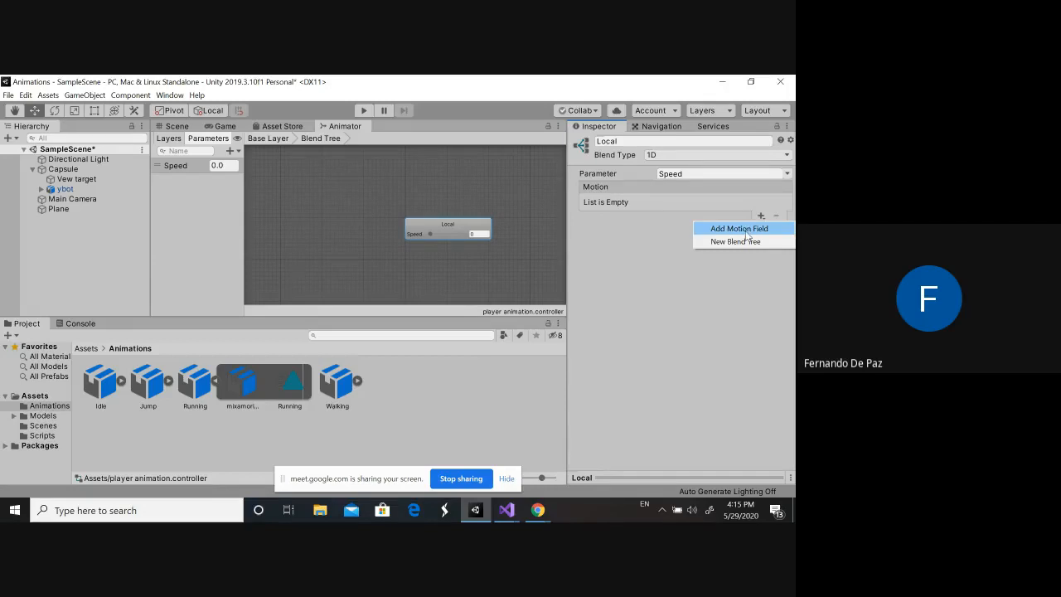
{"action": "left_click", "coordinate": [743, 231]}
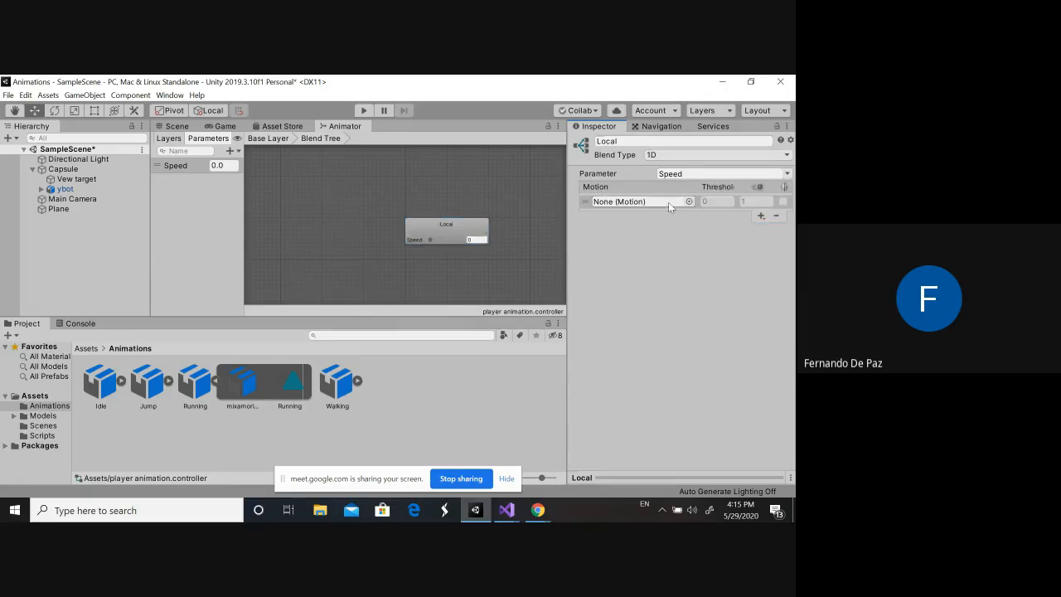
{"action": "left_click_drag", "start_coordinate": [99, 384], "coordinate": [37, 457]}
{"action": "left_click", "coordinate": [760, 216]}
{"action": "left_click", "coordinate": [750, 228]}
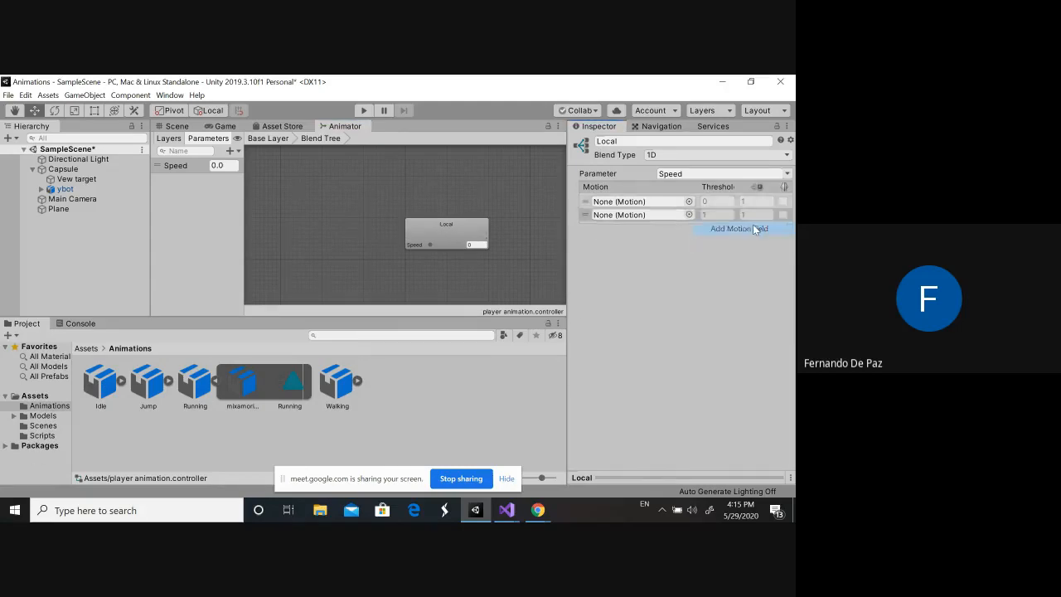
{"action": "left_click", "coordinate": [761, 270]}
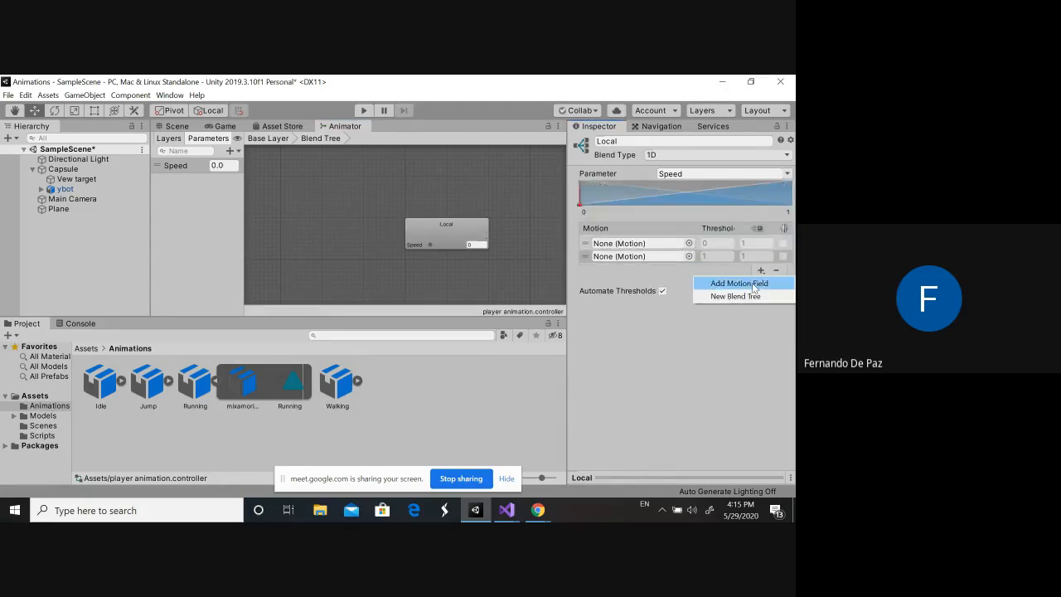
{"action": "left_click", "coordinate": [749, 283]}
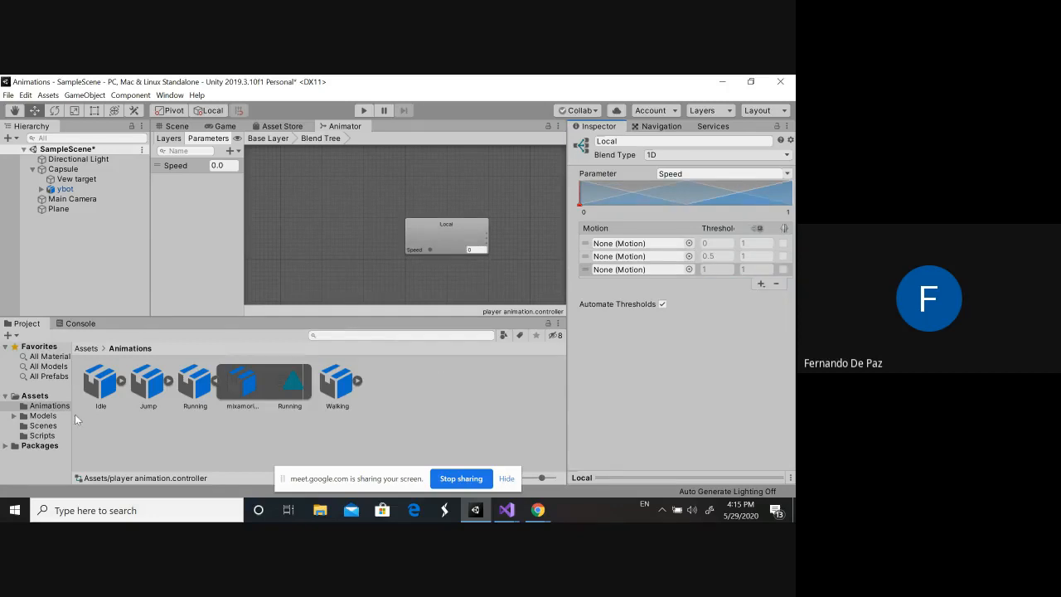
- Assign the Idle, Walking and Running clips, in that order, to the three motion slots of the Local blend tree
{"action": "left_click", "coordinate": [688, 243]}
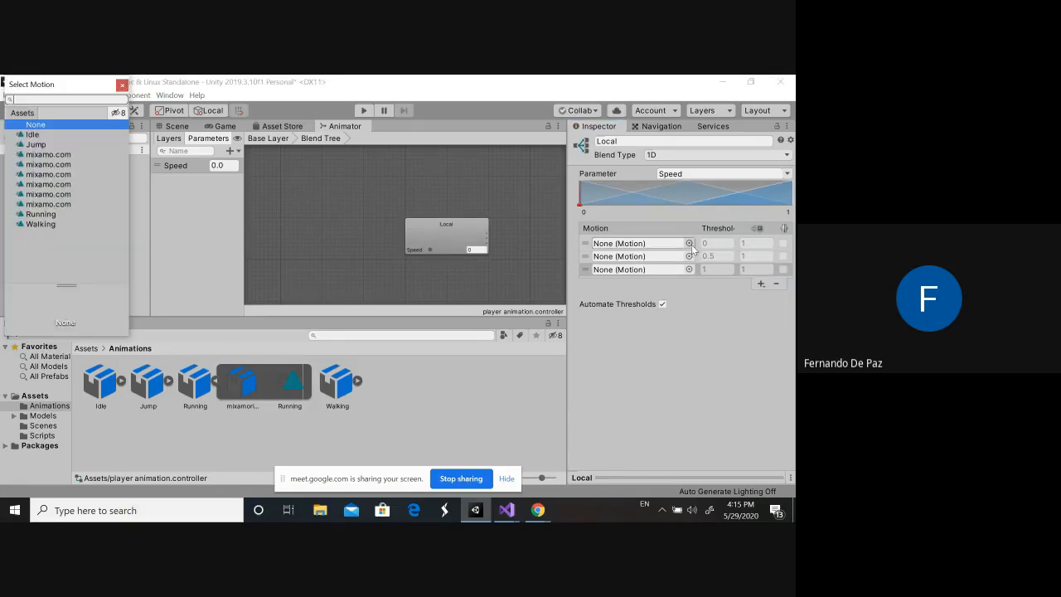
{"action": "left_click", "coordinate": [34, 134]}
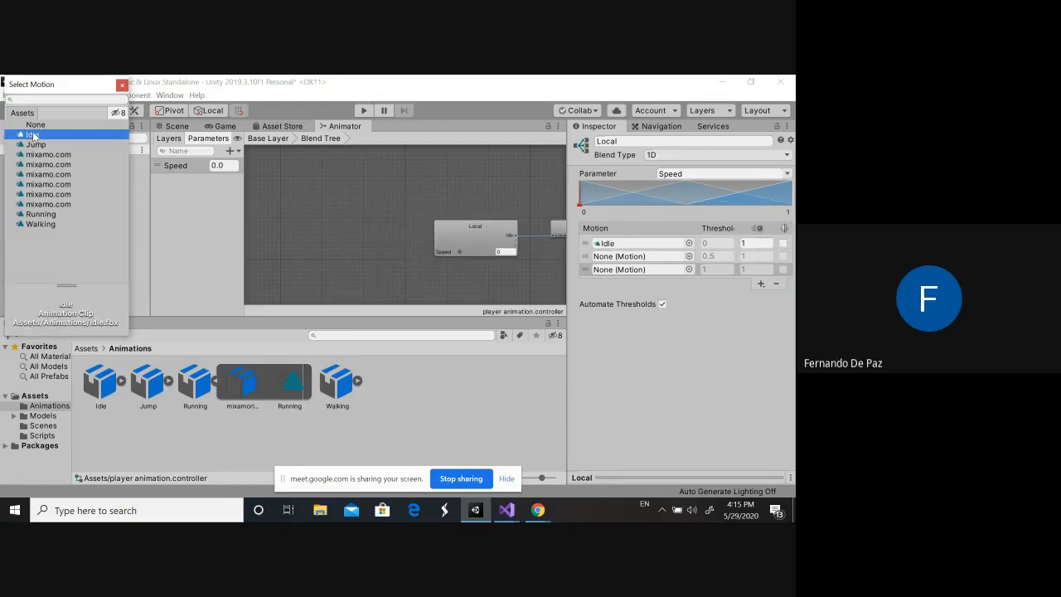
{"action": "left_click", "coordinate": [688, 256]}
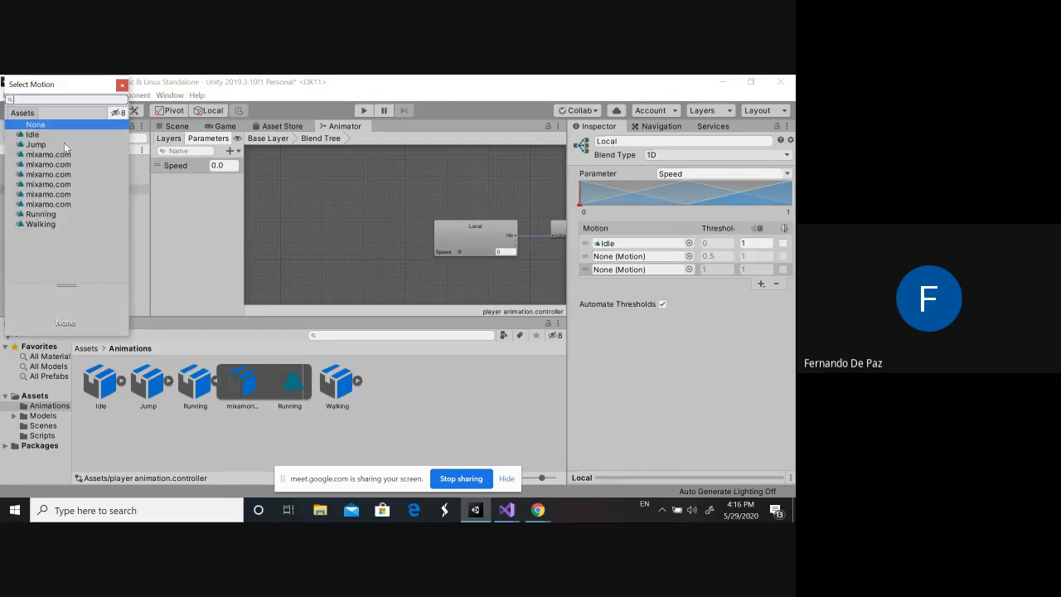
{"action": "left_click", "coordinate": [47, 222]}
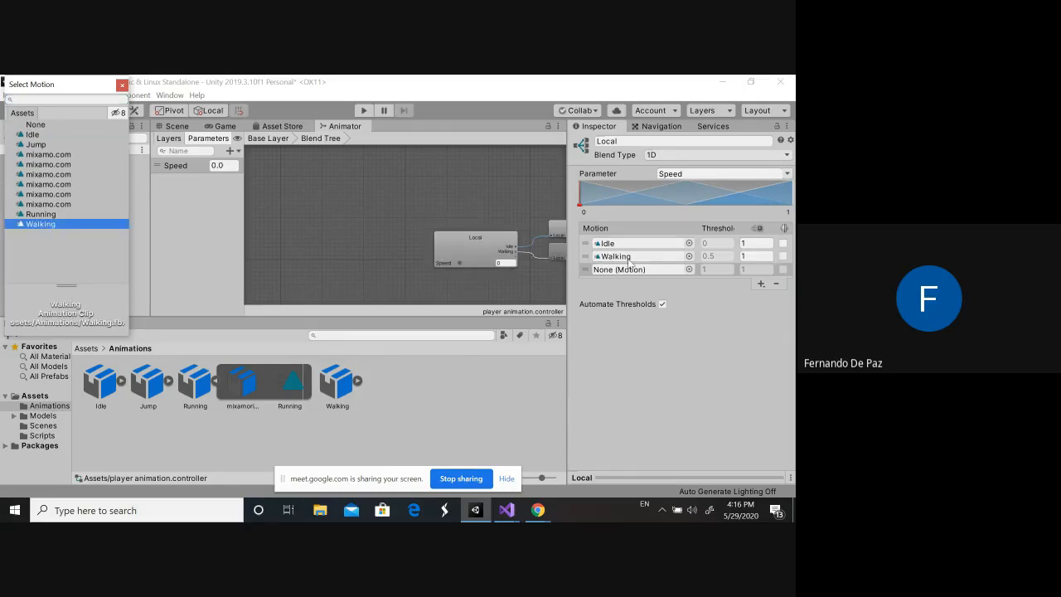
{"action": "left_click", "coordinate": [688, 269]}
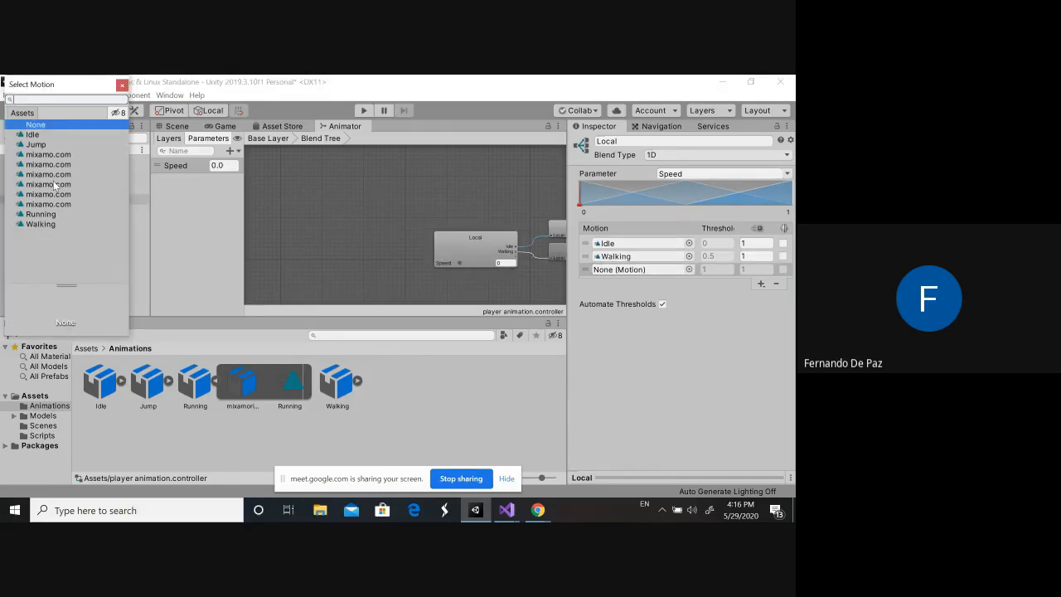
{"action": "left_click", "coordinate": [49, 217]}
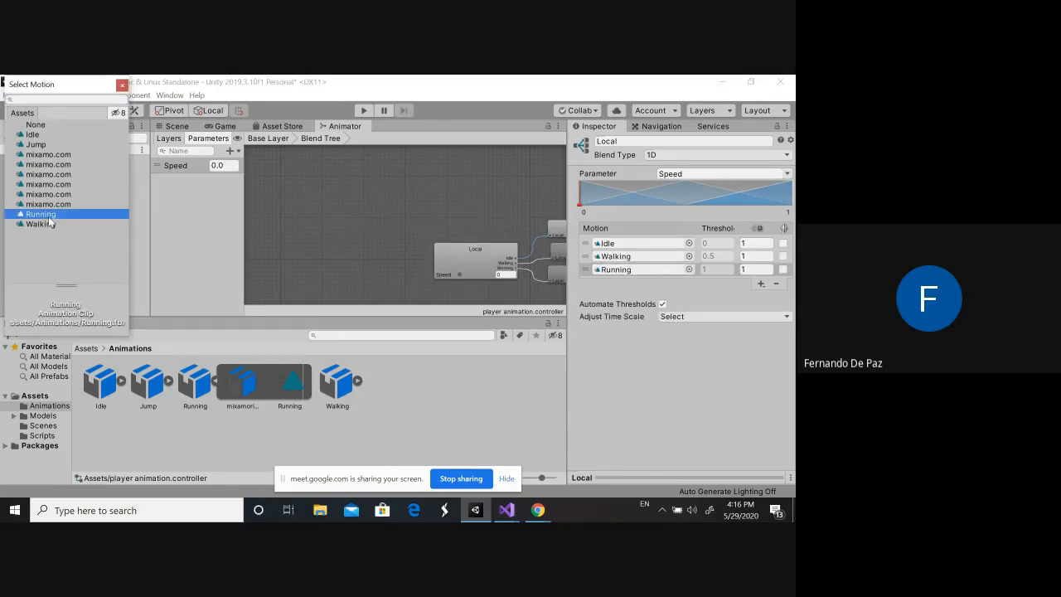
{"action": "left_click", "coordinate": [645, 344]}
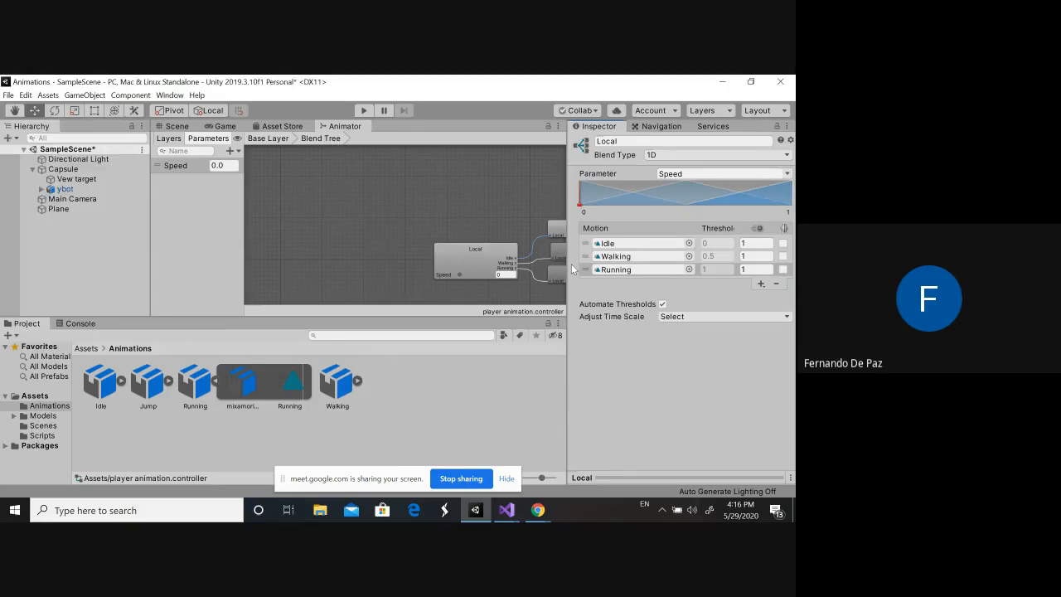
{"action": "left_click", "coordinate": [536, 515]}
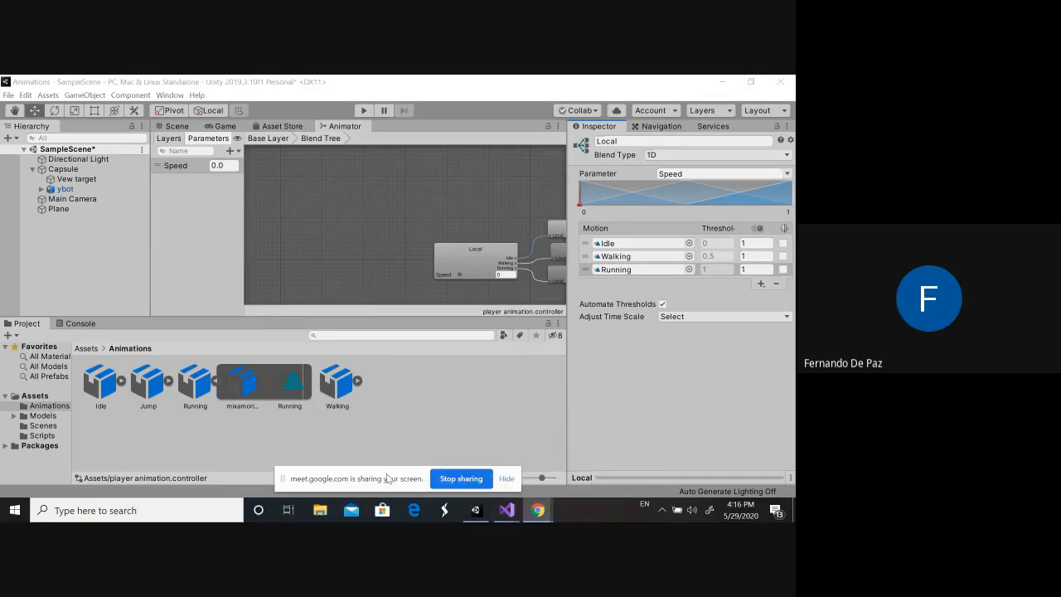